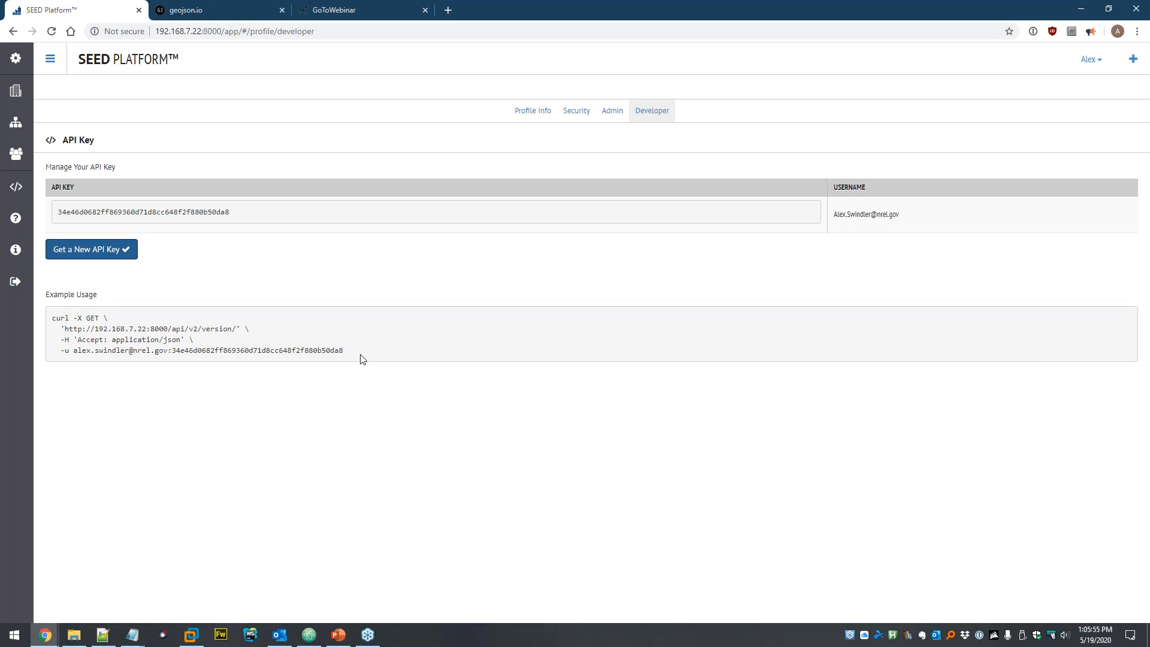
- Highlight the example curl command and its username on the Developer page
{"action": "left_click_drag", "start_coordinate": [352, 354], "coordinate": [52, 319]}
{"action": "key", "text": "super+c"}
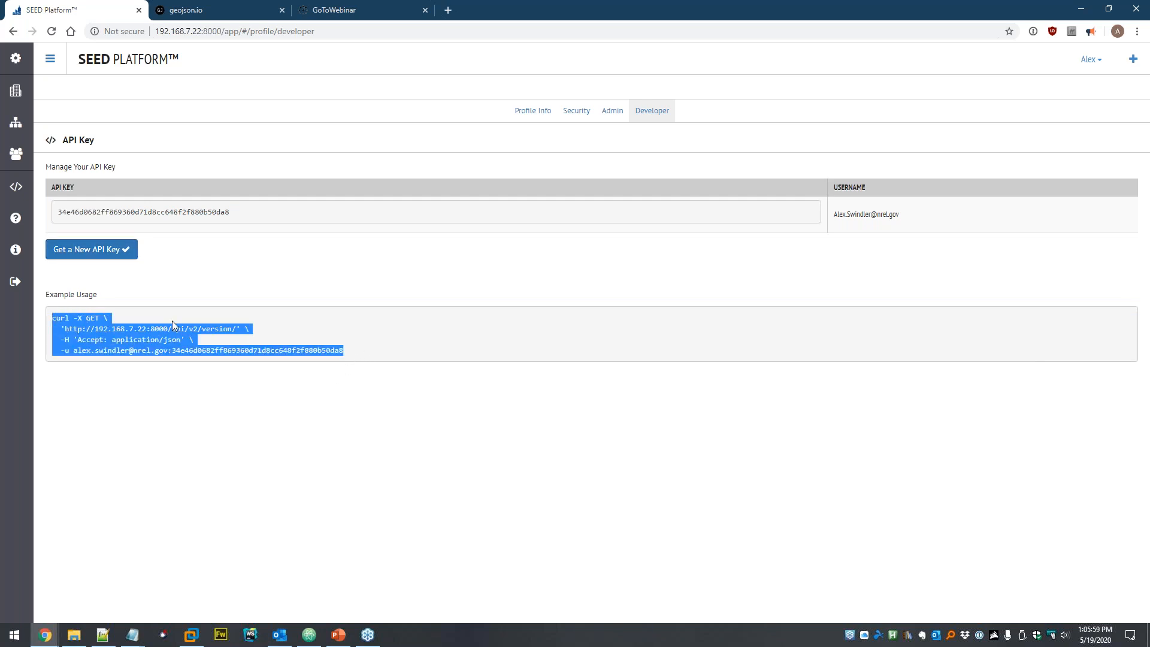
{"action": "left_click", "coordinate": [311, 335]}
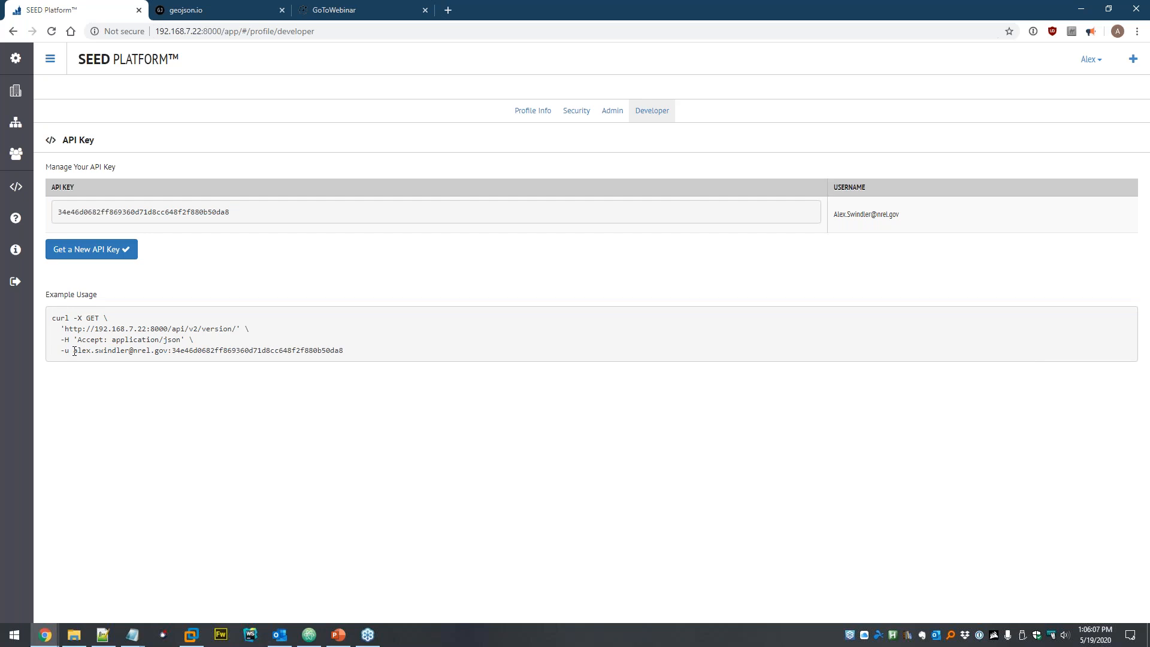
{"action": "left_click_drag", "start_coordinate": [77, 350], "coordinate": [168, 351]}
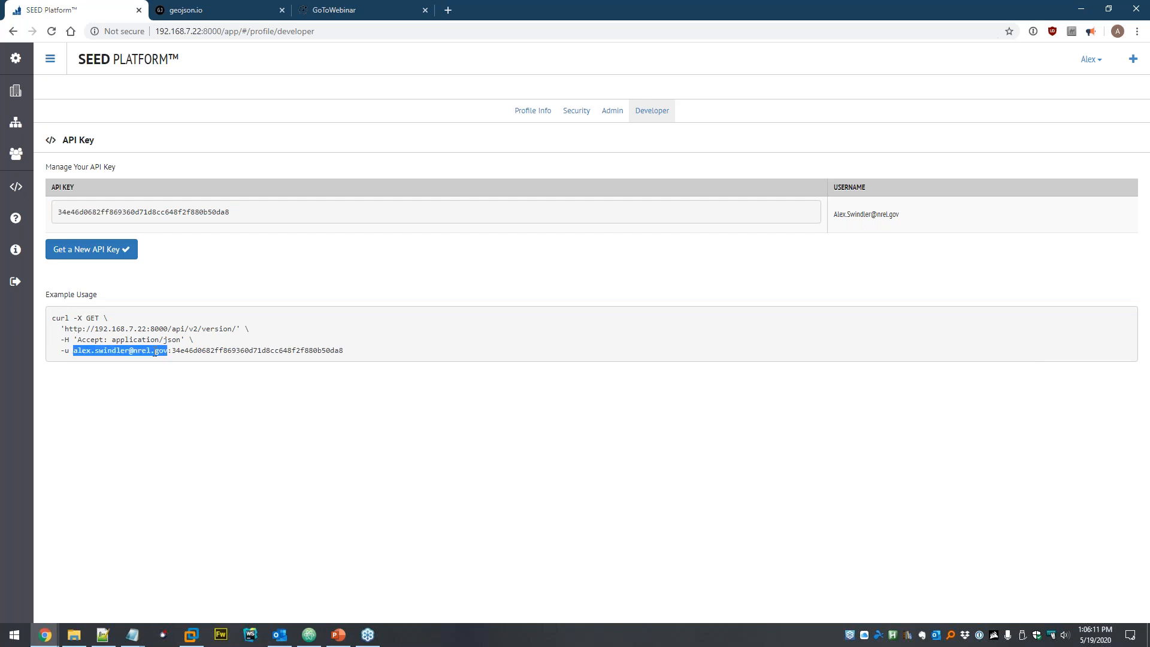
{"action": "left_click", "coordinate": [279, 353]}
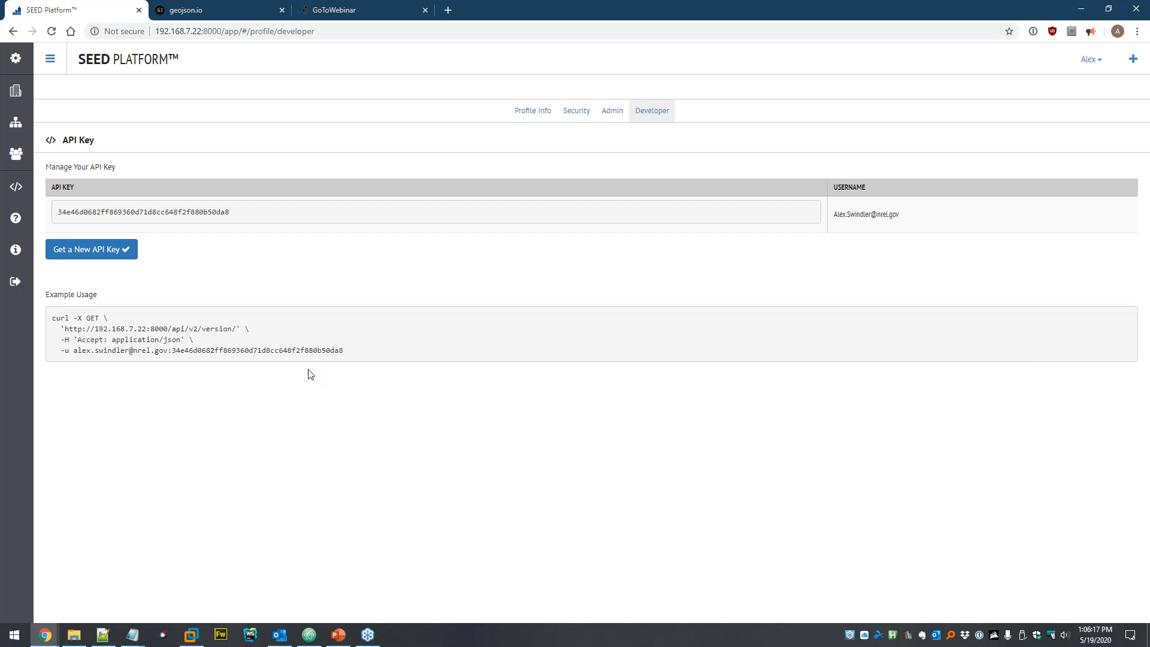
- Run the example curl request in Git Bash, get version 2.7.1 back, and close the terminal
{"action": "key", "text": "super"}
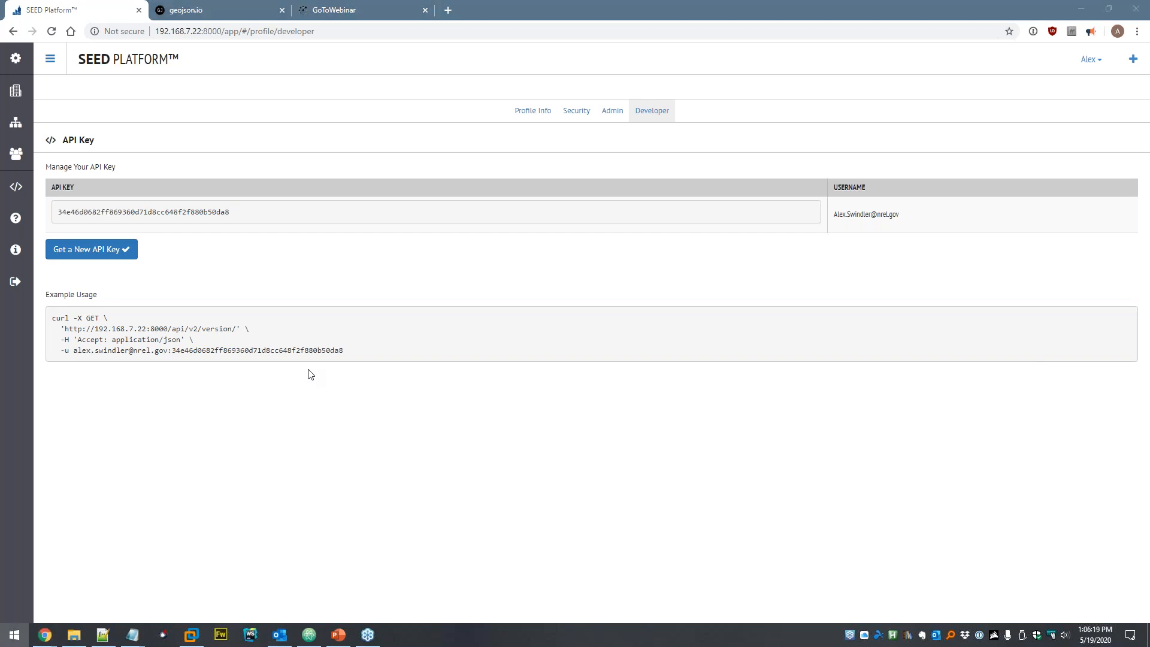
{"action": "type", "text": "git"}
{"action": "key", "text": "Return"}
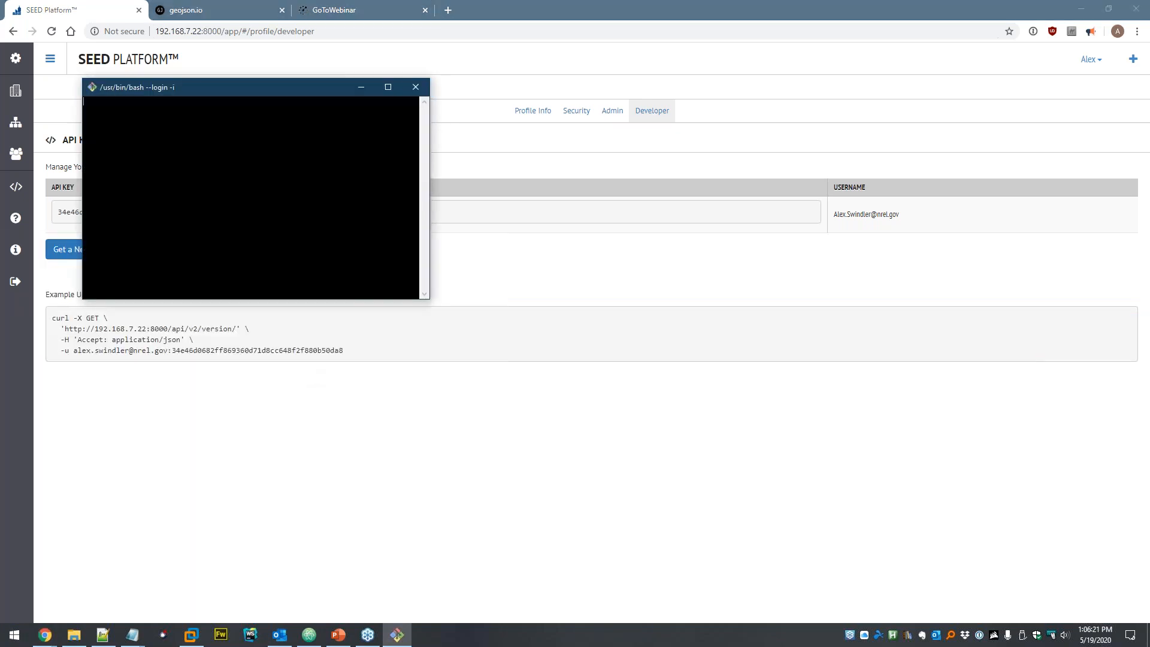
{"action": "right_click", "coordinate": [173, 140]}
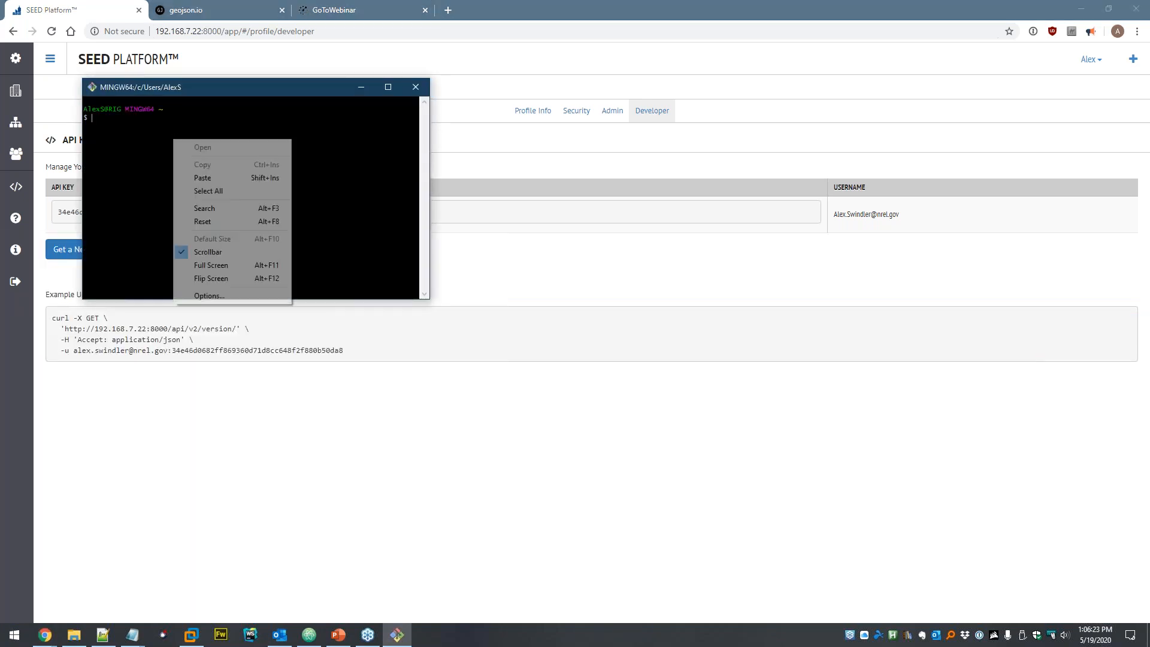
{"action": "left_click", "coordinate": [207, 178]}
{"action": "left_click_drag", "start_coordinate": [431, 300], "coordinate": [732, 392]}
{"action": "key", "text": "Return"}
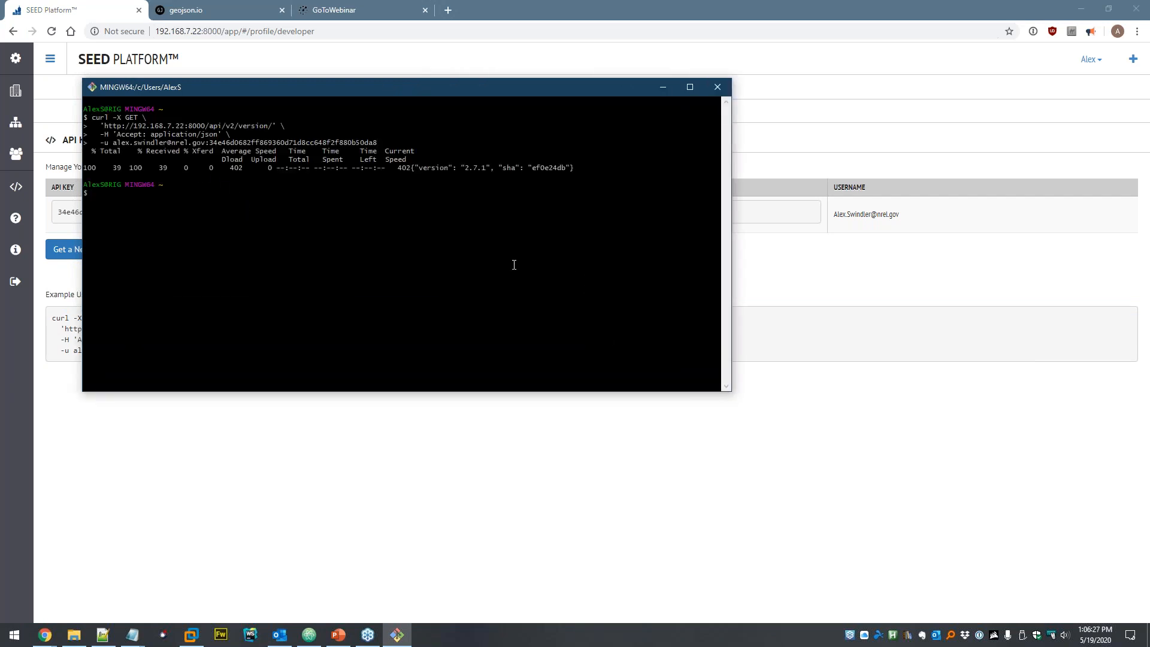
{"action": "left_click_drag", "start_coordinate": [411, 167], "coordinate": [571, 170]}
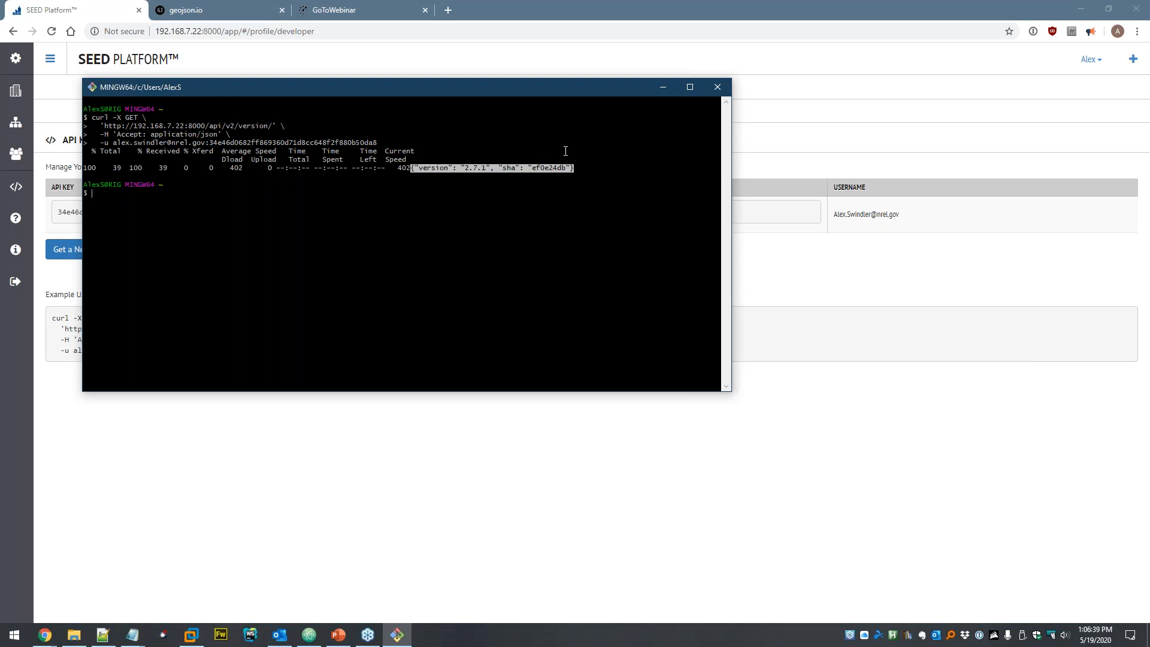
{"action": "left_click", "coordinate": [716, 87]}
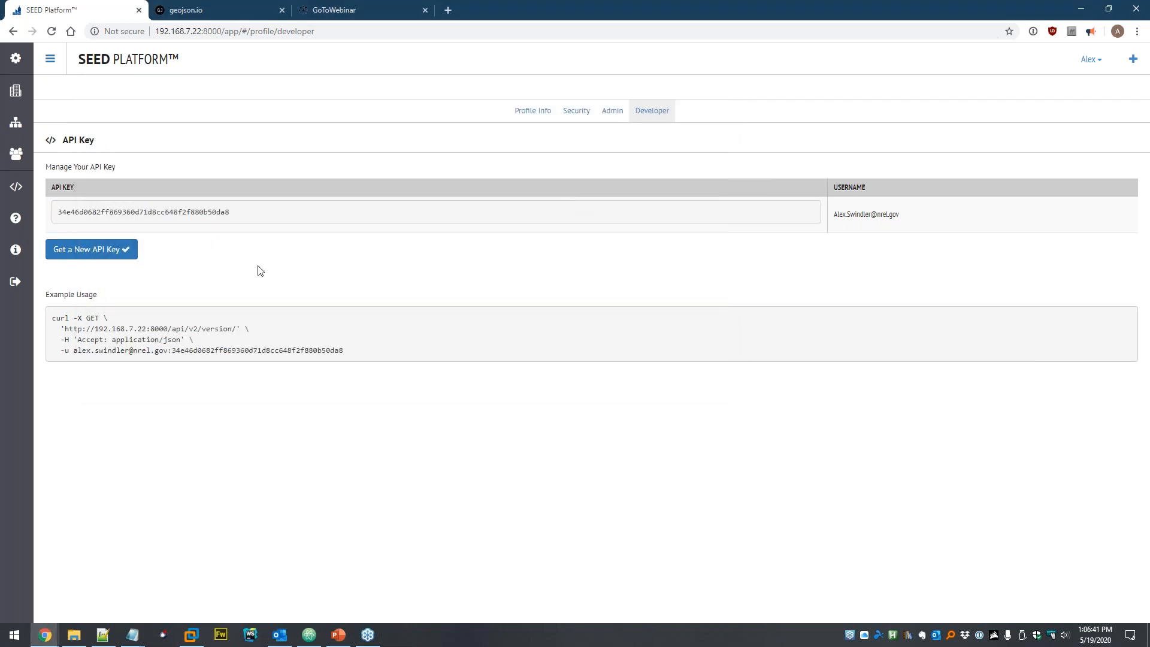
{"action": "left_click", "coordinate": [16, 251]}
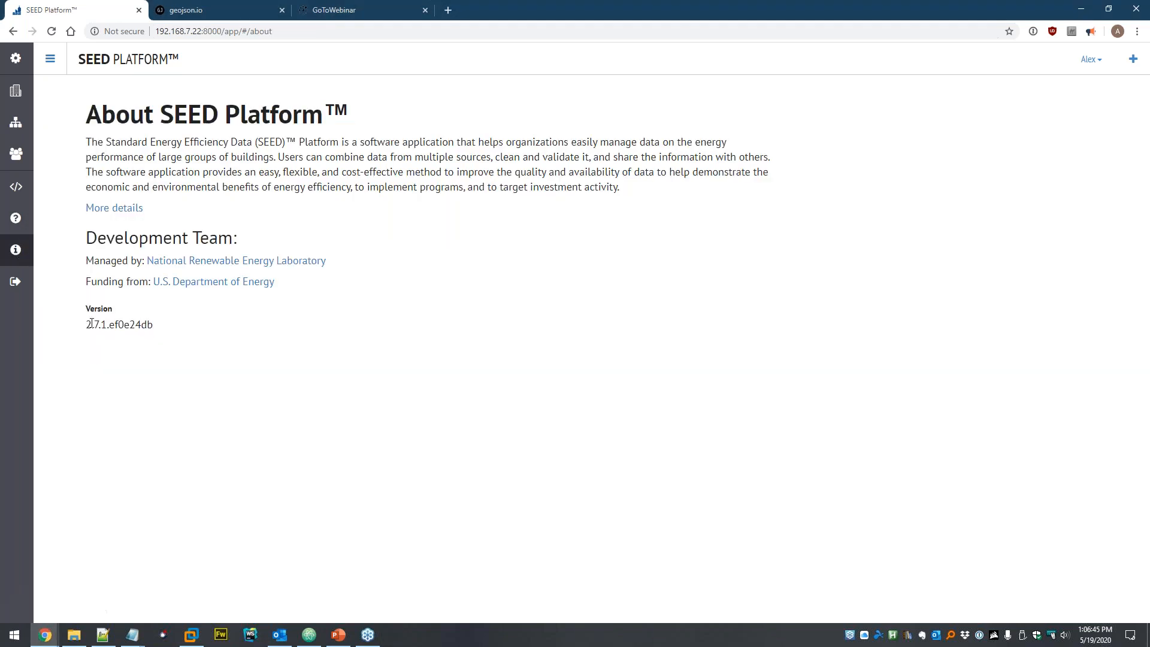
{"action": "left_click_drag", "start_coordinate": [85, 329], "coordinate": [159, 333]}
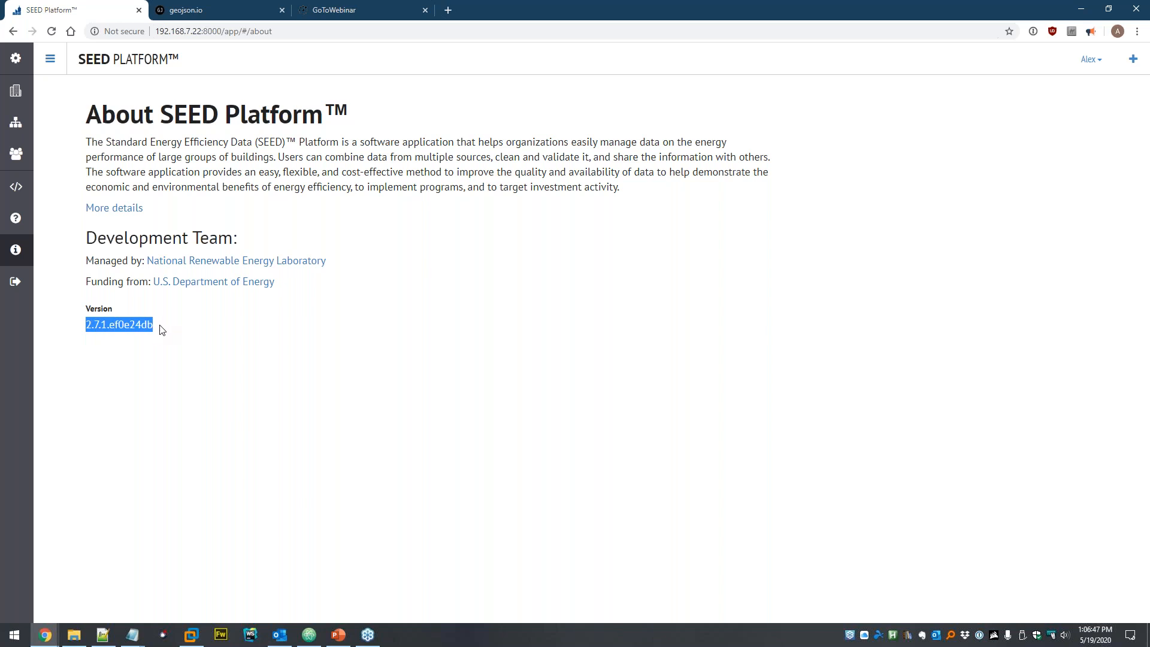
{"action": "left_click", "coordinate": [162, 328]}
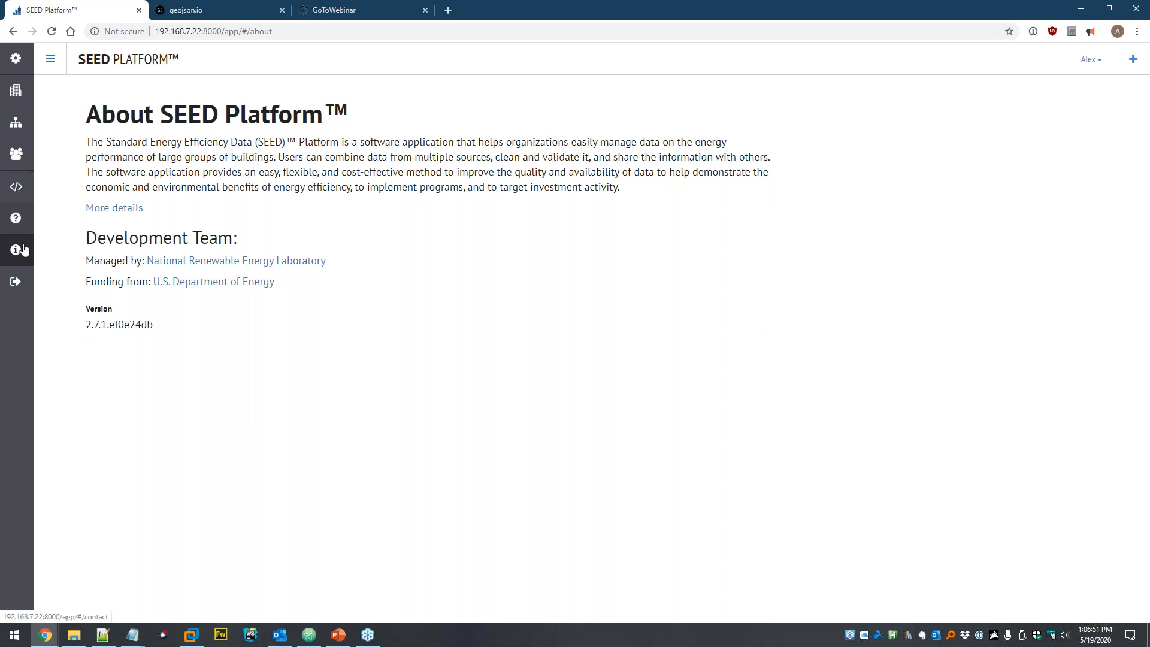
{"action": "left_click", "coordinate": [16, 187]}
{"action": "double_click", "coordinate": [159, 214]}
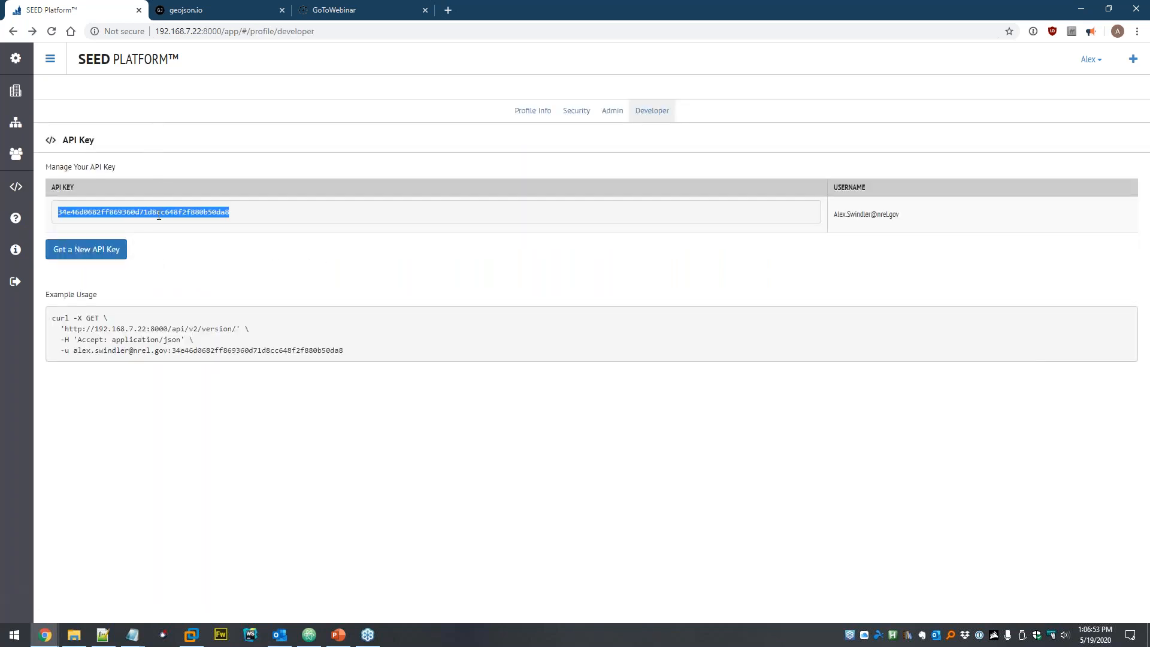
- Open the SEED API documentation and peek at the v1 and v2 endpoint lists
{"action": "left_click", "coordinate": [16, 189]}
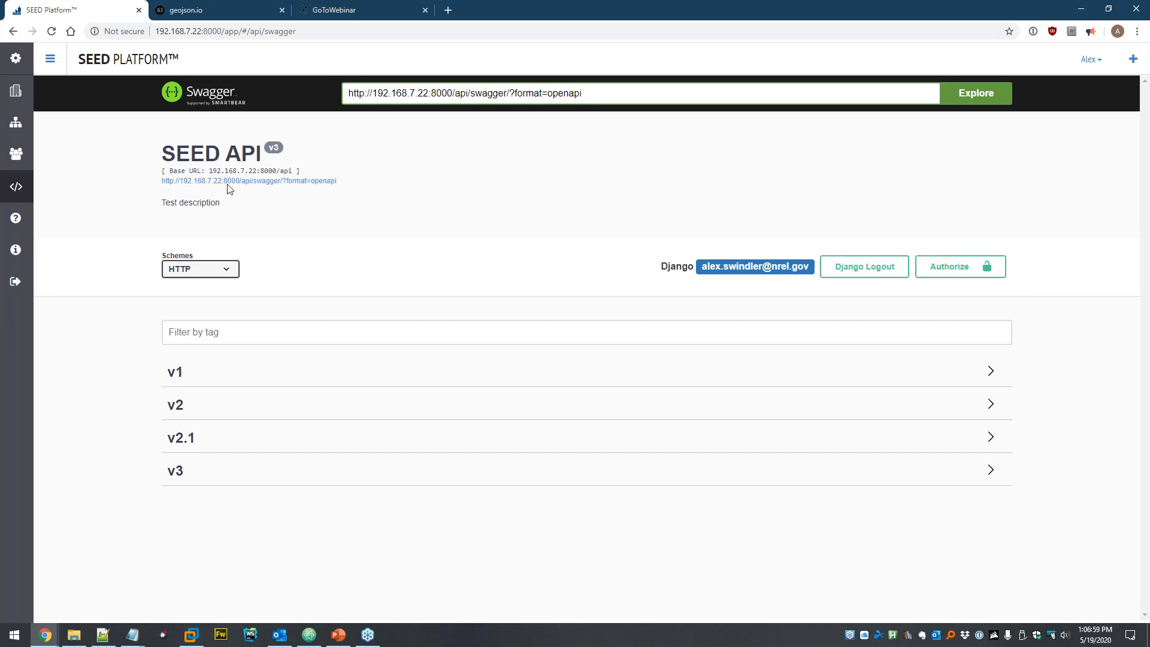
{"action": "left_click", "coordinate": [193, 378]}
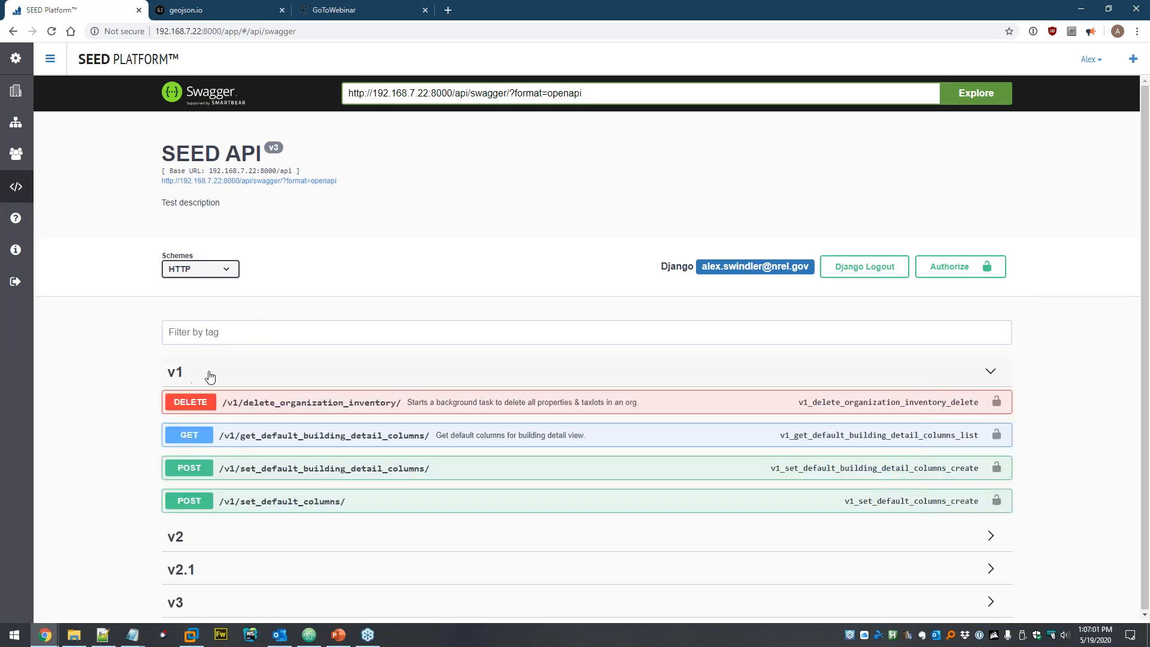
{"action": "left_click", "coordinate": [266, 384]}
{"action": "left_click", "coordinate": [230, 409]}
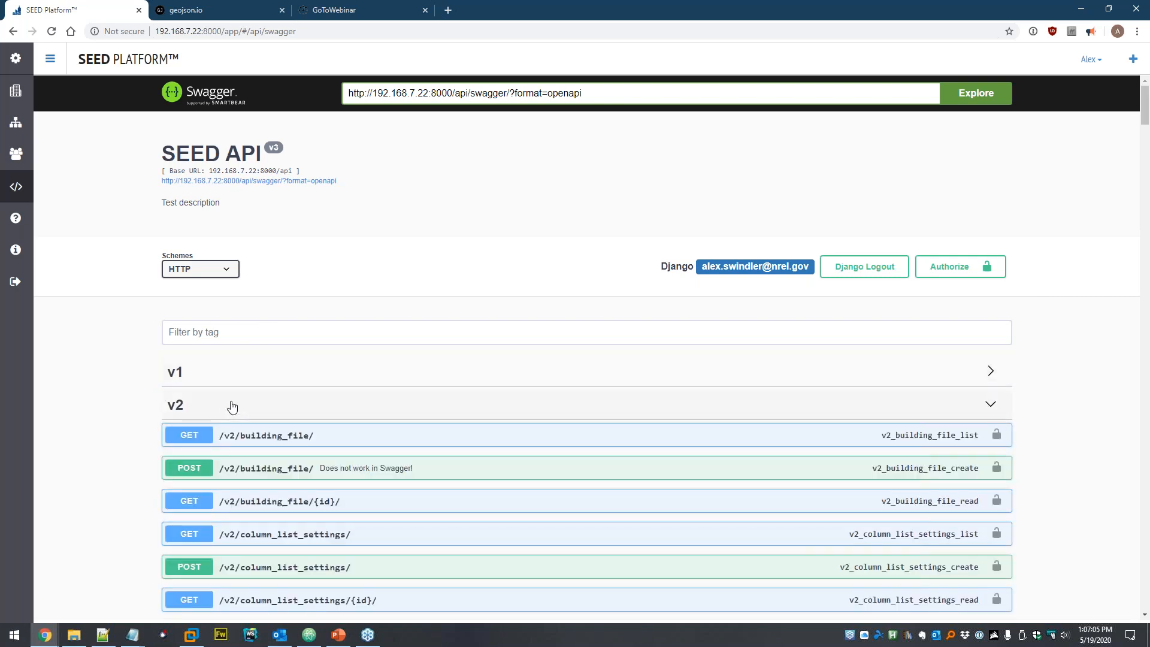
{"action": "left_click", "coordinate": [232, 407]}
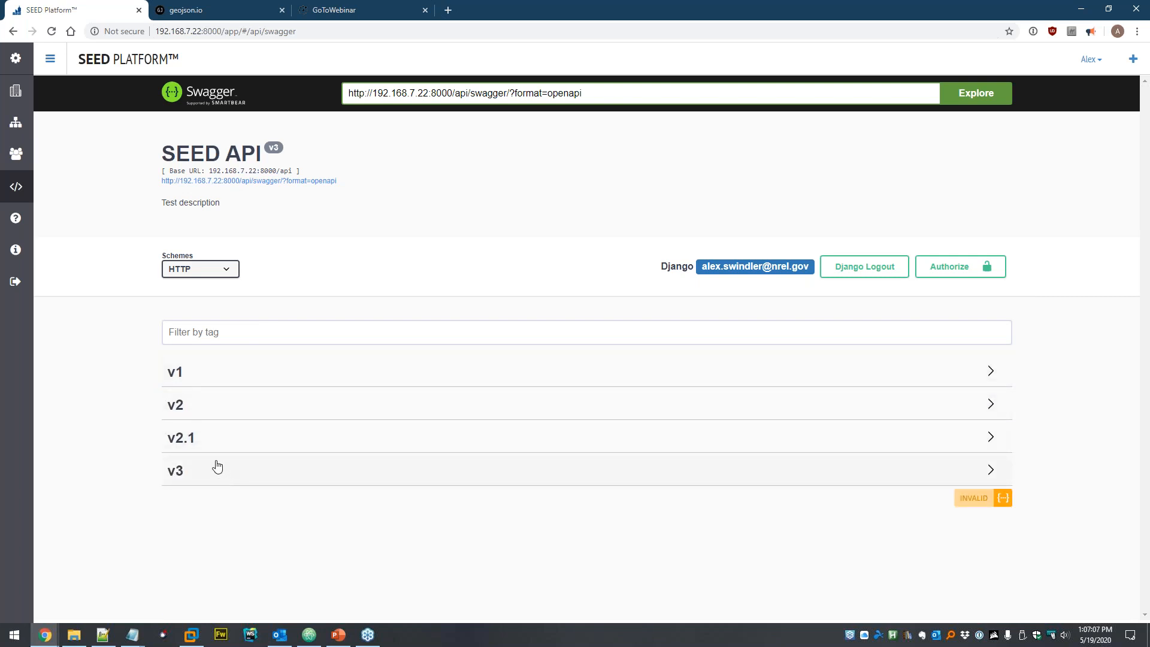
- Expand the v3 endpoints and show the GET /v3/datasets/ details with its organization_id parameter
{"action": "left_click", "coordinate": [202, 473]}
{"action": "scroll", "coordinate": [114, 431], "scroll_direction": "down", "scroll_amount": 4}
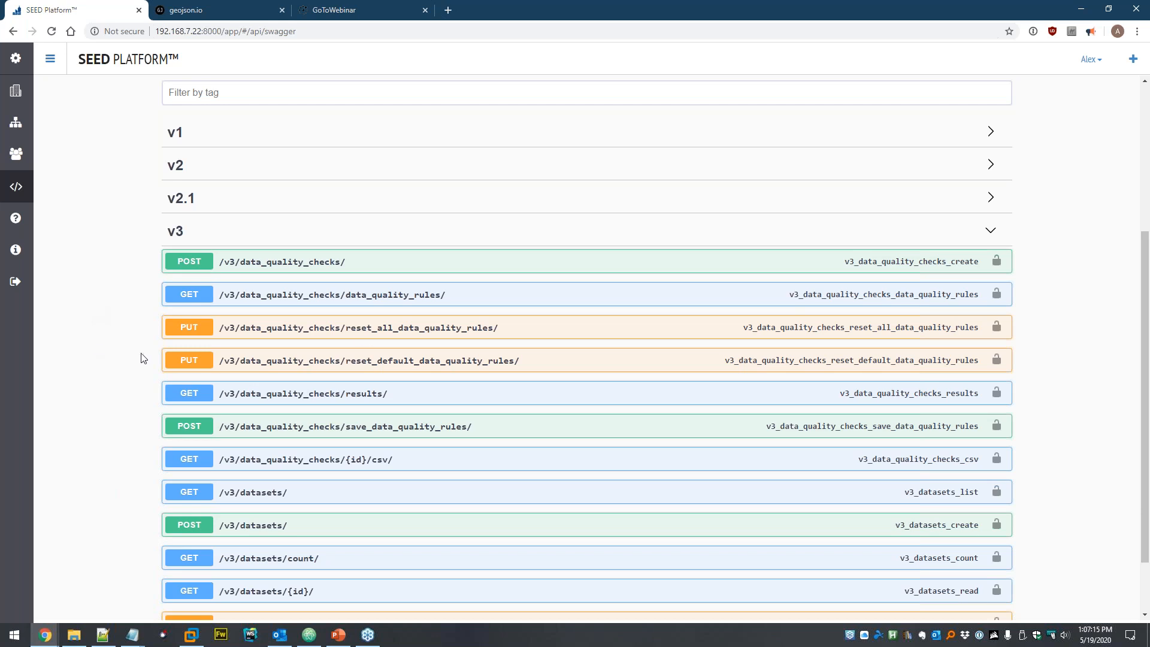
{"action": "scroll", "coordinate": [645, 328], "scroll_direction": "up", "scroll_amount": 4}
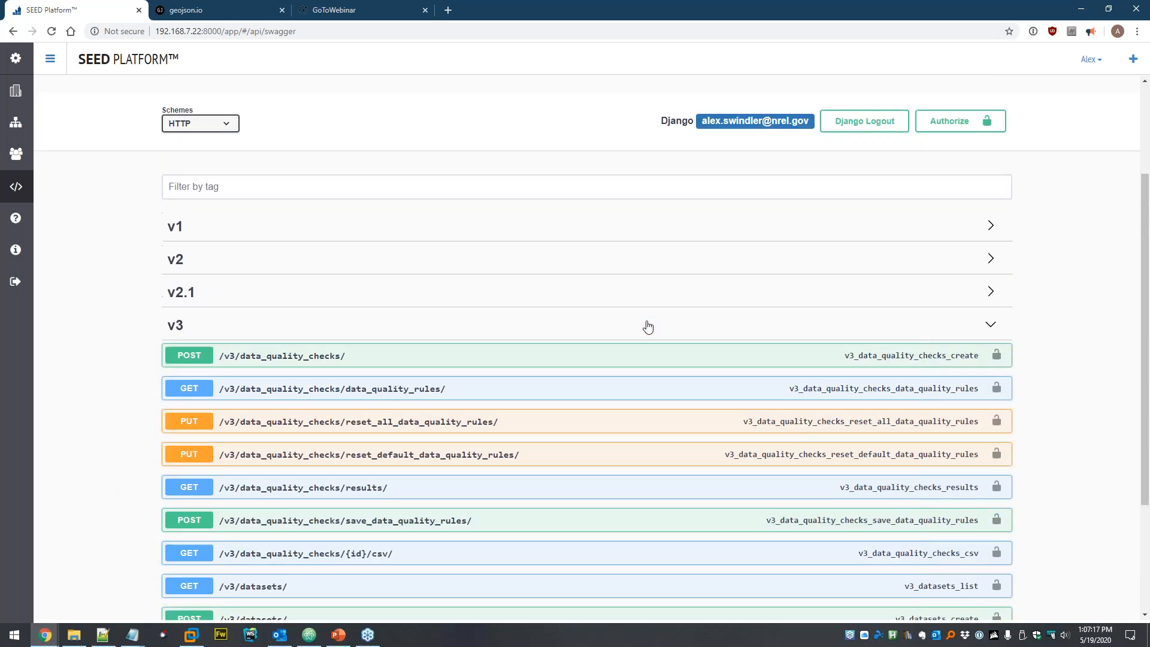
{"action": "scroll", "coordinate": [567, 249], "scroll_direction": "down", "scroll_amount": 5}
{"action": "left_click", "coordinate": [285, 413]}
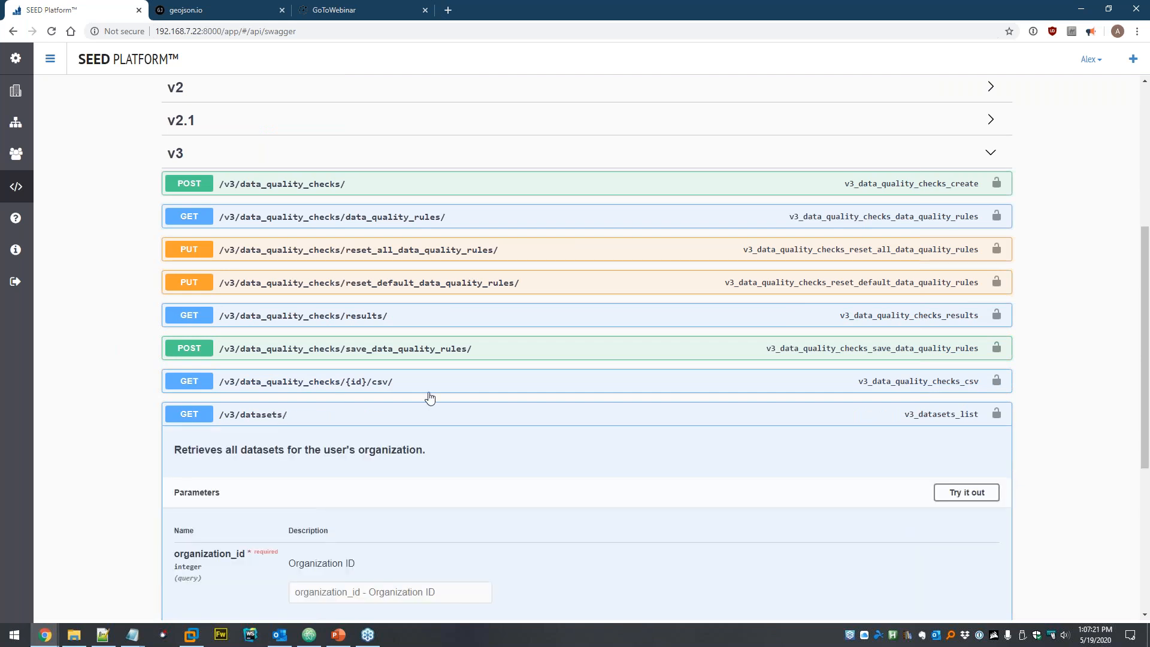
{"action": "scroll", "coordinate": [429, 395], "scroll_direction": "down", "scroll_amount": 4}
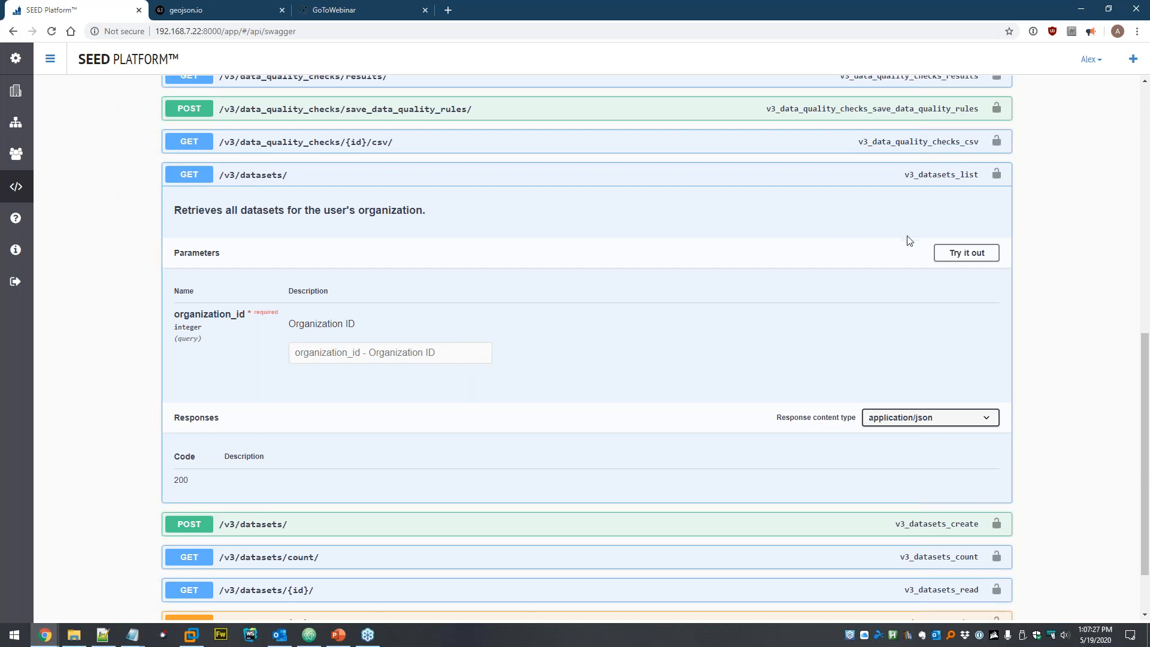
{"action": "left_click", "coordinate": [960, 254]}
{"action": "left_click", "coordinate": [450, 352]}
{"action": "type", "text": "2"}
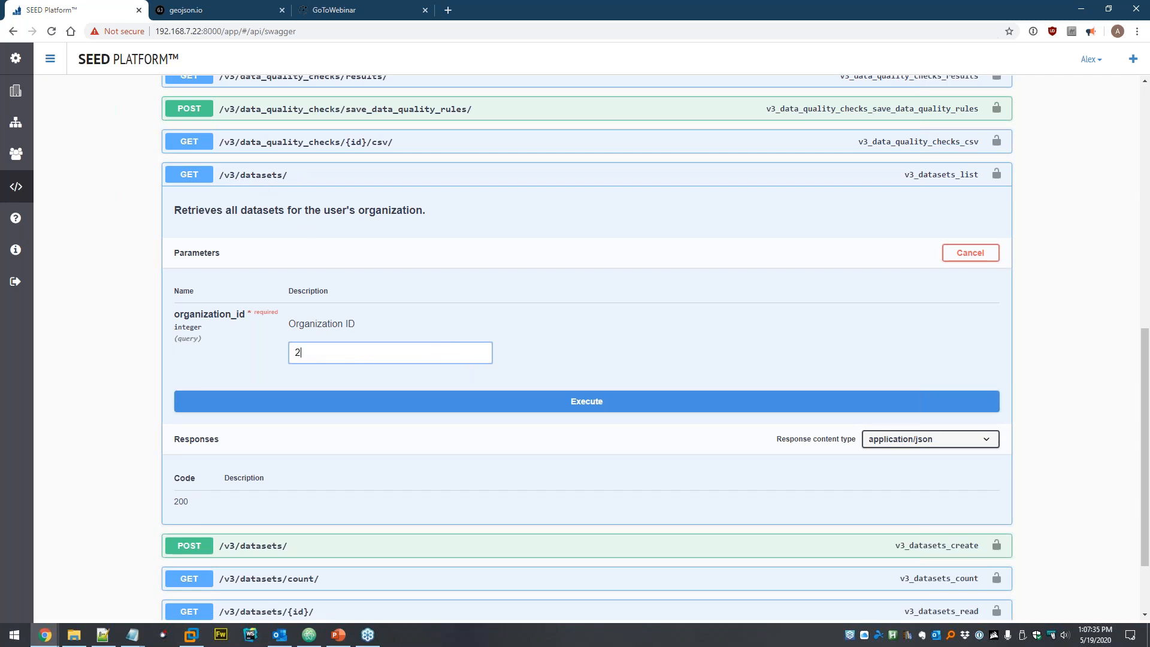
{"action": "left_click", "coordinate": [581, 401]}
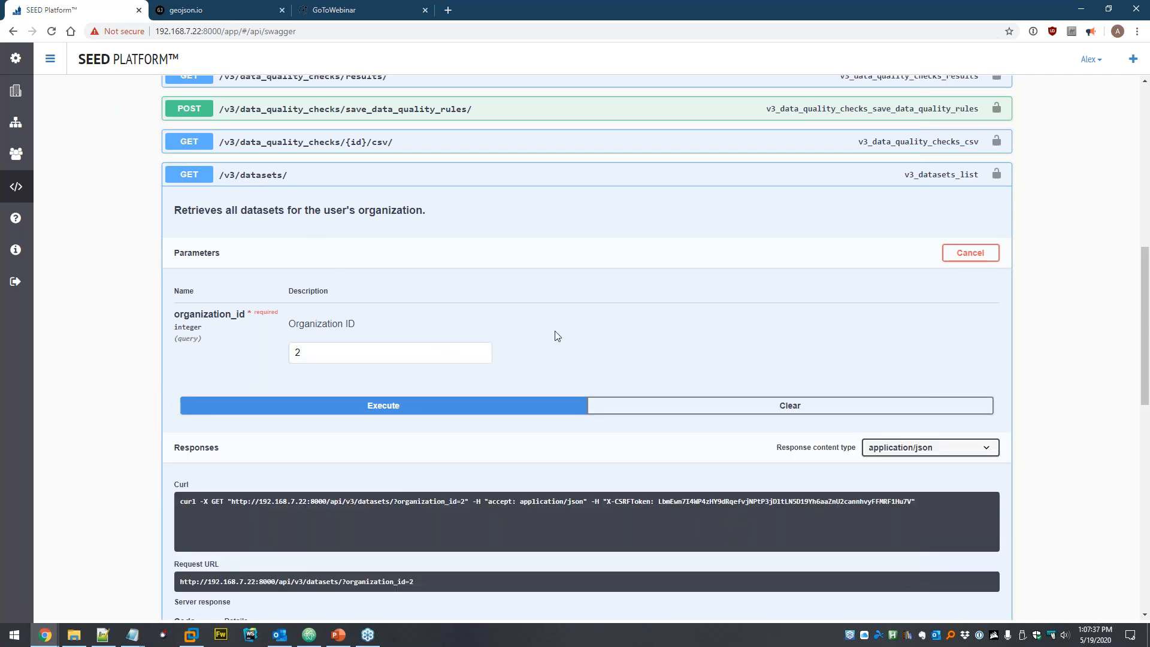
{"action": "scroll", "coordinate": [554, 334], "scroll_direction": "down", "scroll_amount": 6}
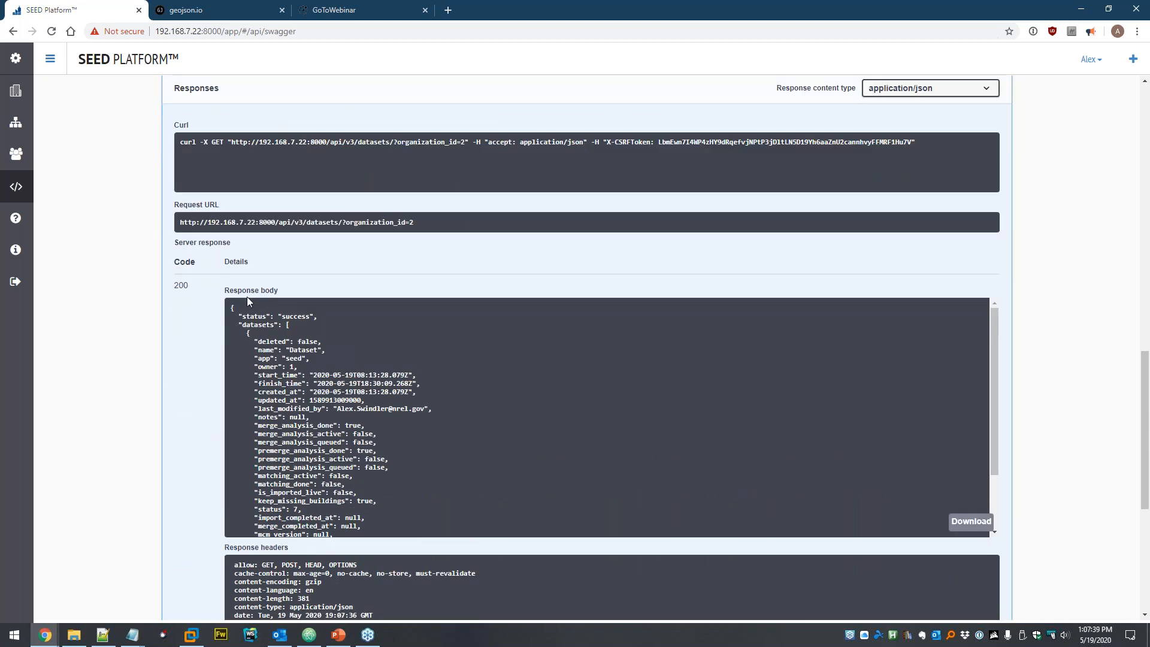
{"action": "scroll", "coordinate": [327, 363], "scroll_direction": "down", "scroll_amount": 3}
{"action": "scroll", "coordinate": [328, 392], "scroll_direction": "down", "scroll_amount": 1}
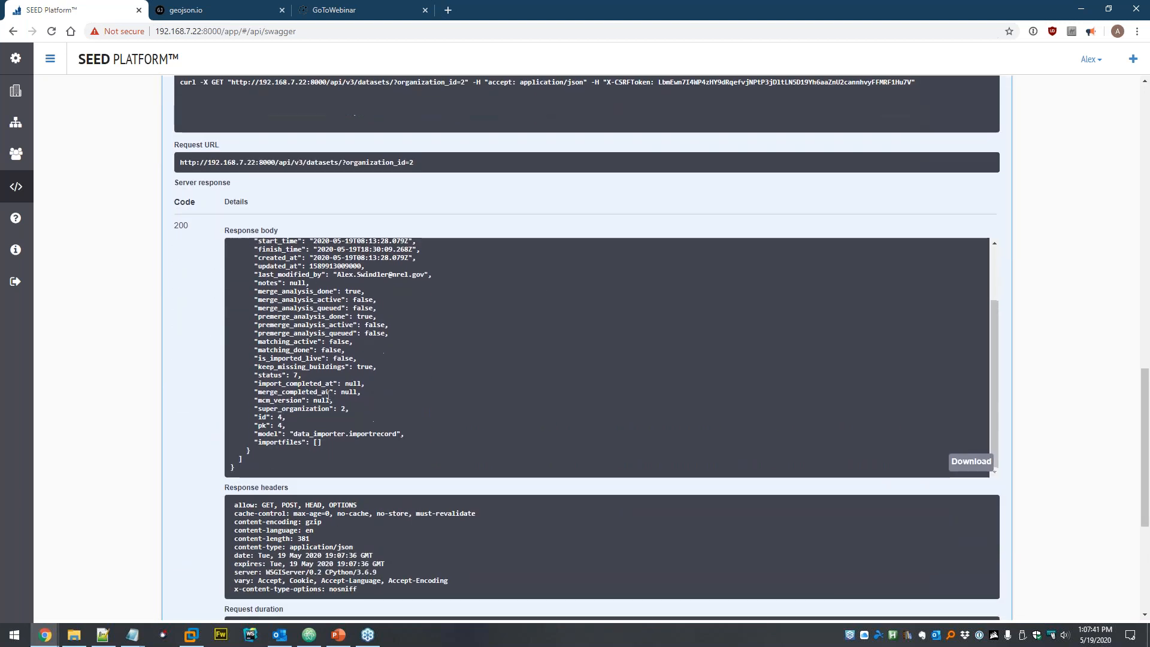
{"action": "scroll", "coordinate": [349, 362], "scroll_direction": "up", "scroll_amount": 2}
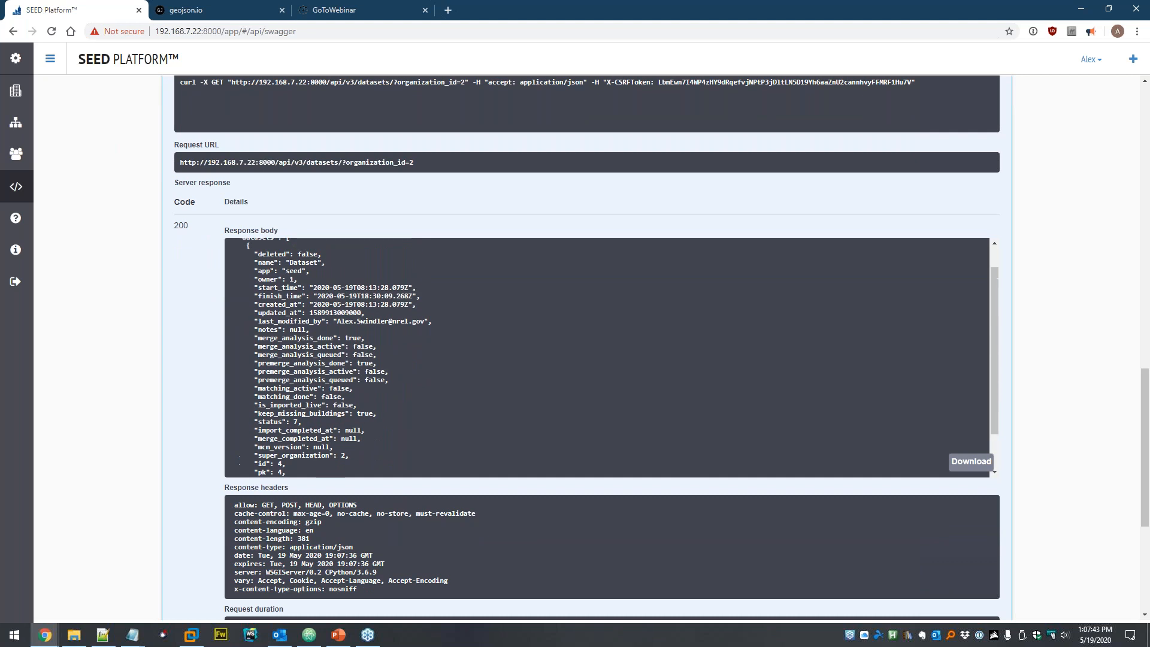
{"action": "scroll", "coordinate": [348, 362], "scroll_direction": "up", "scroll_amount": 1}
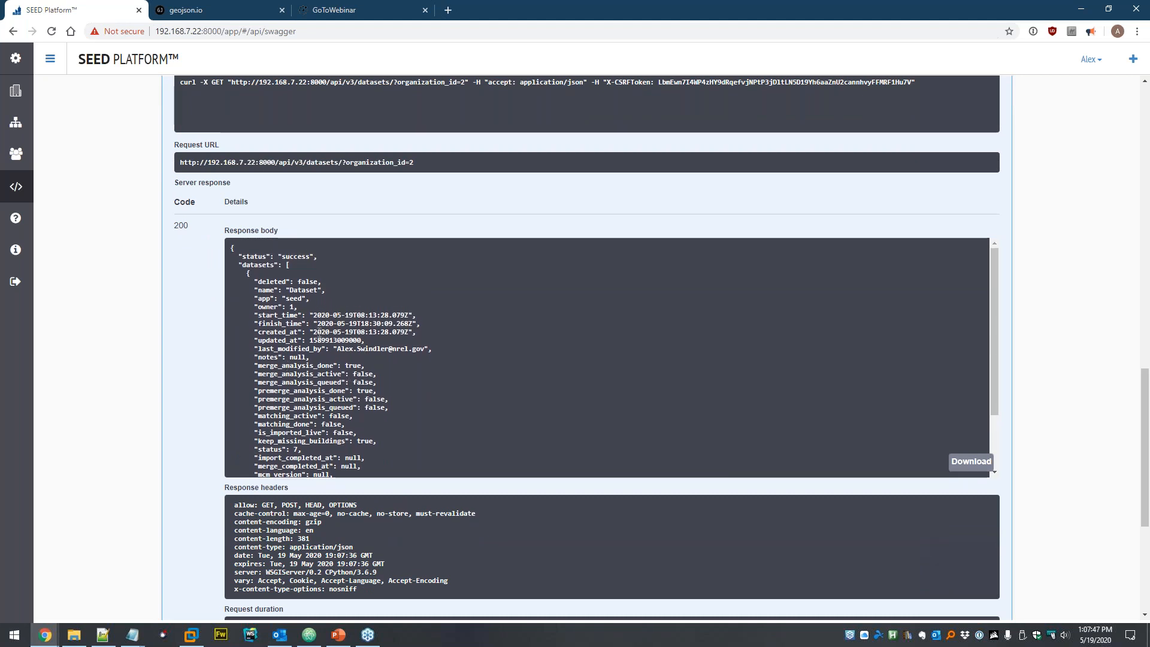
{"action": "scroll", "coordinate": [306, 391], "scroll_direction": "up", "scroll_amount": 1}
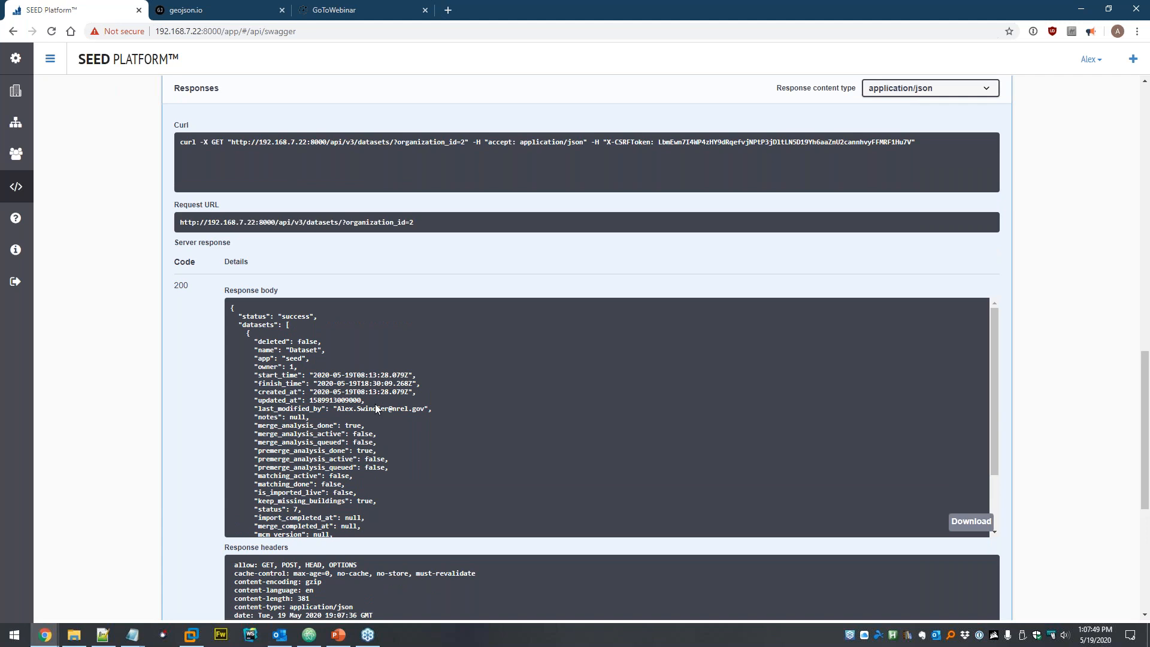
{"action": "scroll", "coordinate": [200, 388], "scroll_direction": "up", "scroll_amount": 4}
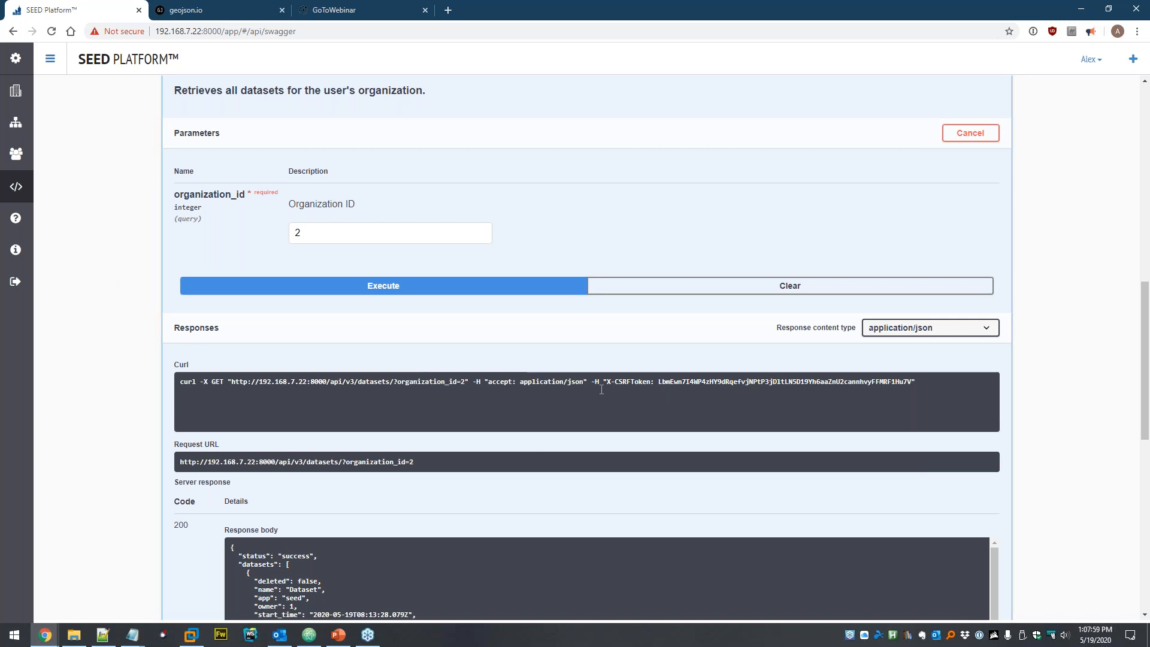
{"action": "scroll", "coordinate": [602, 390], "scroll_direction": "up", "scroll_amount": 4}
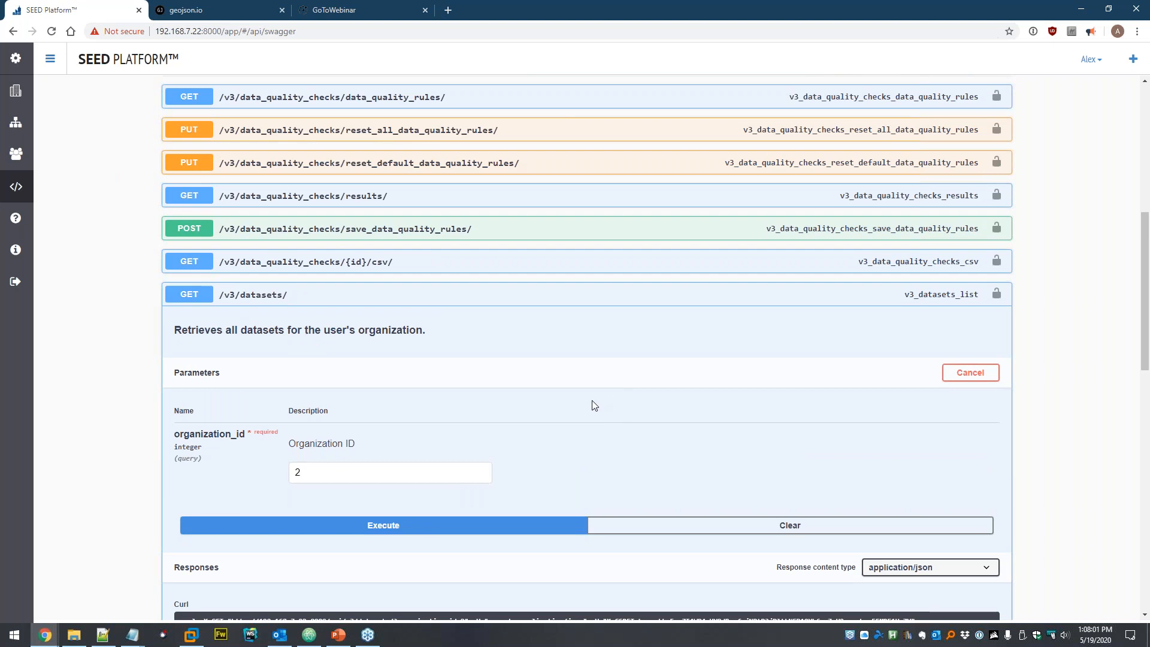
{"action": "scroll", "coordinate": [593, 405], "scroll_direction": "up", "scroll_amount": 6}
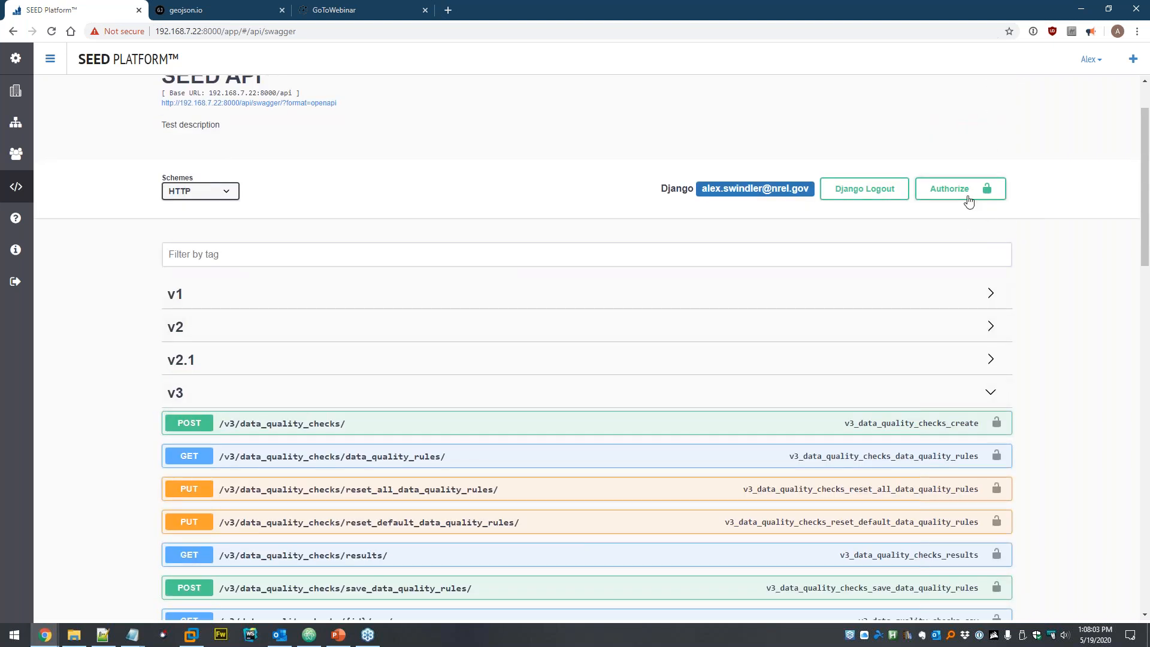
- Authorize the Swagger page with Basic auth using the account username and pasted password
{"action": "left_click", "coordinate": [961, 190]}
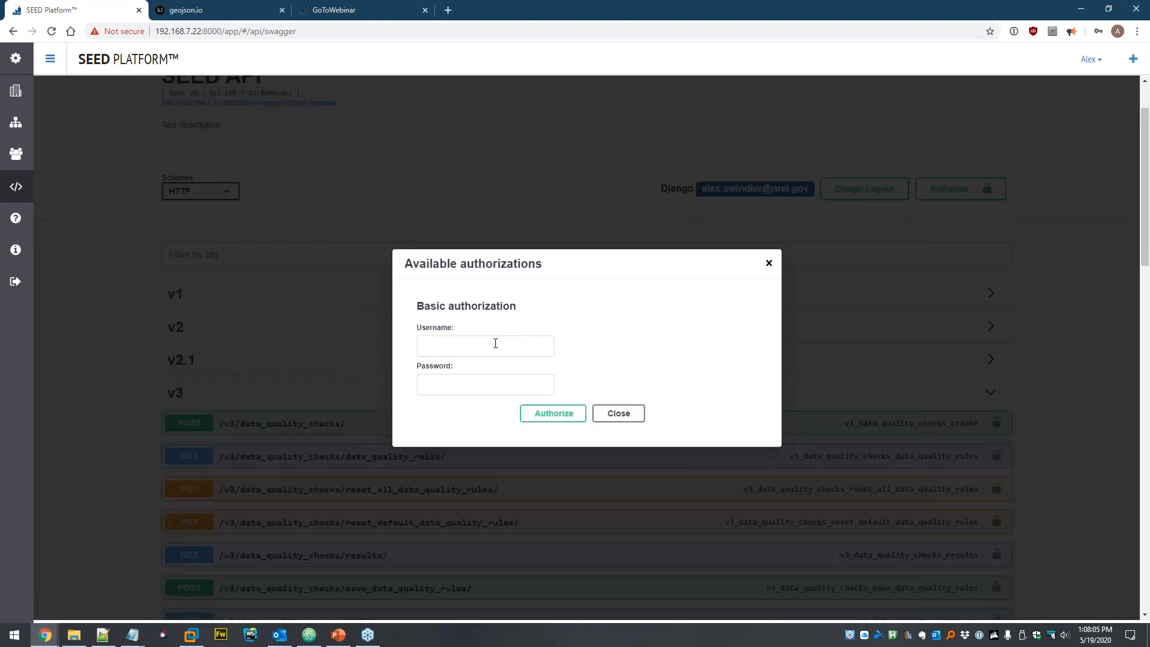
{"action": "left_click", "coordinate": [526, 341]}
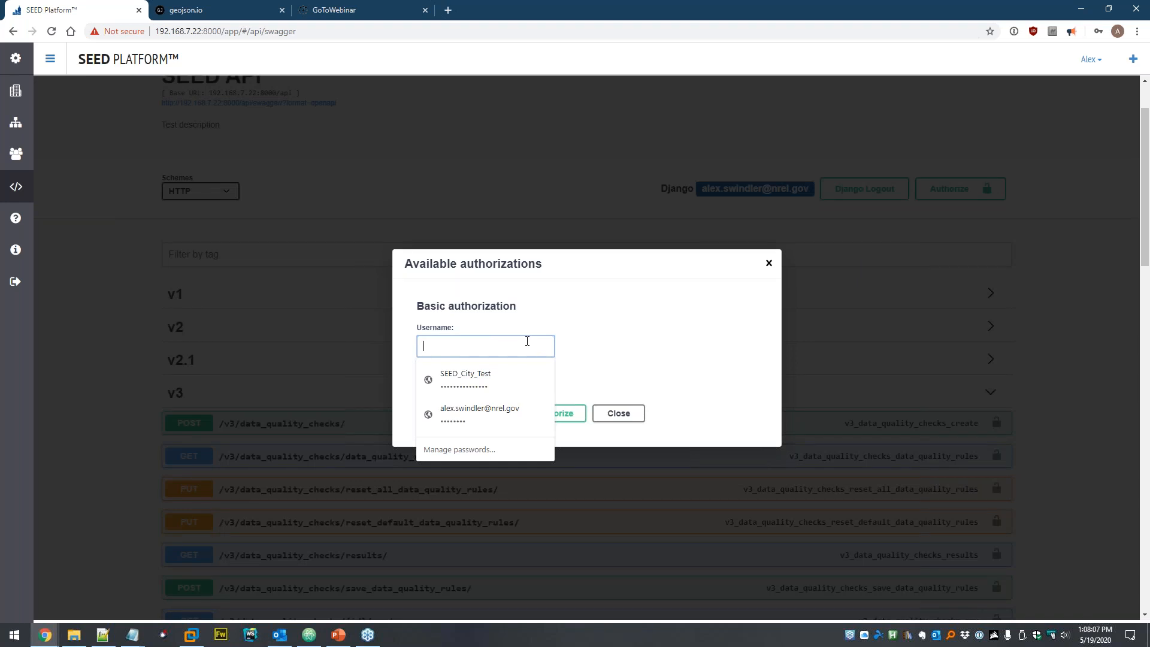
{"action": "key", "text": "Tab"}
{"action": "key", "text": "ctrl+v"}
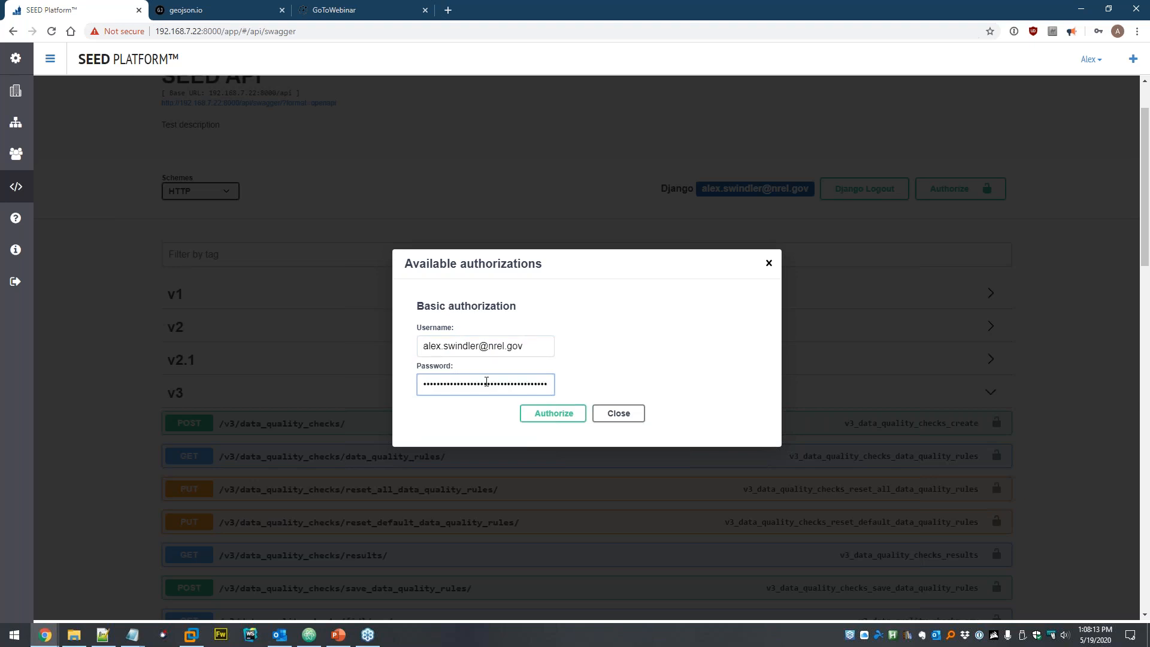
{"action": "left_click", "coordinate": [561, 414]}
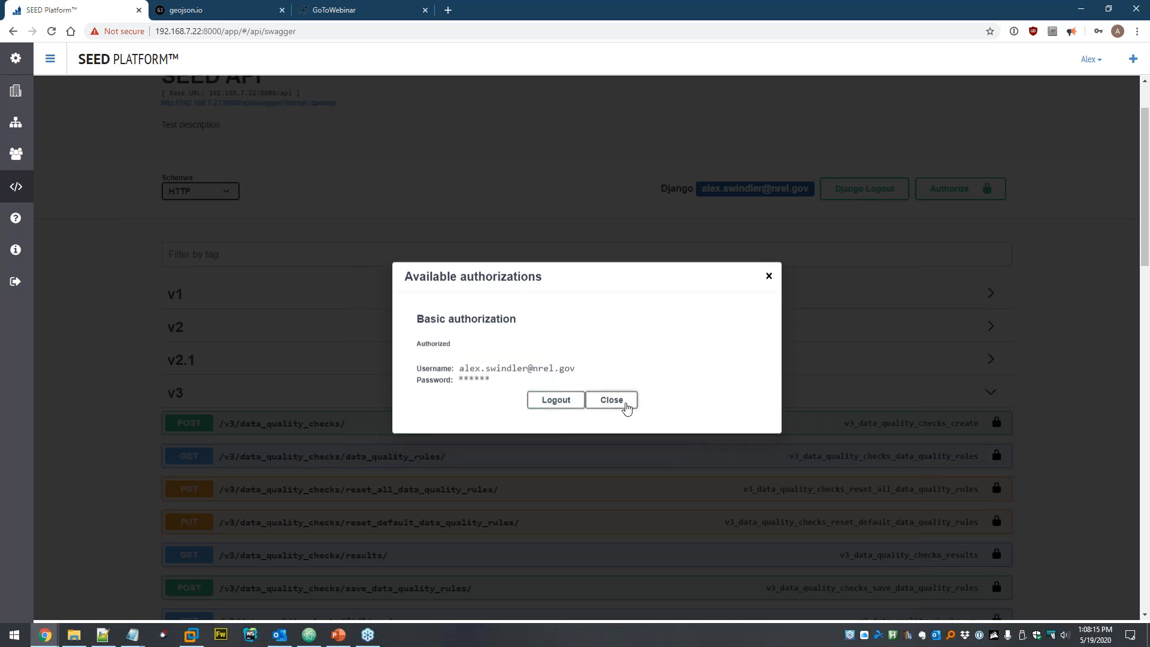
{"action": "left_click", "coordinate": [625, 405]}
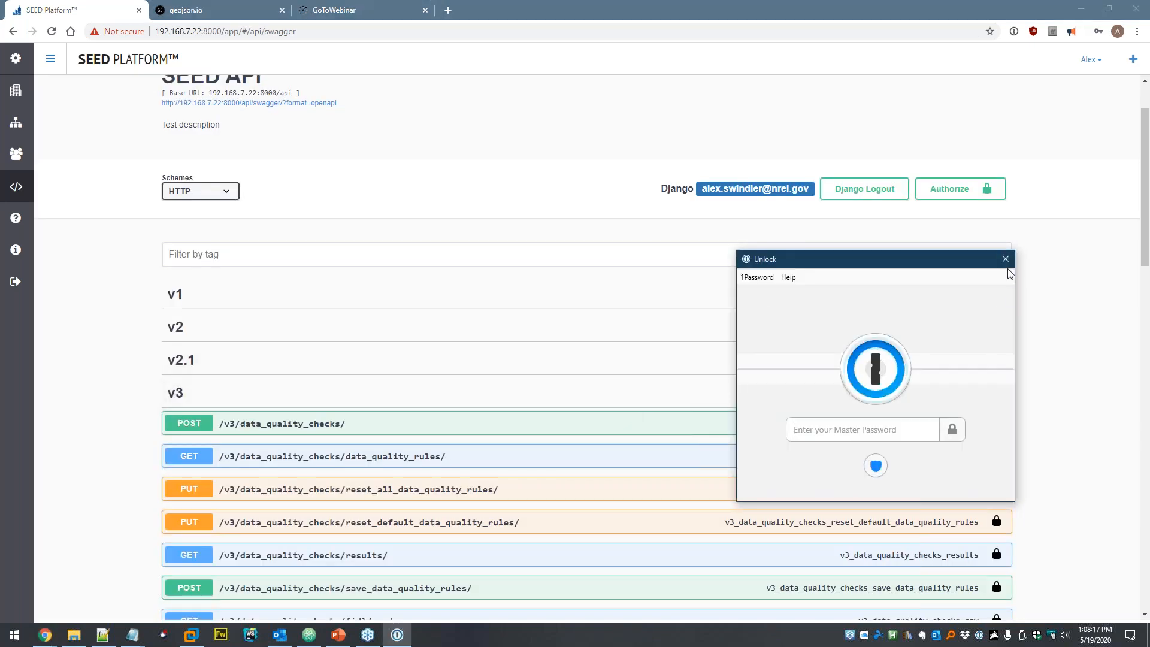
{"action": "left_click", "coordinate": [1006, 259]}
- Execute GET /v3/datasets/ with authorization, declining Chrome's password update
{"action": "scroll", "coordinate": [664, 328], "scroll_direction": "down", "scroll_amount": 8}
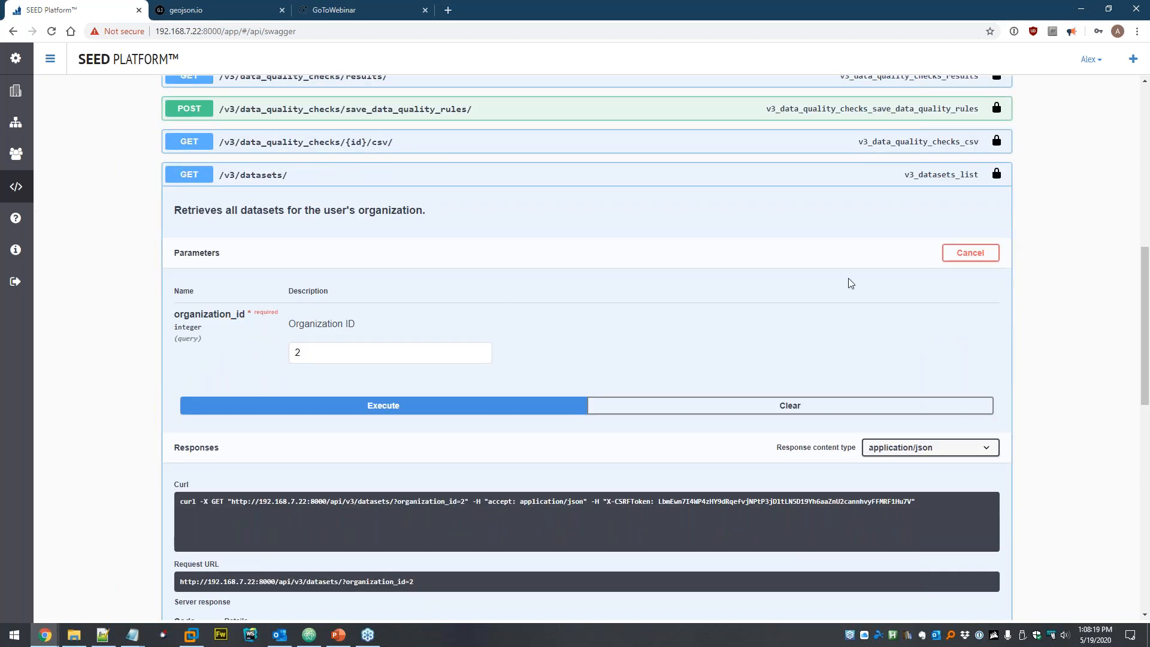
{"action": "left_click", "coordinate": [413, 405]}
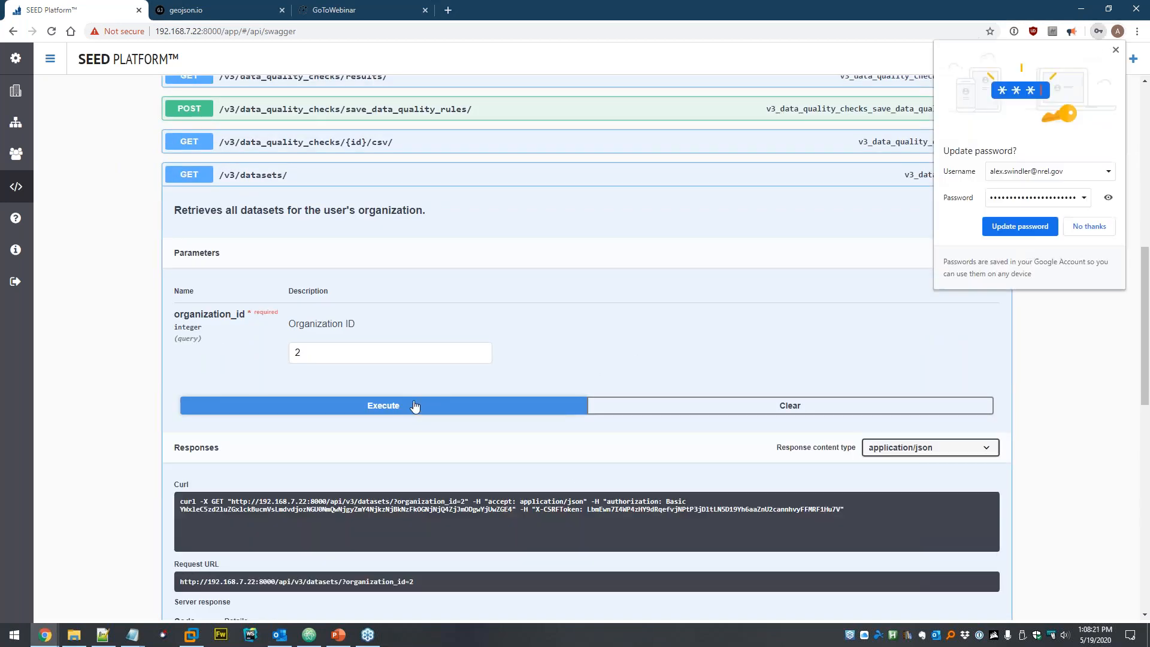
{"action": "left_click", "coordinate": [1102, 227]}
{"action": "scroll", "coordinate": [800, 354], "scroll_direction": "down", "scroll_amount": 3}
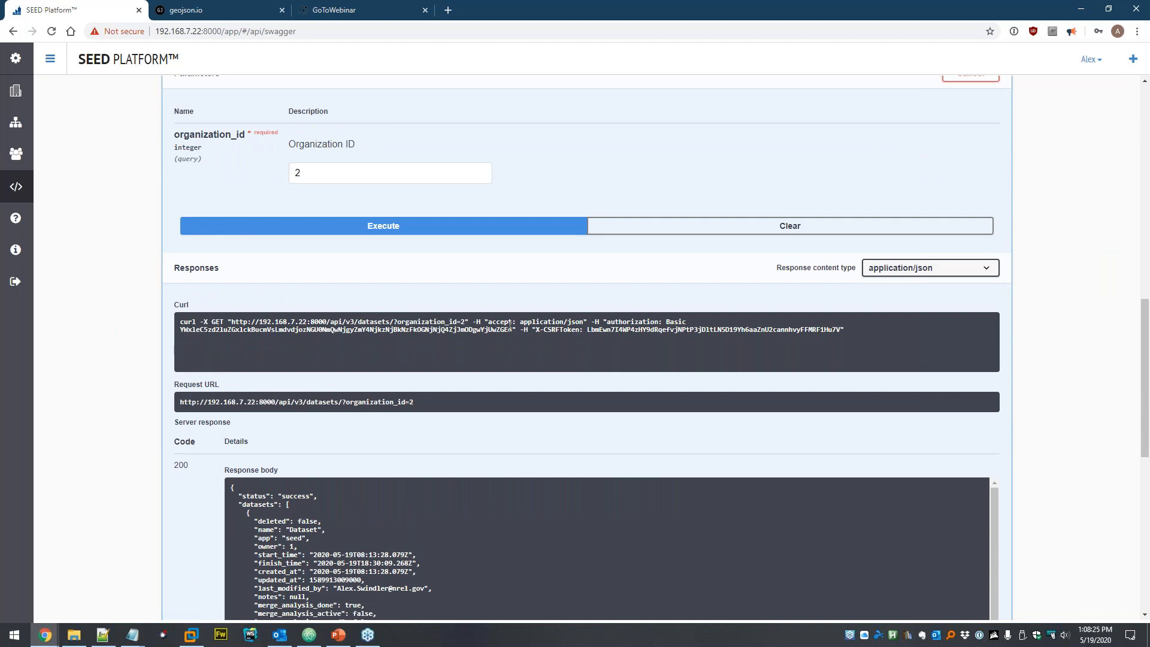
- Inspect the generated curl command with its auth header, then collapse the datasets endpoint
{"action": "left_click", "coordinate": [608, 319]}
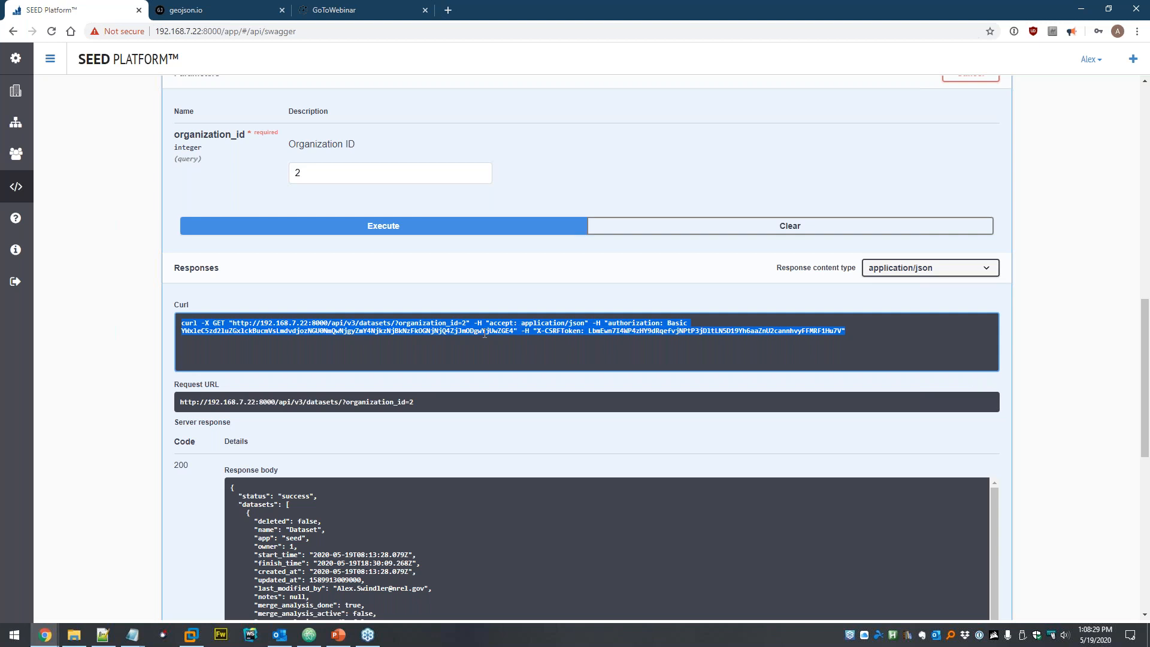
{"action": "scroll", "coordinate": [488, 344], "scroll_direction": "down", "scroll_amount": 3}
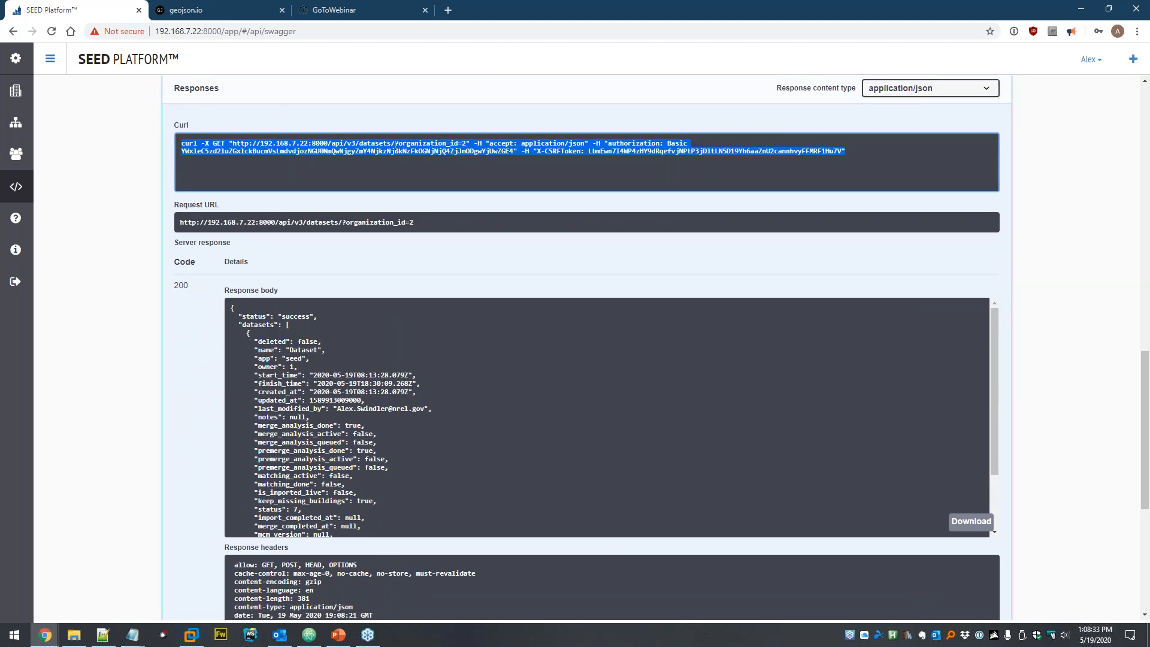
{"action": "left_click", "coordinate": [122, 239]}
{"action": "scroll", "coordinate": [108, 254], "scroll_direction": "up", "scroll_amount": 5}
{"action": "left_click", "coordinate": [312, 178]}
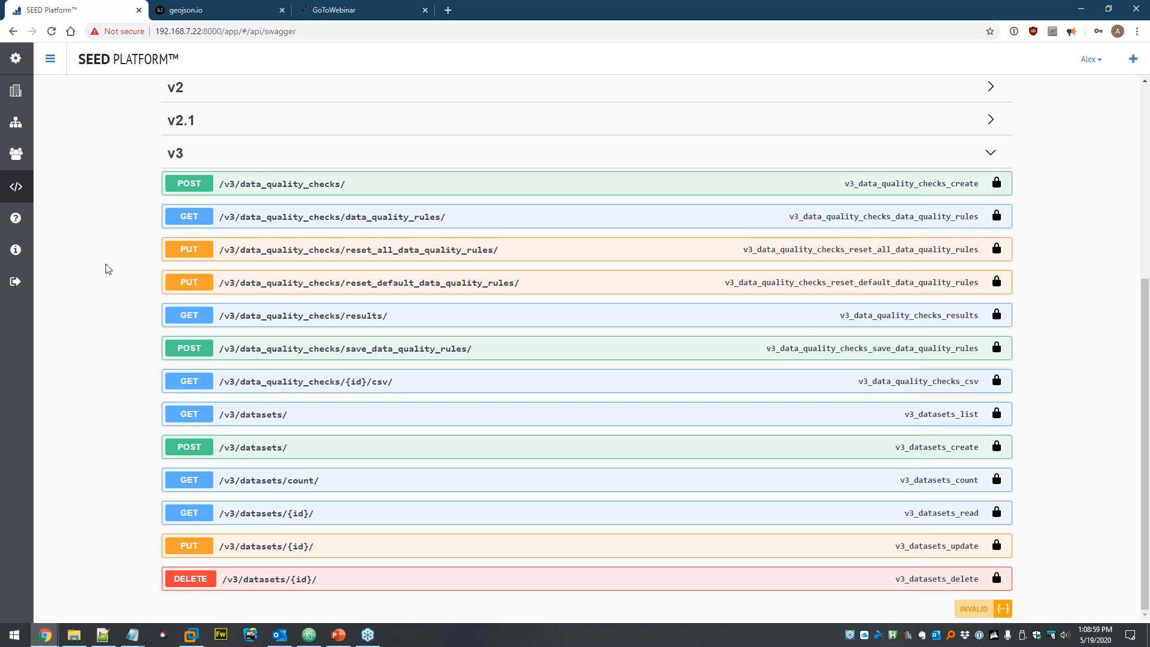
{"action": "scroll", "coordinate": [80, 297], "scroll_direction": "up", "scroll_amount": 5}
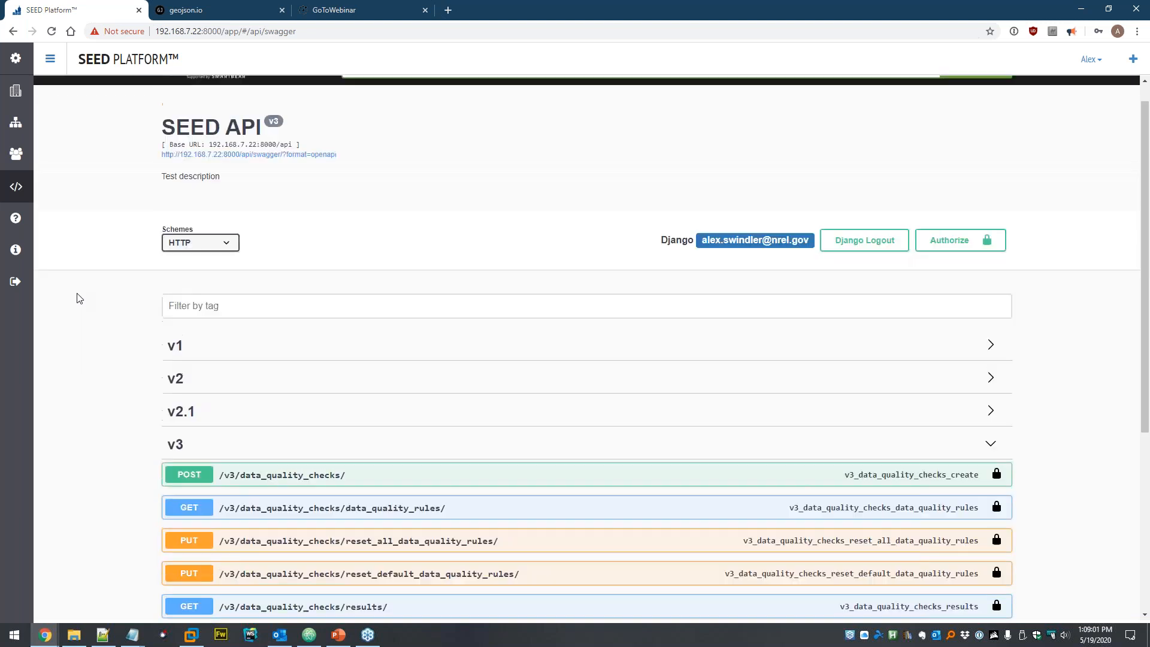
- Glance at the High-Level Topics slides, then open the Data Sets list showing 'Dataset'
{"action": "scroll", "coordinate": [80, 298], "scroll_direction": "up", "scroll_amount": 1}
{"action": "left_click", "coordinate": [342, 636]}
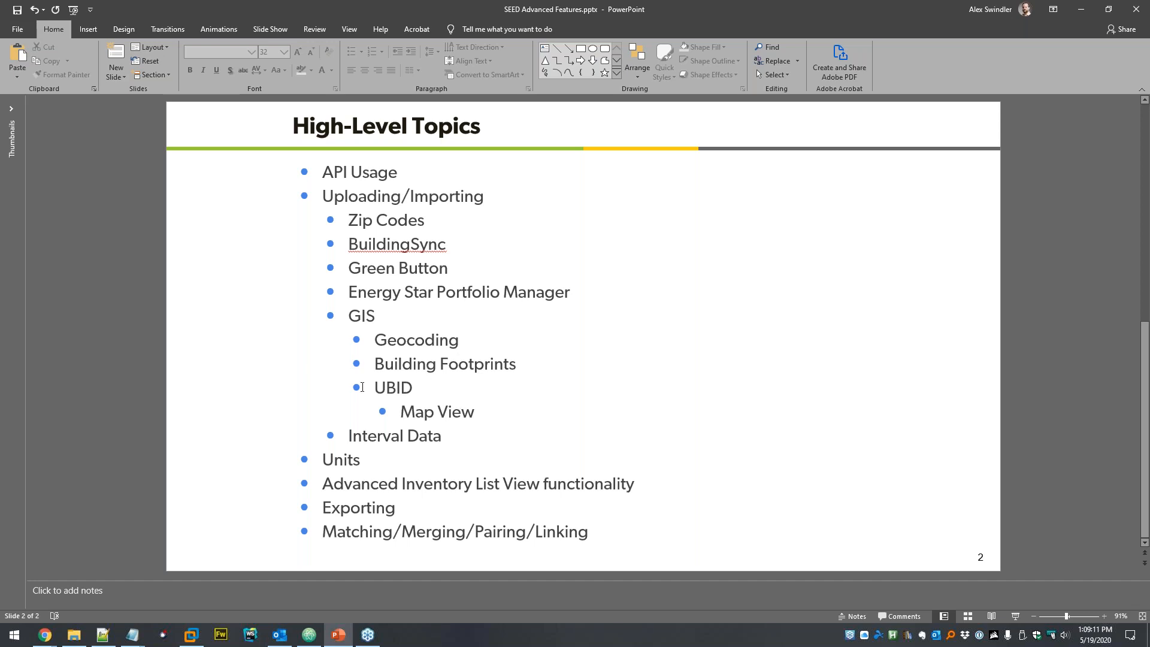
{"action": "key", "text": "alt+Tab"}
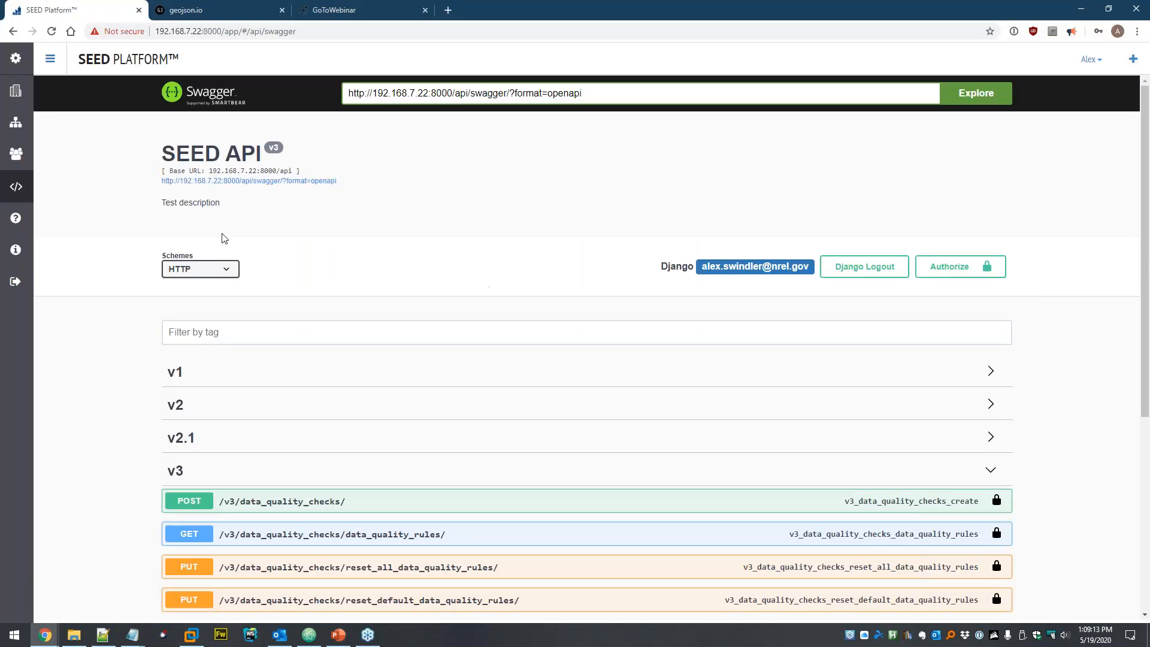
{"action": "left_click", "coordinate": [20, 129]}
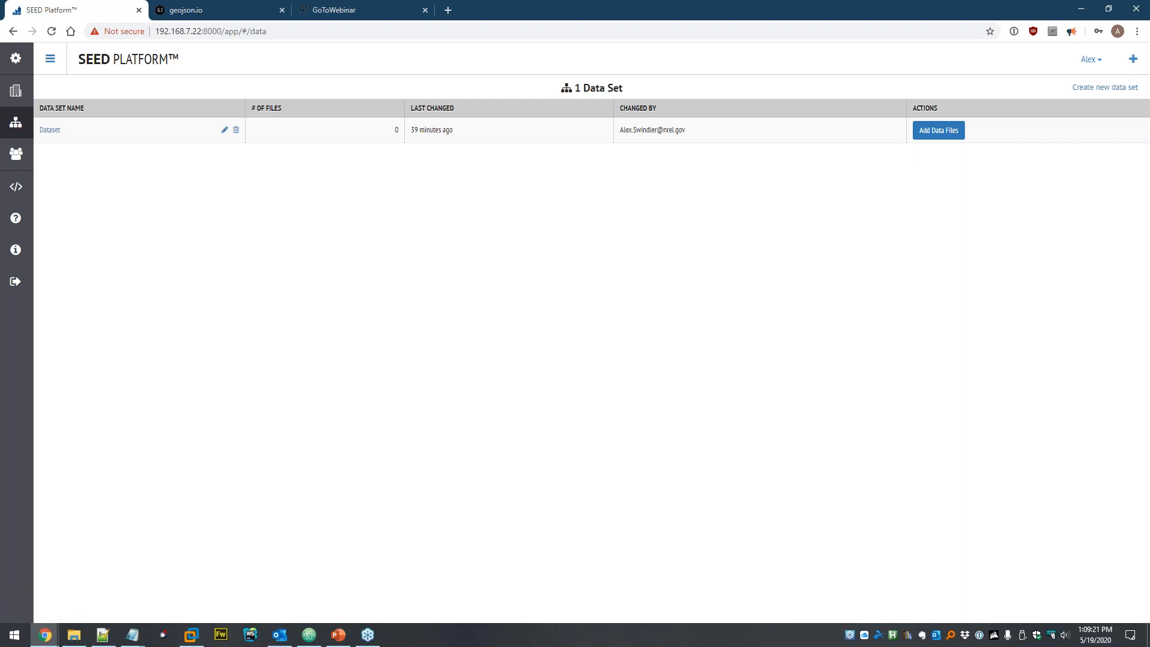
- In Dataset, start a spreadsheet upload for the 2019 Calendar Year
{"action": "left_click", "coordinate": [50, 130]}
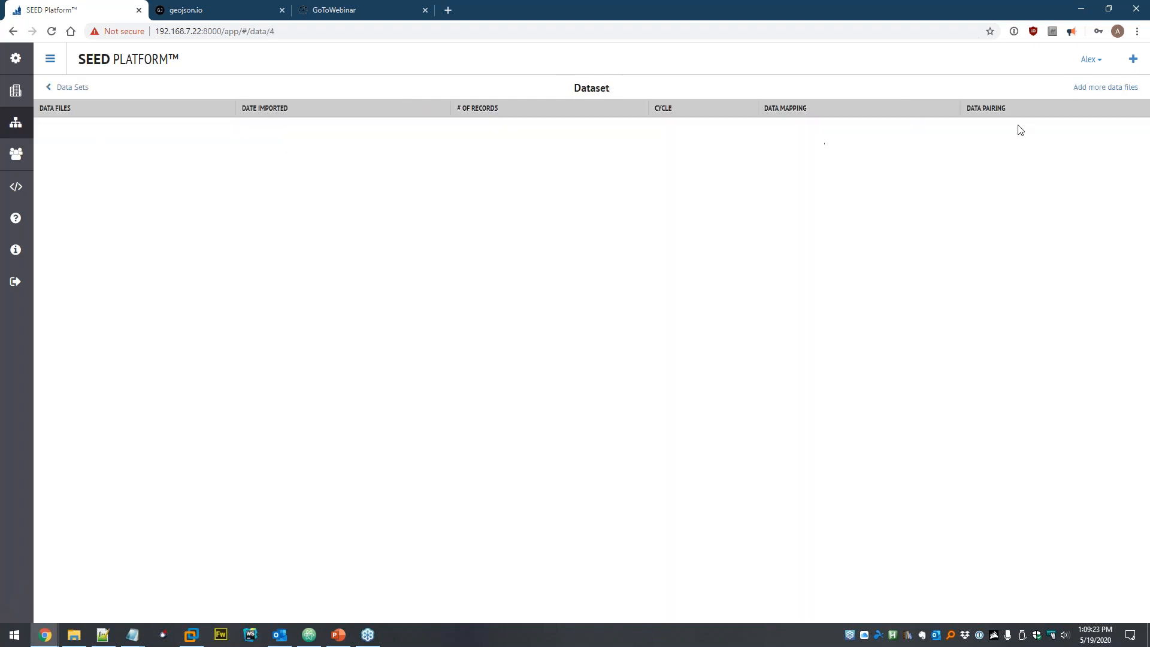
{"action": "left_click", "coordinate": [1087, 88]}
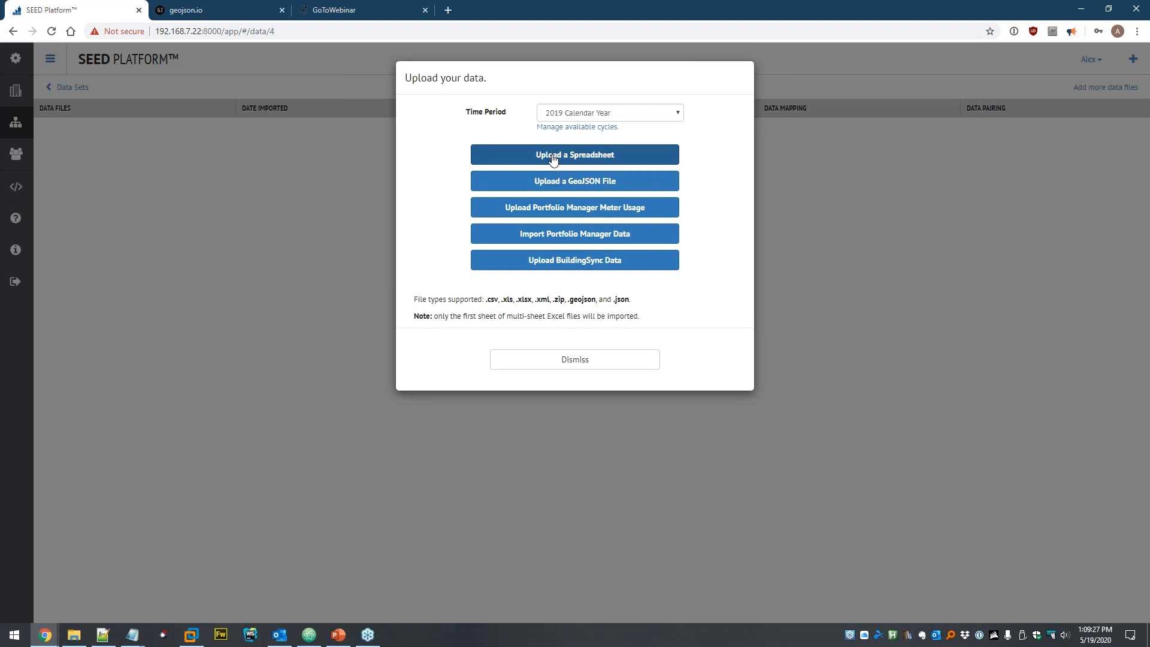
{"action": "left_click", "coordinate": [576, 114]}
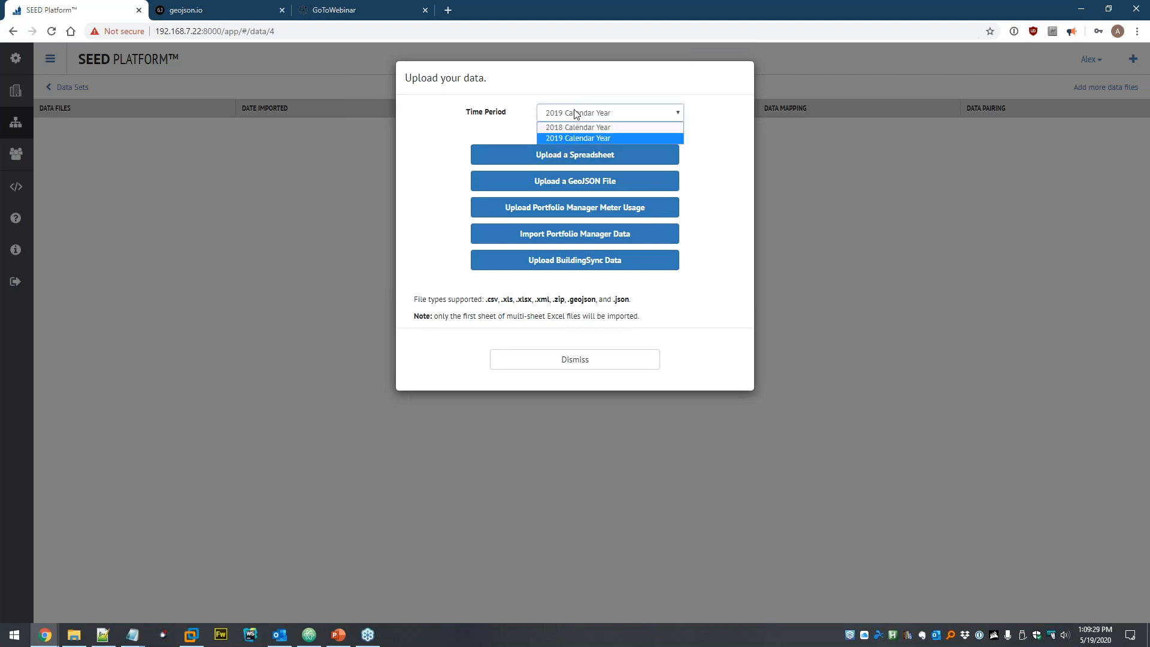
{"action": "left_click", "coordinate": [628, 138]}
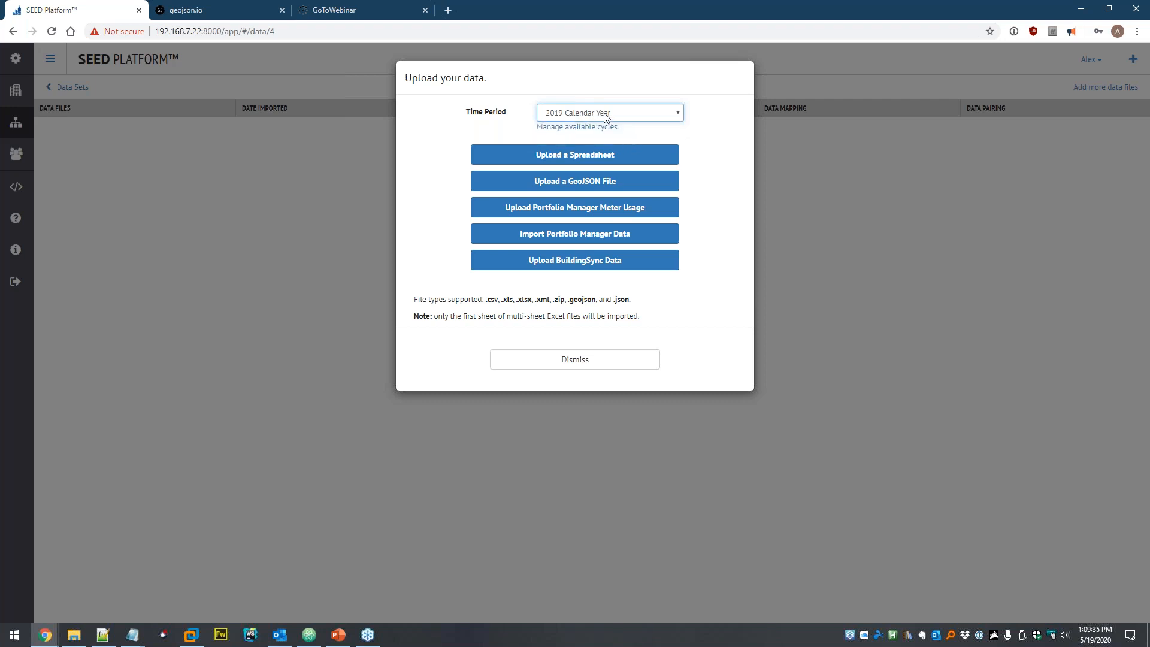
{"action": "left_click", "coordinate": [577, 157]}
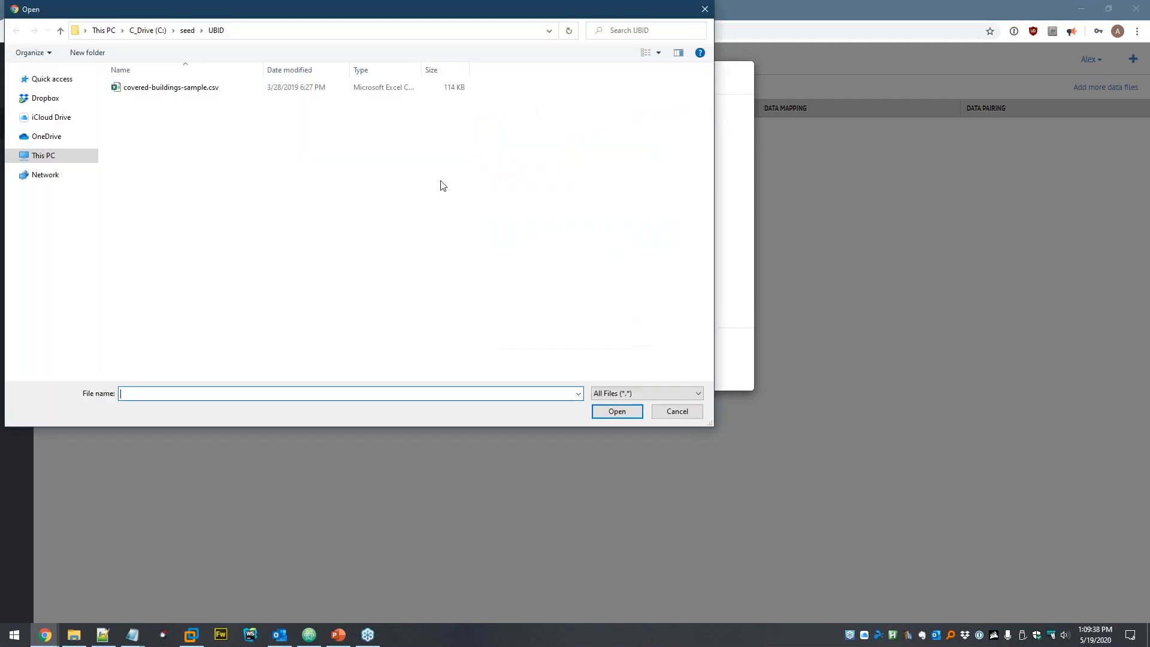
- Browse to seed\ZipCodes and open Zip Codes.xlsx in Excel
{"action": "left_click", "coordinate": [187, 30]}
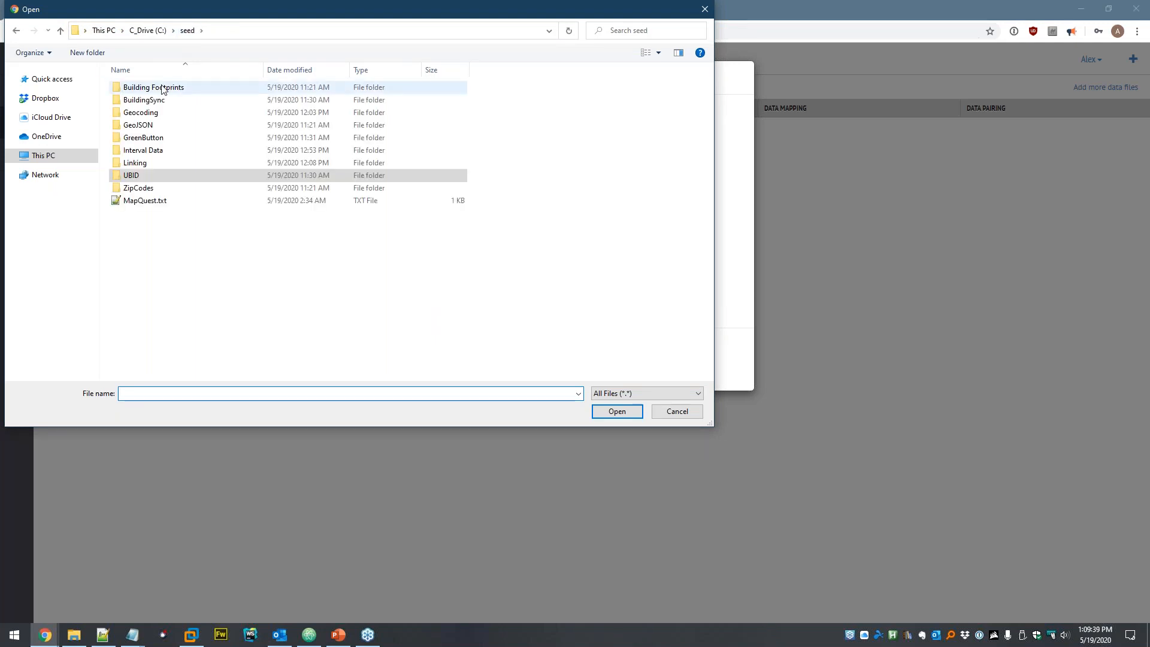
{"action": "double_click", "coordinate": [138, 187]}
{"action": "left_click", "coordinate": [149, 90]}
{"action": "right_click", "coordinate": [155, 88]}
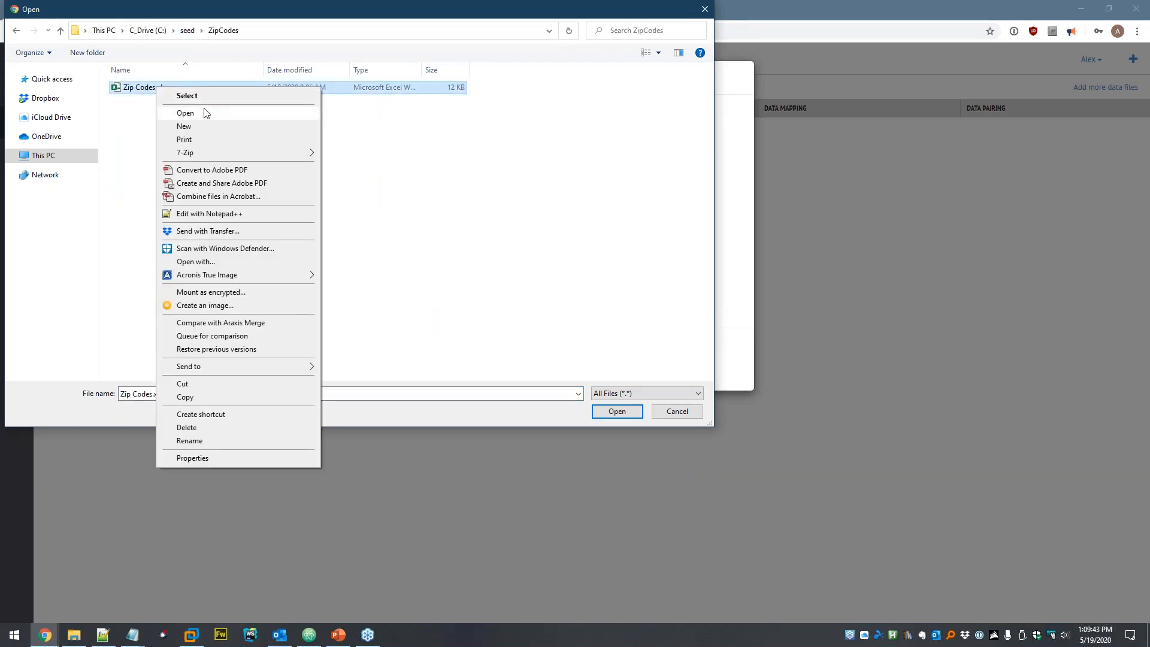
{"action": "left_click", "coordinate": [204, 114]}
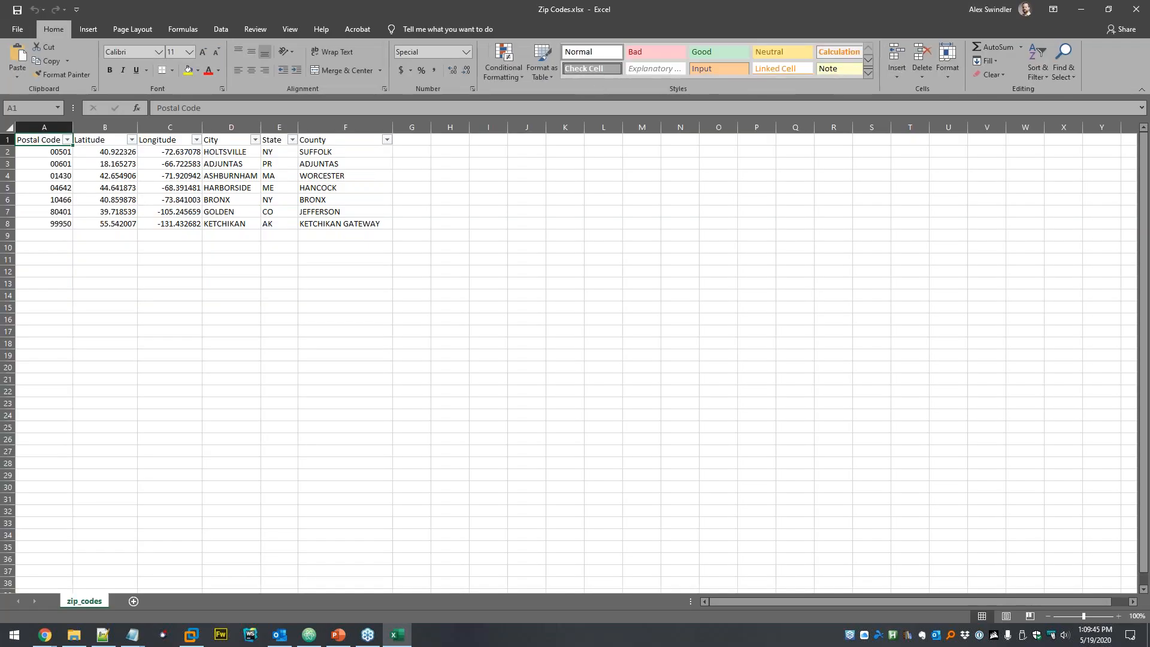
- Inspect cell A2's Special Zip Code format, then go back to the file picker
{"action": "left_click", "coordinate": [59, 153]}
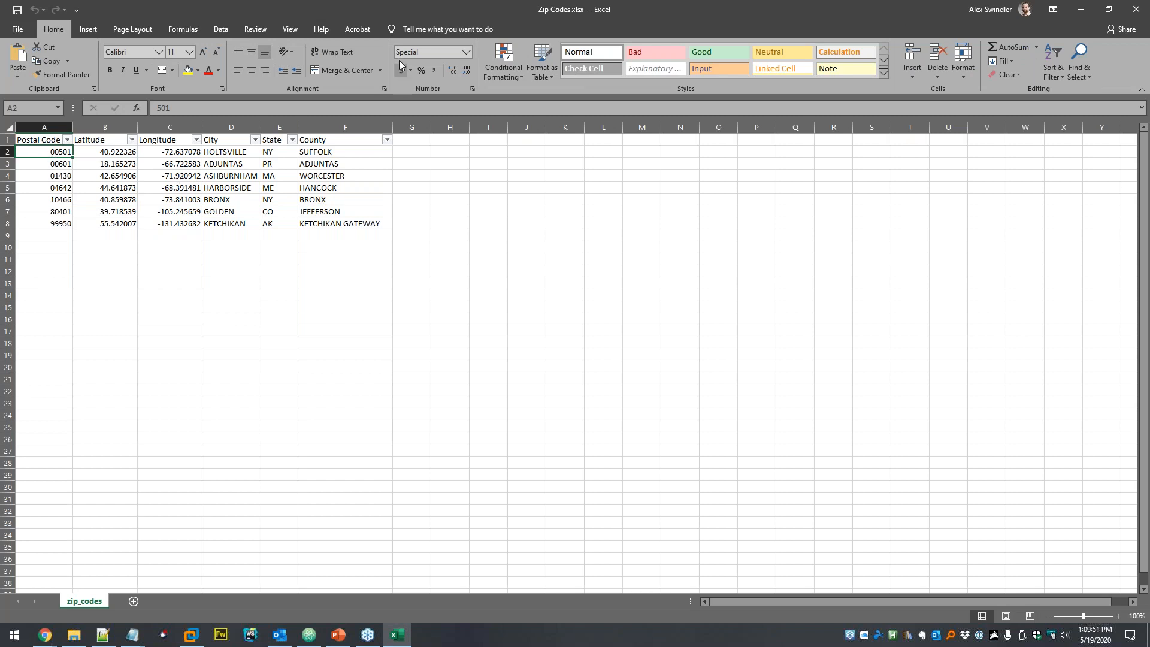
{"action": "left_click", "coordinate": [465, 52]}
{"action": "left_click", "coordinate": [438, 356]}
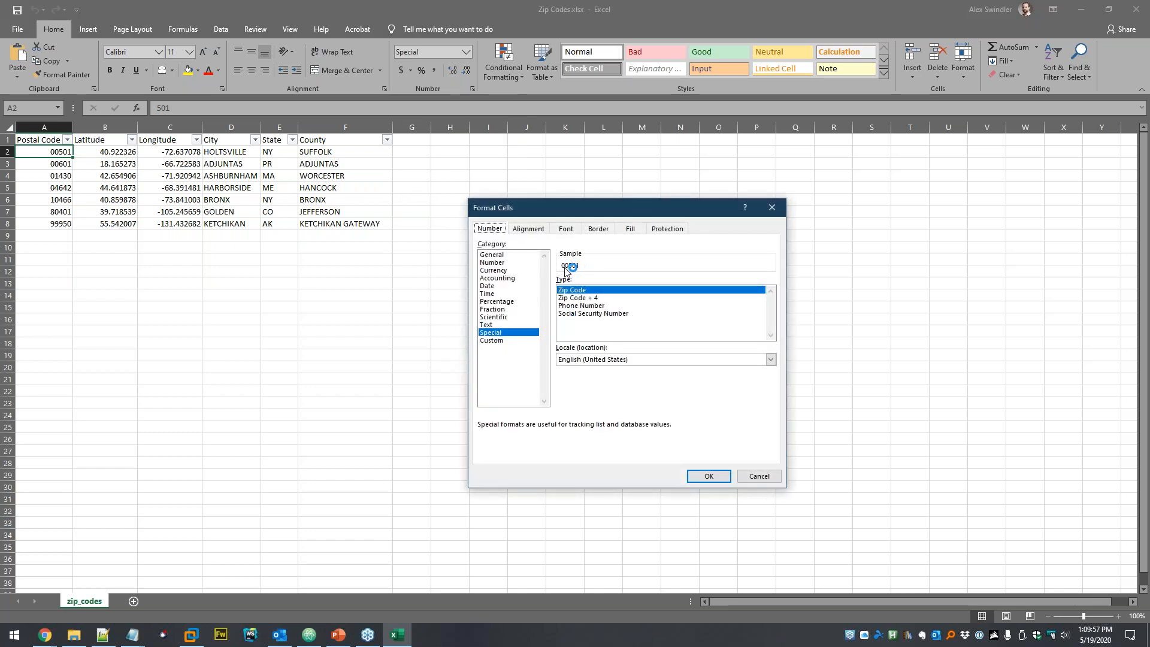
{"action": "left_click", "coordinate": [769, 476]}
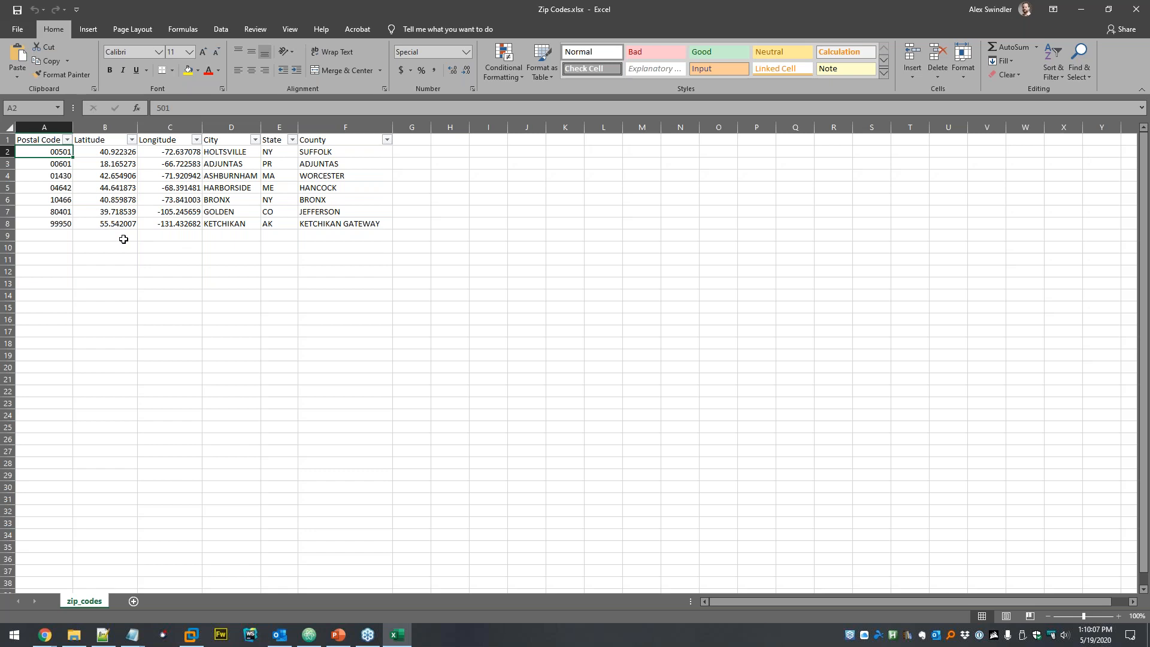
{"action": "key", "text": "alt+Tab"}
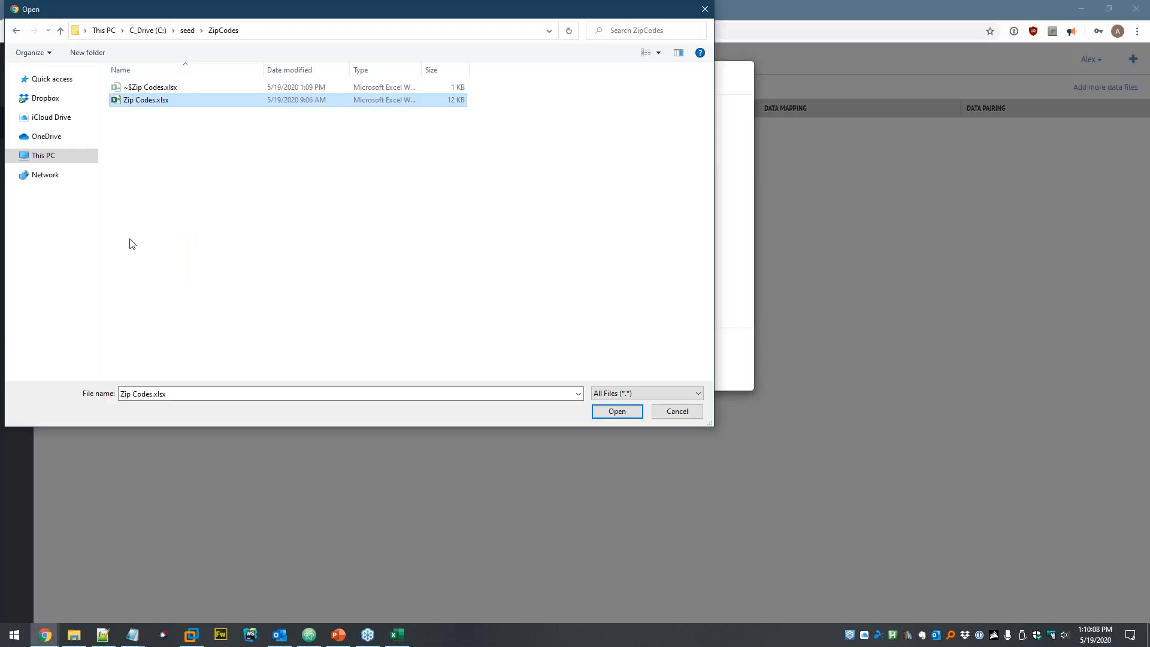
- Upload Zip Codes.xlsx and copy its six column names as SEED headers, all Property fields
{"action": "left_click", "coordinate": [617, 412]}
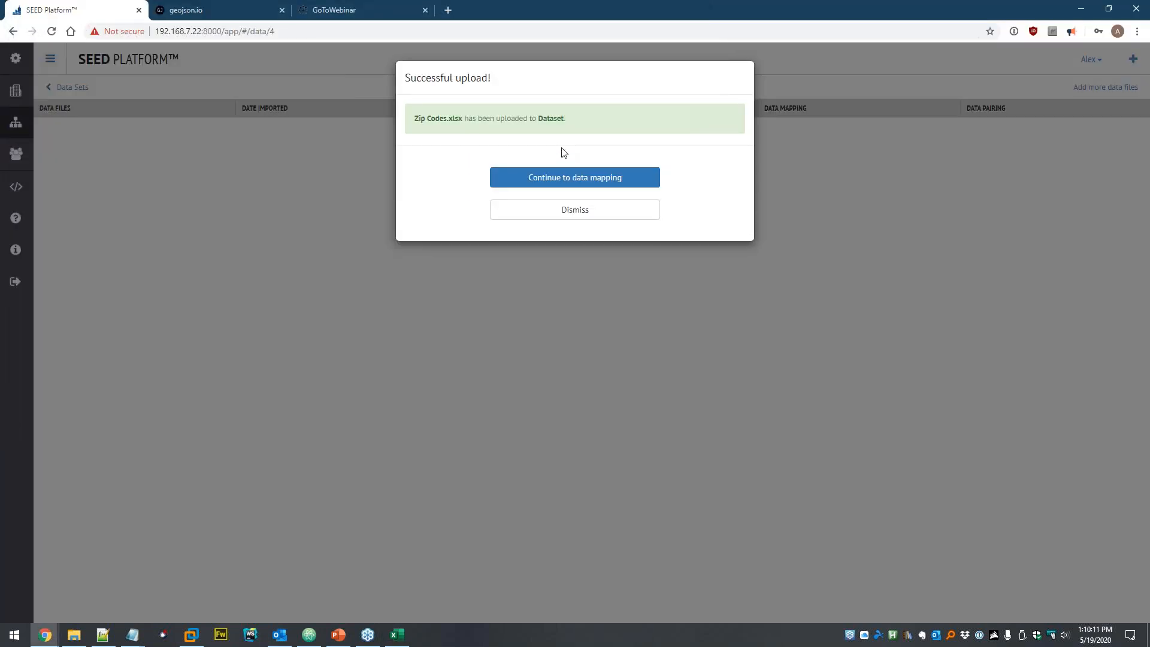
{"action": "left_click", "coordinate": [563, 180]}
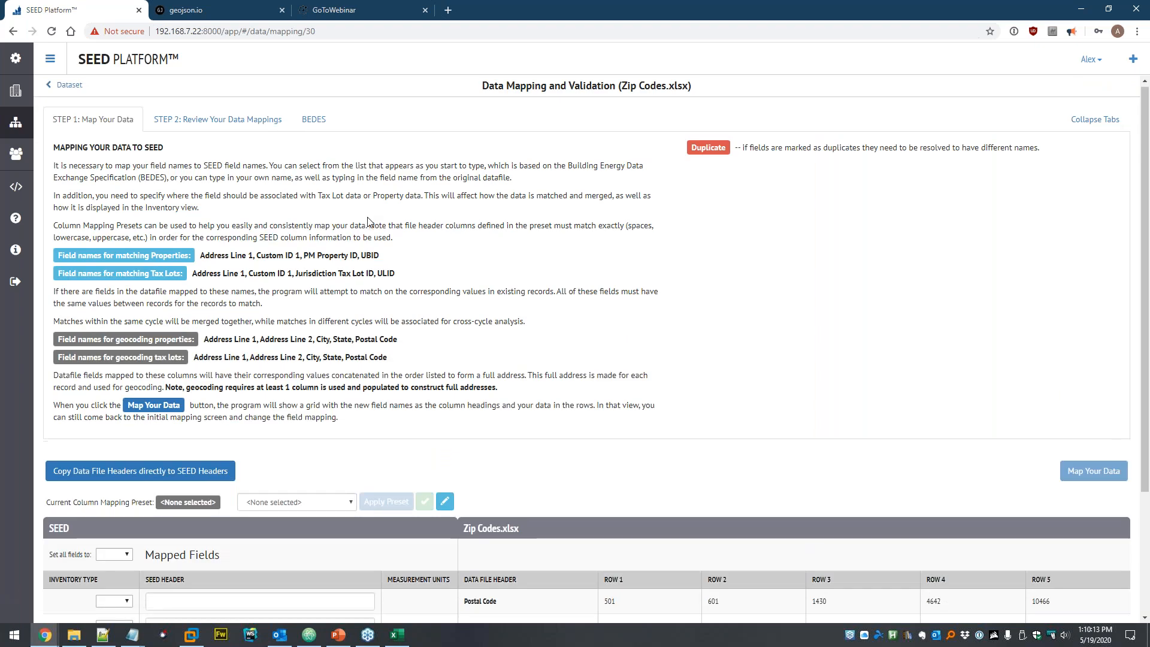
{"action": "scroll", "coordinate": [368, 222], "scroll_direction": "down", "scroll_amount": 3}
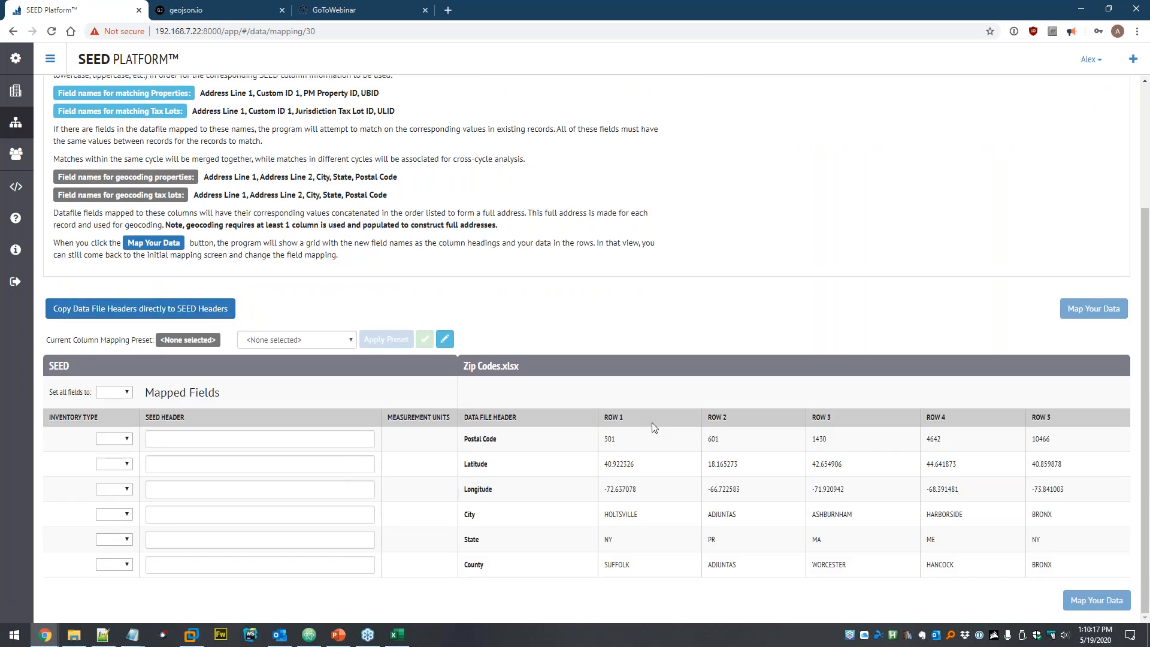
{"action": "left_click_drag", "start_coordinate": [606, 438], "coordinate": [623, 444]}
{"action": "left_click", "coordinate": [764, 466]}
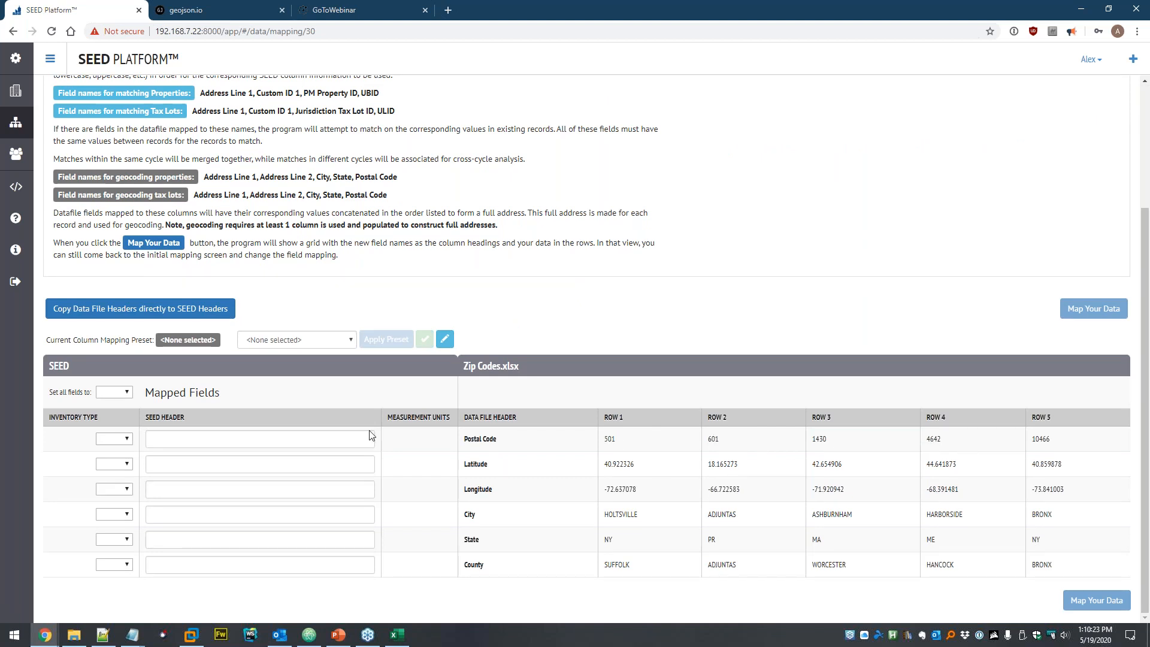
{"action": "left_click", "coordinate": [118, 313]}
{"action": "scroll", "coordinate": [117, 305], "scroll_direction": "down", "scroll_amount": 1}
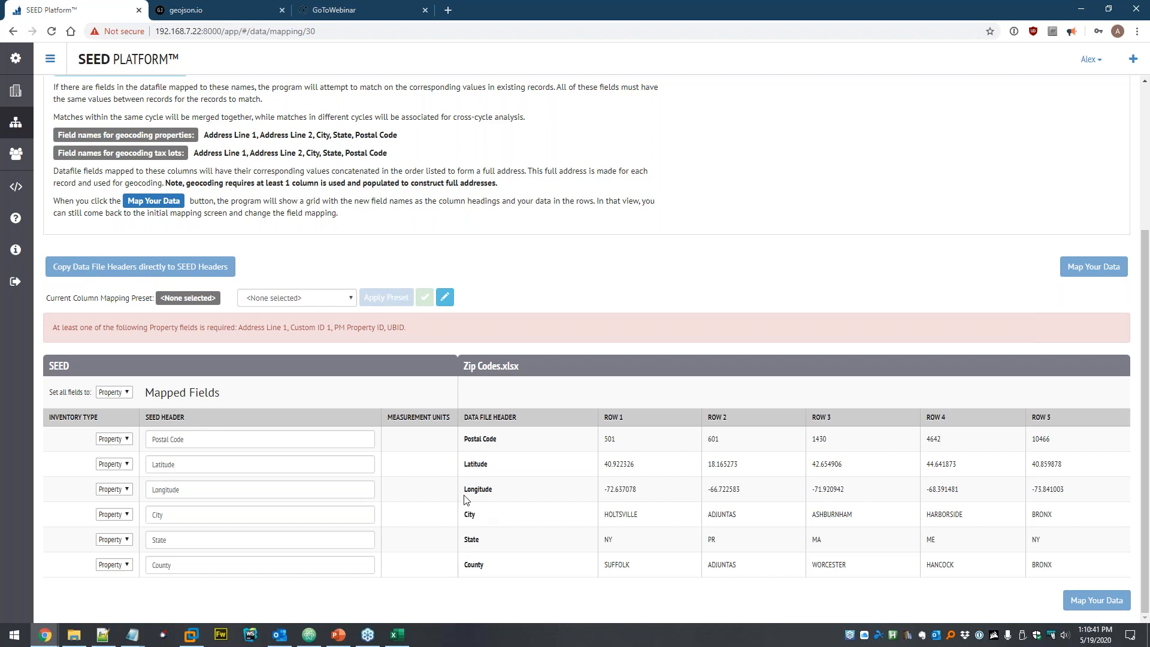
- Rename the Postal Code header to Zip, map County to Custom ID 1, and run the mapping
{"action": "left_click", "coordinate": [211, 441]}
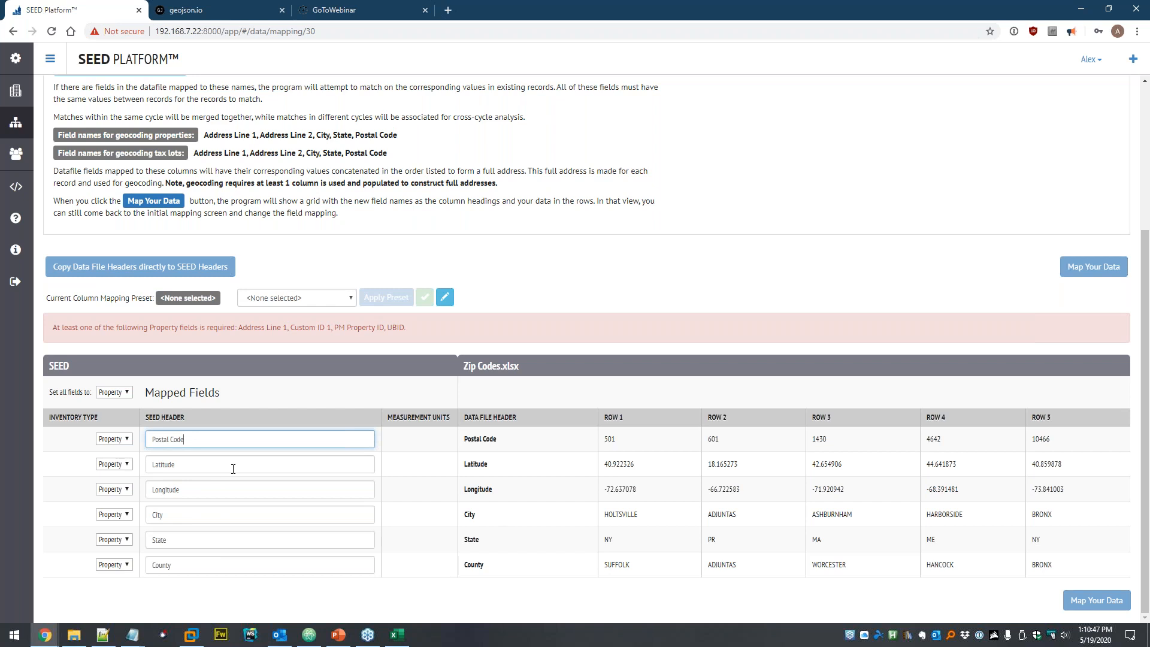
{"action": "key", "text": "ctrl+a"}
{"action": "type", "text": "Zip"}
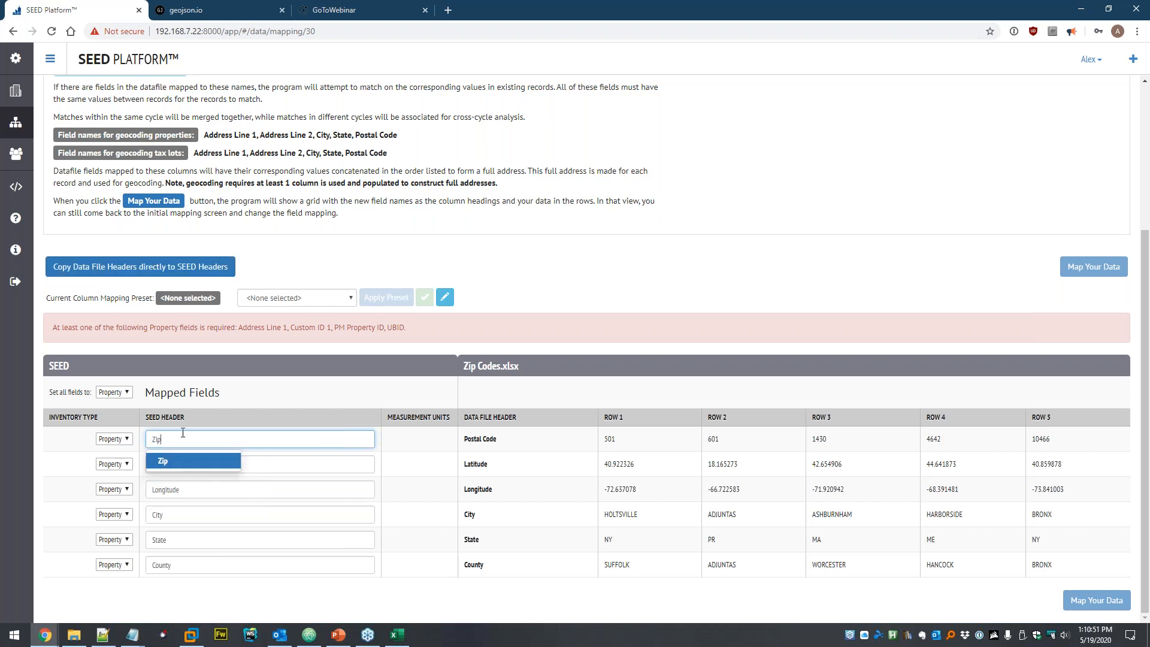
{"action": "left_click", "coordinate": [207, 418]}
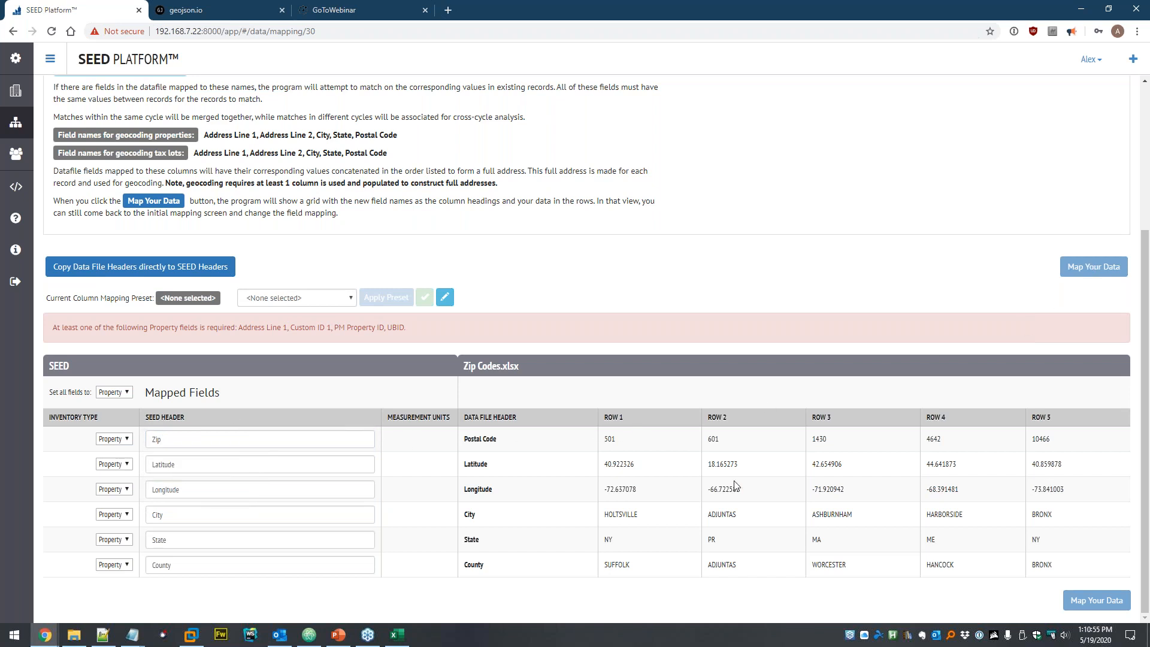
{"action": "left_click", "coordinate": [198, 564]}
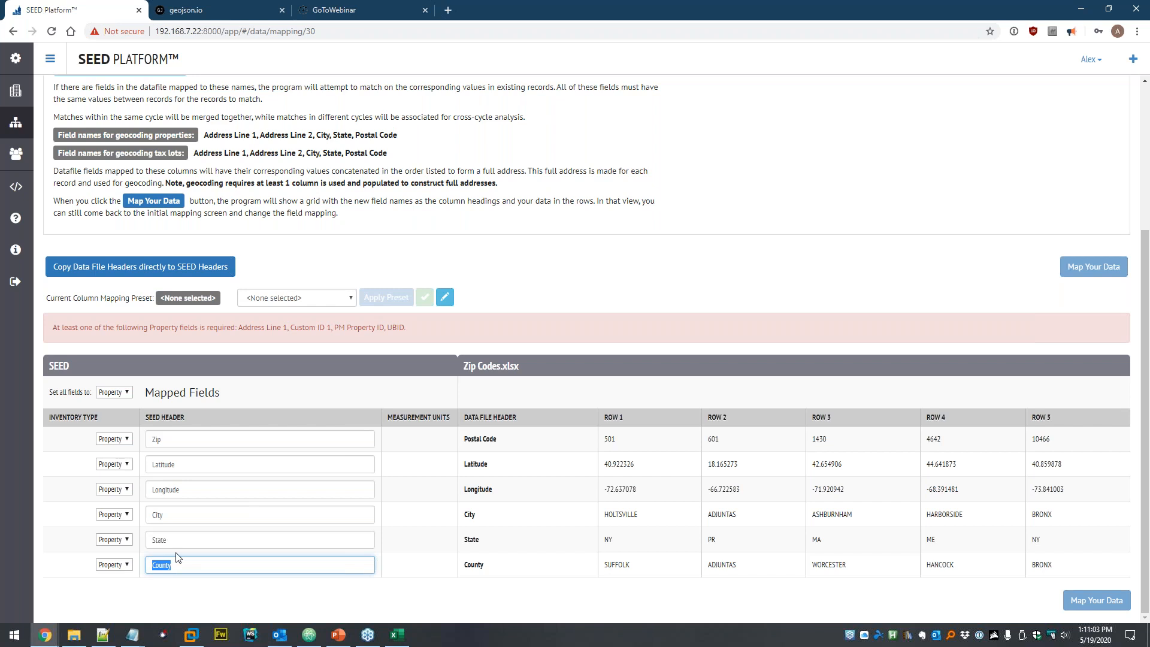
{"action": "type", "text": "cust"}
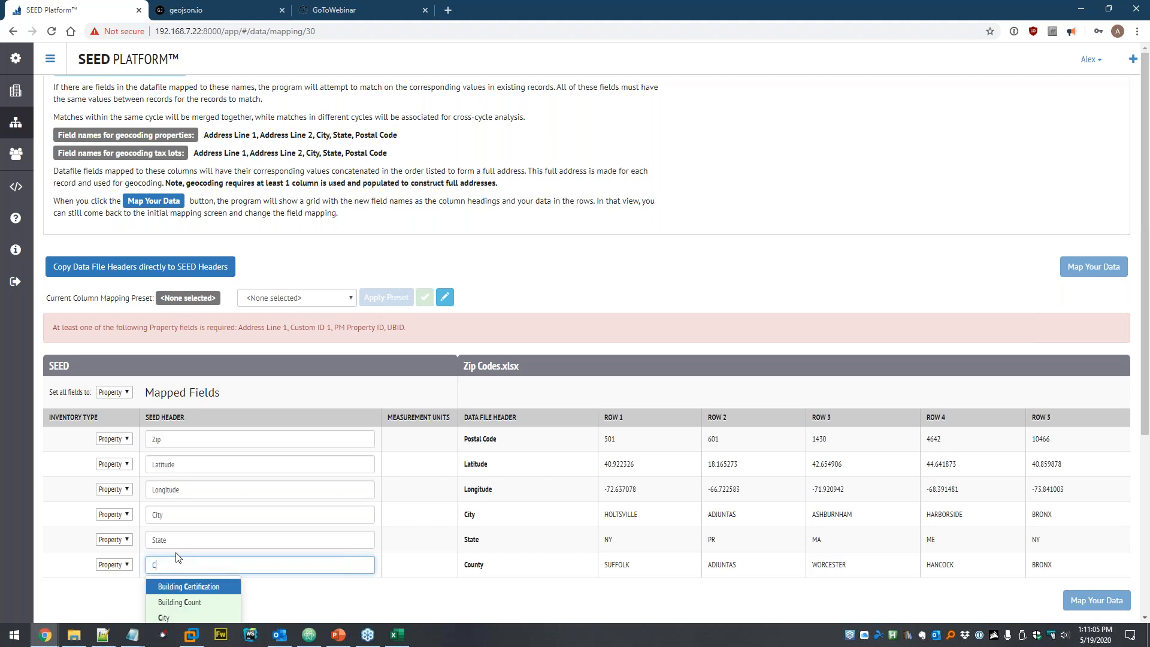
{"action": "key", "text": "Return"}
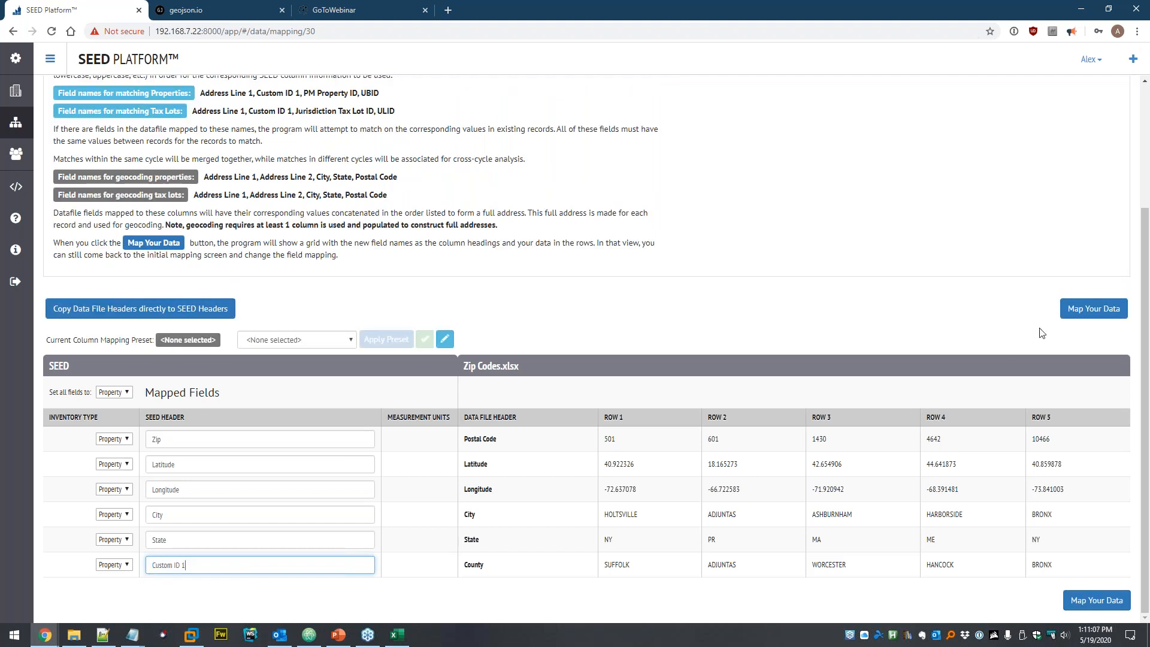
{"action": "left_click", "coordinate": [1072, 313]}
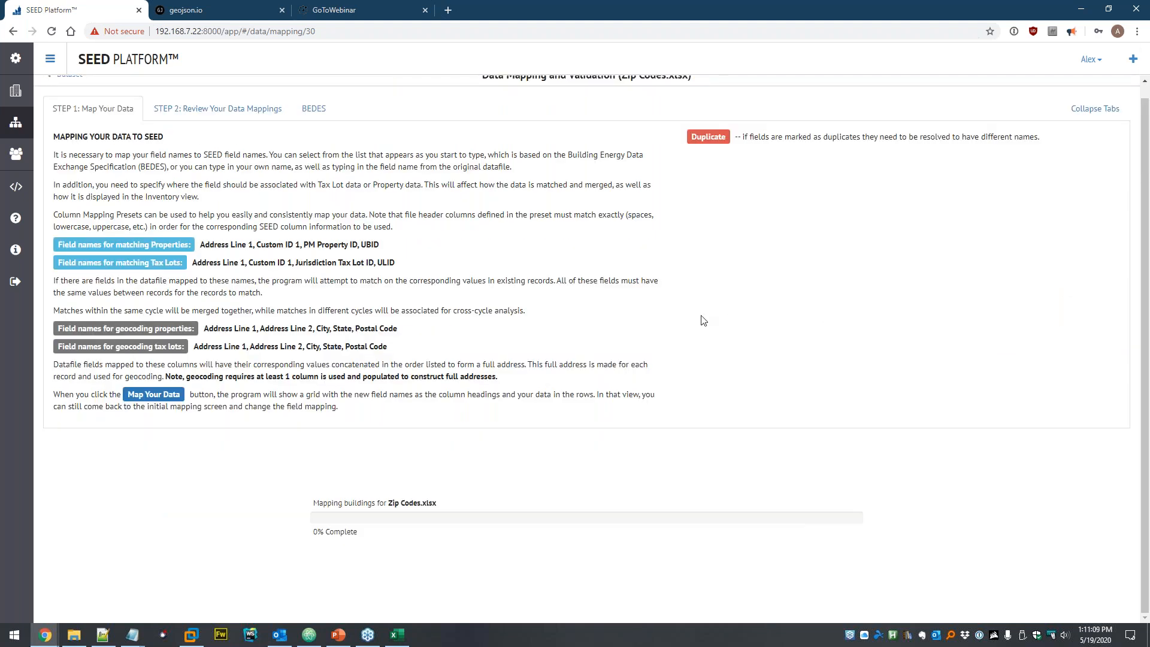
- Switch Zip back to Postal Code, re-map, and review the 7 mapped properties
{"action": "scroll", "coordinate": [700, 321], "scroll_direction": "down", "scroll_amount": 3}
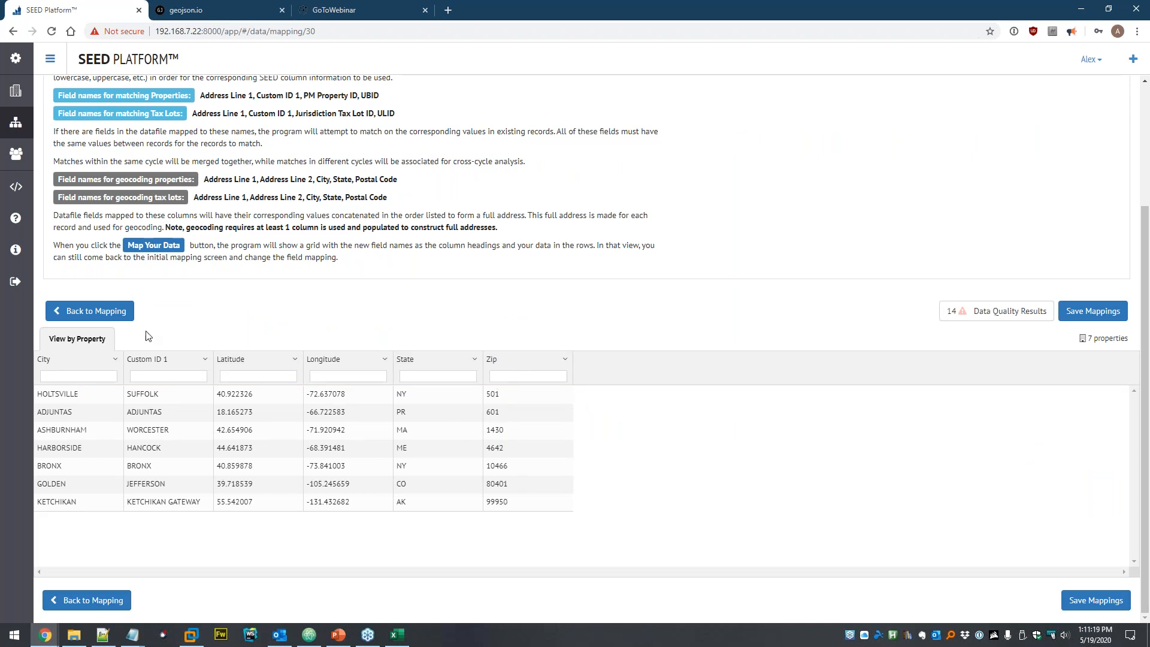
{"action": "left_click", "coordinate": [106, 318]}
{"action": "left_click_drag", "start_coordinate": [169, 443], "coordinate": [128, 426]}
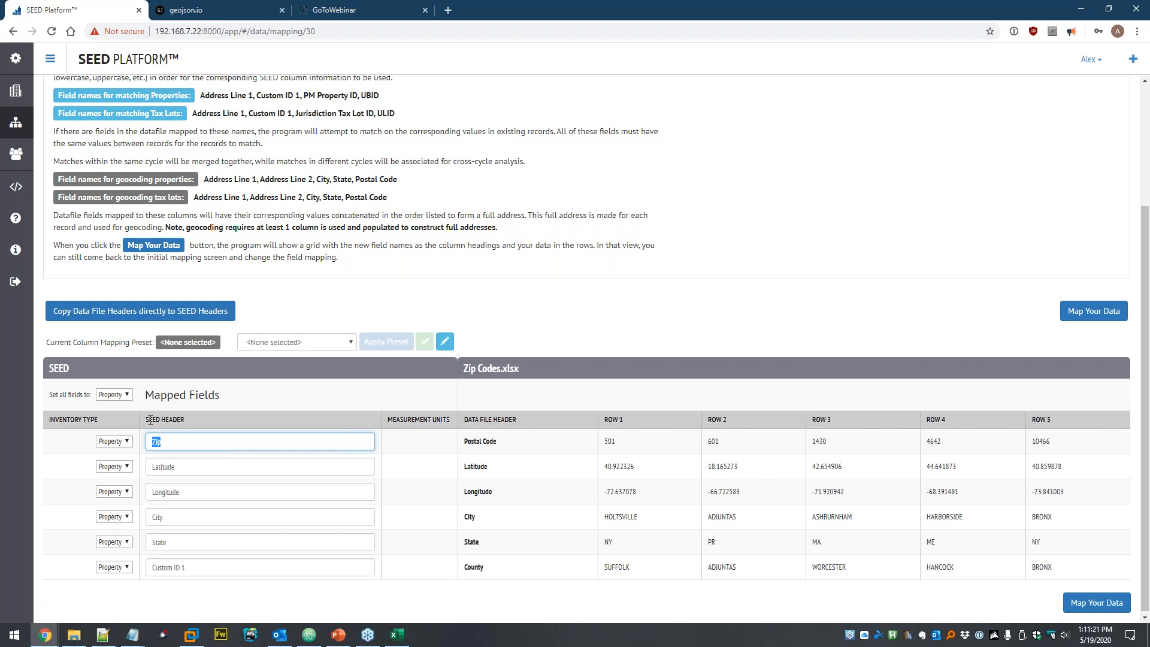
{"action": "type", "text": "po"}
{"action": "key", "text": "Down"}
{"action": "key", "text": "Return"}
{"action": "left_click", "coordinate": [1093, 311]}
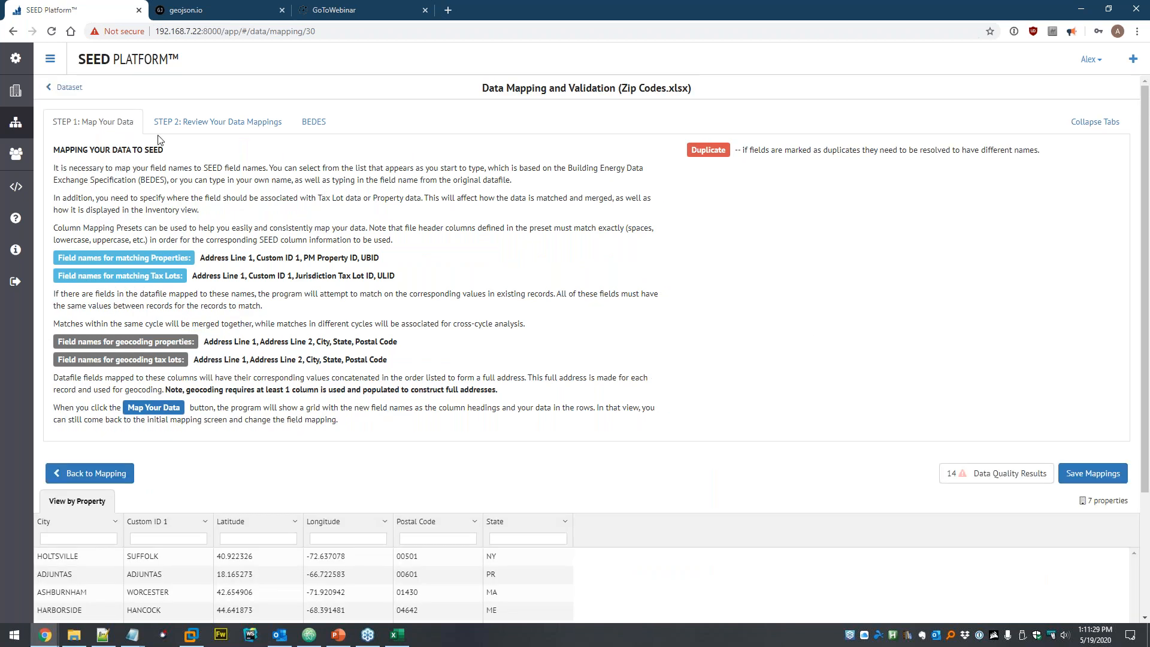
{"action": "left_click", "coordinate": [1095, 122]}
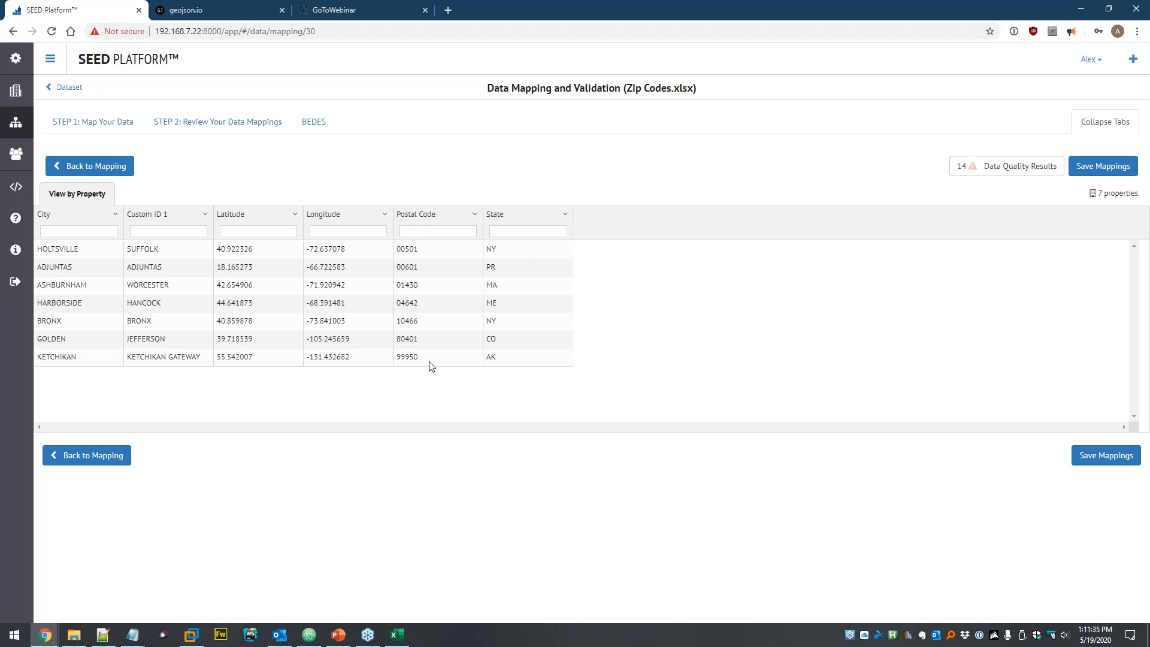
- Save the mappings and run matching to create seven geocoded properties, then view them
{"action": "left_click", "coordinate": [1105, 455]}
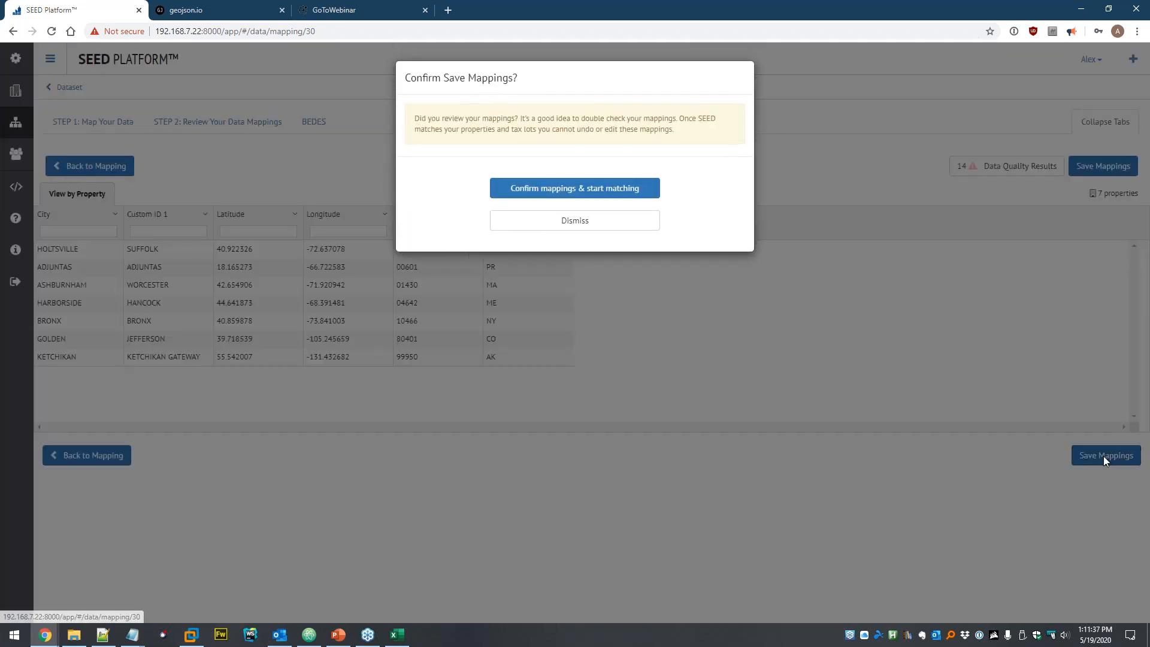
{"action": "left_click", "coordinate": [586, 187]}
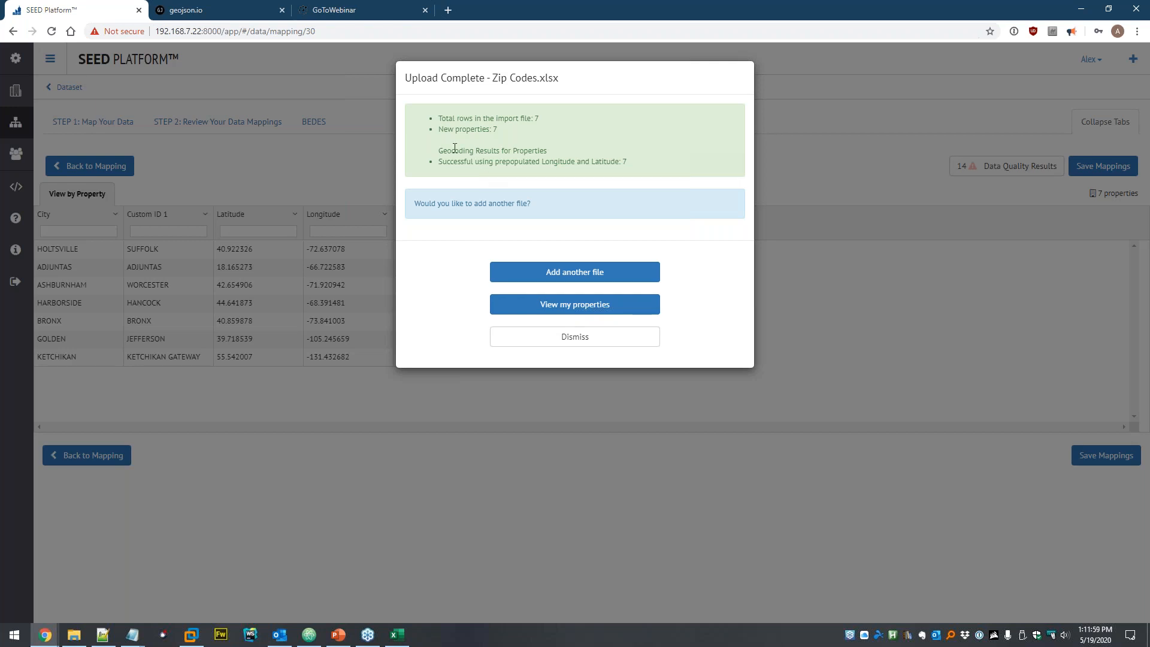
{"action": "left_click_drag", "start_coordinate": [440, 150], "coordinate": [563, 149]}
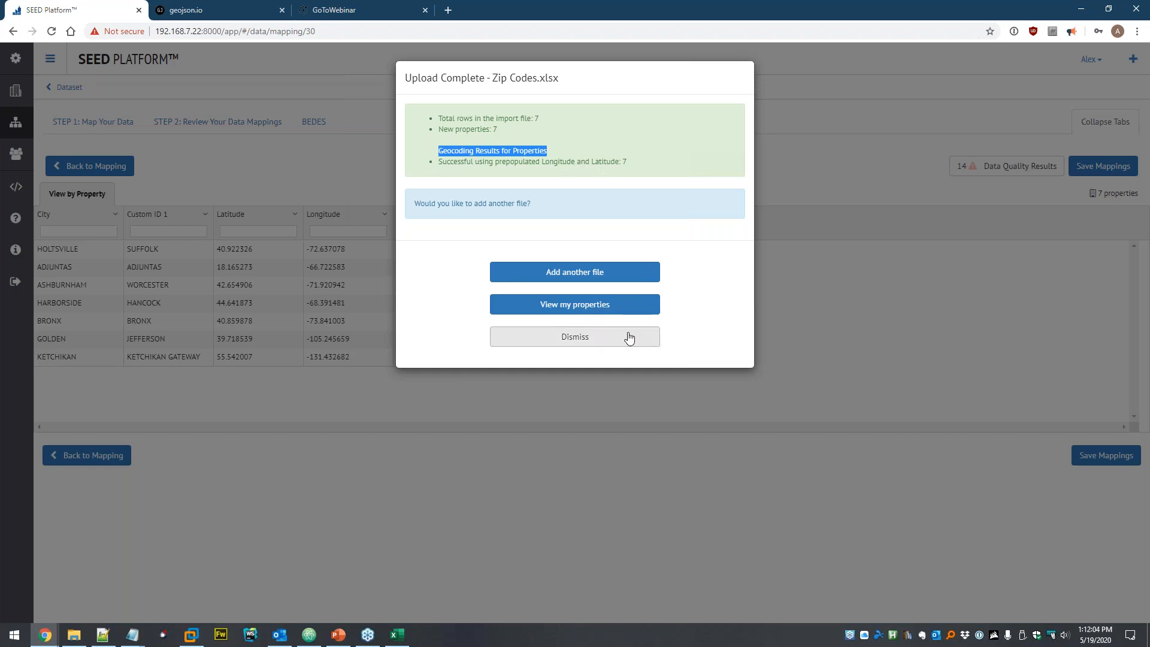
{"action": "left_click", "coordinate": [594, 308]}
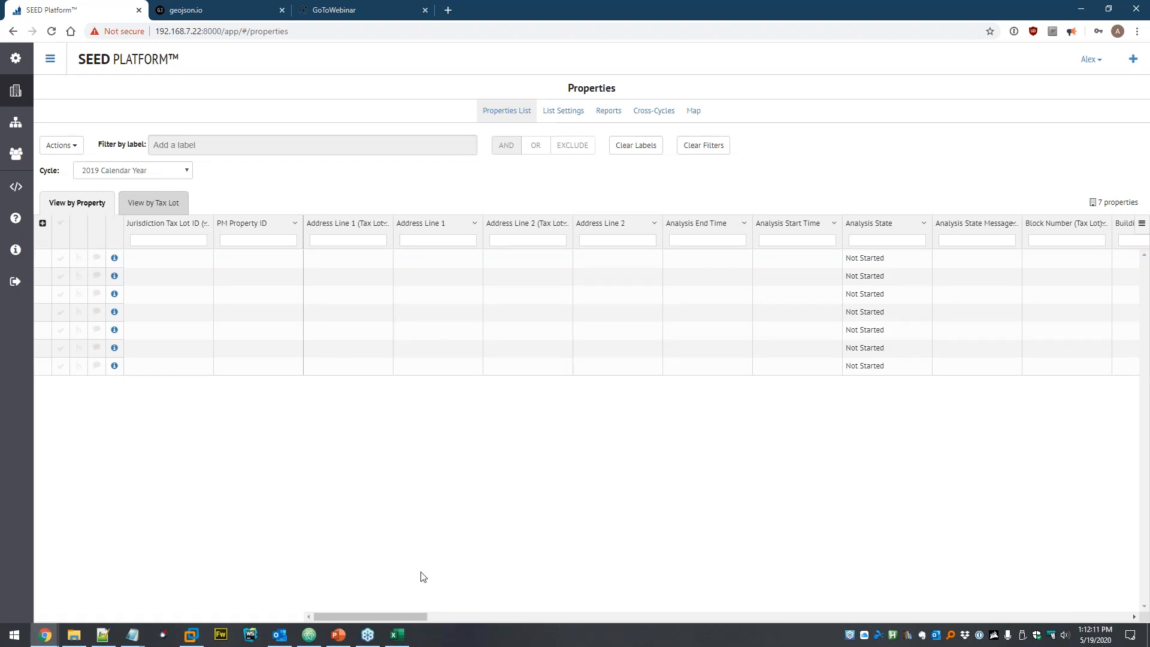
- Choose Only Show Populated Columns from the Actions menu of the seven-property grid
{"action": "left_click_drag", "start_coordinate": [380, 618], "coordinate": [691, 625]}
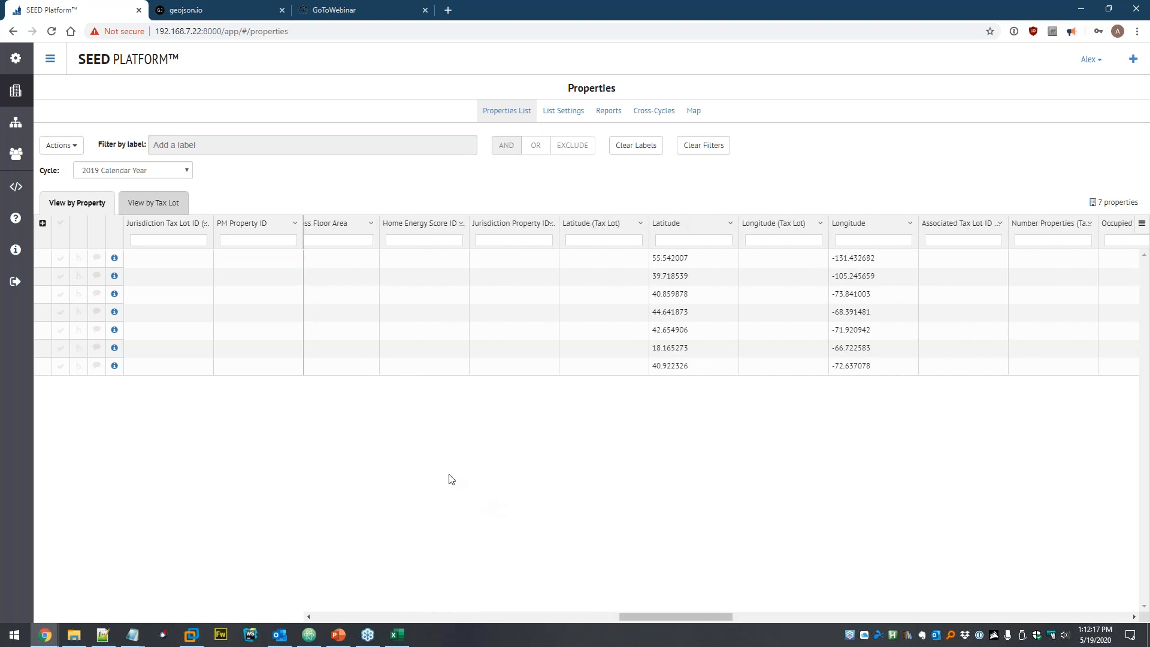
{"action": "left_click", "coordinate": [70, 148]}
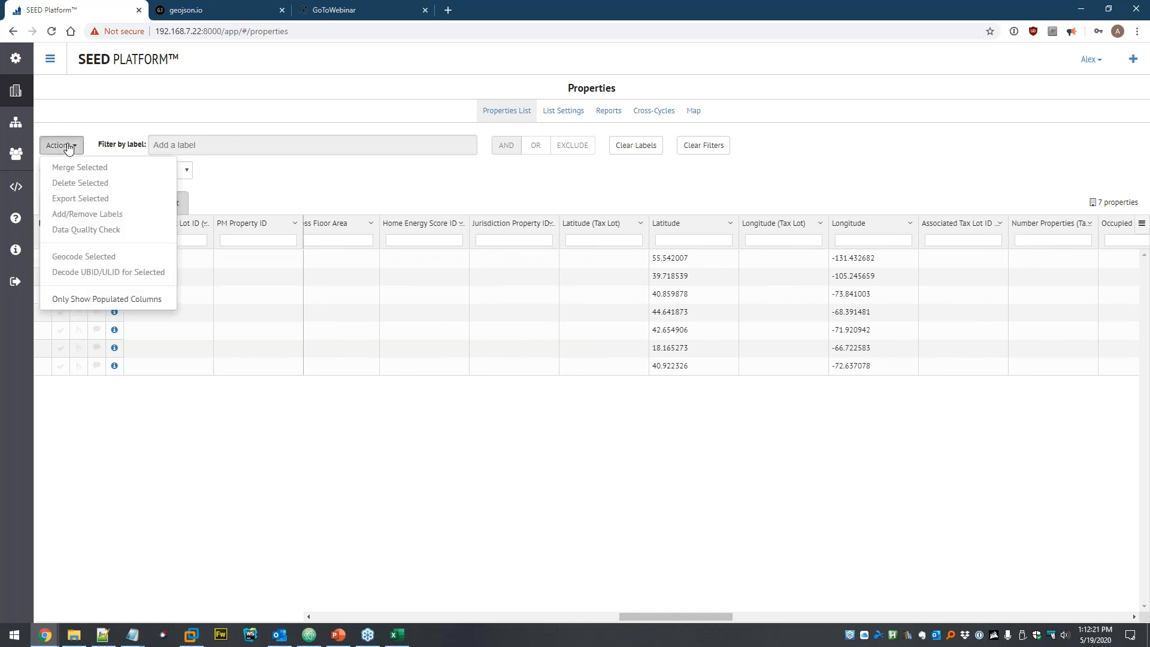
{"action": "left_click", "coordinate": [91, 299]}
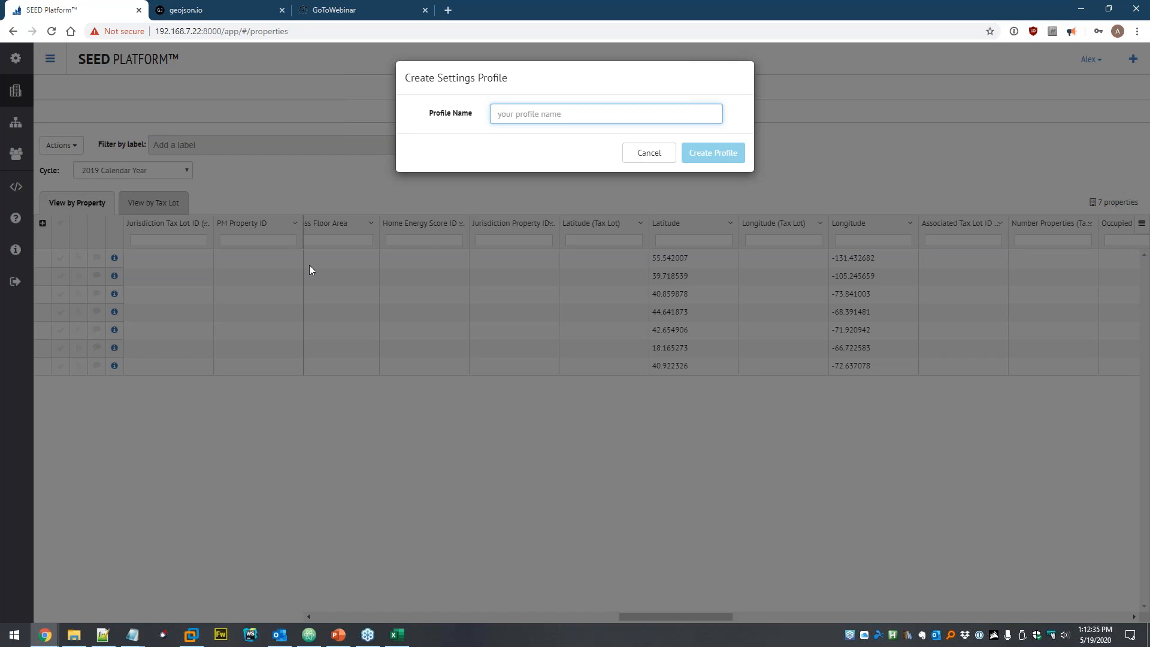
- Create a 'Populated' settings profile and refresh the list to its 11 populated columns
{"action": "type", "text": "Pop"}
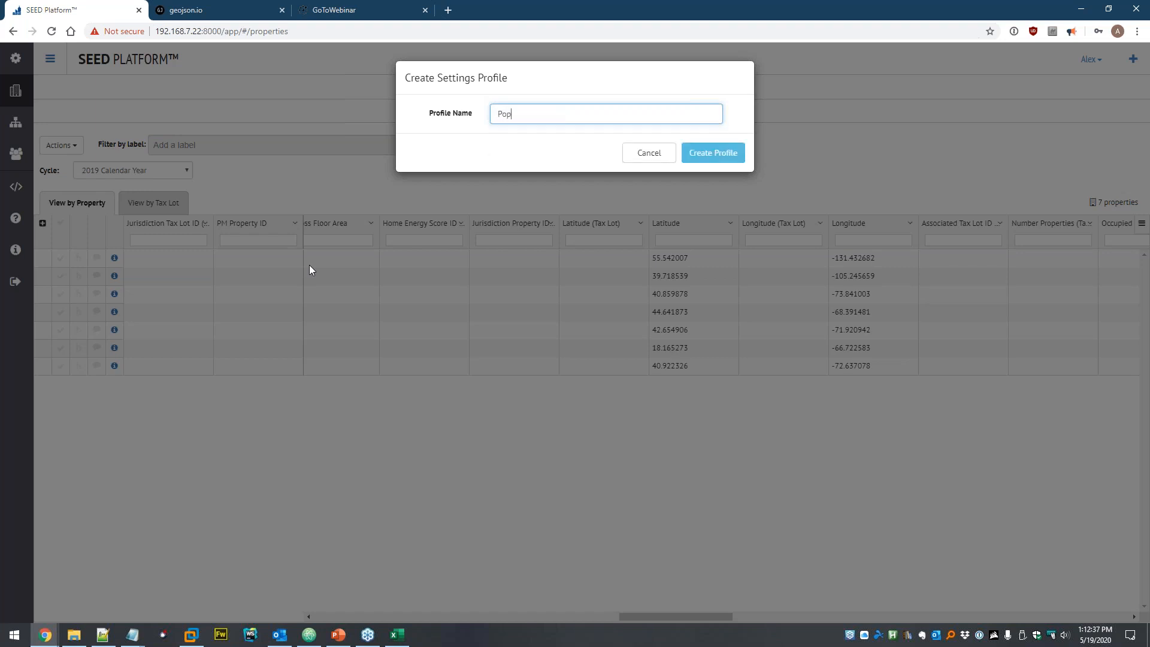
{"action": "type", "text": "ulated"}
{"action": "left_click", "coordinate": [713, 154]}
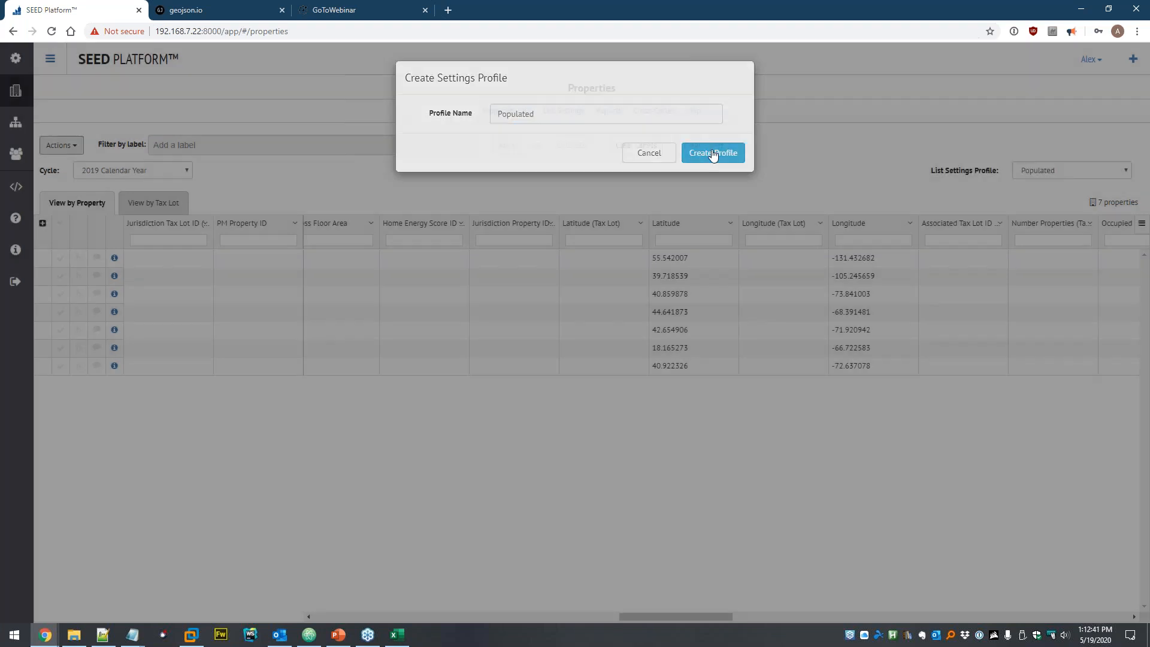
{"action": "left_click", "coordinate": [715, 154]}
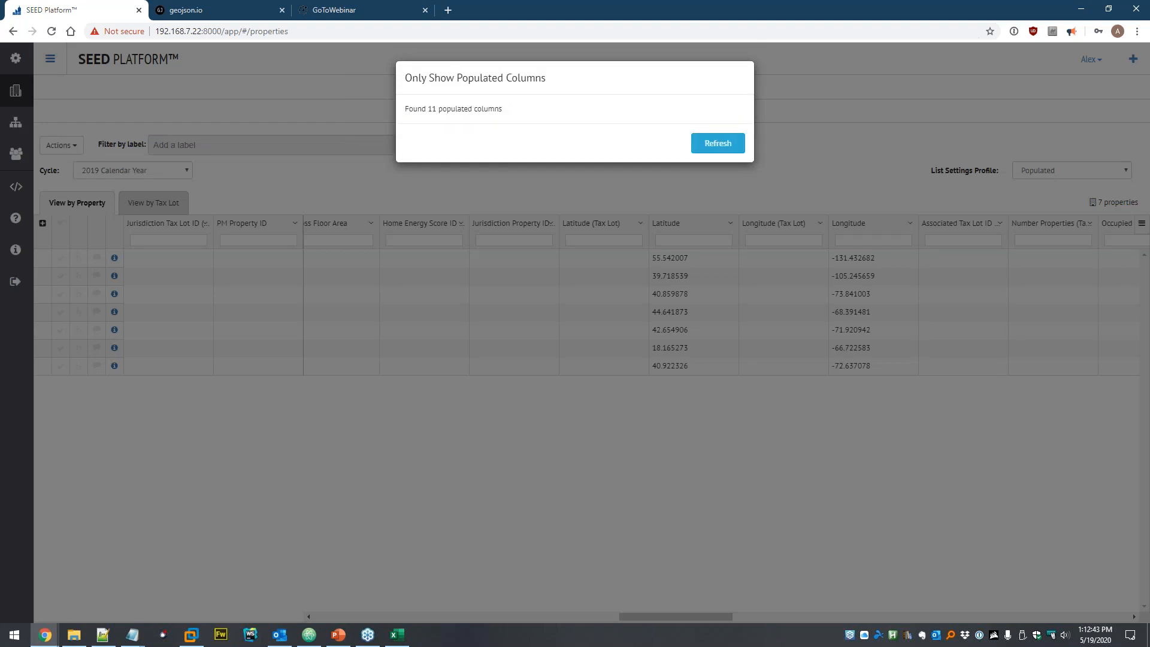
{"action": "left_click", "coordinate": [723, 145]}
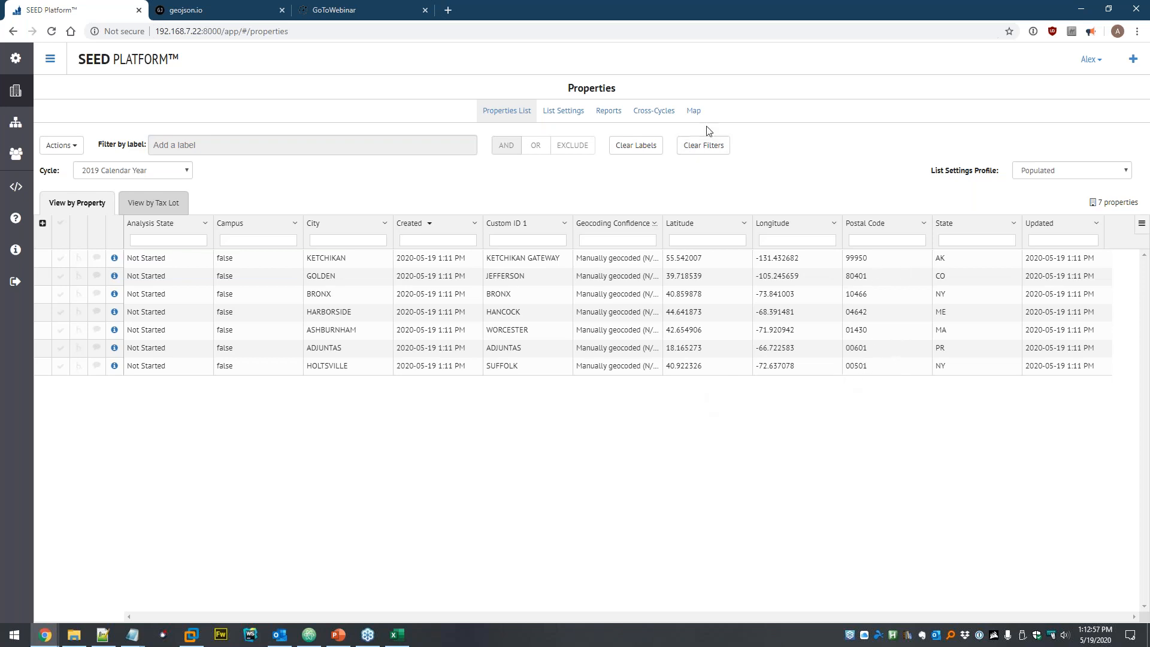
- Show the properties on the map, zoom into the Boston '4' cluster, and toggle Building Points
{"action": "left_click", "coordinate": [693, 111]}
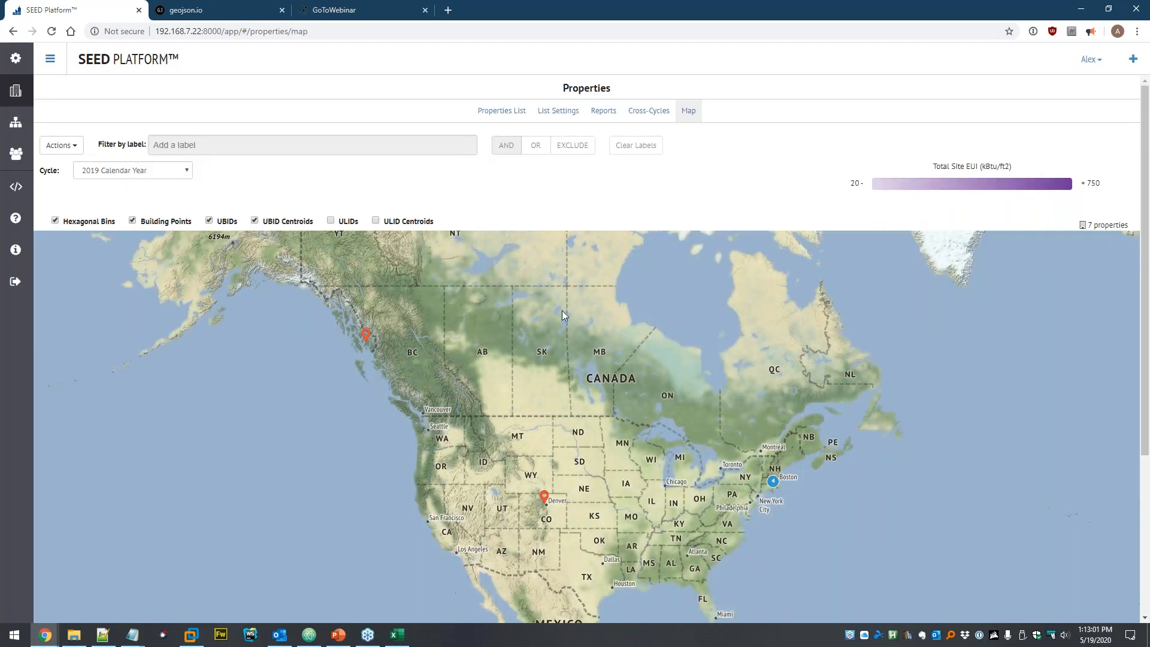
{"action": "left_click_drag", "start_coordinate": [582, 415], "coordinate": [549, 361]}
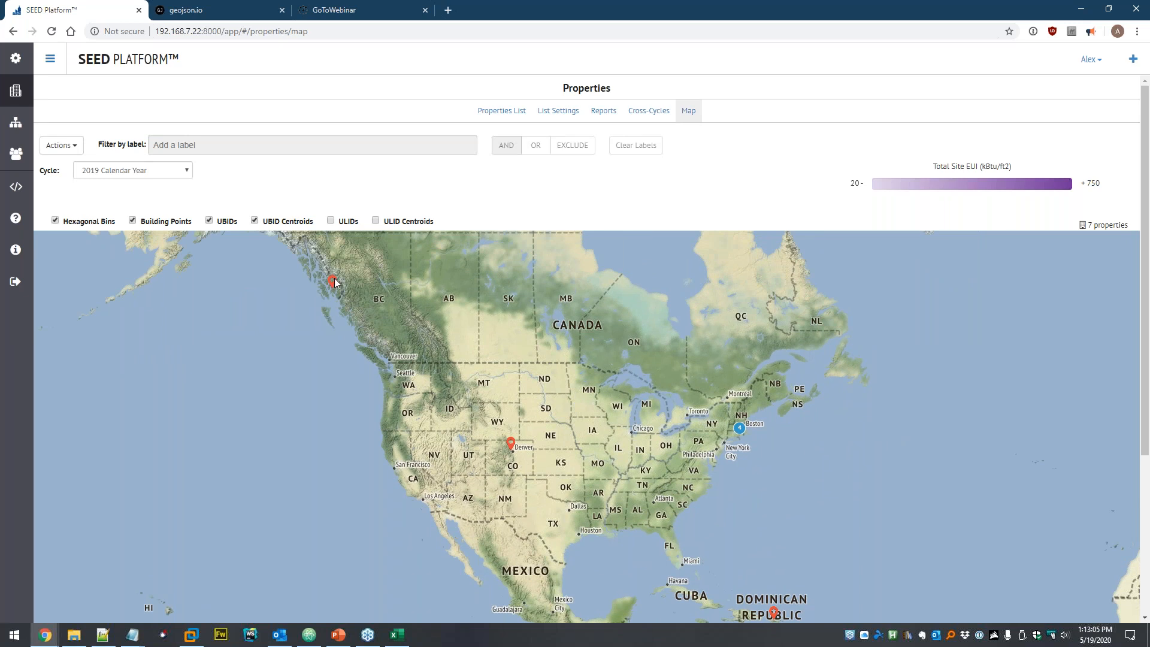
{"action": "left_click_drag", "start_coordinate": [666, 429], "coordinate": [568, 377]}
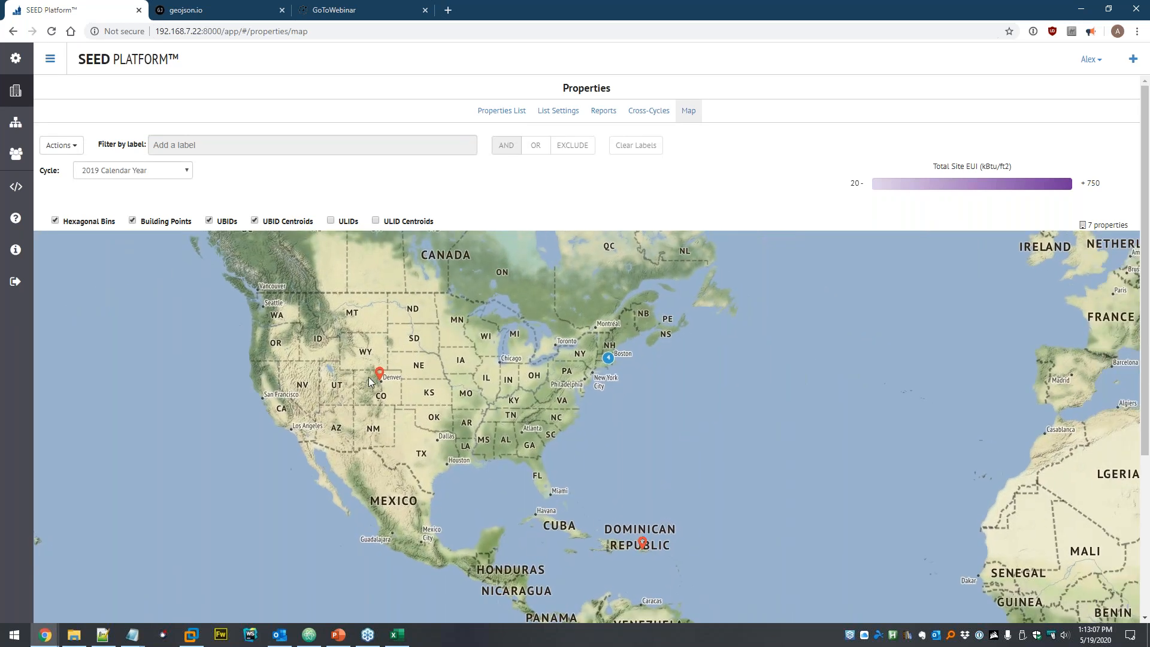
{"action": "left_click", "coordinate": [609, 359]}
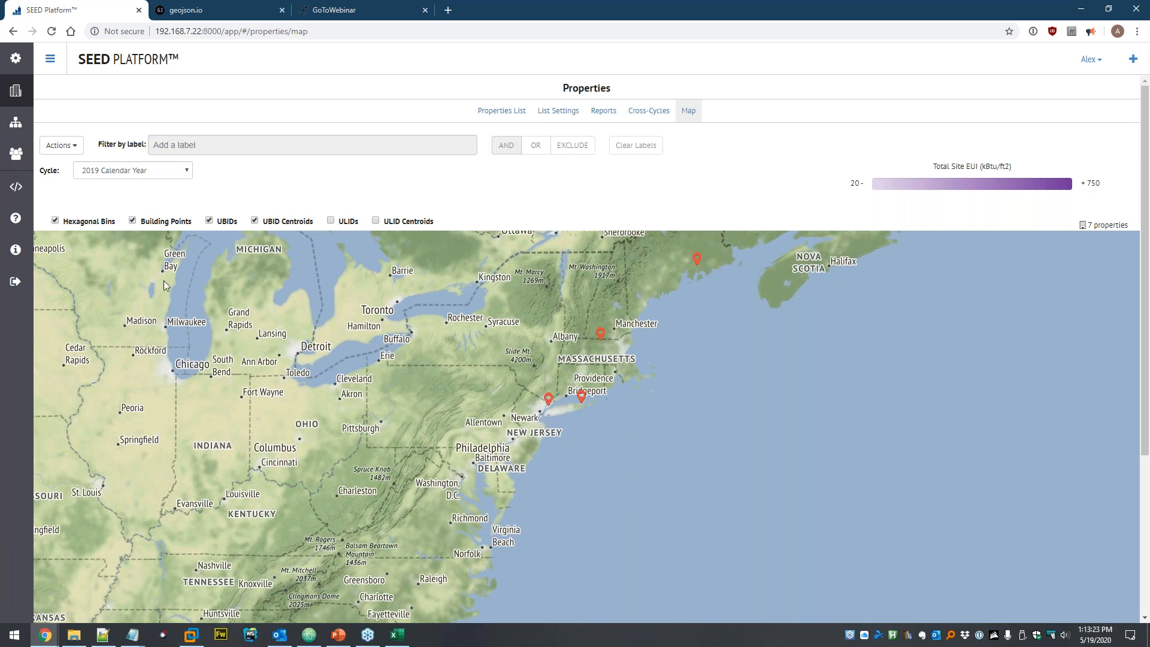
{"action": "left_click", "coordinate": [164, 221]}
{"action": "left_click", "coordinate": [156, 222]}
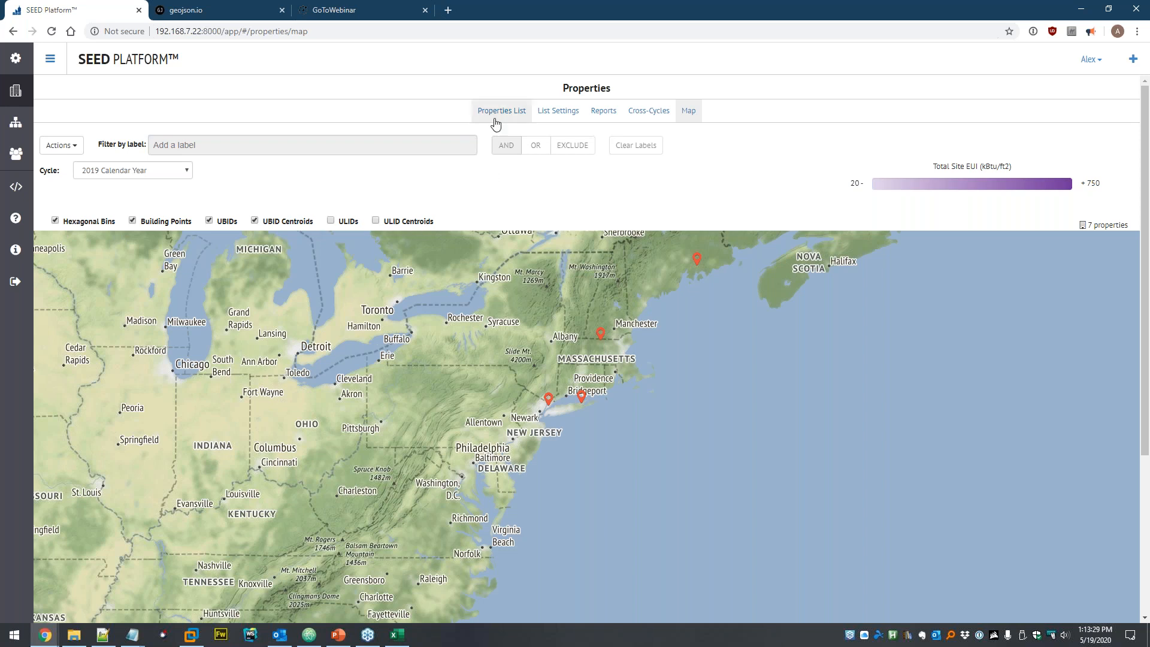
- Select all seven properties in the table view and delete them via Actions > Delete Selected
{"action": "left_click", "coordinate": [496, 119]}
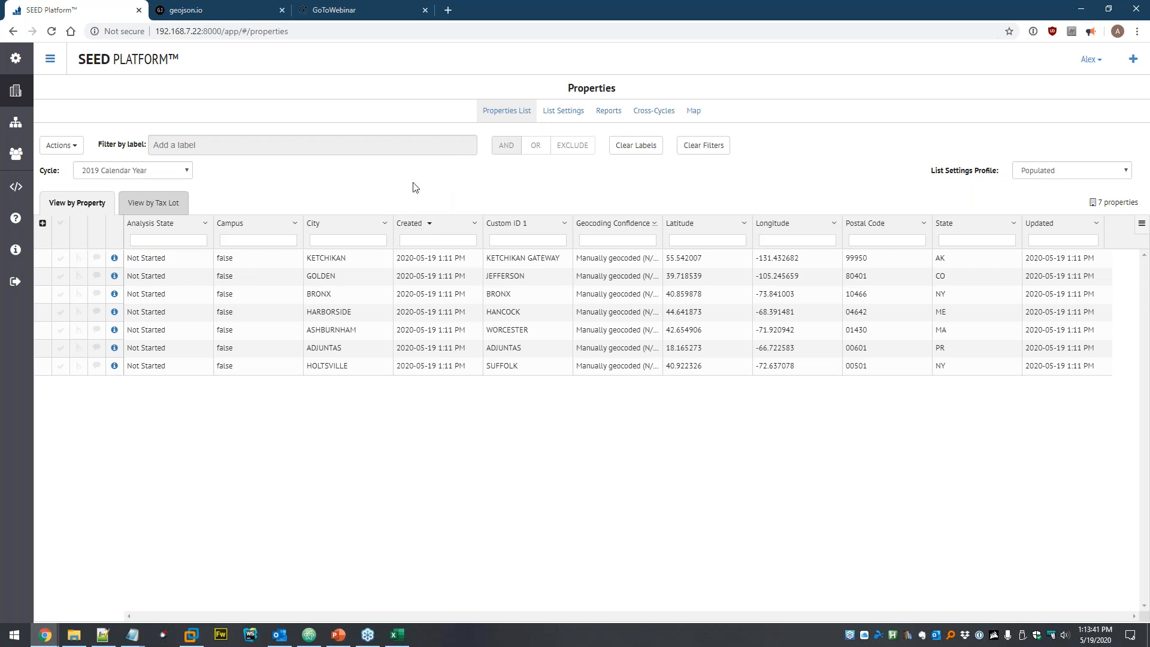
{"action": "left_click", "coordinate": [60, 223]}
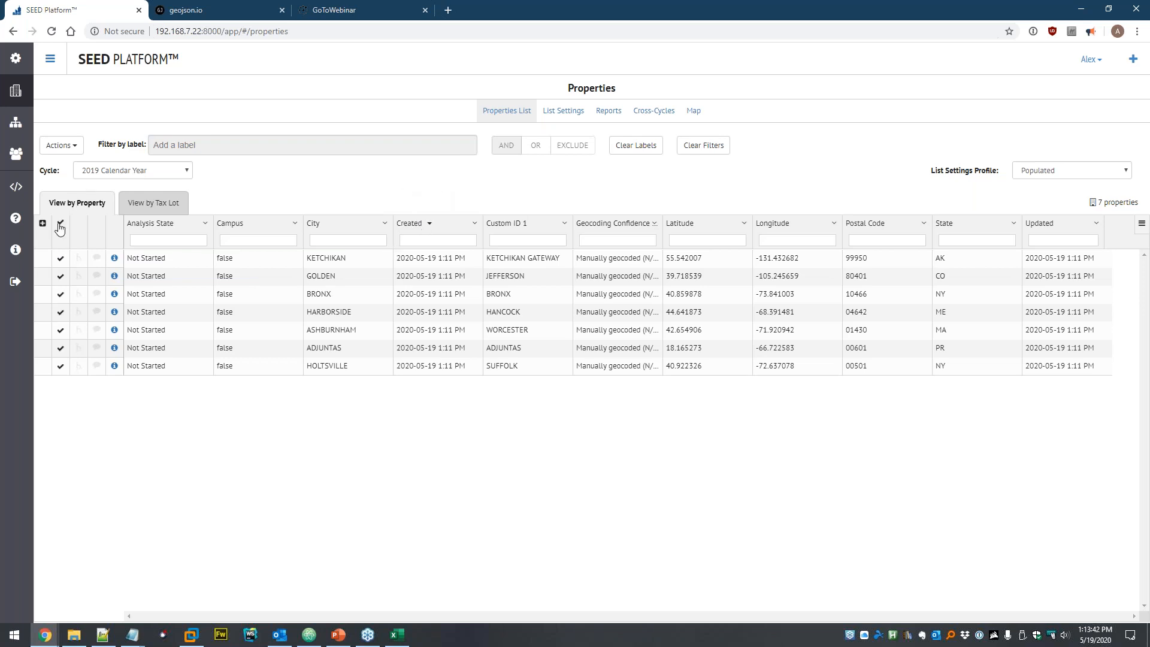
{"action": "left_click", "coordinate": [74, 148]}
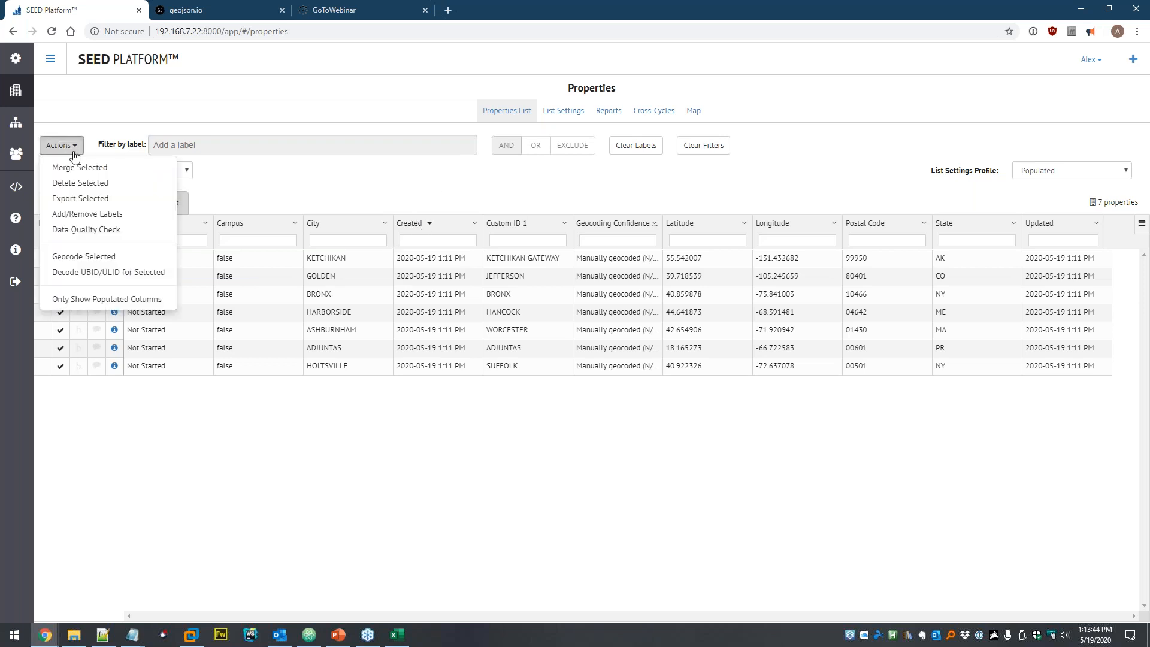
{"action": "left_click", "coordinate": [81, 185]}
{"action": "left_click", "coordinate": [693, 139]}
{"action": "left_click", "coordinate": [731, 141]}
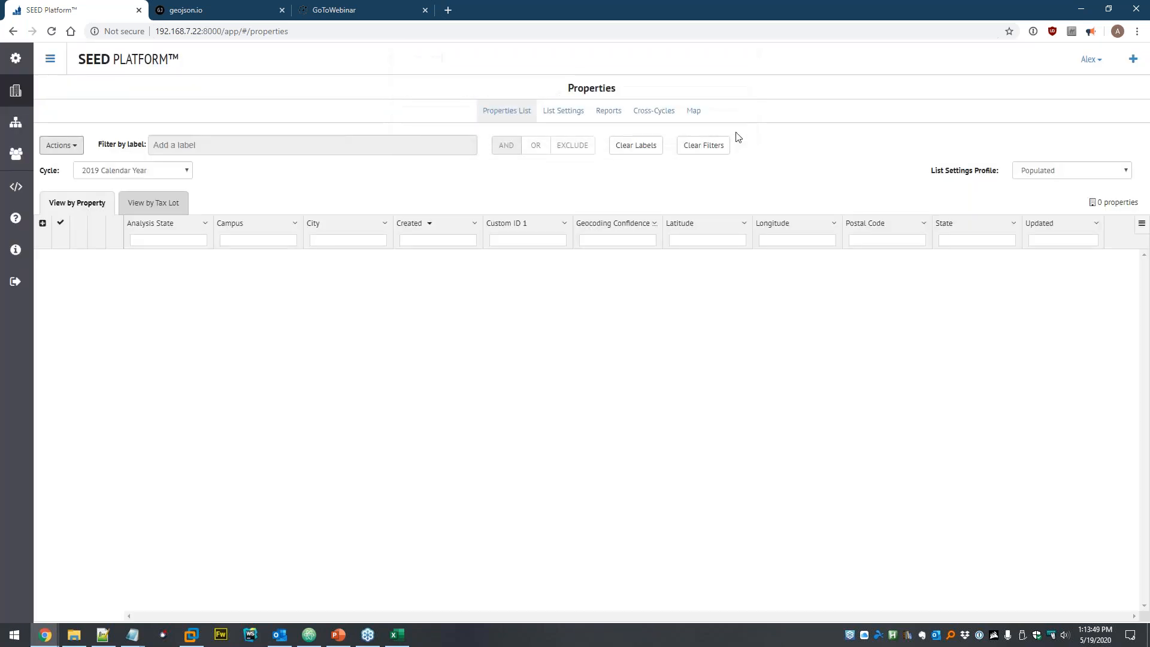
{"action": "left_click", "coordinate": [1021, 172]}
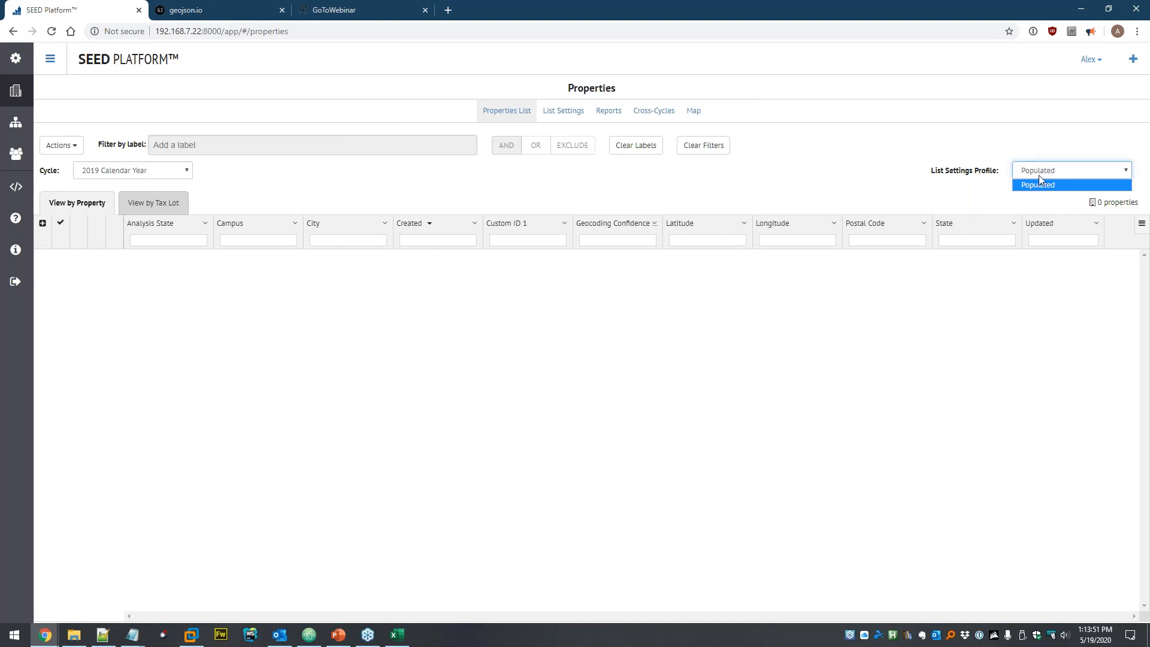
{"action": "left_click", "coordinate": [1044, 173]}
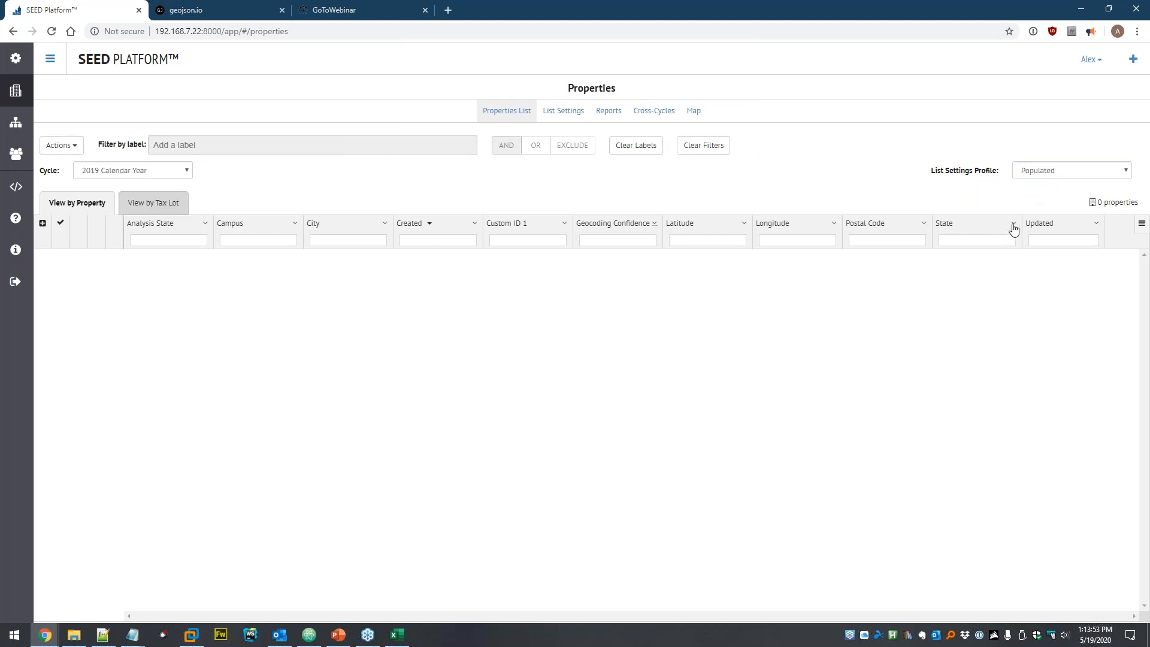
{"action": "left_click", "coordinate": [1042, 172]}
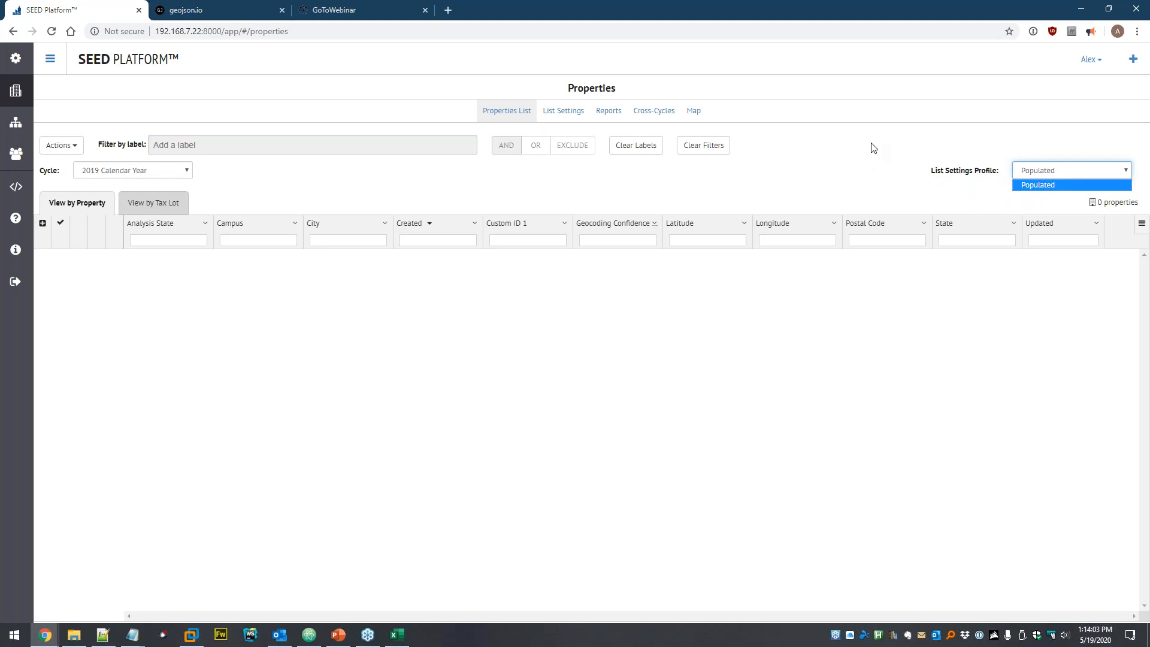
{"action": "left_click", "coordinate": [883, 166]}
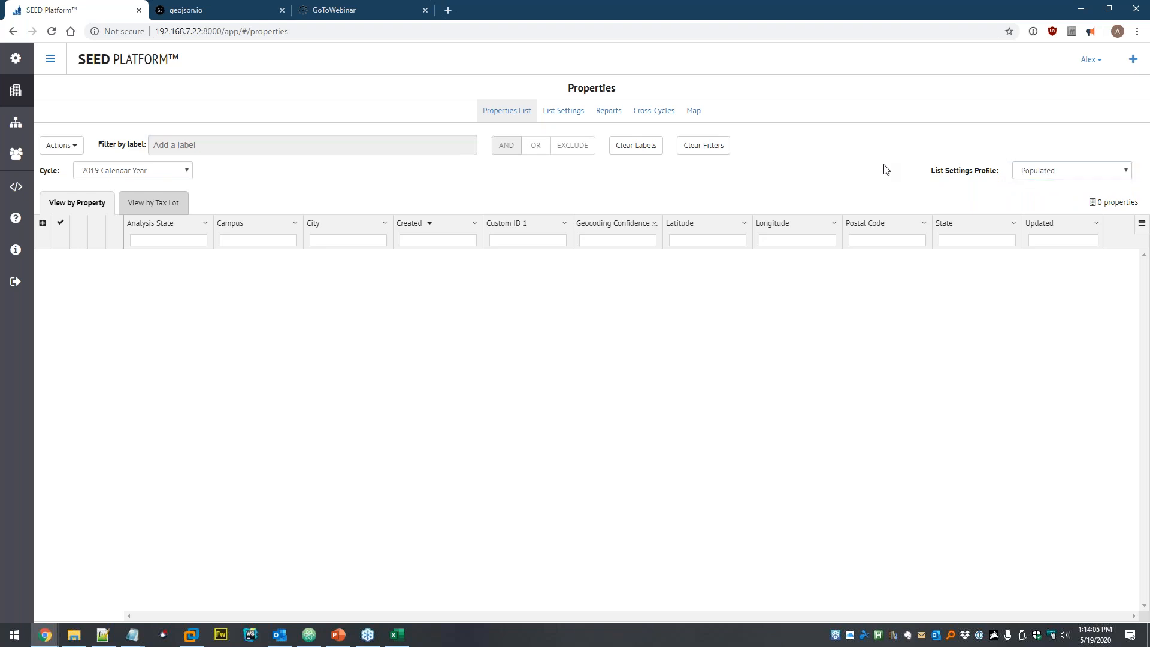
{"action": "left_click", "coordinate": [563, 110]}
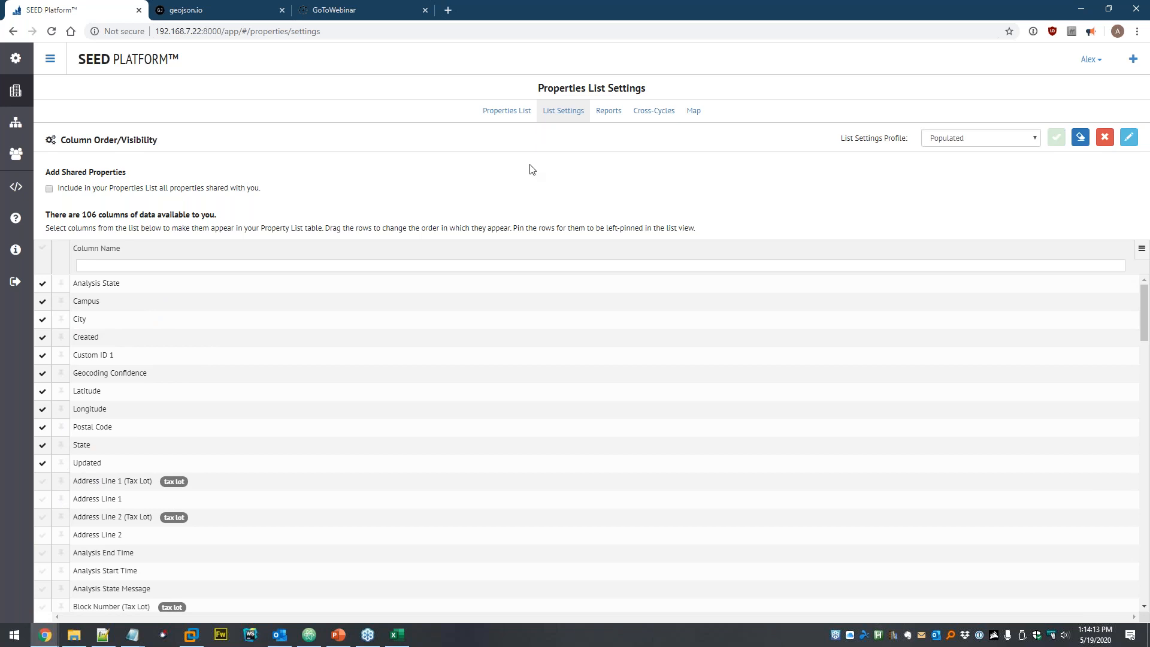
{"action": "left_click", "coordinate": [509, 112]}
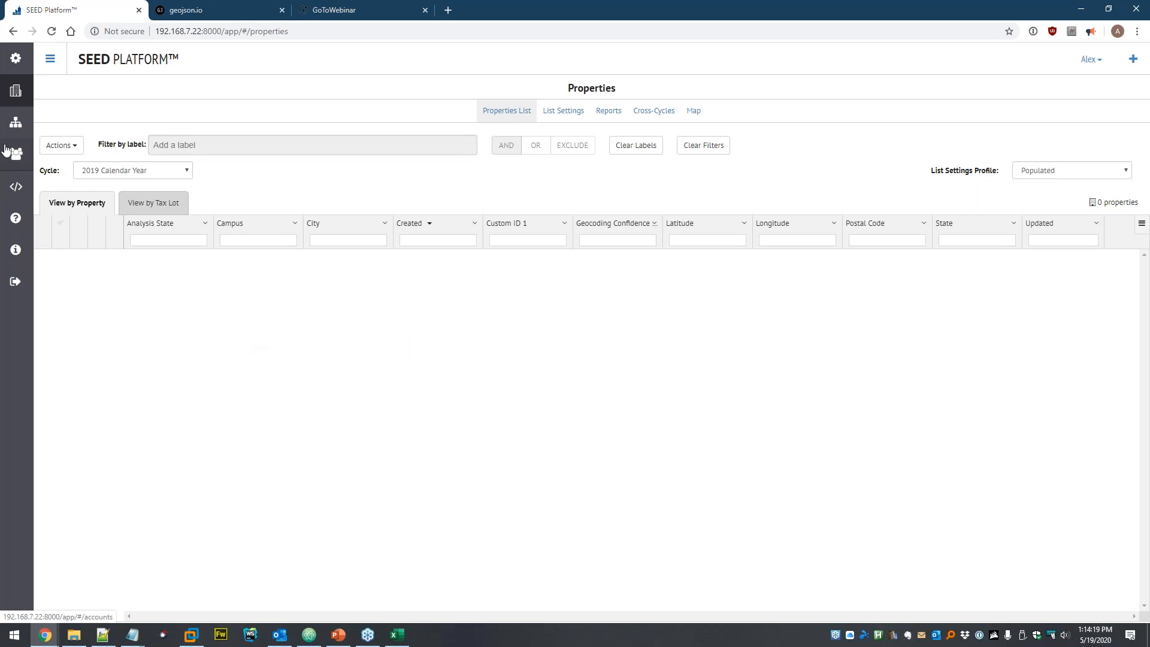
- Open the Settings page of the first, personal organization from the Organizations overview
{"action": "left_click", "coordinate": [19, 157]}
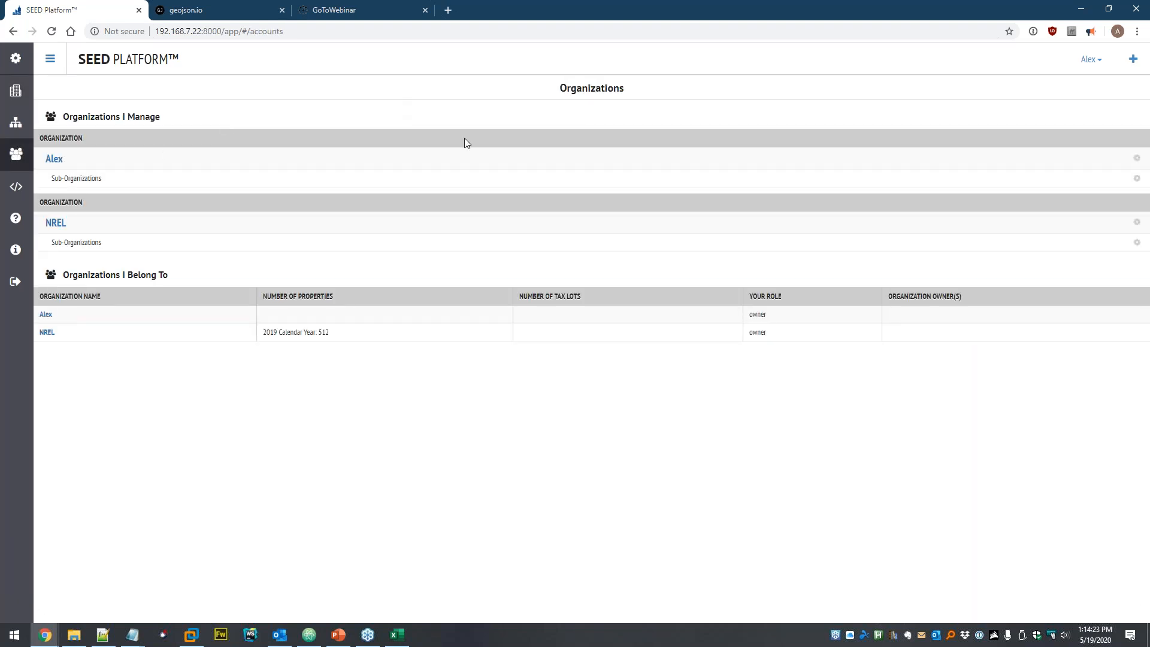
{"action": "mouse_move", "coordinate": [698, 156]}
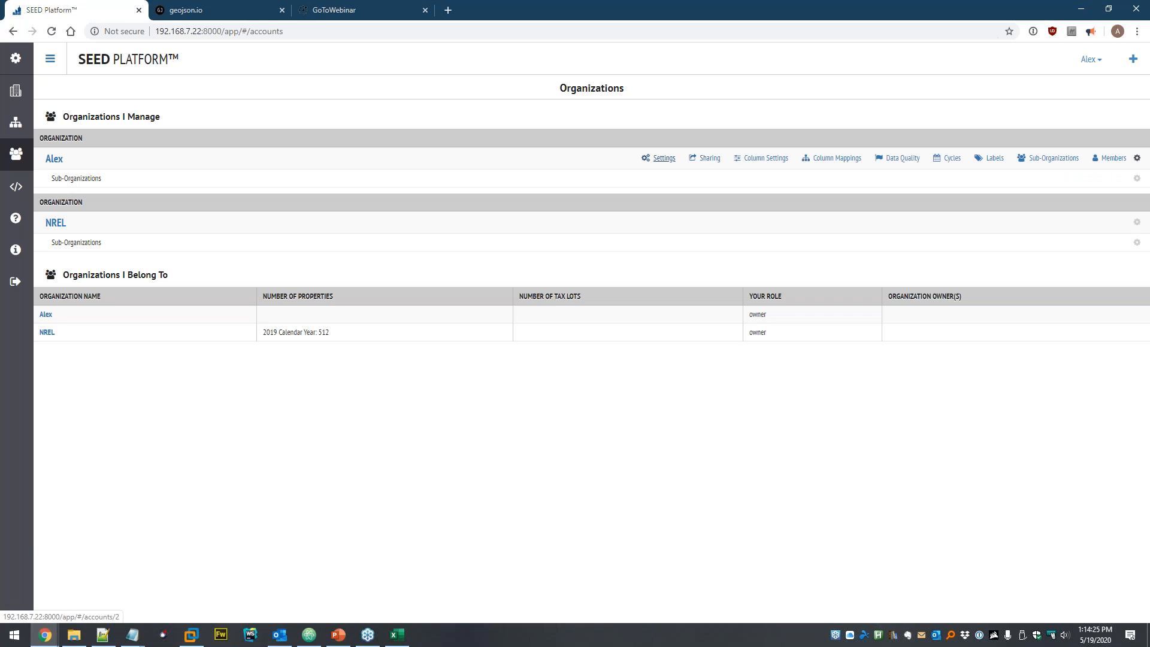
{"action": "left_click", "coordinate": [663, 158]}
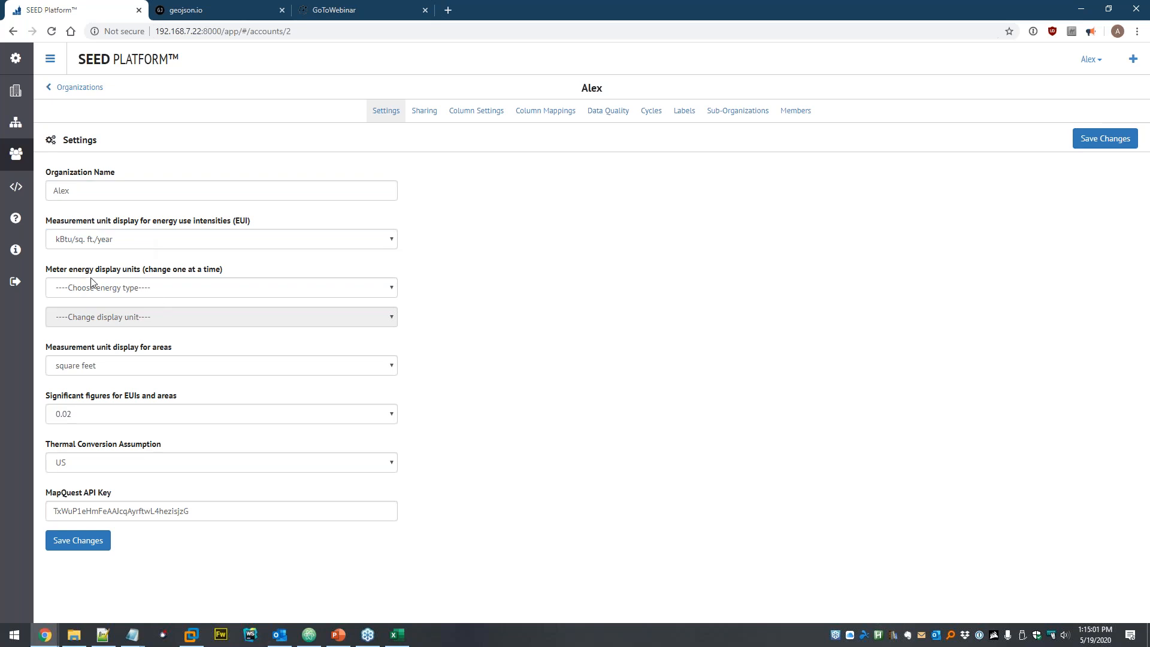
{"action": "left_click", "coordinate": [100, 245]}
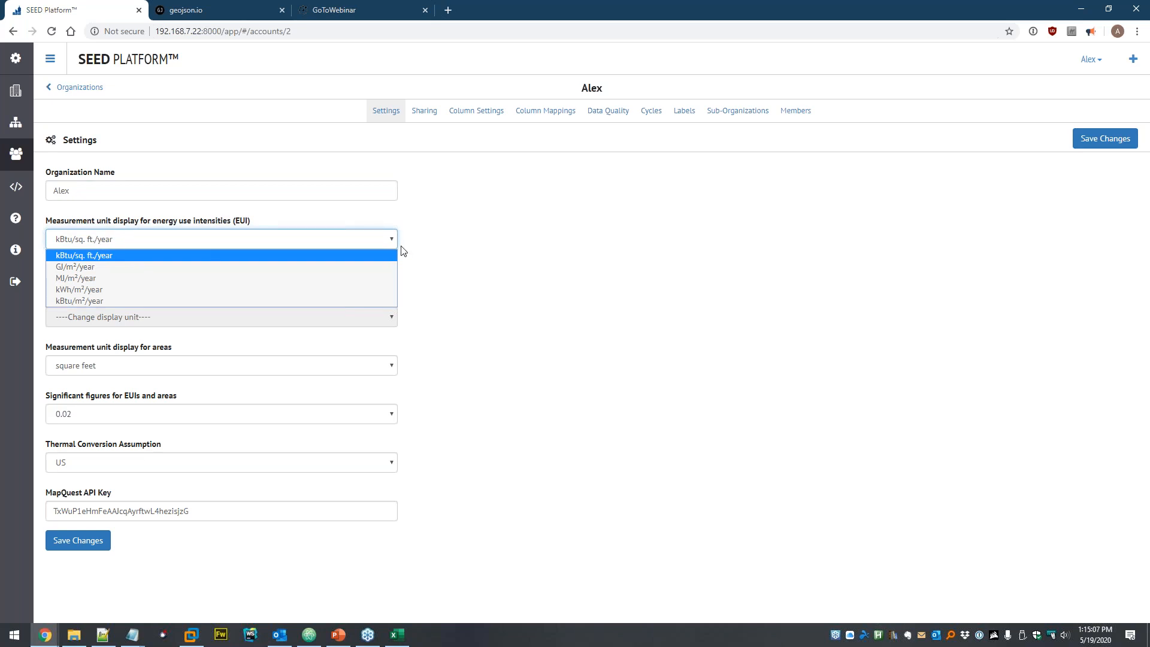
{"action": "left_click", "coordinate": [460, 234]}
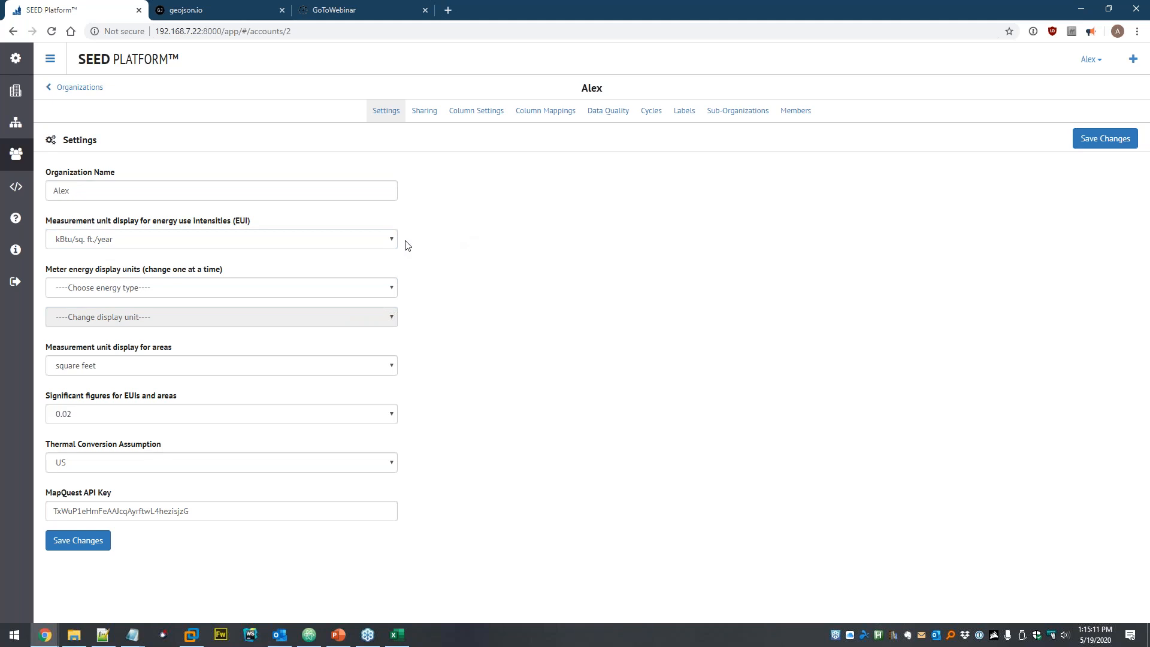
{"action": "left_click", "coordinate": [136, 288]}
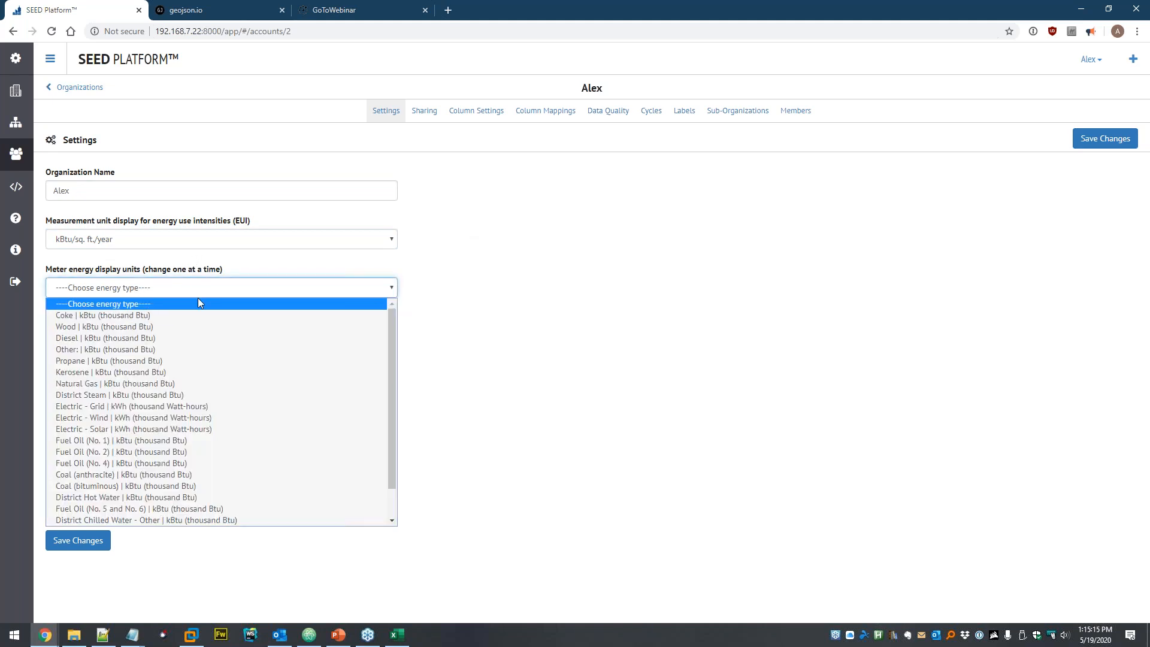
{"action": "left_click", "coordinate": [174, 260]}
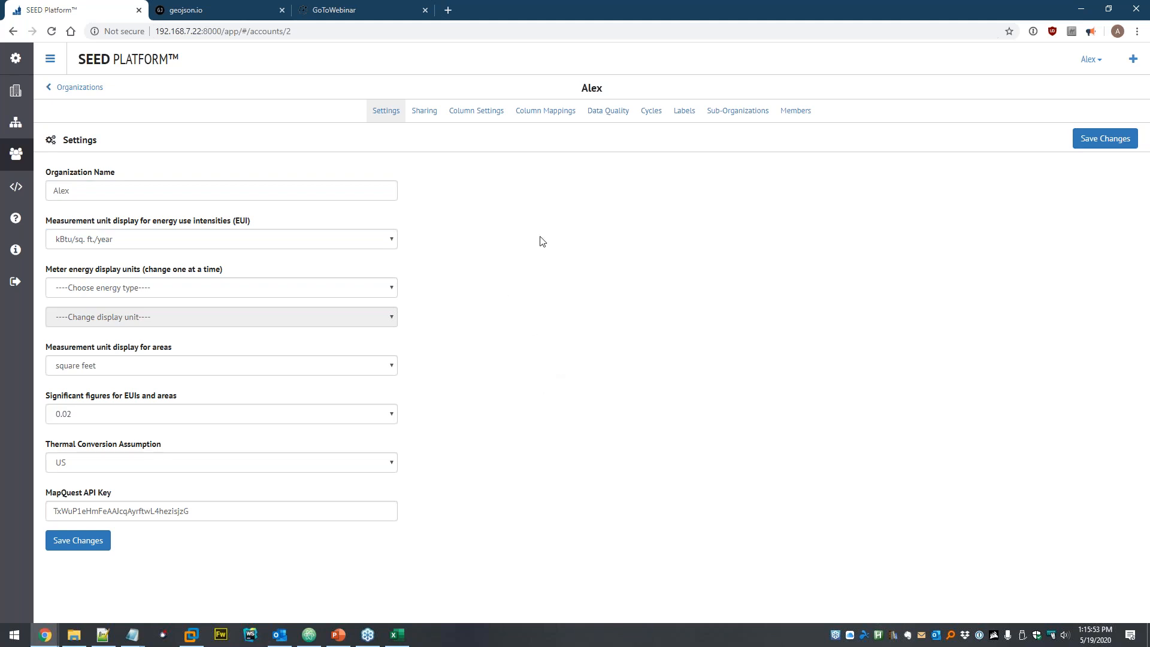
{"action": "left_click", "coordinate": [483, 113]}
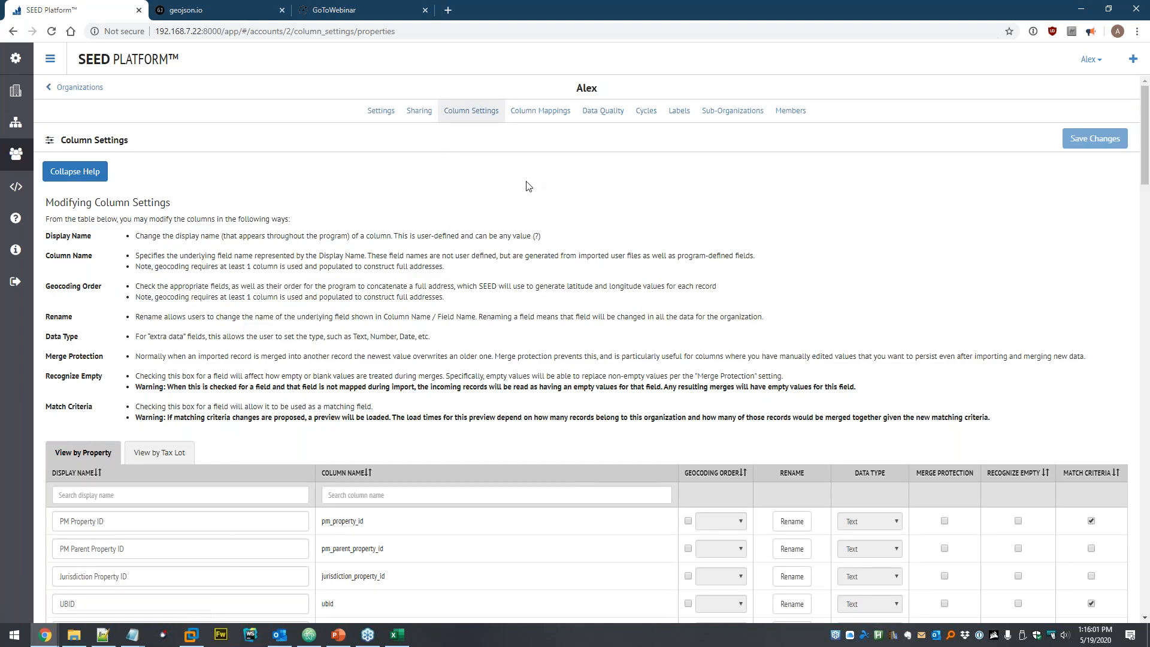
- Sort the Column Settings table by Match Criteria and scroll back to the top
{"action": "scroll", "coordinate": [476, 206], "scroll_direction": "down", "scroll_amount": 5}
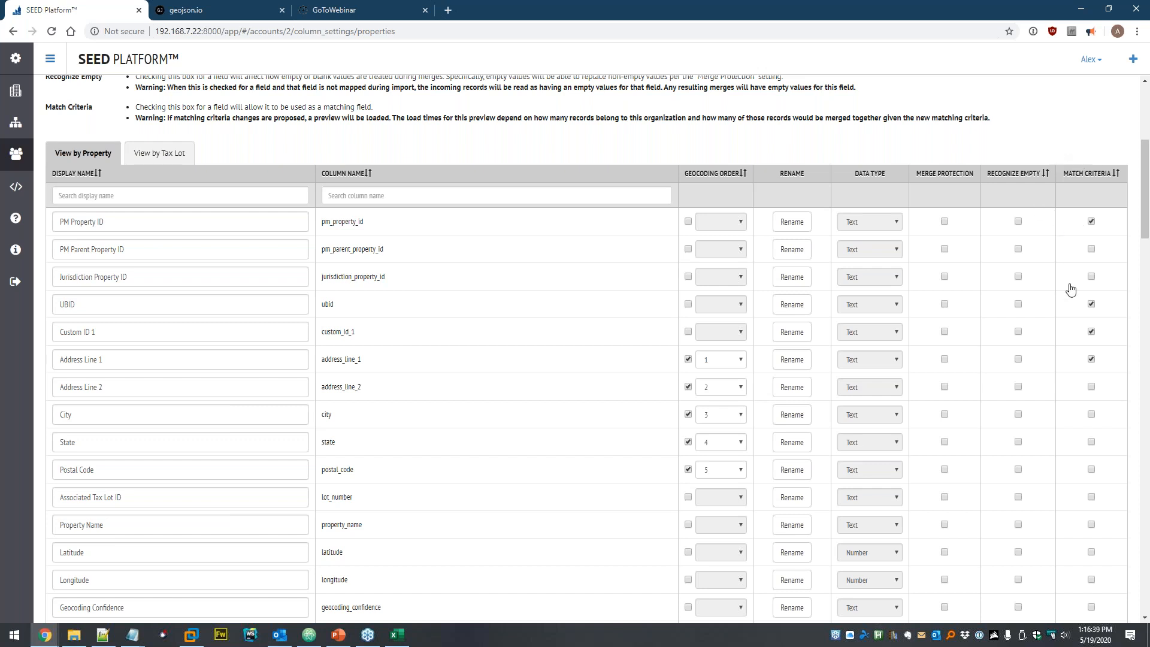
{"action": "left_click", "coordinate": [1116, 174]}
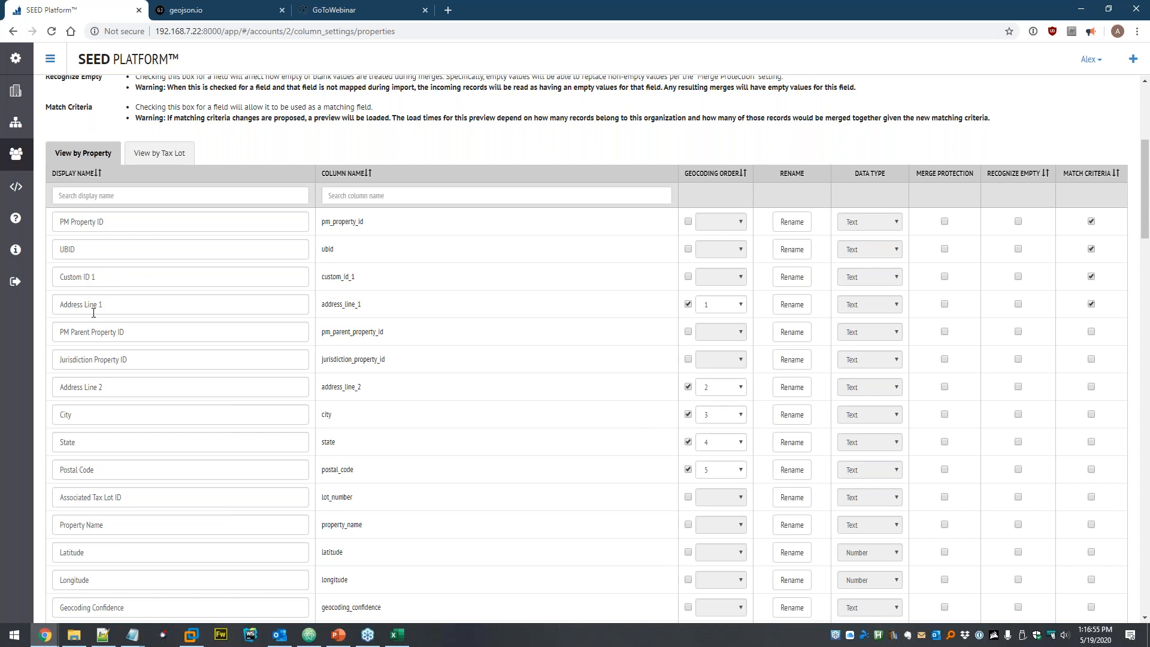
{"action": "scroll", "coordinate": [203, 255], "scroll_direction": "up", "scroll_amount": 2}
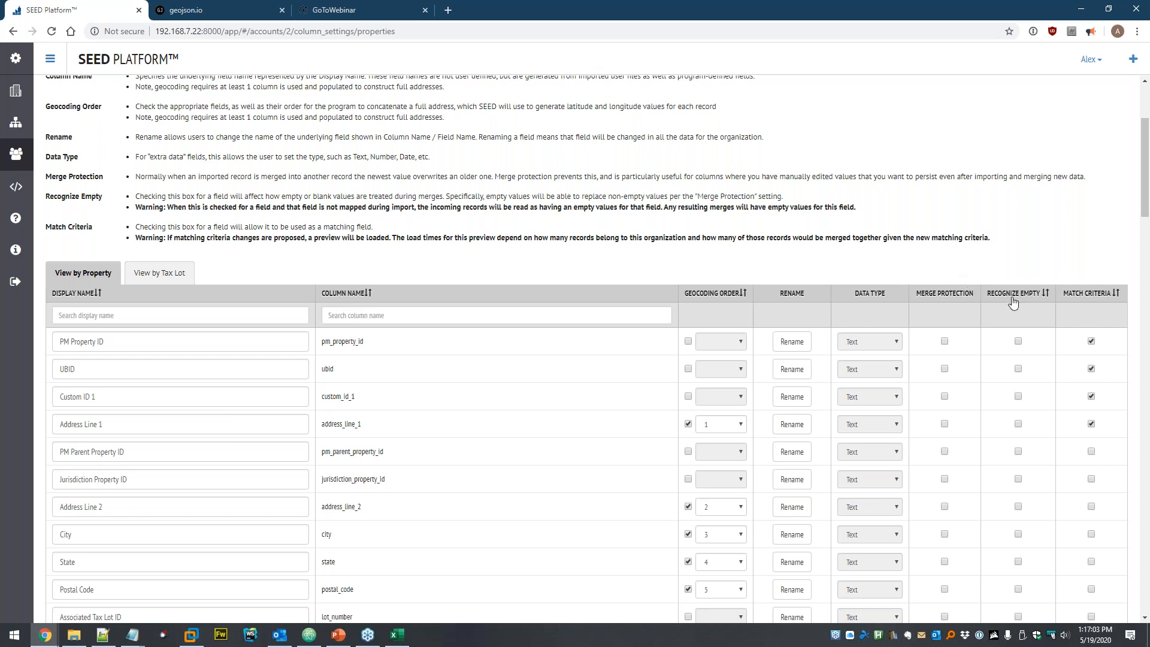
{"action": "scroll", "coordinate": [213, 230], "scroll_direction": "up", "scroll_amount": 1}
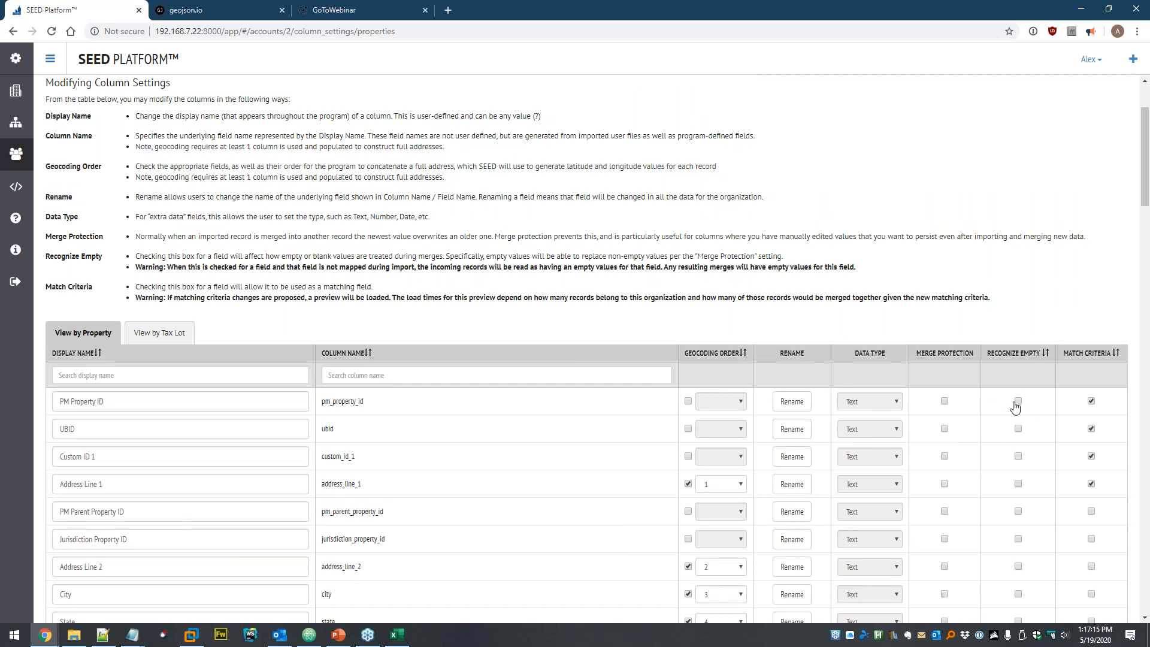
{"action": "scroll", "coordinate": [920, 275], "scroll_direction": "up", "scroll_amount": 3}
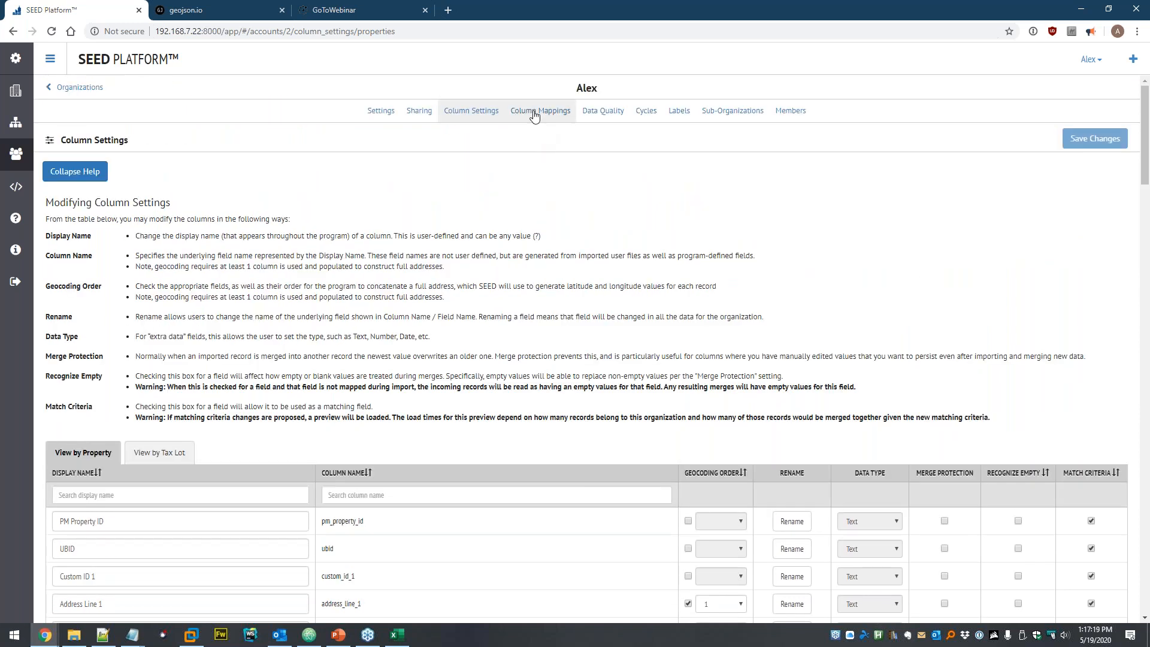
{"action": "left_click", "coordinate": [535, 116]}
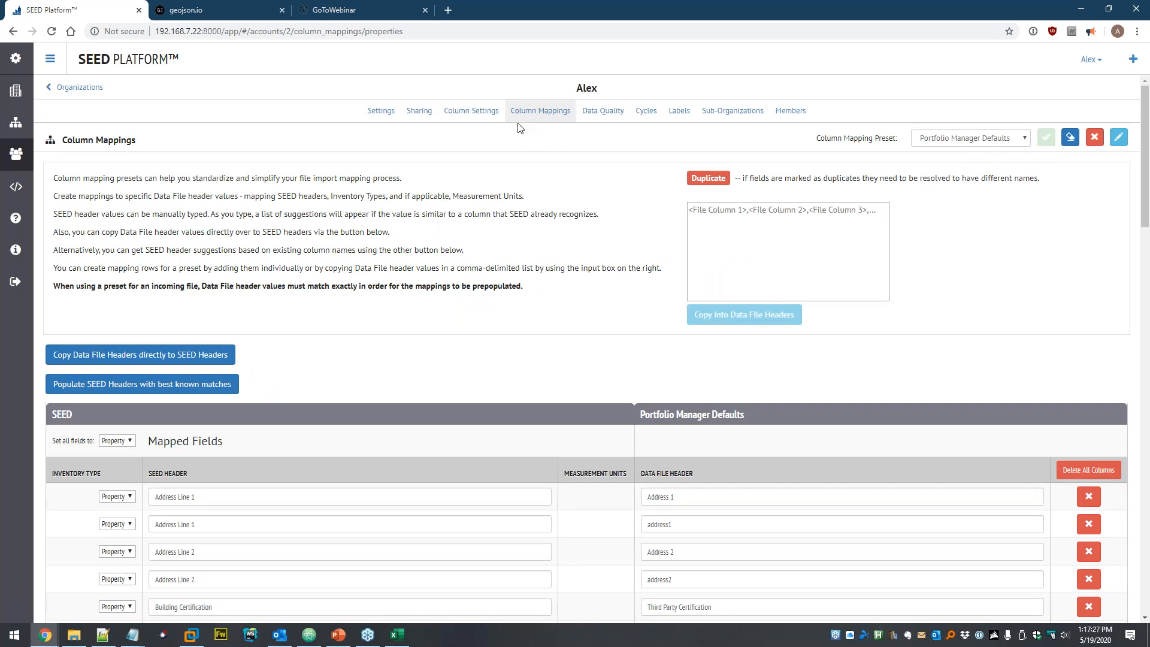
{"action": "left_click", "coordinate": [988, 137]}
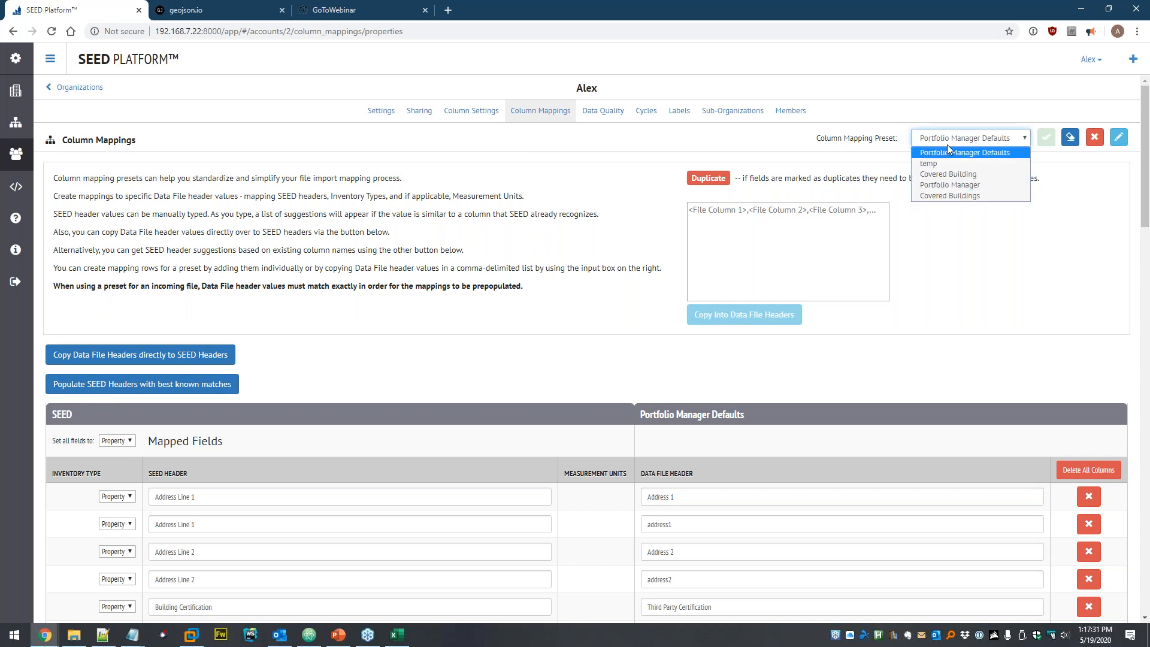
{"action": "left_click", "coordinate": [831, 139]}
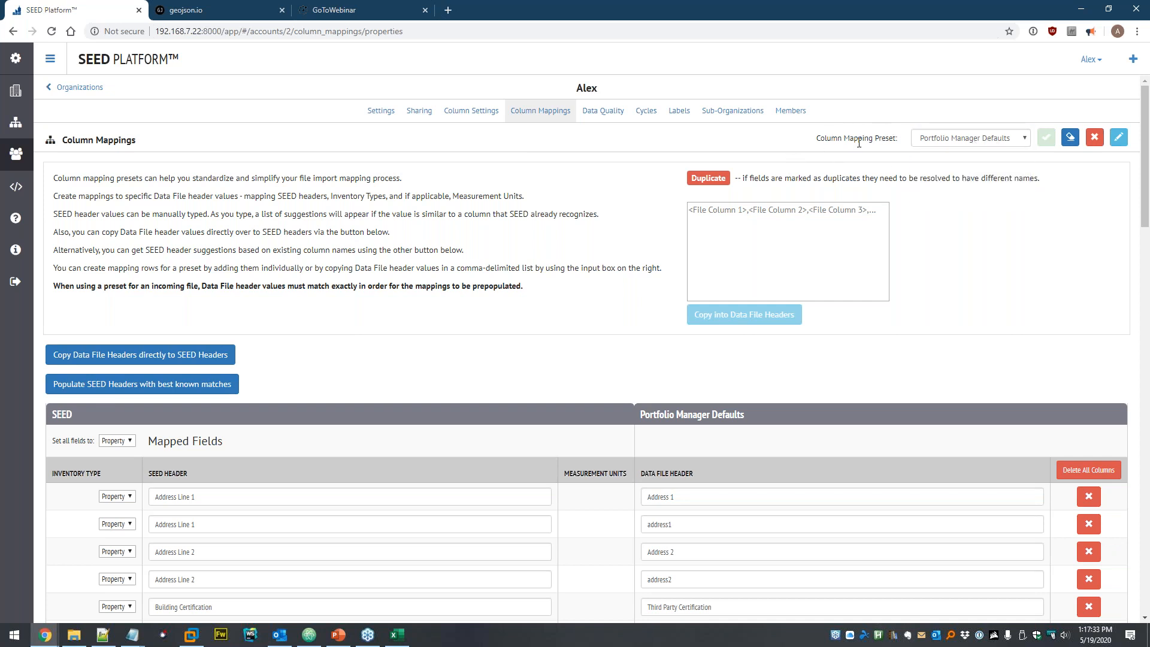
{"action": "scroll", "coordinate": [425, 231], "scroll_direction": "down", "scroll_amount": 2}
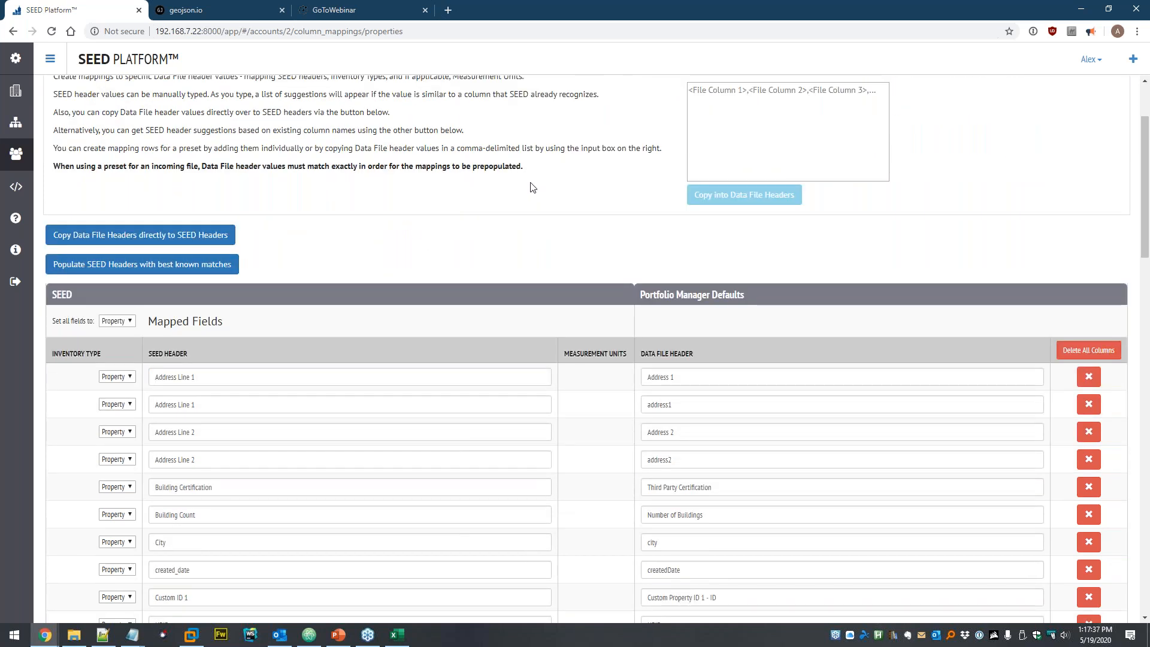
{"action": "scroll", "coordinate": [542, 195], "scroll_direction": "down", "scroll_amount": 3}
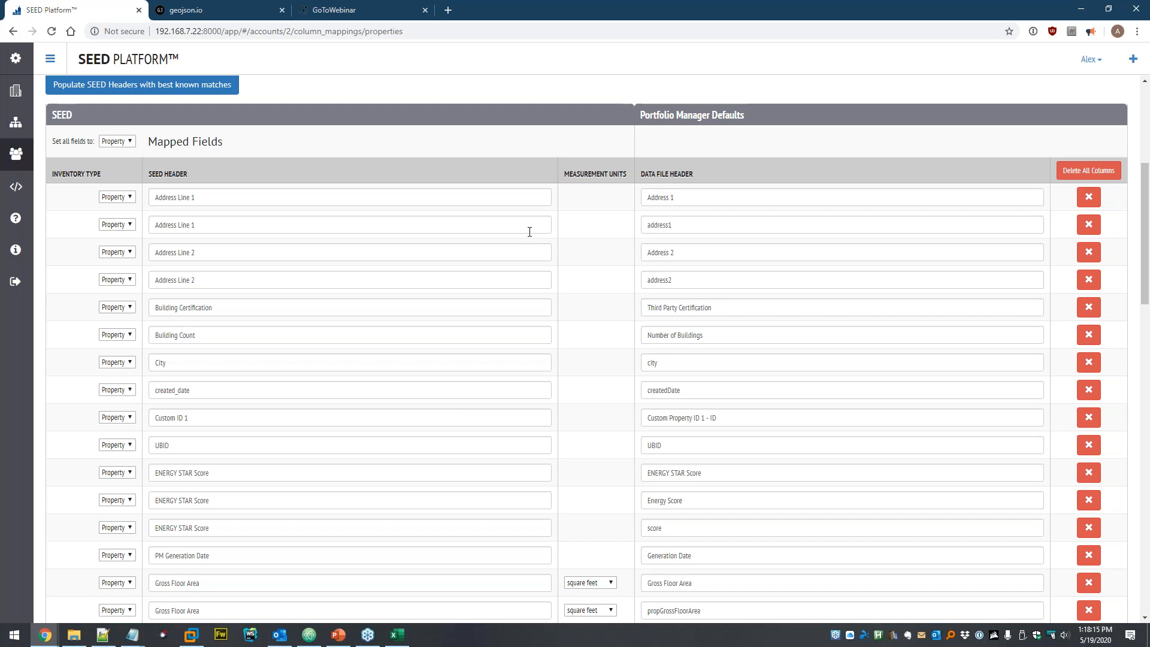
{"action": "scroll", "coordinate": [609, 257], "scroll_direction": "up", "scroll_amount": 1}
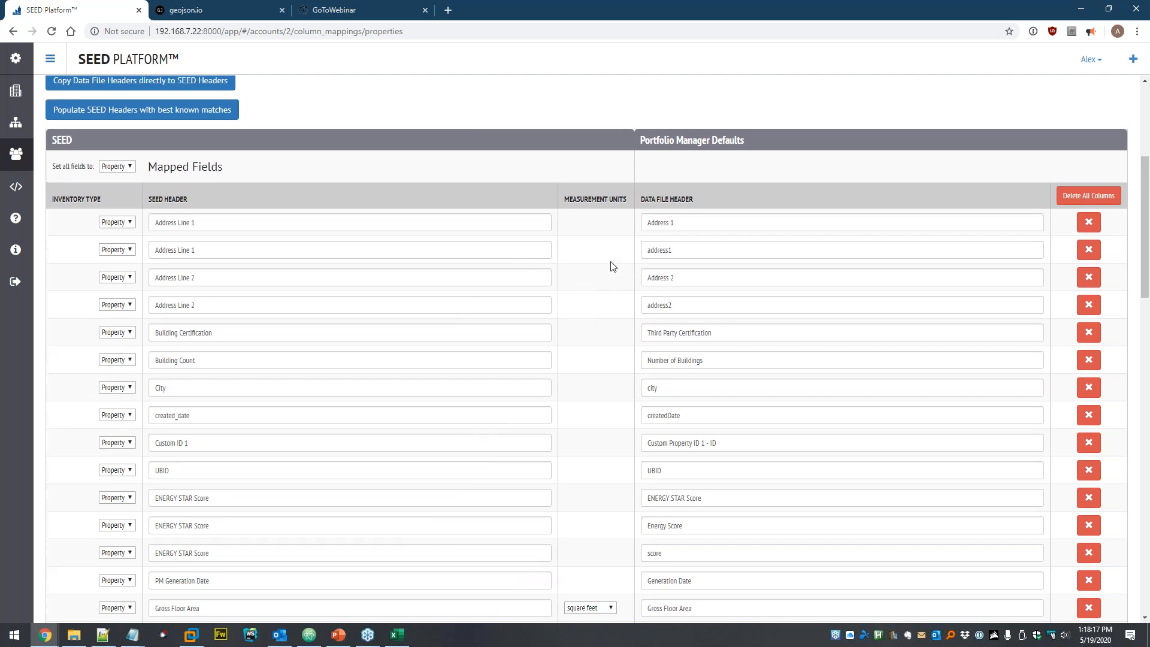
{"action": "scroll", "coordinate": [604, 308], "scroll_direction": "up", "scroll_amount": 4}
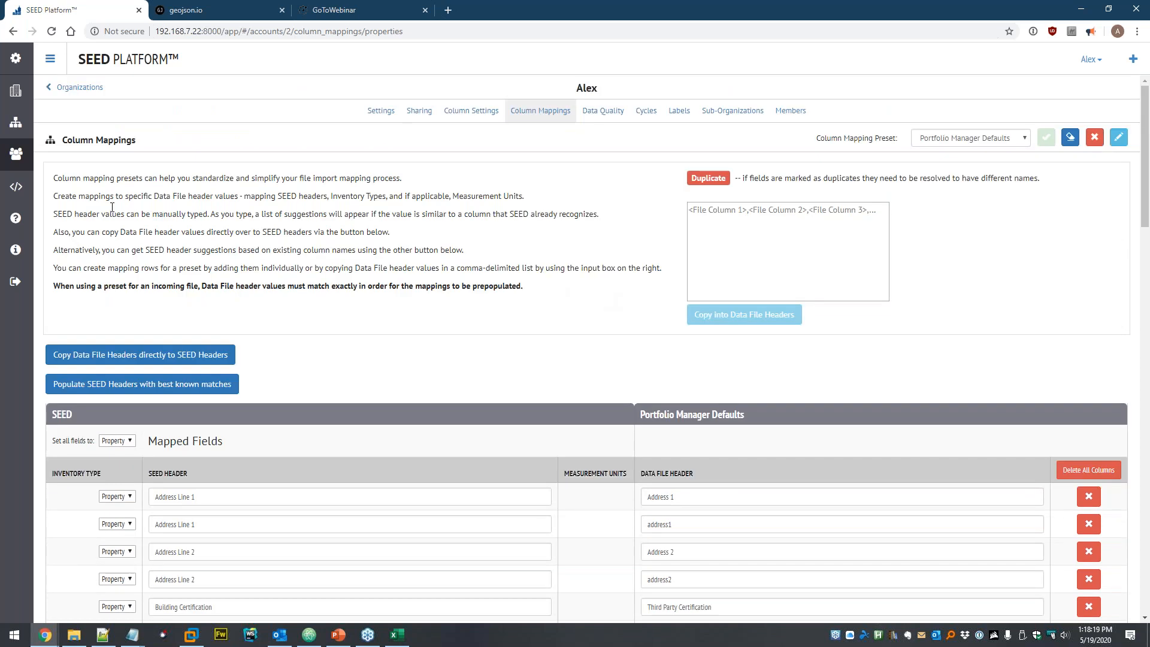
{"action": "left_click", "coordinate": [15, 126]}
- Delete the Zip Codes.xlsx data file from the Dataset
{"action": "left_click", "coordinate": [49, 131]}
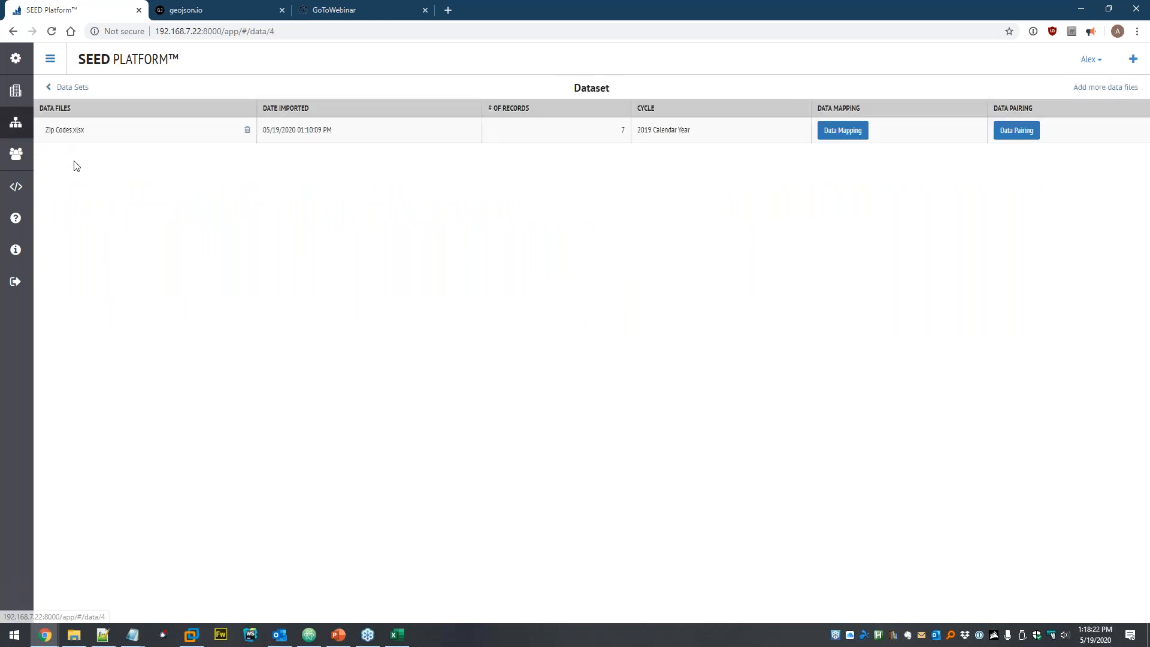
{"action": "left_click", "coordinate": [247, 132]}
{"action": "left_click", "coordinate": [699, 148]}
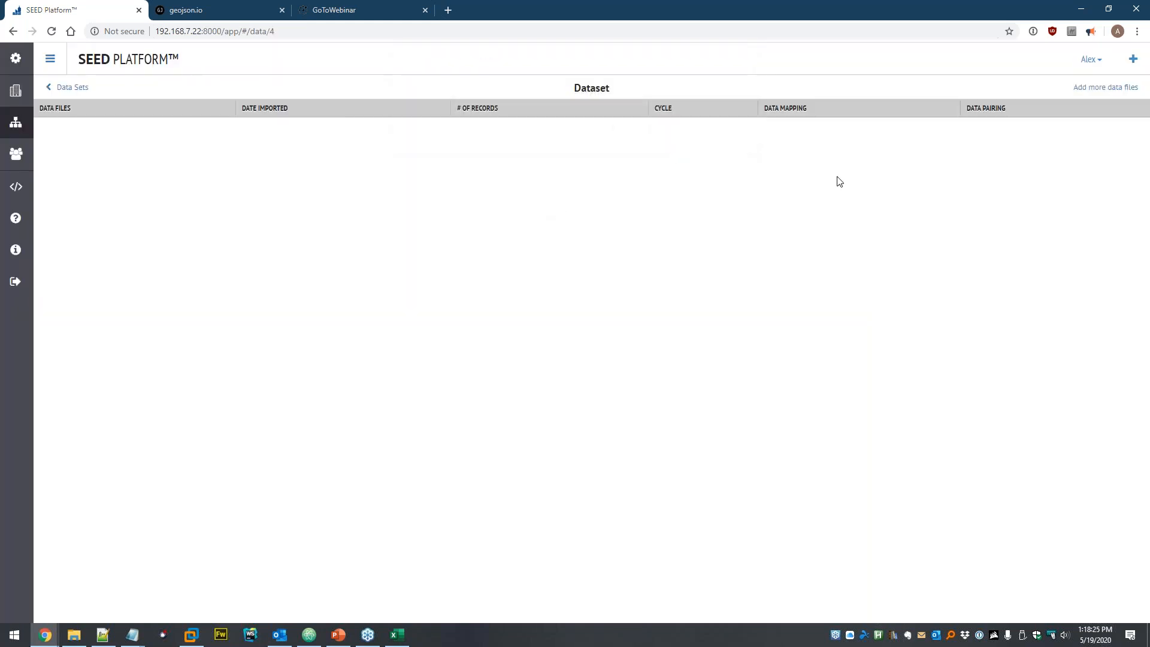
- Start a spreadsheet upload, browse to seed\Geocoding, and open Addresses.xlsx in Excel
{"action": "left_click", "coordinate": [1100, 89]}
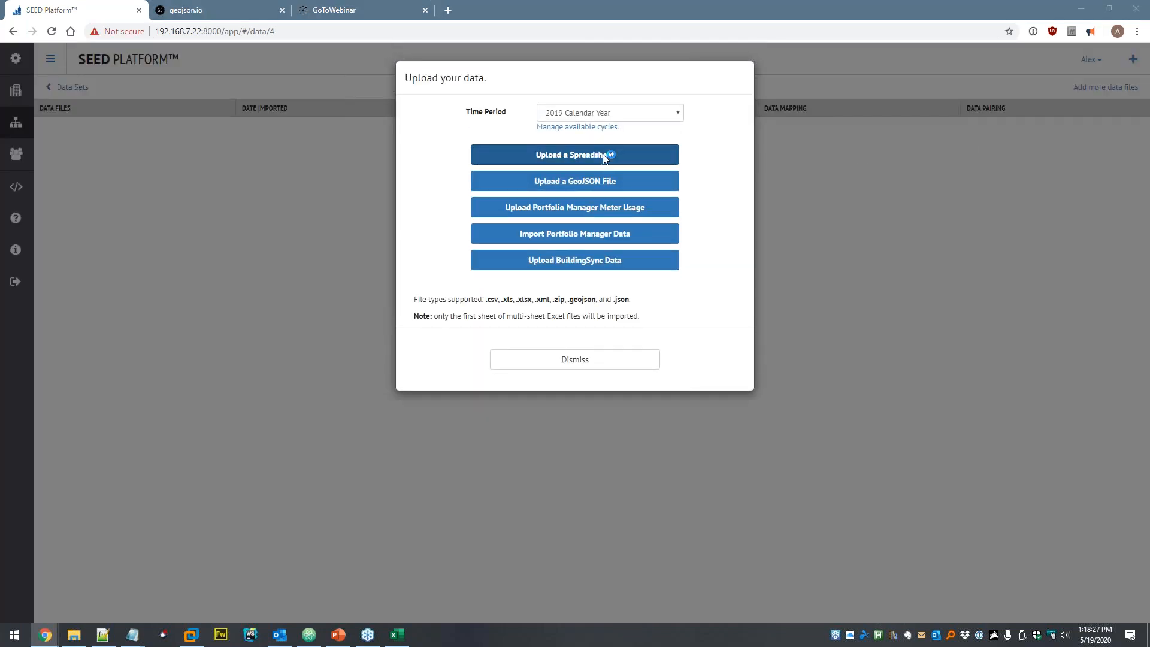
{"action": "left_click", "coordinate": [608, 155]}
{"action": "left_click", "coordinate": [183, 30]}
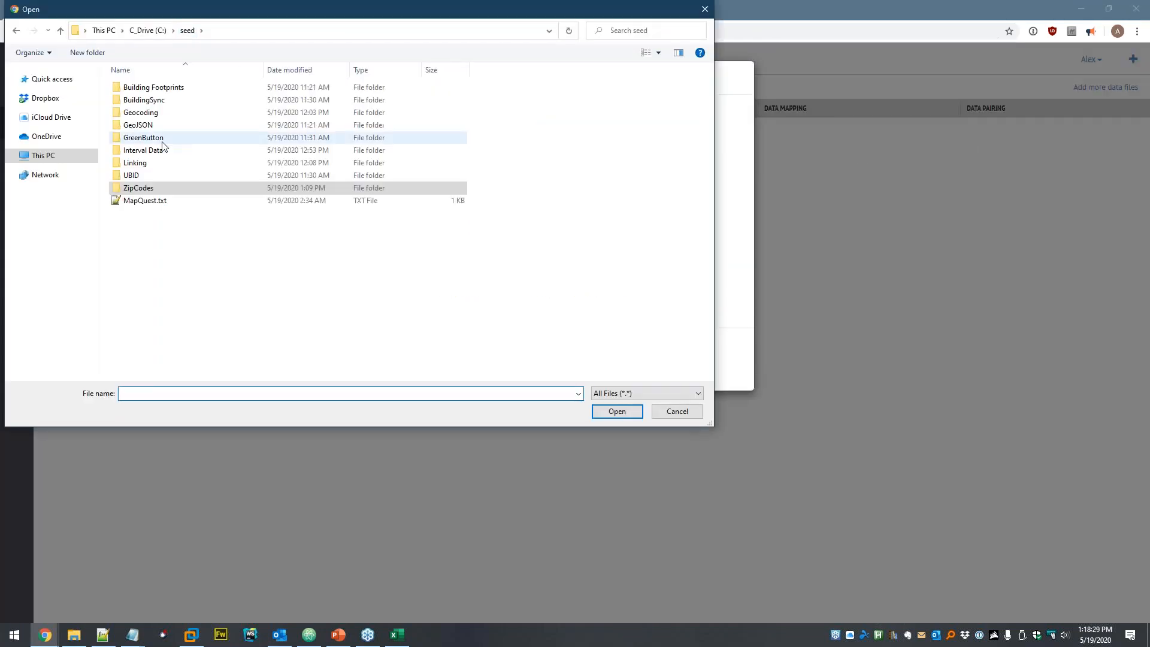
{"action": "double_click", "coordinate": [178, 114]}
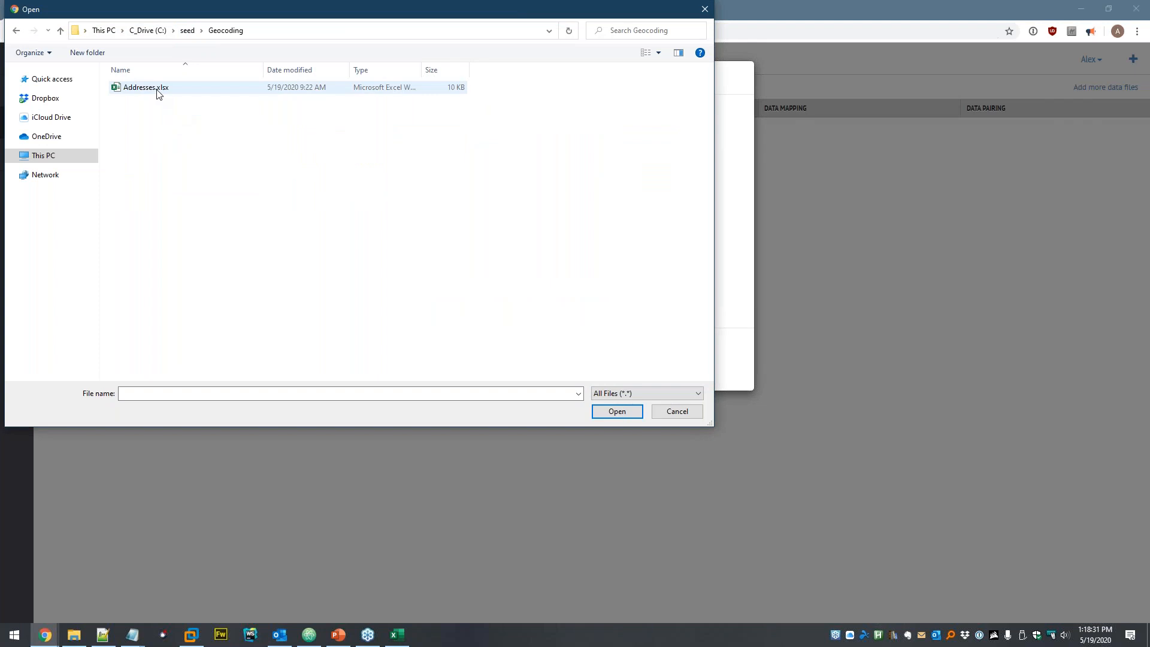
{"action": "left_click", "coordinate": [158, 92]}
{"action": "right_click", "coordinate": [159, 91]}
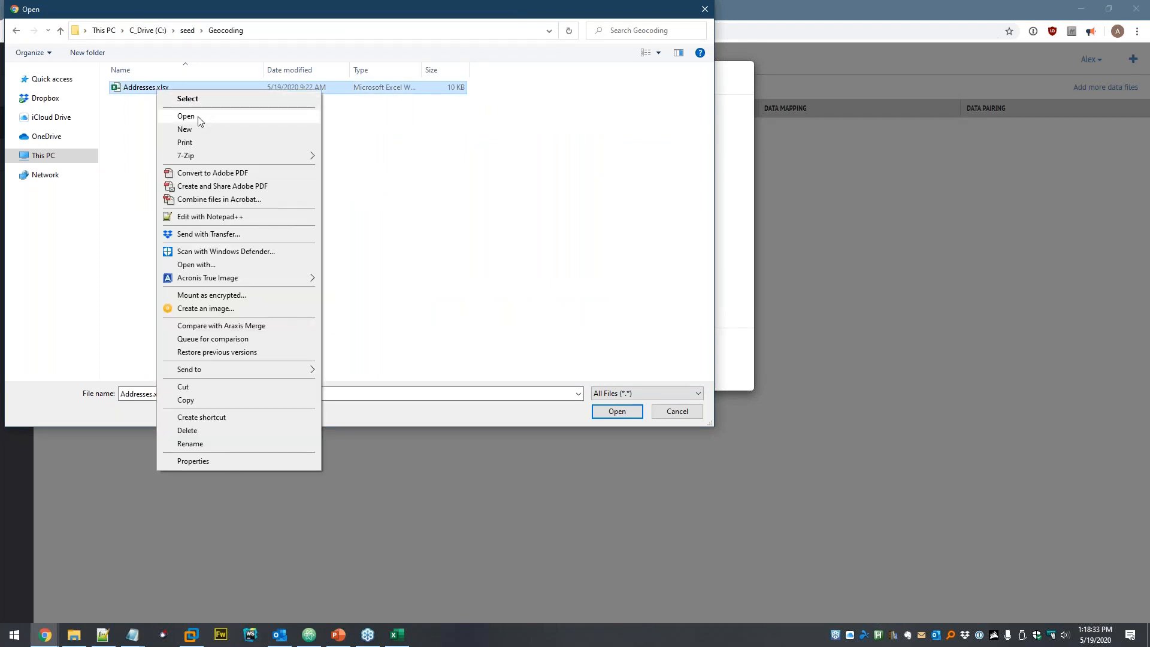
{"action": "left_click", "coordinate": [200, 114]}
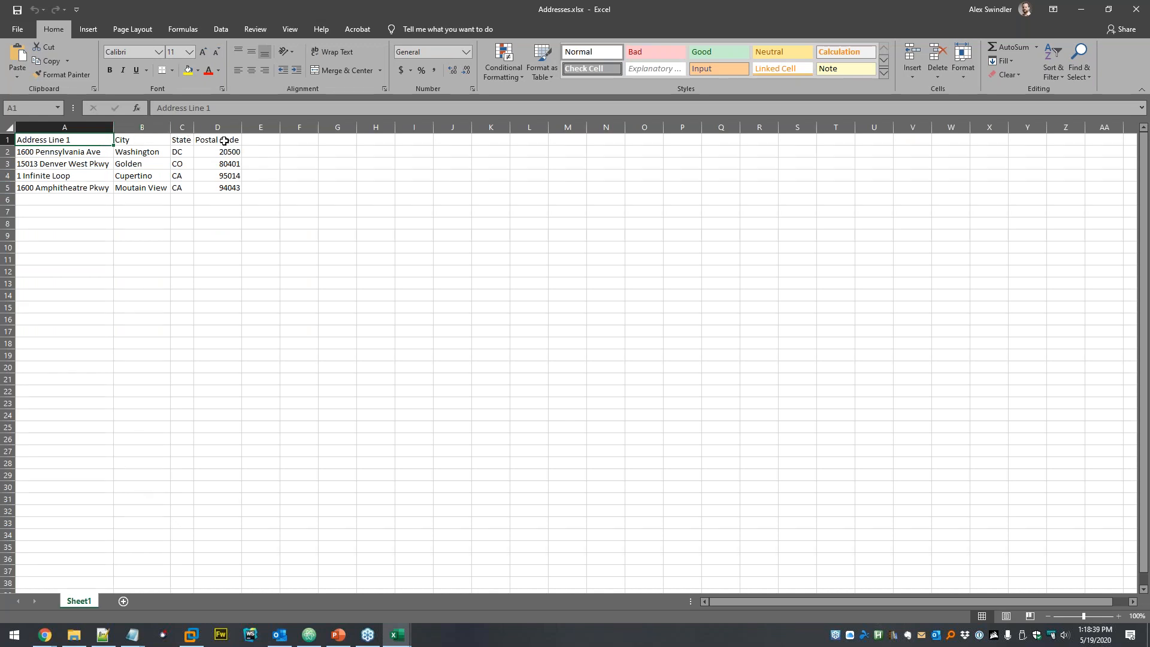
- Check the four address rows A2–A5 in Addresses.xlsx, starting with 1600 Pennsylvania Ave
{"action": "left_click", "coordinate": [94, 153]}
{"action": "left_click", "coordinate": [99, 166]}
{"action": "left_click", "coordinate": [88, 178]}
{"action": "left_click", "coordinate": [93, 188]}
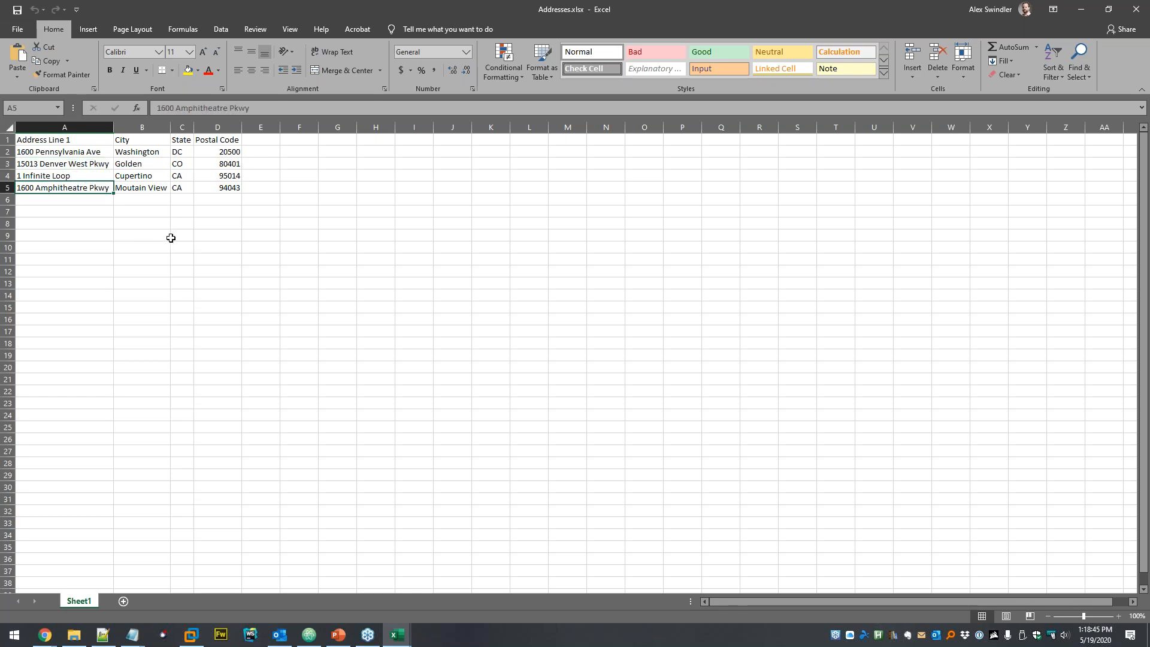
{"action": "left_click", "coordinate": [171, 240]}
- Return to the browser file picker and upload Addresses.xlsx to the Dataset
{"action": "key", "text": "alt+Tab"}
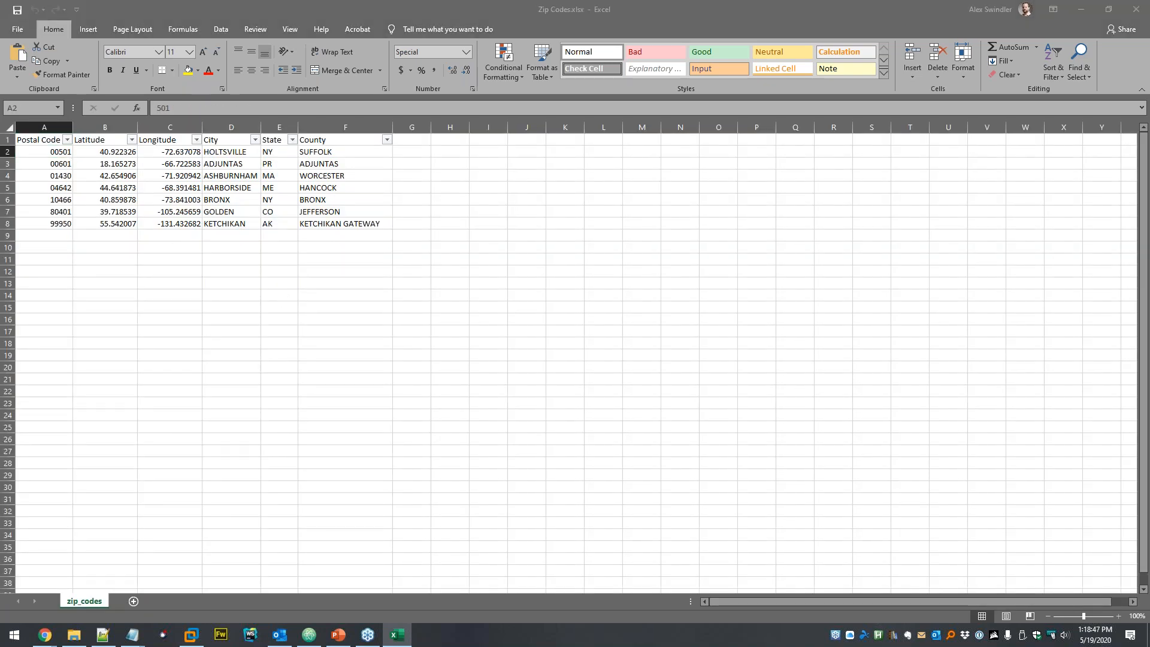
{"action": "key", "text": "alt+Tab"}
{"action": "double_click", "coordinate": [169, 87]}
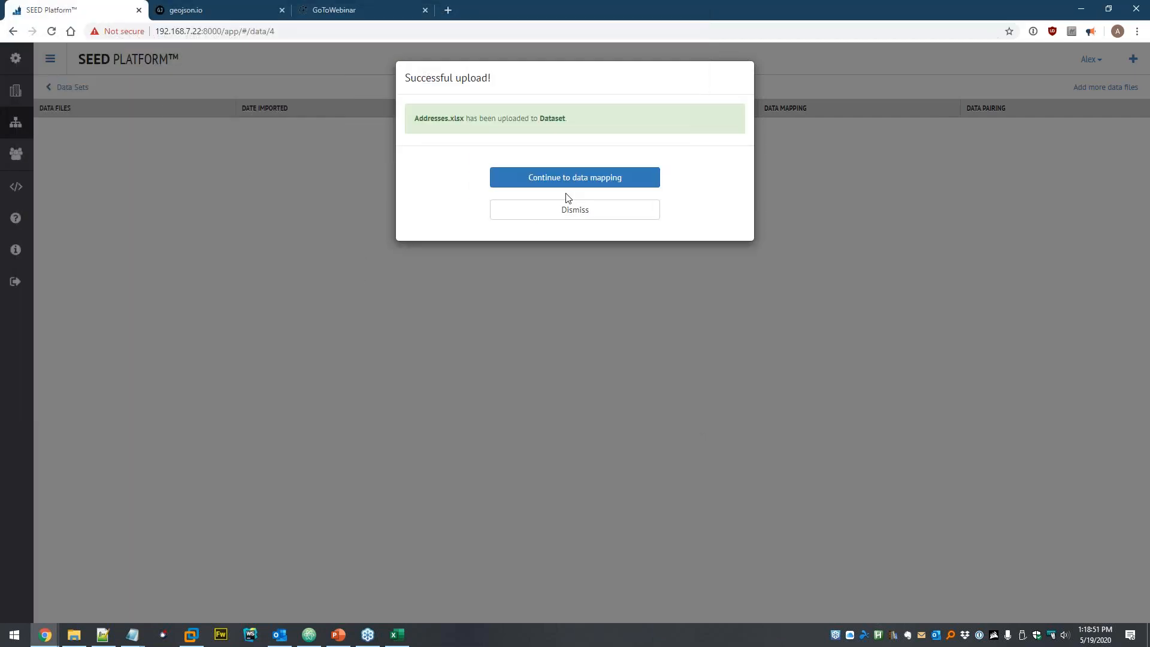
- Continue to data mapping and copy the Addresses.xlsx headers directly as SEED fields
{"action": "left_click", "coordinate": [567, 186]}
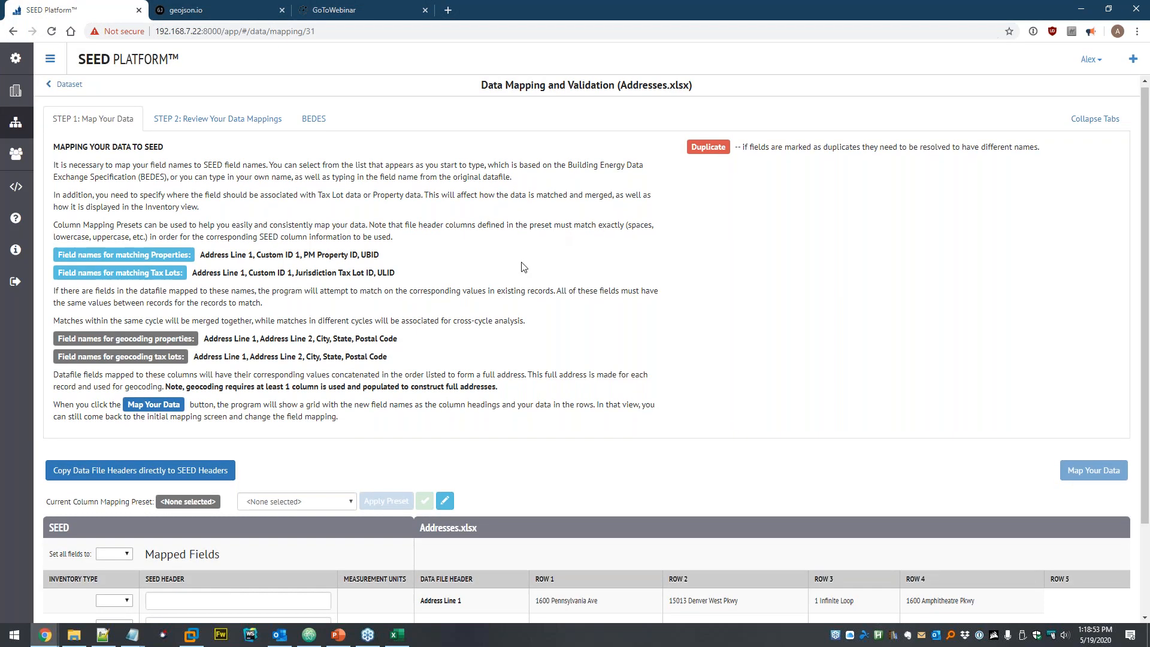
{"action": "scroll", "coordinate": [334, 386], "scroll_direction": "down", "scroll_amount": 2}
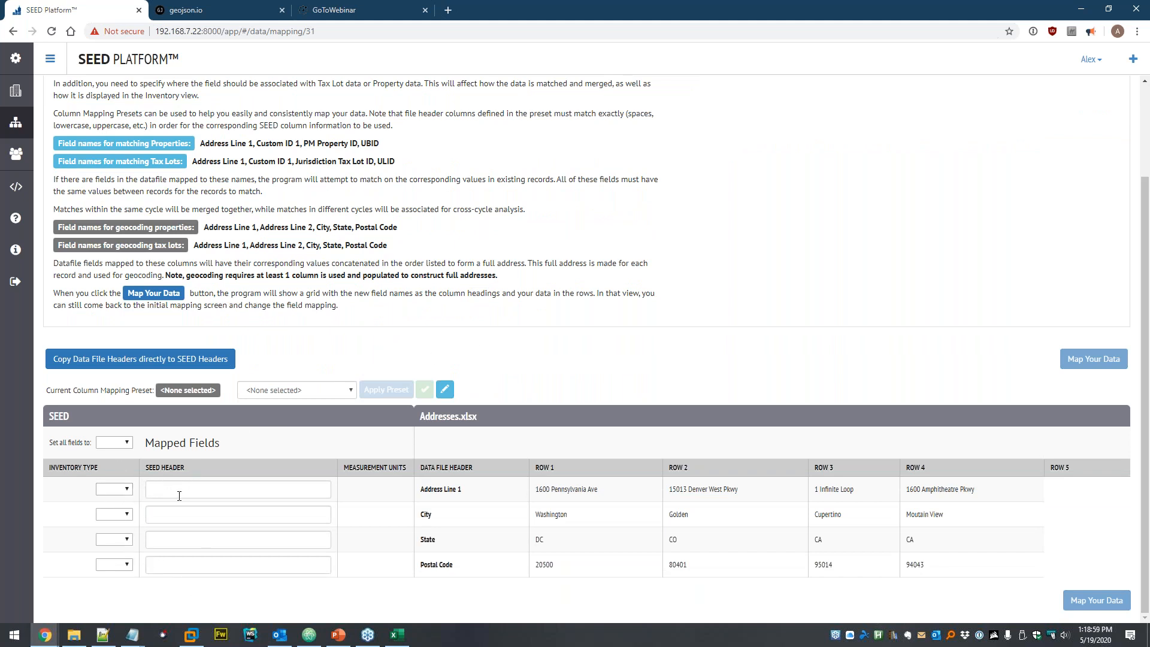
{"action": "left_click", "coordinate": [277, 389]}
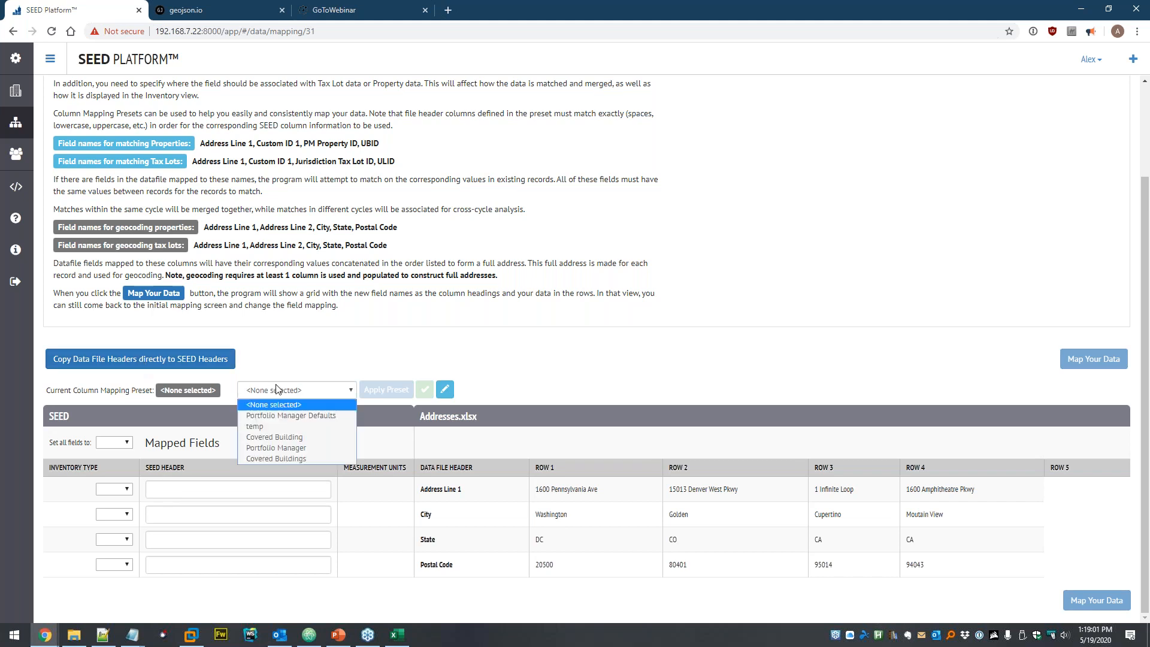
{"action": "left_click", "coordinate": [283, 367]}
{"action": "left_click", "coordinate": [161, 360]}
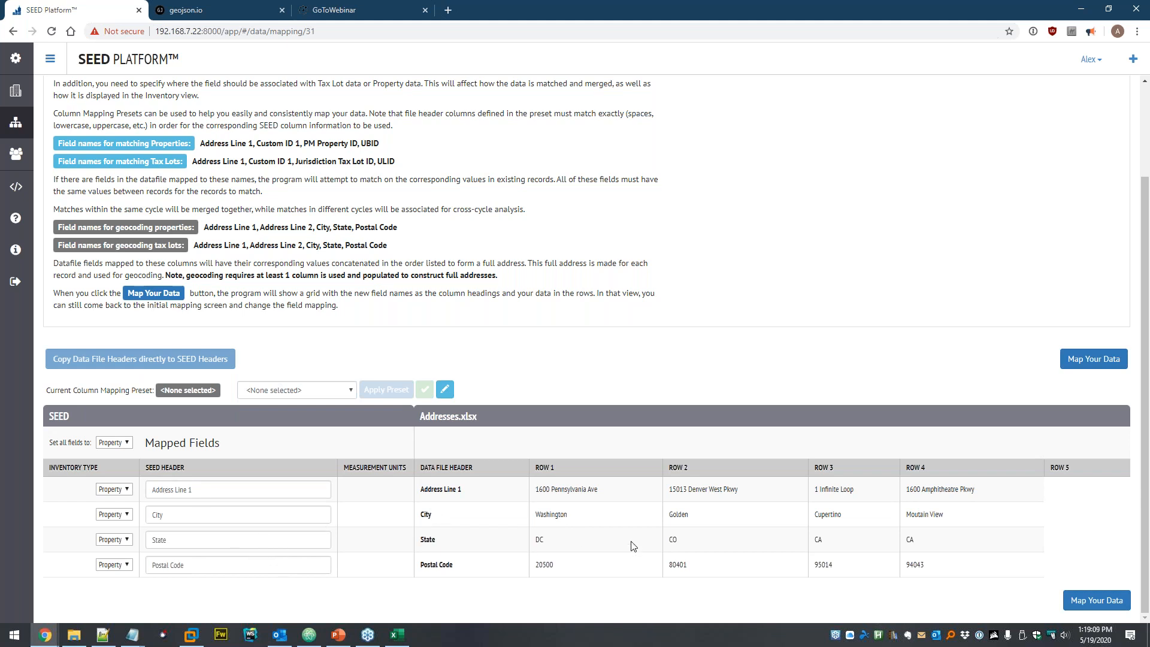
- Map the data, preview the four properties, and save the mappings
{"action": "left_click", "coordinate": [1090, 601]}
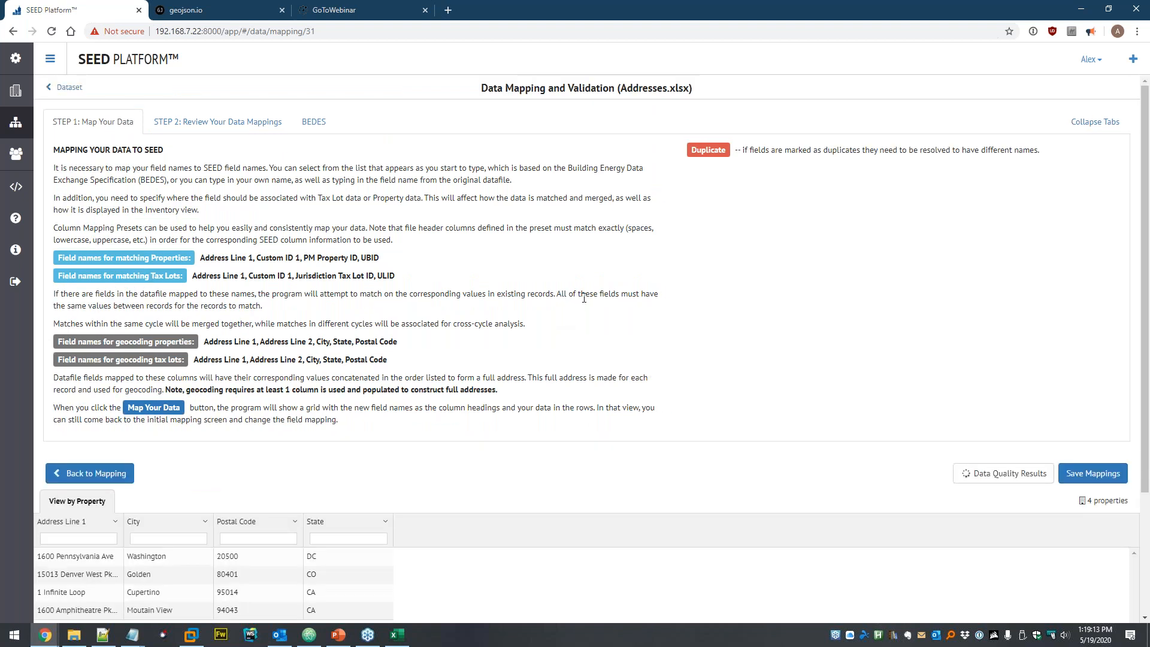
{"action": "scroll", "coordinate": [584, 298], "scroll_direction": "down", "scroll_amount": 3}
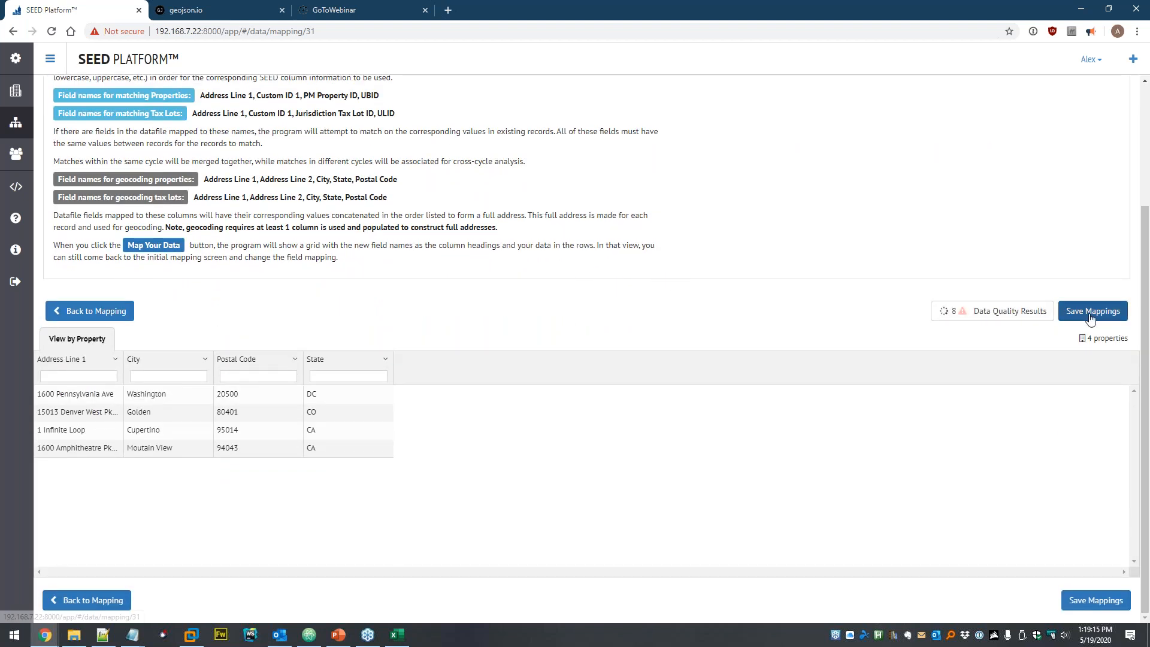
{"action": "left_click", "coordinate": [1091, 311]}
- Confirm the address mappings, review the geocoding summary, and view the four imported properties
{"action": "left_click", "coordinate": [593, 191]}
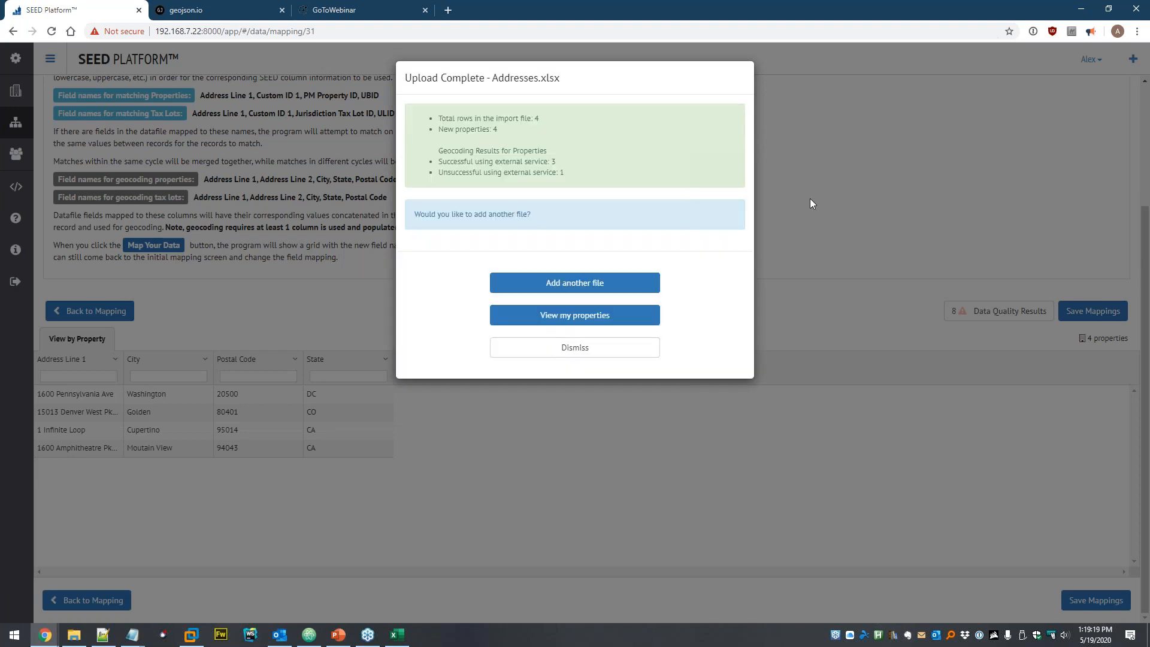
{"action": "left_click_drag", "start_coordinate": [437, 148], "coordinate": [554, 152]}
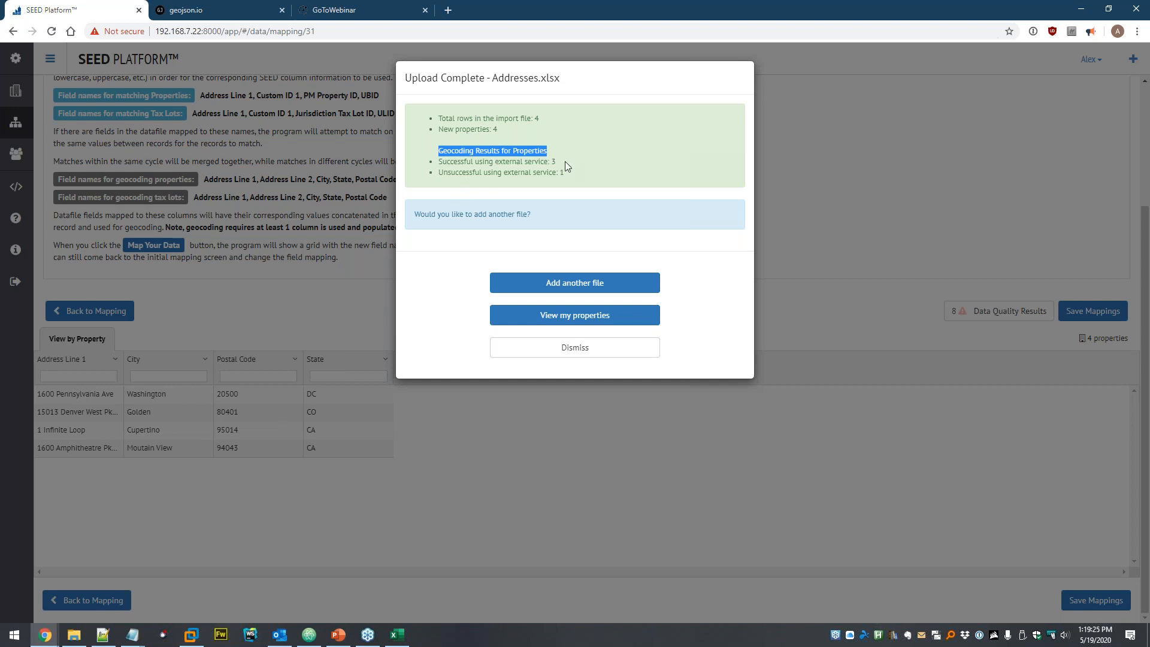
{"action": "left_click", "coordinate": [561, 162]}
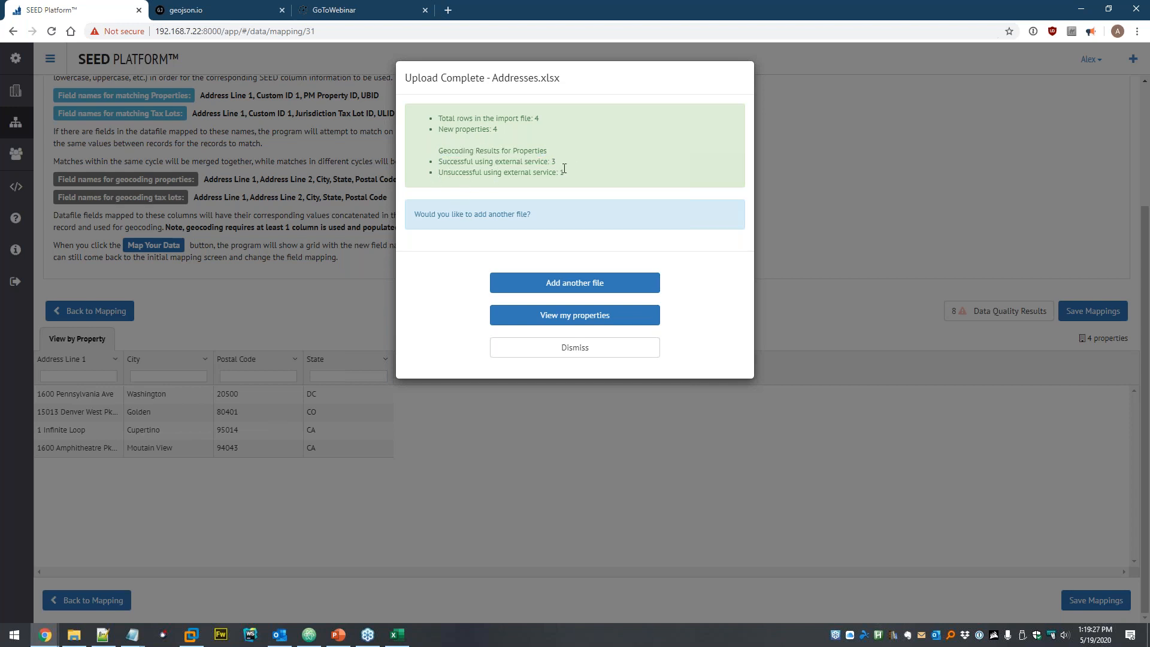
{"action": "left_click", "coordinate": [578, 314]}
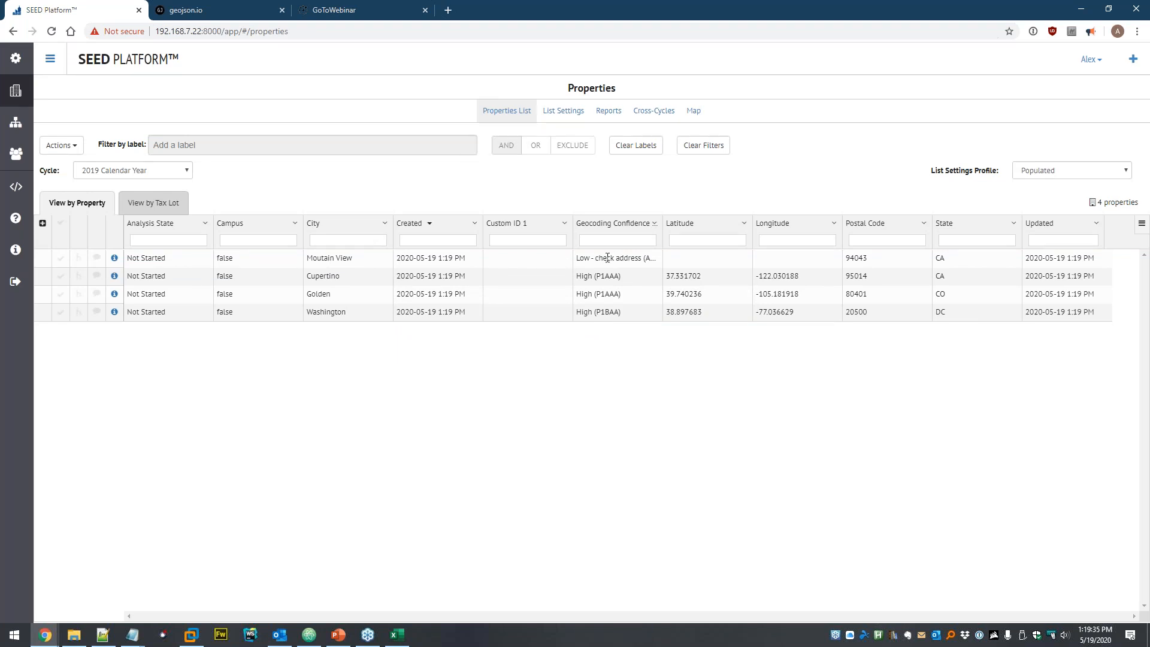
- Widen the Geocoding Confidence column and reload the list showing only populated columns
{"action": "left_click_drag", "start_coordinate": [663, 222], "coordinate": [727, 226]}
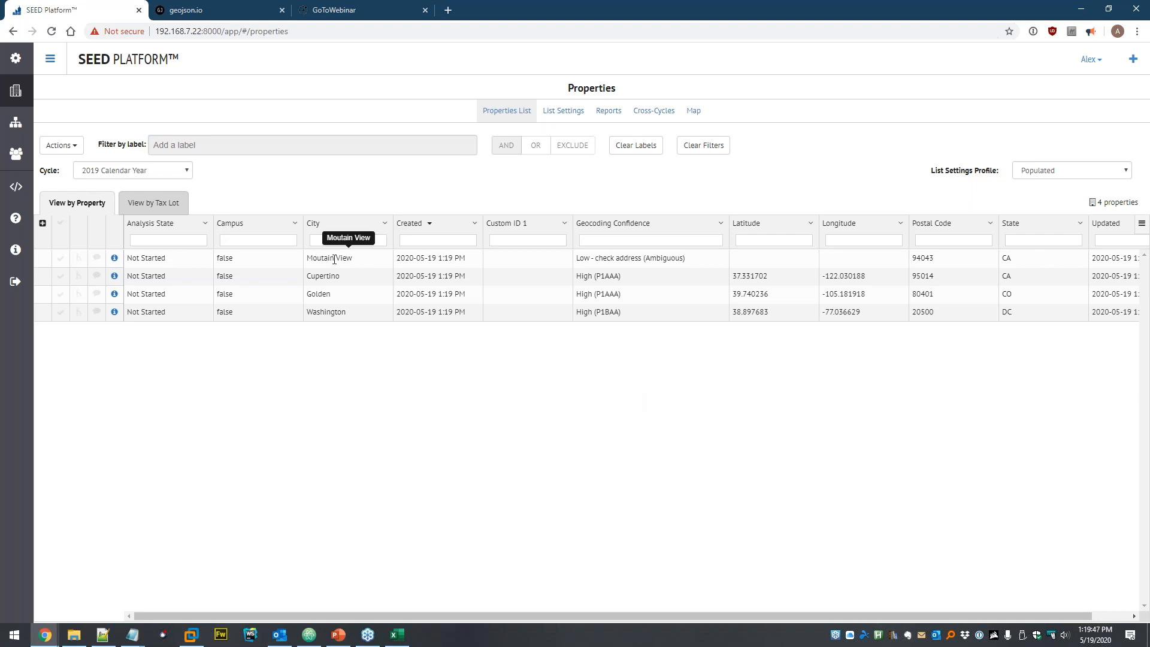
{"action": "mouse_move", "coordinate": [925, 617]}
{"action": "left_mouse_down"}
{"action": "mouse_move", "coordinate": [986, 615]}
{"action": "mouse_move", "coordinate": [921, 616]}
{"action": "left_mouse_up"}
{"action": "left_click", "coordinate": [59, 146]}
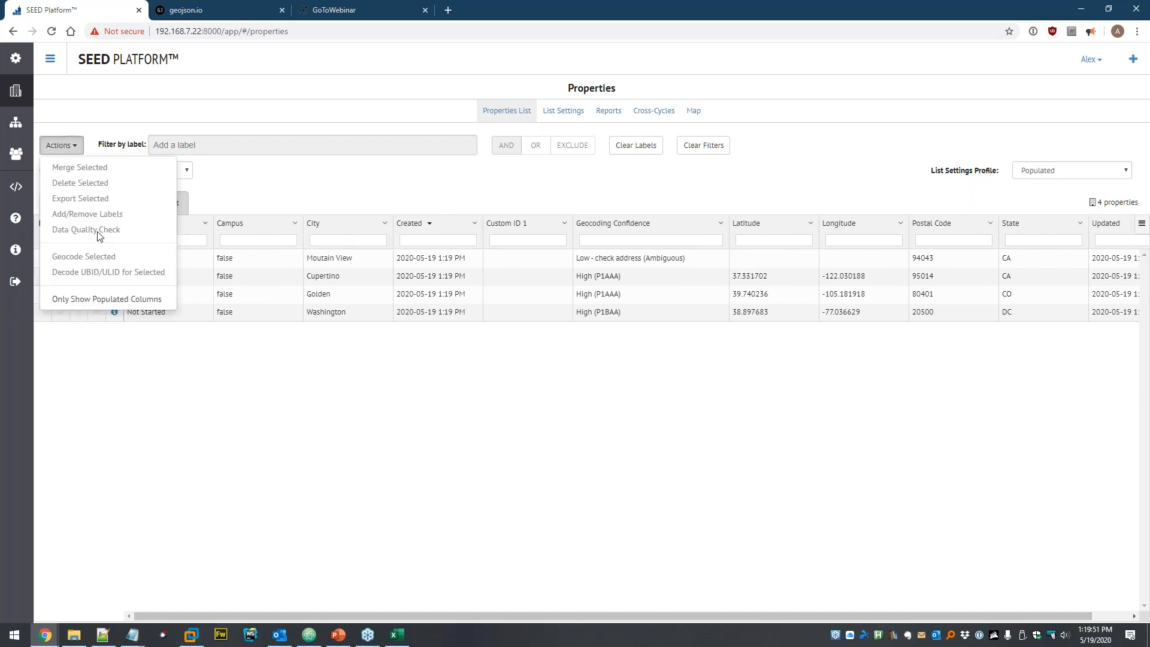
{"action": "left_click", "coordinate": [74, 300]}
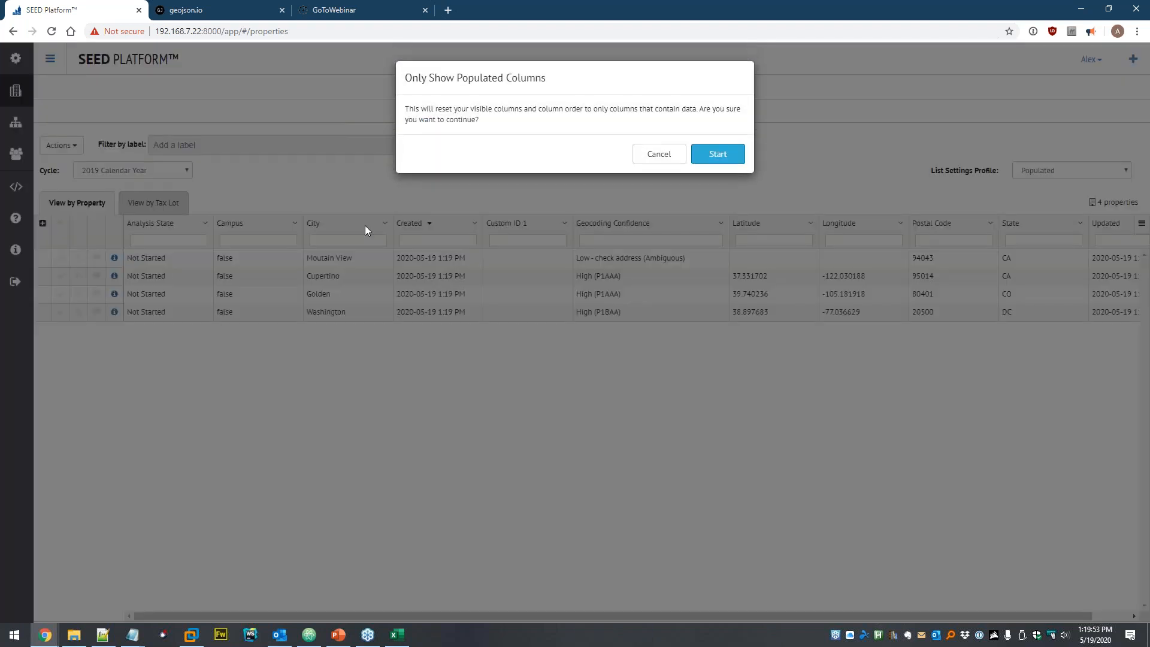
{"action": "left_click", "coordinate": [718, 154]}
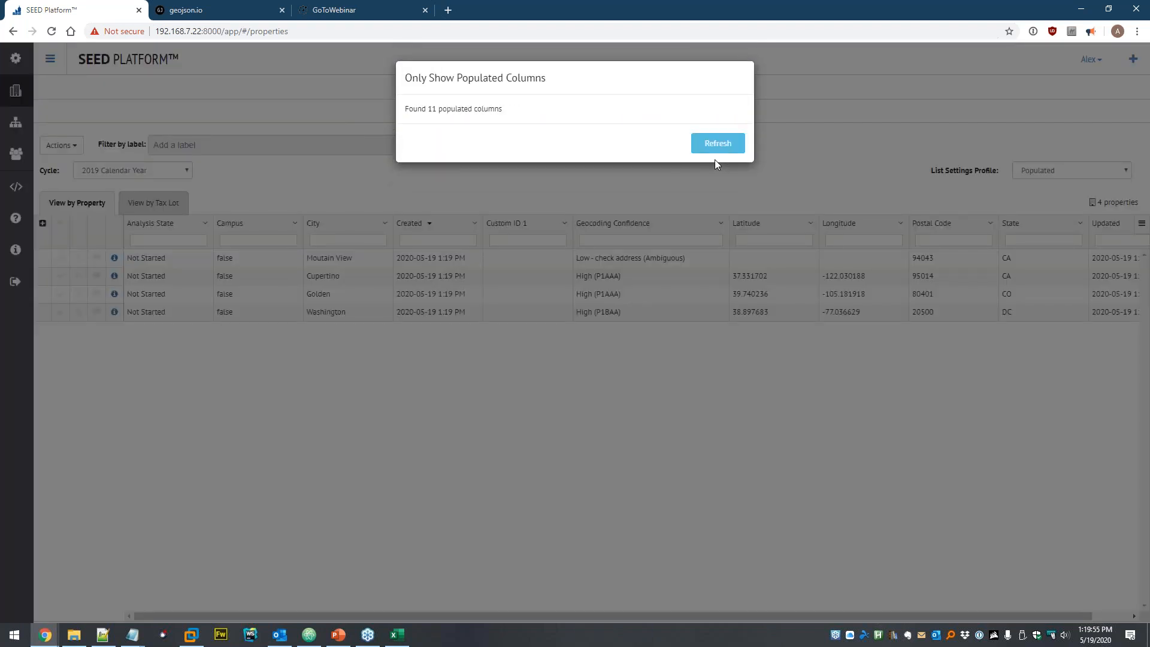
{"action": "left_click", "coordinate": [716, 152]}
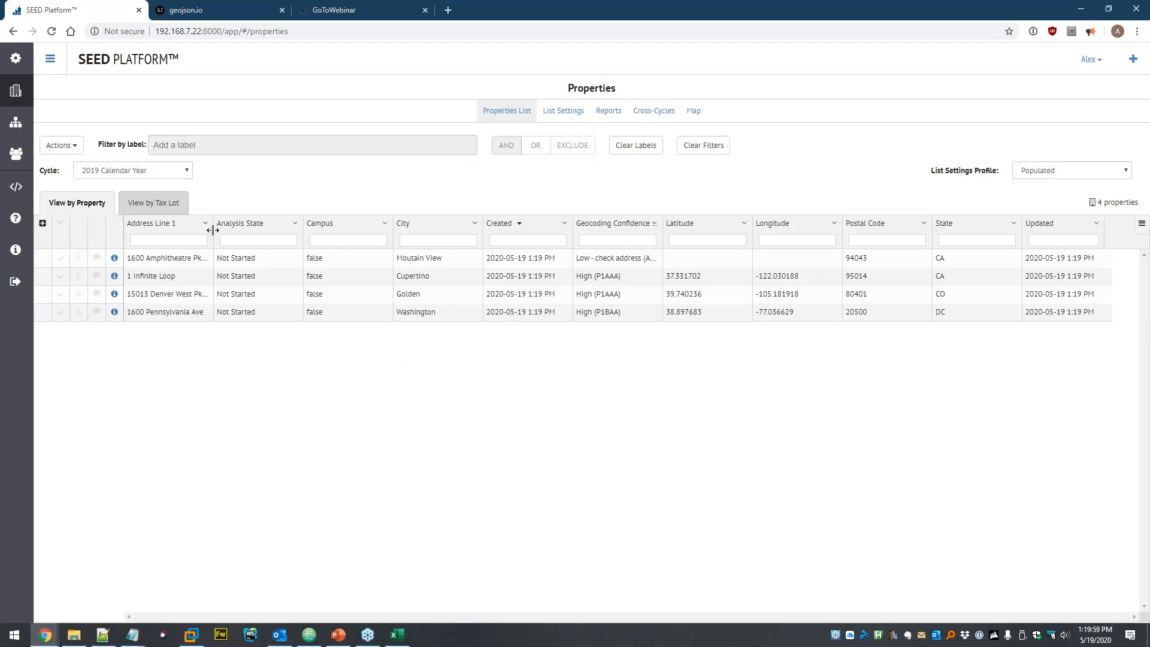
- Widen Address Line 1 to show full addresses, then briefly select the first row and check Actions
{"action": "left_click_drag", "start_coordinate": [213, 230], "coordinate": [258, 226]}
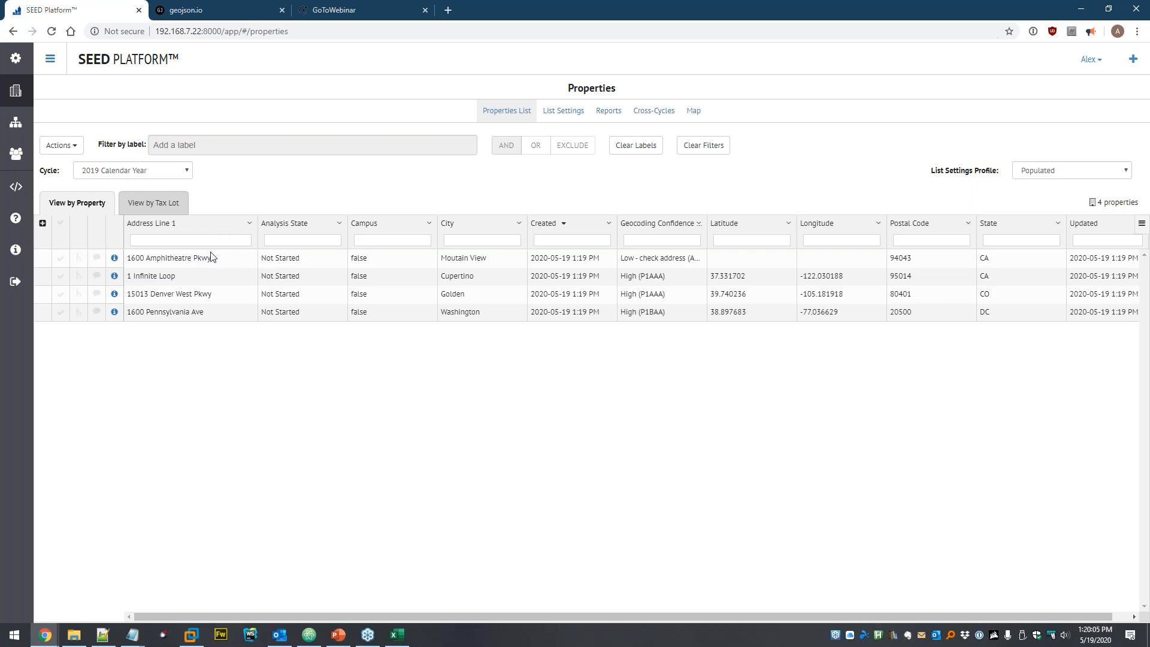
{"action": "left_click", "coordinate": [60, 258]}
{"action": "left_click", "coordinate": [63, 146]}
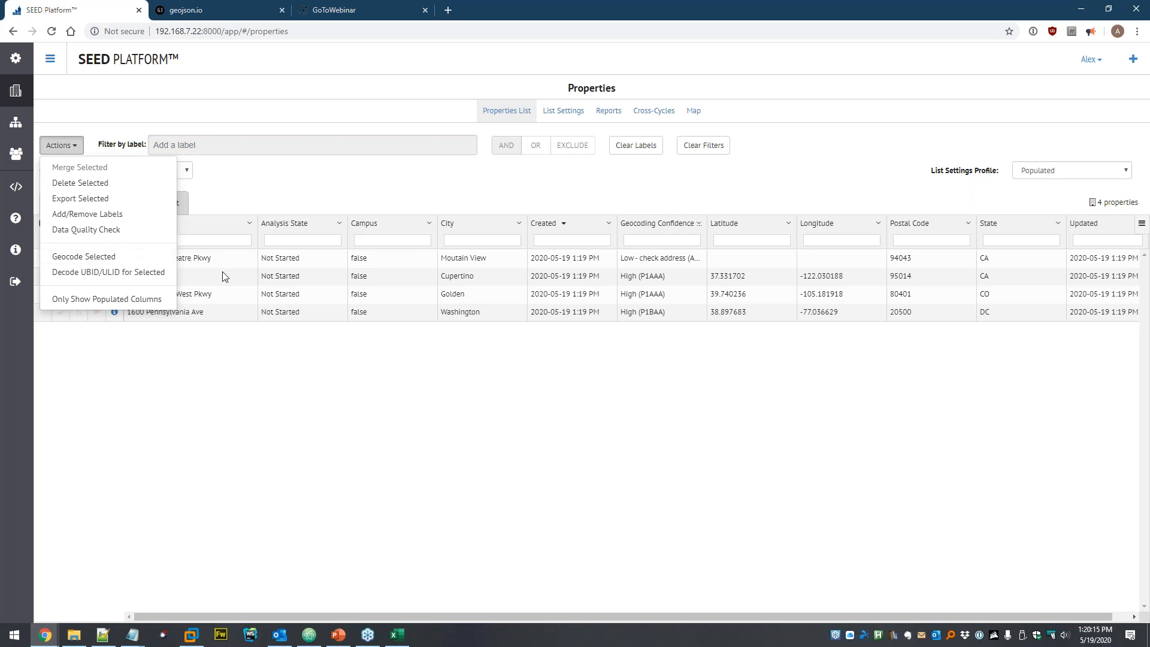
{"action": "left_click", "coordinate": [271, 386]}
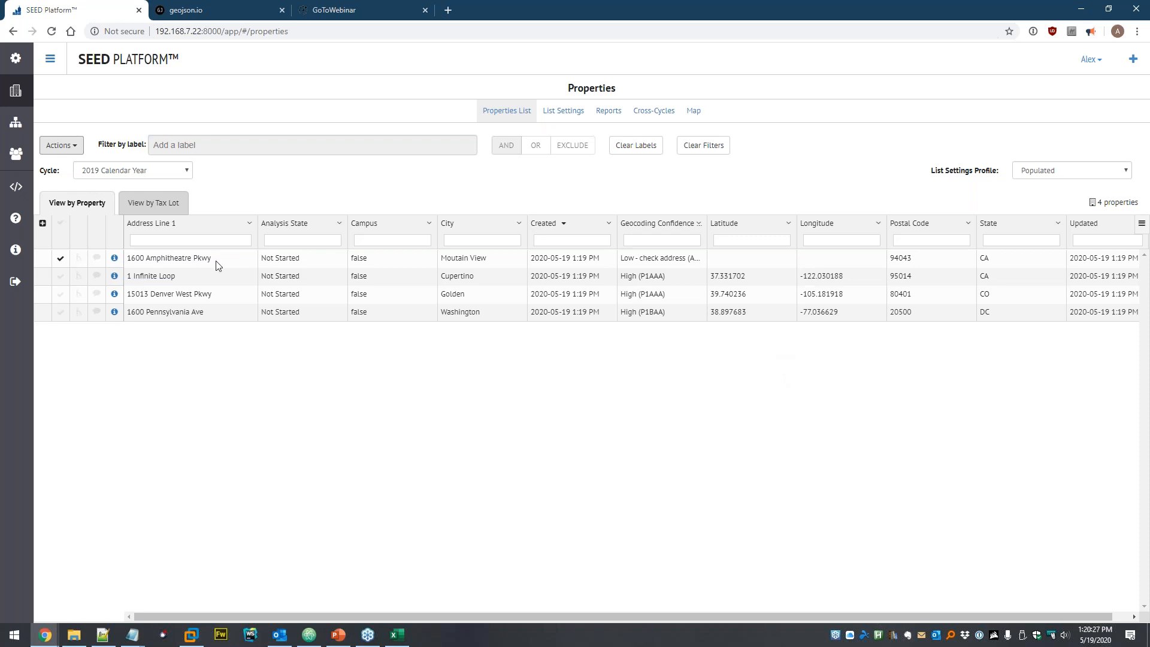
{"action": "left_click", "coordinate": [55, 262]}
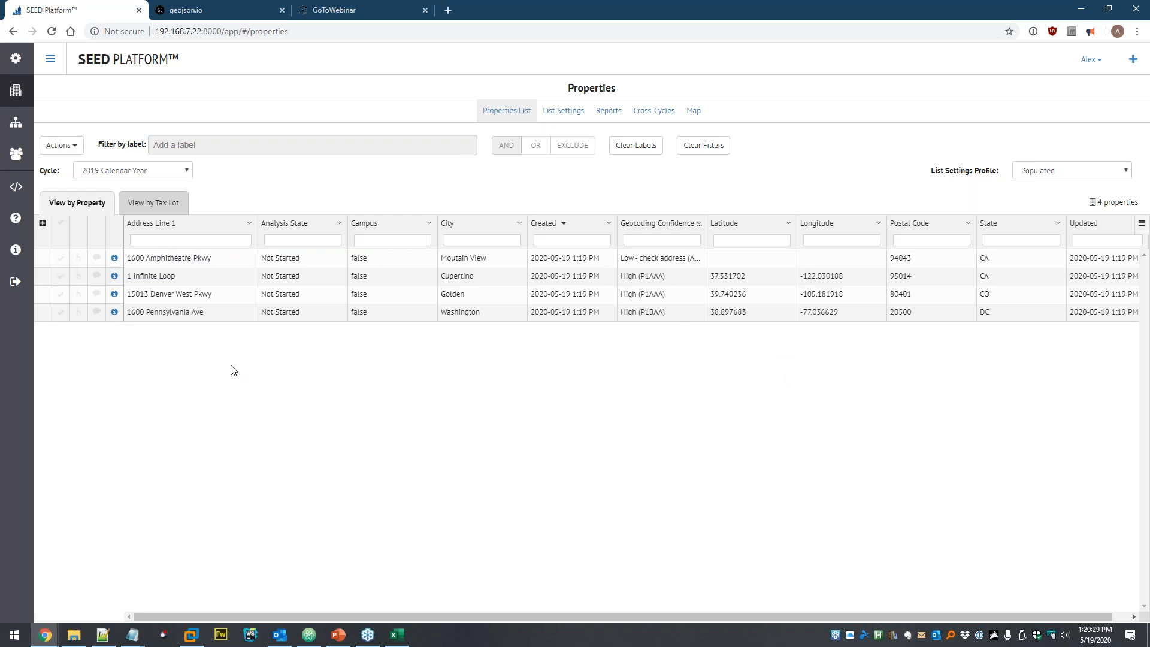
{"action": "left_click", "coordinate": [694, 113]}
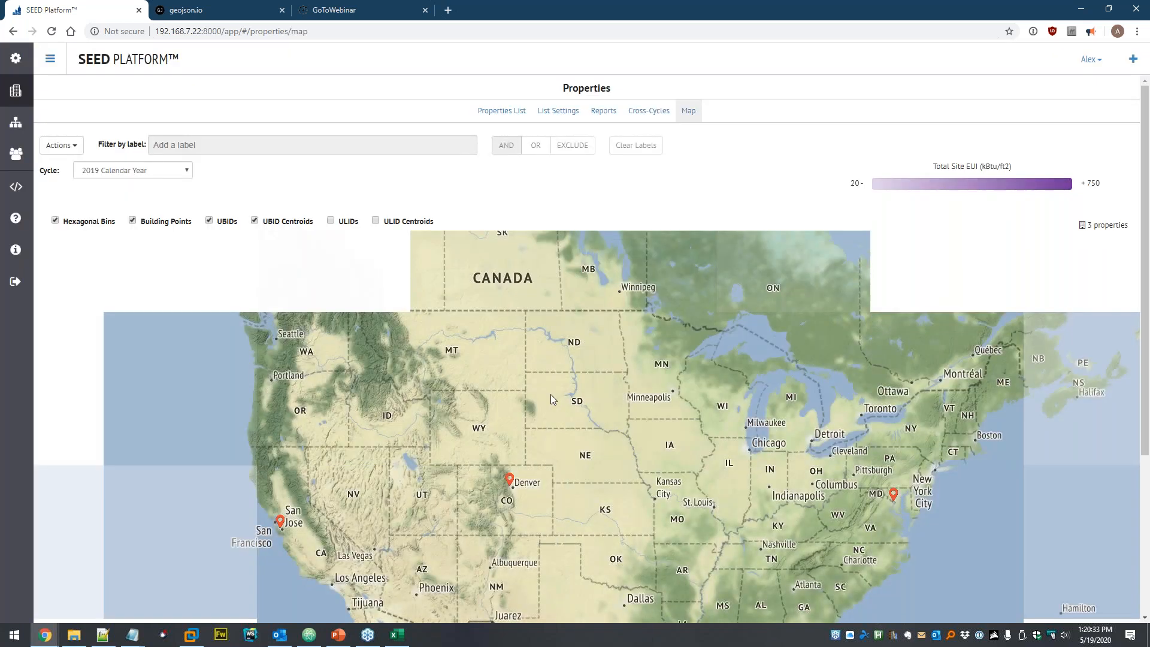
{"action": "mouse_move", "coordinate": [530, 468]}
{"action": "left_mouse_down"}
{"action": "mouse_move", "coordinate": [519, 453]}
{"action": "mouse_move", "coordinate": [434, 440]}
{"action": "mouse_move", "coordinate": [464, 416]}
{"action": "left_mouse_up"}
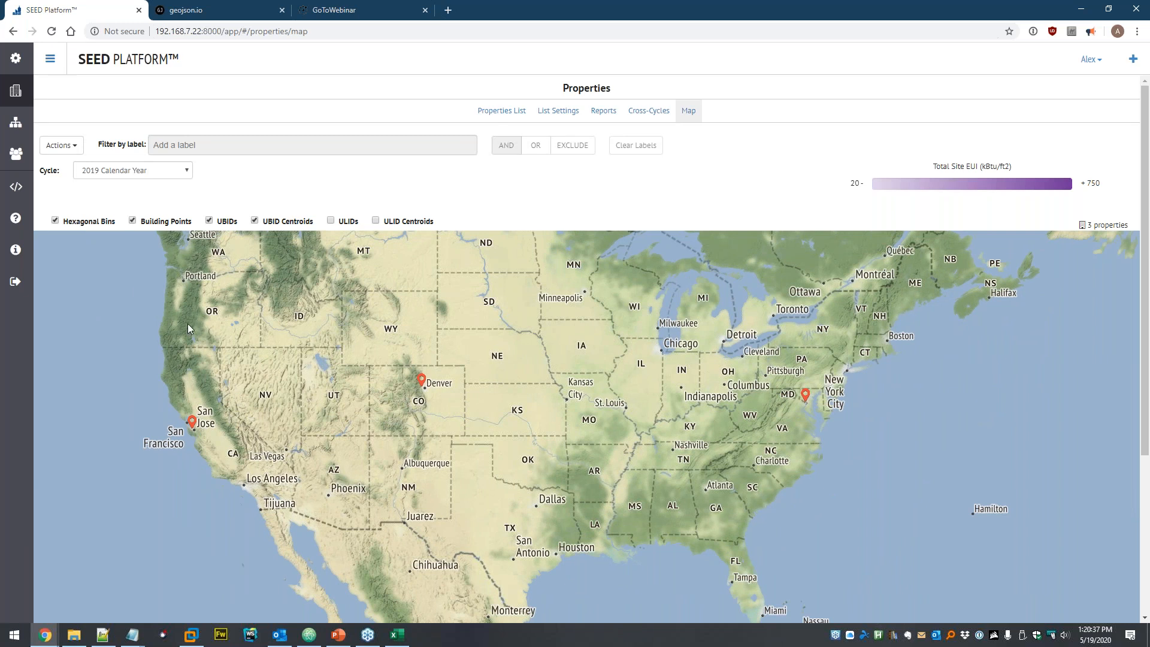
{"action": "left_click", "coordinate": [16, 93]}
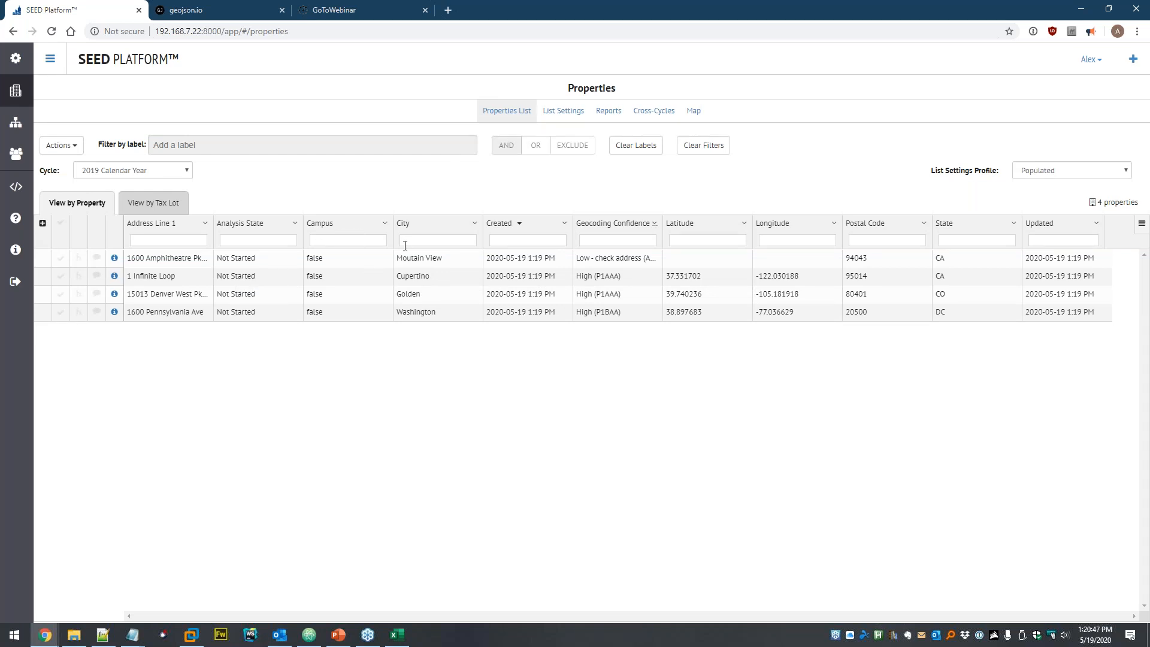
- Select all four properties and cancel the Delete Selected action, leaving them intact
{"action": "left_click", "coordinate": [60, 222]}
{"action": "left_click", "coordinate": [52, 152]}
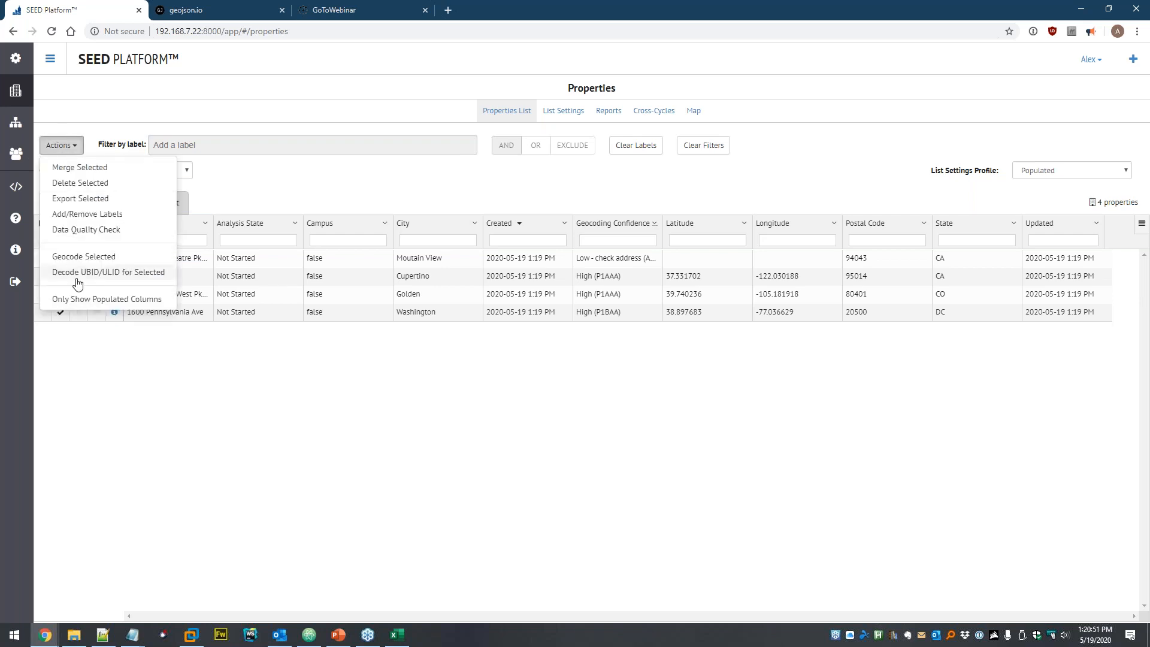
{"action": "left_click", "coordinate": [80, 183]}
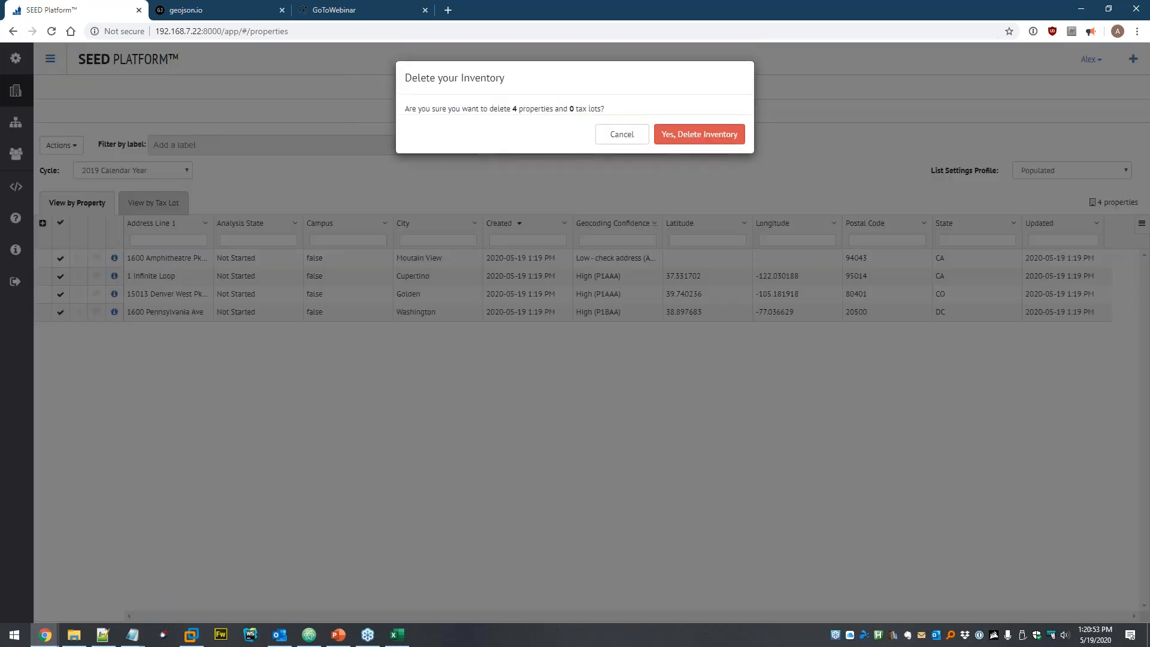
{"action": "left_click", "coordinate": [622, 134]}
{"action": "left_click", "coordinate": [58, 146]}
{"action": "left_click", "coordinate": [219, 186]}
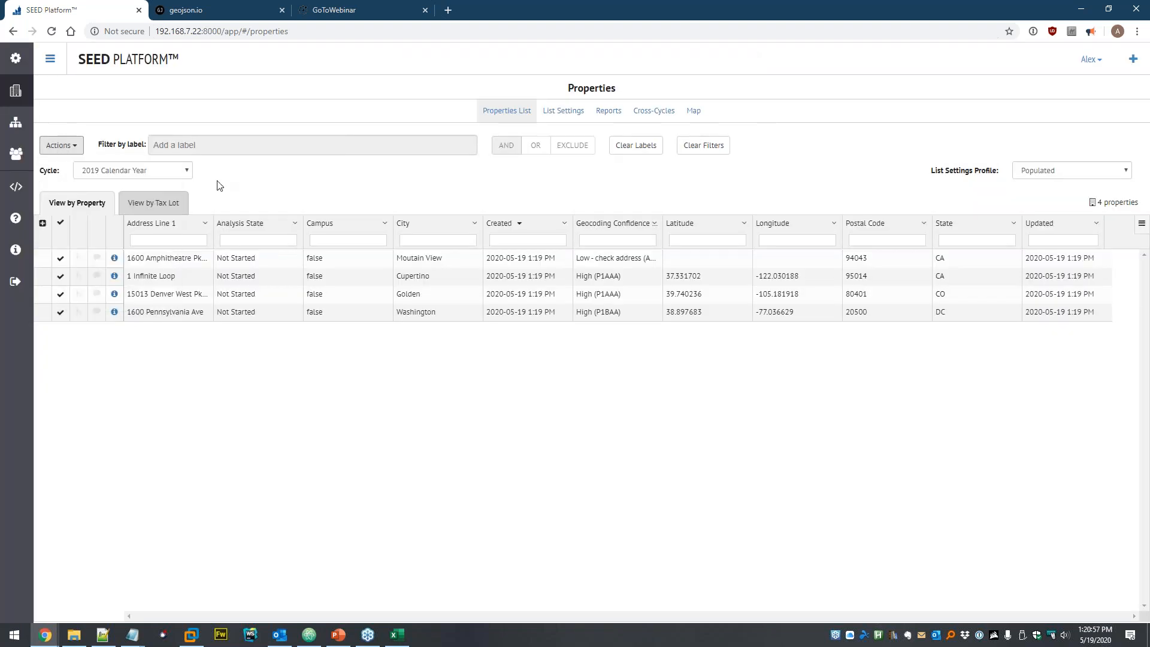
{"action": "left_click", "coordinate": [60, 145]}
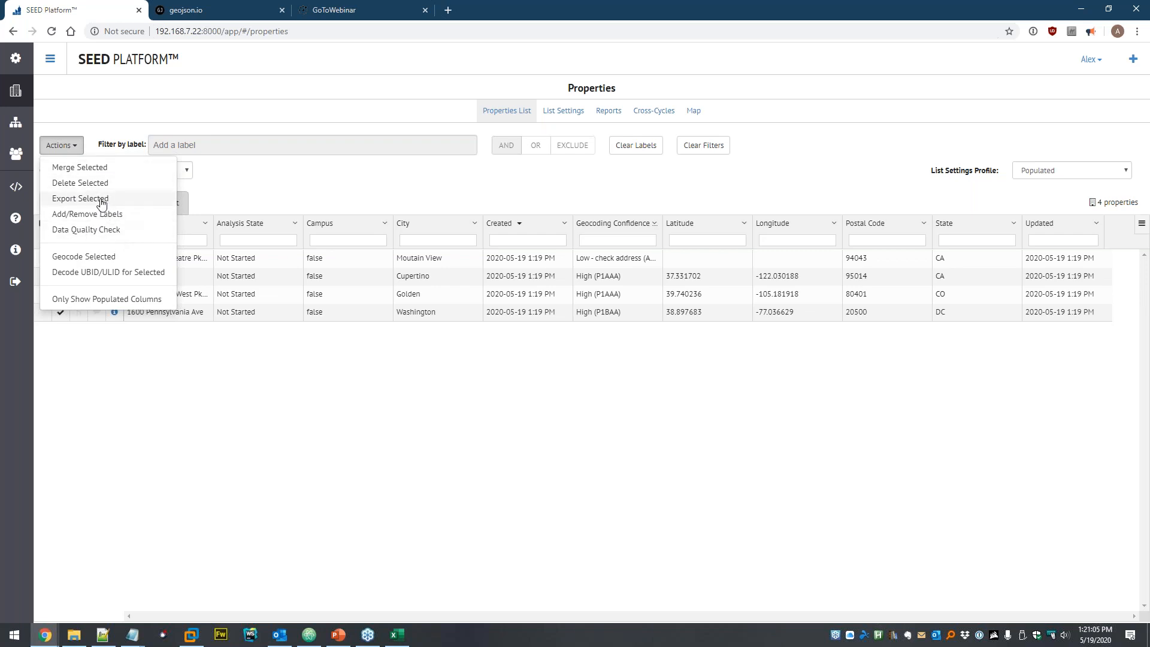
- Export the selected properties as GeoJSON named 'Output' and open Output.geojson in Atom
{"action": "left_click", "coordinate": [74, 203]}
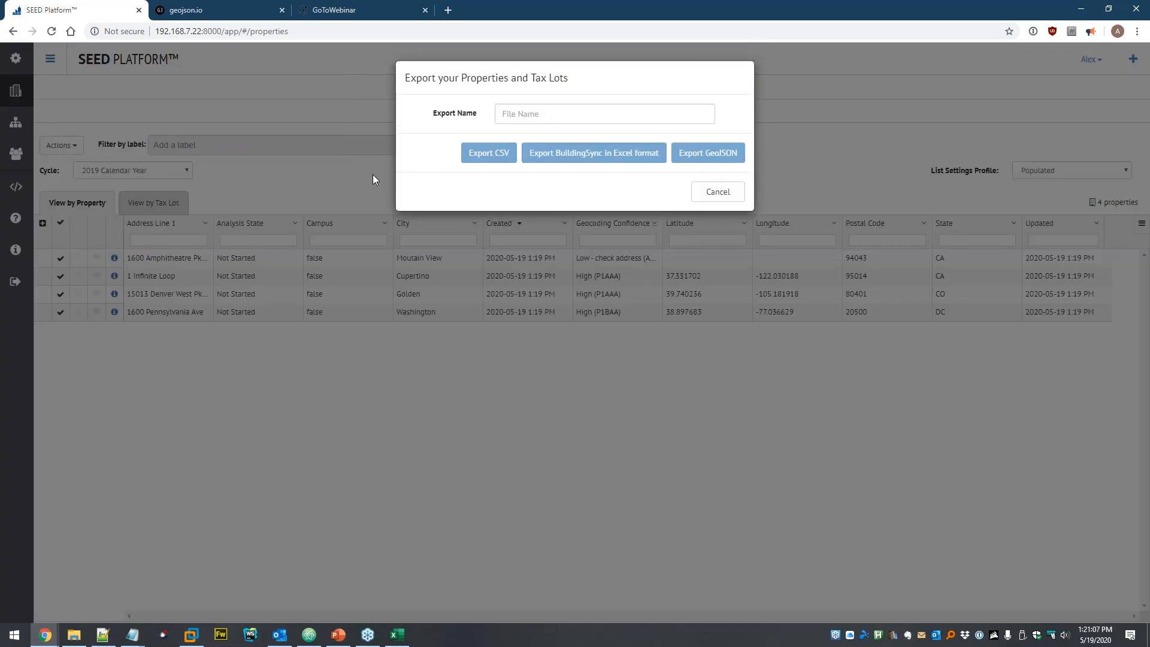
{"action": "left_click", "coordinate": [535, 114]}
{"action": "type", "text": "Output"}
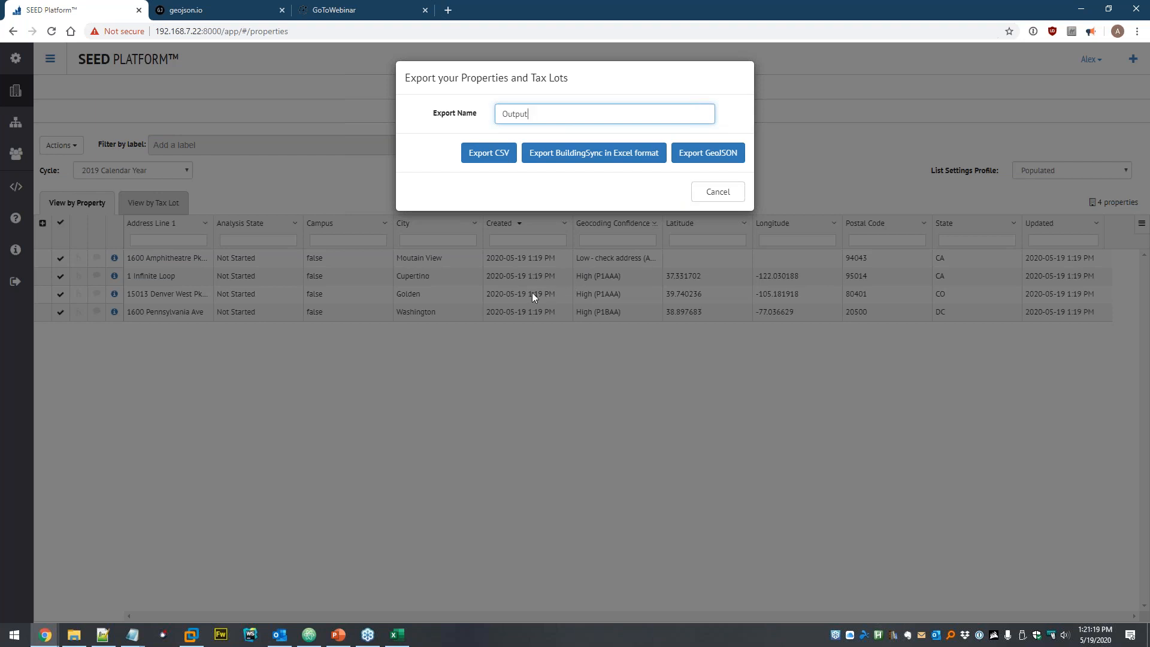
{"action": "left_click", "coordinate": [731, 154]}
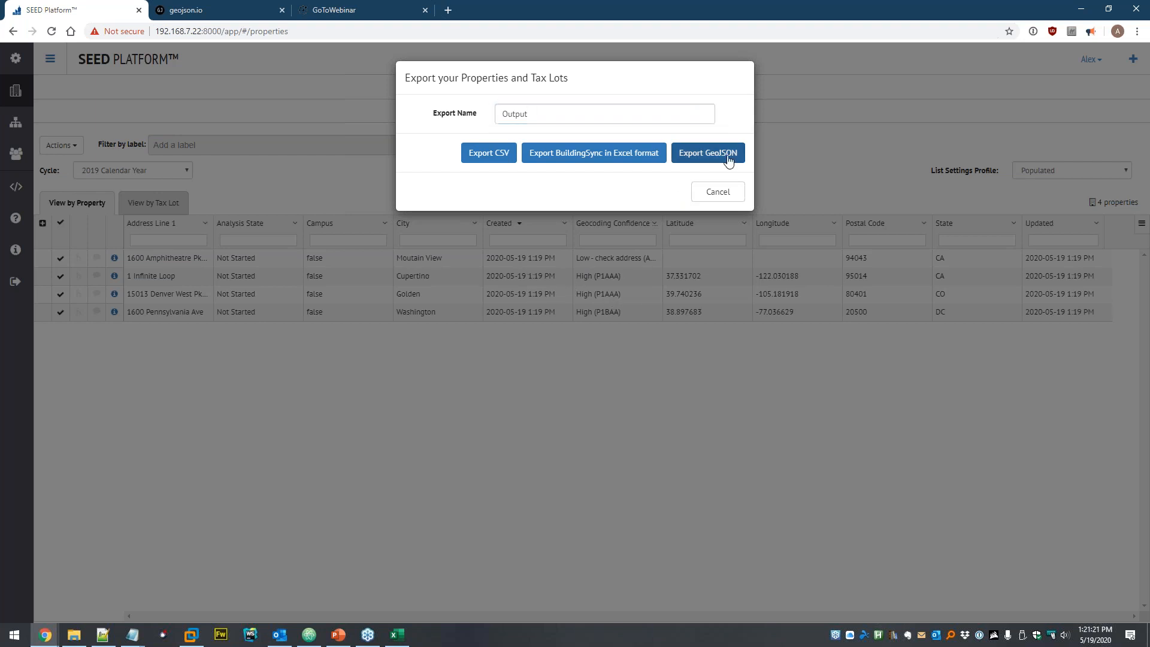
{"action": "left_click", "coordinate": [90, 609]}
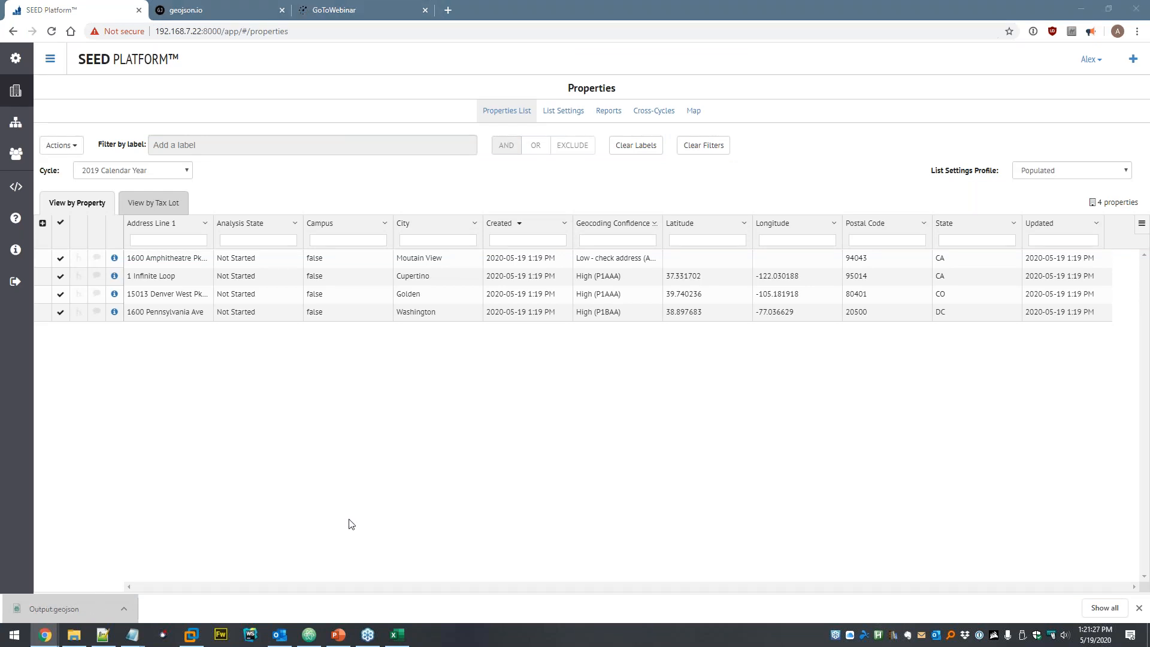
{"action": "left_click", "coordinate": [309, 634]}
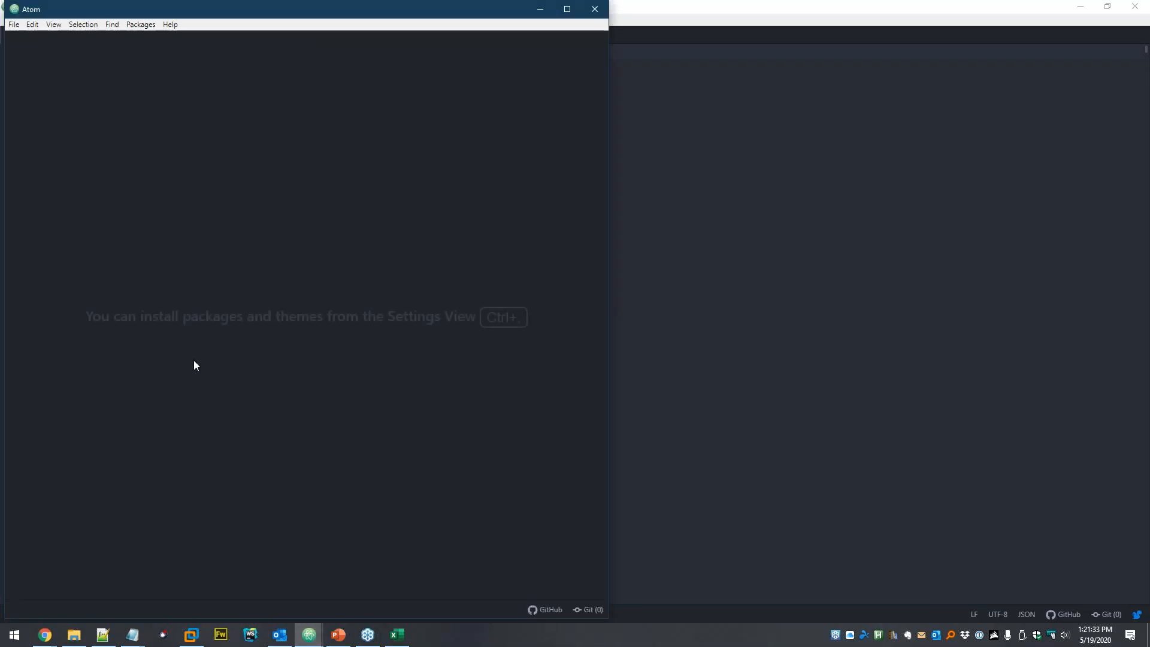
- Maximize the Output.geojson window, scroll through its property features, then close it
{"action": "left_click_drag", "start_coordinate": [274, 15], "coordinate": [423, 45]}
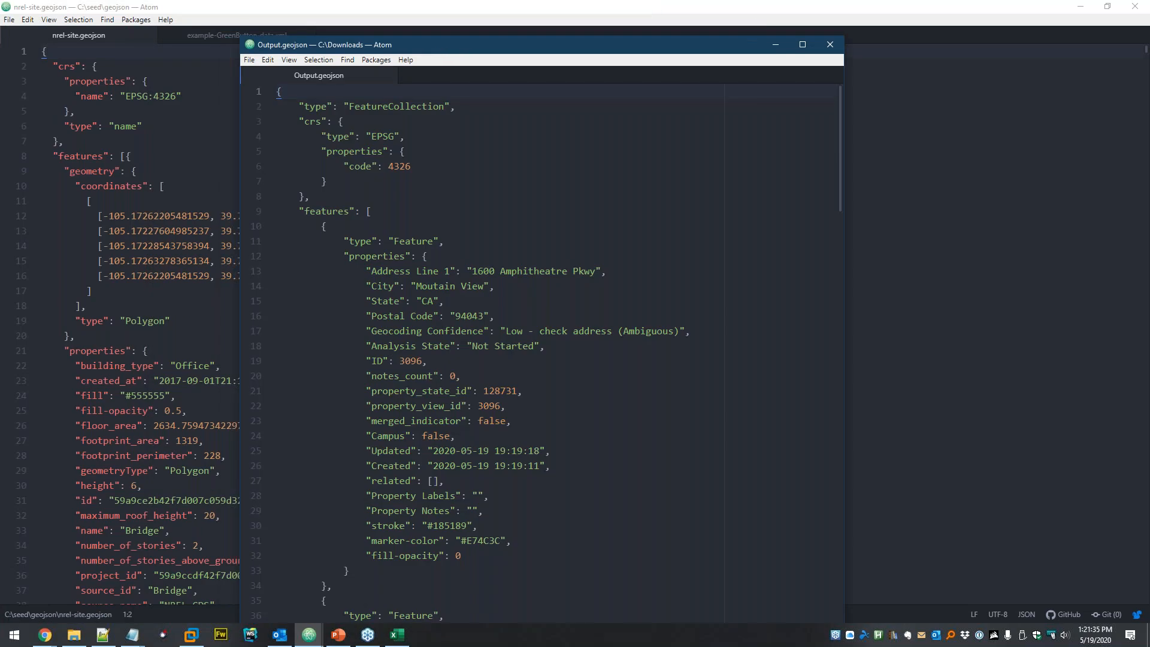
{"action": "key", "text": "super+Up"}
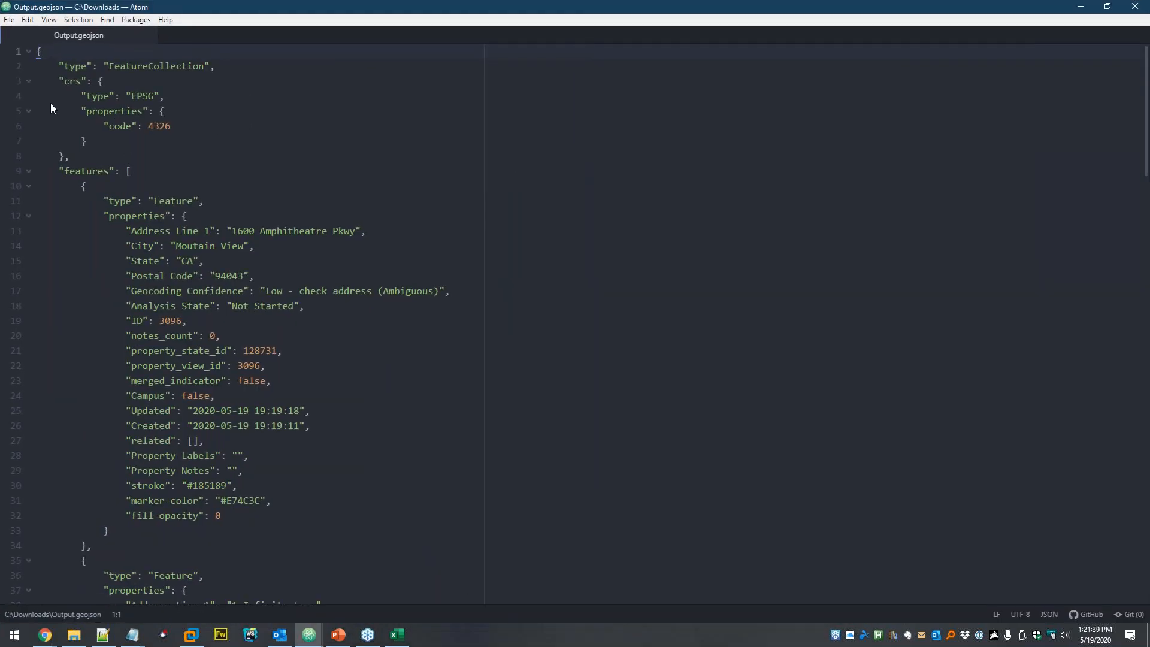
{"action": "scroll", "coordinate": [191, 269], "scroll_direction": "down", "scroll_amount": 20}
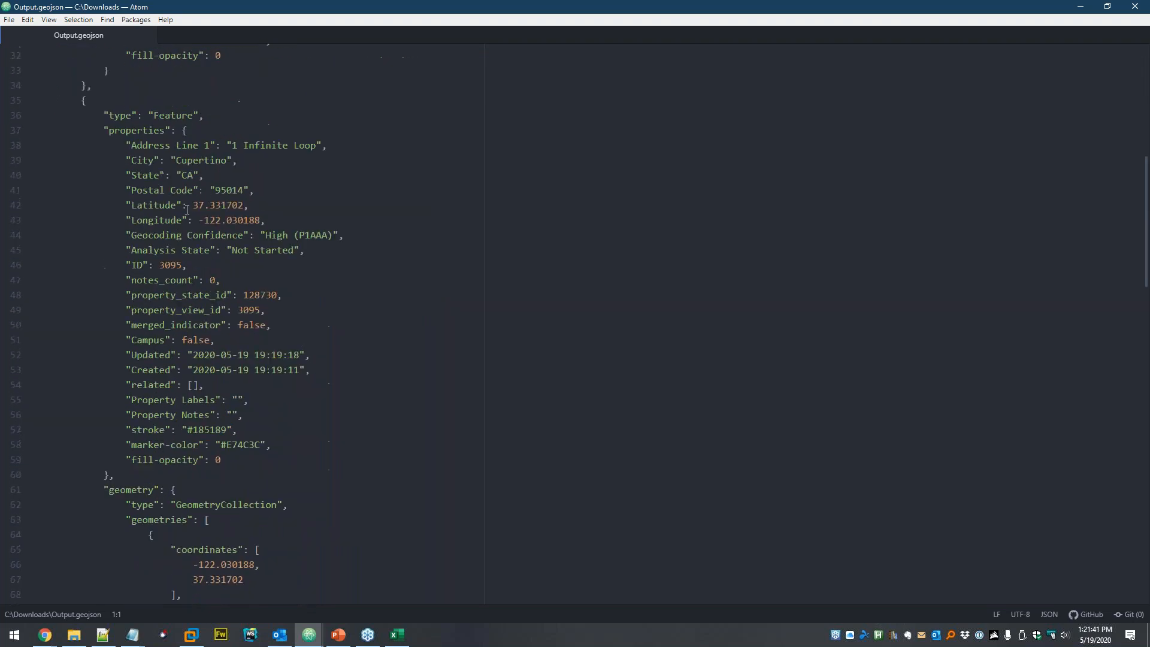
{"action": "scroll", "coordinate": [195, 209], "scroll_direction": "down", "scroll_amount": 15}
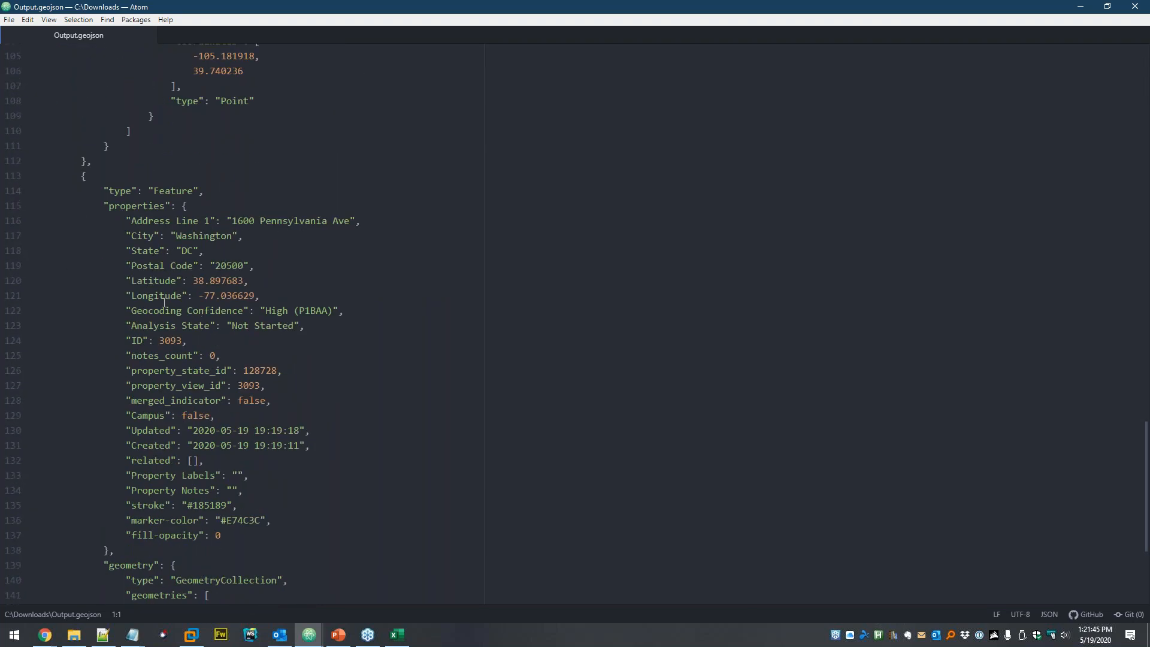
{"action": "scroll", "coordinate": [221, 282], "scroll_direction": "down", "scroll_amount": 3}
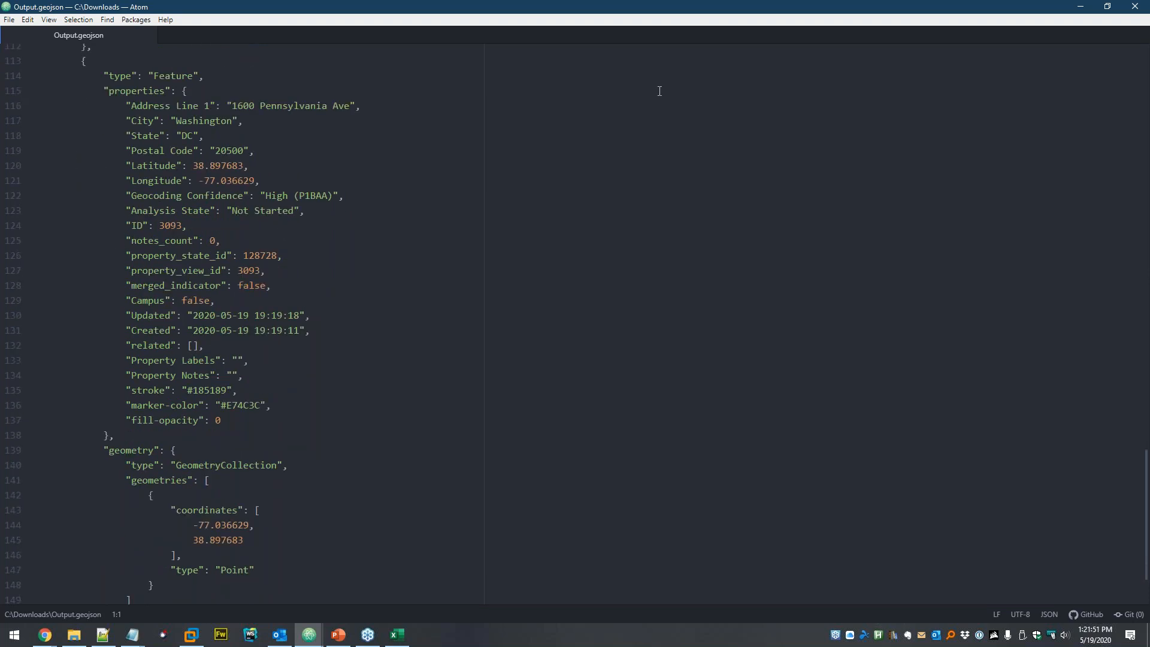
{"action": "left_click", "coordinate": [1135, 6]}
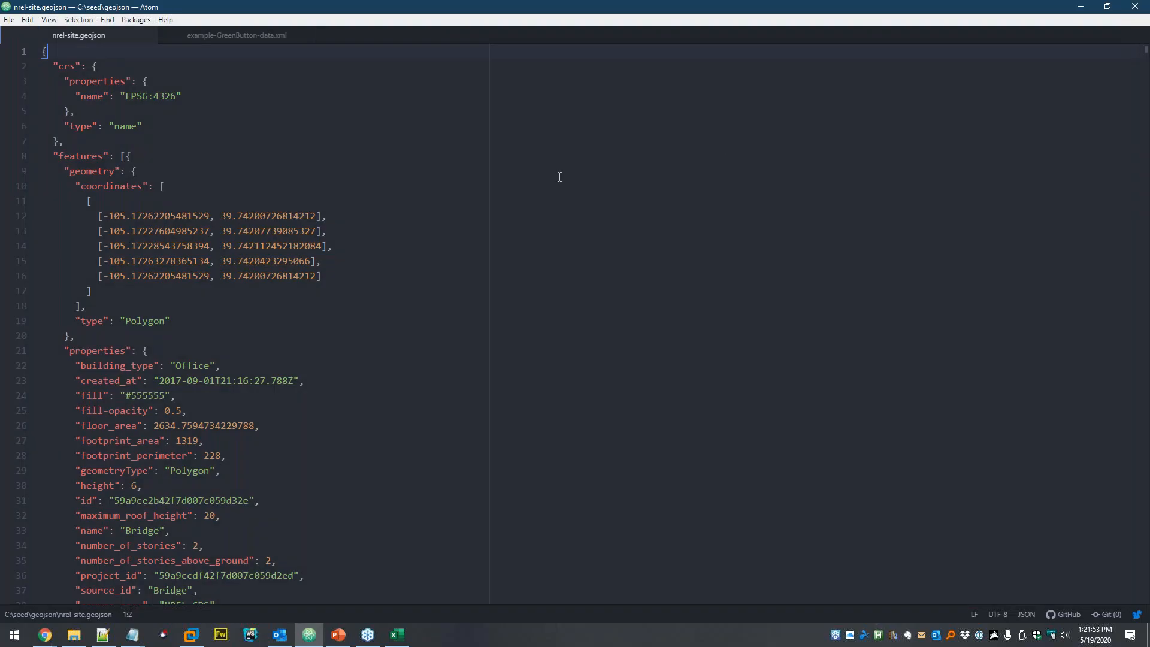
- Export the selected properties as a CSV named 'output' and open output.csv
{"action": "left_click", "coordinate": [1086, 6]}
{"action": "left_click", "coordinate": [61, 145]}
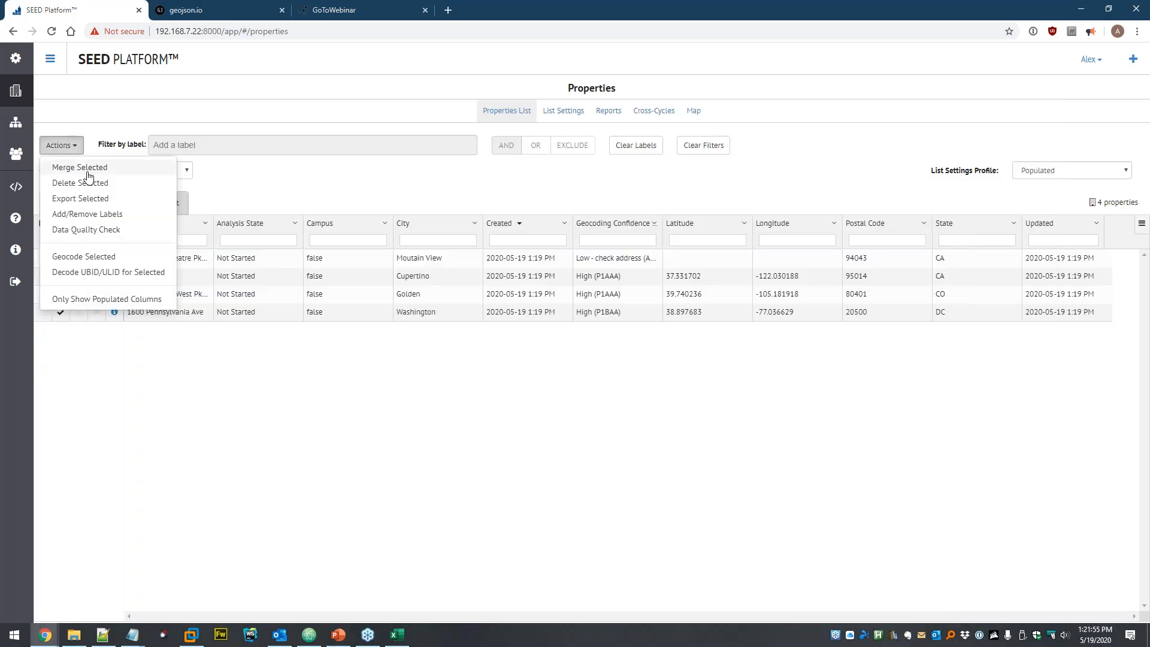
{"action": "left_click", "coordinate": [83, 200]}
{"action": "left_click", "coordinate": [531, 111]}
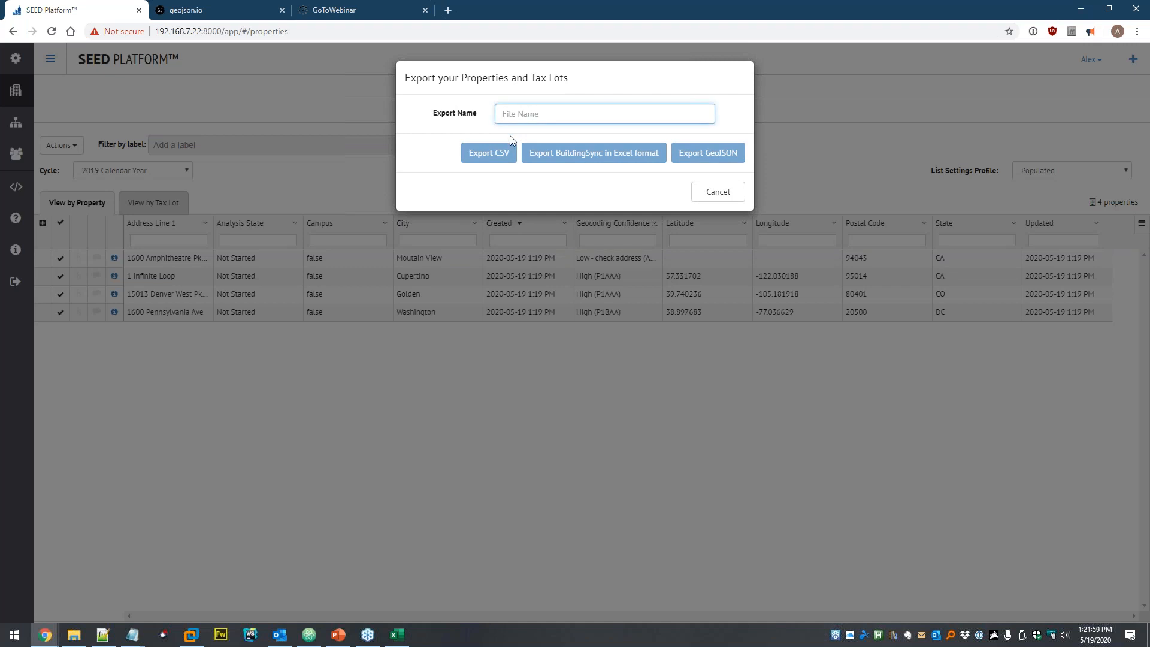
{"action": "type", "text": "output"}
{"action": "left_click", "coordinate": [497, 153]}
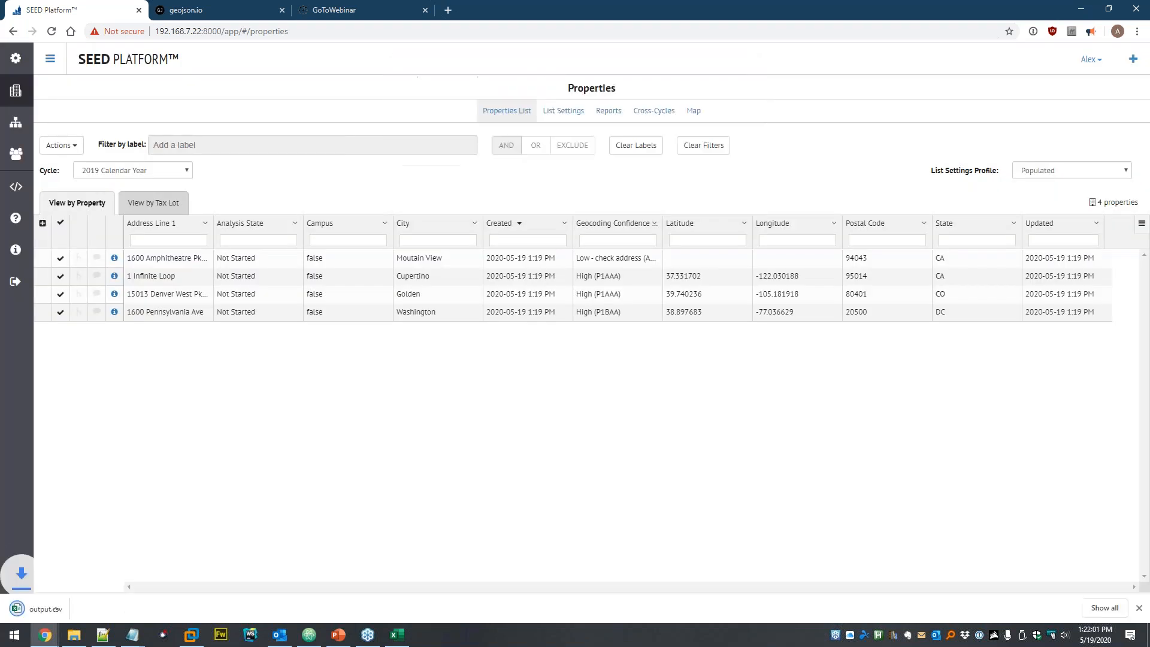
{"action": "left_click", "coordinate": [72, 608]}
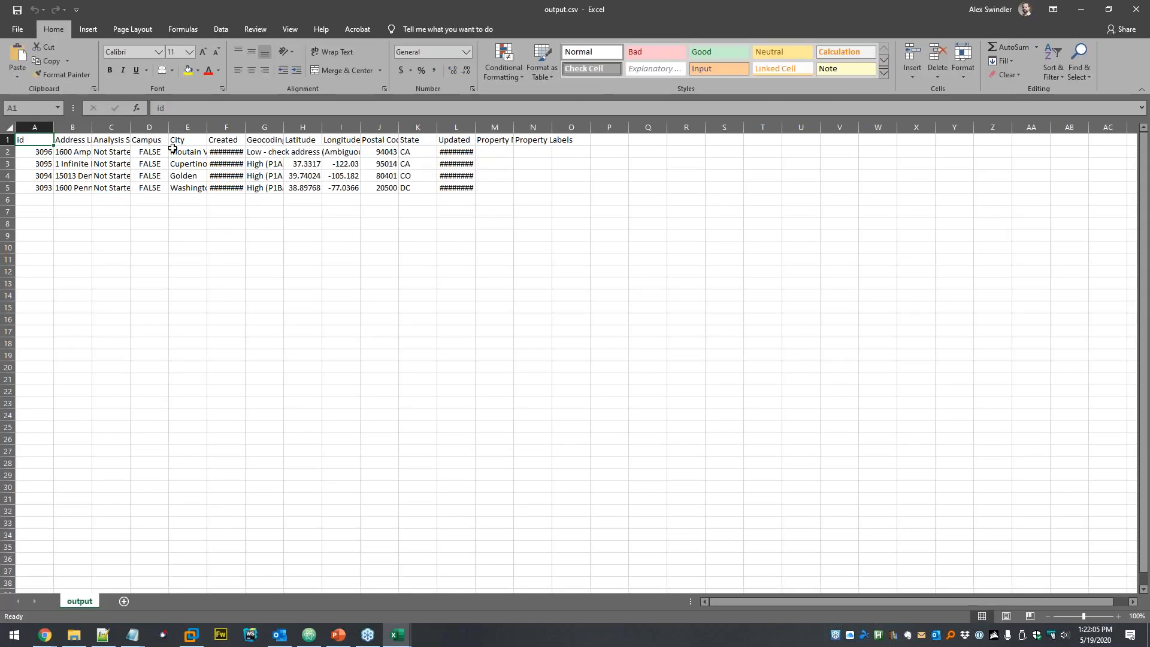
- Autofit columns F, L and M, check the Latitude/Longitude values, then close output.csv and Zip Codes
{"action": "double_click", "coordinate": [245, 130]}
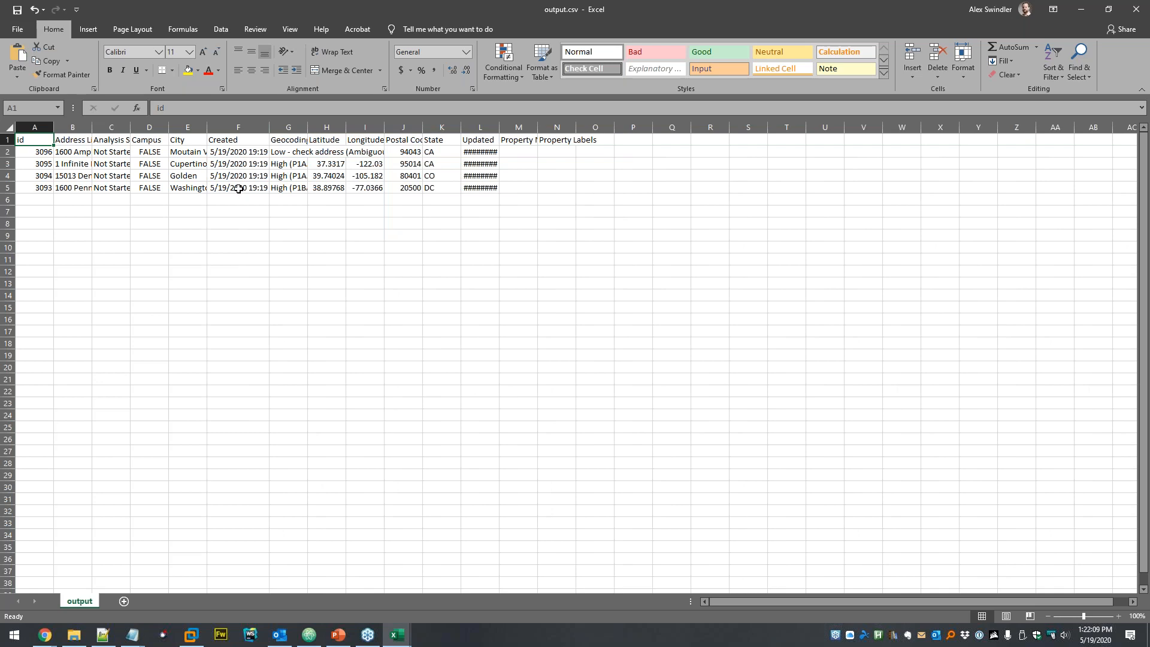
{"action": "double_click", "coordinate": [497, 126]}
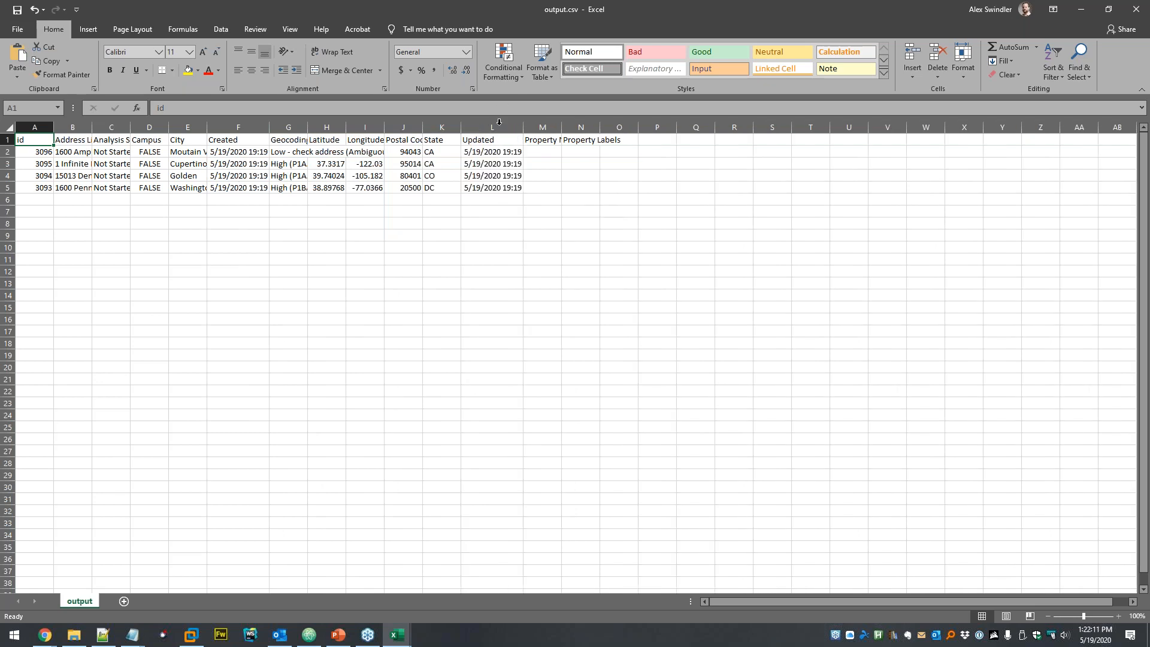
{"action": "left_click", "coordinate": [575, 150]}
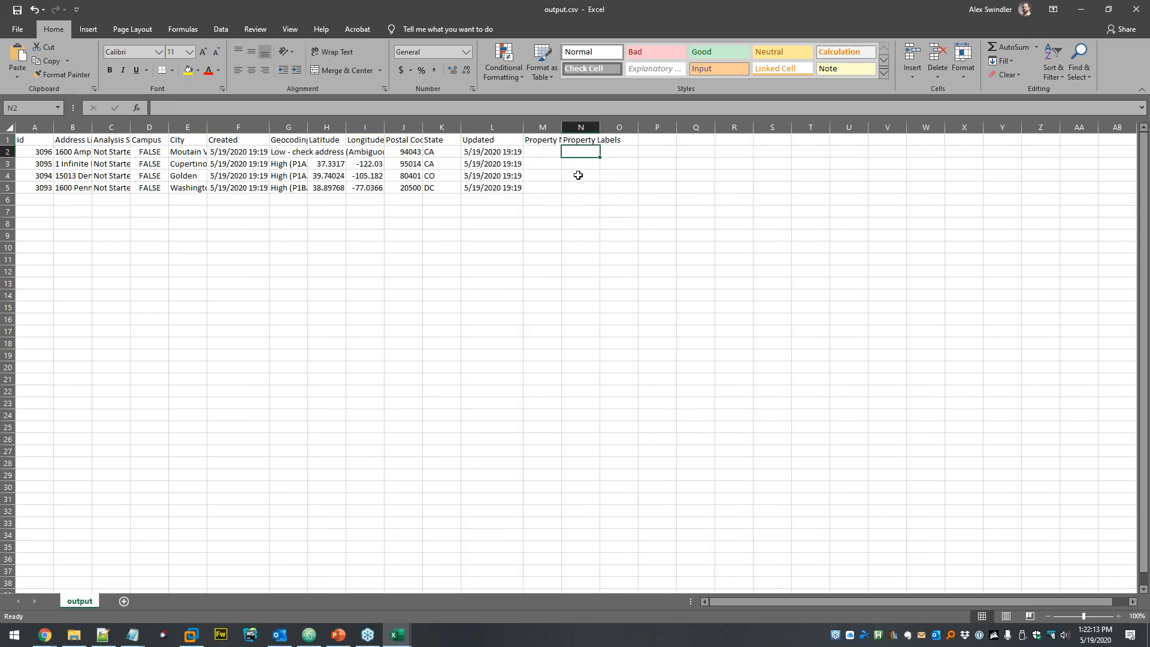
{"action": "double_click", "coordinate": [562, 127]}
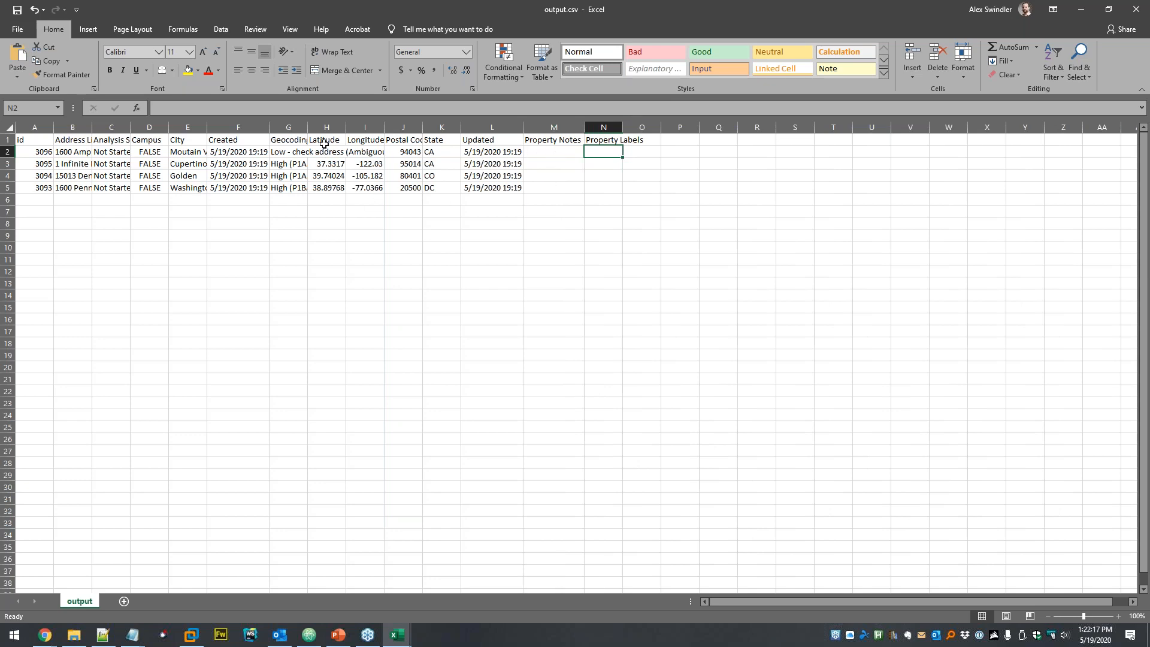
{"action": "left_click_drag", "start_coordinate": [326, 127], "coordinate": [365, 127]}
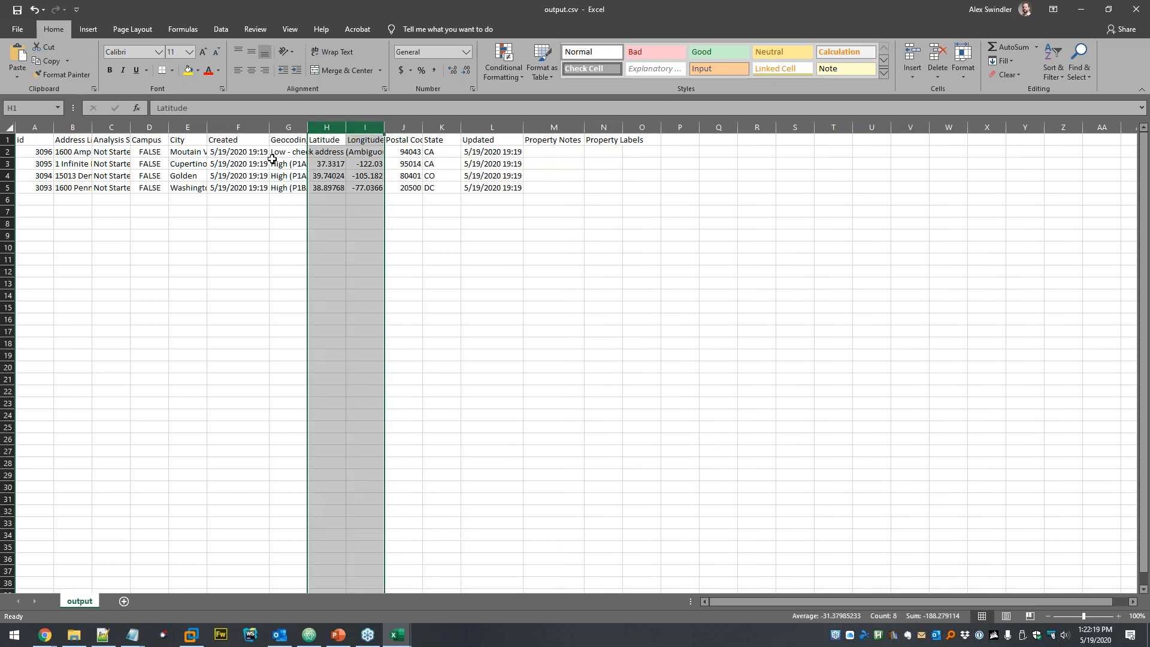
{"action": "left_click", "coordinate": [350, 166]}
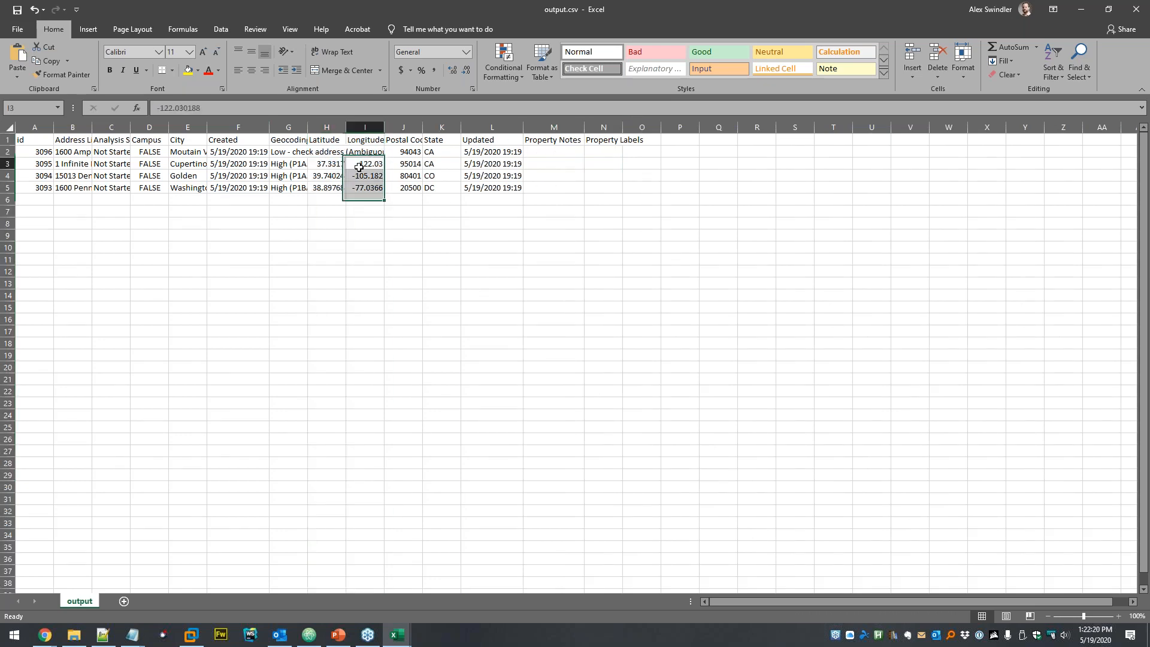
{"action": "left_click", "coordinate": [1136, 9]}
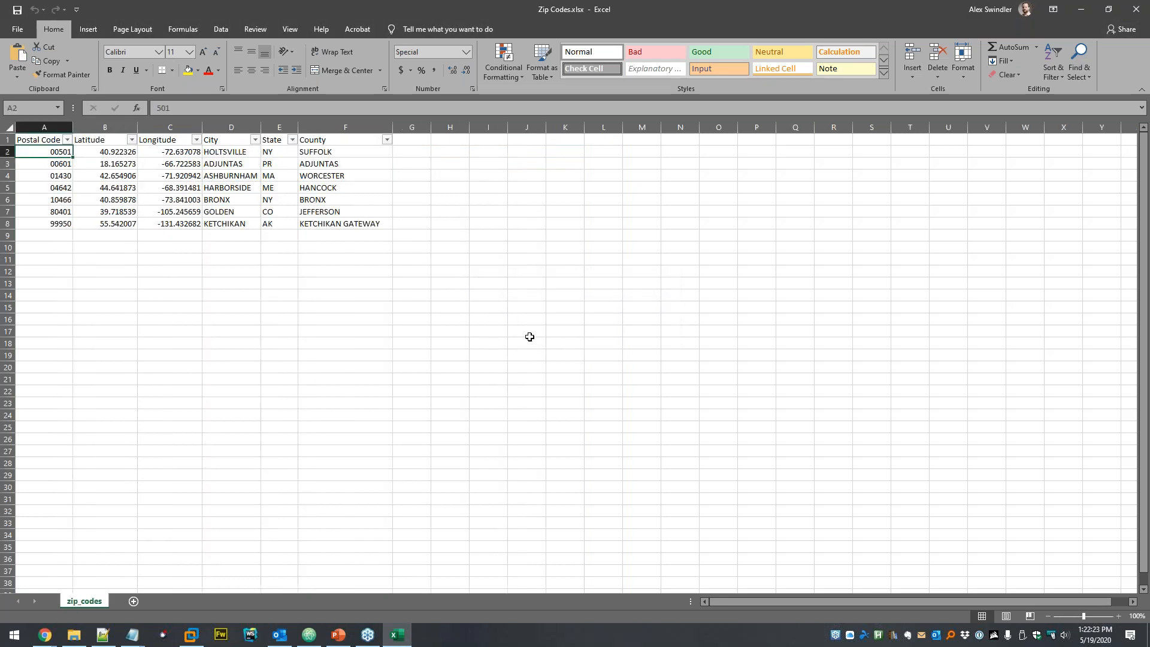
{"action": "left_click", "coordinate": [1136, 10]}
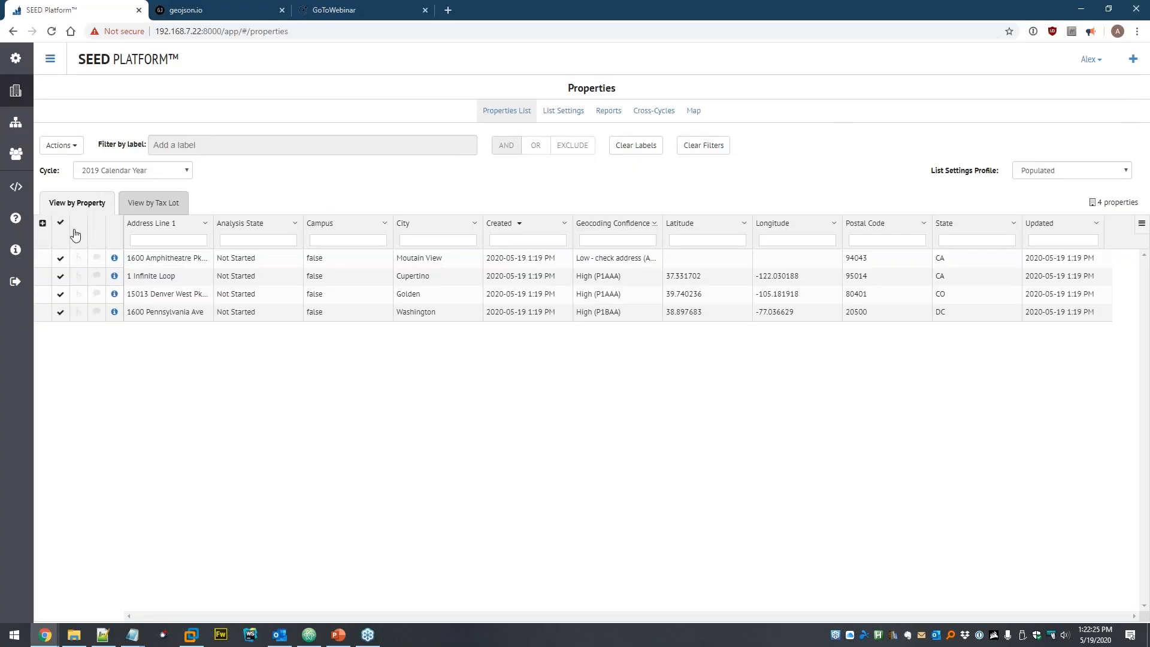
- Delete all four selected properties from the inventory
{"action": "left_click", "coordinate": [61, 145]}
{"action": "left_click", "coordinate": [75, 183]}
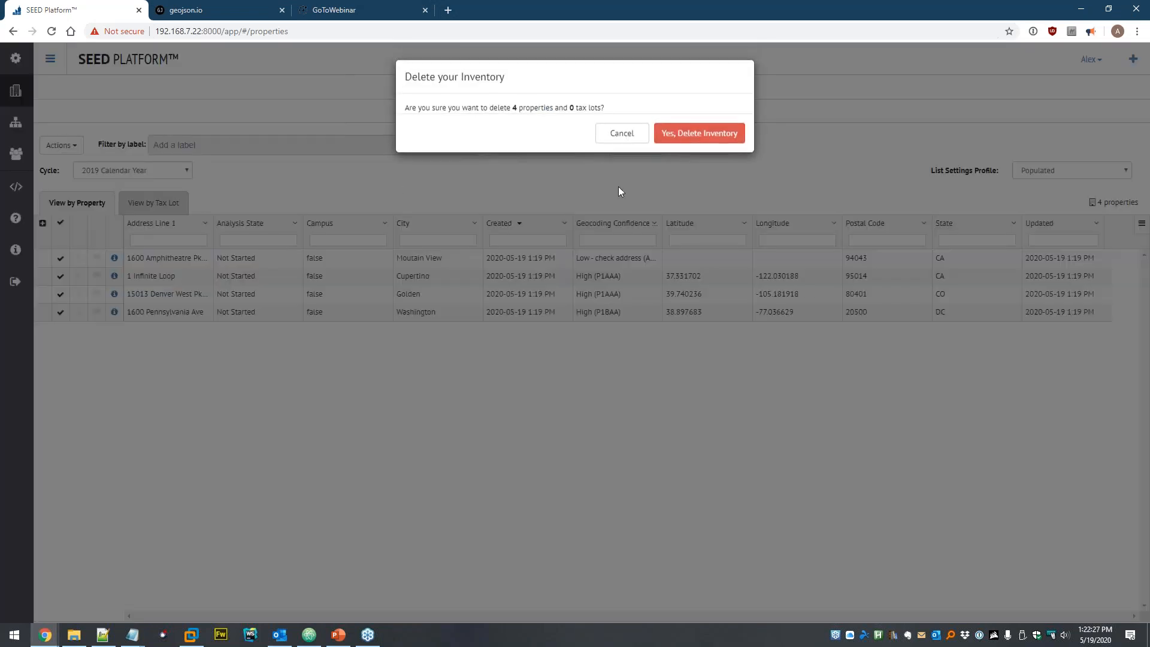
{"action": "left_click", "coordinate": [727, 133]}
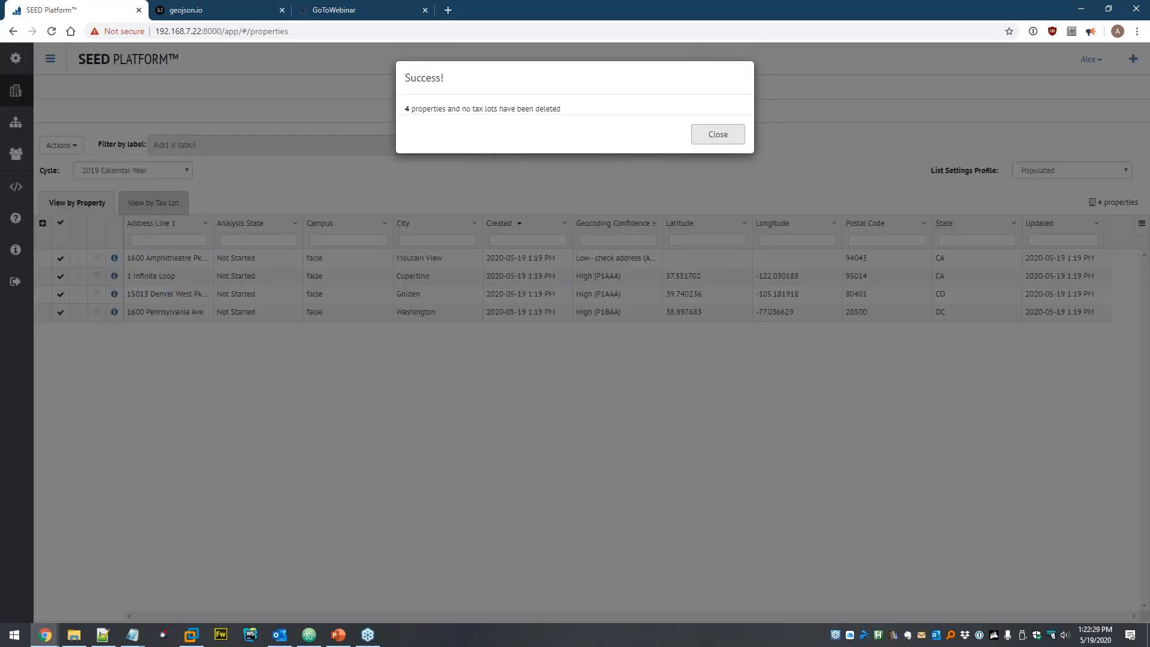
{"action": "left_click", "coordinate": [722, 138]}
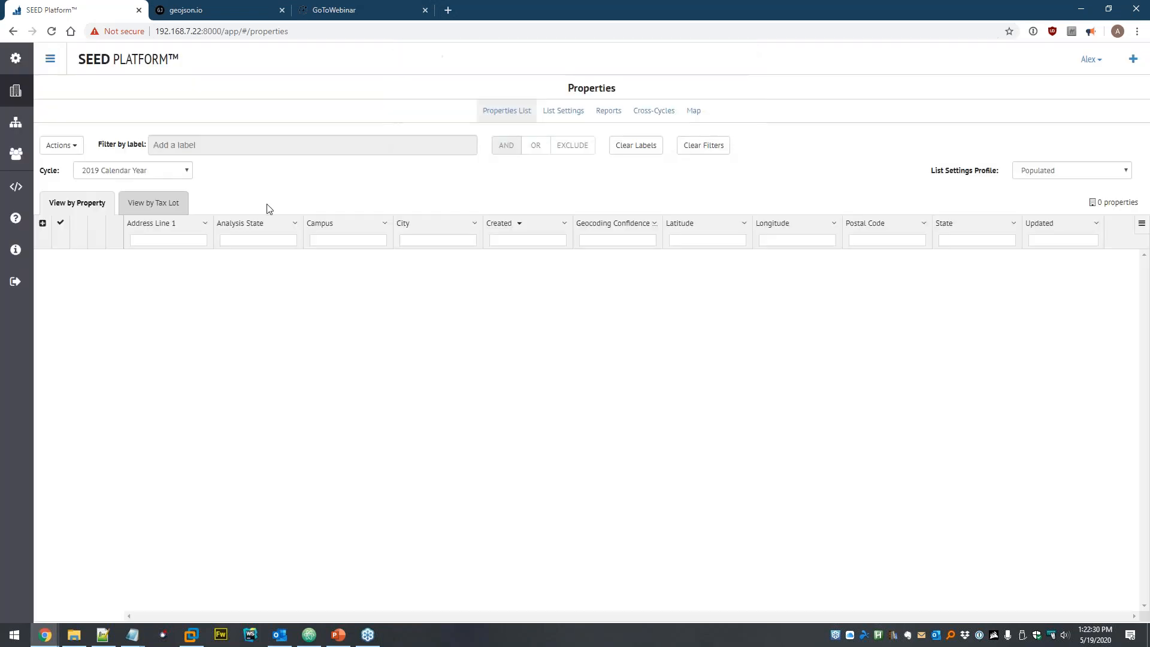
- Delete the Addresses.xlsx data file from the dataset
{"action": "left_click", "coordinate": [15, 122]}
{"action": "left_click", "coordinate": [50, 132]}
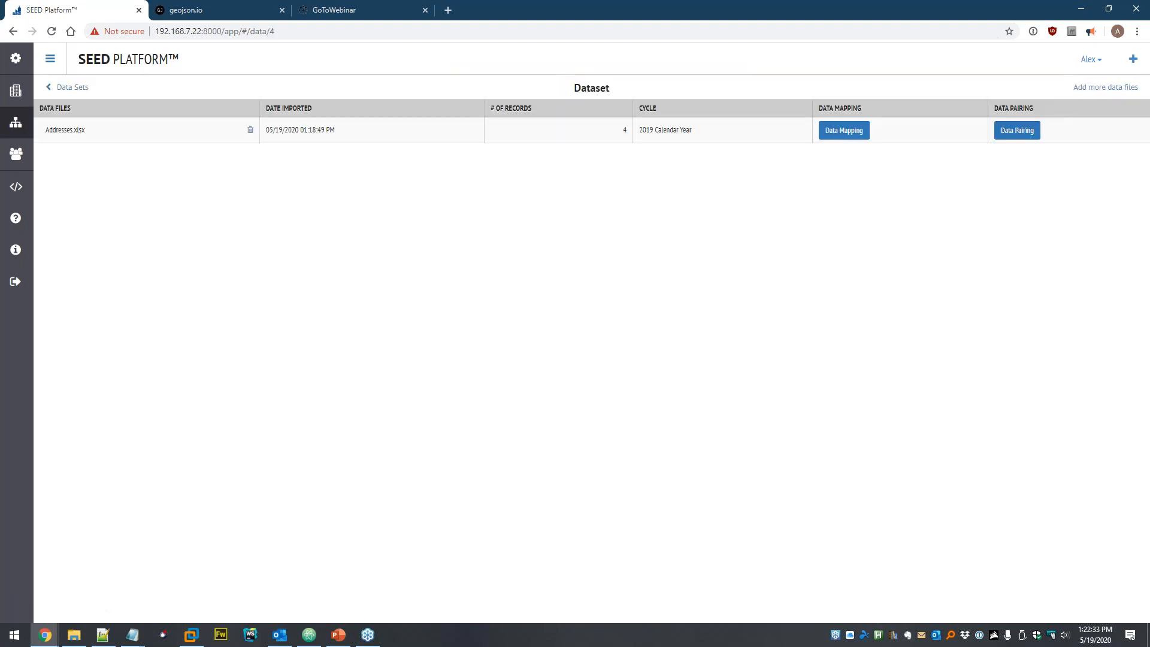
{"action": "left_click", "coordinate": [250, 130]}
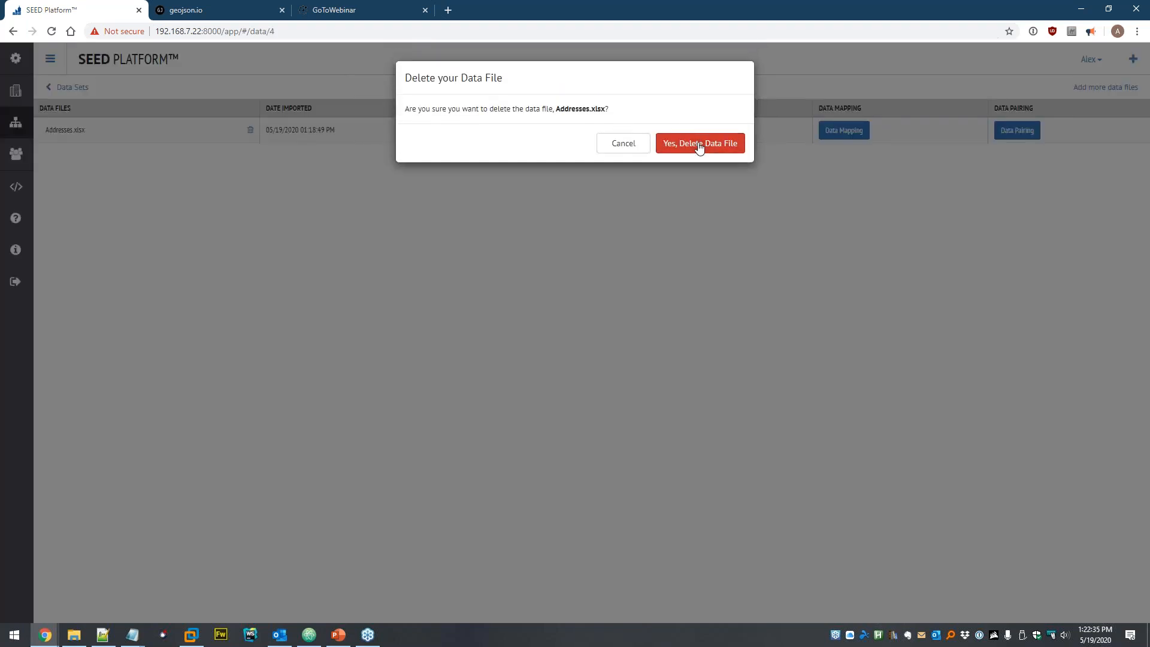
{"action": "left_click", "coordinate": [701, 139]}
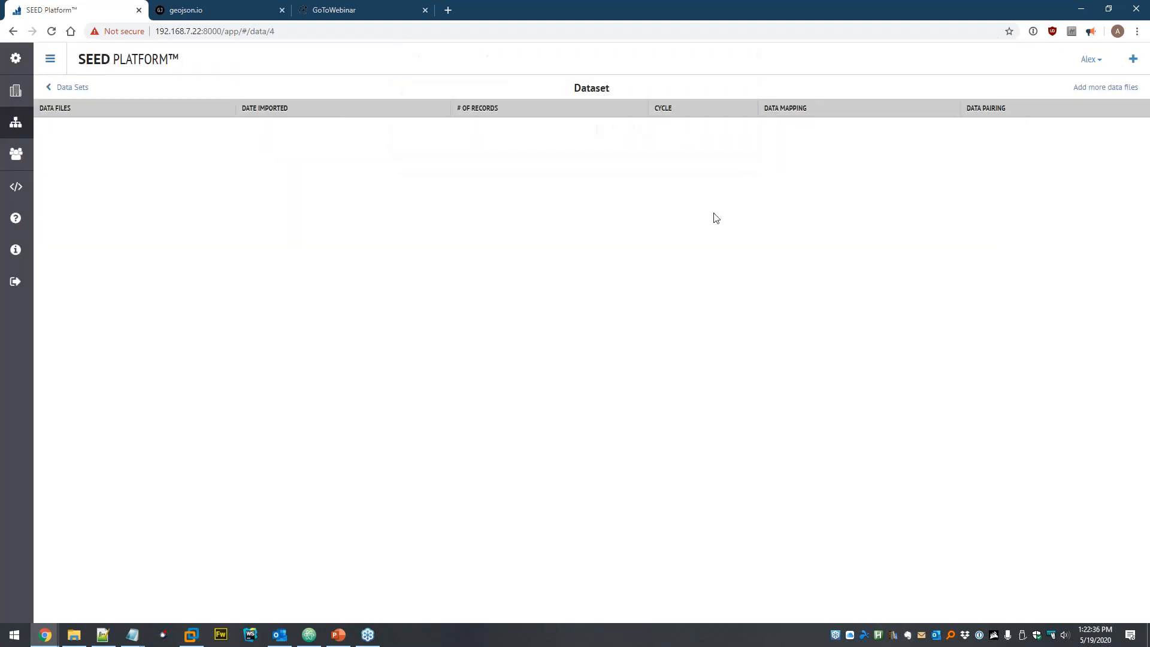
- Start a Portfolio Manager data import and paste in the account username and password
{"action": "left_click", "coordinate": [1101, 89]}
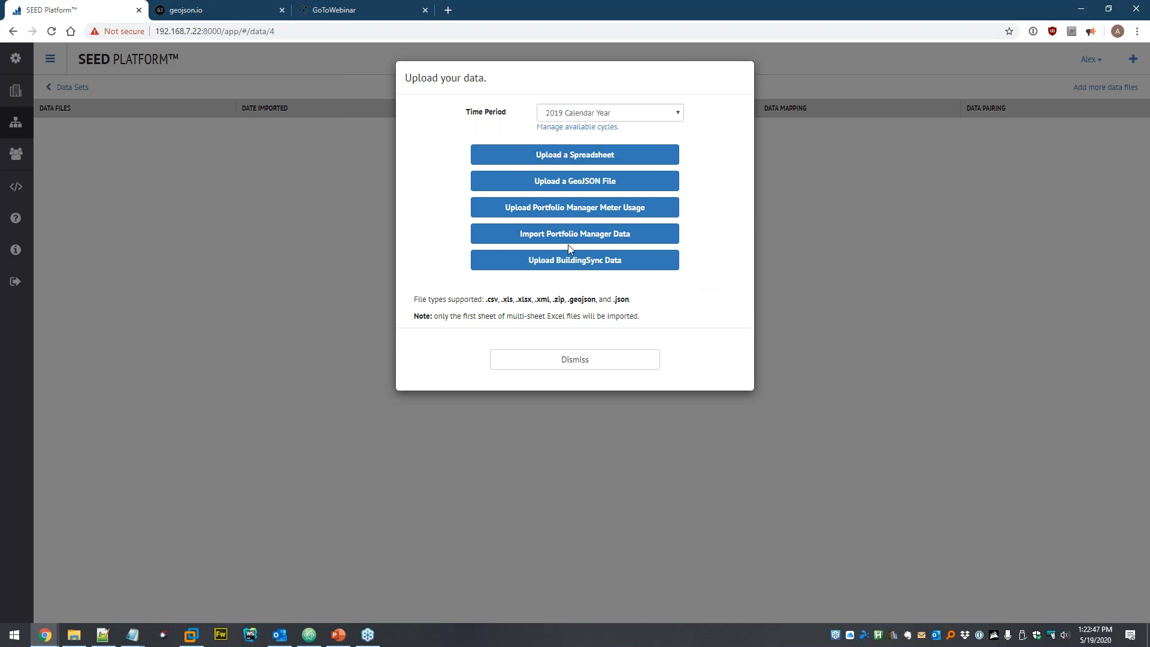
{"action": "left_click", "coordinate": [502, 240]}
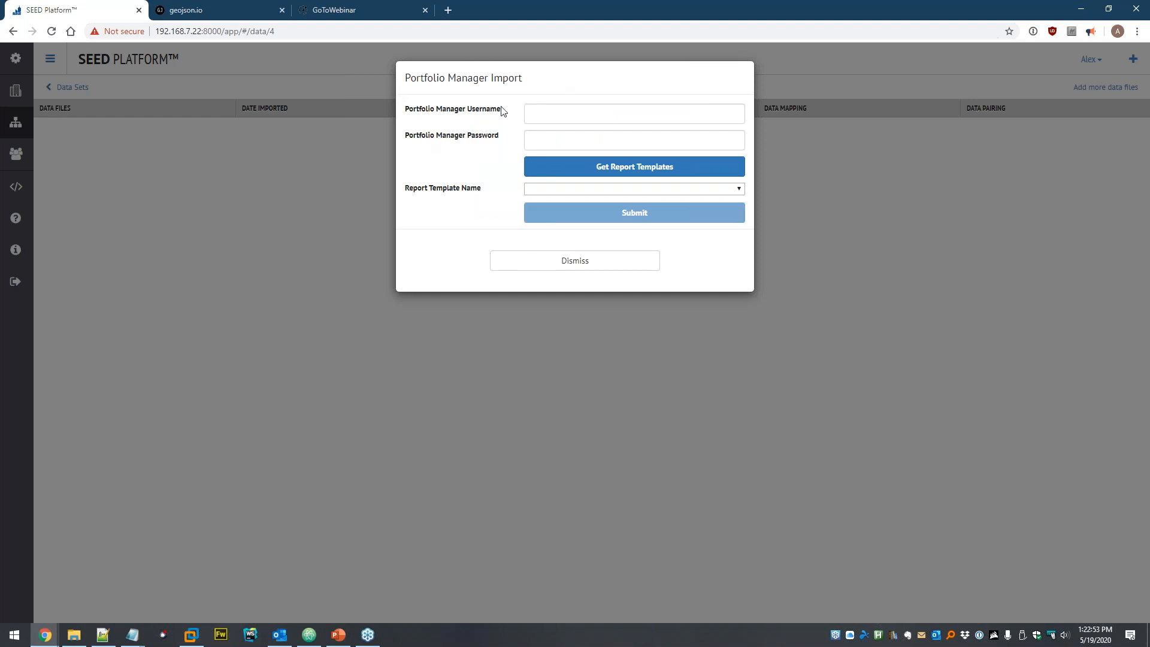
{"action": "left_click", "coordinate": [577, 113]}
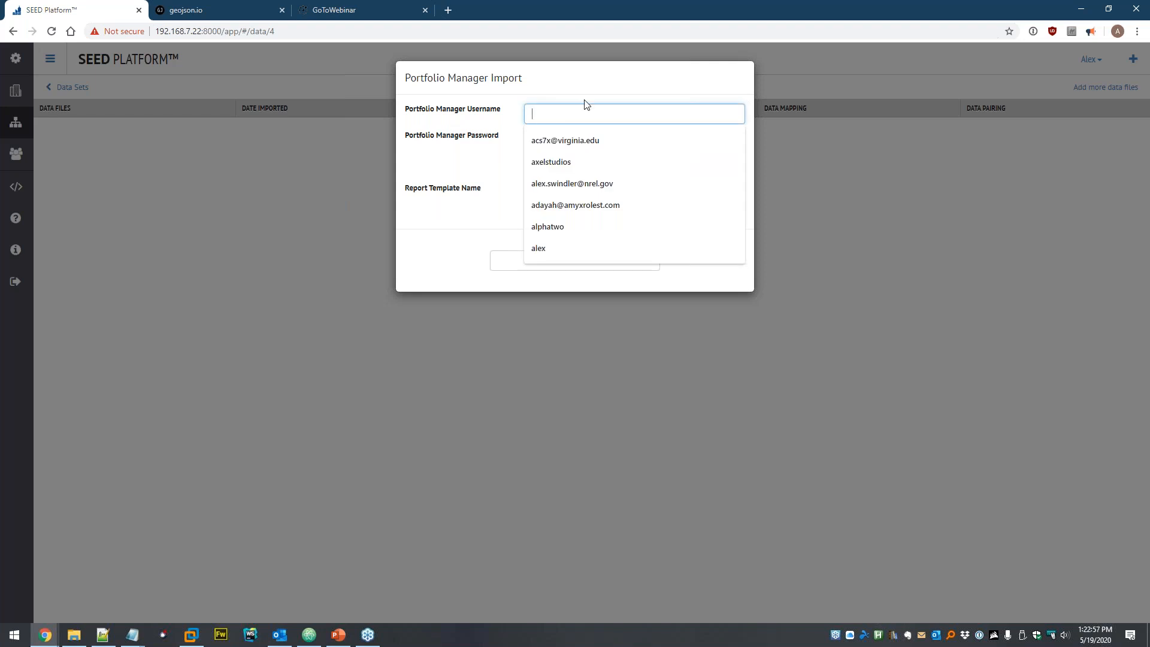
{"action": "type", "text": "SEED_City_Test"}
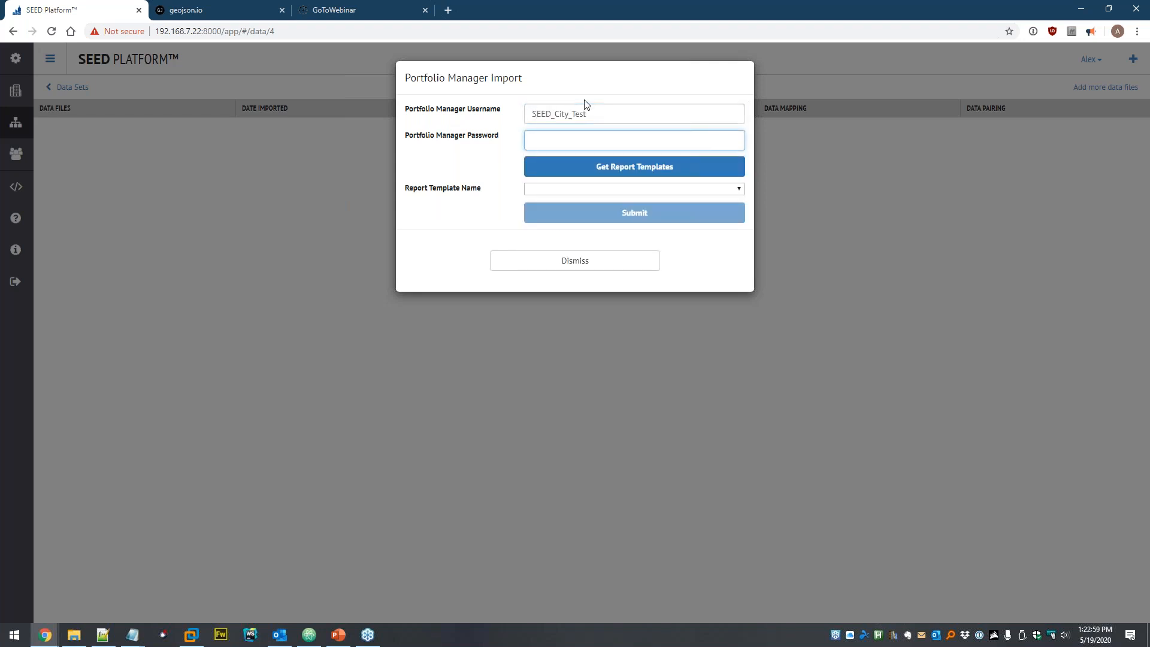
{"action": "key", "text": "ctrl+v"}
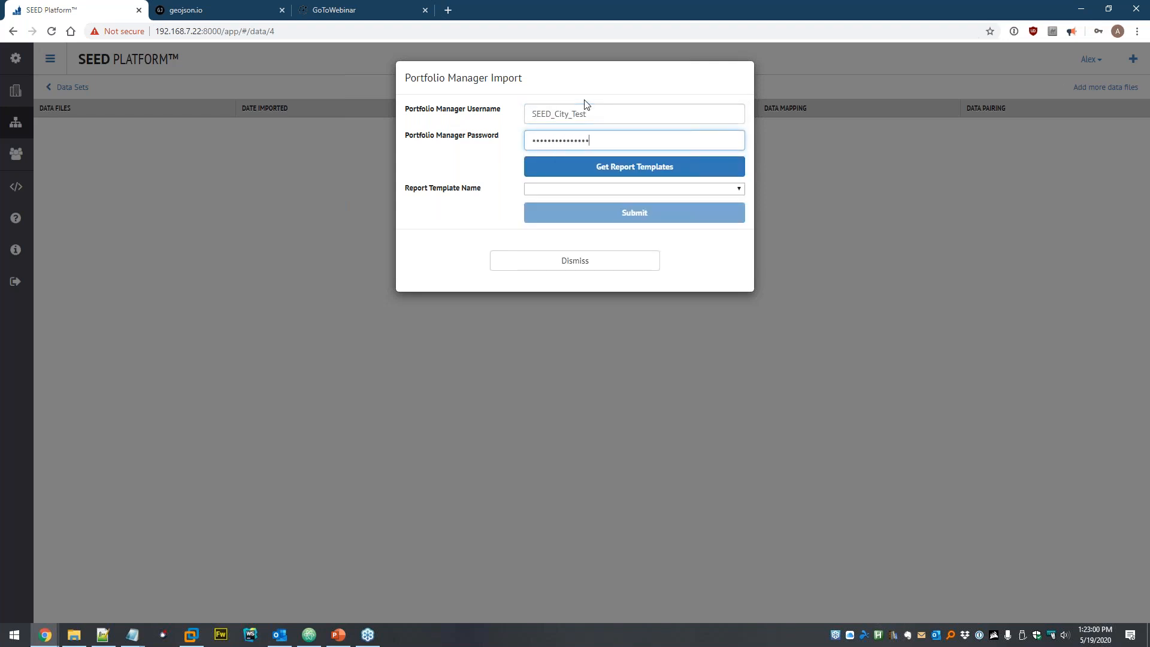
- Choose the SEED City Benchmarking Report template and submit the import
{"action": "left_click", "coordinate": [572, 172]}
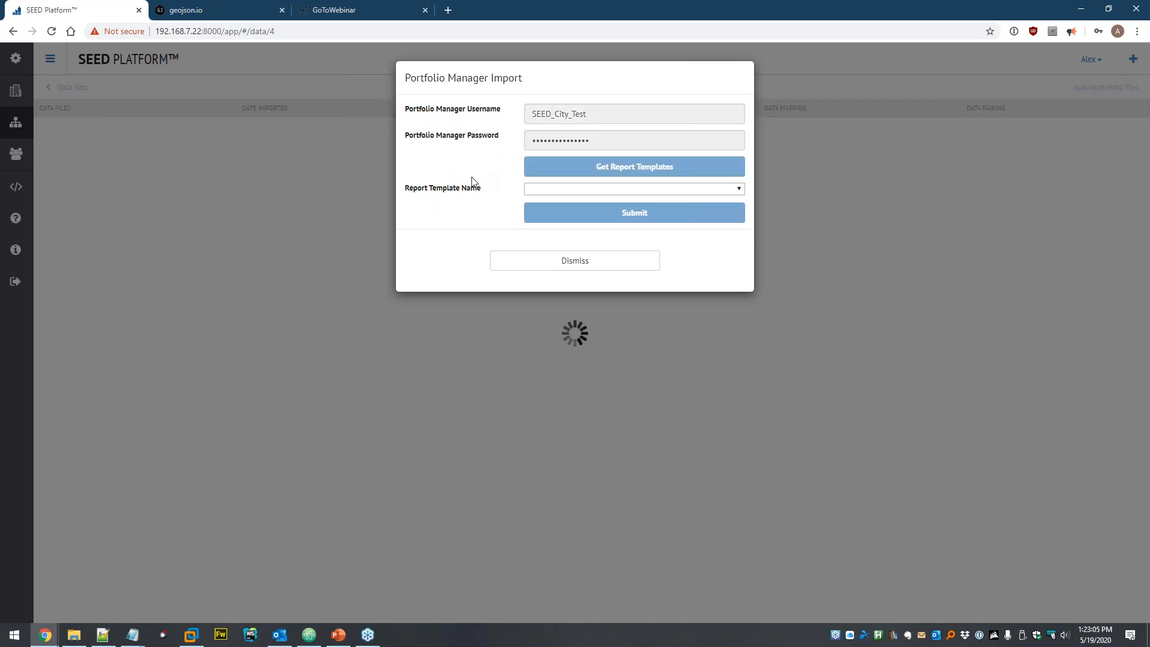
{"action": "left_click", "coordinate": [551, 189]}
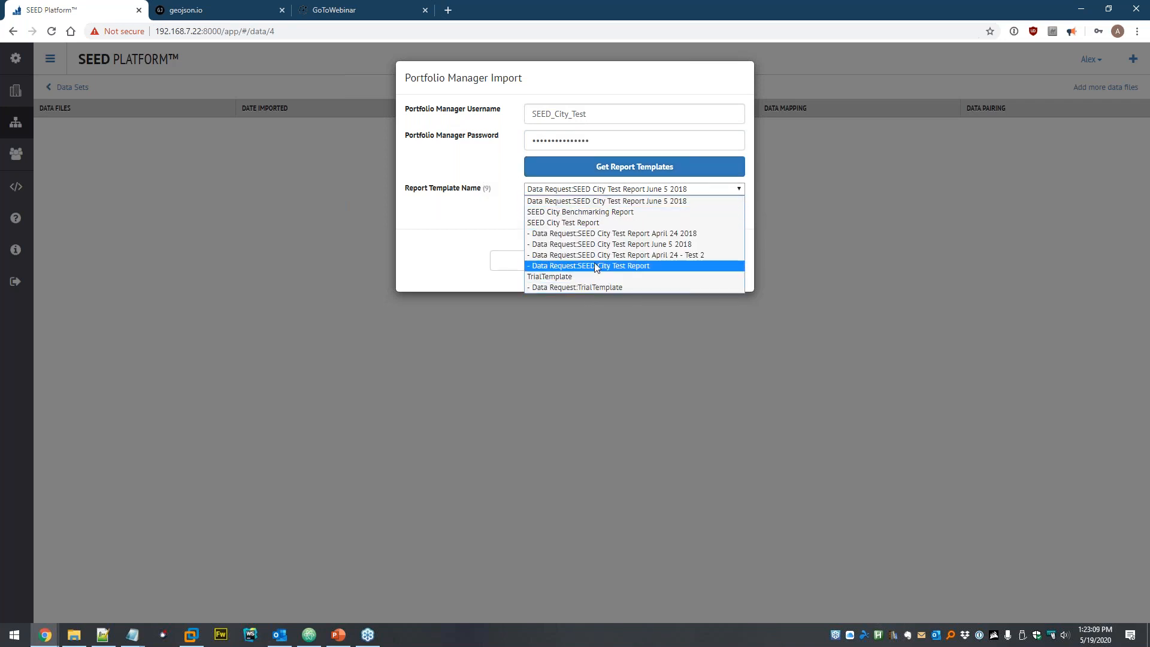
{"action": "left_click", "coordinate": [633, 213]}
{"action": "left_click", "coordinate": [648, 217]}
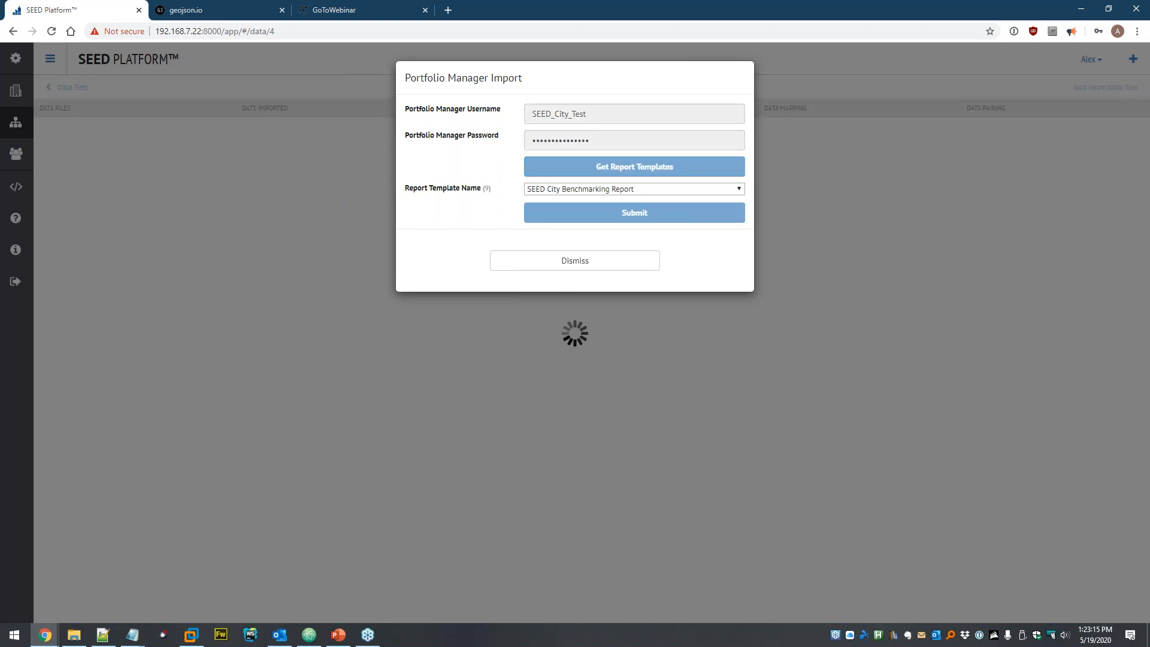
{"action": "left_click", "coordinate": [908, 222]}
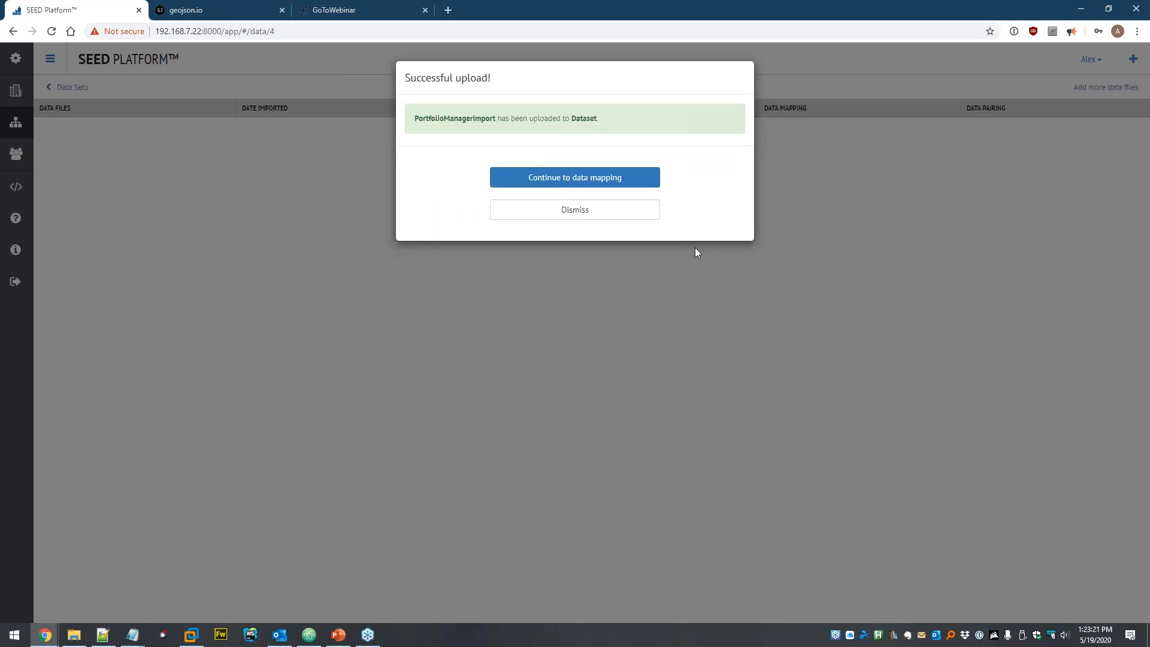
- Apply the Portfolio Manager Defaults mapping preset and copy all data file headers into SEED headers
{"action": "left_click", "coordinate": [560, 183]}
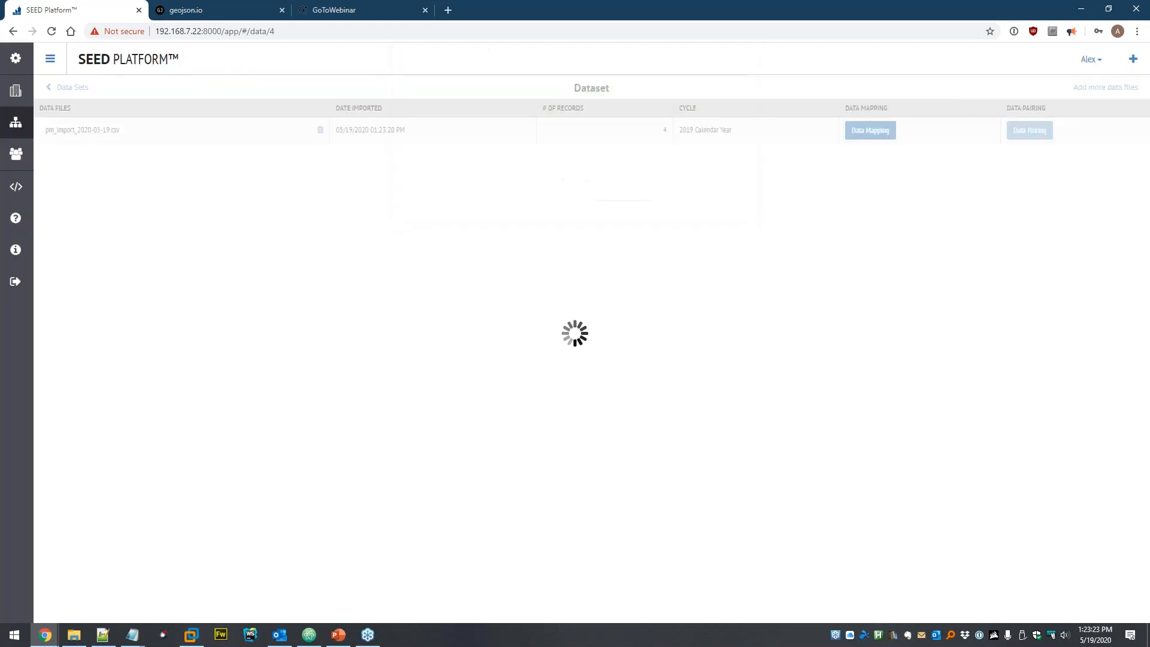
{"action": "scroll", "coordinate": [531, 217], "scroll_direction": "down", "scroll_amount": 4}
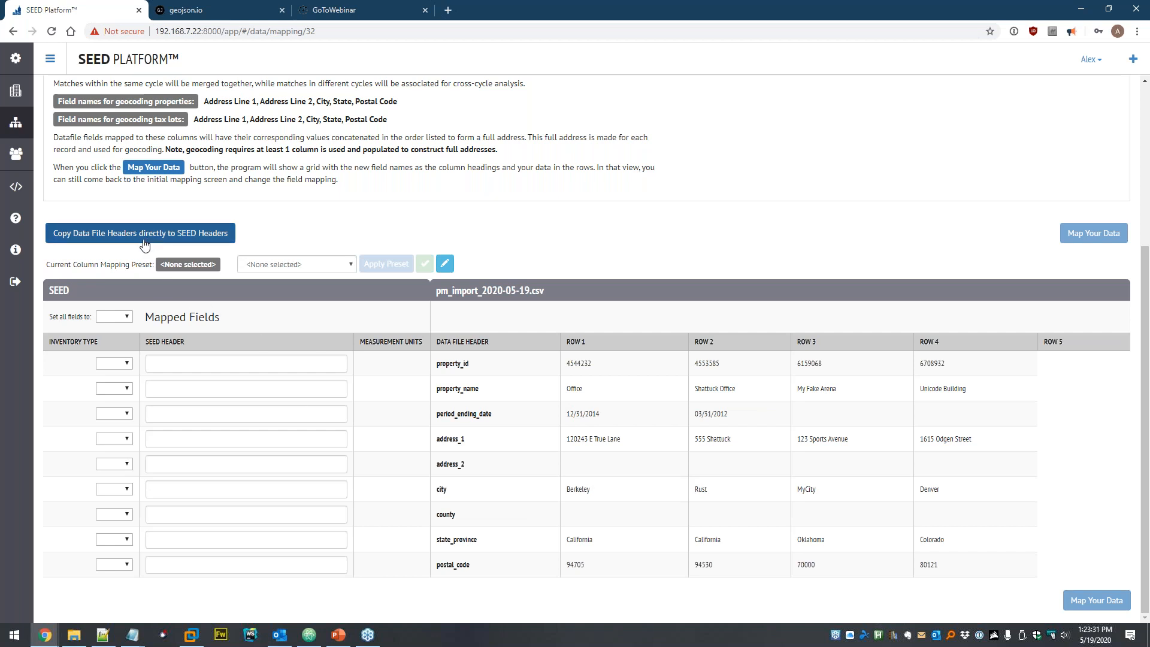
{"action": "left_click", "coordinate": [281, 265]}
{"action": "left_click", "coordinate": [290, 290]}
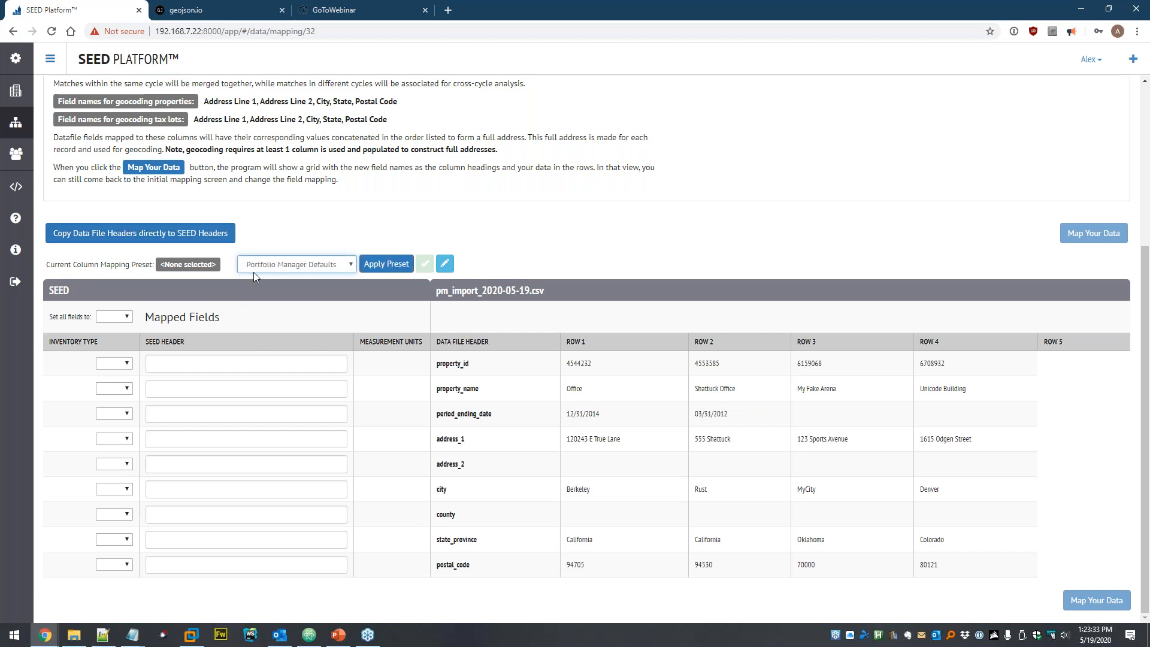
{"action": "left_click", "coordinate": [385, 264]}
{"action": "scroll", "coordinate": [231, 377], "scroll_direction": "down", "scroll_amount": 1}
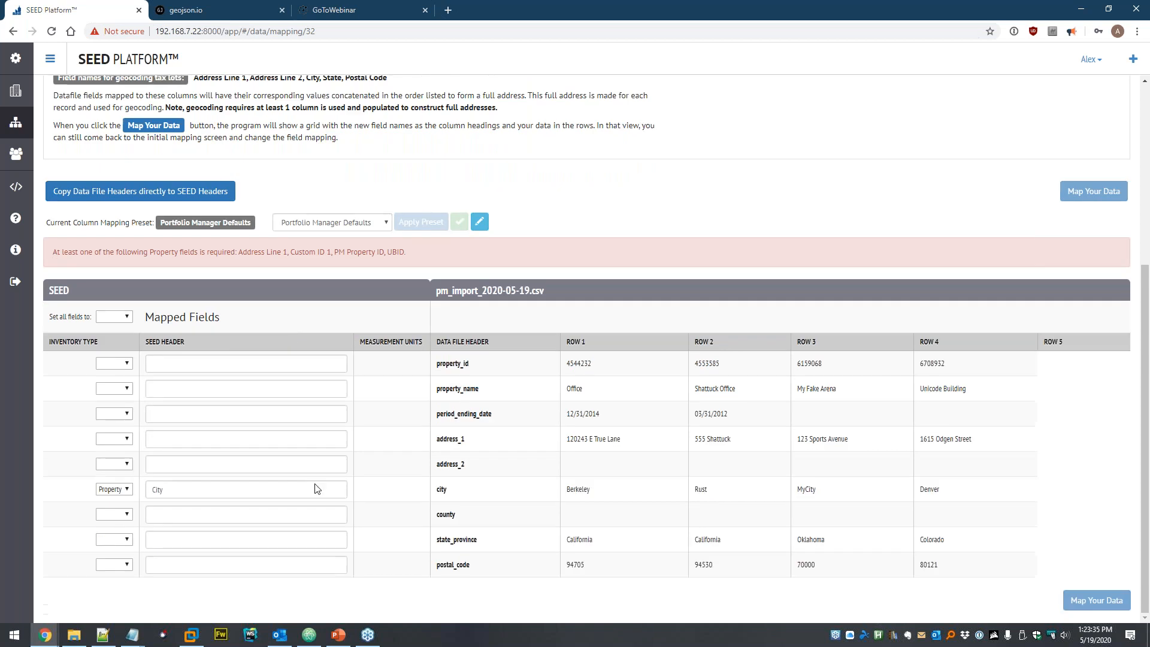
{"action": "left_click", "coordinate": [143, 192]}
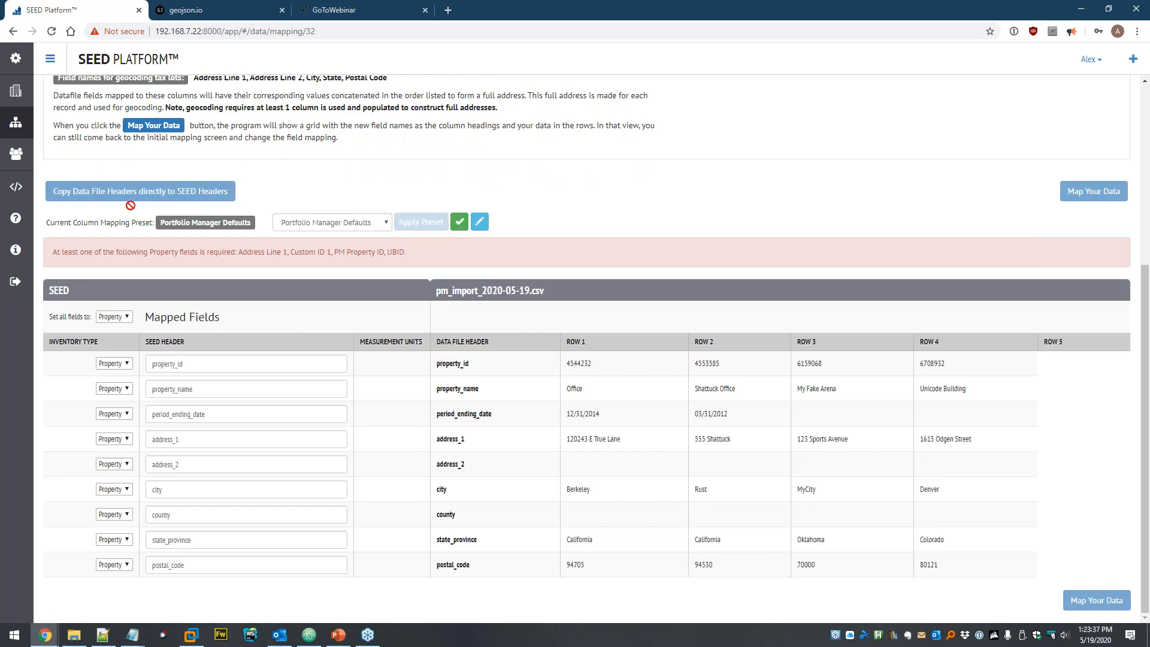
- Map property_id to PM Property ID and property_name to Property Name
{"action": "double_click", "coordinate": [189, 360]}
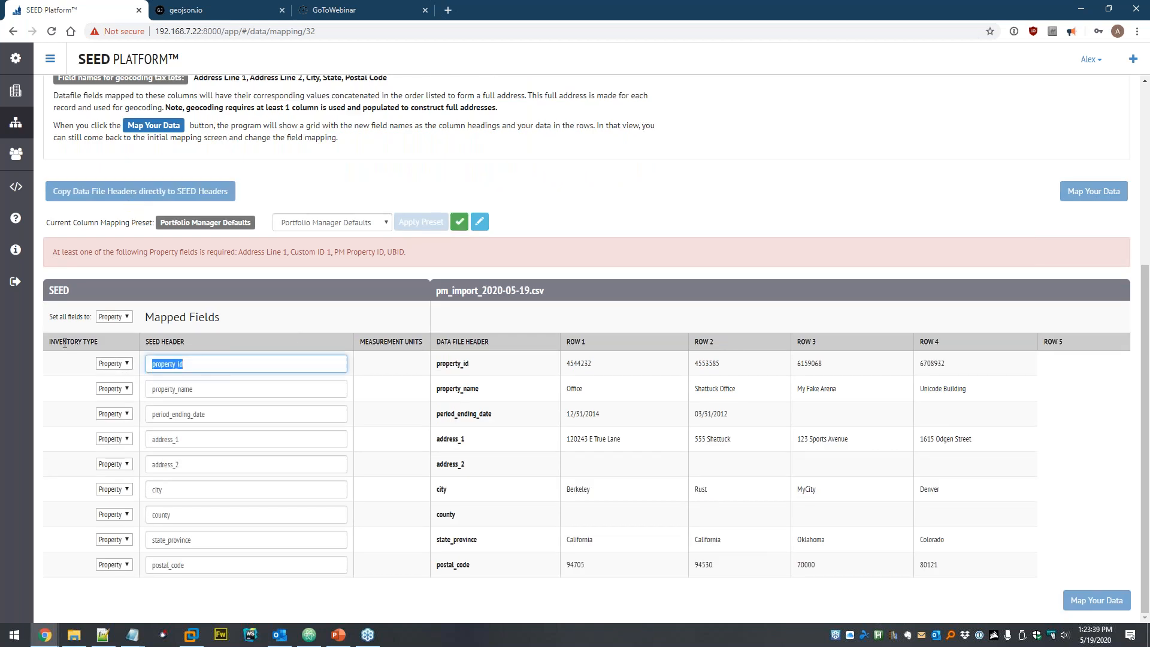
{"action": "type", "text": "Prop"}
{"action": "key", "text": "Down"}
{"action": "key", "text": "Down"}
{"action": "key", "text": "Return"}
{"action": "key", "text": "Tab"}
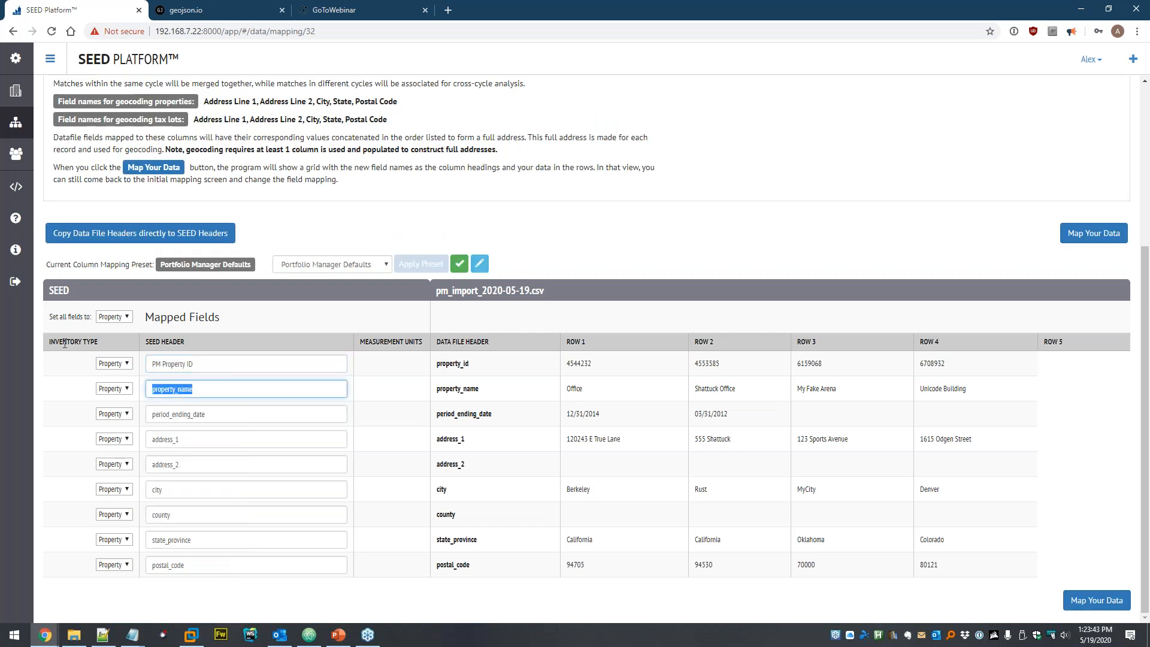
{"action": "type", "text": "property name"}
{"action": "key", "text": "Return"}
{"action": "key", "text": "Tab"}
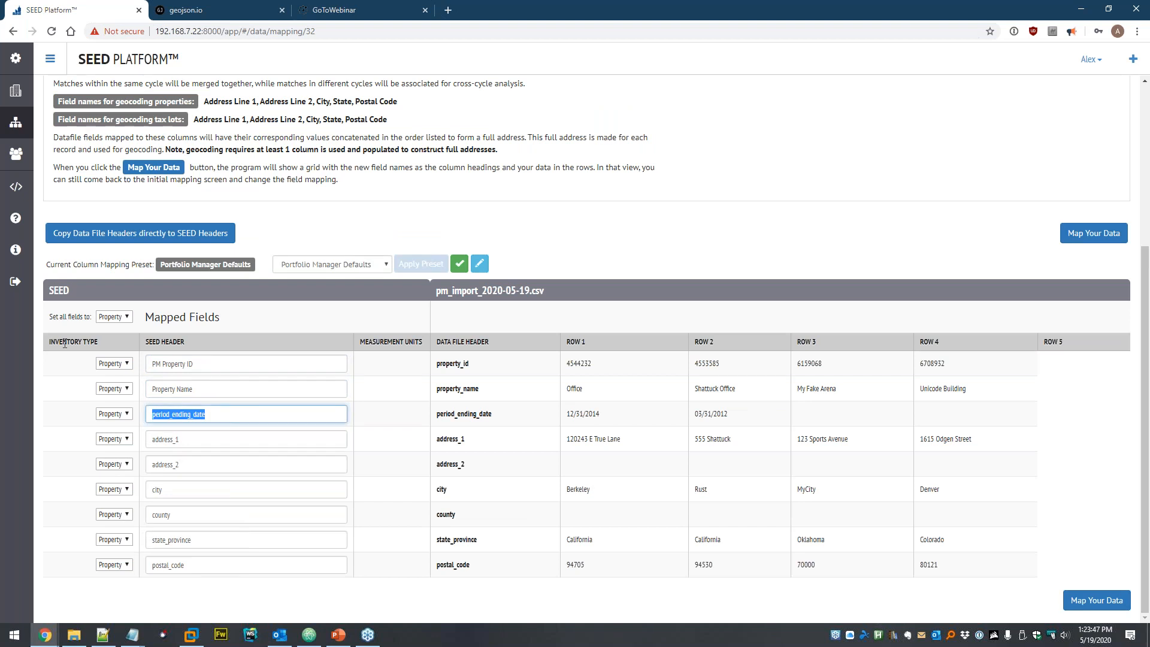
{"action": "key", "text": "Tab"}
- Map address_1, address_2 and city to Address Line 1, Address Line 2 and City
{"action": "type", "text": "addre"}
{"action": "key", "text": "Return"}
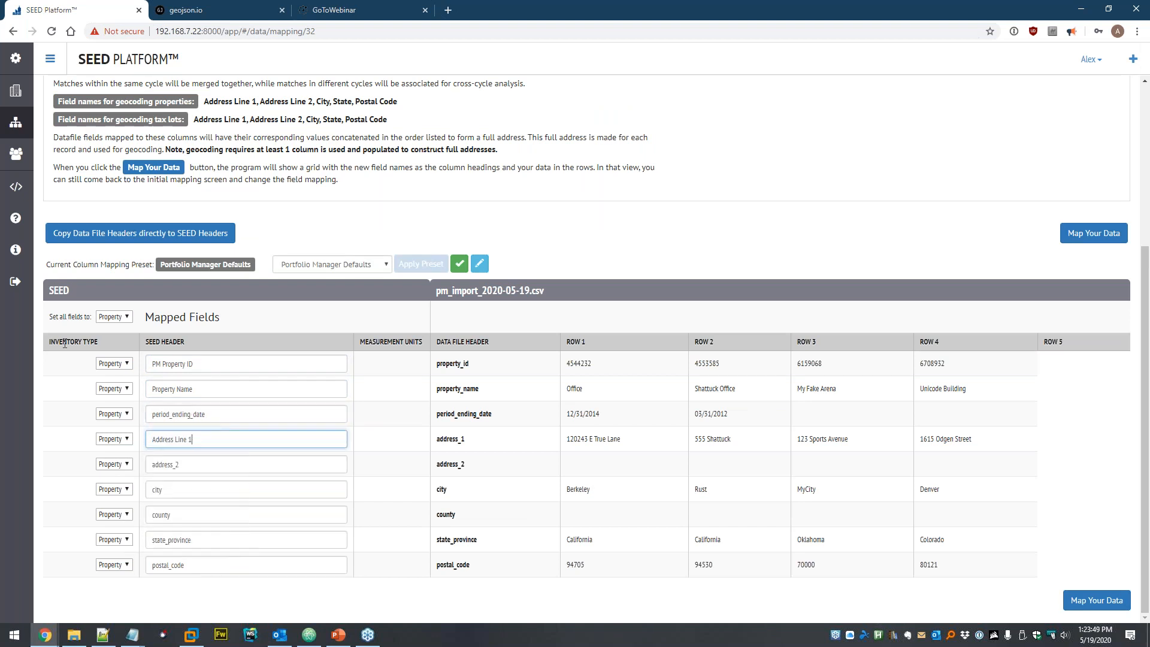
{"action": "key", "text": "Tab"}
{"action": "type", "text": "add"}
{"action": "key", "text": "Down"}
{"action": "key", "text": "Down"}
{"action": "key", "text": "Return"}
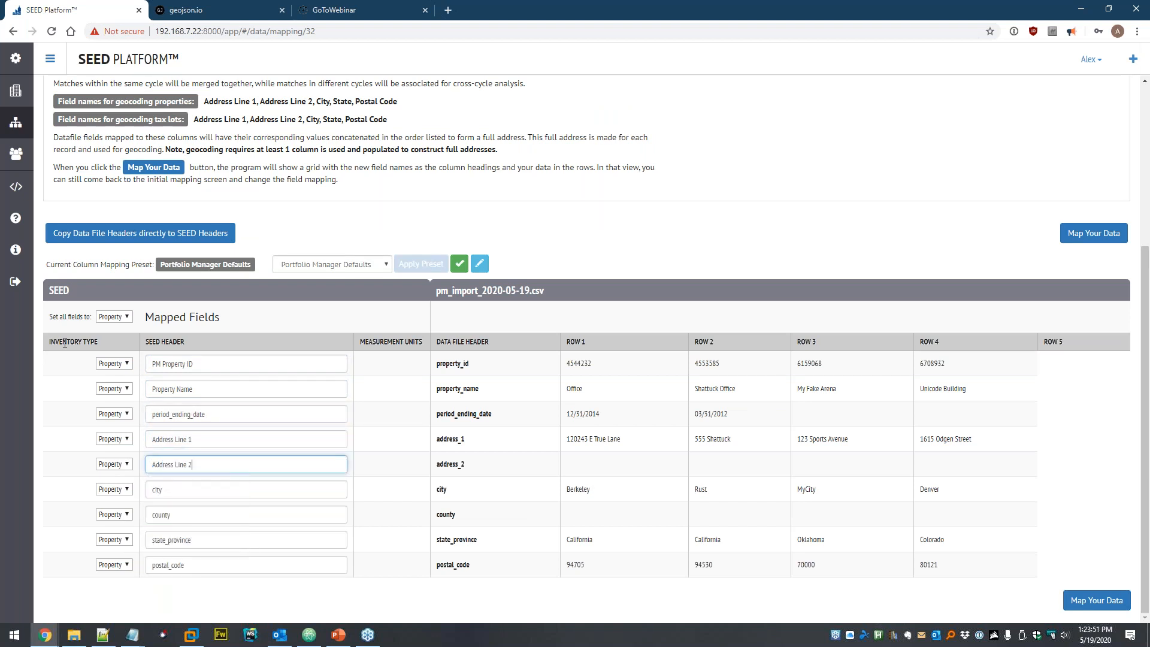
{"action": "key", "text": "Tab"}
{"action": "type", "text": "cit"}
{"action": "key", "text": "Return"}
- Map county, state_province and postal_code to County, State and Postal Code
{"action": "key", "text": "Tab"}
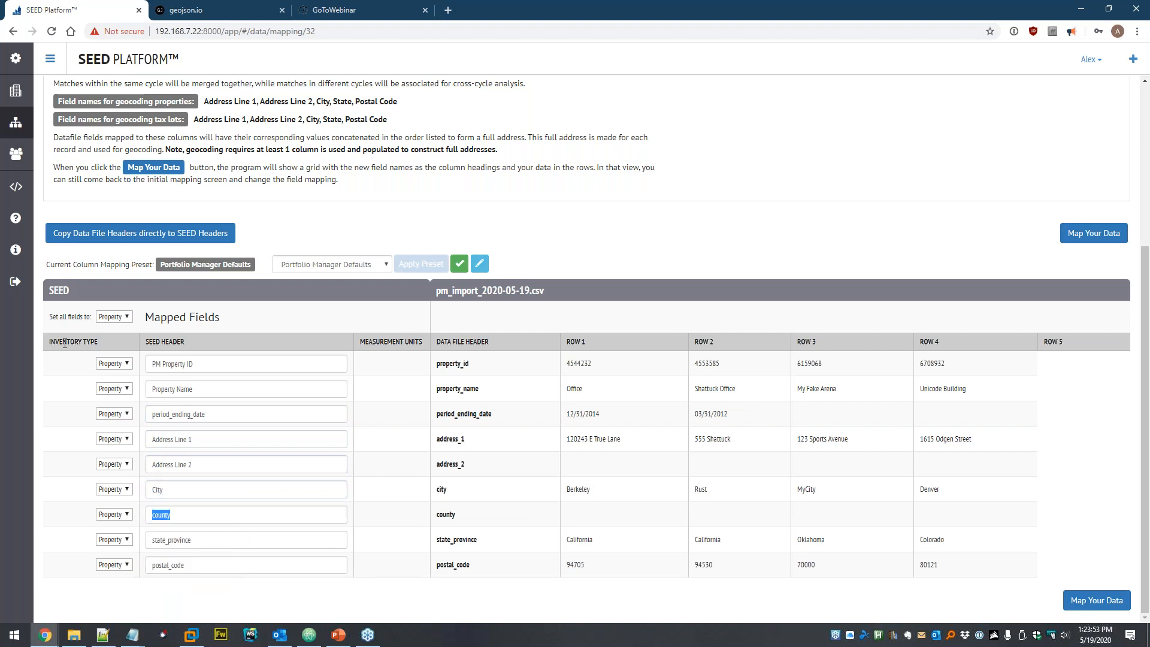
{"action": "type", "text": "cou"}
{"action": "key", "text": "Down"}
{"action": "key", "text": "Return"}
{"action": "key", "text": "Tab"}
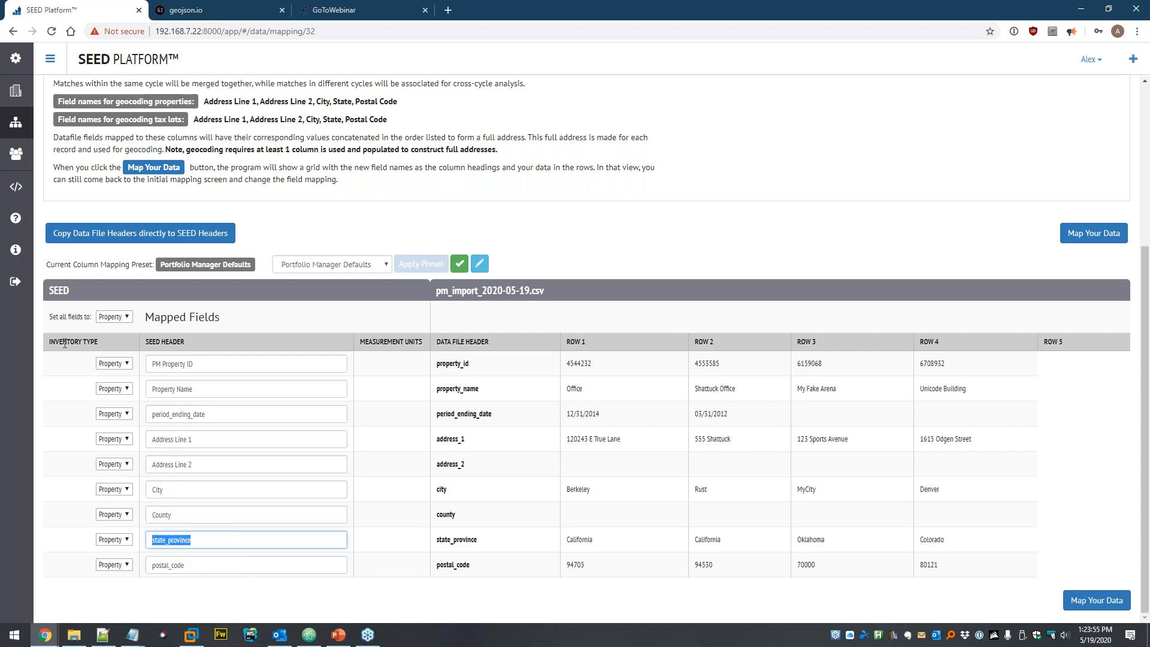
{"action": "type", "text": "state"}
{"action": "key", "text": "Down"}
{"action": "key", "text": "Return"}
{"action": "key", "text": "Tab"}
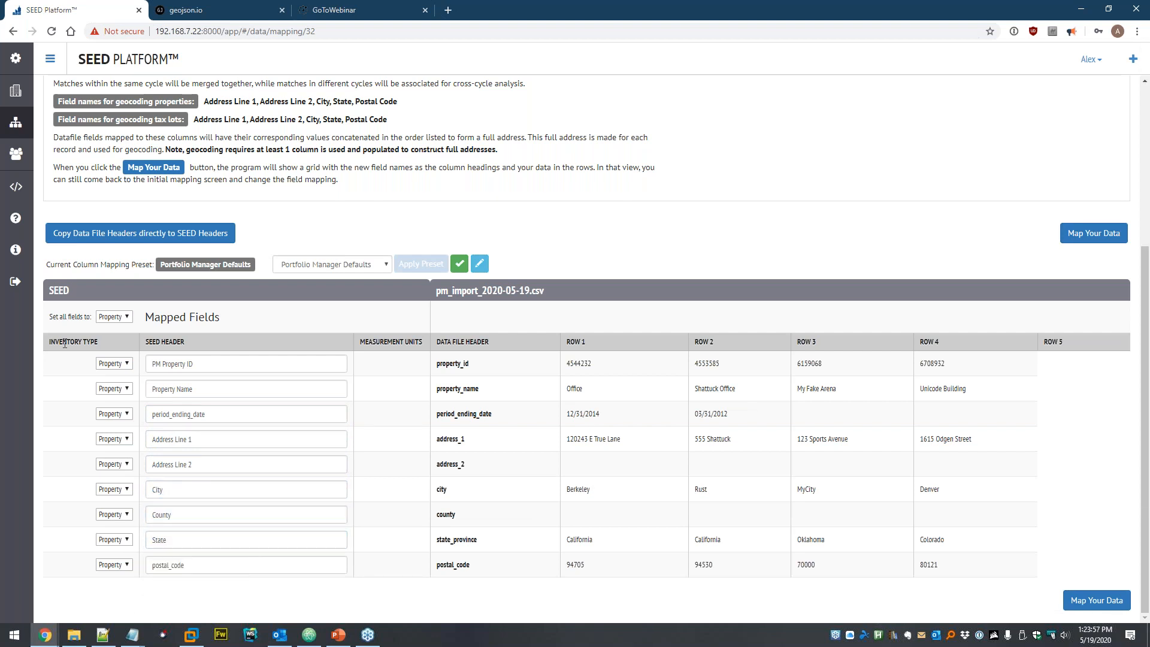
{"action": "type", "text": "post"}
{"action": "key", "text": "Down"}
{"action": "key", "text": "Return"}
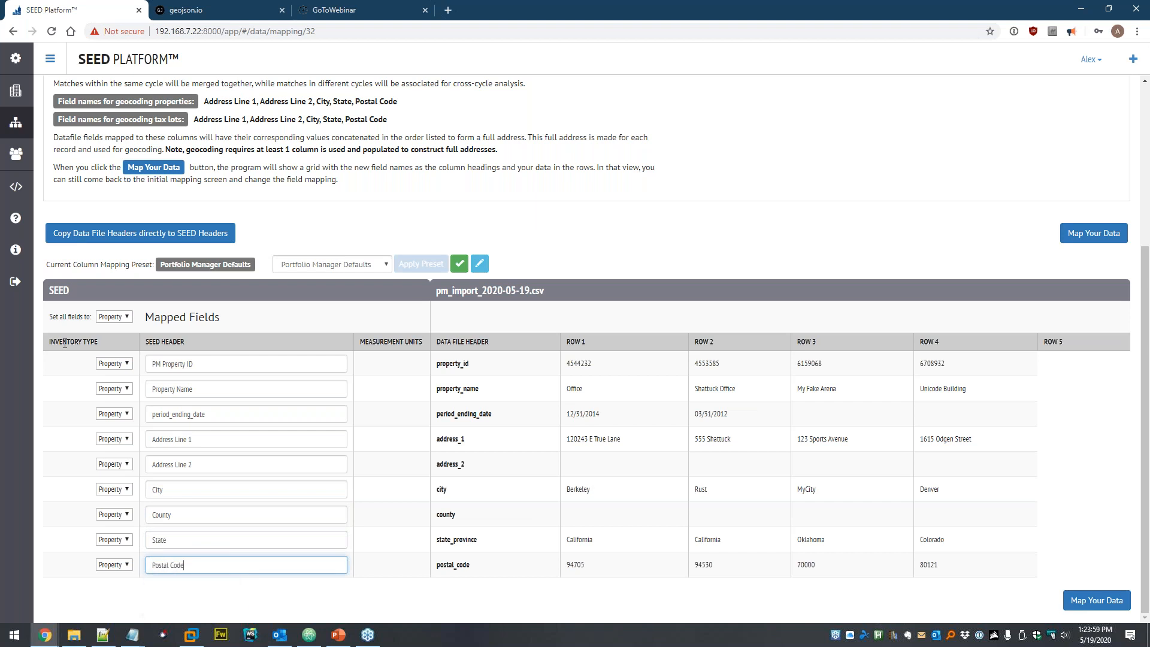
- Start saving the mapping as a new preset named 'PM Import'
{"action": "left_click", "coordinate": [358, 265]}
{"action": "left_click", "coordinate": [358, 265]}
{"action": "left_click", "coordinate": [479, 263]}
{"action": "type", "text": "PM Import"}
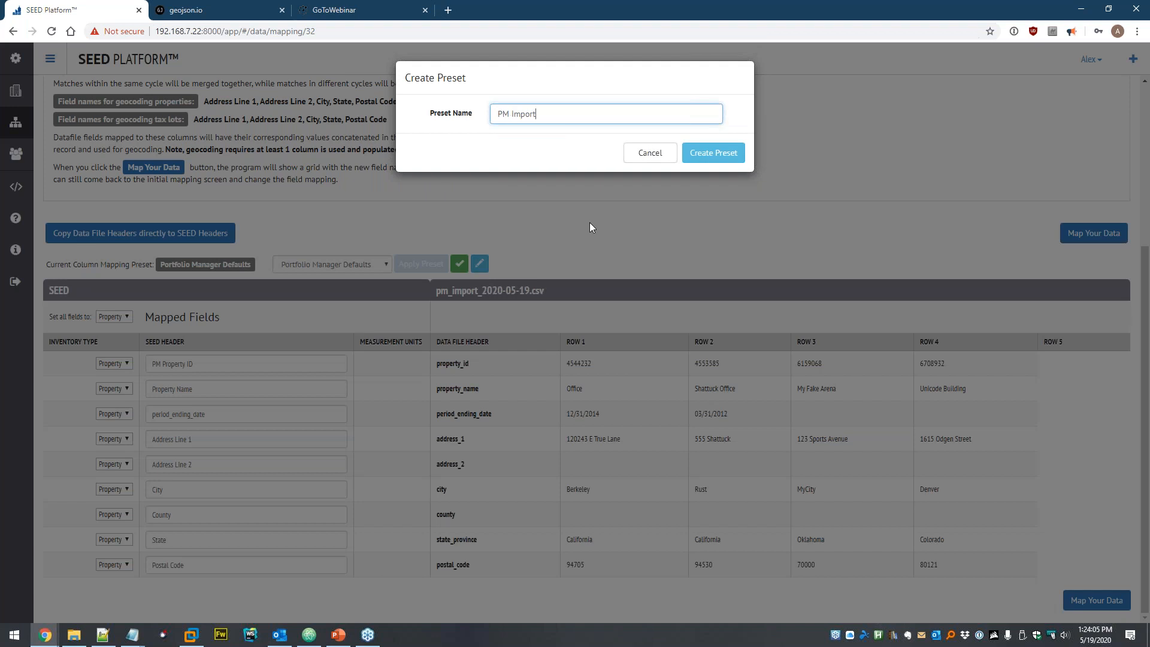
- Create the PM Import preset, save the reviewed mappings, and start matching the four properties
{"action": "left_click", "coordinate": [712, 153]}
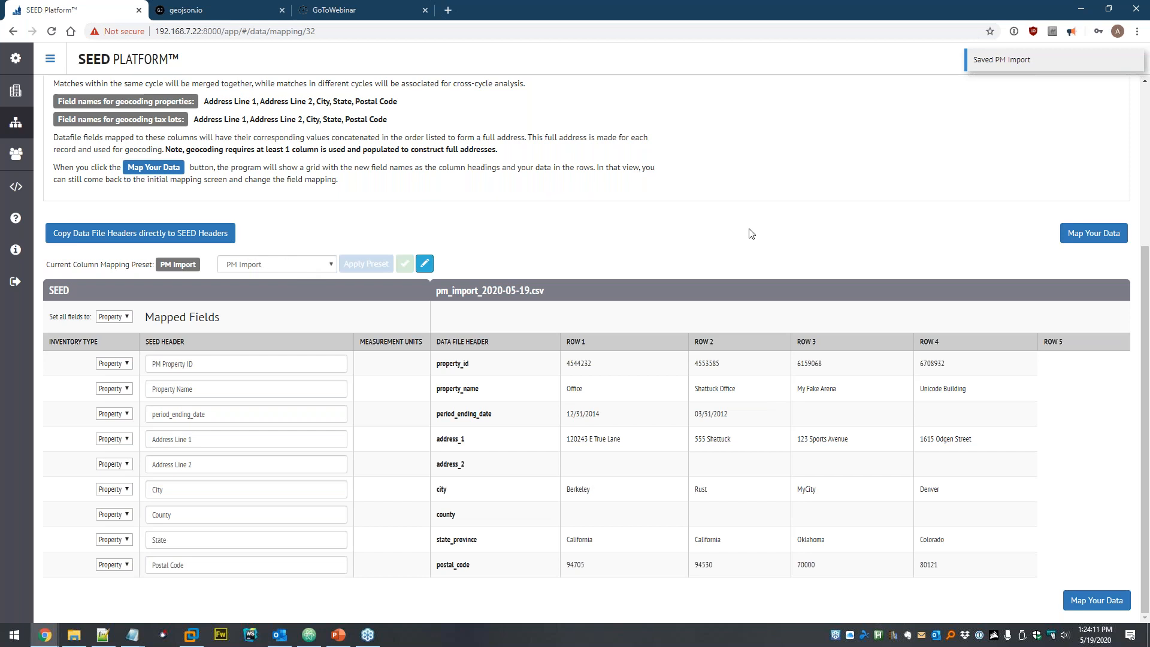
{"action": "left_click", "coordinate": [1084, 237]}
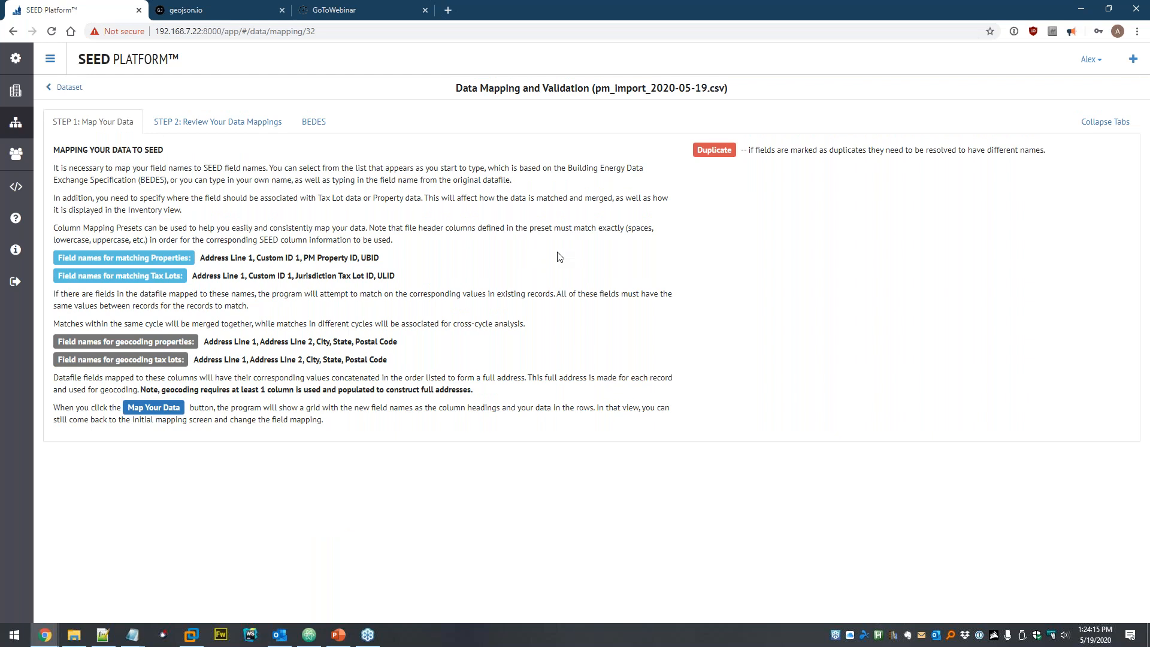
{"action": "scroll", "coordinate": [533, 246], "scroll_direction": "down", "scroll_amount": 3}
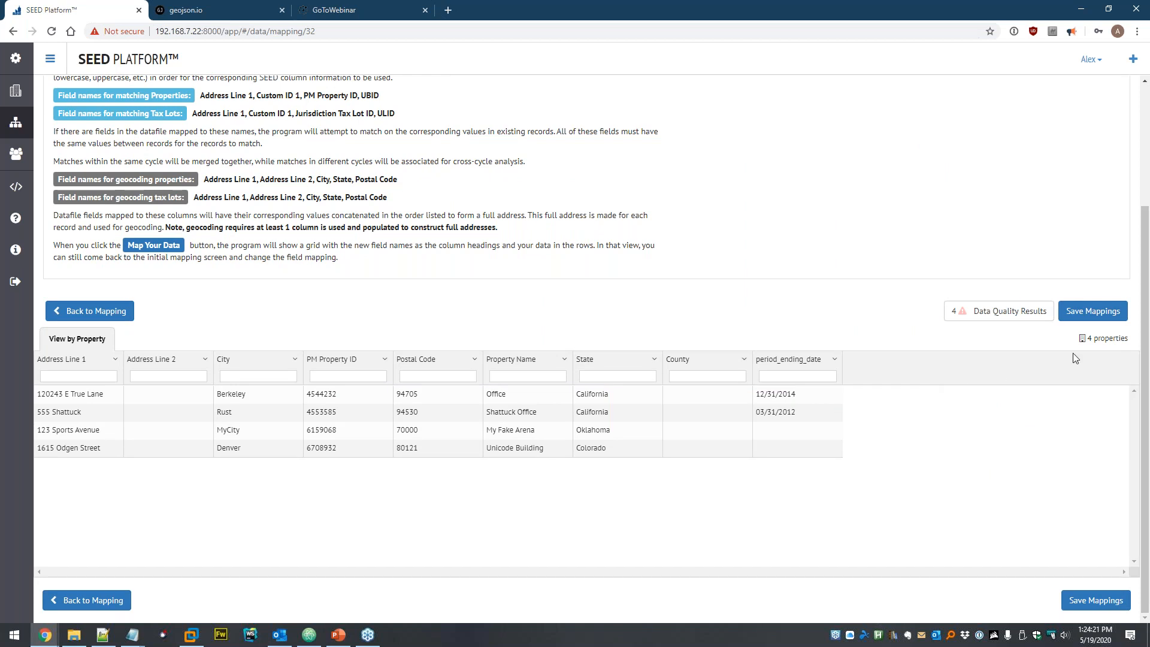
{"action": "left_click", "coordinate": [1090, 311]}
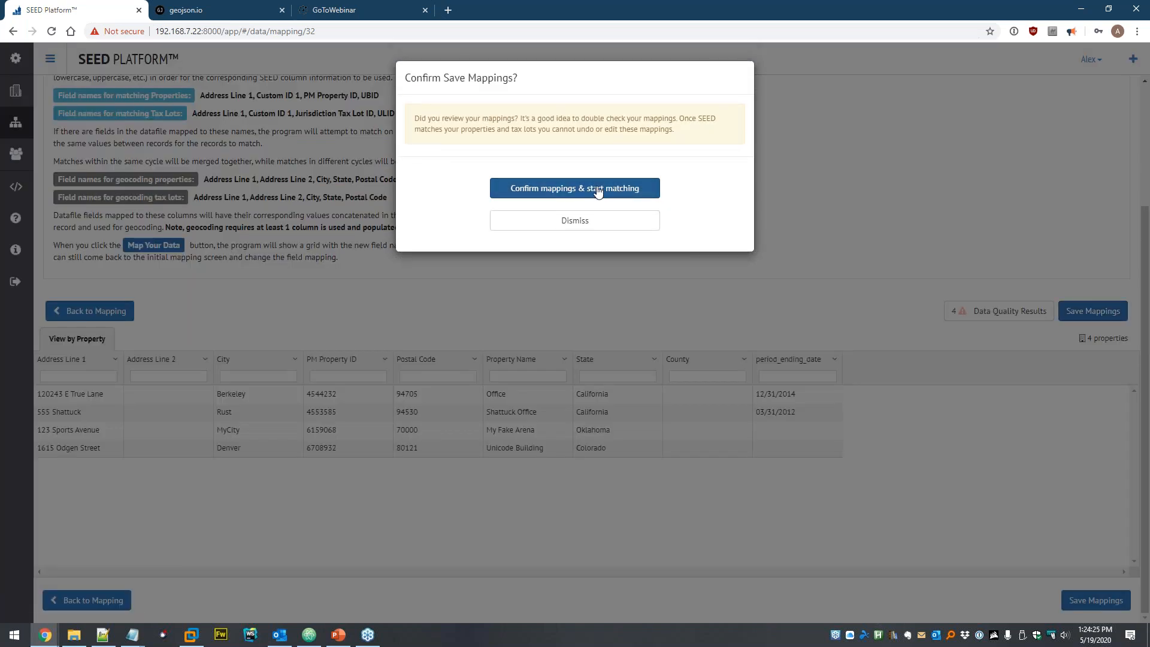
{"action": "left_click", "coordinate": [597, 189]}
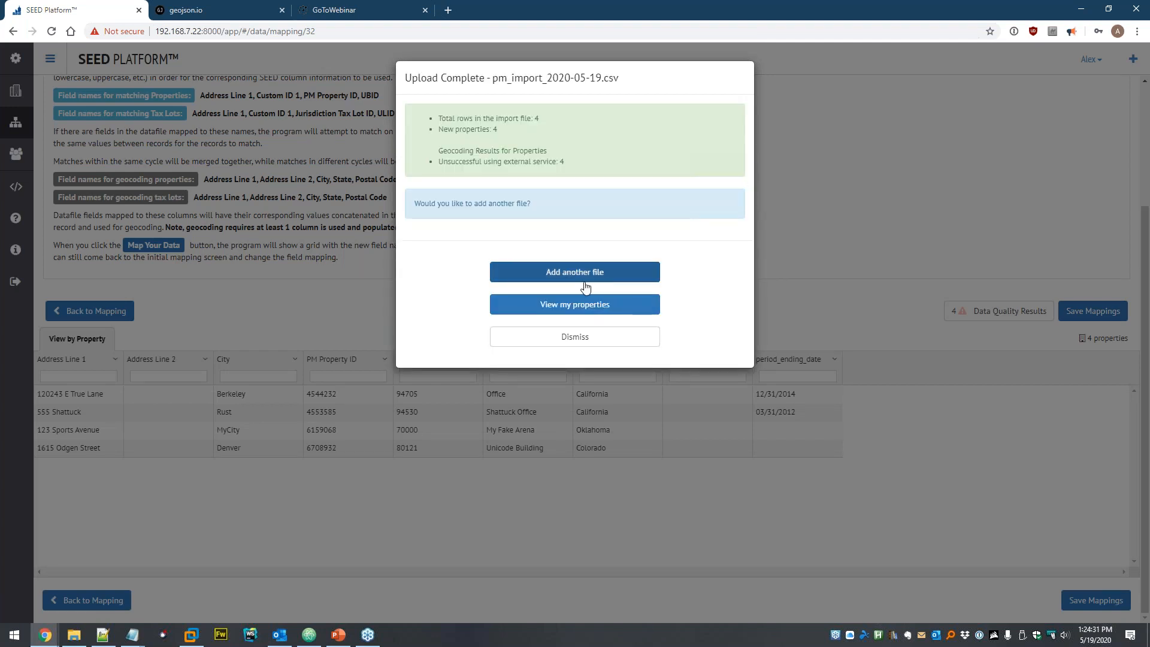
- Open the imported properties list and show only its populated columns
{"action": "left_click", "coordinate": [526, 306]}
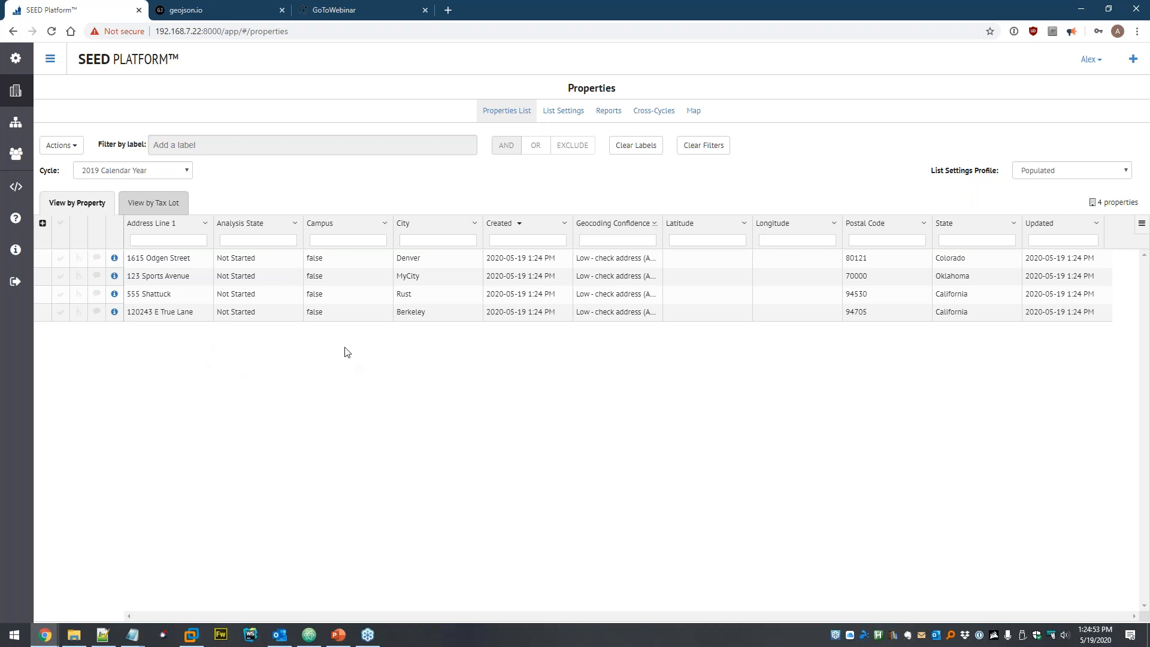
{"action": "left_click", "coordinate": [53, 145]}
{"action": "left_click", "coordinate": [107, 299]}
{"action": "left_click", "coordinate": [718, 155]}
{"action": "left_click", "coordinate": [721, 147]}
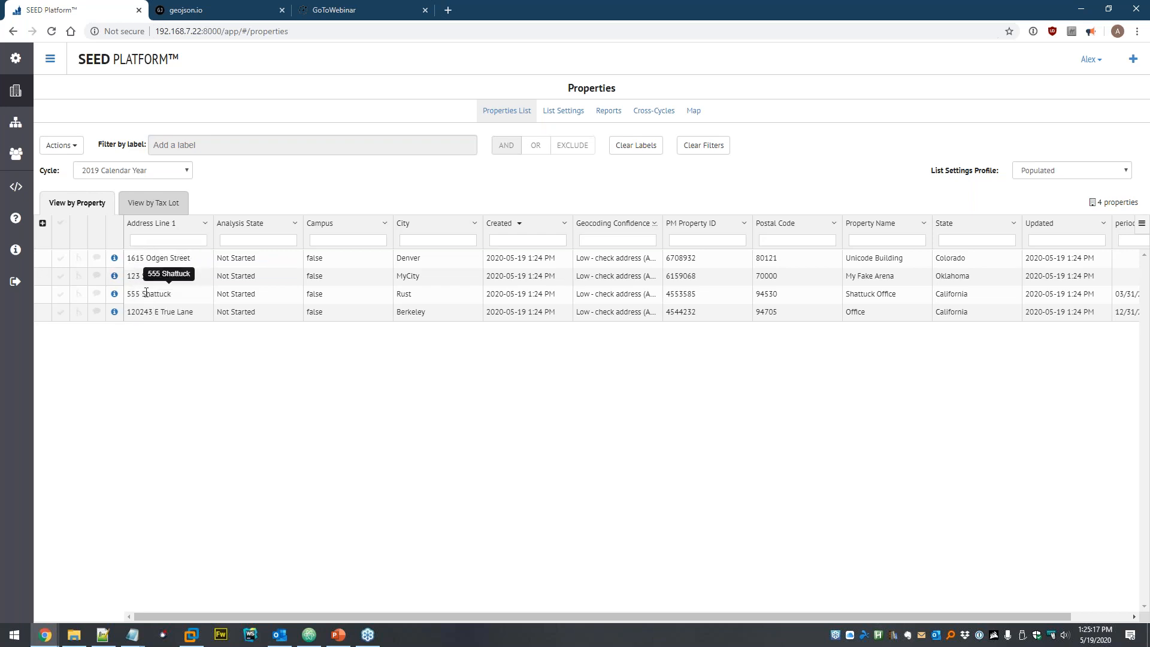
- Sort the properties by Address Line 1 and filter that column for 'sport'
{"action": "left_click", "coordinate": [182, 225]}
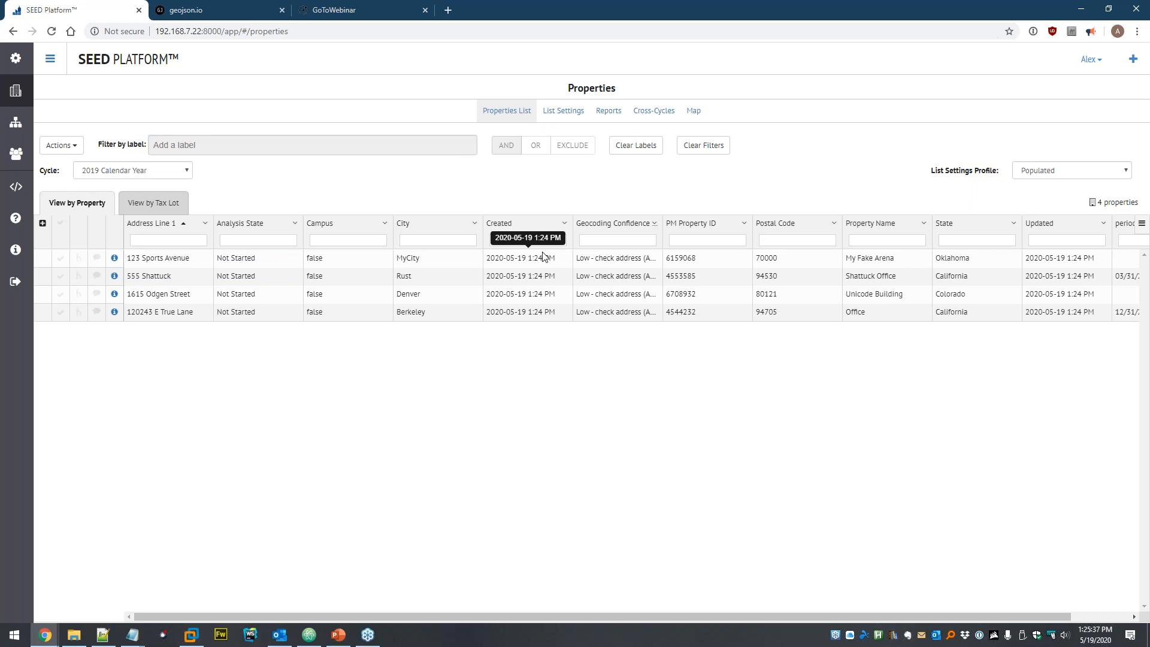
{"action": "type", "text": "sport"}
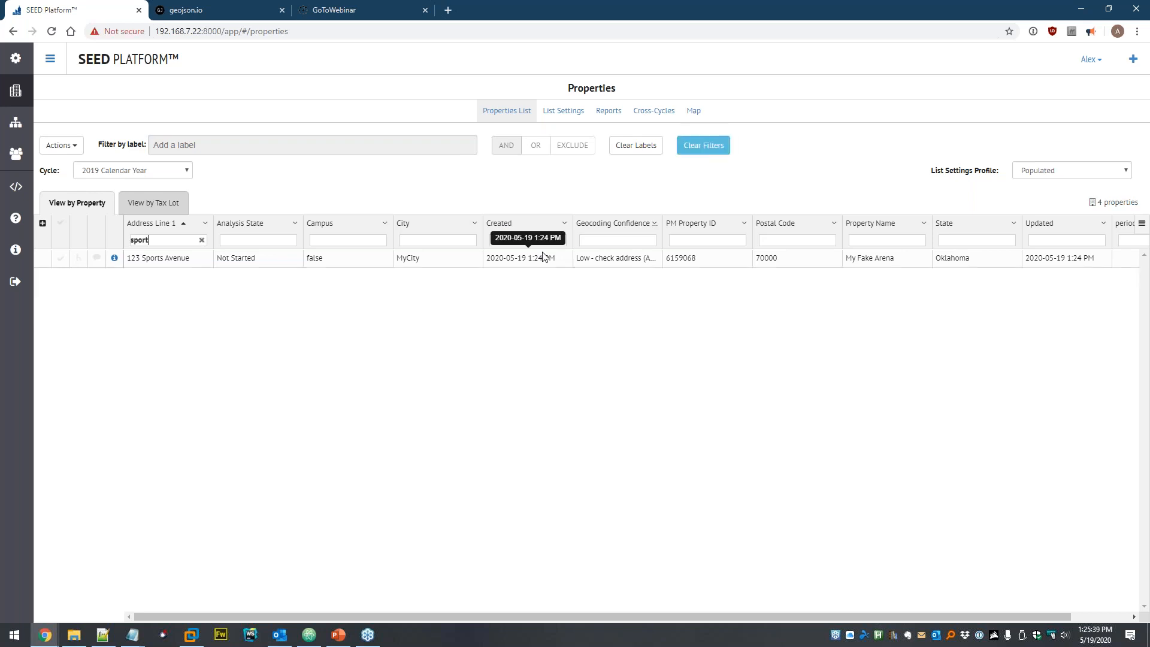
{"action": "key", "text": "BackSpace"}
{"action": "key", "text": "BackSpace"}
{"action": "key", "text": "BackSpace"}
{"action": "key", "text": "BackSpace"}
{"action": "key", "text": "BackSpace"}
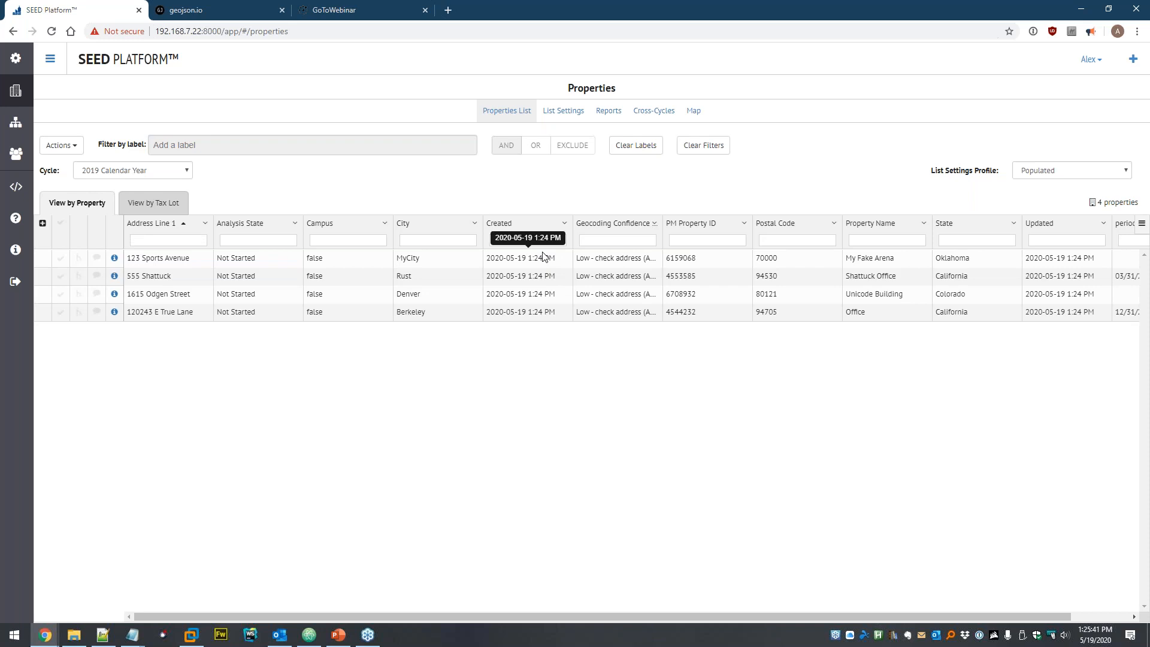
{"action": "type", "text": "sport"}
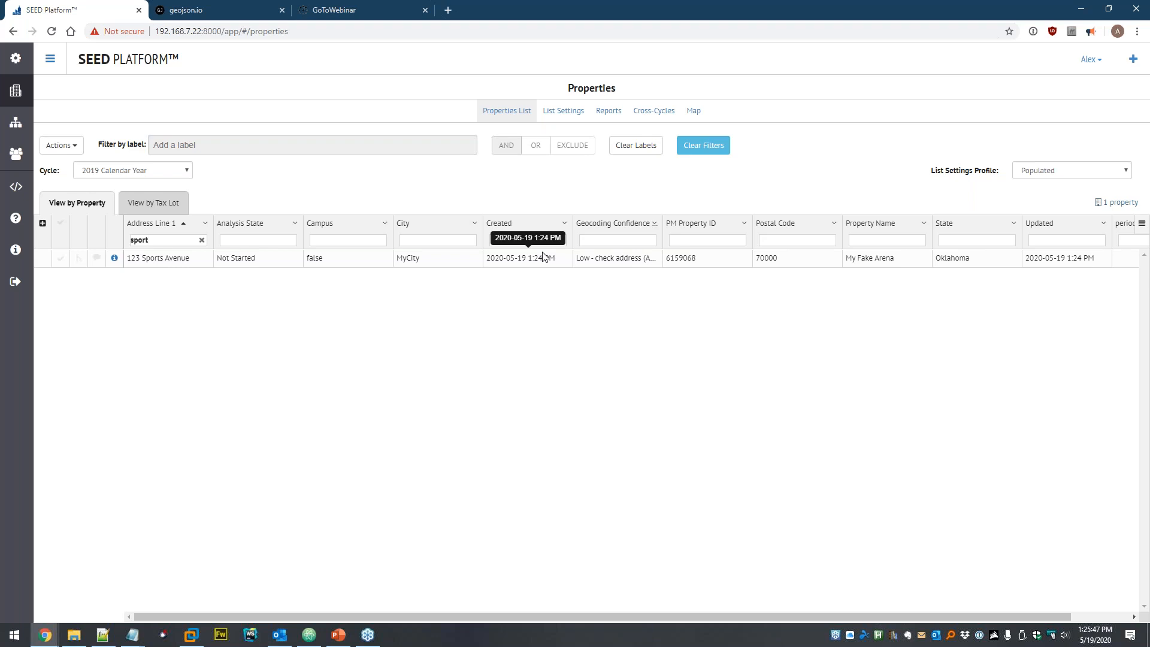
- Replace the address filter with an exact '=123 sports avenue' filter
{"action": "key", "text": "ctrl+a"}
{"action": "key", "text": "BackSpace"}
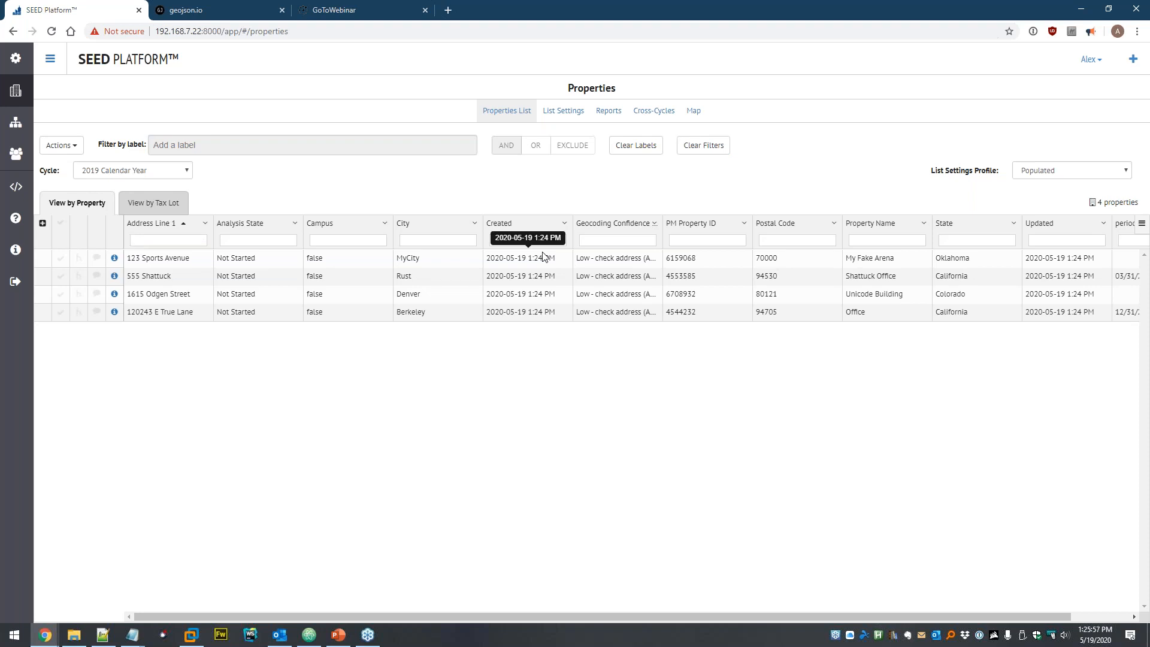
{"action": "type", "text": "="}
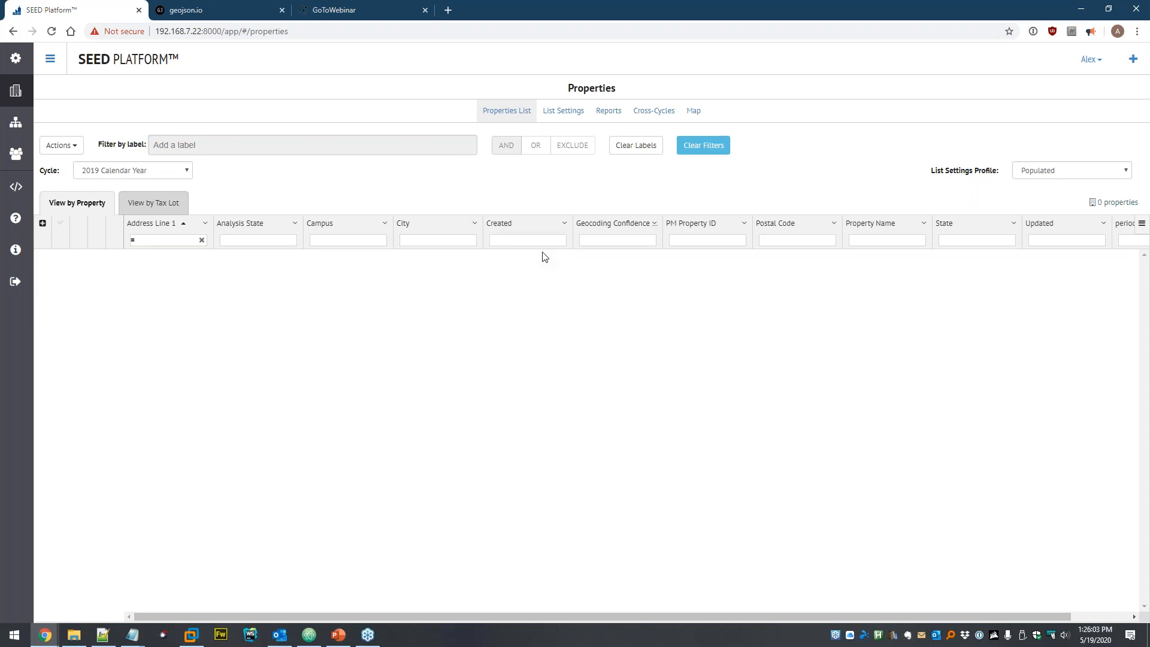
{"action": "type", "text": "123"}
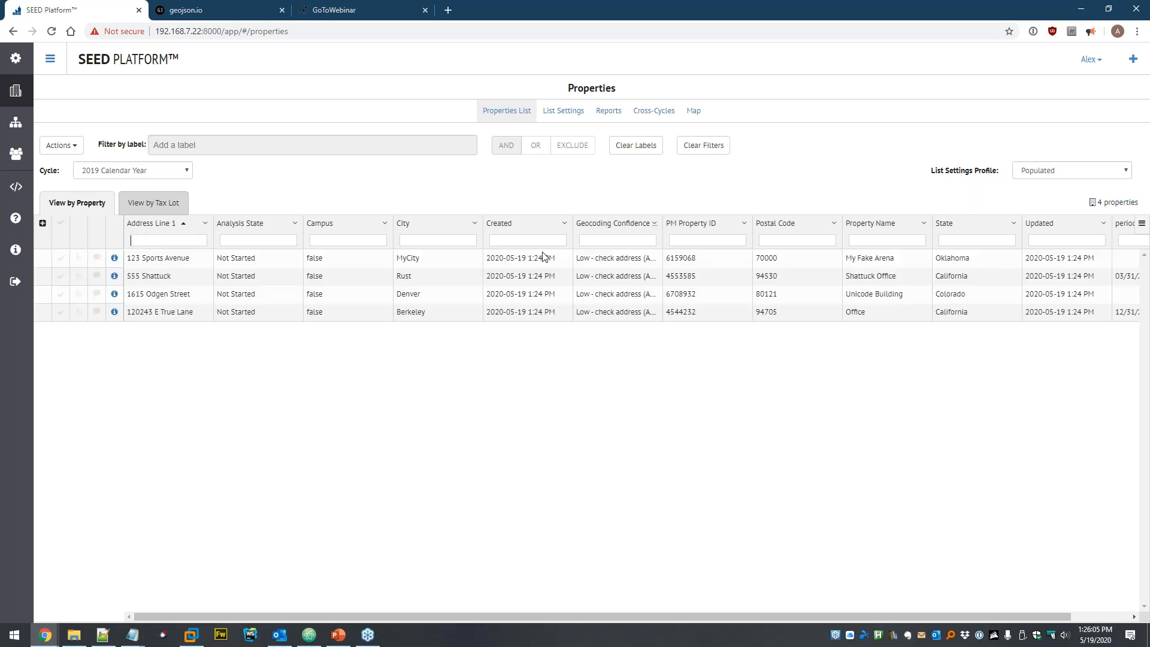
{"action": "type", "text": " sports avenue"}
- Clear the address filter and filter the Campus column for 'false'
{"action": "key", "text": "ctrl+a"}
{"action": "key", "text": "BackSpace"}
{"action": "type", "text": "fals"}
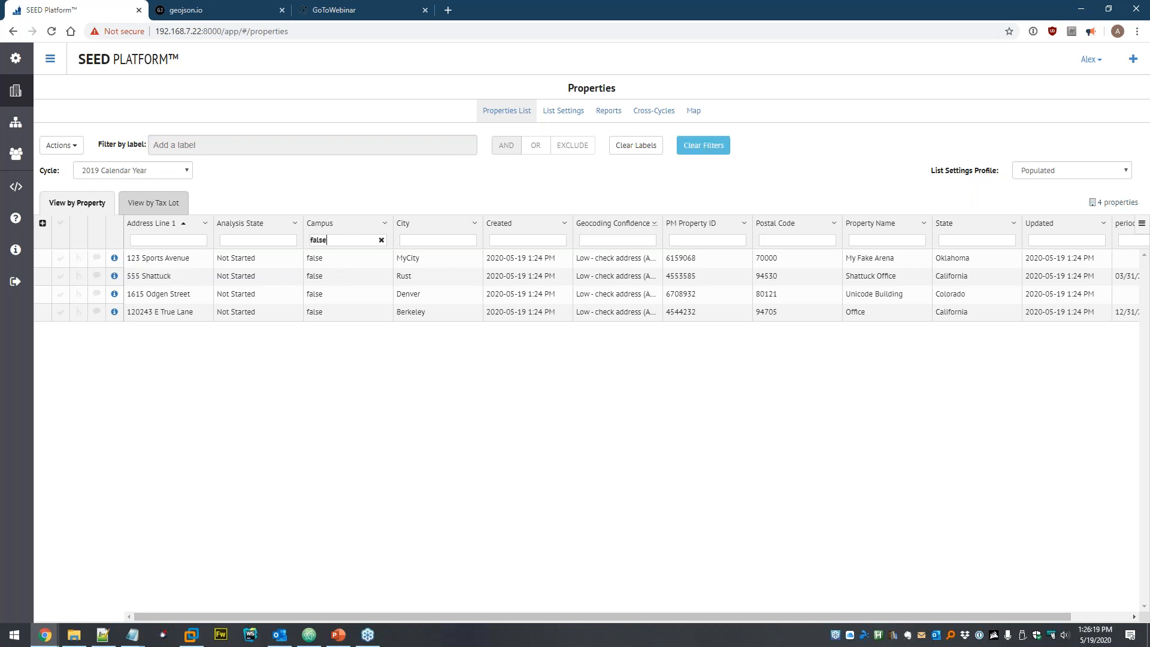
{"action": "left_click", "coordinate": [380, 239]}
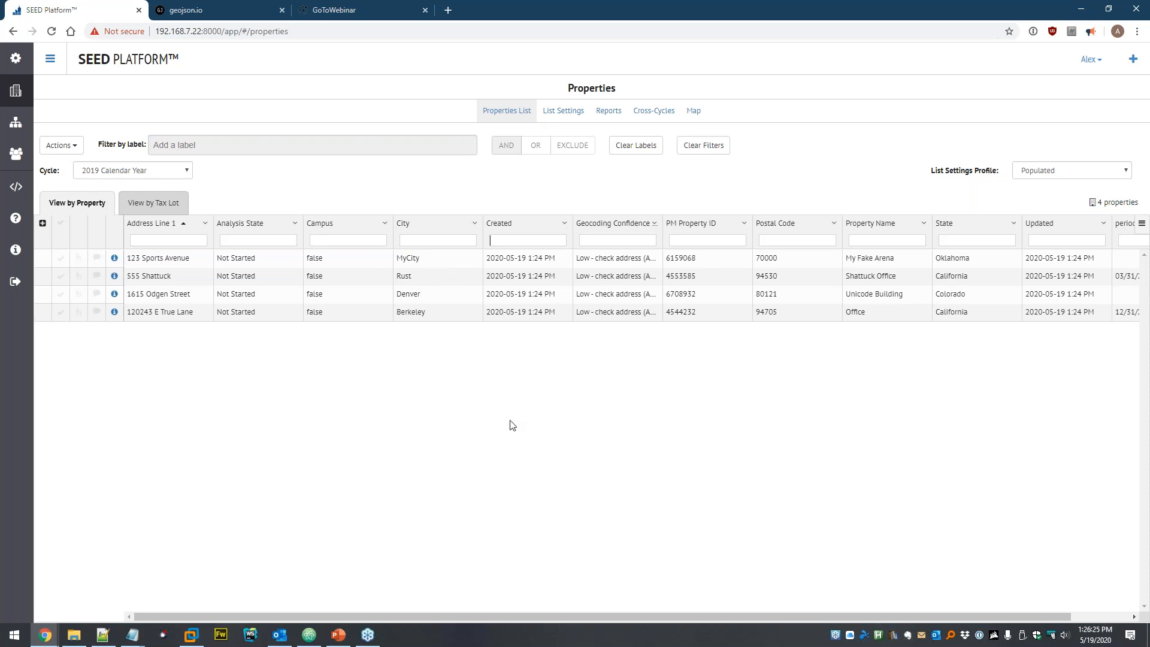
{"action": "type", "text": ">"}
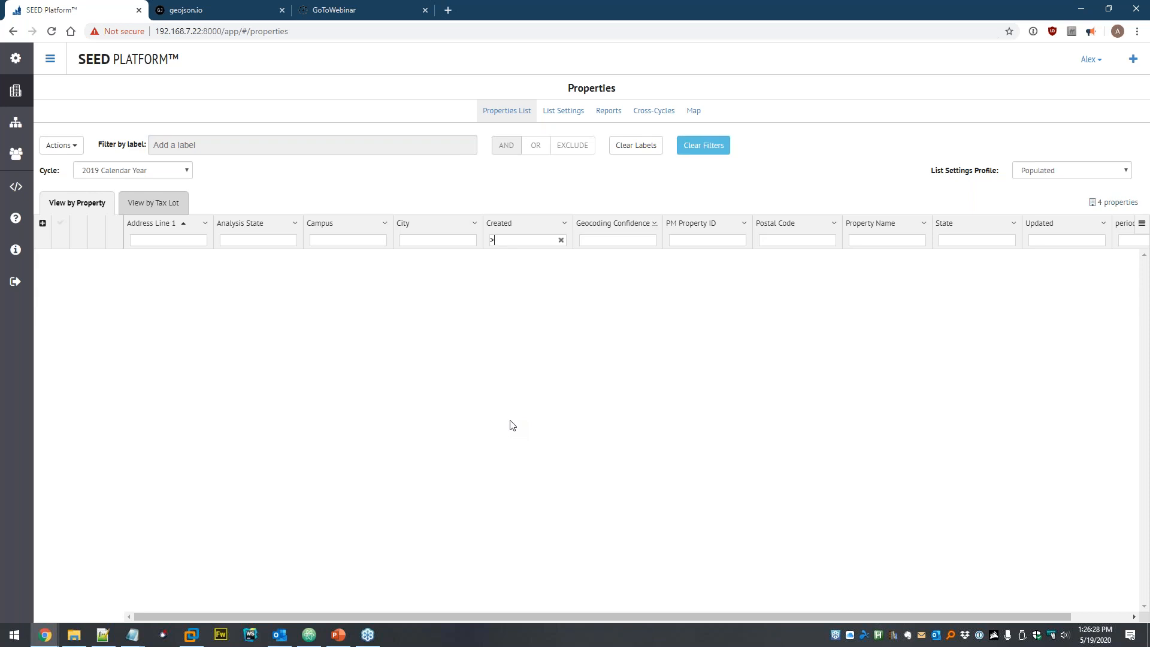
{"action": "type", "text": " 2019"}
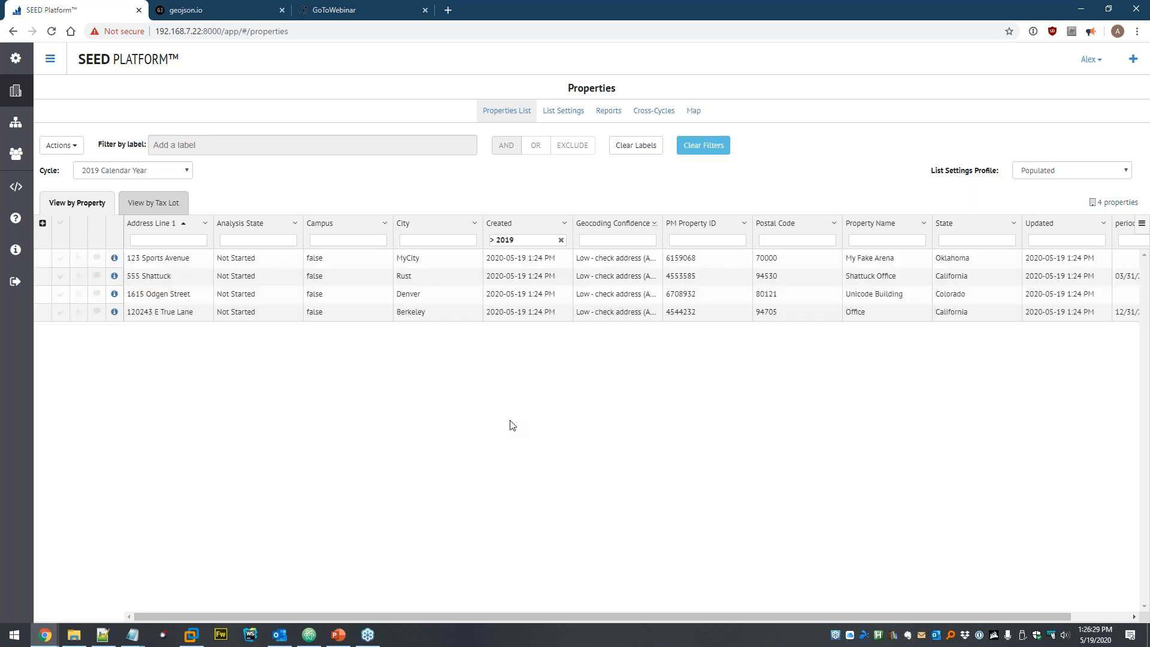
{"action": "key", "text": "shift+Left"}
{"action": "key", "text": "shift+Left"}
{"action": "type", "text": "20"}
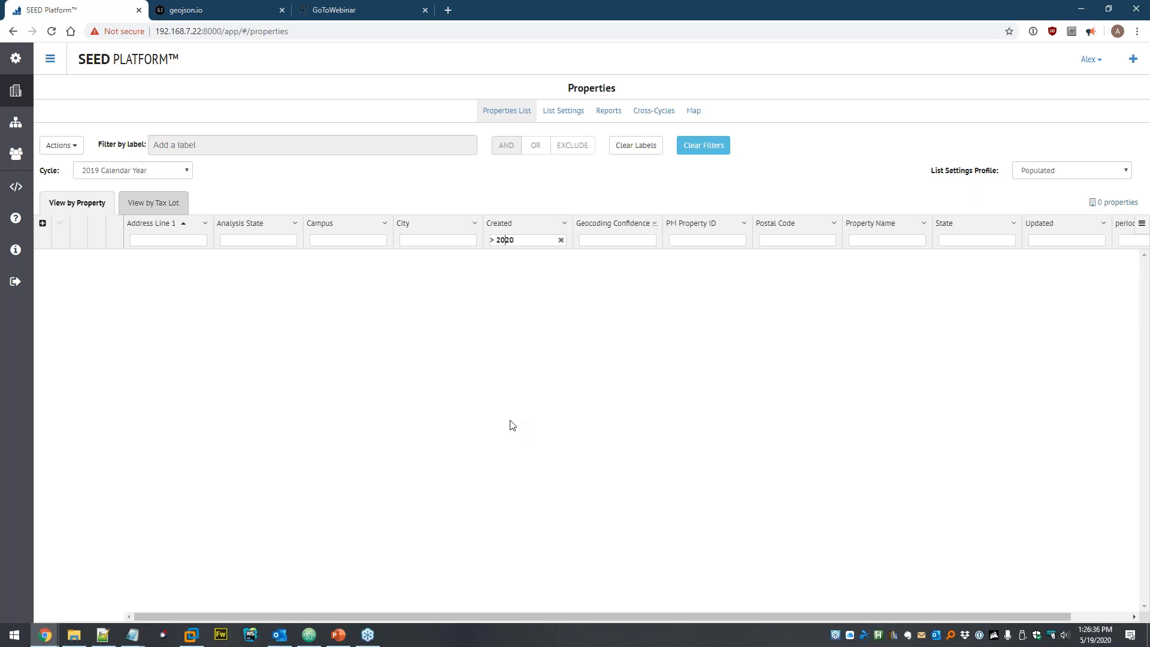
{"action": "type", "text": "="}
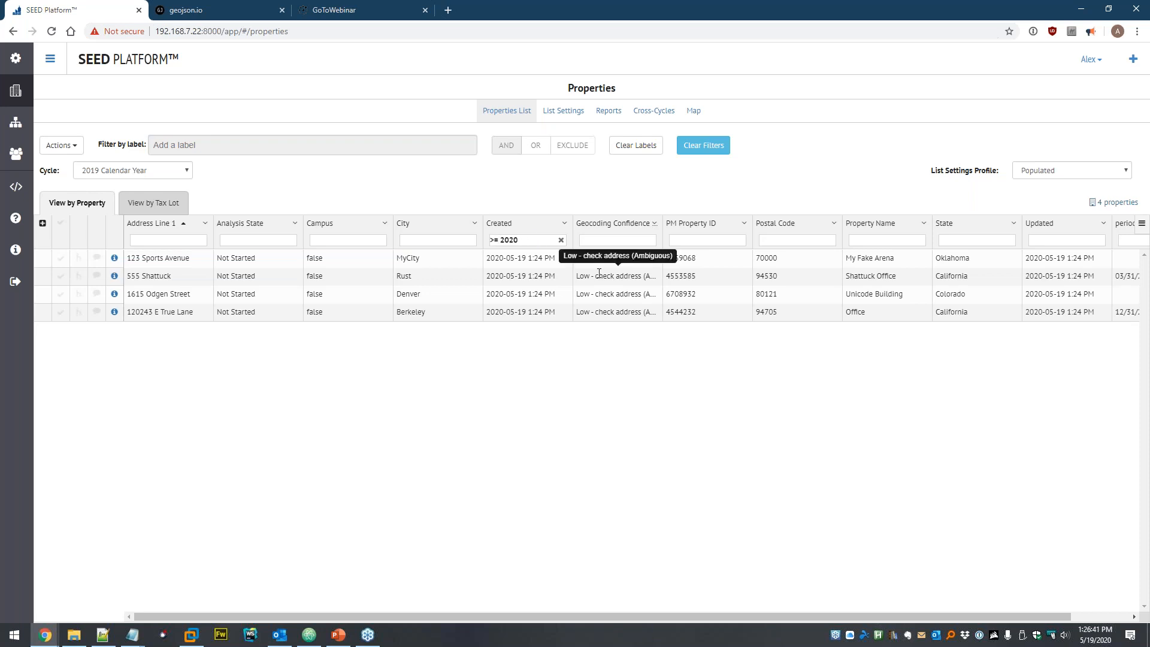
{"action": "type", "text": "-05-"}
{"action": "type", "text": "19"}
{"action": "key", "text": "BackSpace"}
{"action": "key", "text": "BackSpace"}
{"action": "type", "text": "20"}
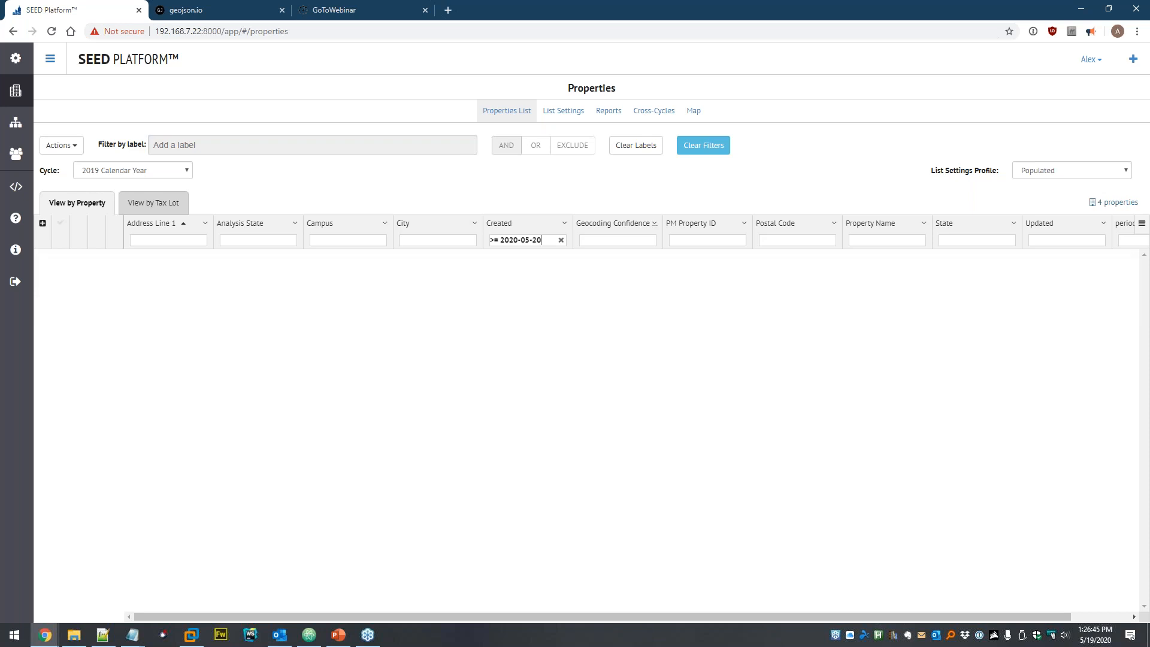
{"action": "key", "text": "BackSpace"}
{"action": "key", "text": "BackSpace"}
{"action": "type", "text": "19"}
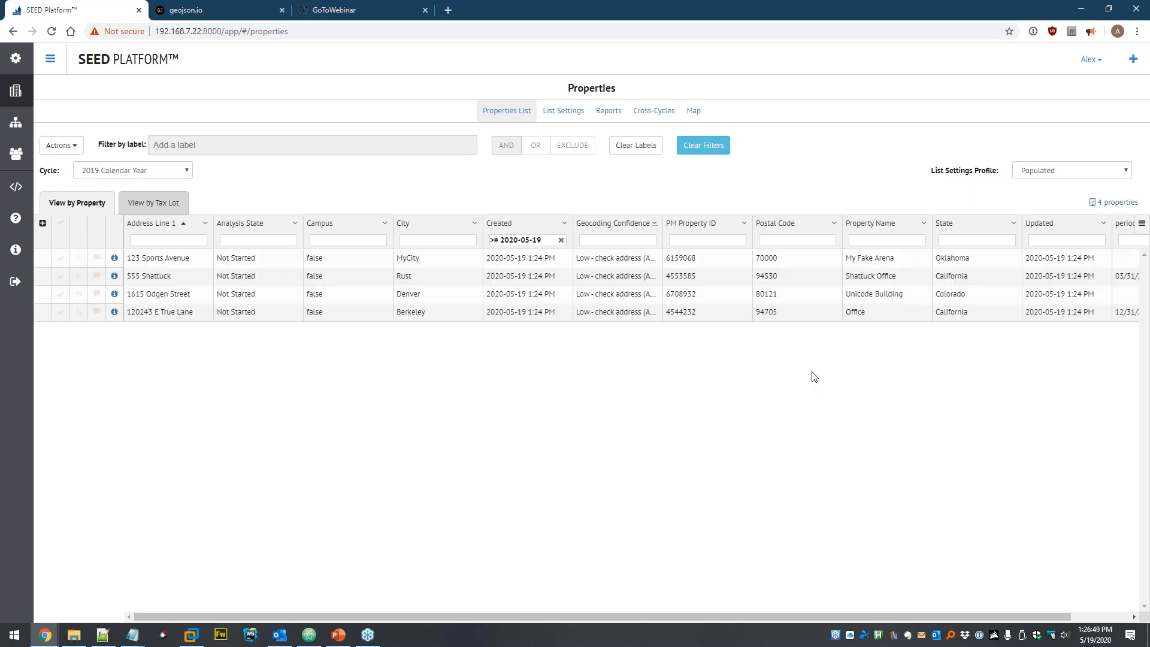
{"action": "left_click", "coordinate": [561, 240]}
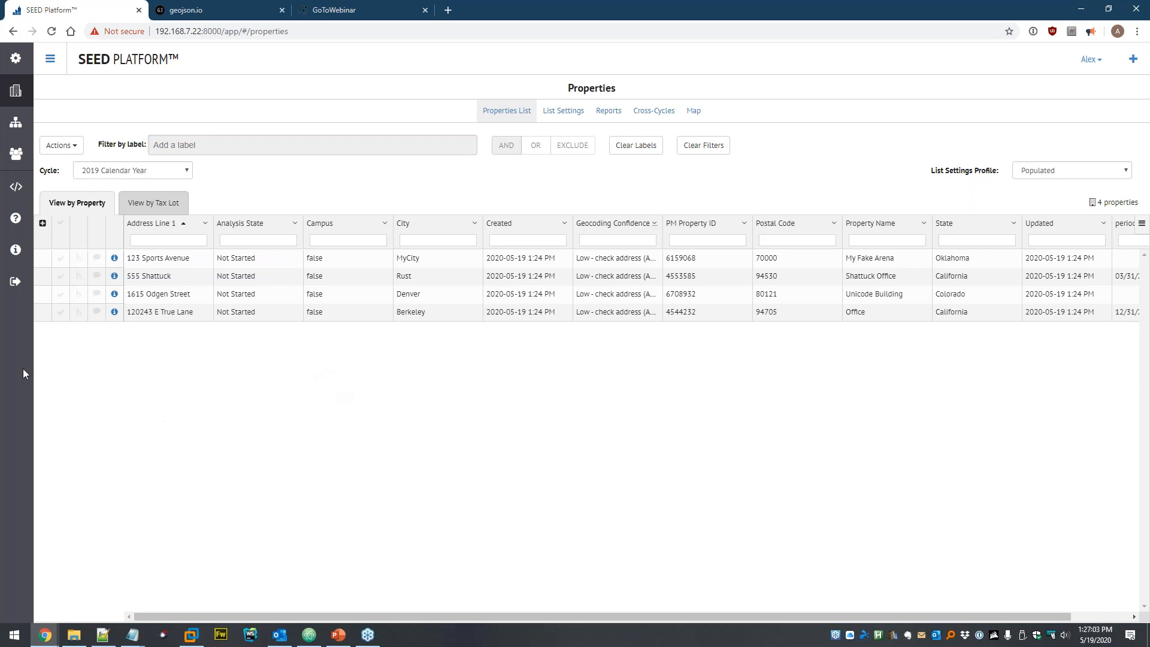
- Open 123 Sports Avenue's details in edit mode and scroll through all its fields
{"action": "left_click", "coordinate": [115, 259]}
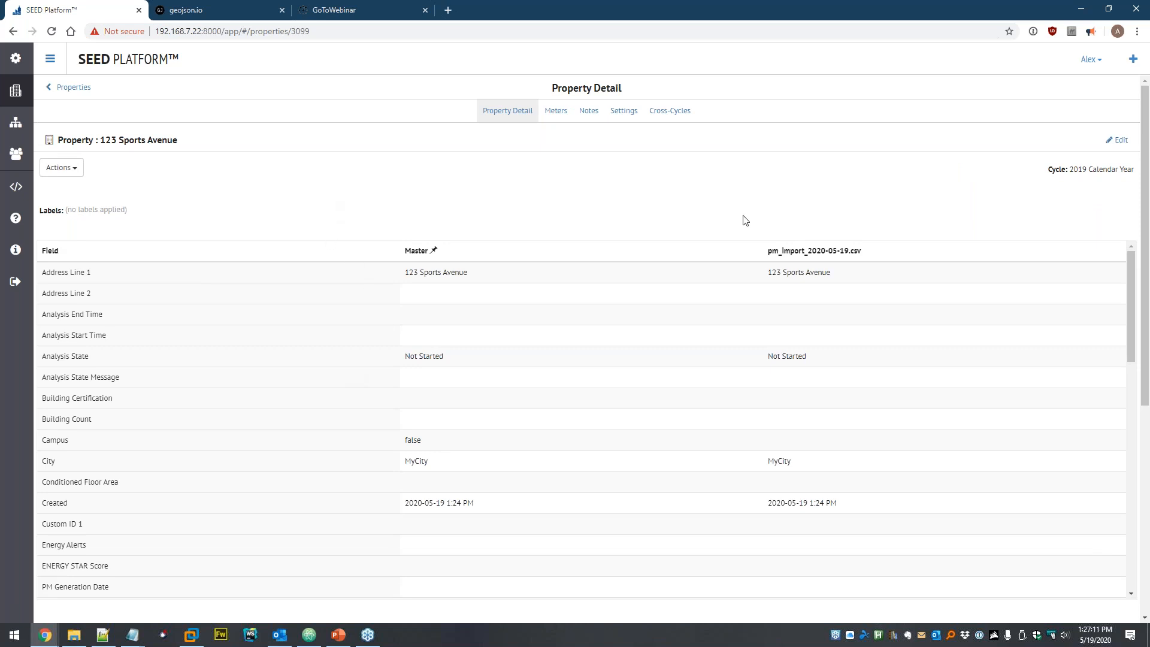
{"action": "left_click", "coordinate": [1119, 141]}
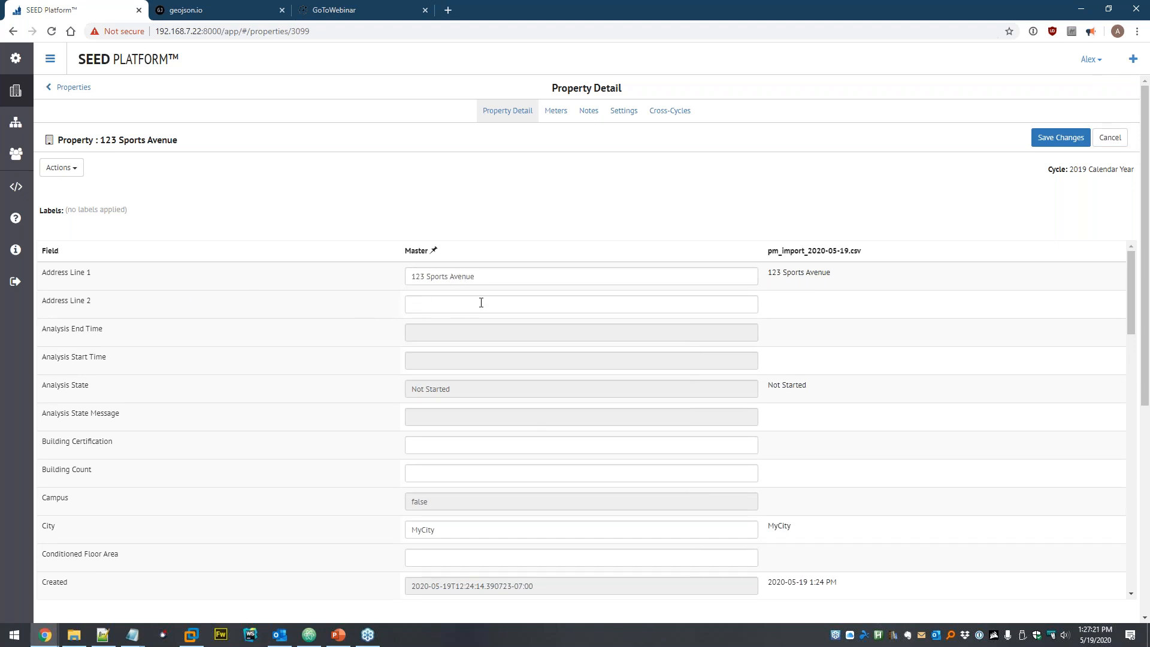
{"action": "scroll", "coordinate": [470, 487], "scroll_direction": "down", "scroll_amount": 2}
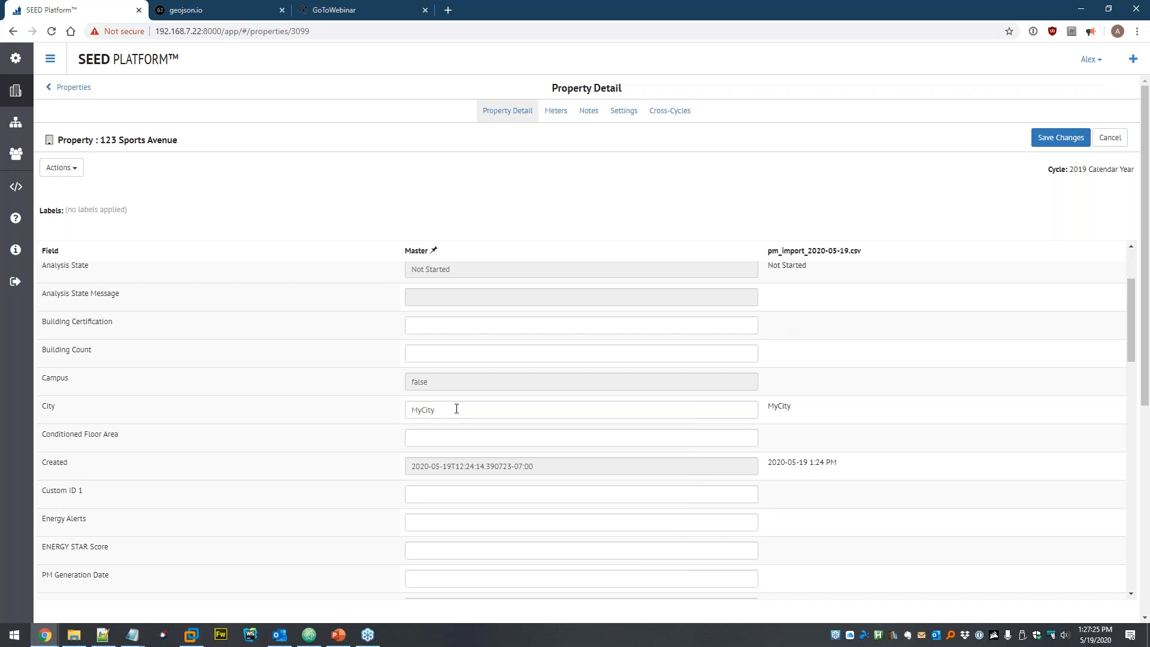
{"action": "scroll", "coordinate": [516, 435], "scroll_direction": "down", "scroll_amount": 6}
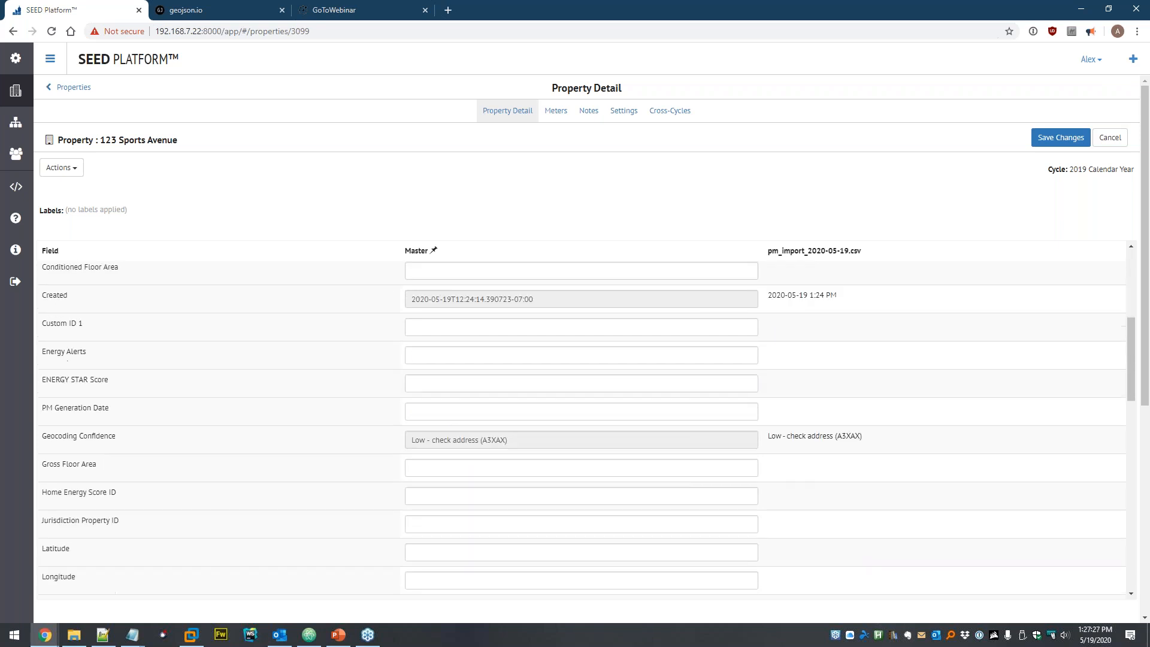
{"action": "scroll", "coordinate": [521, 383], "scroll_direction": "down", "scroll_amount": 3}
{"action": "scroll", "coordinate": [518, 403], "scroll_direction": "up", "scroll_amount": 6}
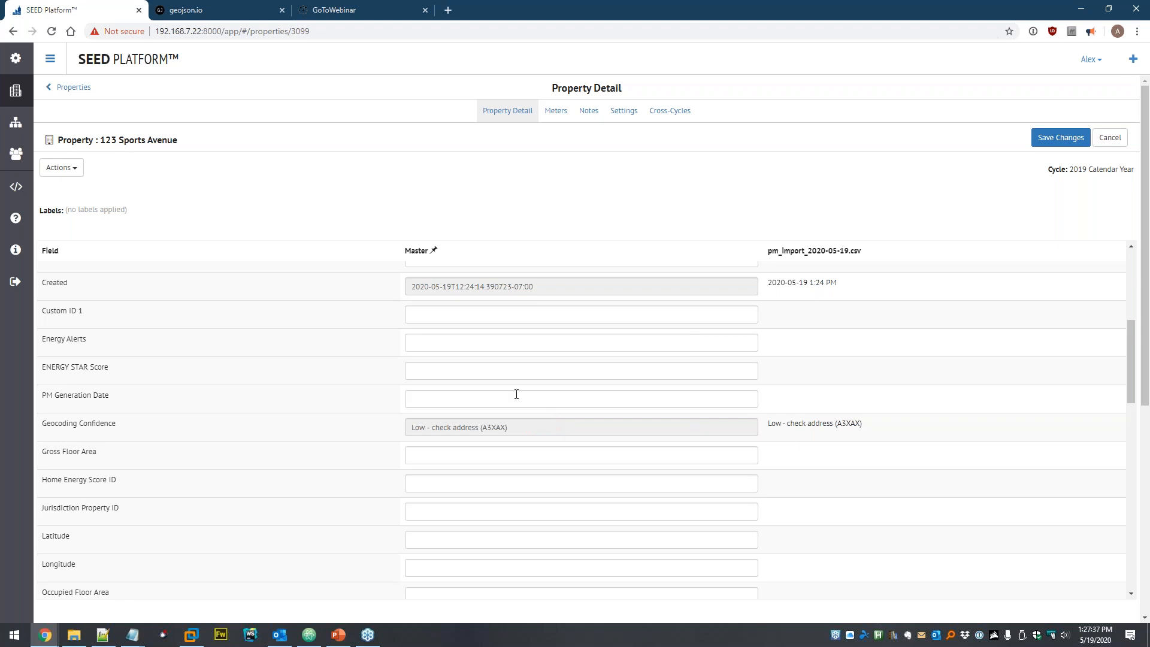
{"action": "scroll", "coordinate": [528, 362], "scroll_direction": "down", "scroll_amount": 9}
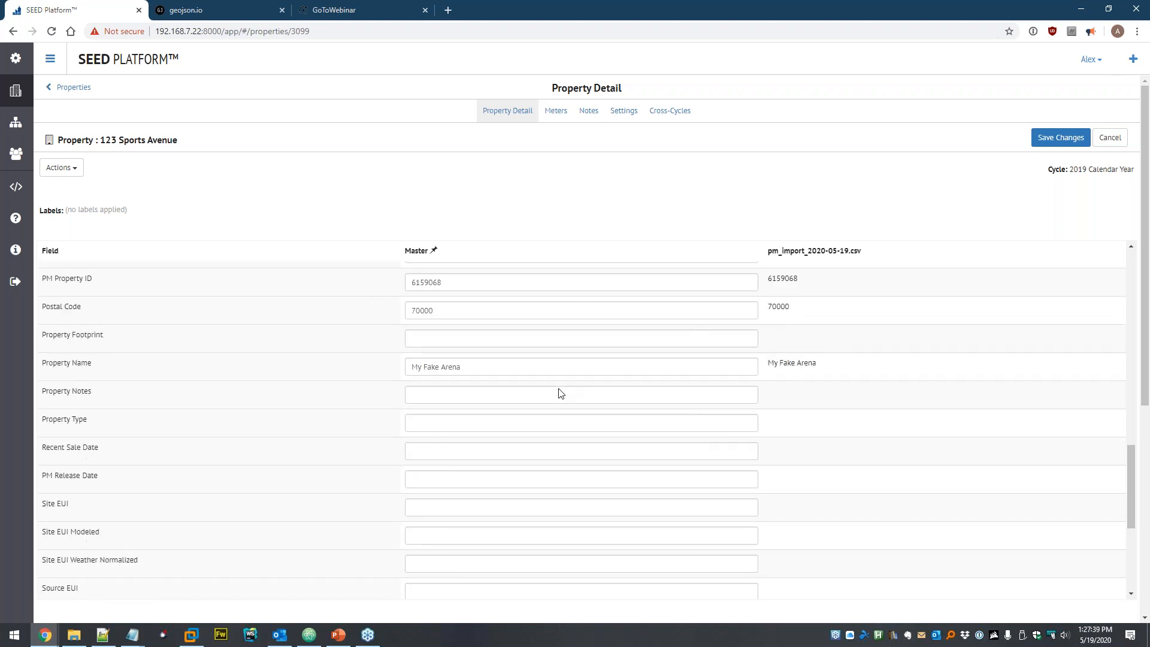
{"action": "scroll", "coordinate": [369, 426], "scroll_direction": "down", "scroll_amount": 5}
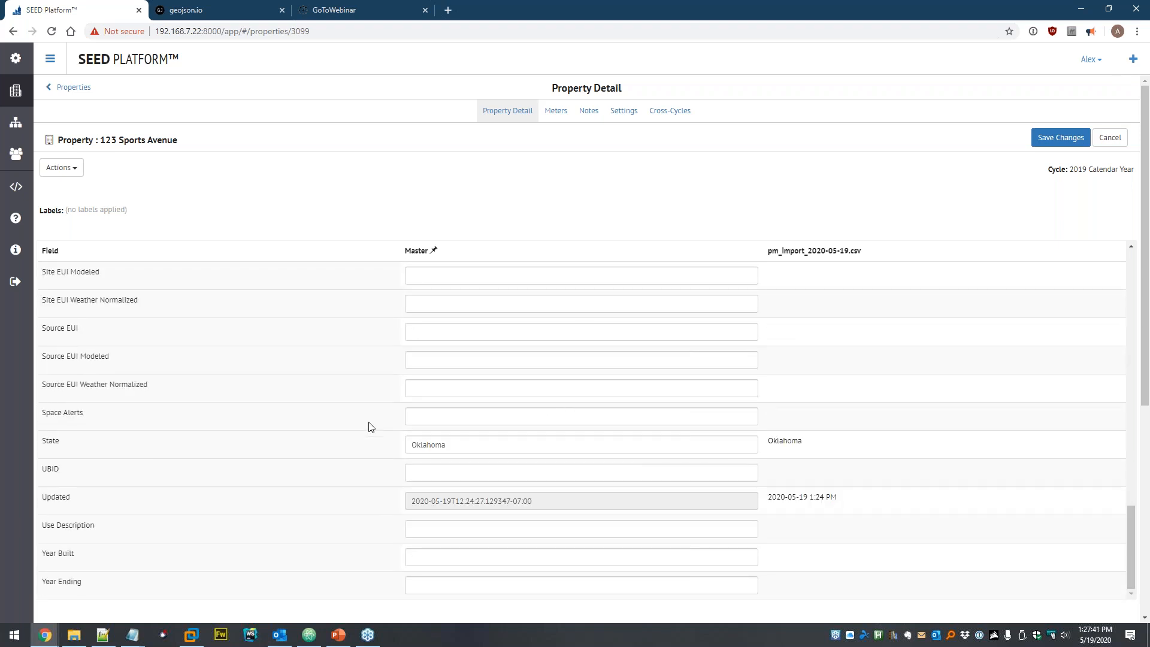
{"action": "scroll", "coordinate": [369, 427], "scroll_direction": "down", "scroll_amount": 6}
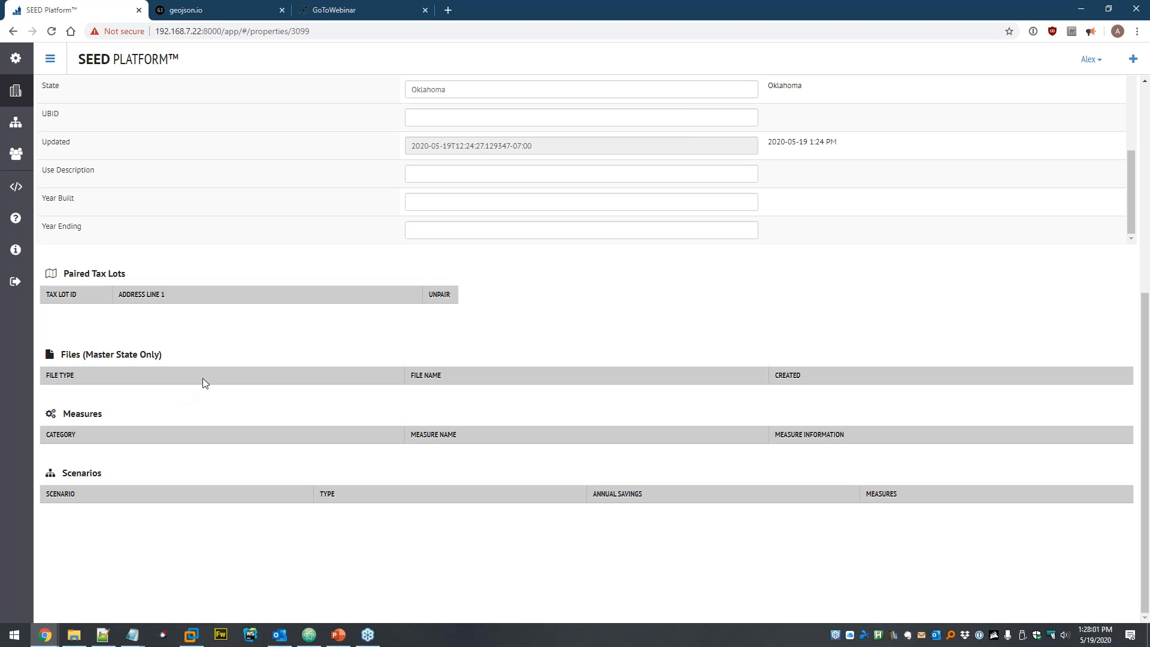
{"action": "scroll", "coordinate": [294, 328], "scroll_direction": "up", "scroll_amount": 4}
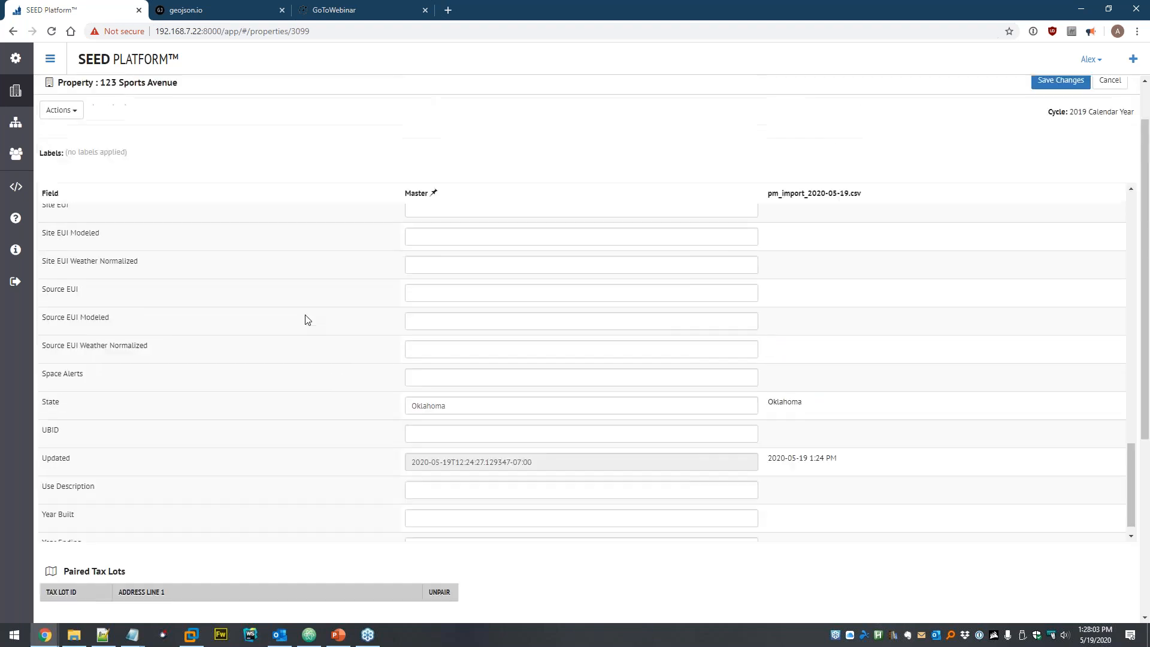
{"action": "scroll", "coordinate": [305, 323], "scroll_direction": "up", "scroll_amount": 5}
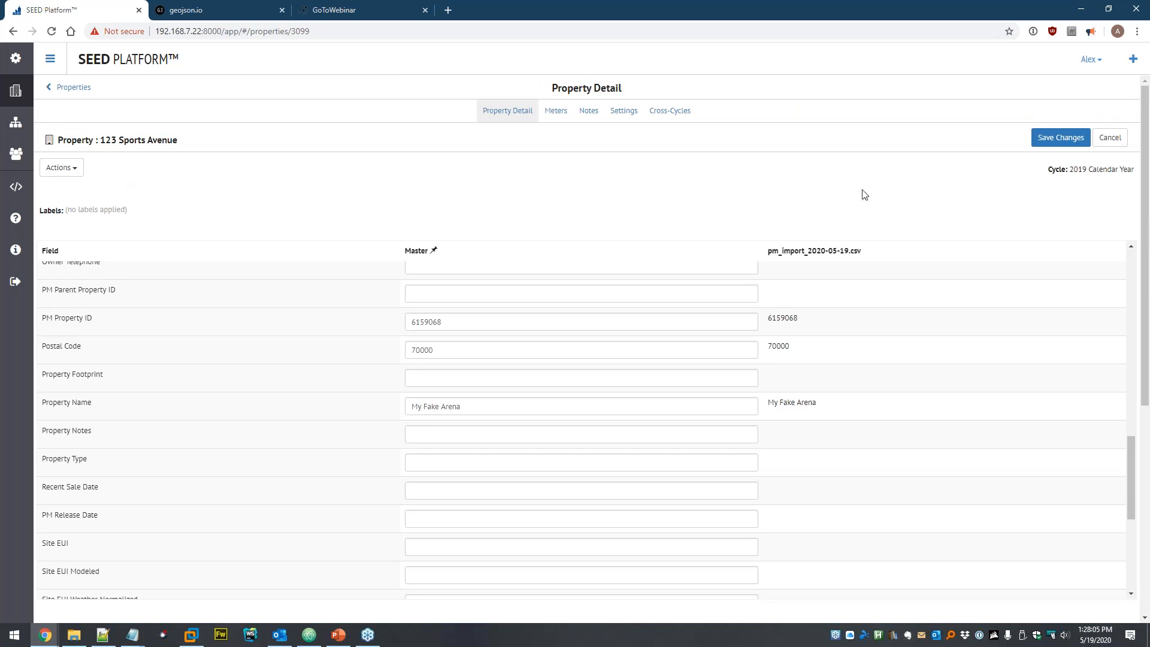
- Cancel editing and create a 'Populated' profile showing only filled-in columns, then refresh
{"action": "left_click", "coordinate": [1110, 138]}
{"action": "left_click", "coordinate": [72, 169]}
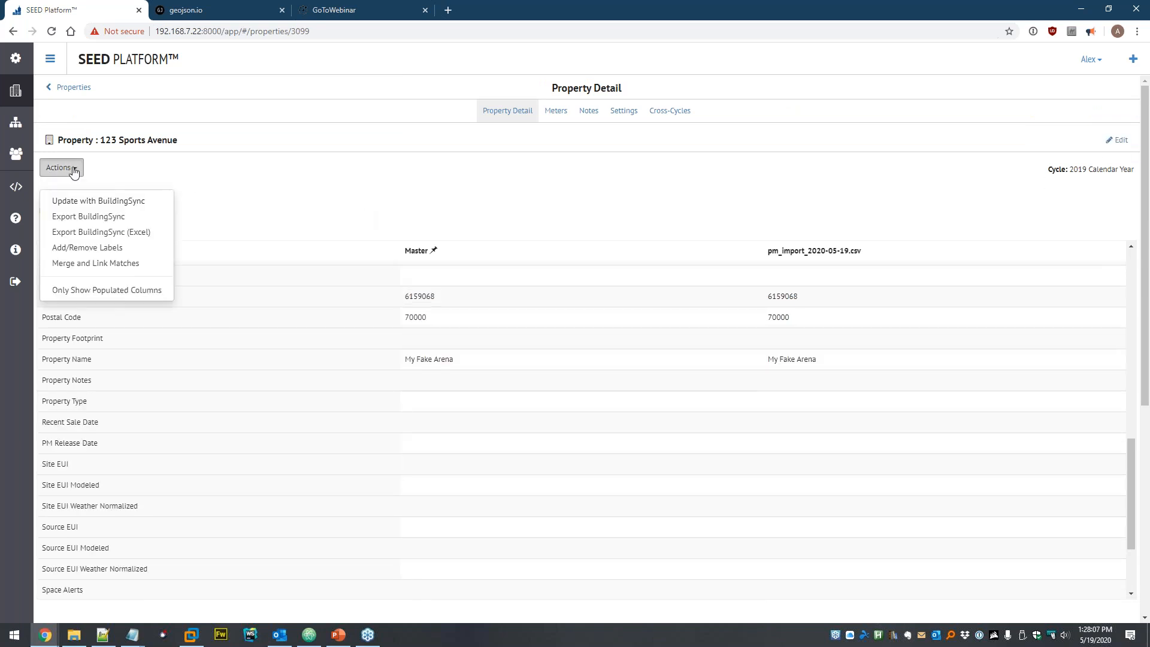
{"action": "left_click", "coordinate": [109, 295]}
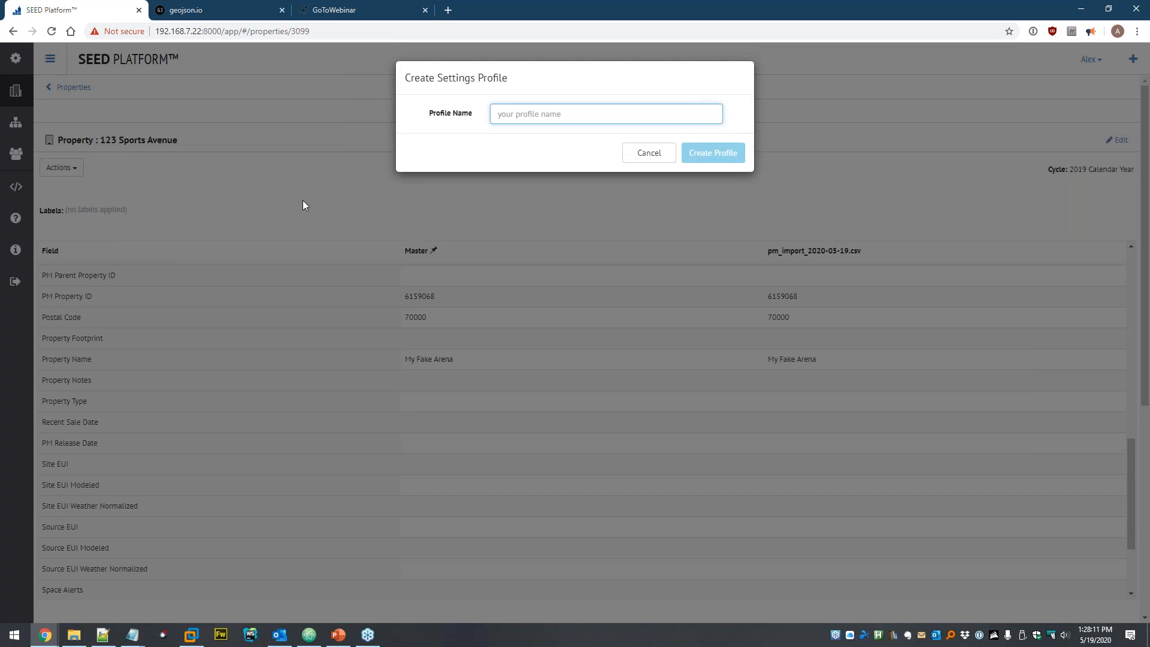
{"action": "type", "text": "Populated"}
{"action": "left_click", "coordinate": [724, 154]}
{"action": "left_click", "coordinate": [723, 154]}
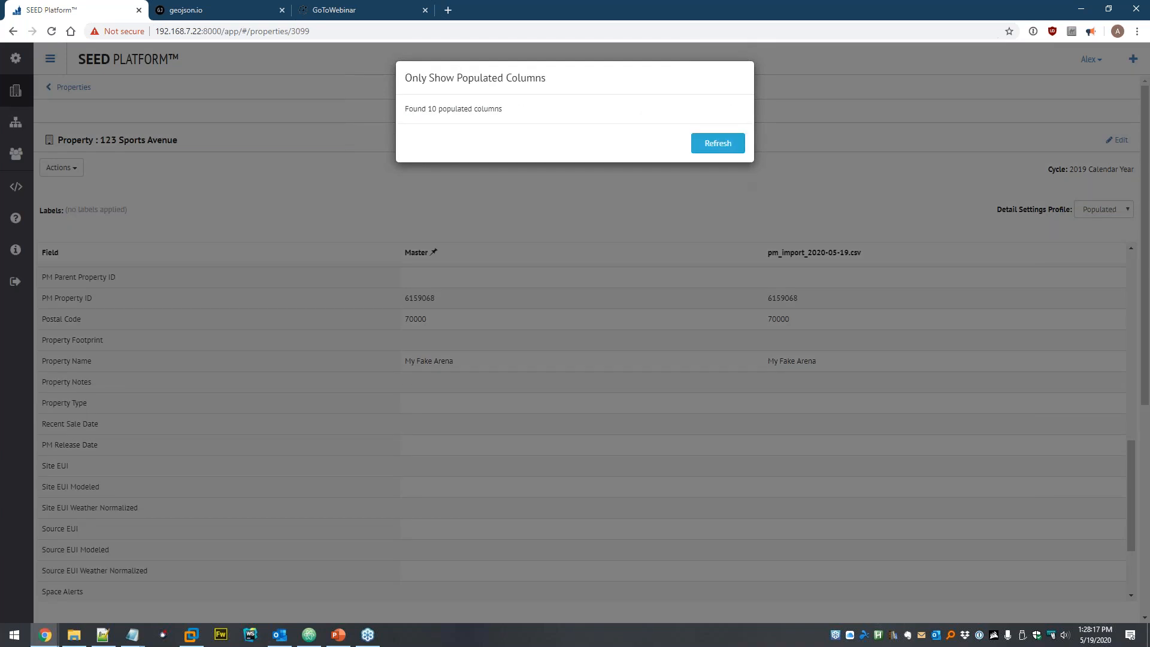
{"action": "left_click", "coordinate": [725, 145]}
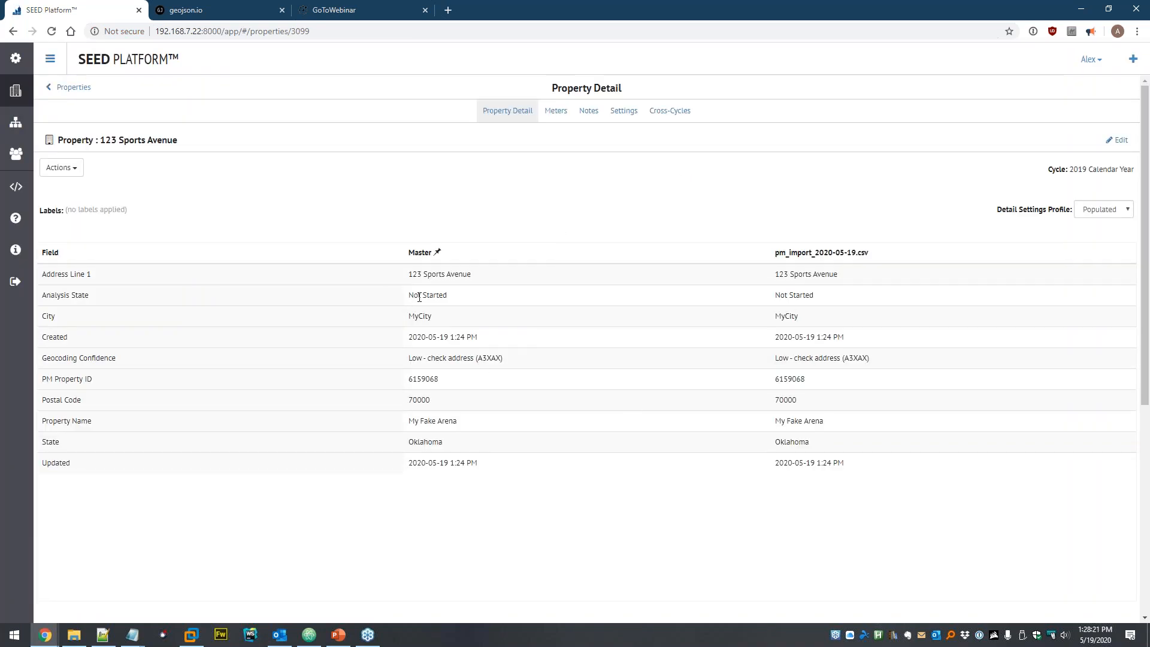
- Review the populated details and return to the Properties list
{"action": "scroll", "coordinate": [810, 408], "scroll_direction": "down", "scroll_amount": 3}
{"action": "scroll", "coordinate": [469, 367], "scroll_direction": "up", "scroll_amount": 3}
{"action": "left_click", "coordinate": [13, 100]}
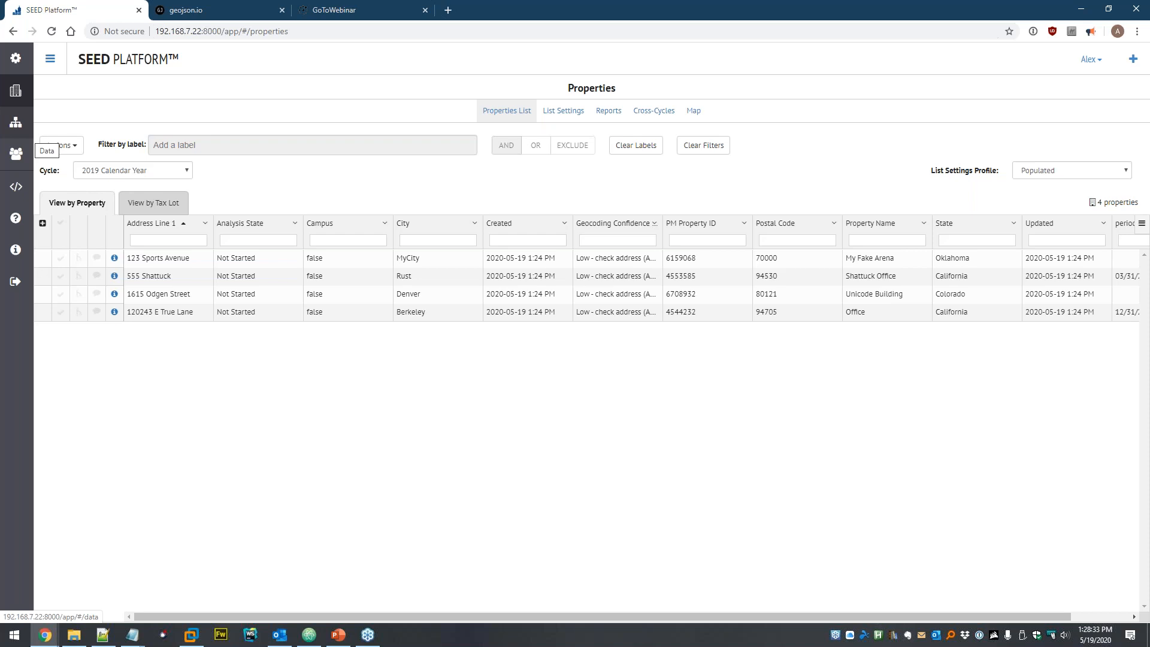
- Open 123 Sports Avenue's Meters tab and start a GreenButton data upload
{"action": "left_click", "coordinate": [114, 260]}
{"action": "left_click", "coordinate": [68, 169]}
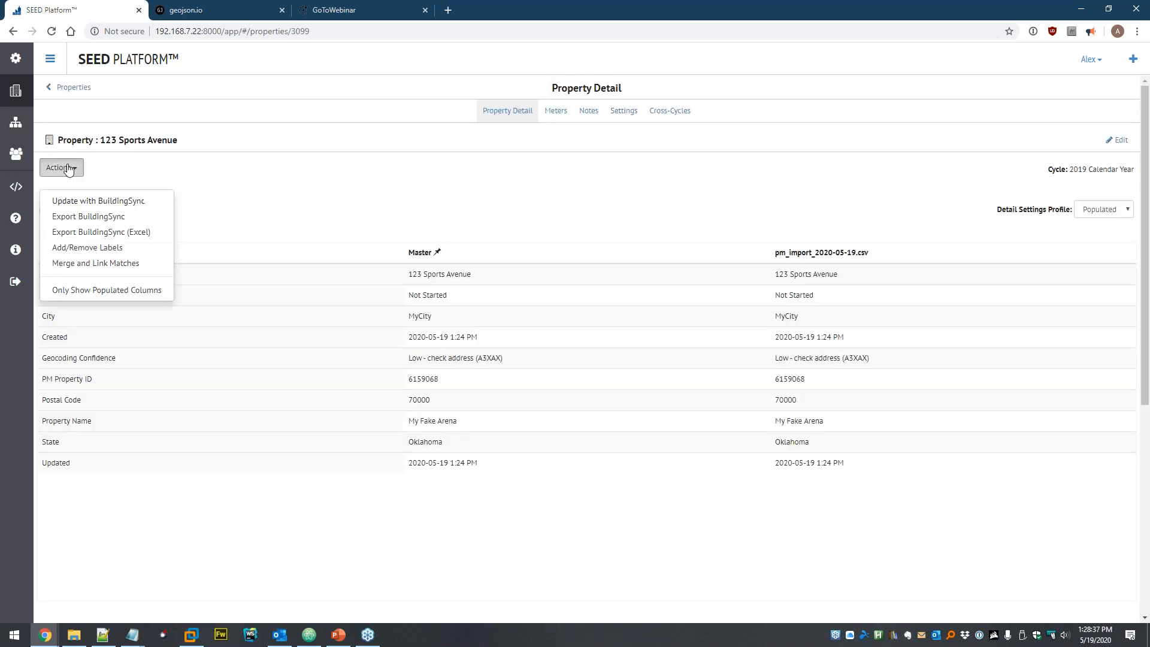
{"action": "left_click", "coordinate": [443, 175]}
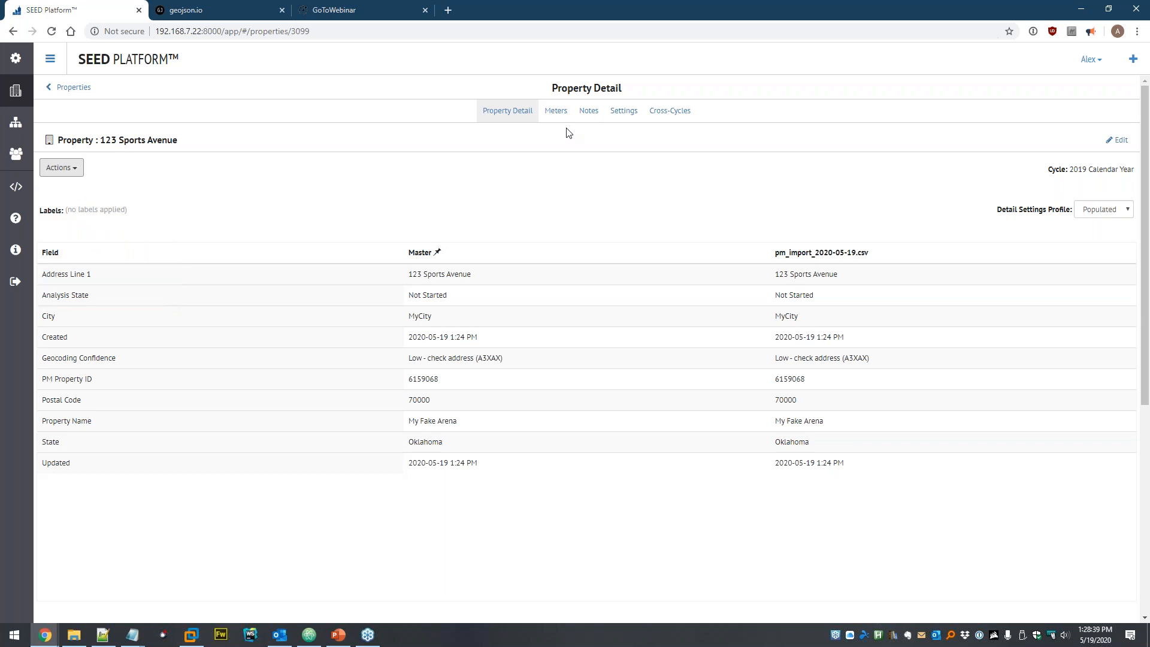
{"action": "left_click", "coordinate": [562, 117]}
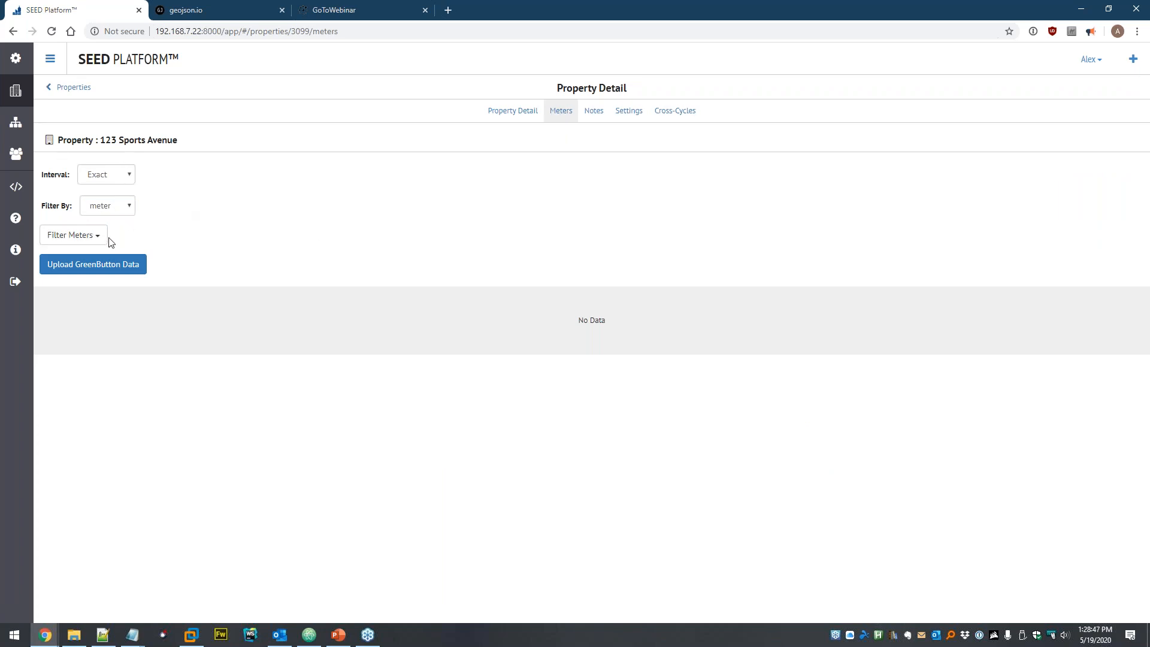
{"action": "left_click", "coordinate": [87, 271]}
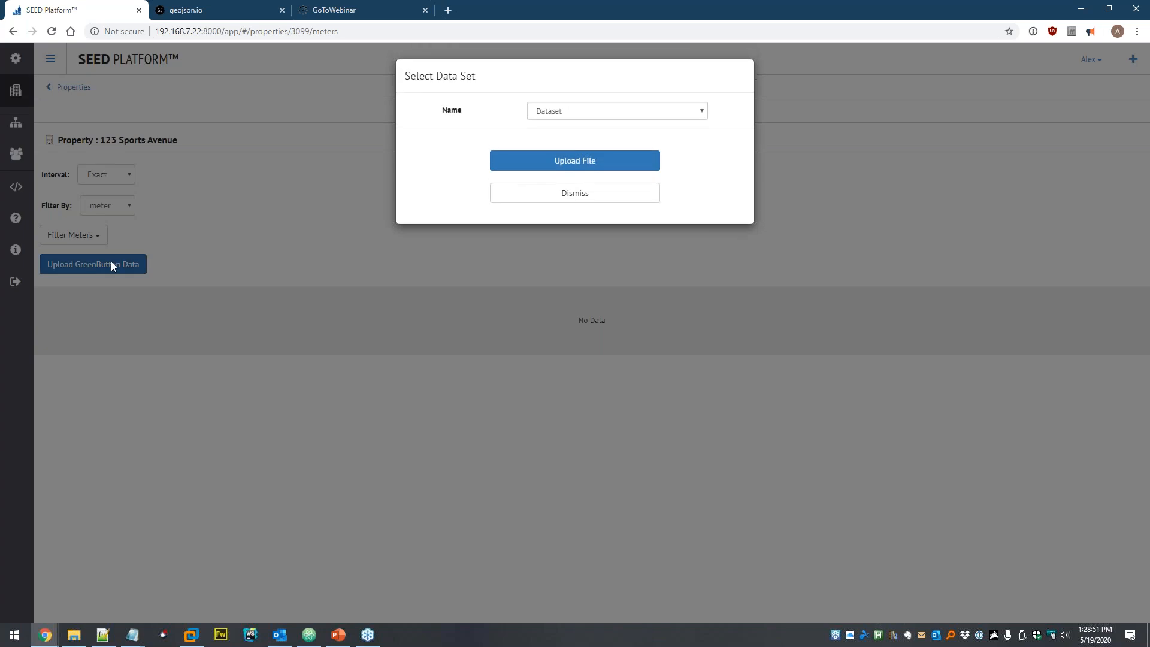
{"action": "left_click", "coordinate": [569, 111]}
{"action": "left_click", "coordinate": [587, 118]}
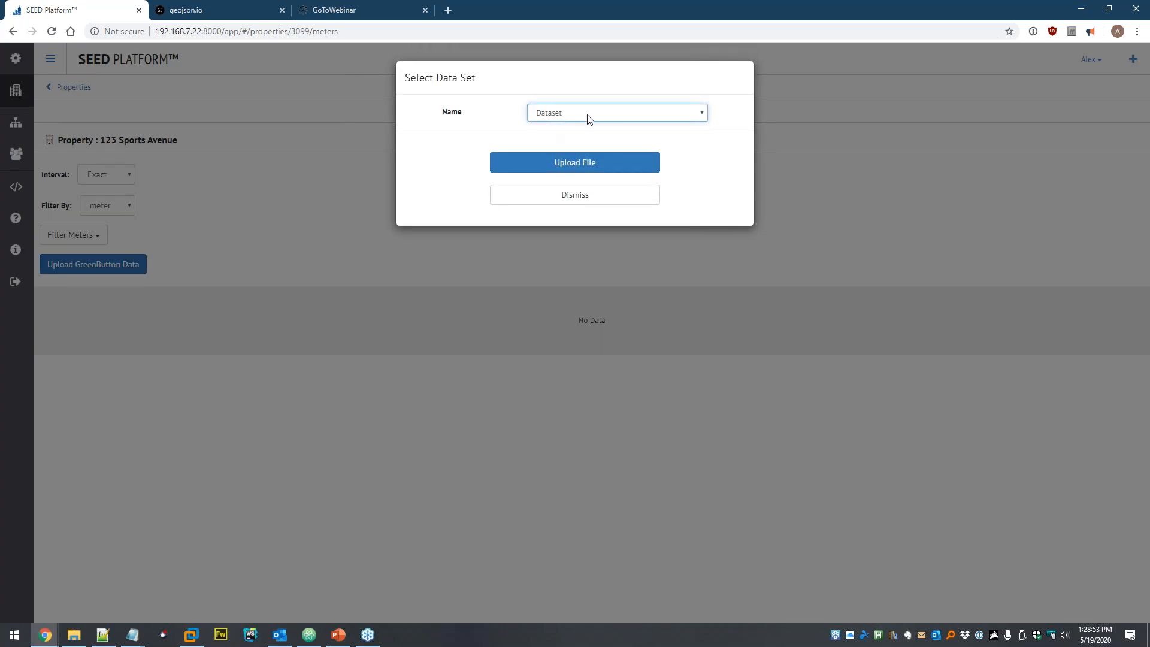
- Upload example-GreenButton-data.xml from the GreenButton folder and confirm the Electric - Grid readings
{"action": "left_click", "coordinate": [586, 169]}
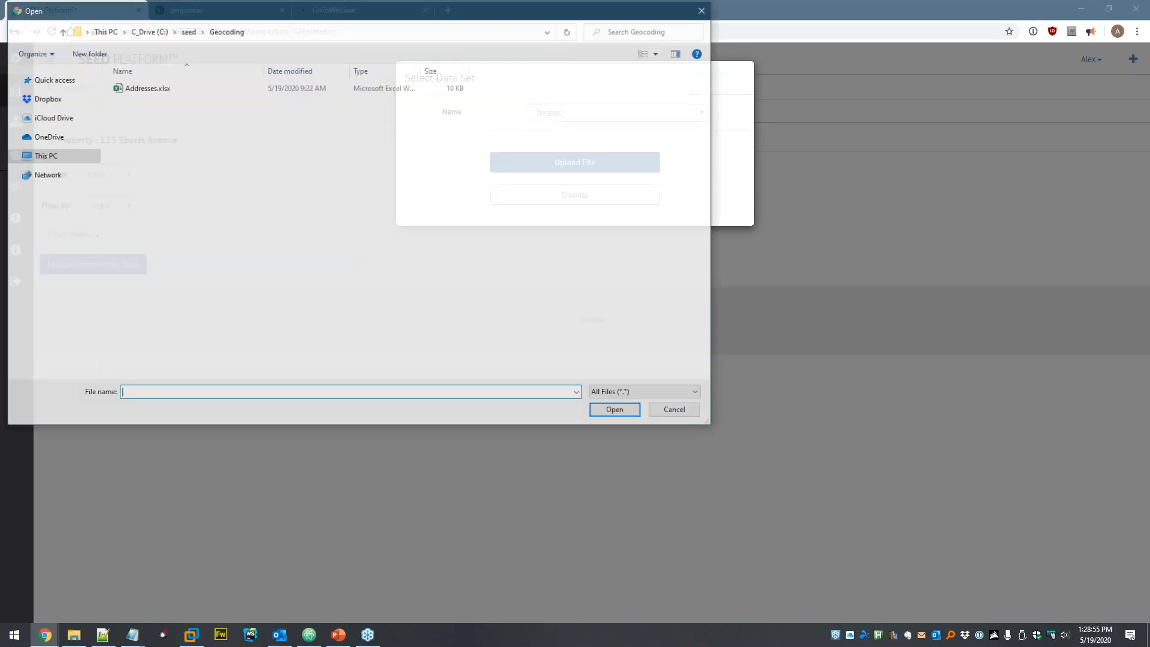
{"action": "left_click", "coordinate": [188, 31]}
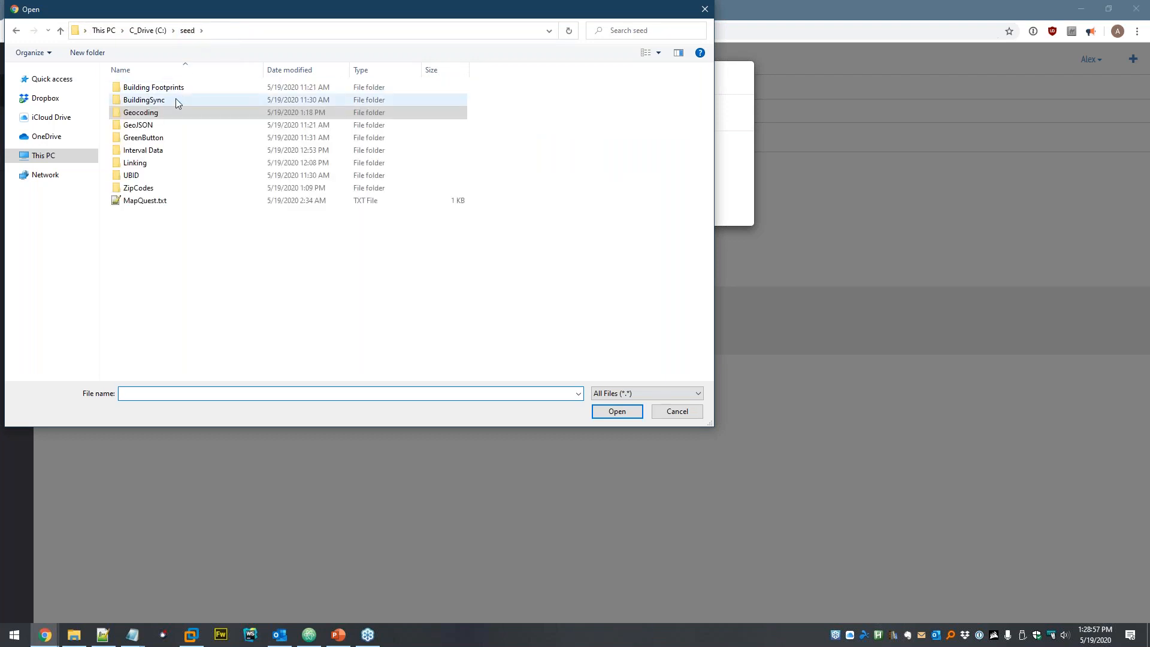
{"action": "double_click", "coordinate": [157, 138]}
{"action": "left_click", "coordinate": [192, 89]}
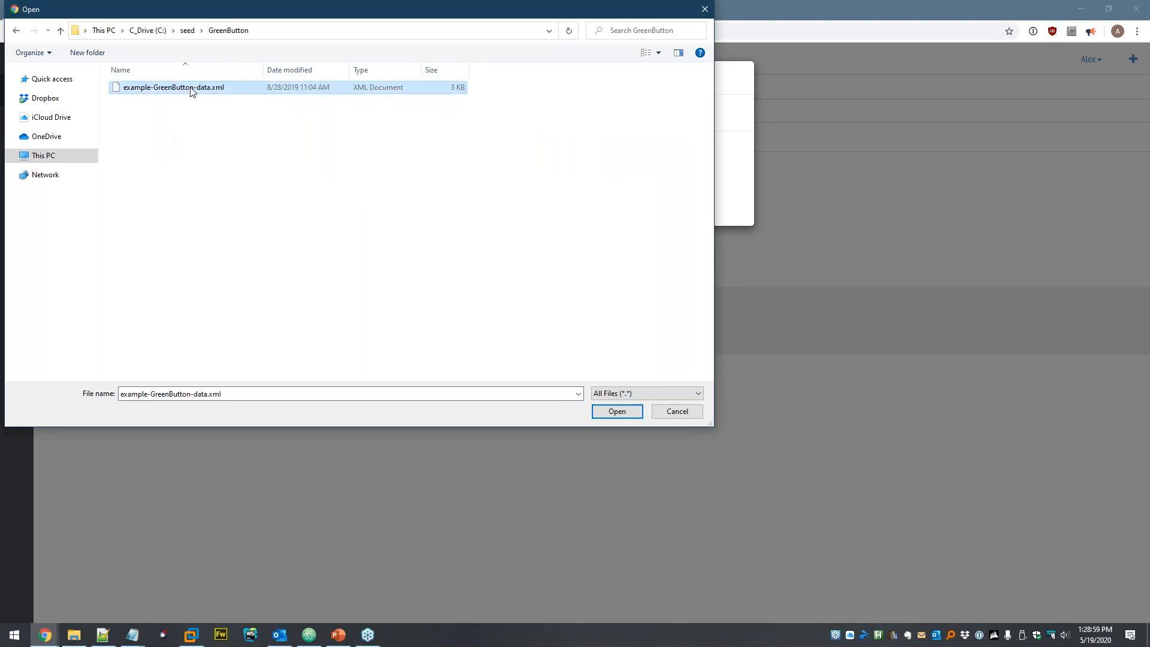
{"action": "left_click", "coordinate": [616, 410]}
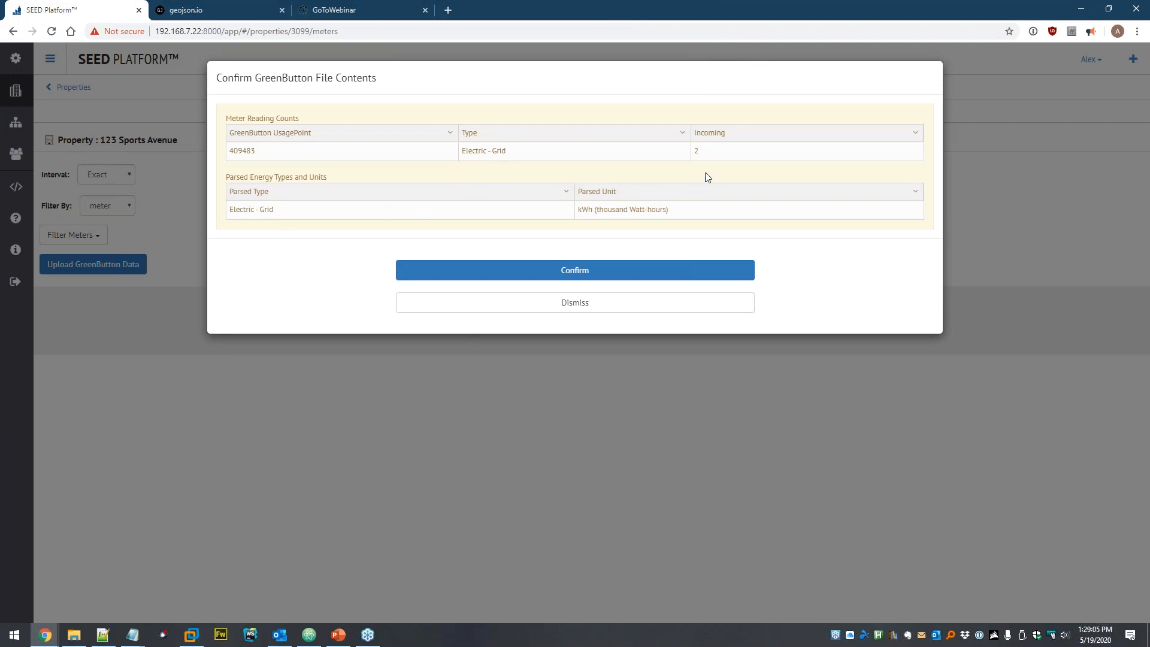
{"action": "left_click", "coordinate": [525, 274]}
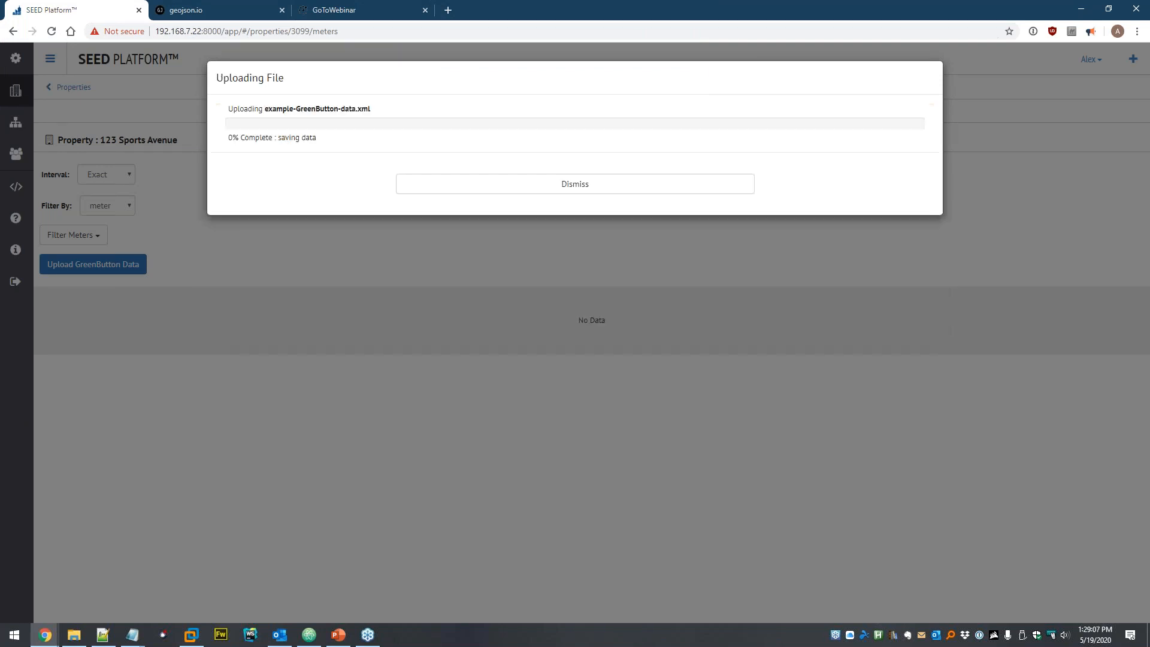
{"action": "left_click", "coordinate": [611, 216]}
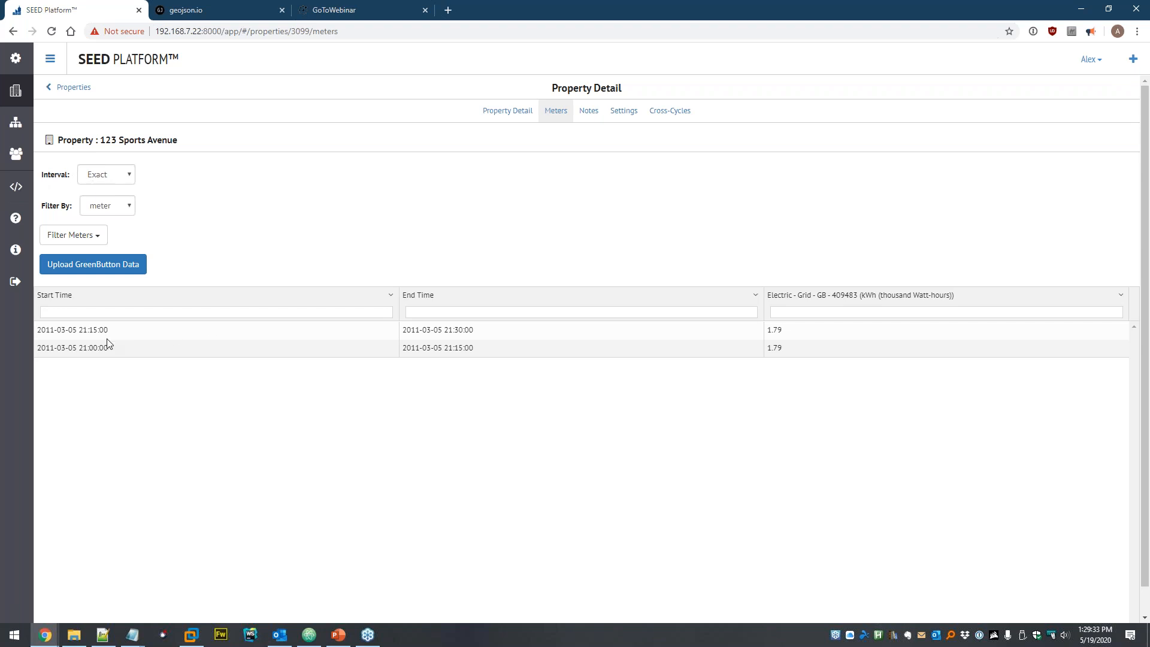
- Try the meter readings' interval, filter and meter options, leaving Exact and Electric - Grid shown
{"action": "left_click", "coordinate": [125, 174]}
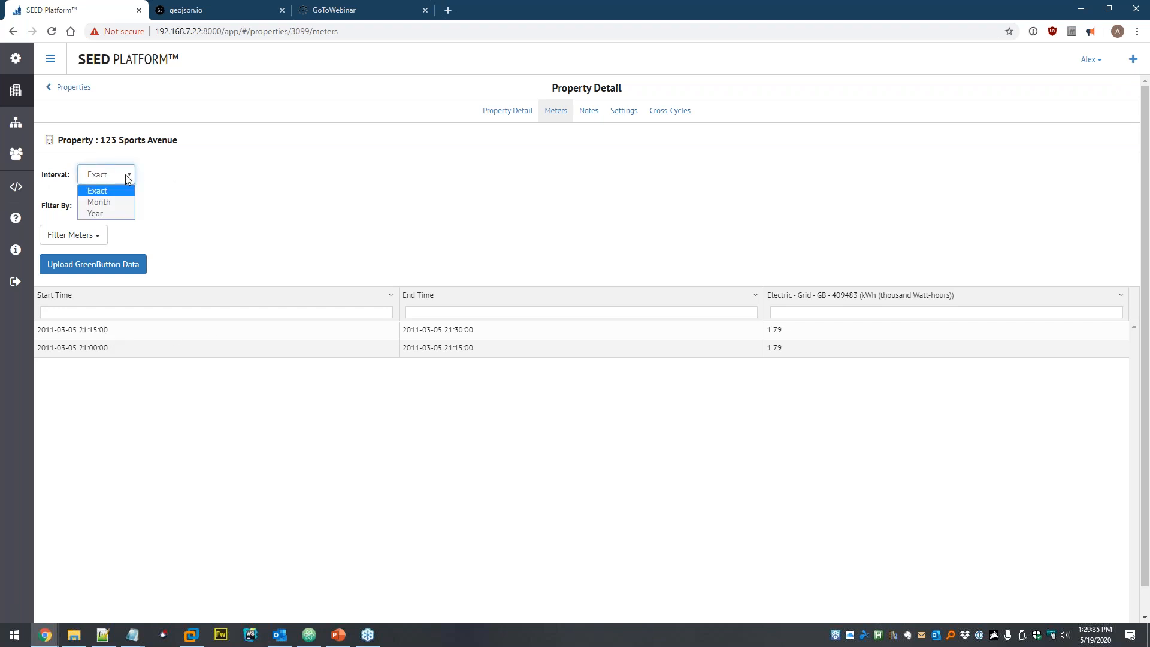
{"action": "left_click", "coordinate": [210, 195]}
{"action": "left_click", "coordinate": [120, 207]}
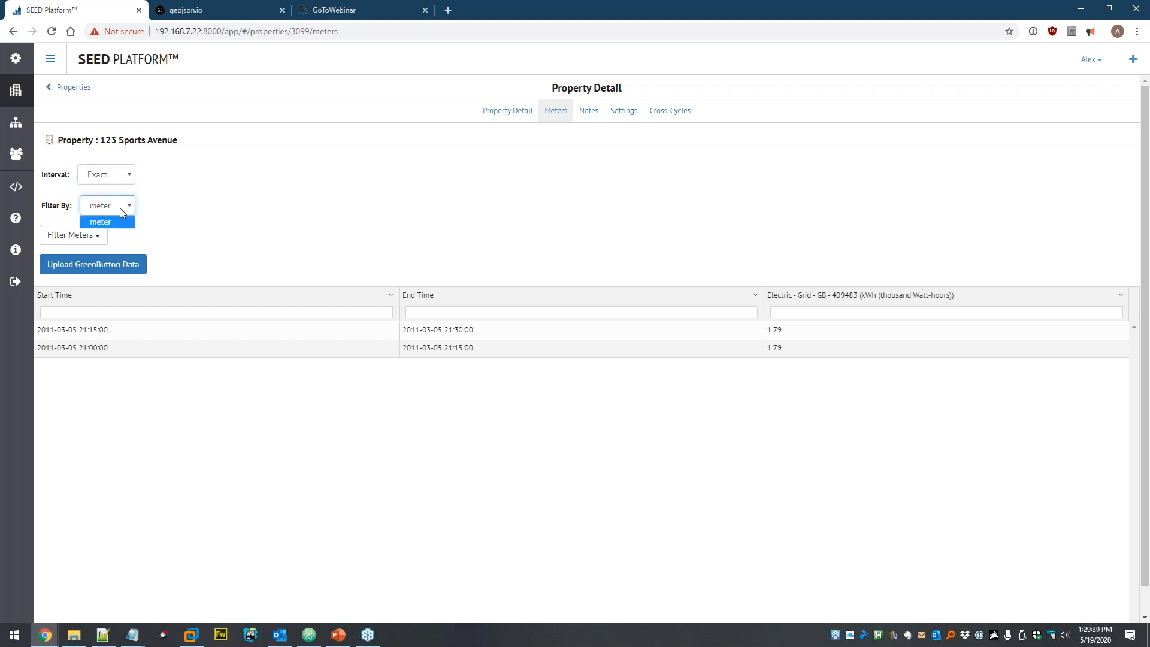
{"action": "left_click", "coordinate": [172, 215]}
{"action": "left_click", "coordinate": [102, 233]}
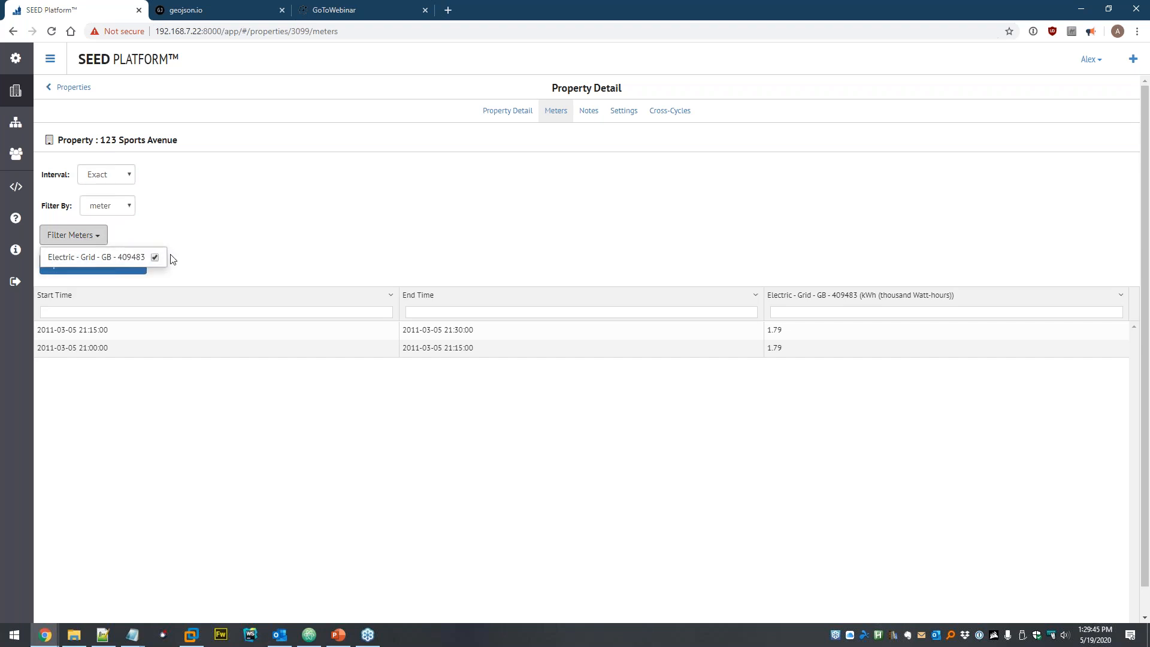
{"action": "left_click", "coordinate": [155, 258]}
{"action": "left_click", "coordinate": [231, 245]}
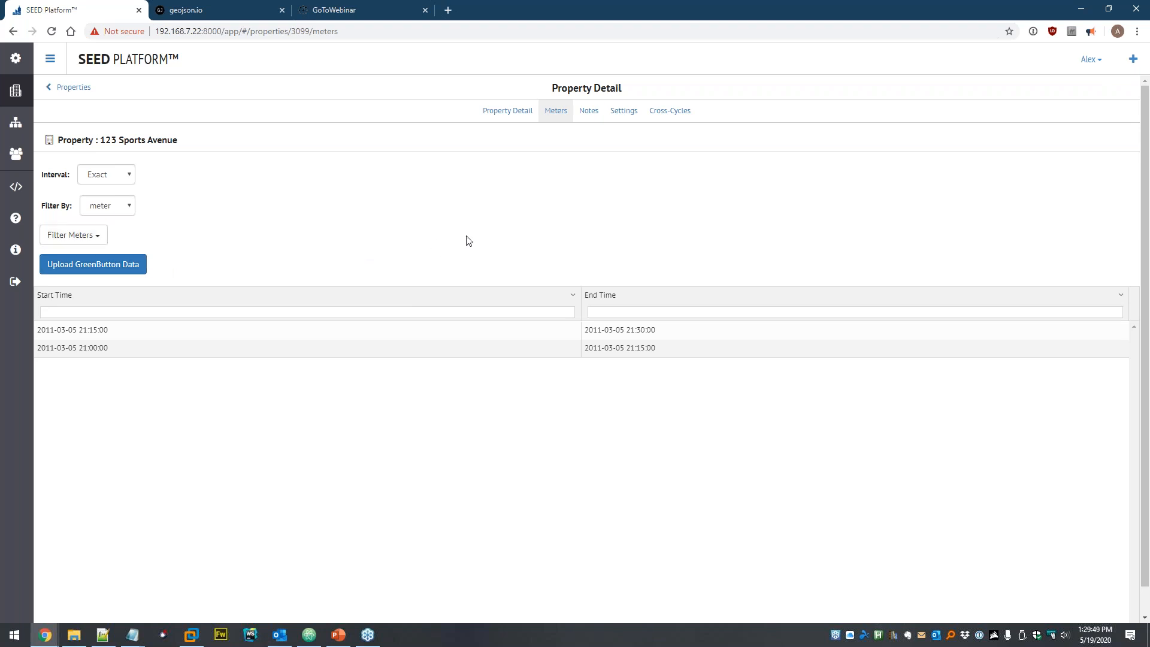
{"action": "left_click", "coordinate": [96, 235]}
{"action": "left_click", "coordinate": [158, 258]}
{"action": "left_click", "coordinate": [242, 249]}
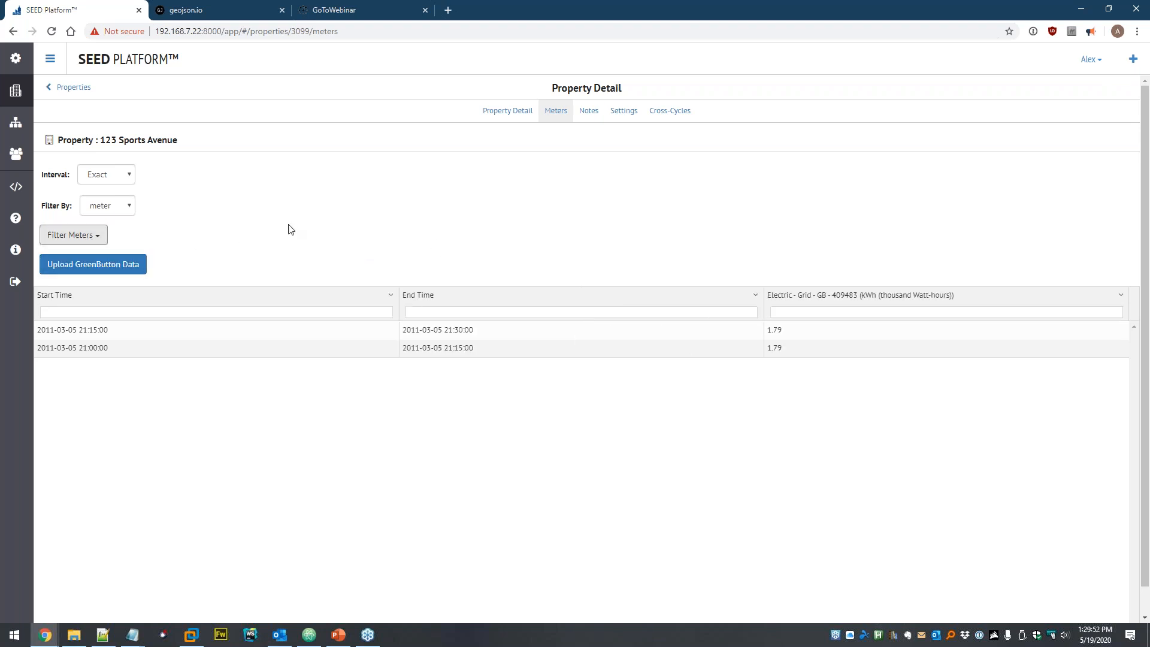
{"action": "left_click", "coordinate": [808, 313]}
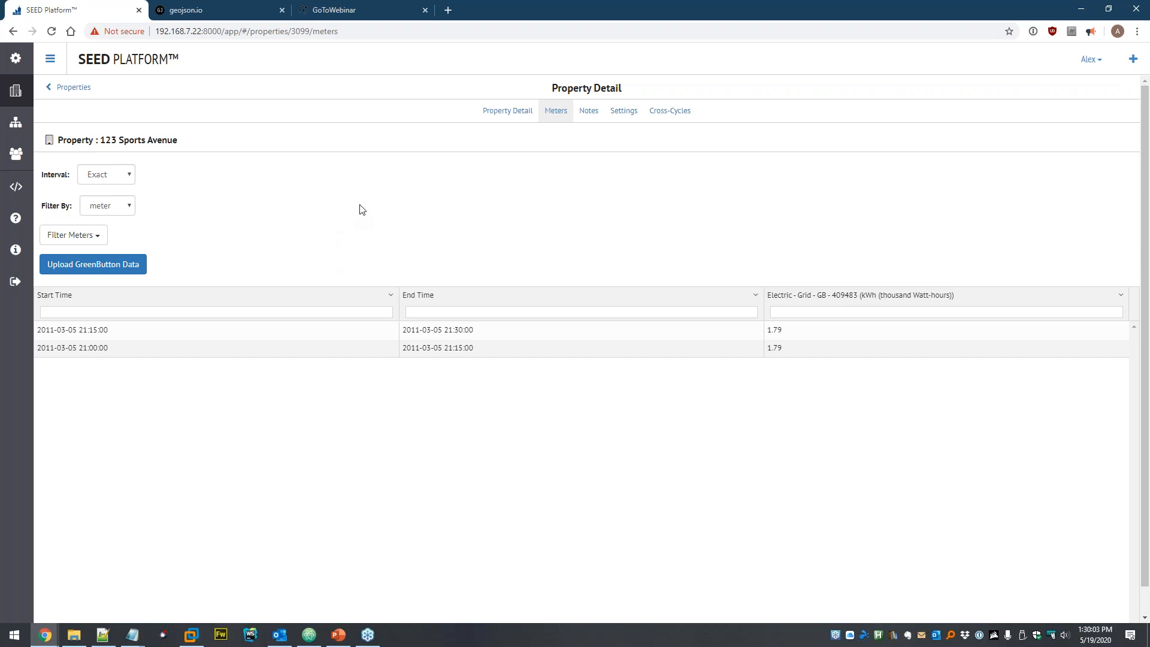
- Delete example-GreenButton-data.xml and the remaining data file from the Dataset
{"action": "left_click", "coordinate": [16, 123]}
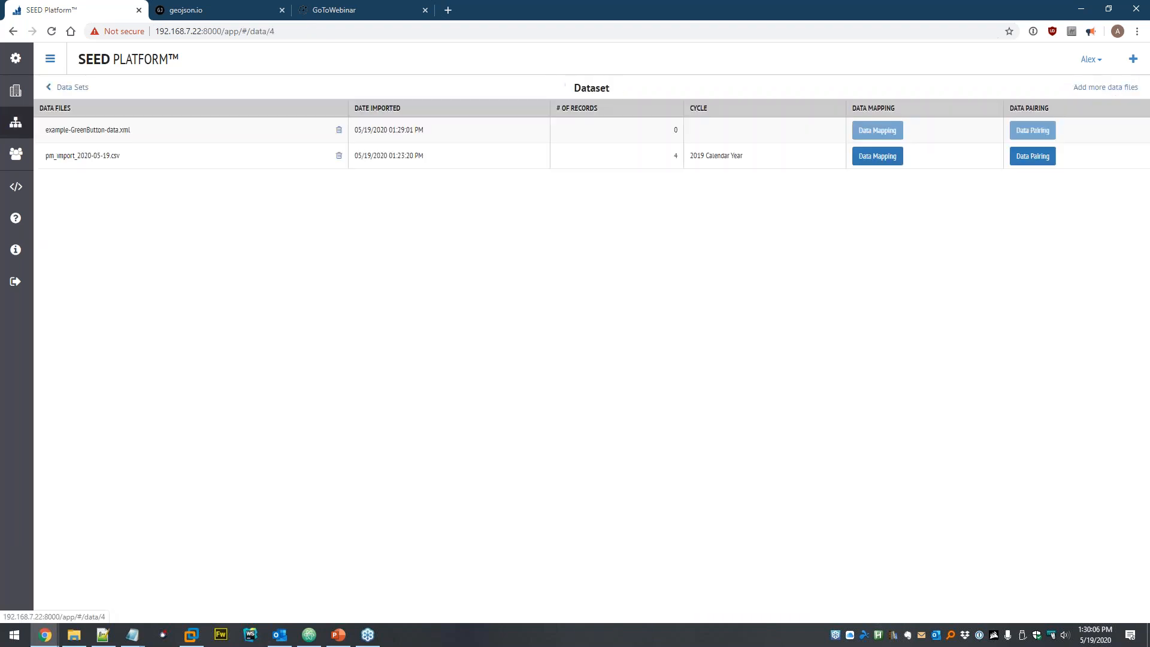
{"action": "left_click", "coordinate": [339, 129]}
{"action": "left_click", "coordinate": [700, 143]}
{"action": "left_click", "coordinate": [320, 132]}
{"action": "left_click", "coordinate": [724, 144]}
- Delete all four properties from the inventory with Delete Selected
{"action": "left_click", "coordinate": [16, 91]}
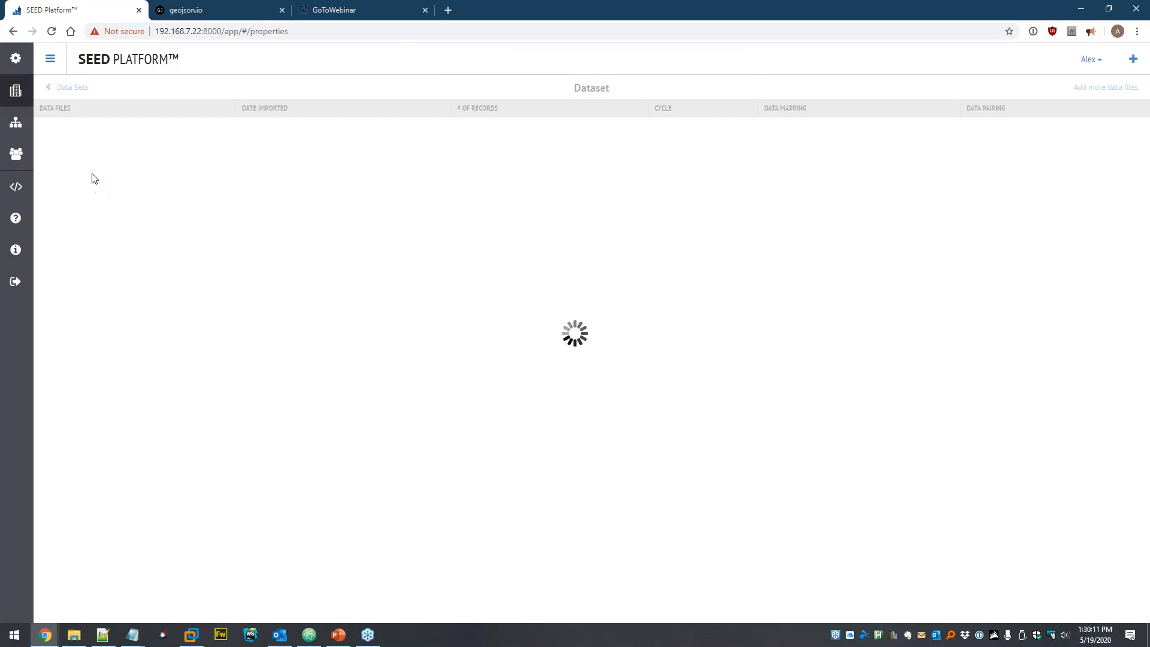
{"action": "left_click", "coordinate": [61, 145]}
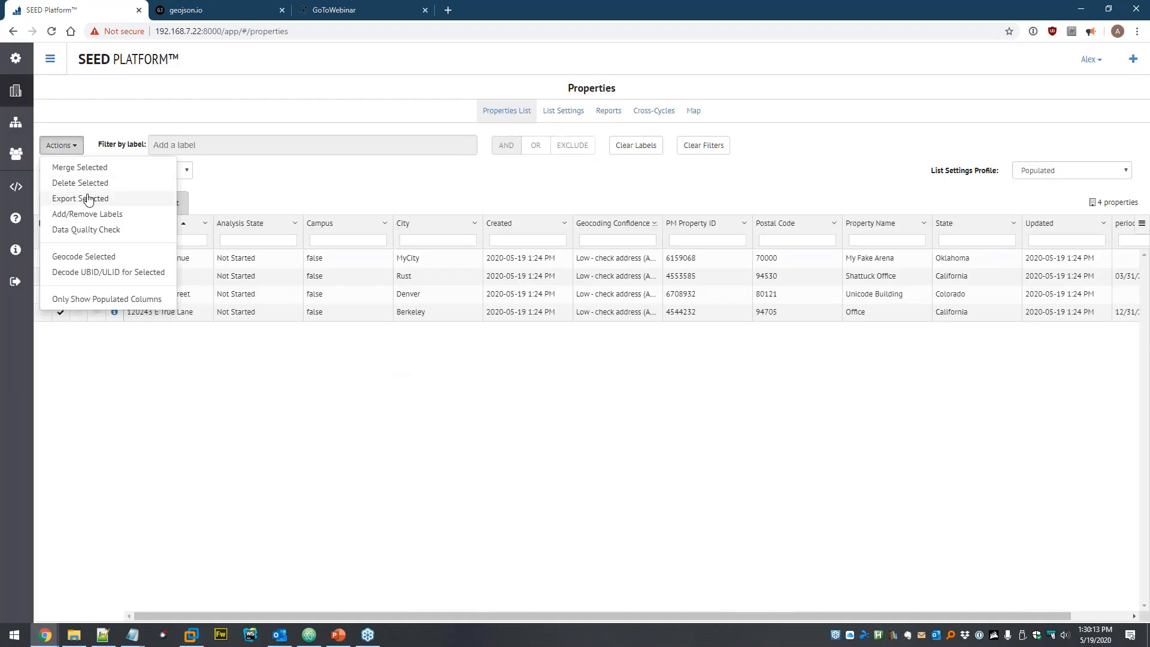
{"action": "left_click", "coordinate": [81, 183]}
{"action": "left_click", "coordinate": [728, 132]}
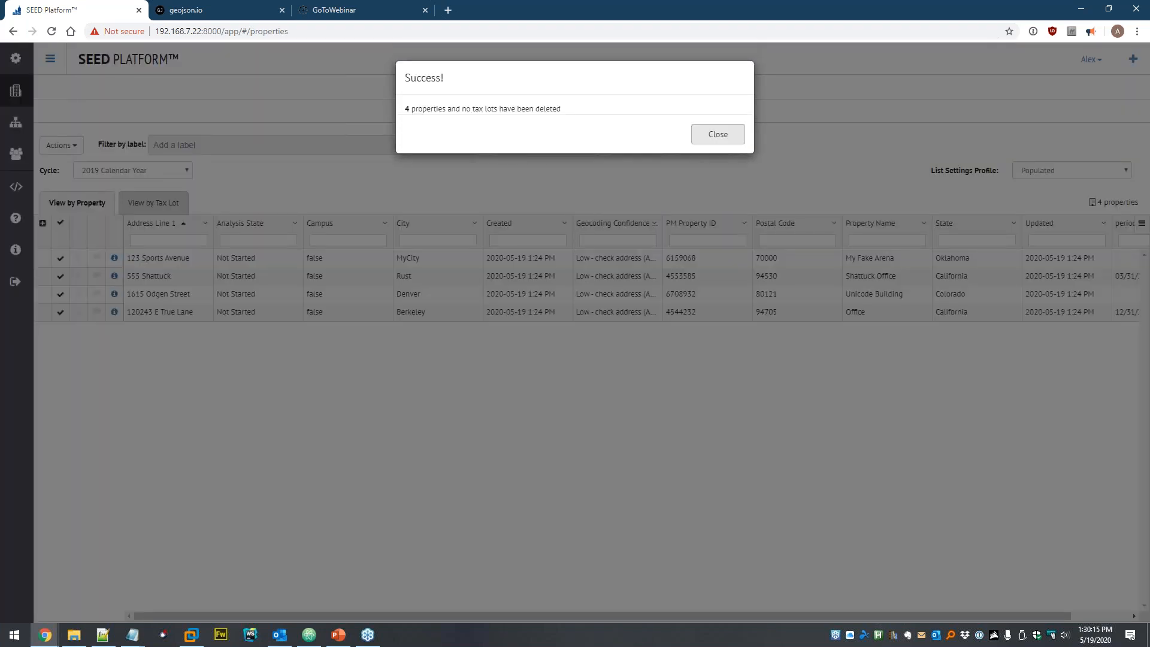
{"action": "left_click", "coordinate": [718, 134]}
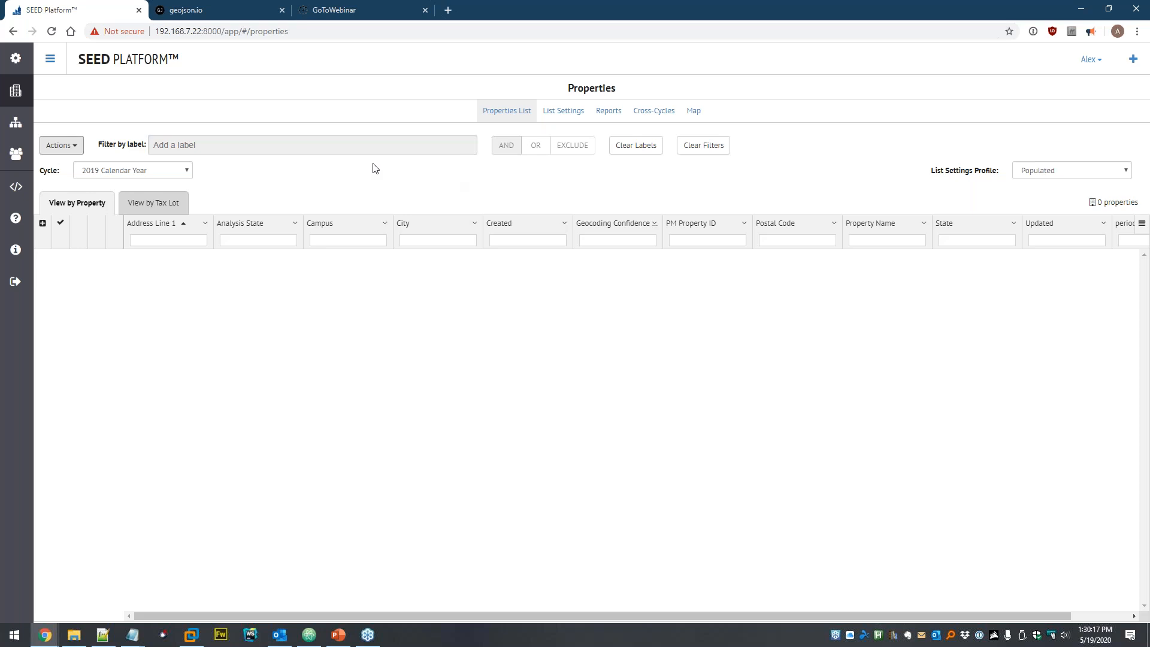
- Return to the Dataset's file list, then move to the geojson.io tab
{"action": "left_click", "coordinate": [15, 122]}
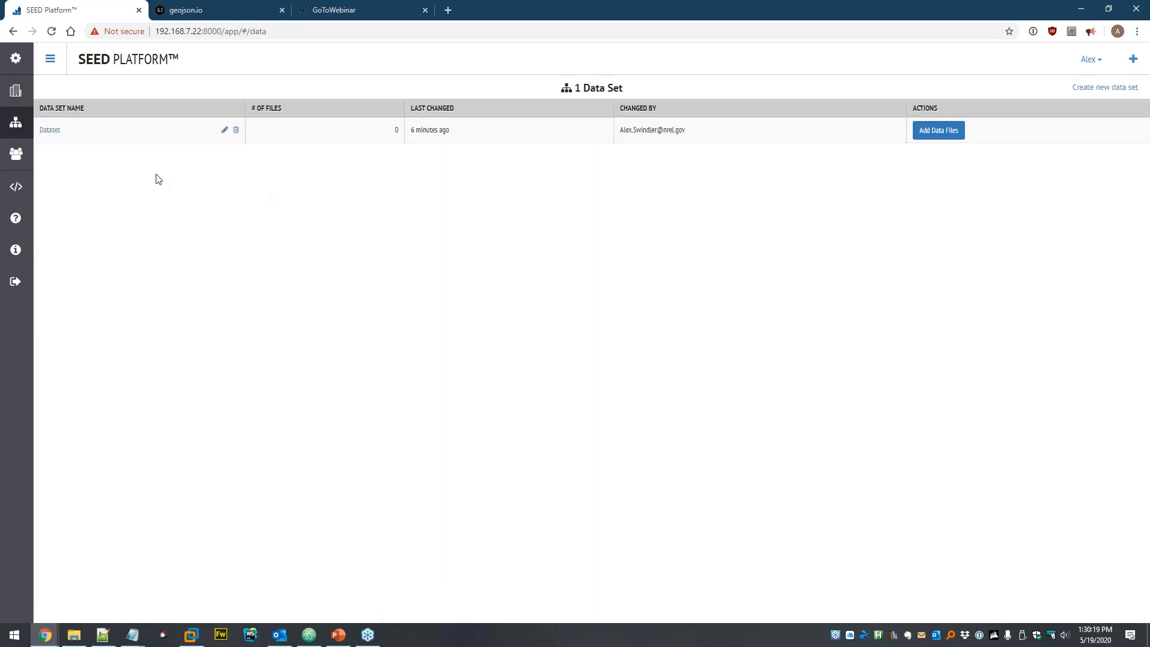
{"action": "left_click", "coordinate": [46, 131]}
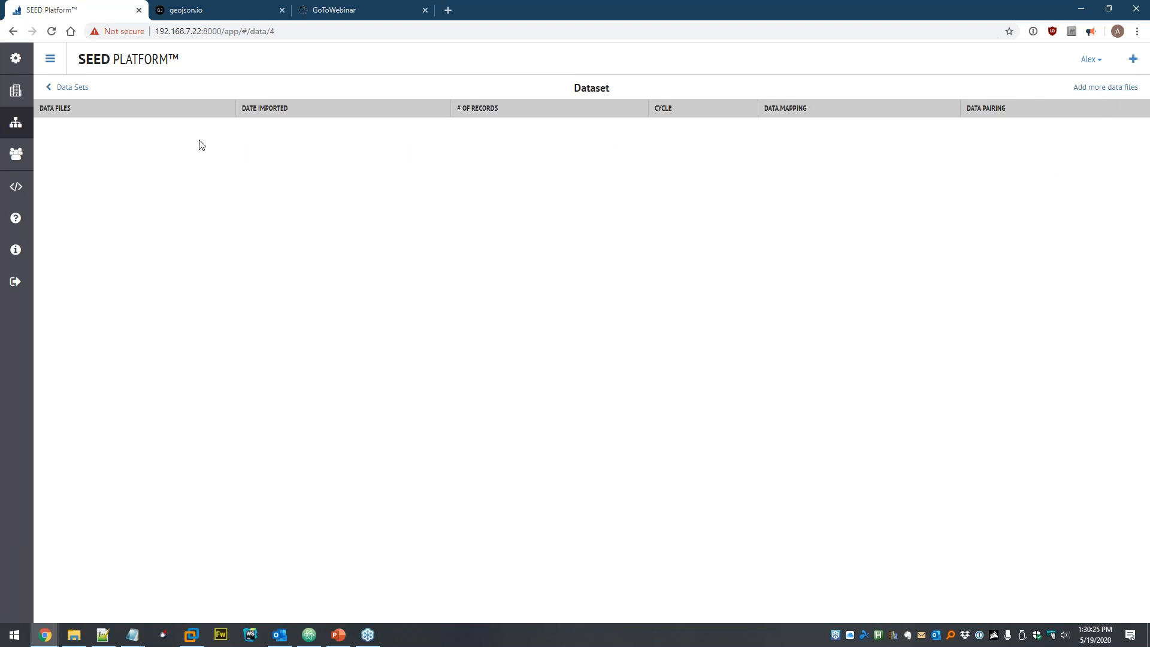
{"action": "left_click", "coordinate": [227, 9]}
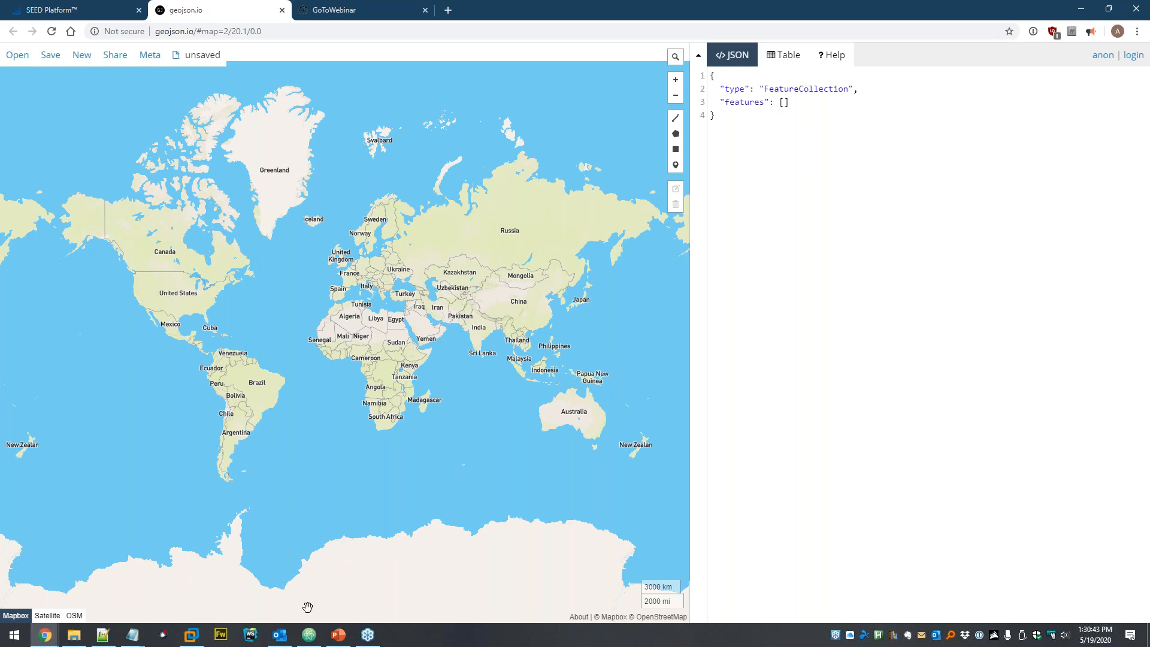
{"action": "left_click", "coordinate": [308, 636]}
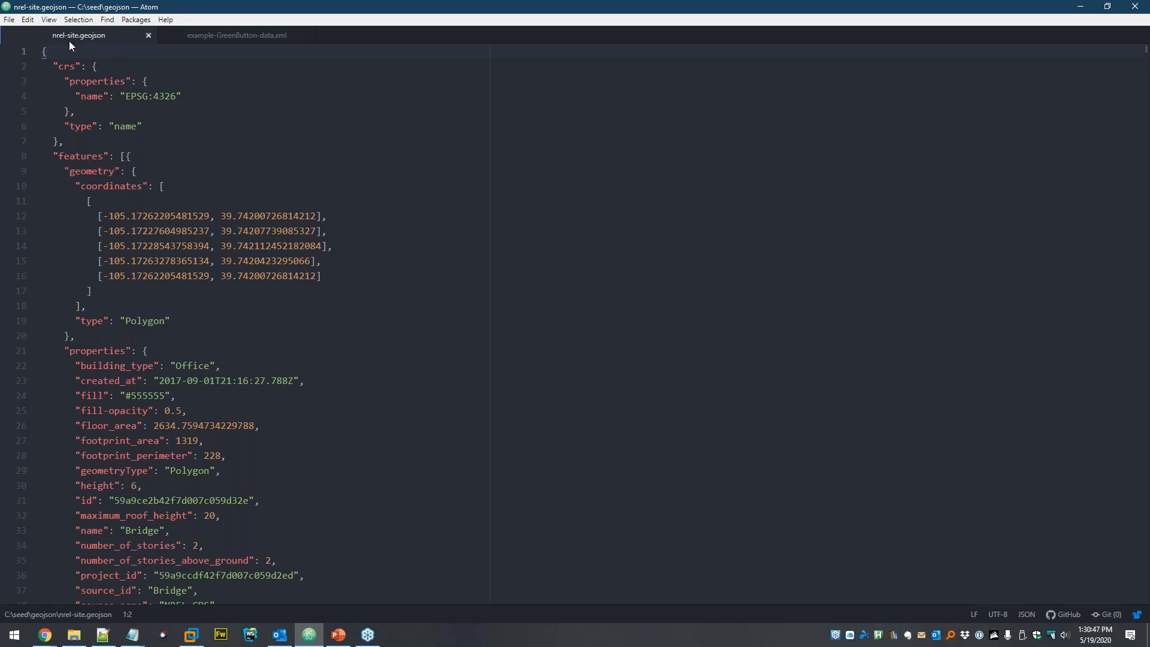
{"action": "scroll", "coordinate": [265, 168], "scroll_direction": "down", "scroll_amount": 15}
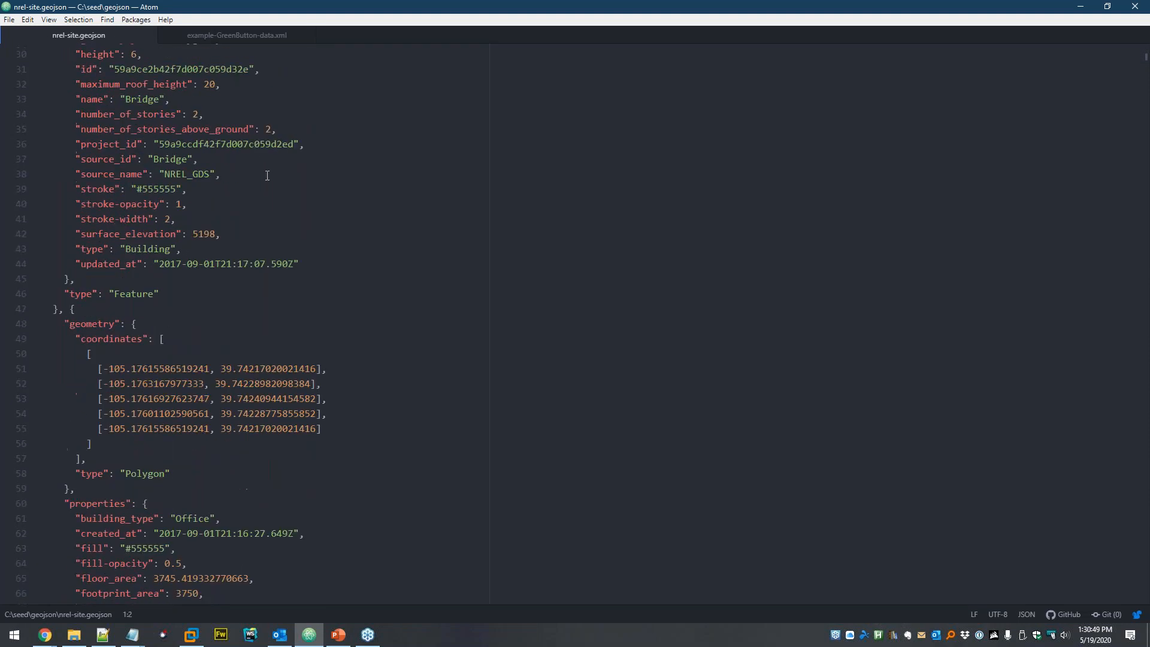
{"action": "scroll", "coordinate": [125, 139], "scroll_direction": "down", "scroll_amount": 2}
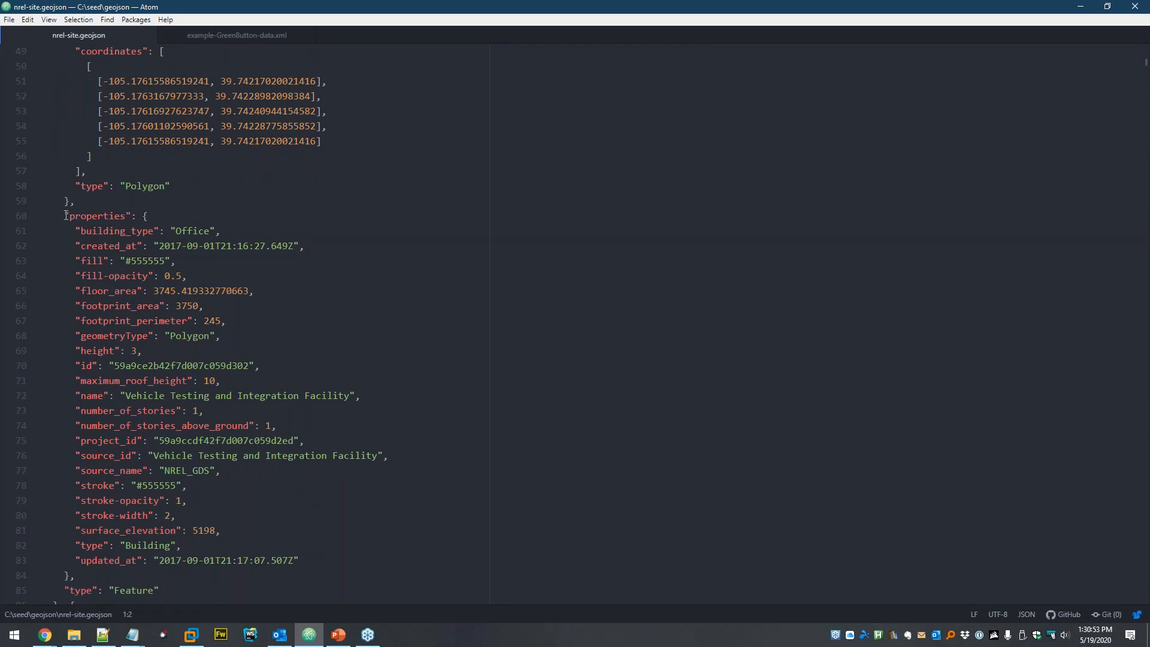
{"action": "scroll", "coordinate": [97, 227], "scroll_direction": "up", "scroll_amount": 4}
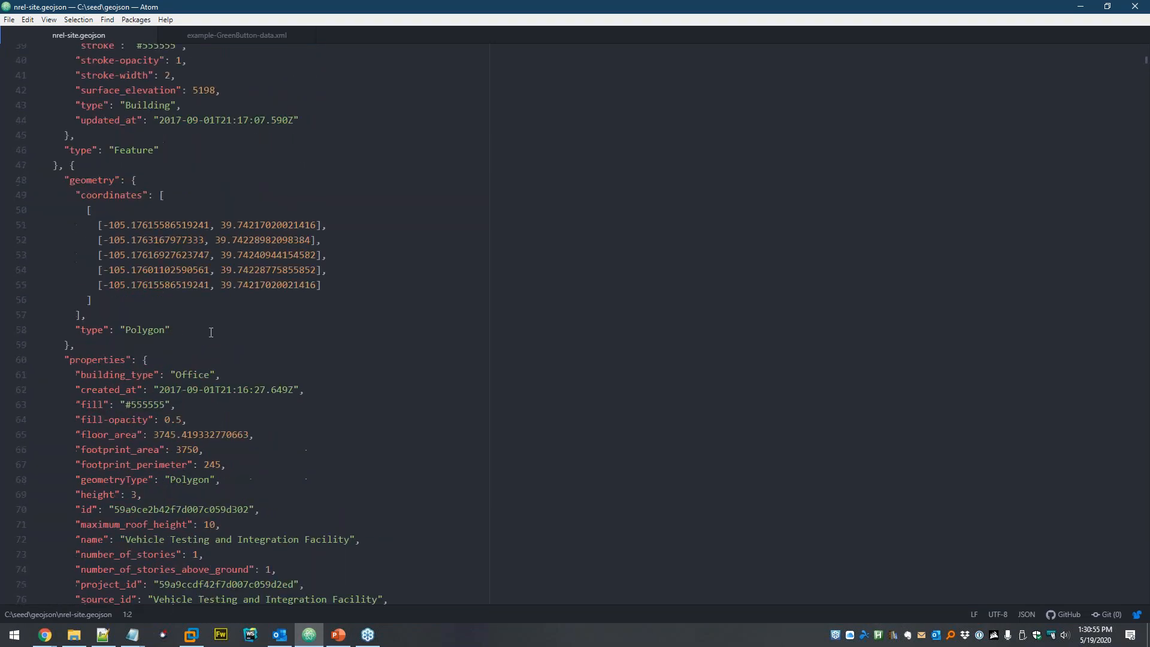
{"action": "left_click_drag", "start_coordinate": [103, 225], "coordinate": [368, 284]}
{"action": "left_click", "coordinate": [367, 286]}
{"action": "left_click", "coordinate": [57, 637]}
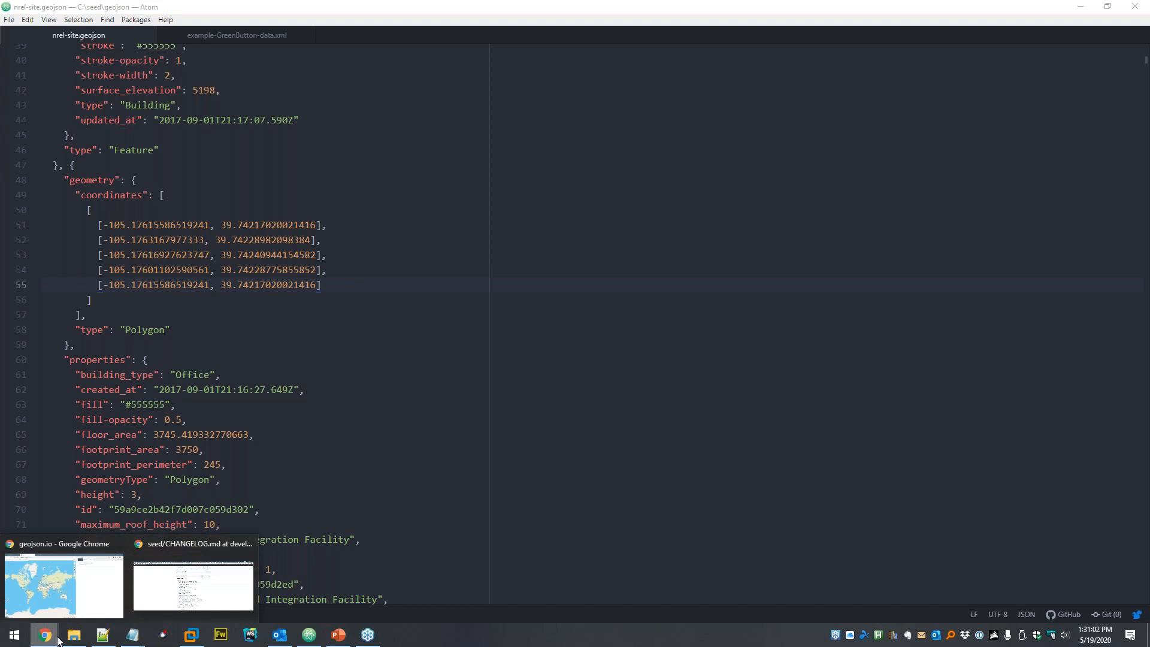
{"action": "left_click", "coordinate": [63, 579]}
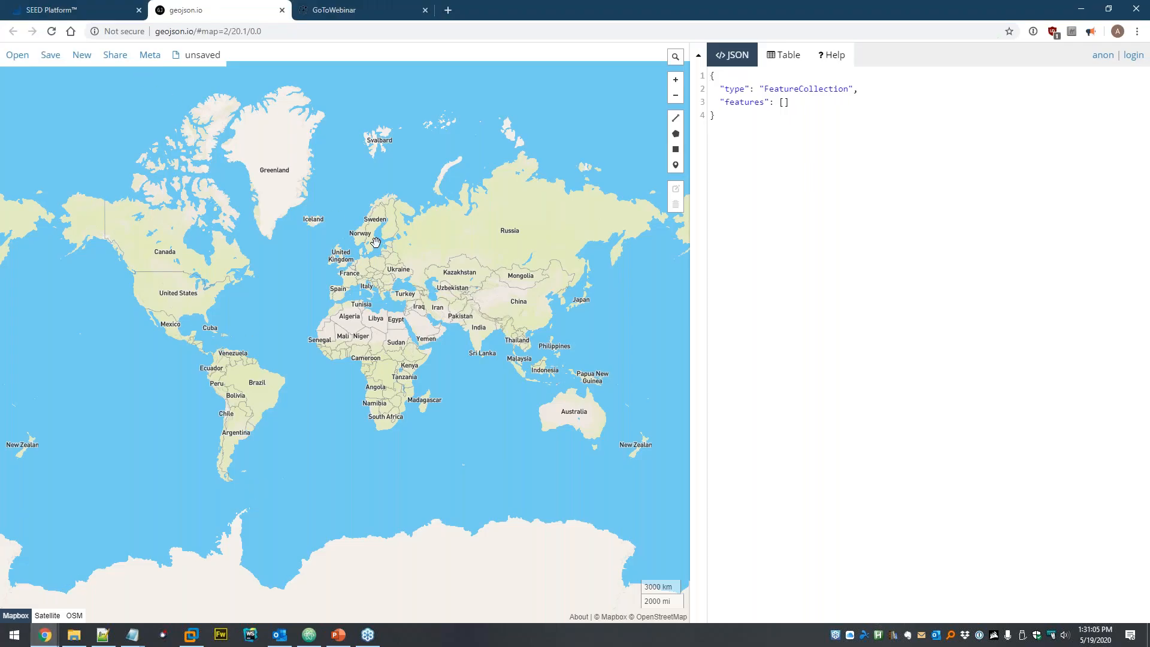
- Load nrel-site.geojson from the seed GeoJSON folder onto the geojson.io map
{"action": "key", "text": "alt+Tab"}
{"action": "key", "text": "Tab"}
{"action": "key", "text": "Tab"}
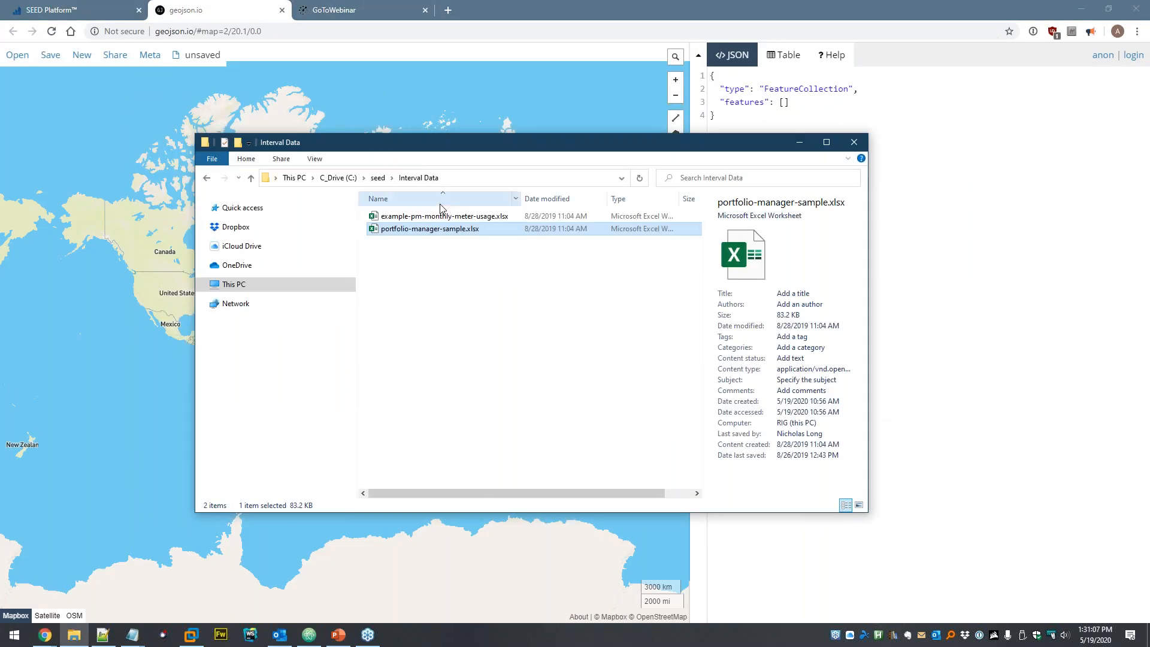
{"action": "left_click", "coordinate": [378, 177]}
{"action": "left_click", "coordinate": [398, 242]}
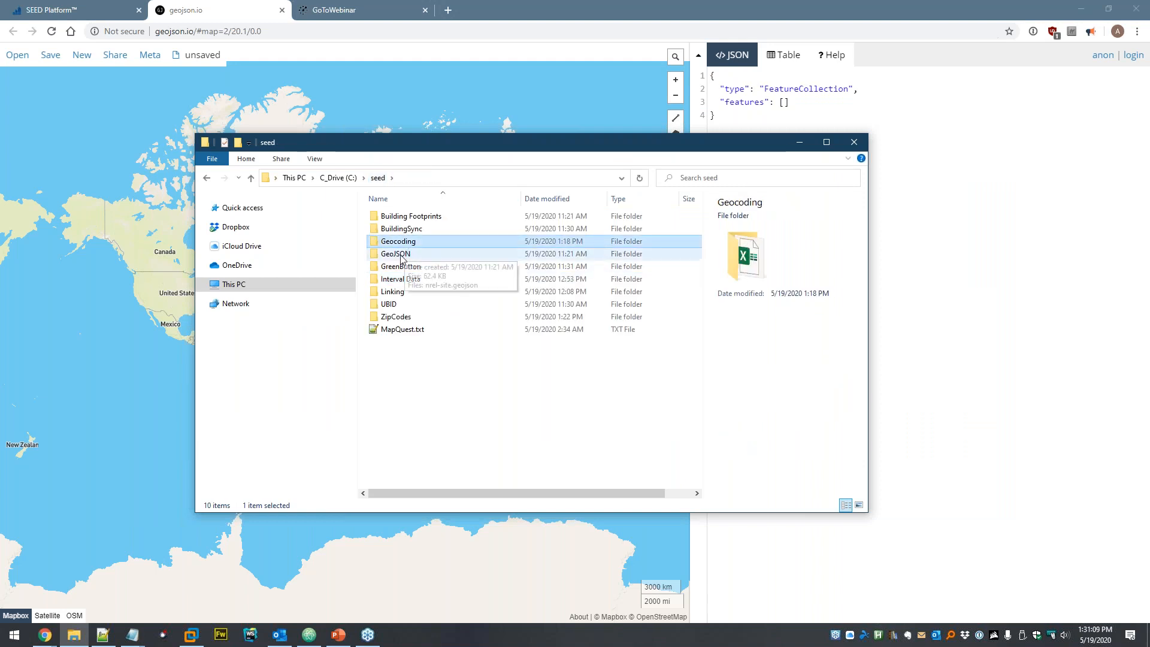
{"action": "double_click", "coordinate": [400, 253]}
{"action": "left_click_drag", "start_coordinate": [404, 219], "coordinate": [419, 108]}
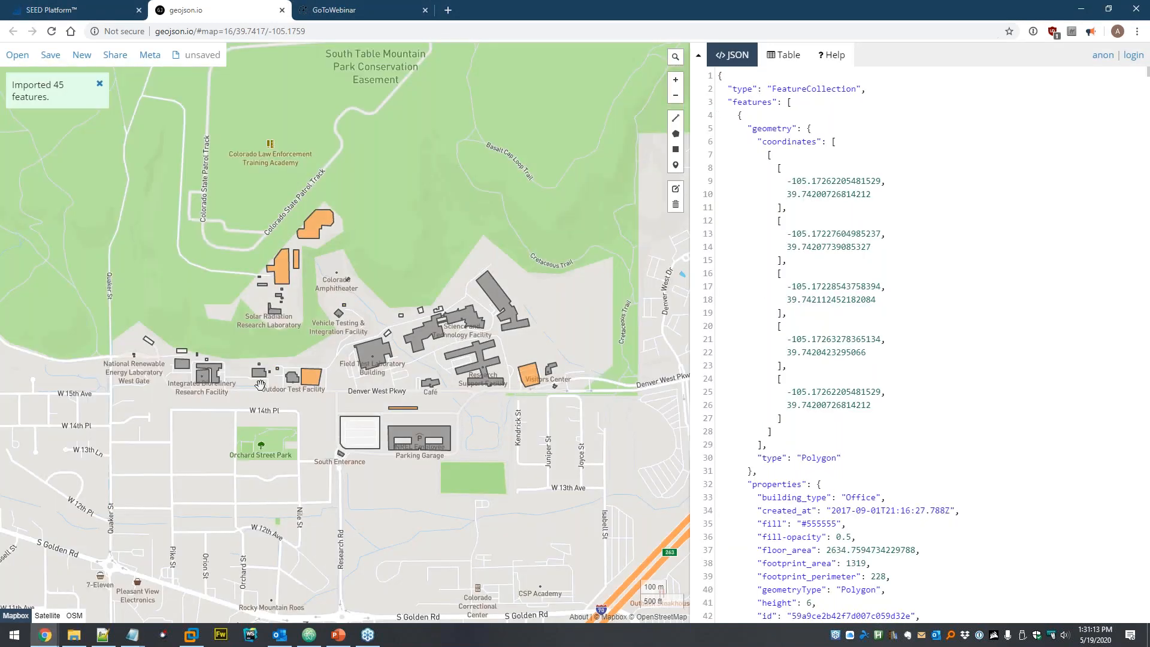
- Inspect the orange building's properties and pan around the site's other footprints
{"action": "scroll", "coordinate": [343, 340], "scroll_direction": "up", "scroll_amount": 1}
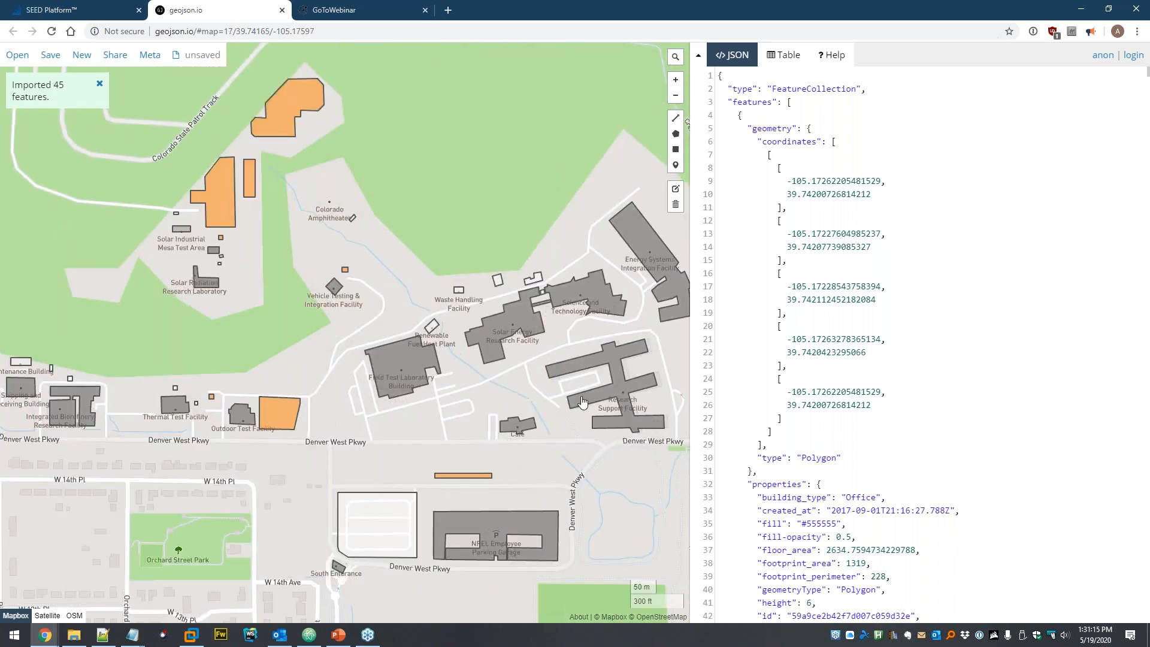
{"action": "left_click_drag", "start_coordinate": [276, 224], "coordinate": [283, 333]}
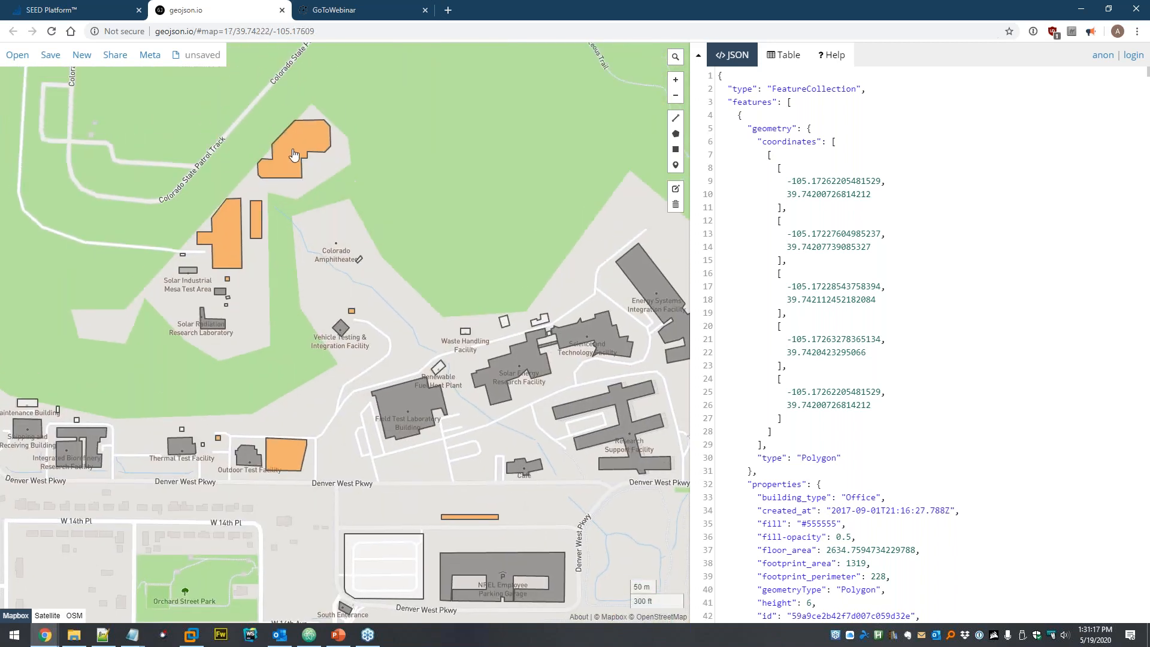
{"action": "left_click", "coordinate": [295, 212]}
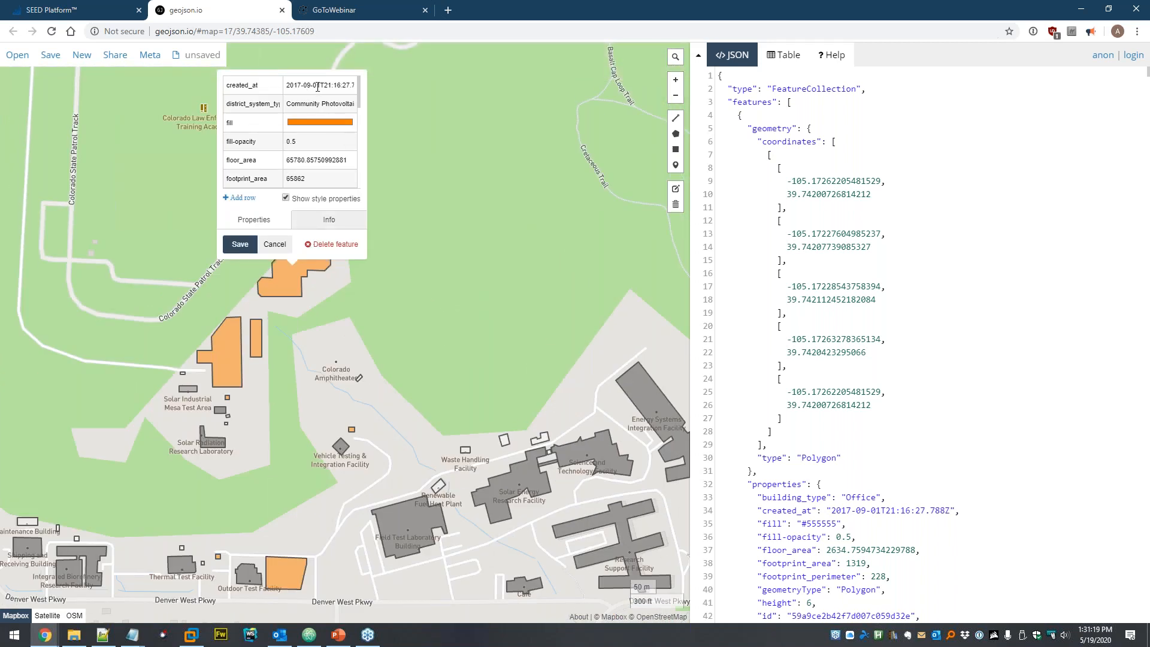
{"action": "scroll", "coordinate": [329, 147], "scroll_direction": "down", "scroll_amount": 2}
{"action": "scroll", "coordinate": [326, 126], "scroll_direction": "down", "scroll_amount": 2}
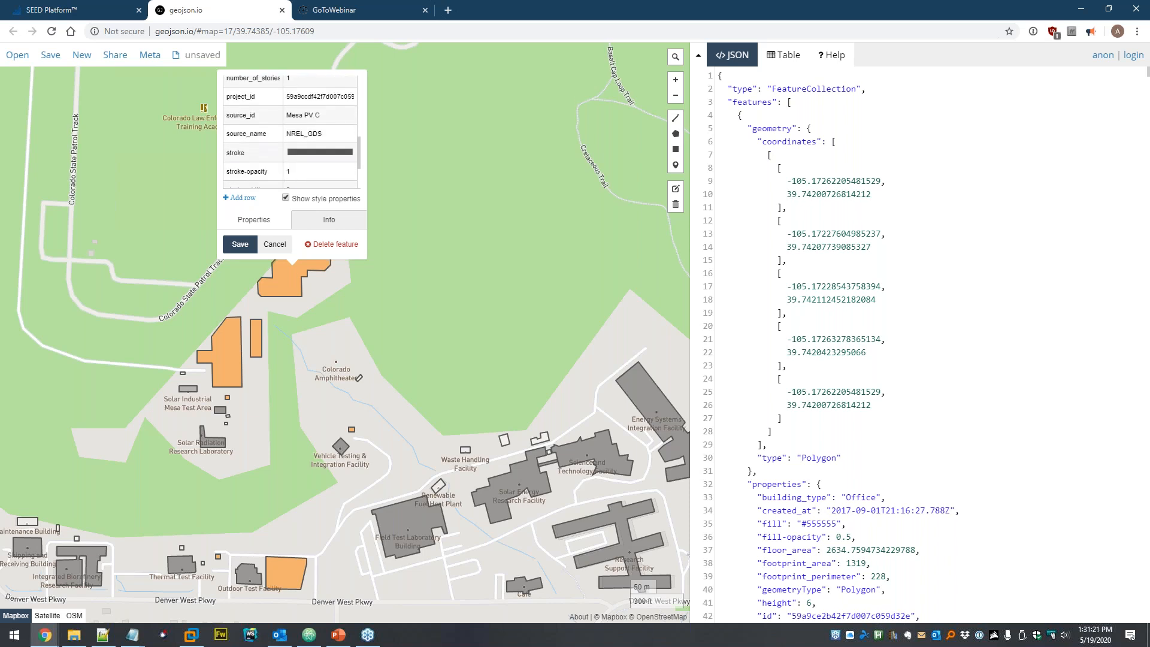
{"action": "scroll", "coordinate": [349, 143], "scroll_direction": "up", "scroll_amount": 4}
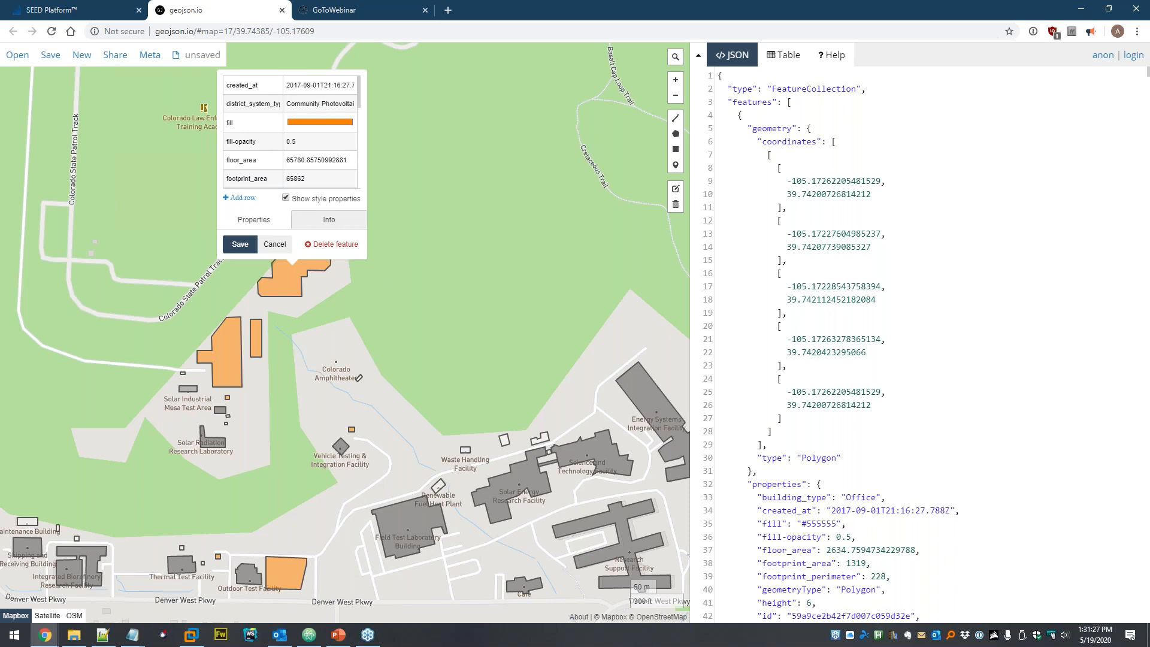
{"action": "left_click", "coordinate": [384, 281]}
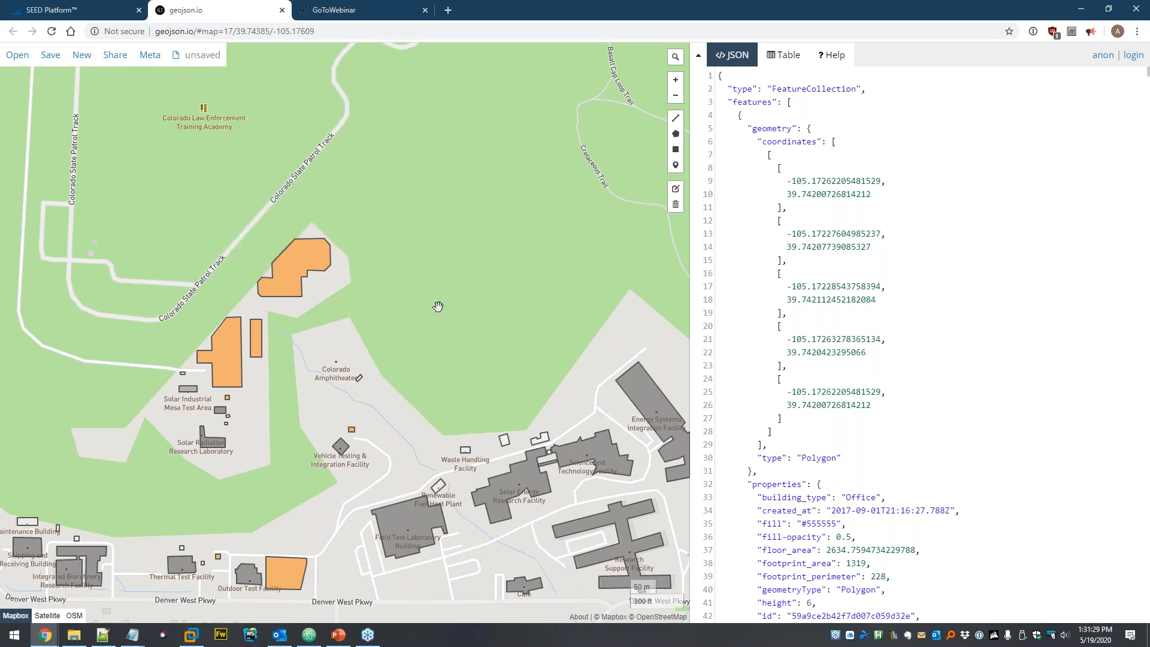
{"action": "left_click_drag", "start_coordinate": [410, 364], "coordinate": [394, 261]}
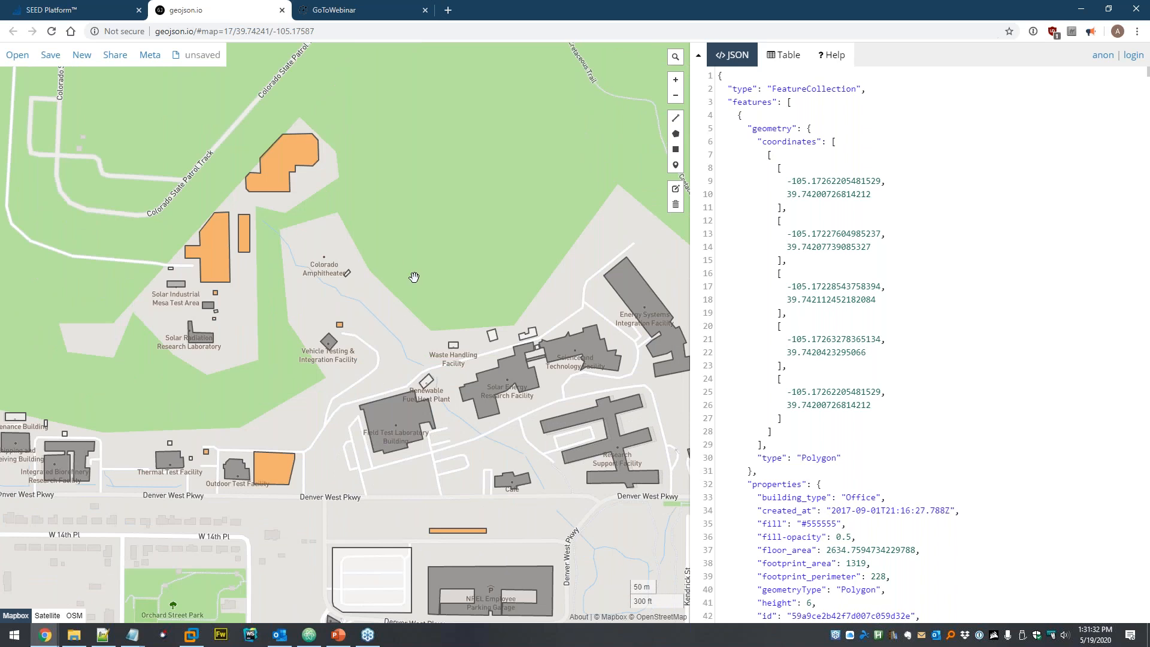
{"action": "scroll", "coordinate": [414, 277], "scroll_direction": "down", "scroll_amount": 1}
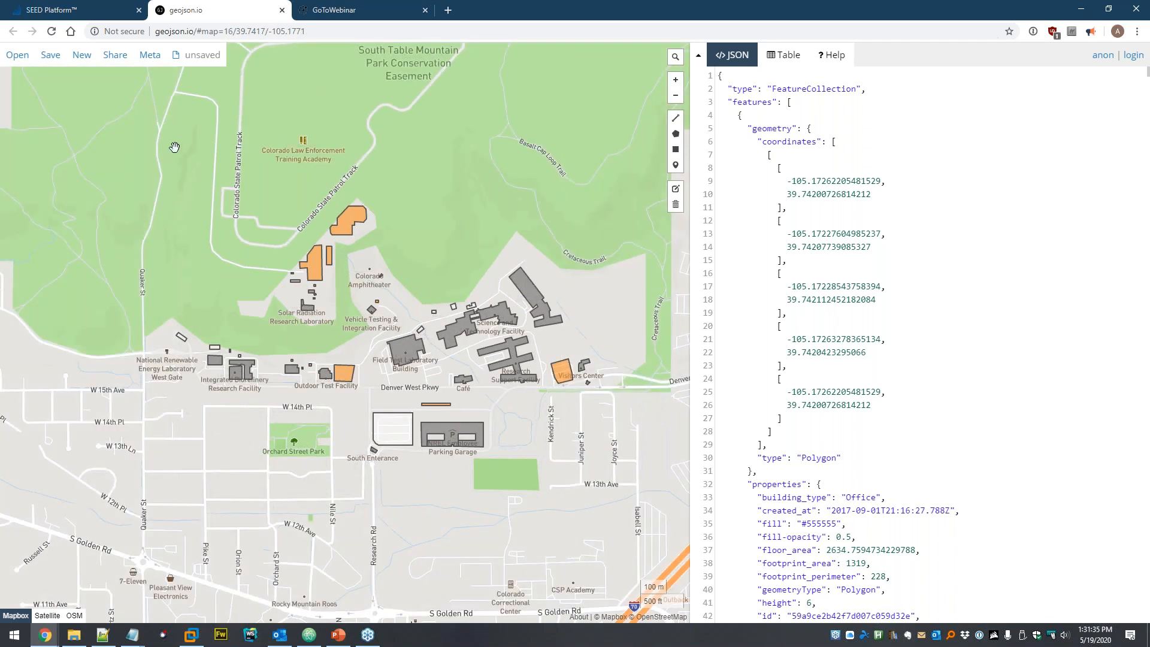
- Upload seed > GeoJSON > nrel-site.geojson and review headers like Building Type and Floor Area
{"action": "left_click", "coordinate": [79, 15]}
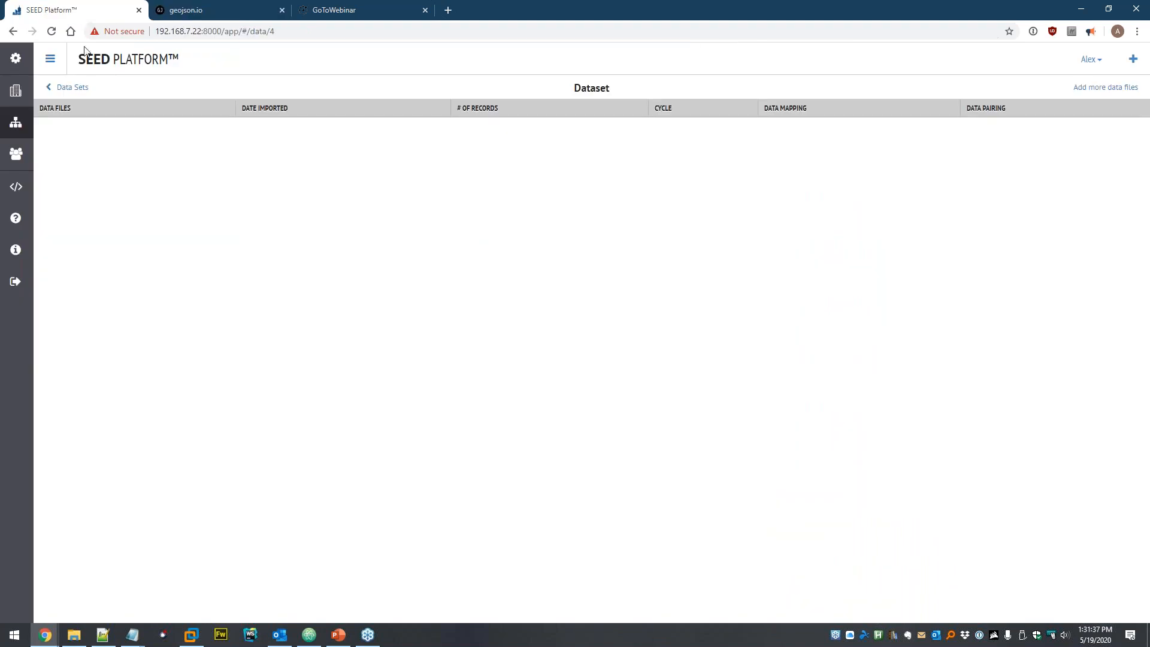
{"action": "left_click", "coordinate": [1105, 88]}
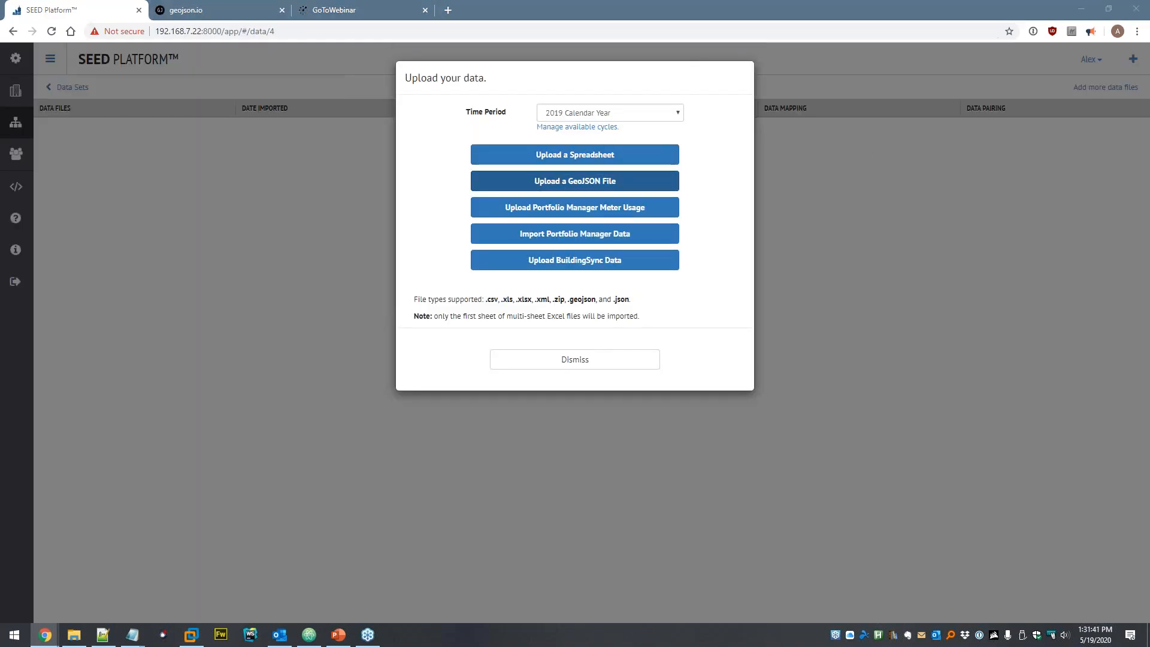
{"action": "left_click", "coordinate": [575, 181]}
{"action": "left_click", "coordinate": [187, 29]}
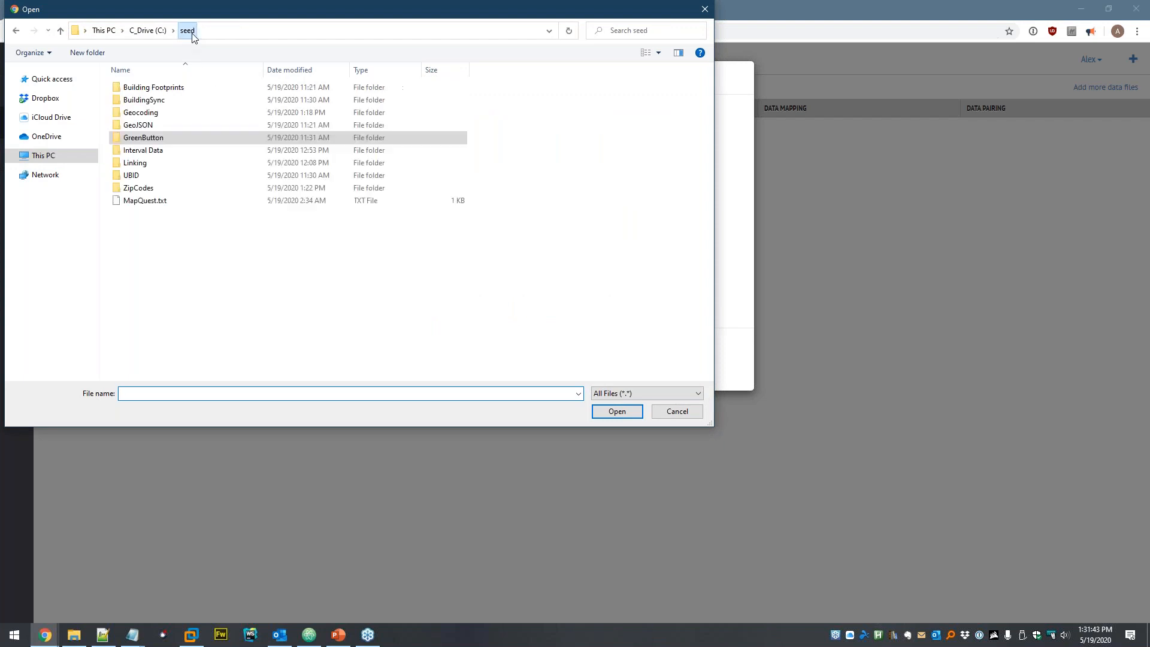
{"action": "double_click", "coordinate": [150, 127]}
{"action": "double_click", "coordinate": [151, 88]}
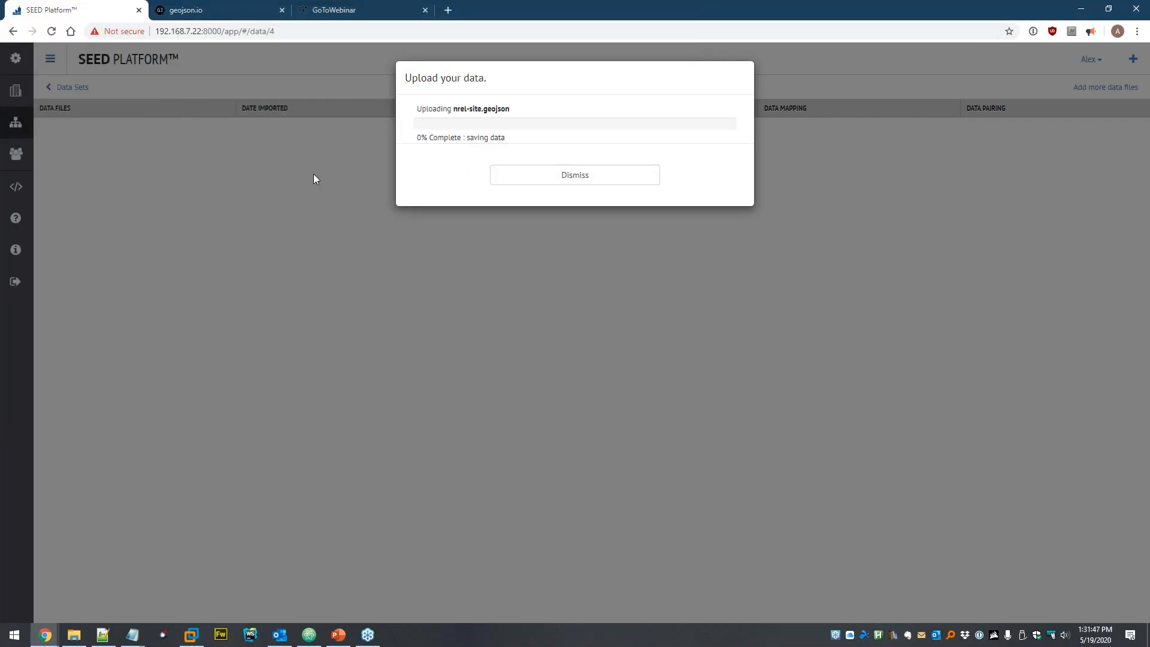
{"action": "left_click", "coordinate": [566, 197]}
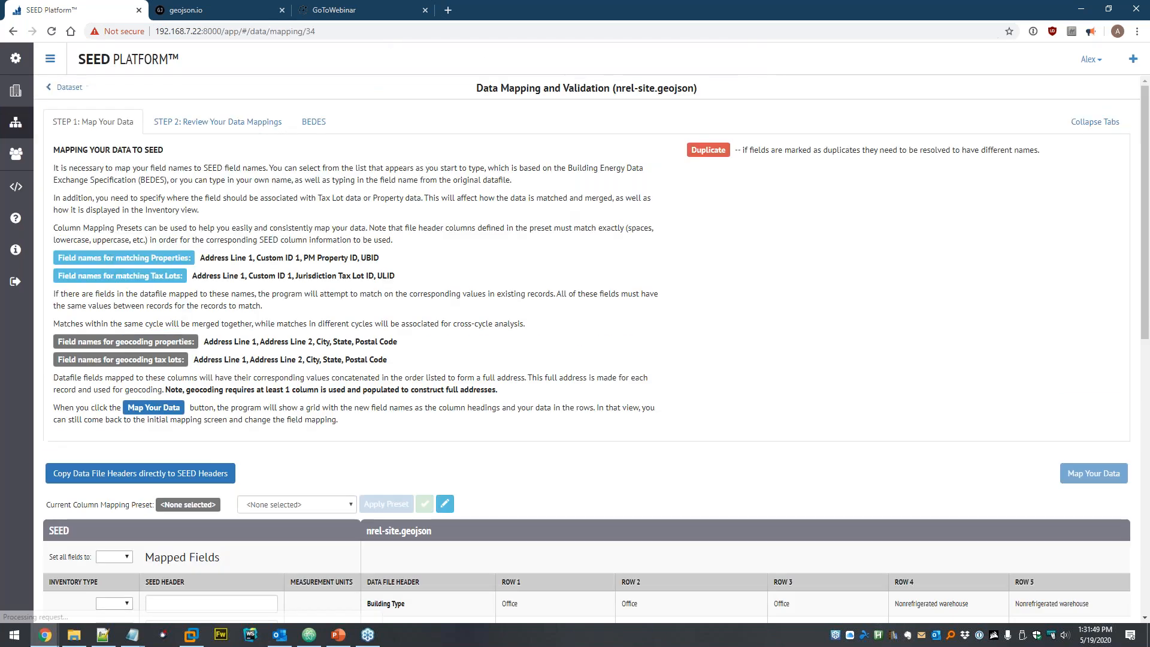
{"action": "scroll", "coordinate": [598, 252], "scroll_direction": "down", "scroll_amount": 6}
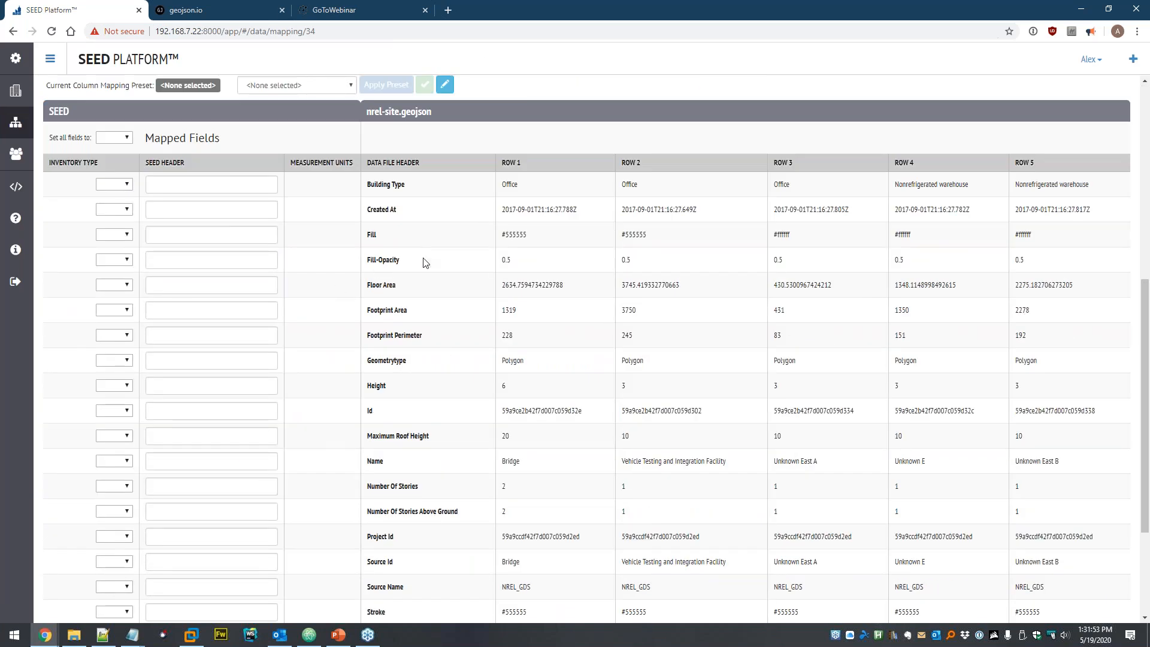
{"action": "scroll", "coordinate": [434, 248], "scroll_direction": "down", "scroll_amount": 3}
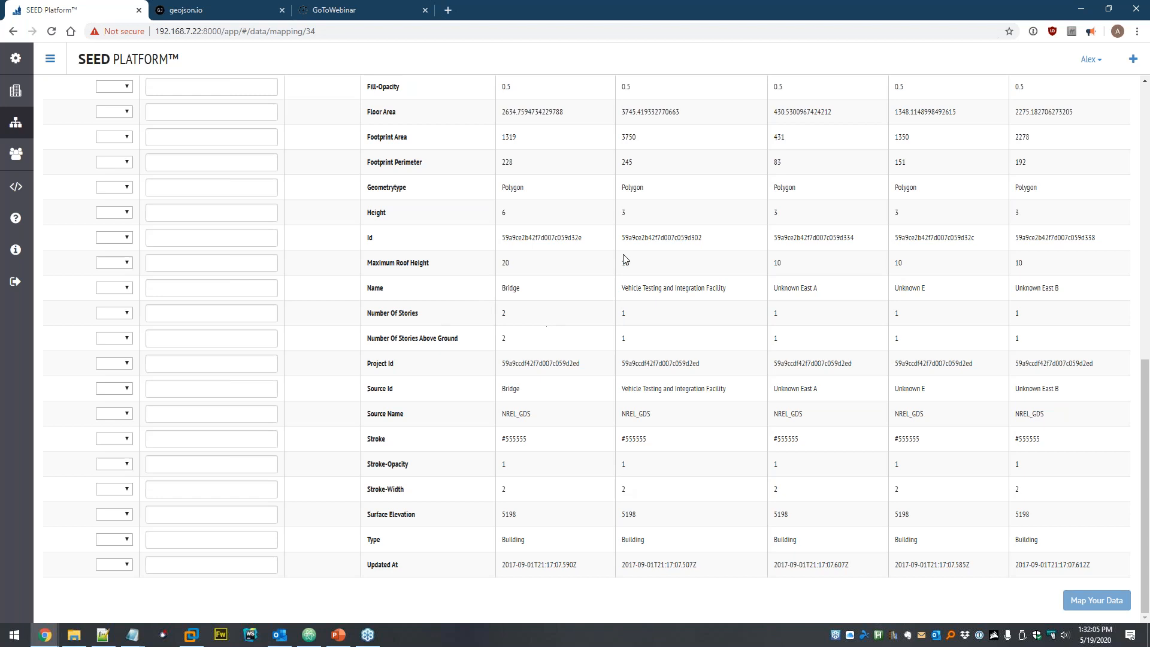
{"action": "scroll", "coordinate": [590, 163], "scroll_direction": "up", "scroll_amount": 3}
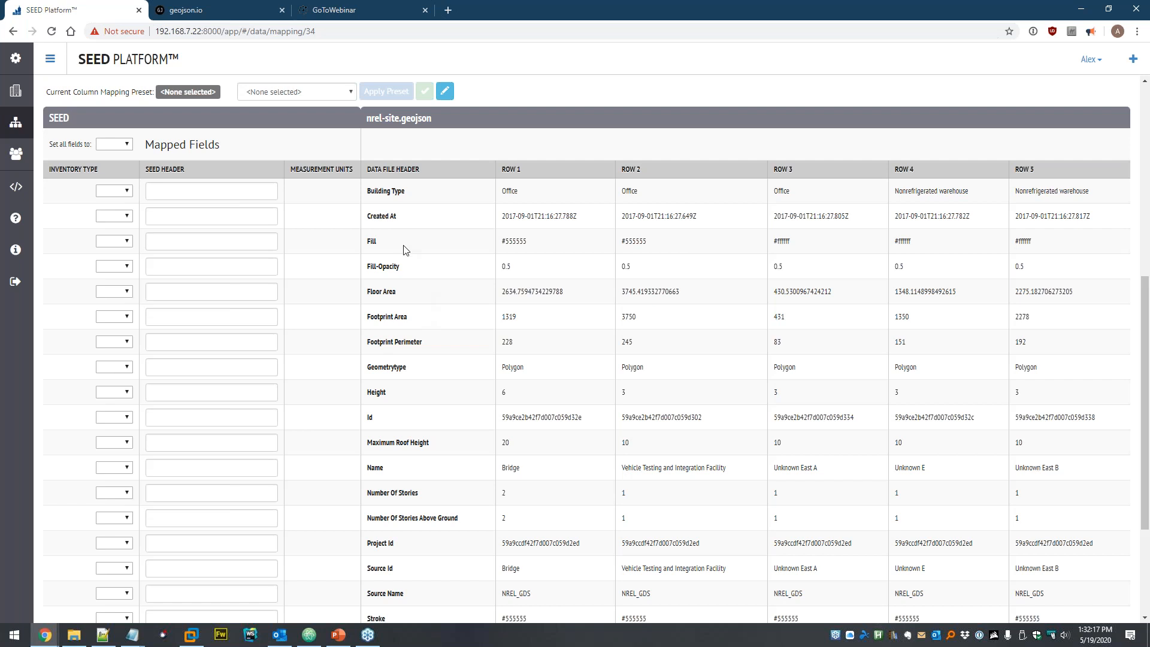
{"action": "scroll", "coordinate": [403, 249], "scroll_direction": "up", "scroll_amount": 4}
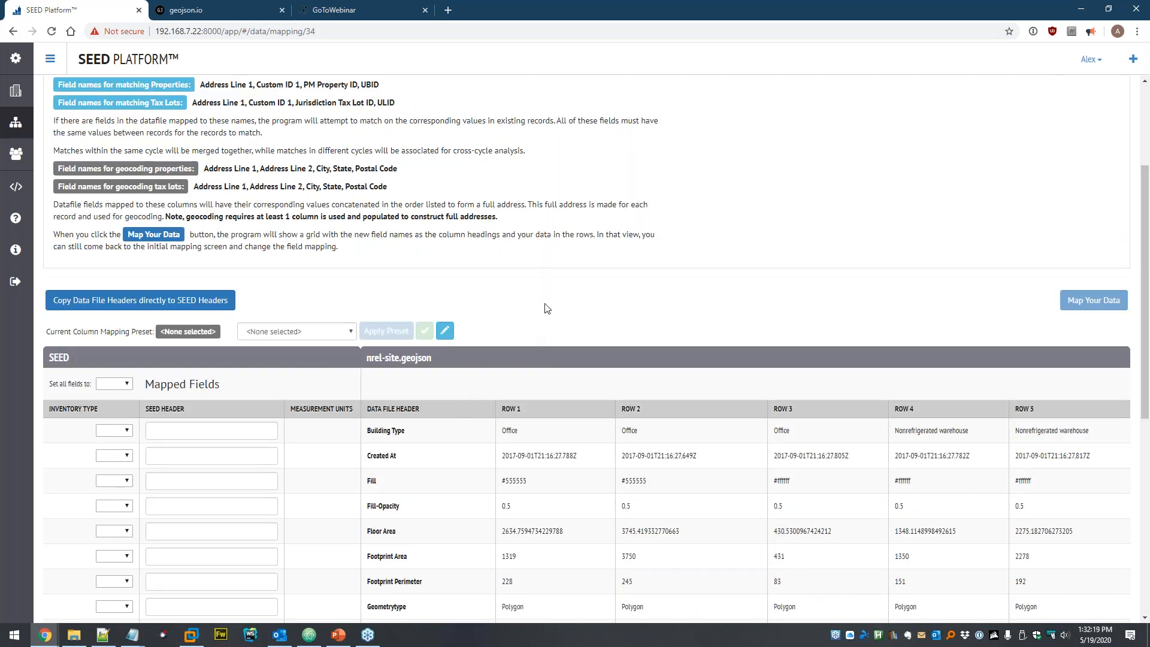
- Delete nrel-site.geojson from the Dataset's file list
{"action": "left_click", "coordinate": [15, 122]}
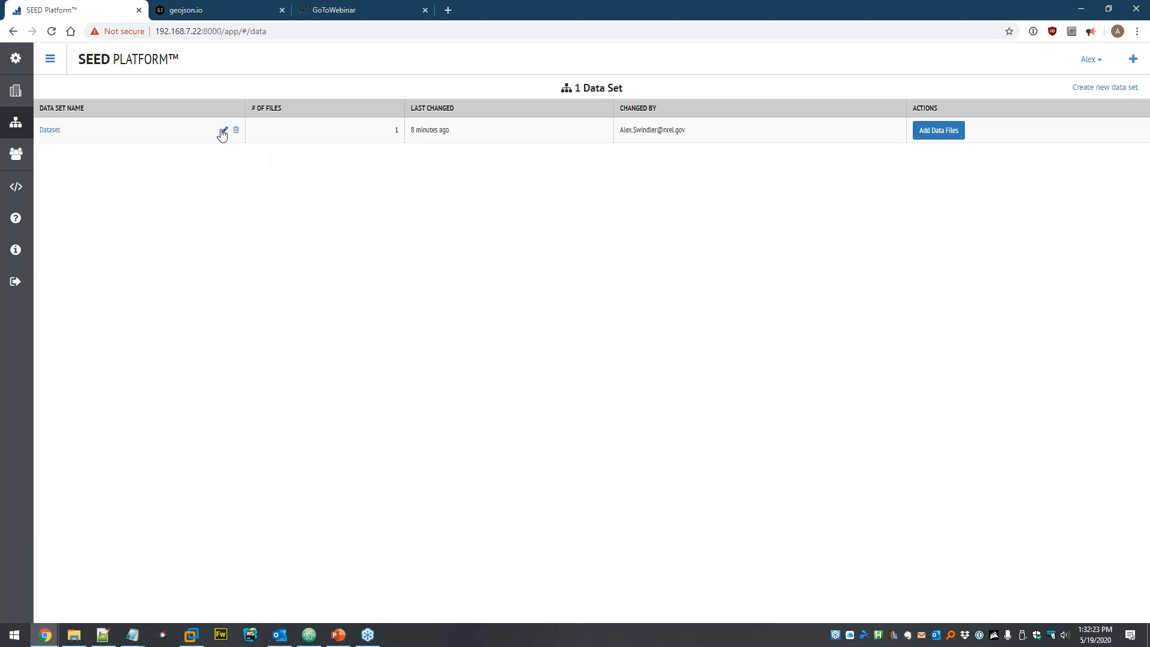
{"action": "left_click", "coordinate": [48, 131]}
{"action": "left_click", "coordinate": [261, 130]}
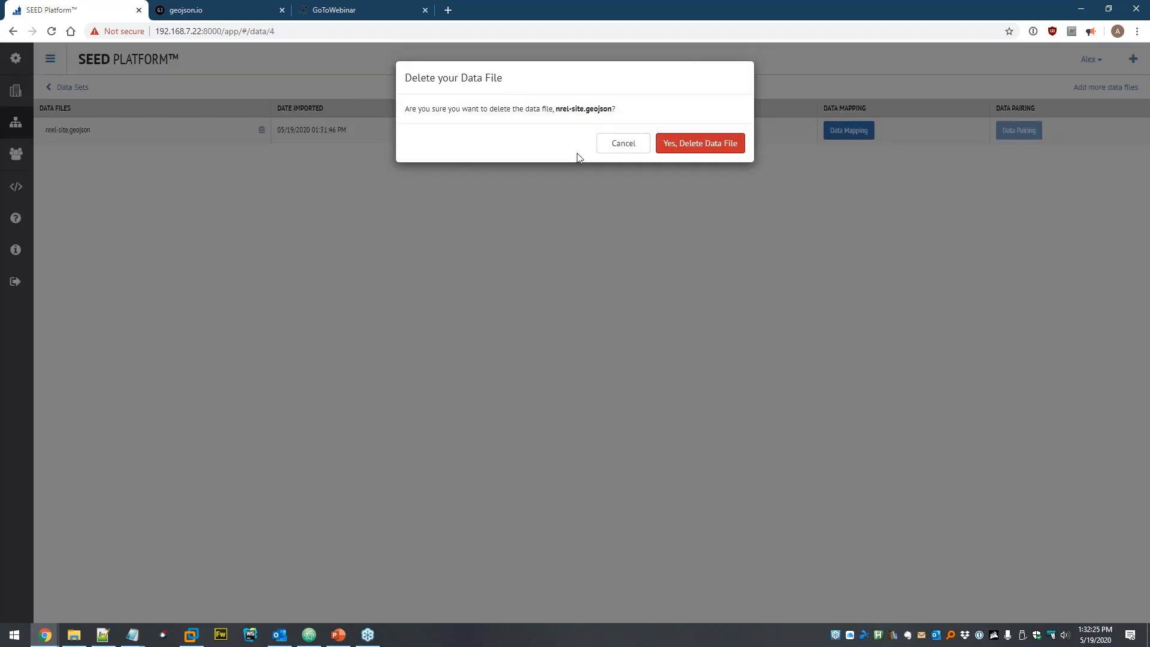
{"action": "left_click", "coordinate": [707, 147]}
- Open san-jose-test-properties.csv from seed > Building Footprints in Excel
{"action": "left_click", "coordinate": [1103, 88]}
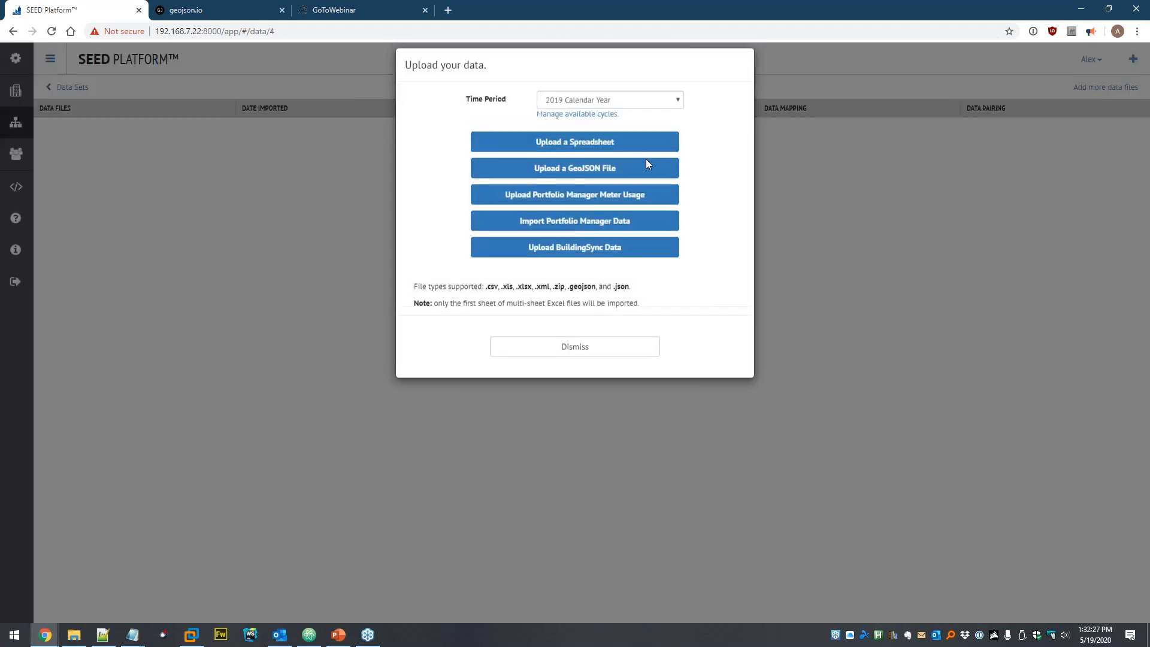
{"action": "left_click", "coordinate": [72, 631]}
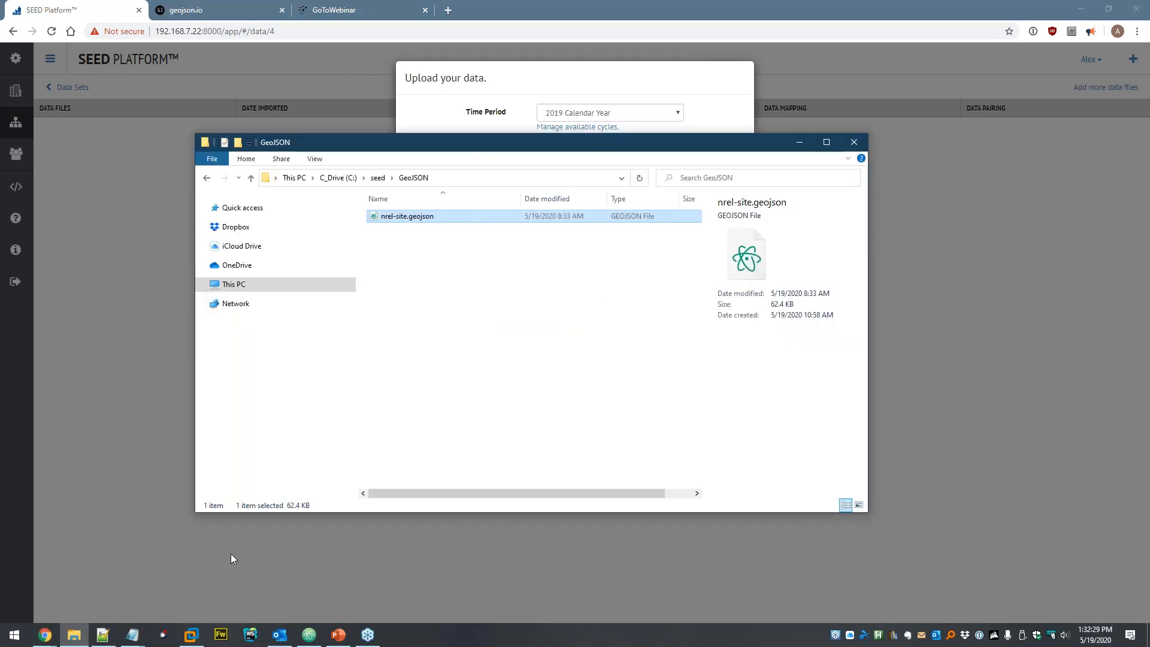
{"action": "left_click", "coordinate": [379, 178]}
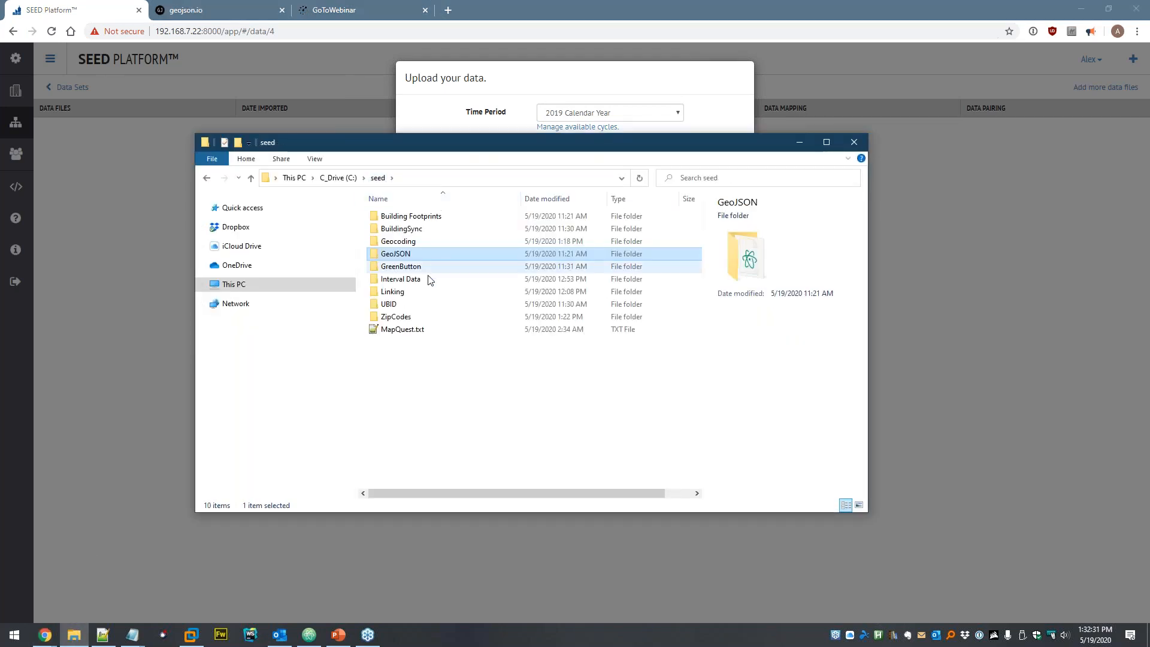
{"action": "double_click", "coordinate": [401, 217]}
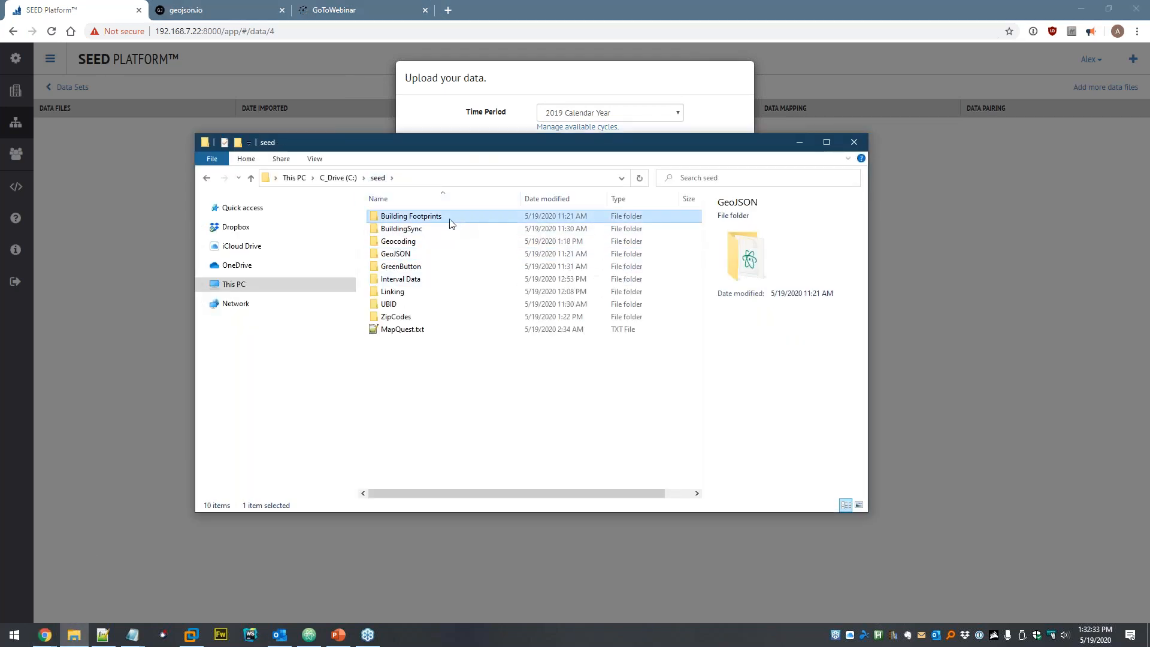
{"action": "double_click", "coordinate": [446, 219]}
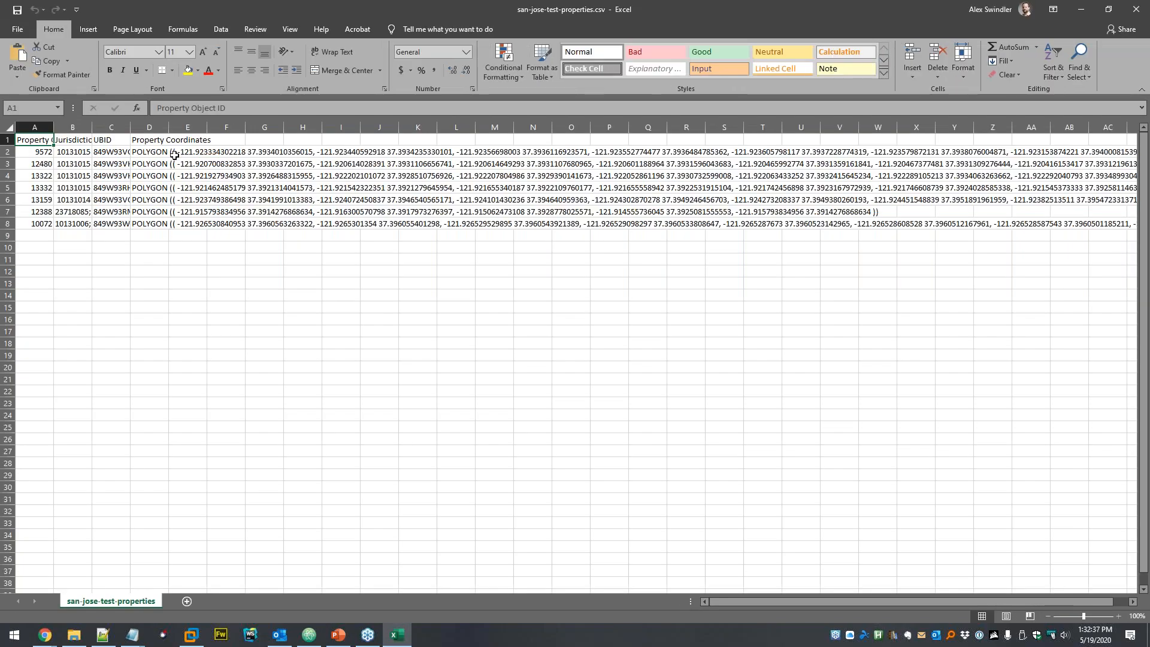
- Inspect the POLYGON coordinates in cells D2 through D8, revisiting row 7
{"action": "left_click", "coordinate": [157, 152]}
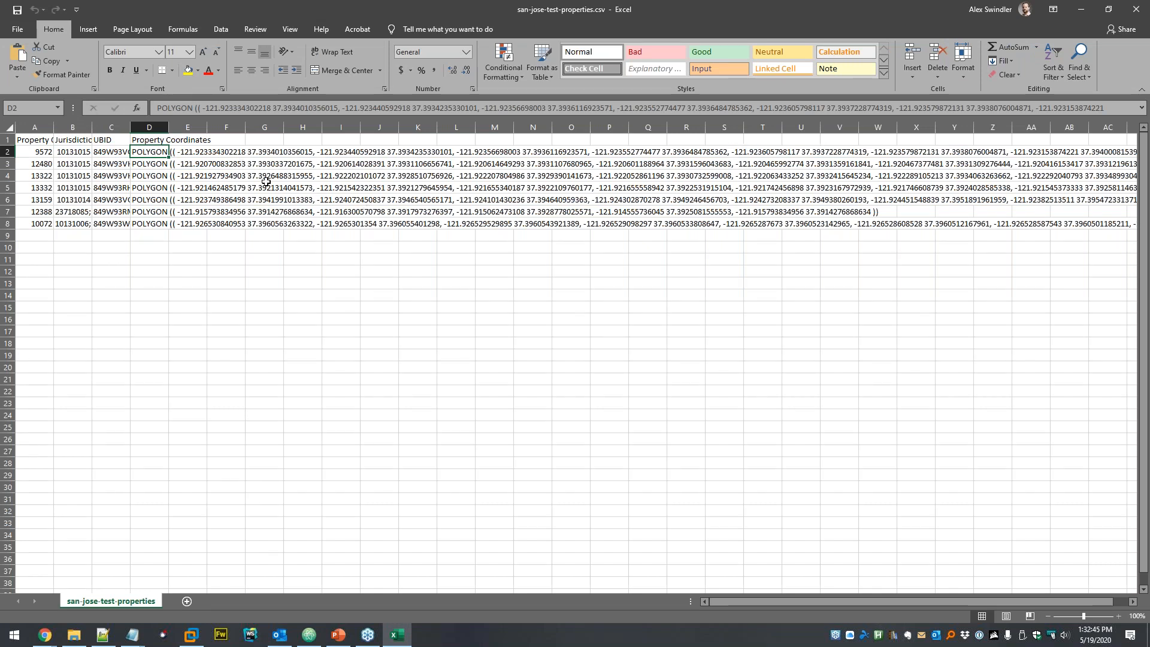
{"action": "left_click", "coordinate": [163, 166]}
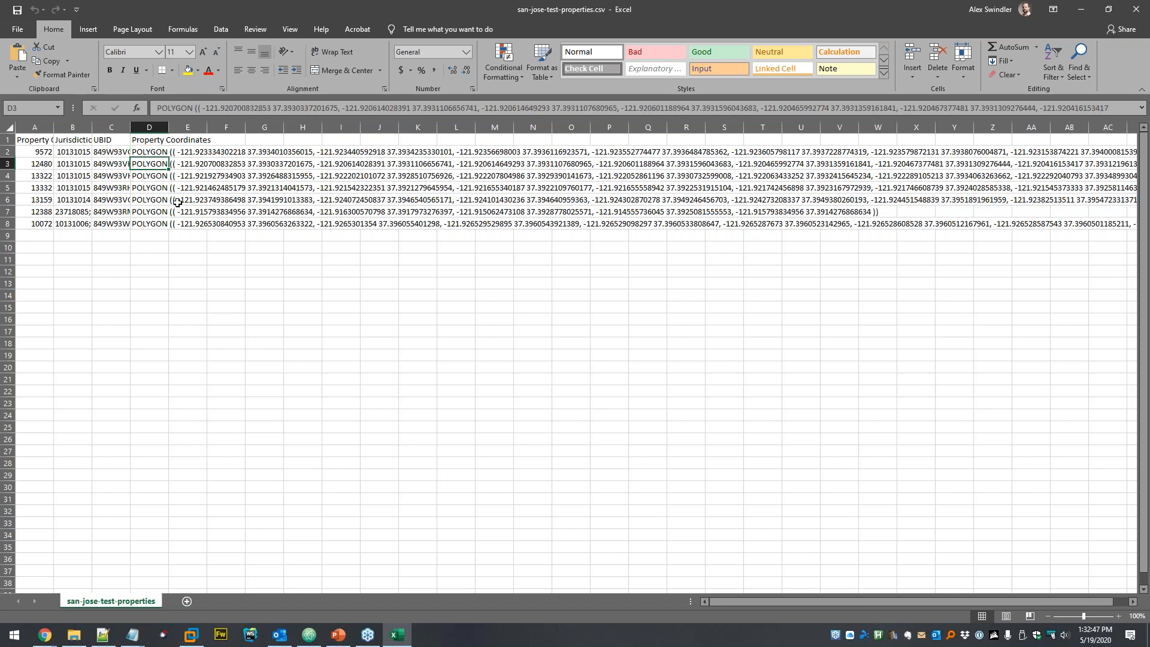
{"action": "left_click", "coordinate": [146, 176]}
{"action": "left_click", "coordinate": [151, 187]}
{"action": "left_click", "coordinate": [149, 199]}
{"action": "left_click", "coordinate": [149, 212]}
{"action": "left_click", "coordinate": [149, 223]}
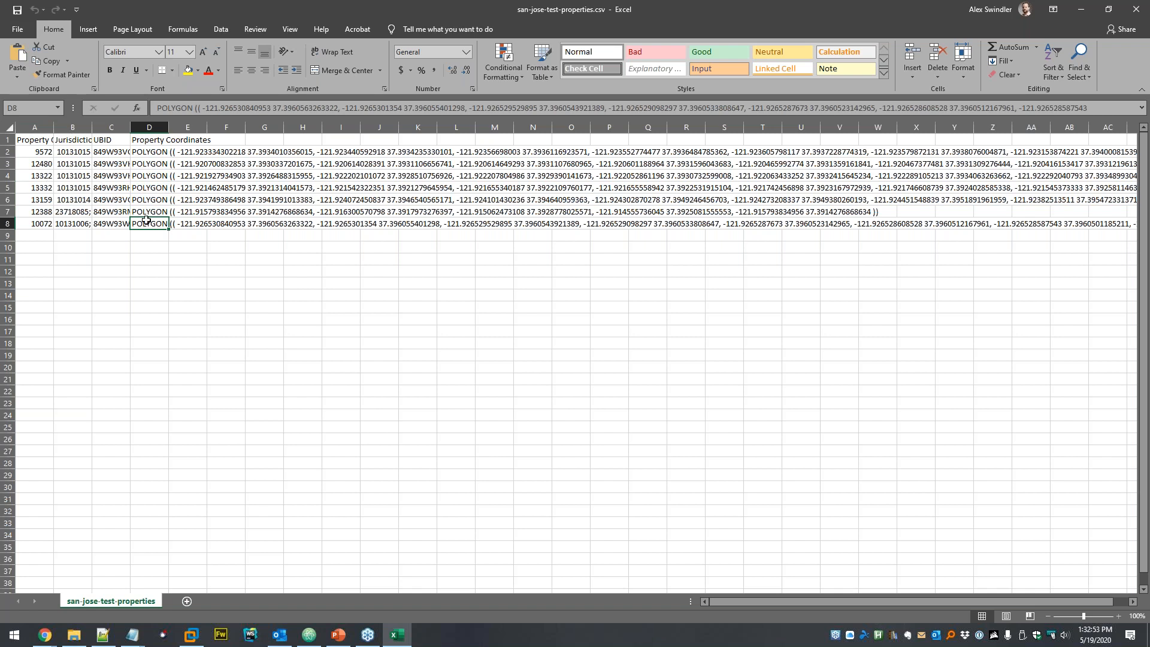
{"action": "left_click", "coordinate": [162, 211]}
- Close Excel and upload san-jose-test-properties.csv as a spreadsheet into the 2019 cycle
{"action": "key", "text": "alt+F4"}
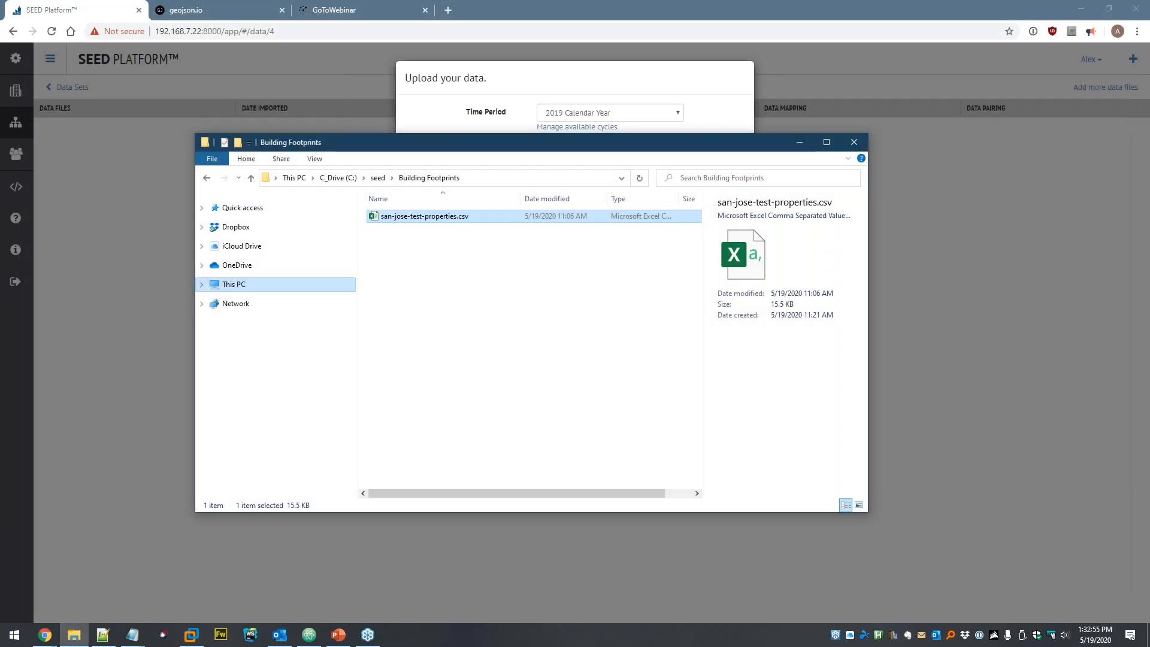
{"action": "key", "text": "Escape"}
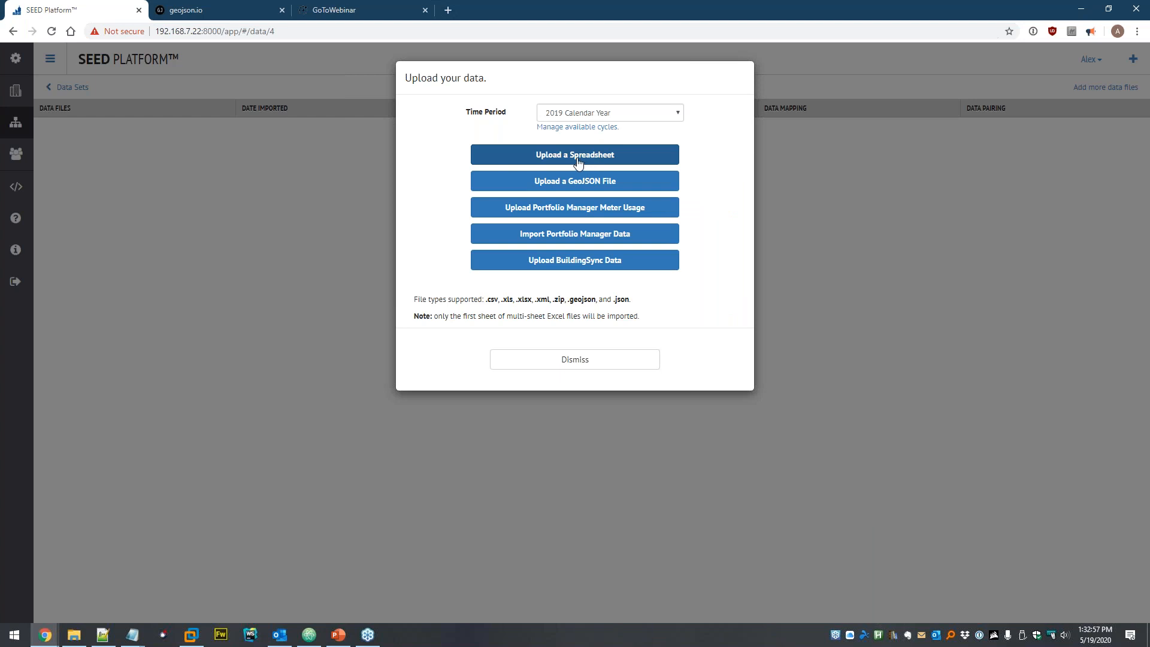
{"action": "left_click", "coordinate": [568, 157]}
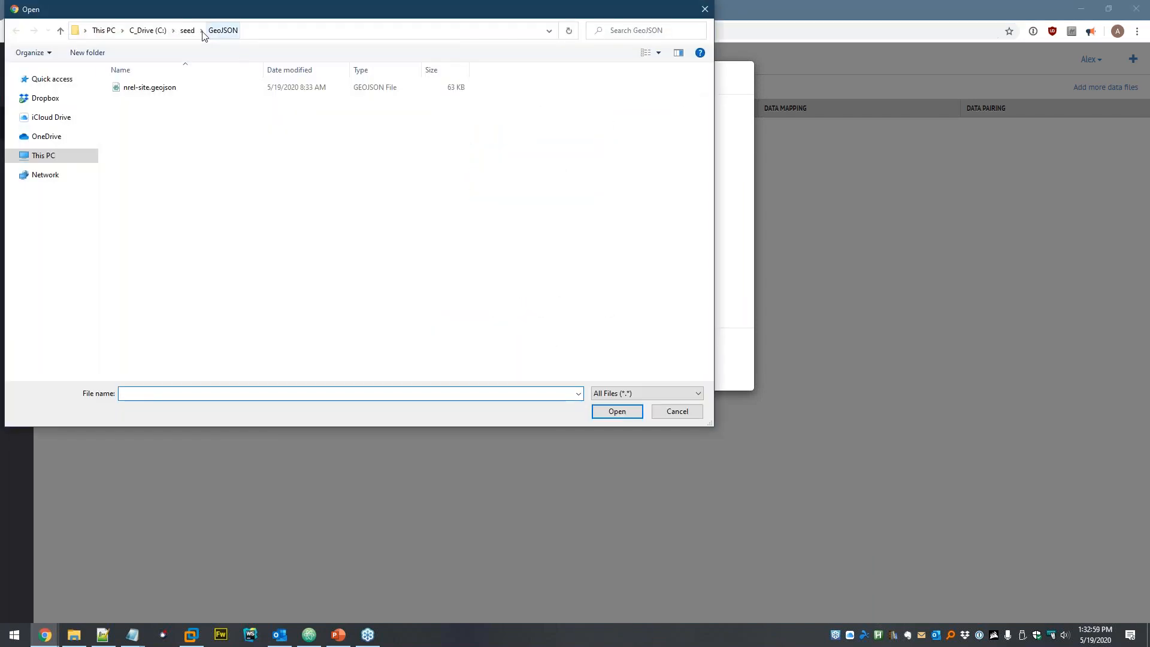
{"action": "left_click", "coordinate": [187, 30]}
{"action": "double_click", "coordinate": [155, 88]}
{"action": "double_click", "coordinate": [157, 87]}
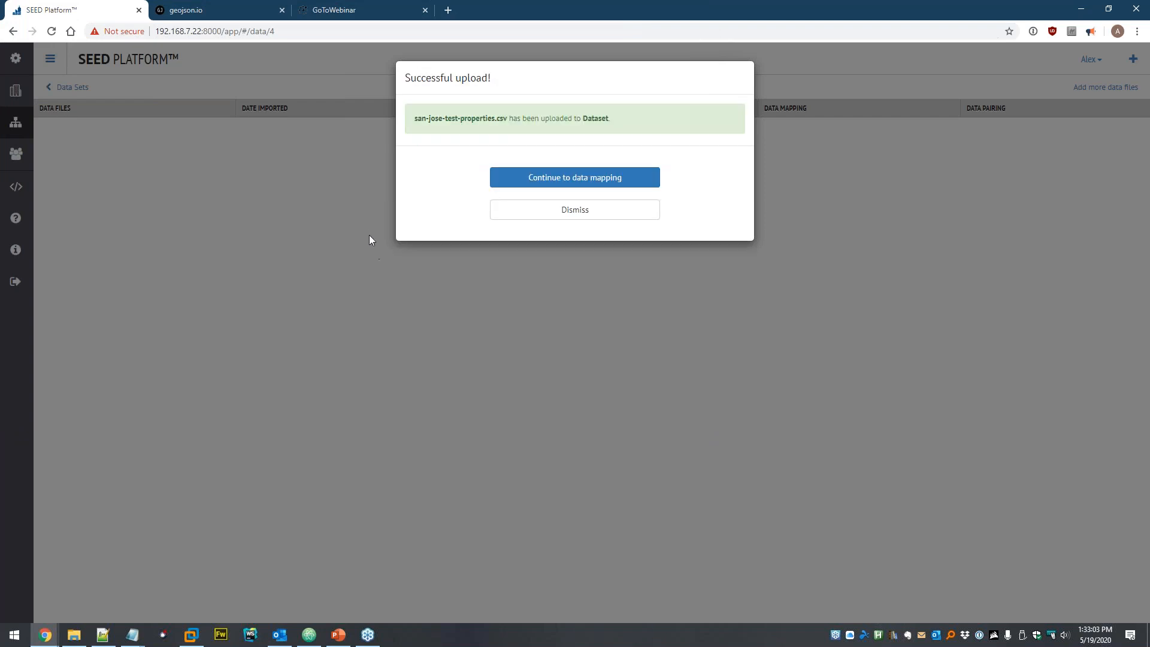
{"action": "left_click", "coordinate": [537, 186]}
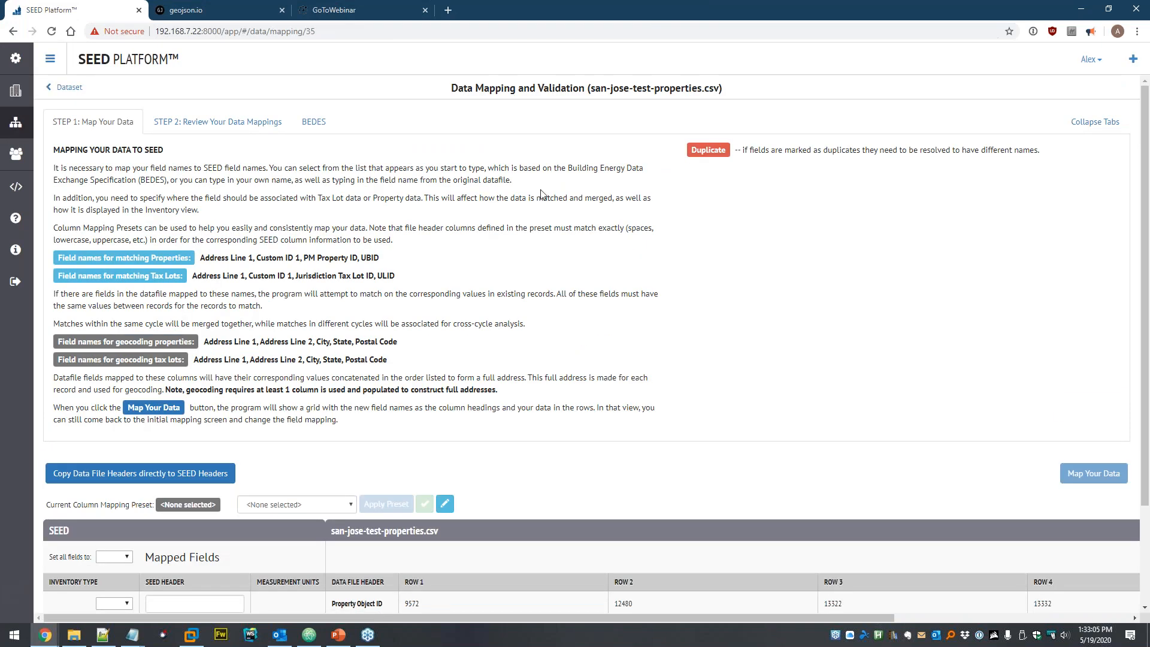
- Copy file headers to SEED headers, map Property Coordinates to Property Footprint, and apply
{"action": "scroll", "coordinate": [575, 348], "scroll_direction": "down", "scroll_amount": 2}
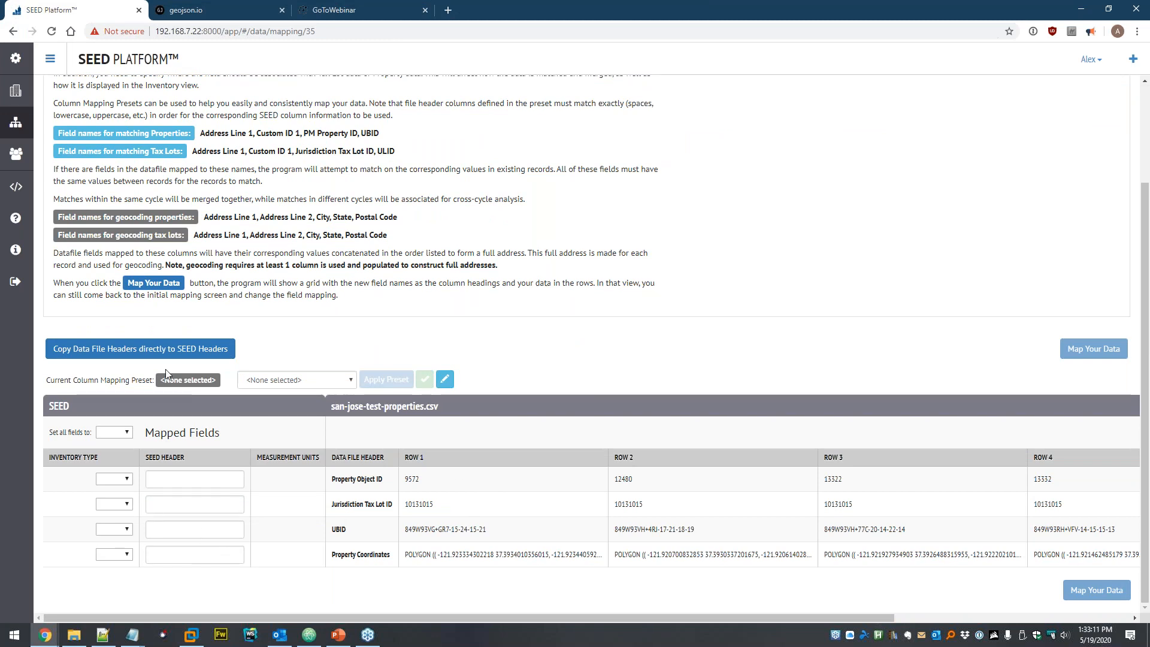
{"action": "left_click", "coordinate": [127, 354]}
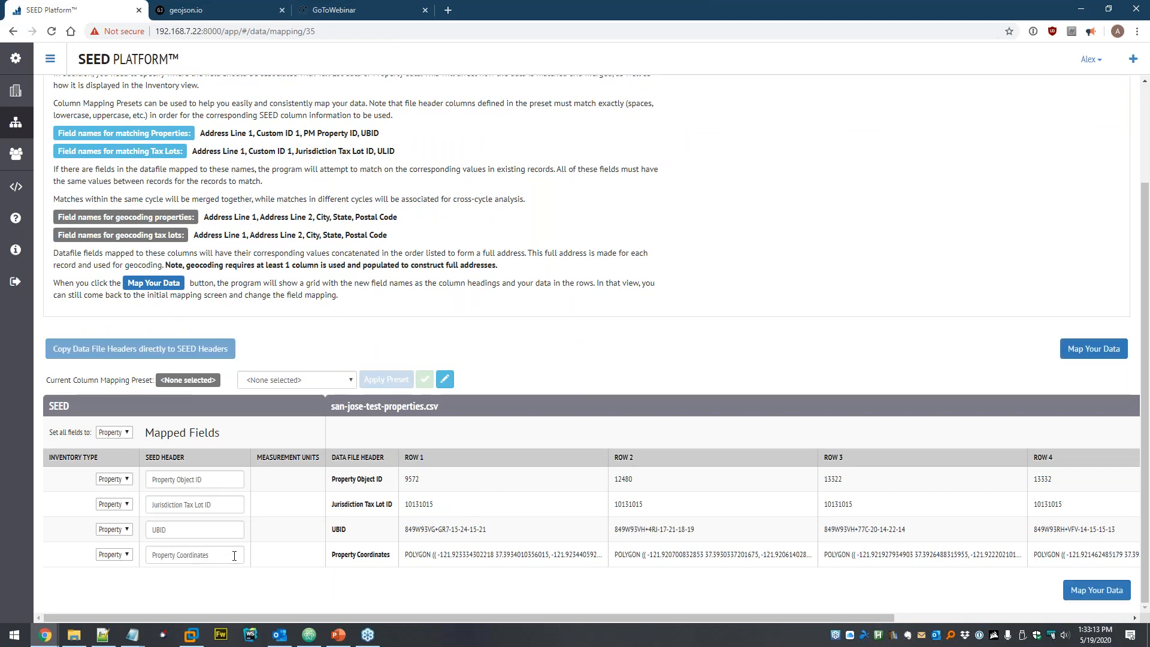
{"action": "left_click_drag", "start_coordinate": [215, 554], "coordinate": [147, 554]}
{"action": "key", "text": "BackSpace"}
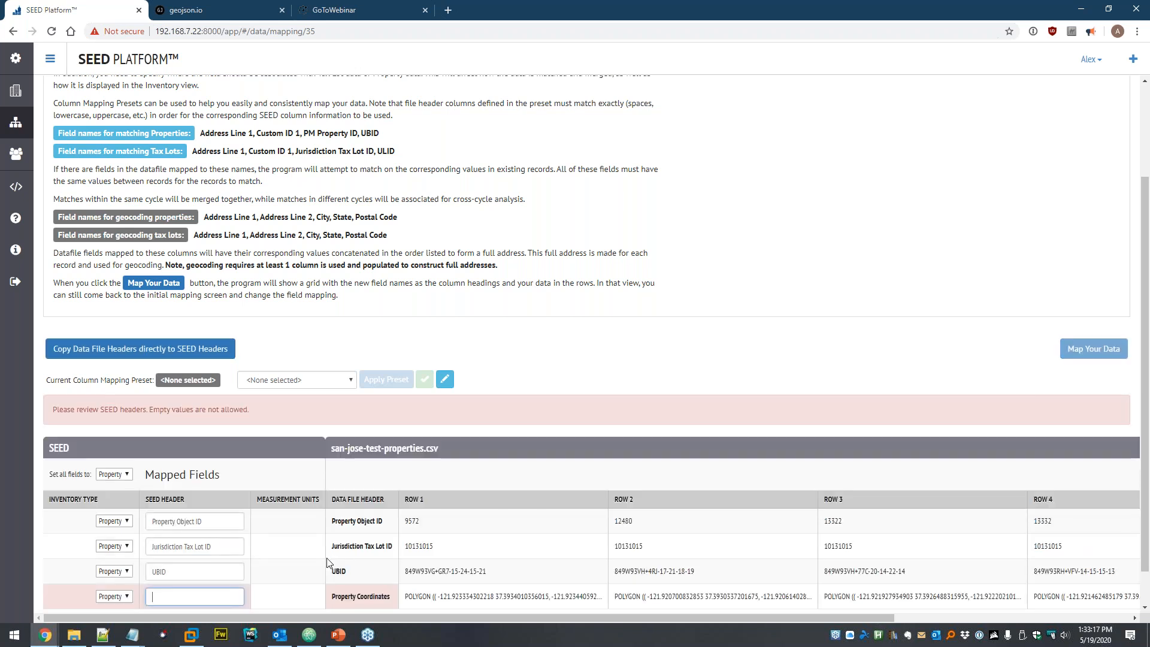
{"action": "type", "text": "footp"}
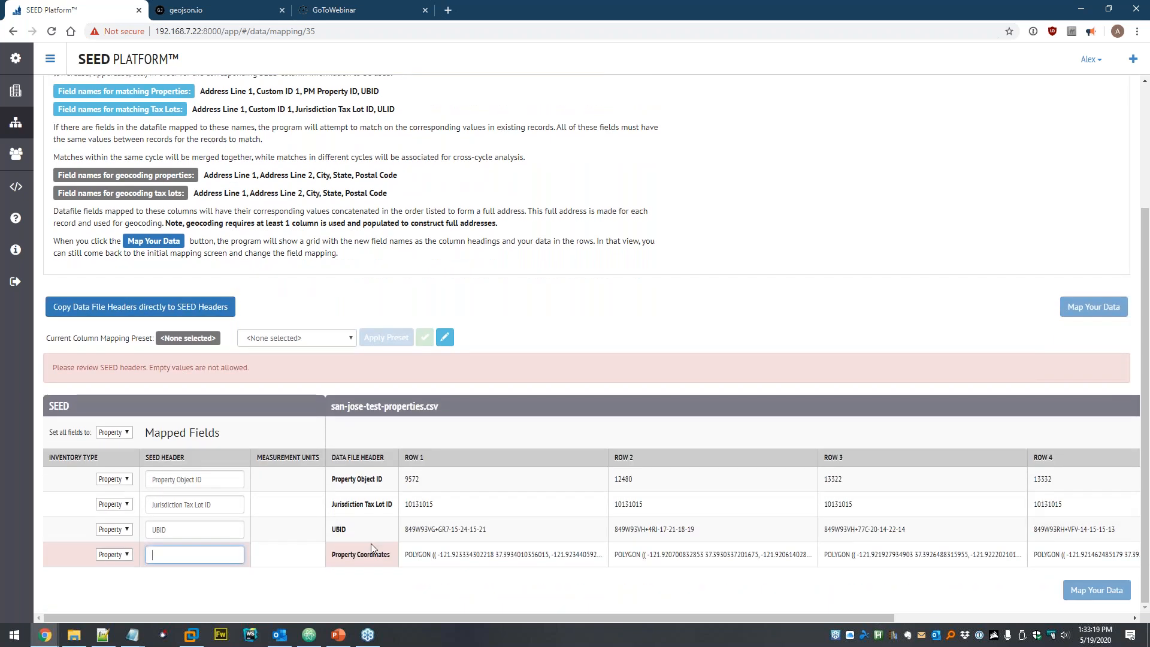
{"action": "scroll", "coordinate": [206, 587], "scroll_direction": "down", "scroll_amount": 1}
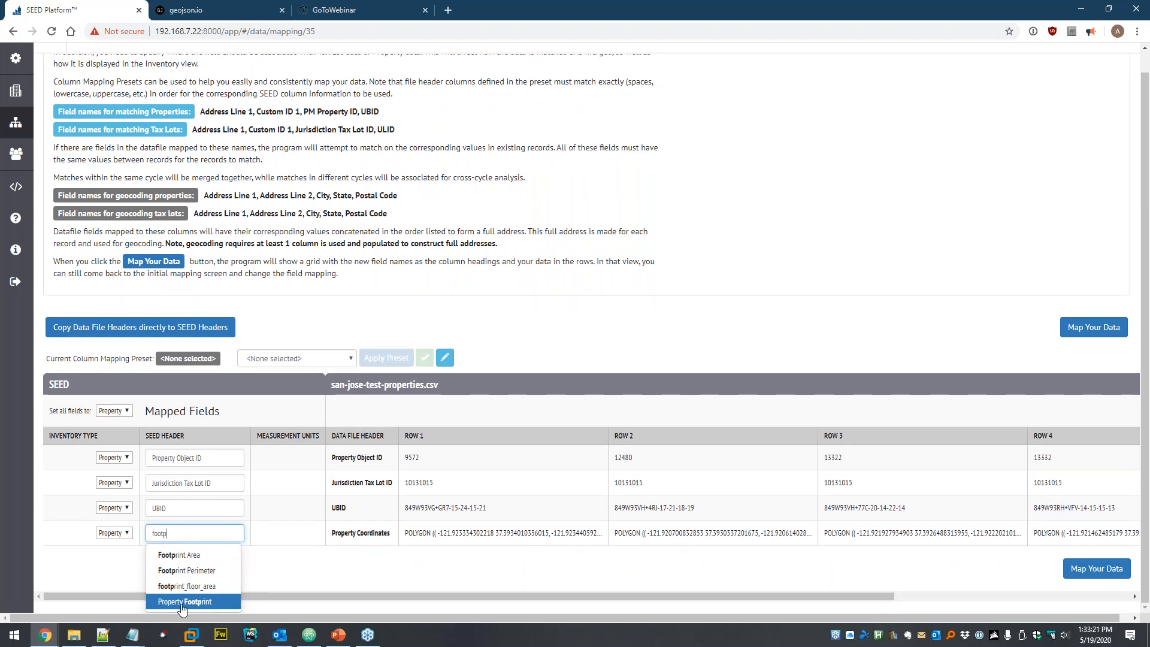
{"action": "left_click", "coordinate": [188, 602]}
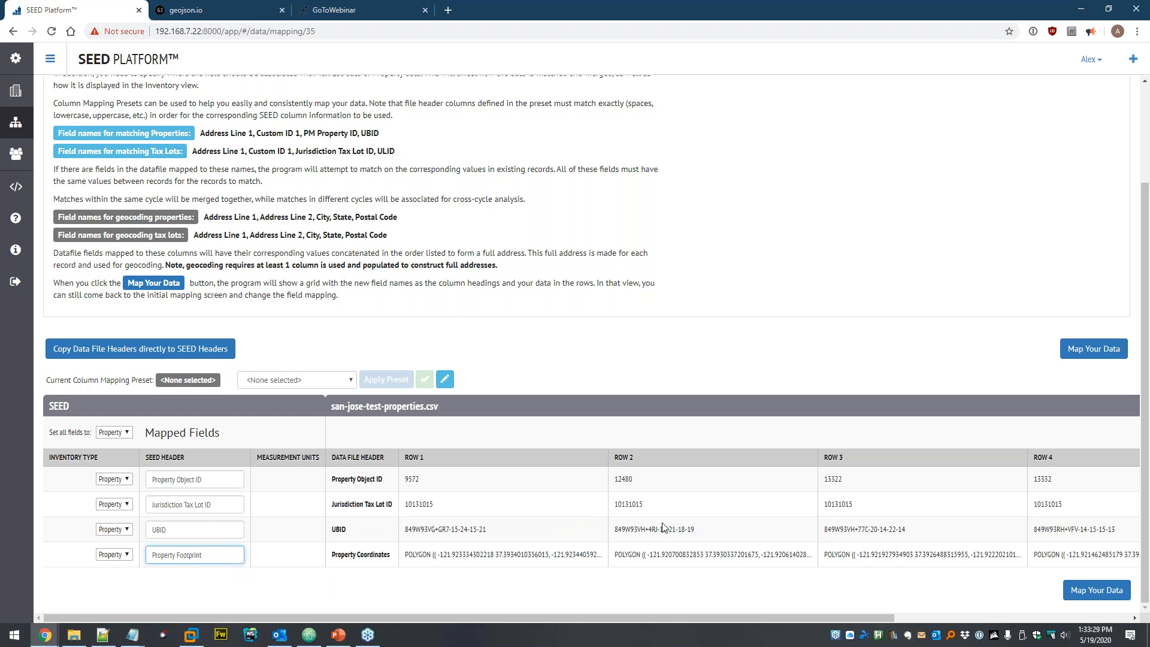
{"action": "left_click", "coordinate": [1096, 590]}
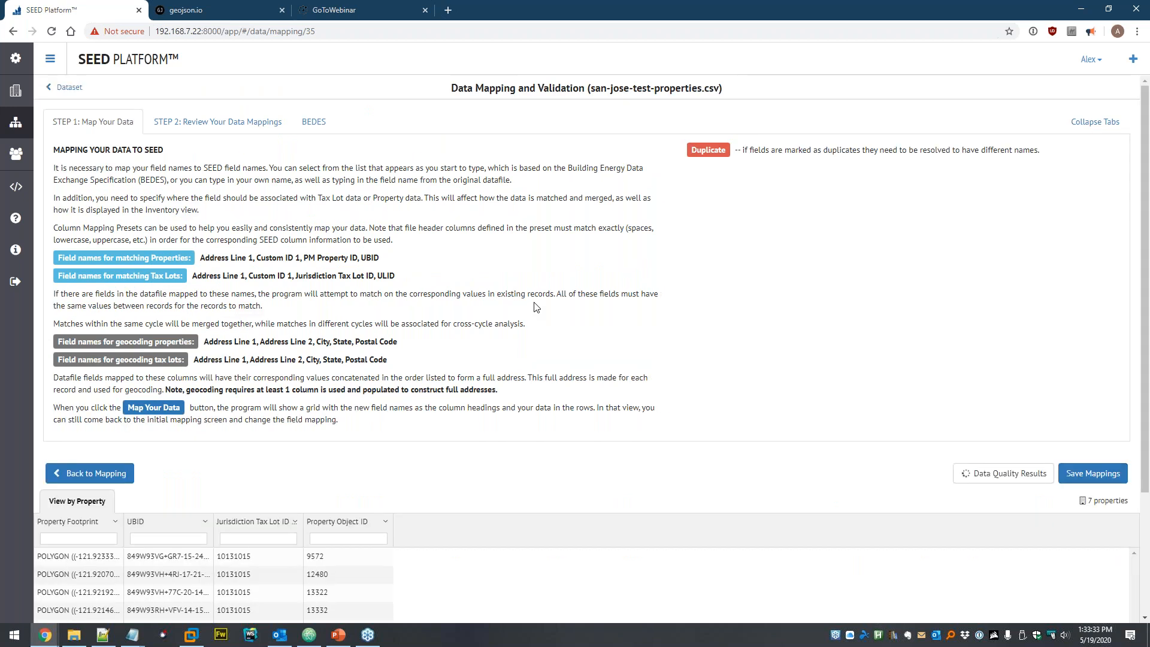
- Save the mappings, confirm matching, and view the 7 newly imported properties
{"action": "scroll", "coordinate": [536, 306], "scroll_direction": "down", "scroll_amount": 3}
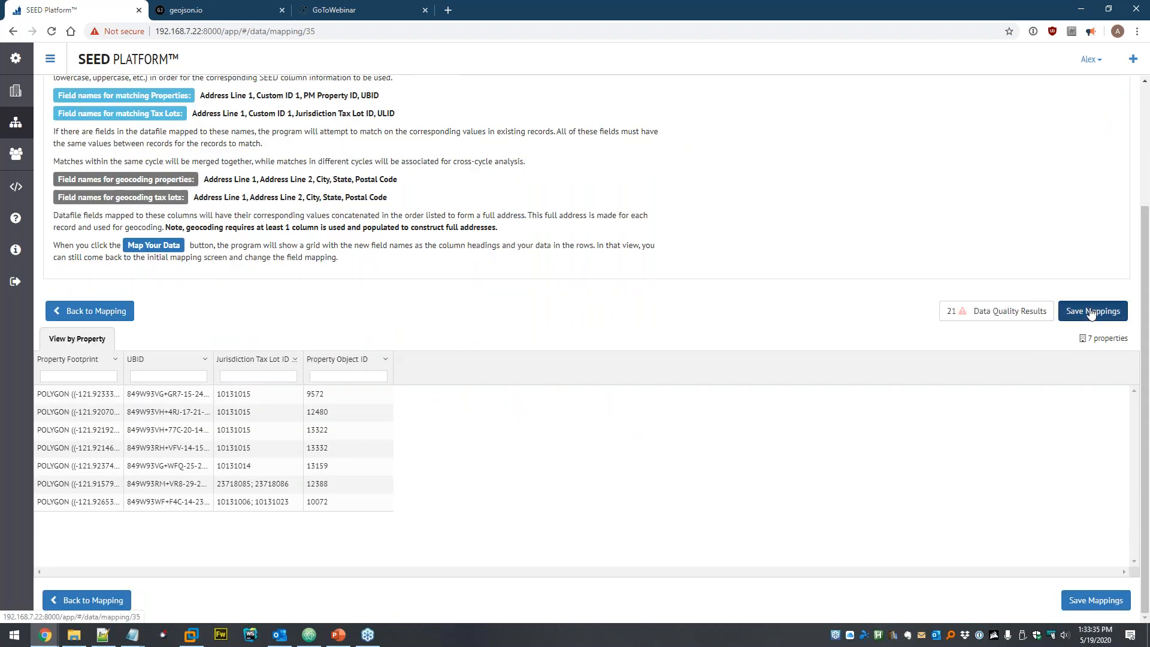
{"action": "left_click", "coordinate": [1093, 311]}
{"action": "left_click", "coordinate": [638, 191]}
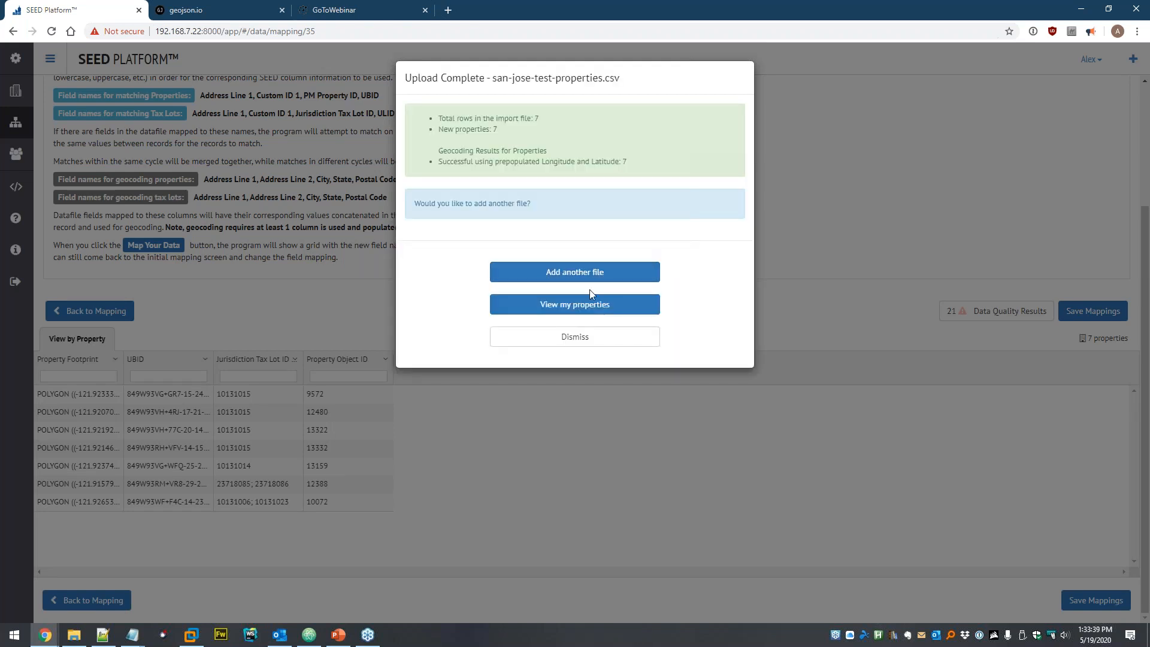
{"action": "left_click", "coordinate": [584, 307]}
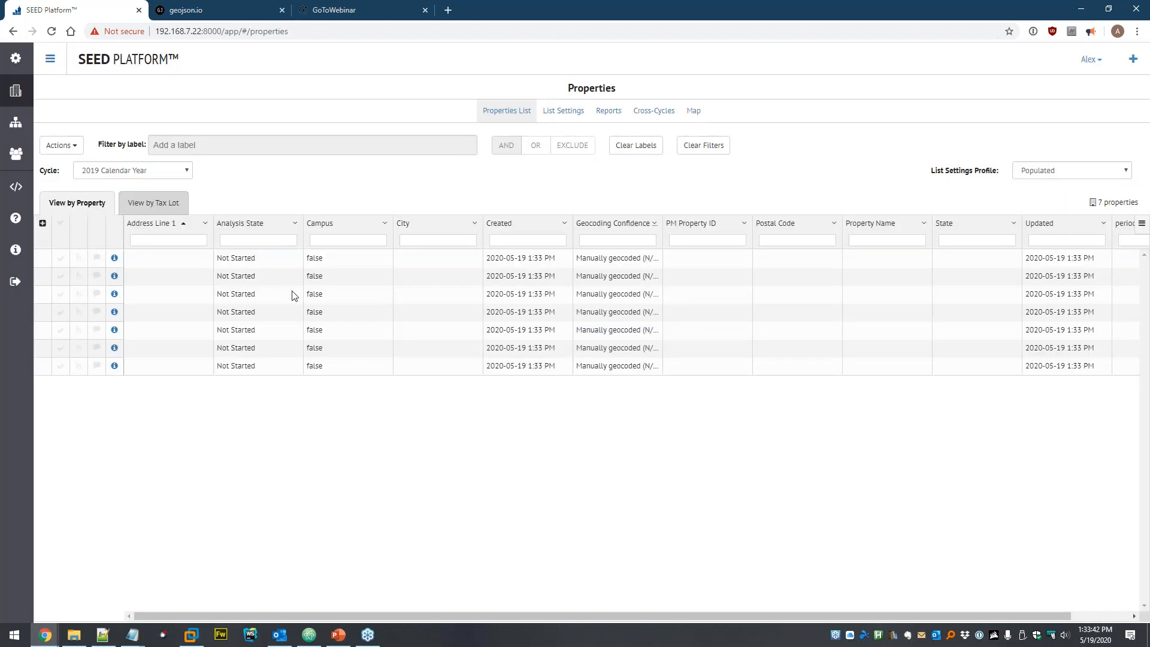
- Show only populated columns in the properties list and refresh it
{"action": "left_click", "coordinate": [60, 148]}
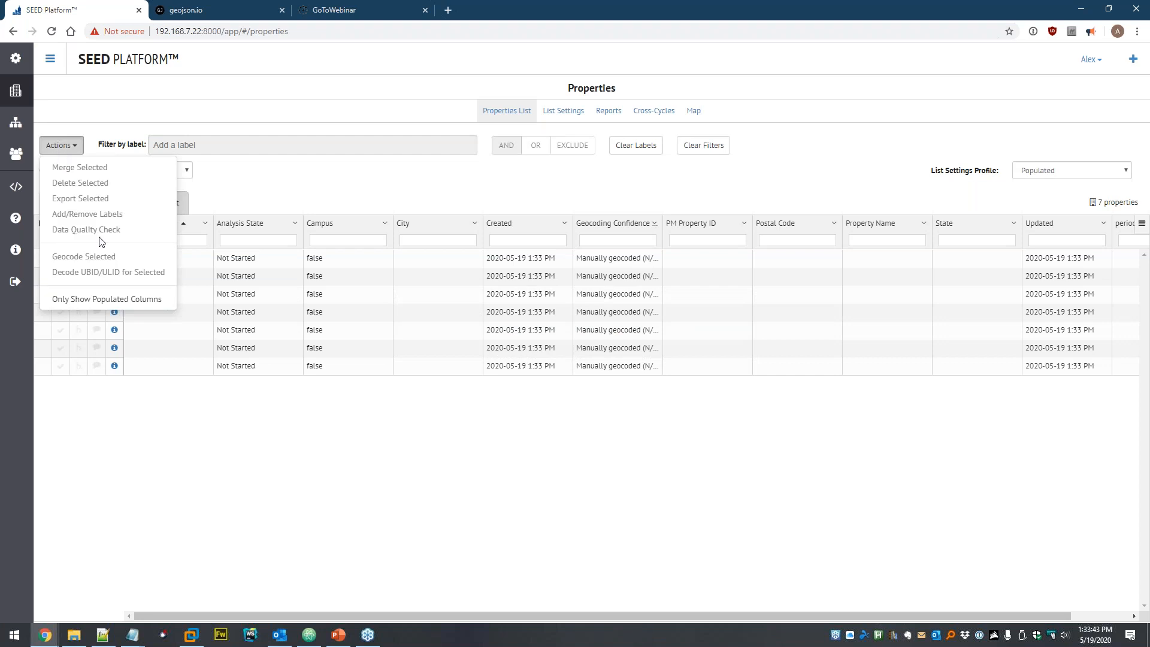
{"action": "left_click", "coordinate": [102, 299]}
{"action": "left_click", "coordinate": [713, 157]}
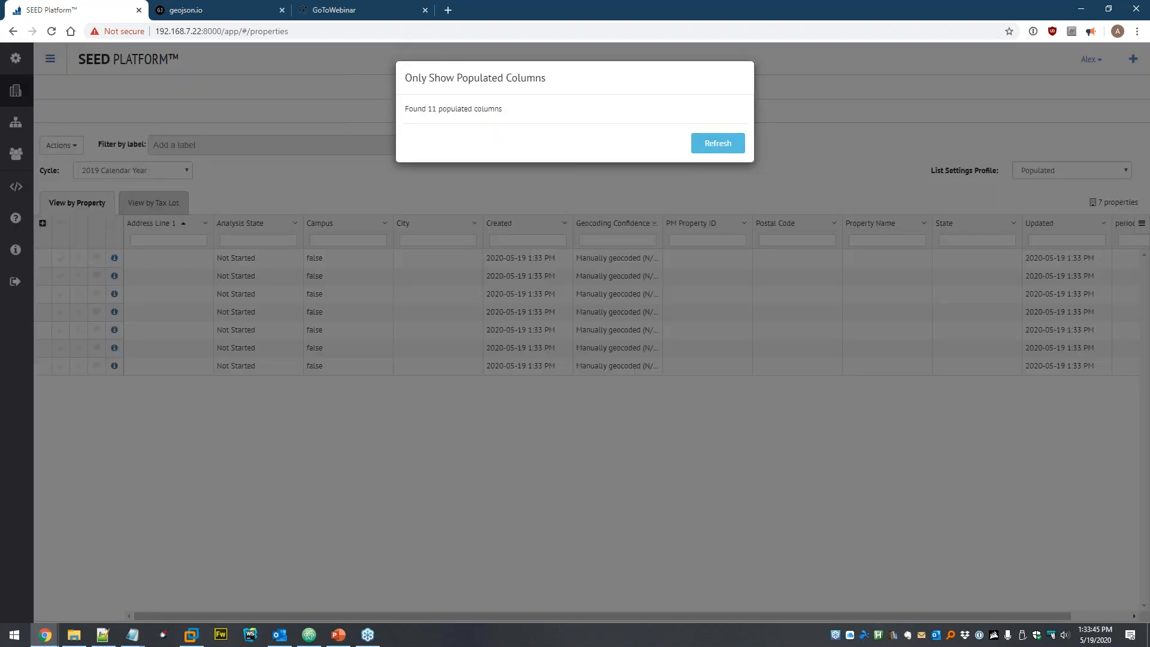
{"action": "left_click", "coordinate": [708, 148]}
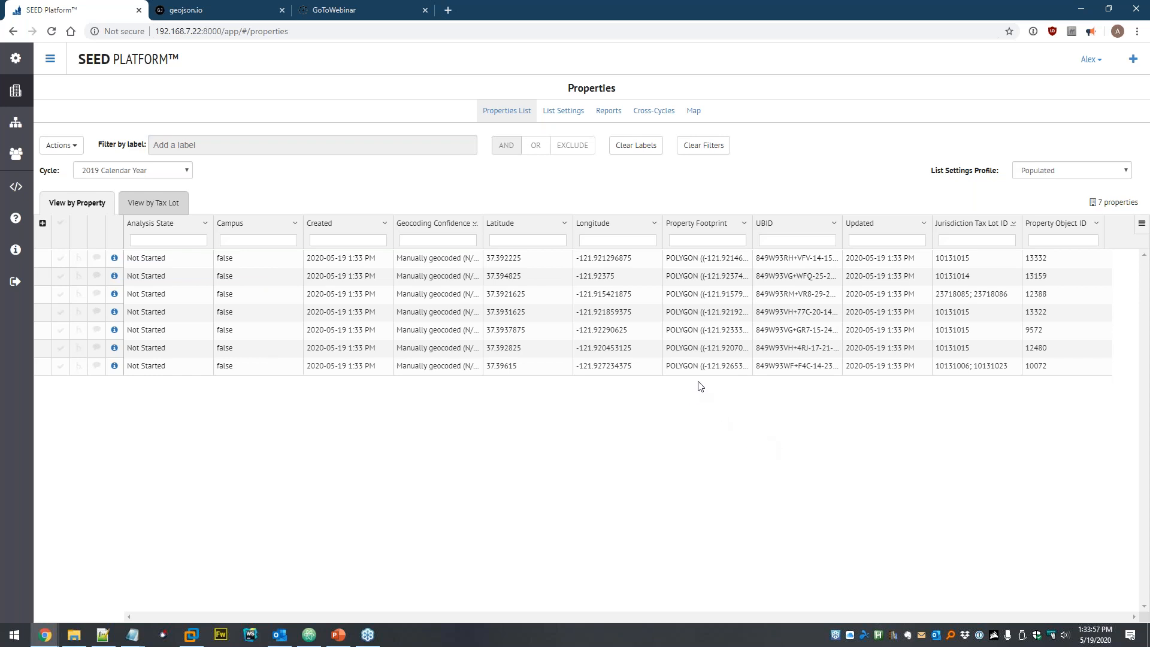
{"action": "mouse_move", "coordinate": [698, 364]}
{"action": "mouse_move", "coordinate": [696, 324]}
{"action": "mouse_move", "coordinate": [701, 257]}
- Switch to the Map view and pan and zoom over the properties' UBID boxes and bins
{"action": "left_click", "coordinate": [694, 114]}
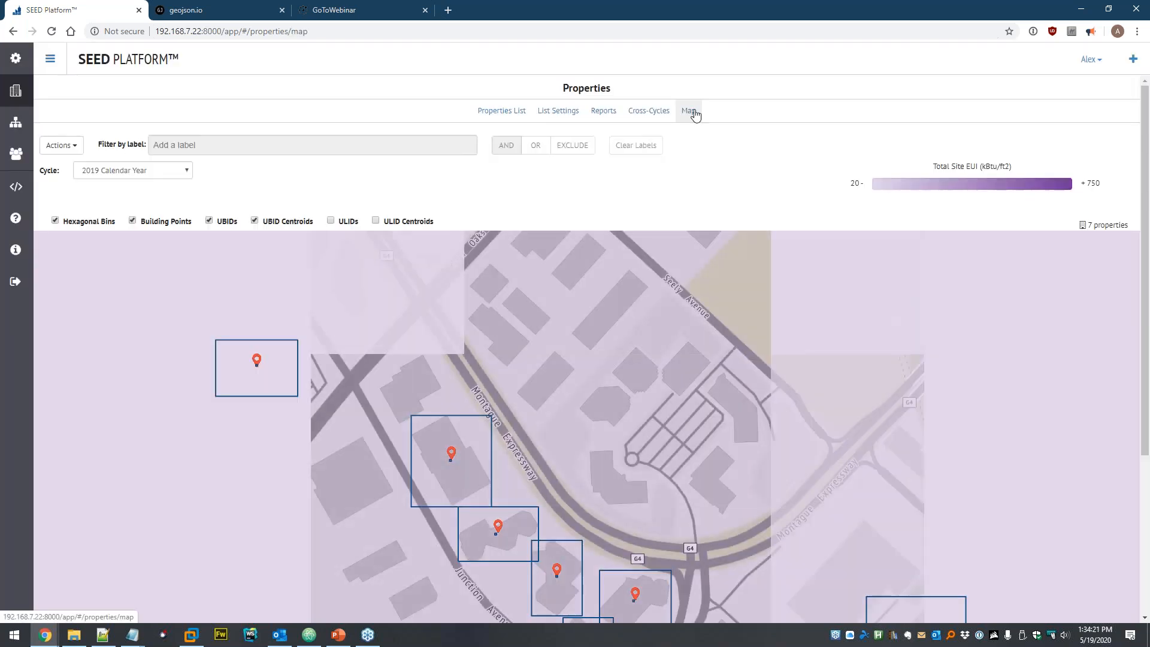
{"action": "left_click_drag", "start_coordinate": [713, 440], "coordinate": [720, 365]}
{"action": "scroll", "coordinate": [720, 366], "scroll_direction": "down", "scroll_amount": 1}
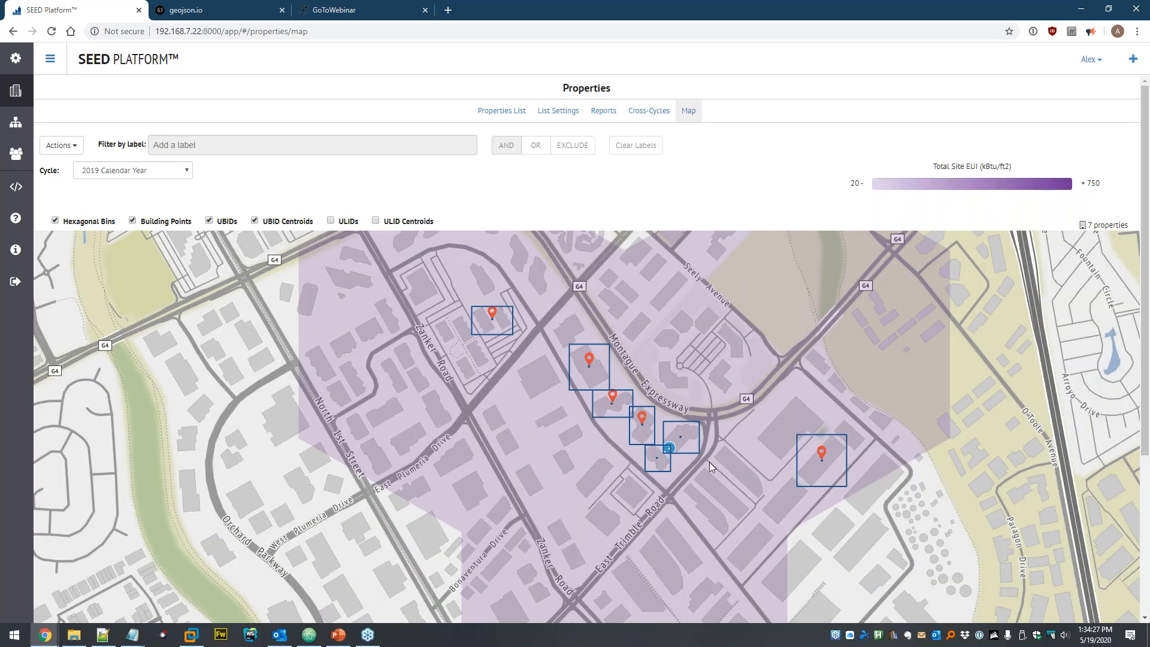
{"action": "left_click_drag", "start_coordinate": [763, 348], "coordinate": [724, 298]}
{"action": "scroll", "coordinate": [708, 353], "scroll_direction": "up", "scroll_amount": 1}
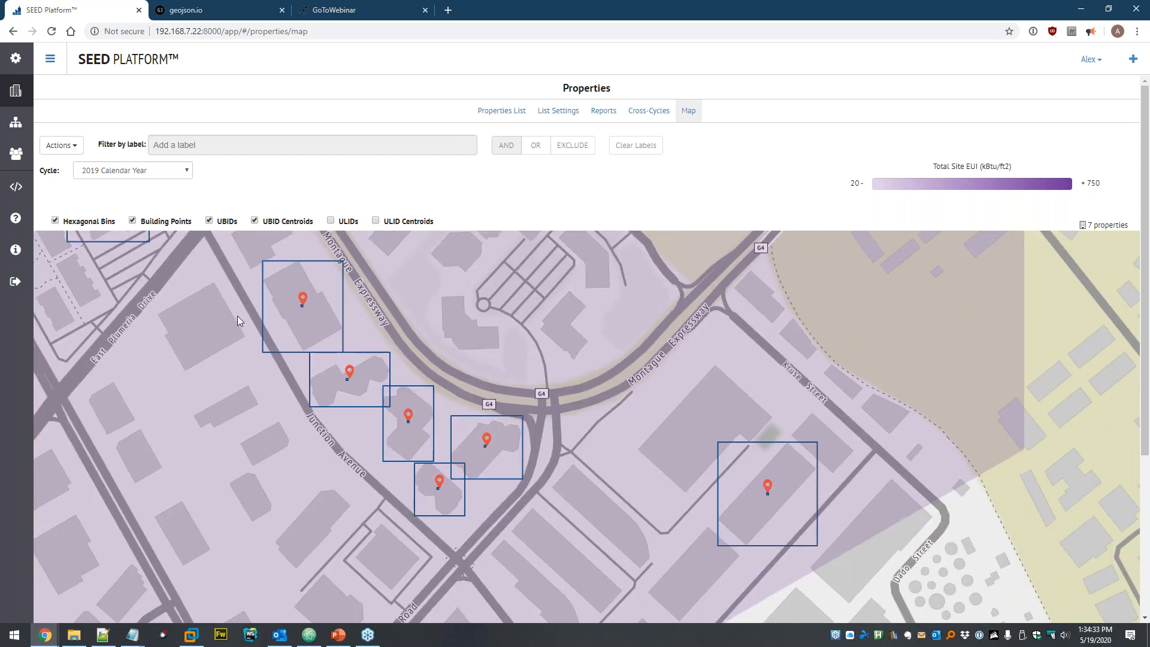
{"action": "scroll", "coordinate": [465, 362], "scroll_direction": "down", "scroll_amount": 3}
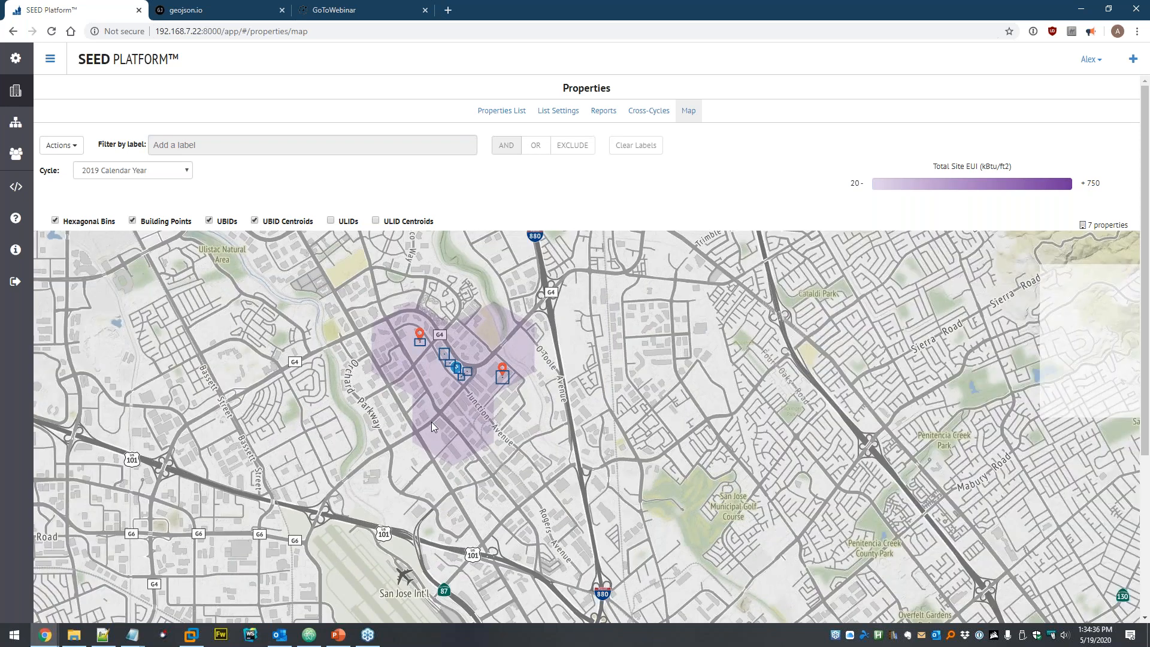
{"action": "scroll", "coordinate": [435, 351], "scroll_direction": "up", "scroll_amount": 2}
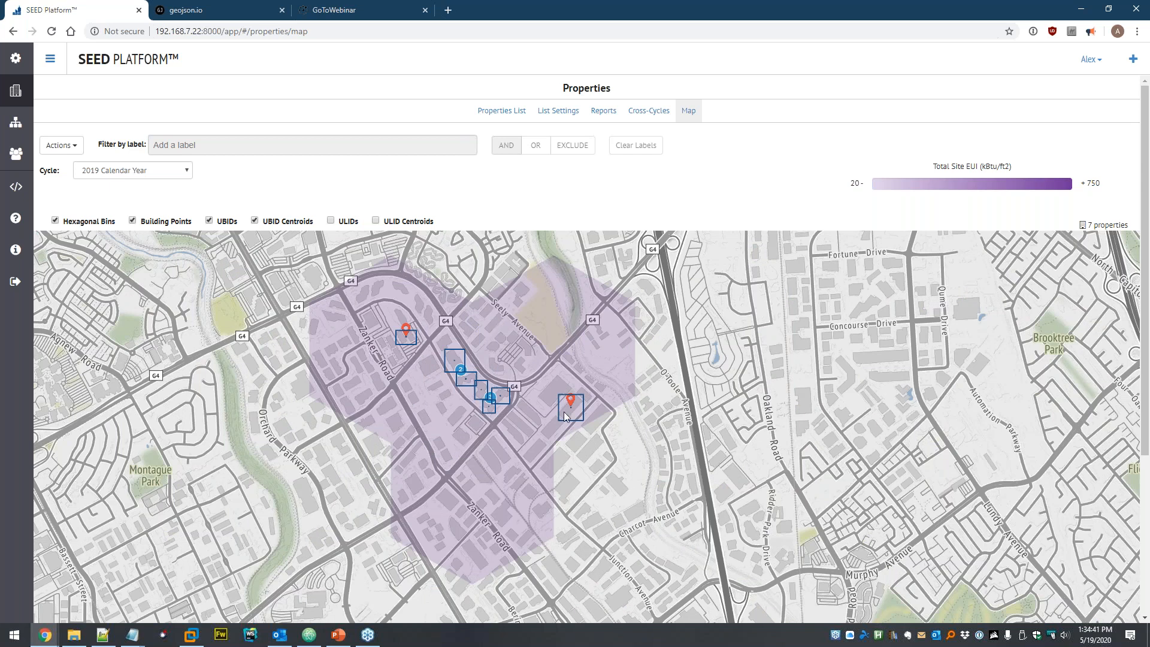
{"action": "scroll", "coordinate": [569, 418], "scroll_direction": "up", "scroll_amount": 1}
{"action": "left_click_drag", "start_coordinate": [497, 321], "coordinate": [512, 403]}
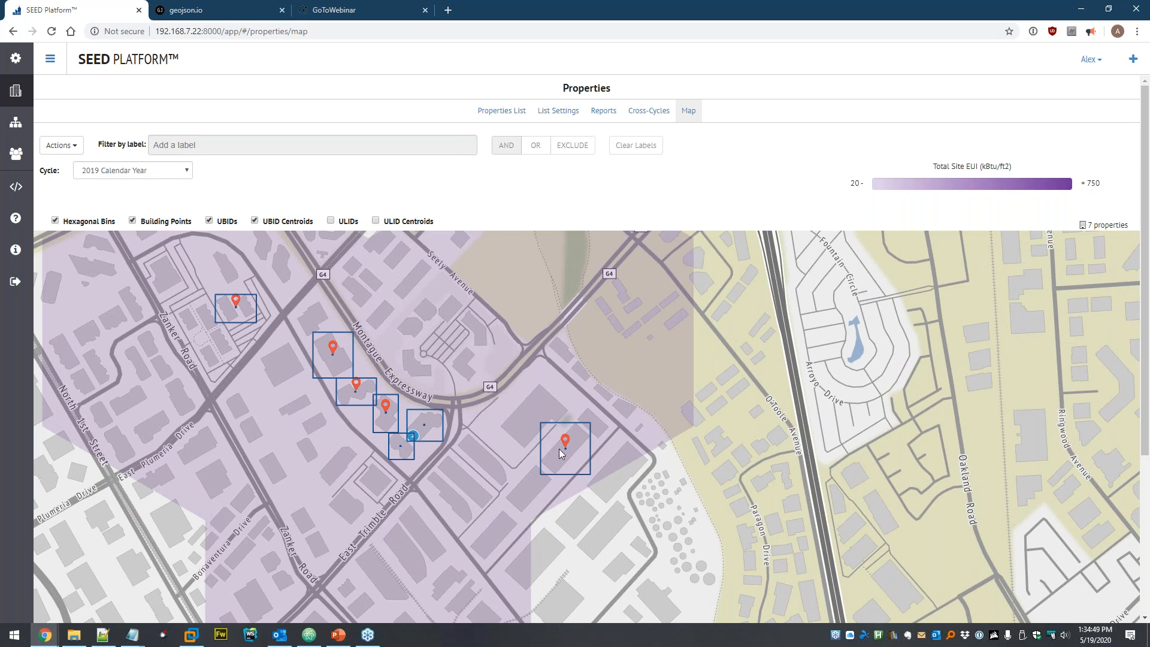
{"action": "scroll", "coordinate": [558, 449], "scroll_direction": "up", "scroll_amount": 2}
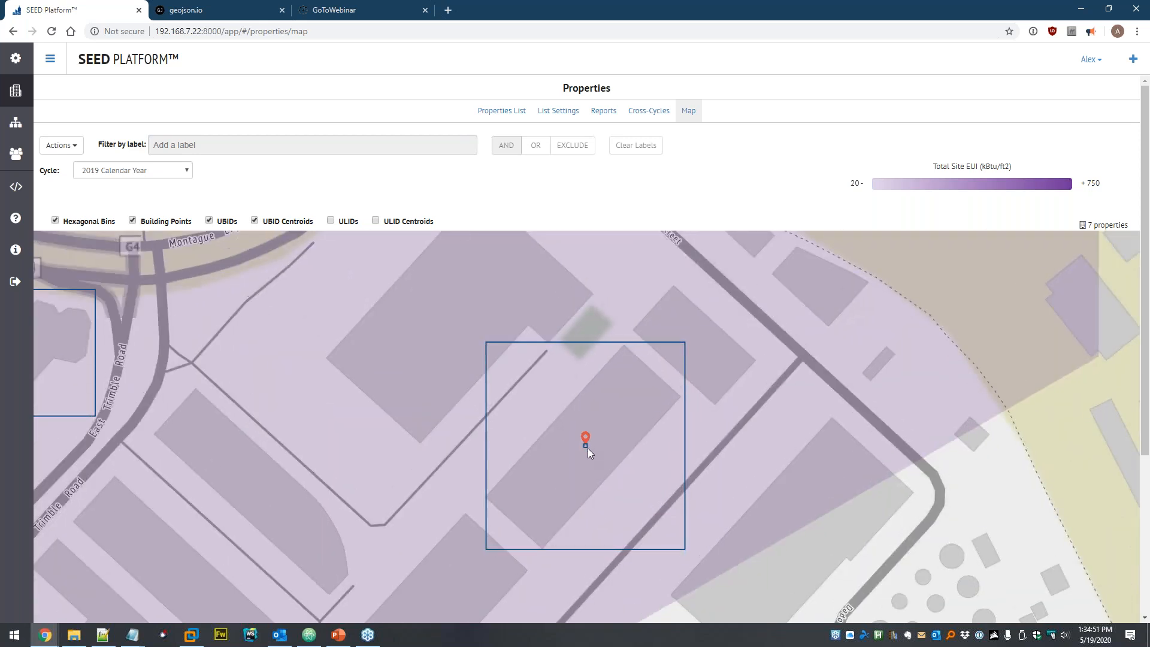
{"action": "scroll", "coordinate": [586, 448], "scroll_direction": "down", "scroll_amount": 2}
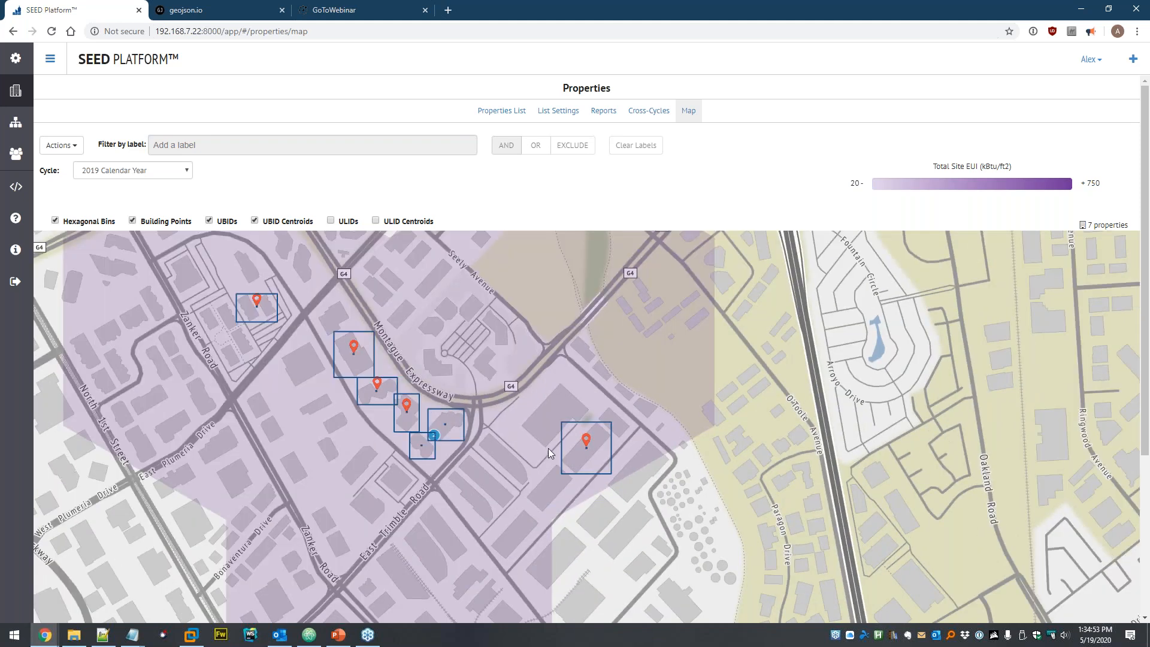
- Return to the Properties list to review the 7 properties' coordinates, POLYGON footprints and UBIDs
{"action": "left_click", "coordinate": [16, 92]}
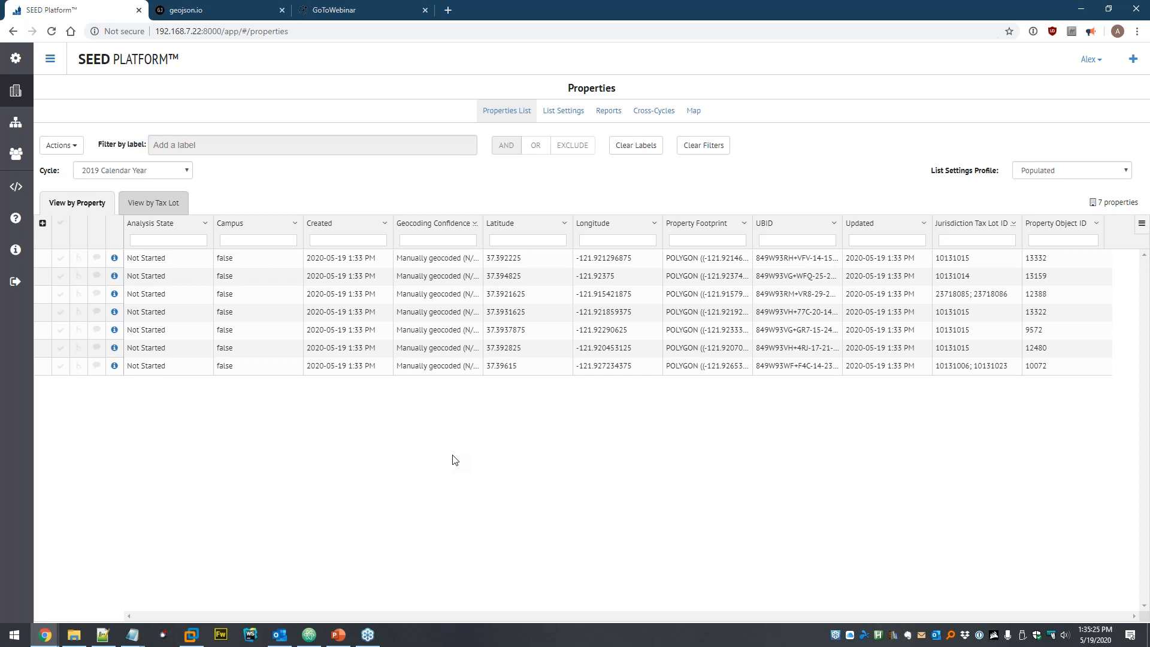
{"action": "mouse_move", "coordinate": [713, 329]}
{"action": "left_click", "coordinate": [60, 257]}
{"action": "left_click", "coordinate": [61, 276]}
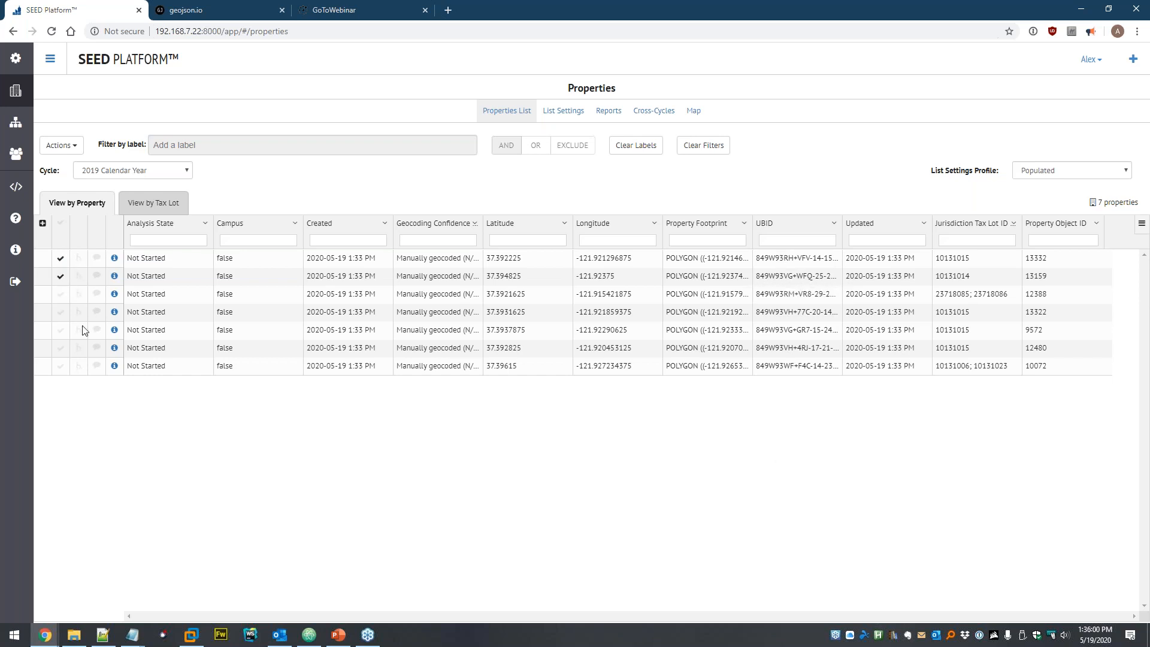
{"action": "left_click", "coordinate": [57, 147]}
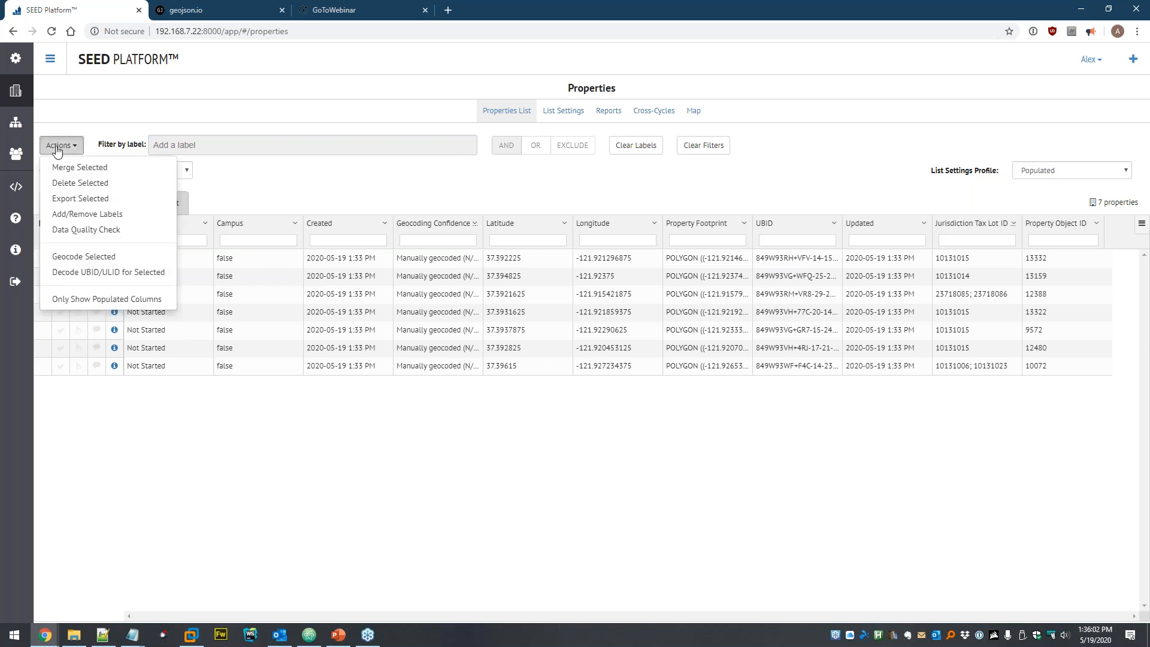
{"action": "left_click", "coordinate": [133, 273]}
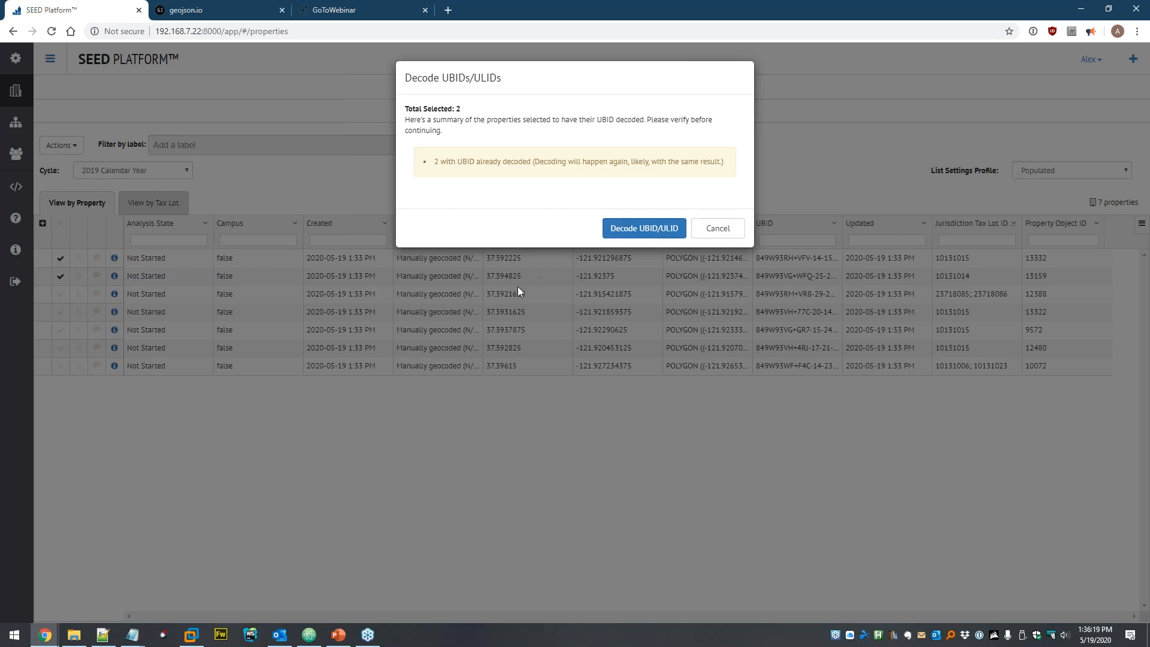
{"action": "left_click", "coordinate": [726, 233]}
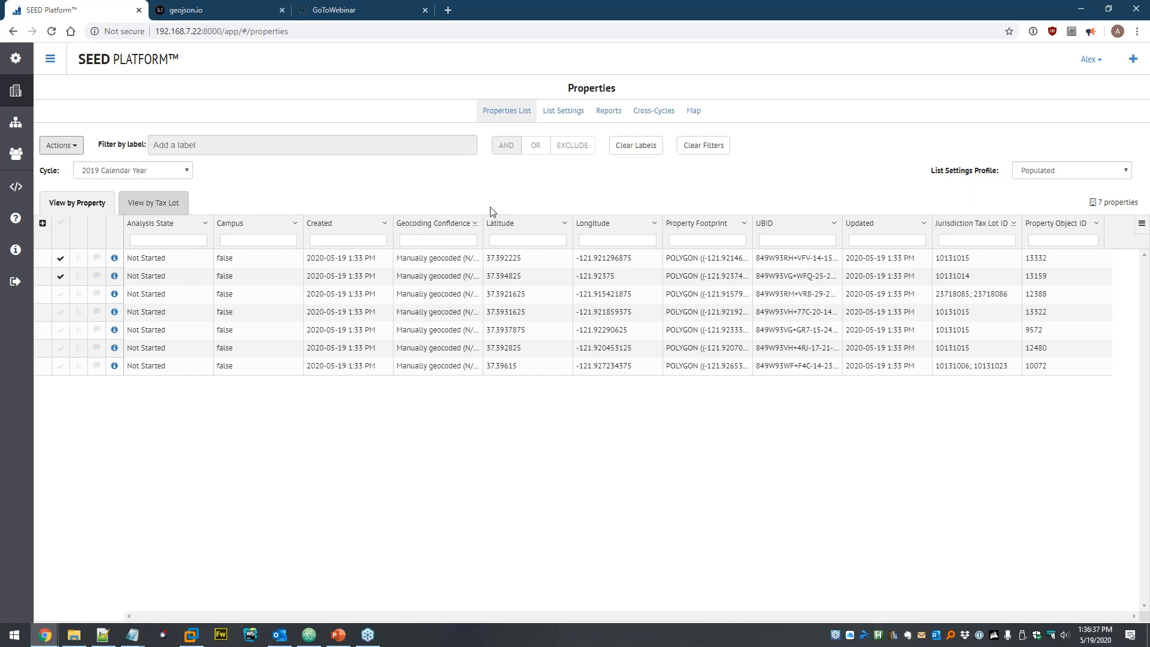
- Select all seven properties and delete them
{"action": "left_click", "coordinate": [60, 223]}
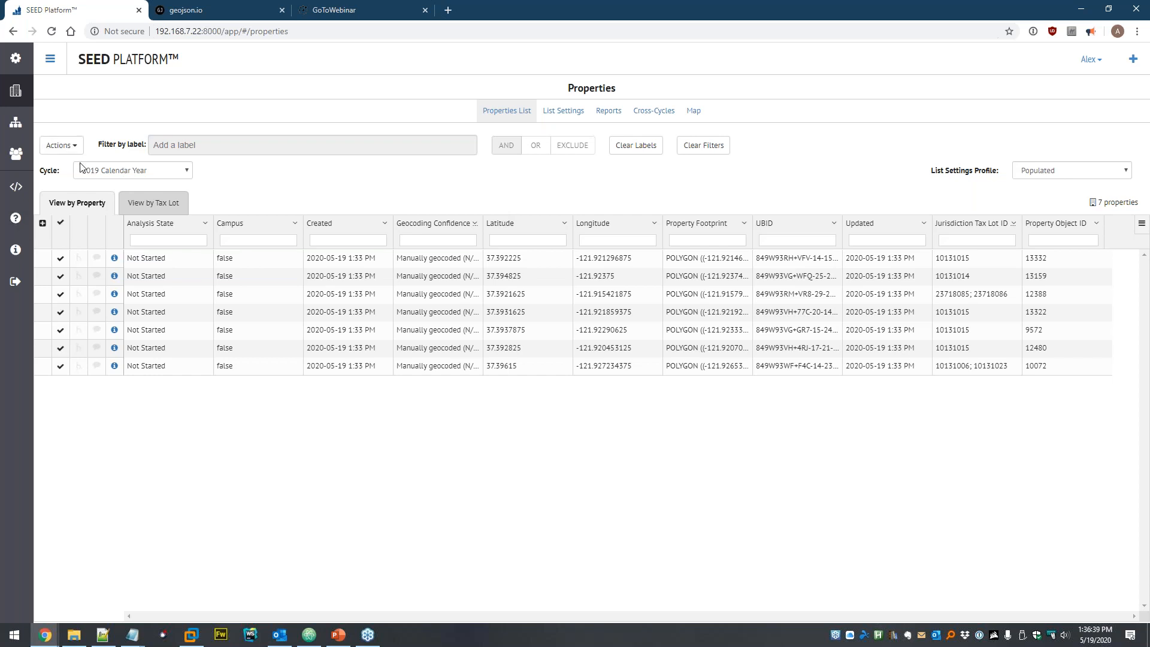
{"action": "left_click", "coordinate": [60, 144]}
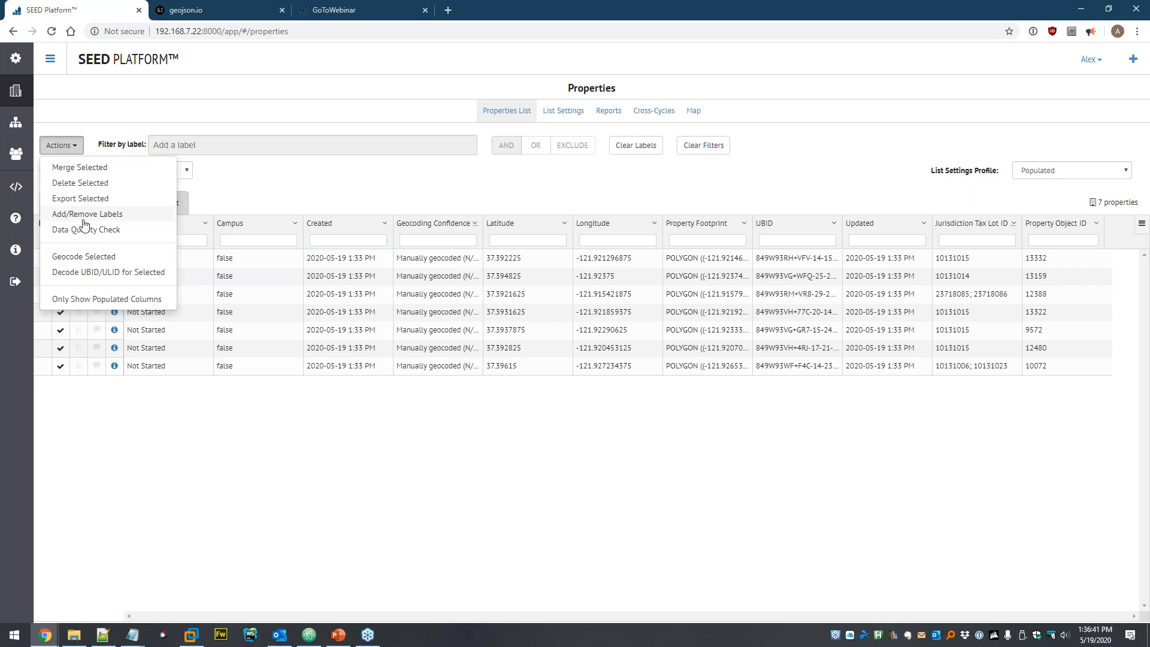
{"action": "left_click", "coordinate": [83, 183]}
{"action": "left_click", "coordinate": [701, 135]}
{"action": "left_click", "coordinate": [723, 137]}
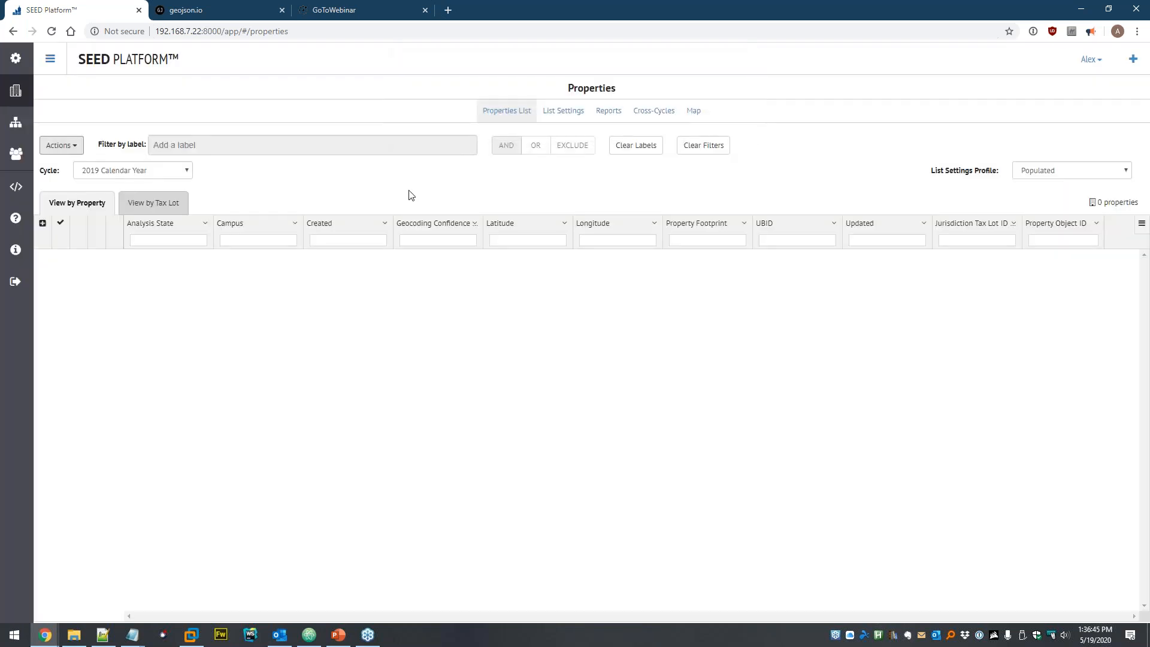
- Delete san-jose-test-properties.csv from the Dataset
{"action": "left_click", "coordinate": [15, 122]}
{"action": "left_click", "coordinate": [48, 129]}
{"action": "left_click", "coordinate": [321, 130]}
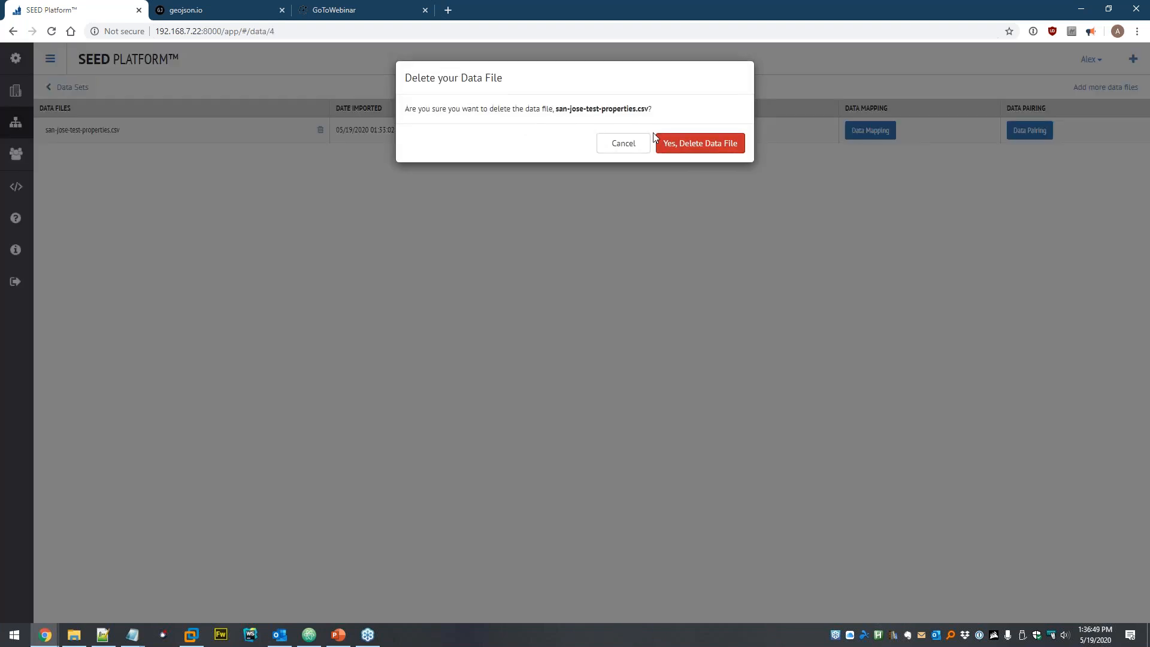
{"action": "left_click", "coordinate": [688, 145]}
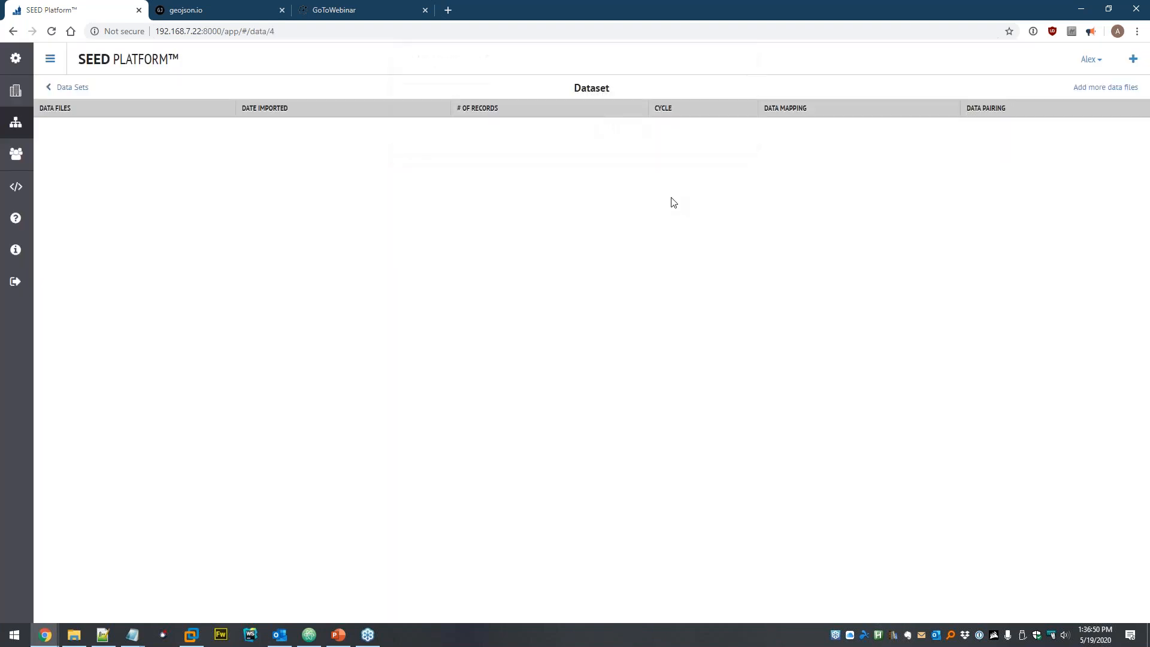
- Upload the spreadsheet covered-buildings-sample.csv from the seed > UBID folder into the dataset
{"action": "left_click", "coordinate": [1086, 90]}
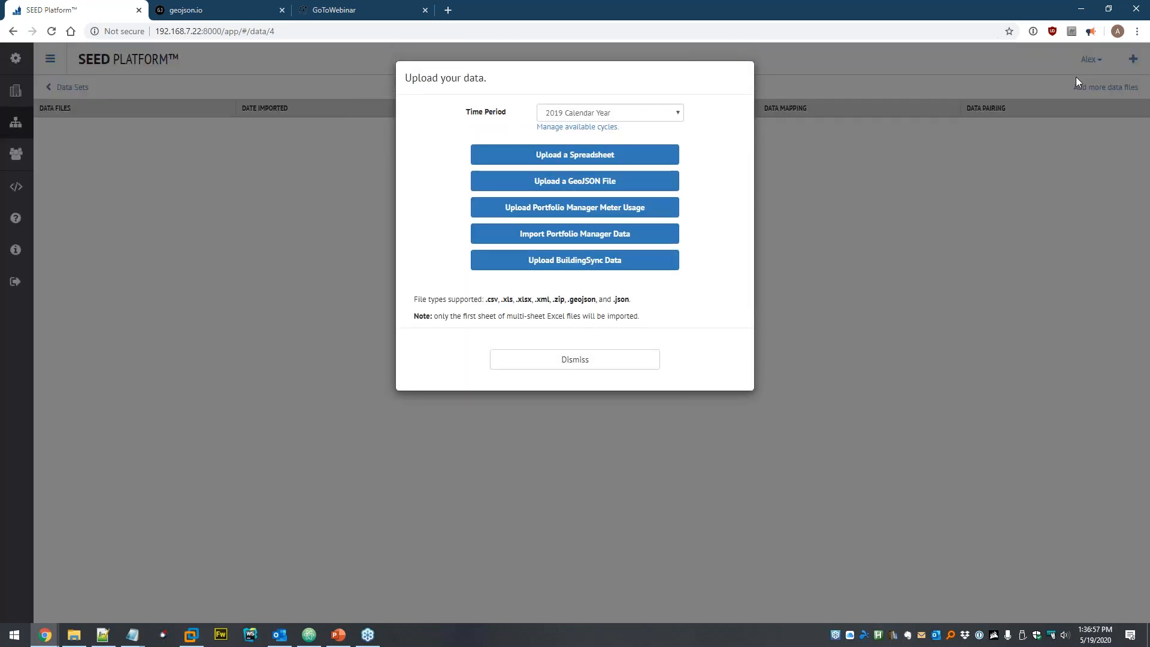
{"action": "left_click", "coordinate": [547, 157]}
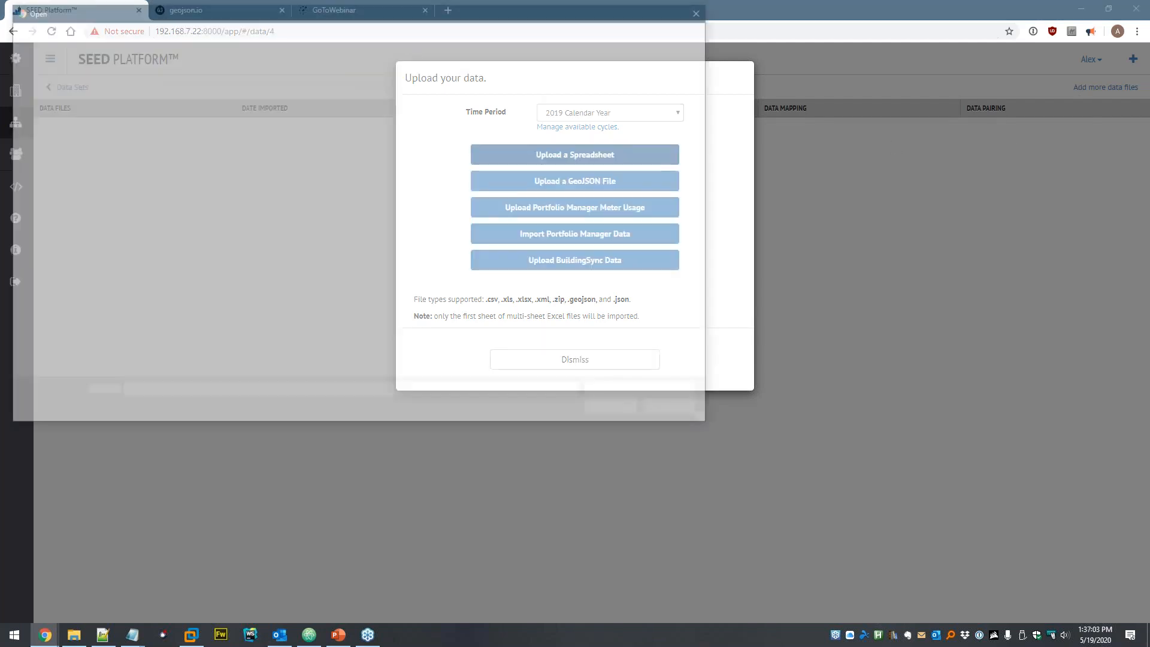
{"action": "left_click", "coordinate": [186, 31]}
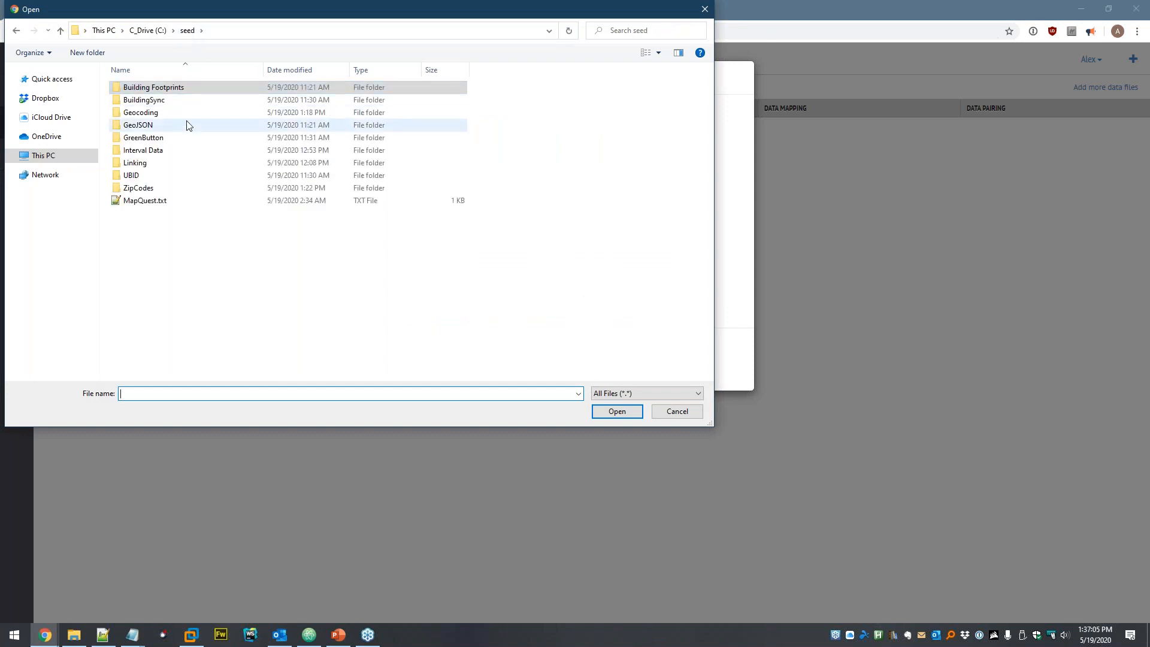
{"action": "double_click", "coordinate": [138, 176]}
{"action": "left_click", "coordinate": [179, 91]}
{"action": "double_click", "coordinate": [179, 89]}
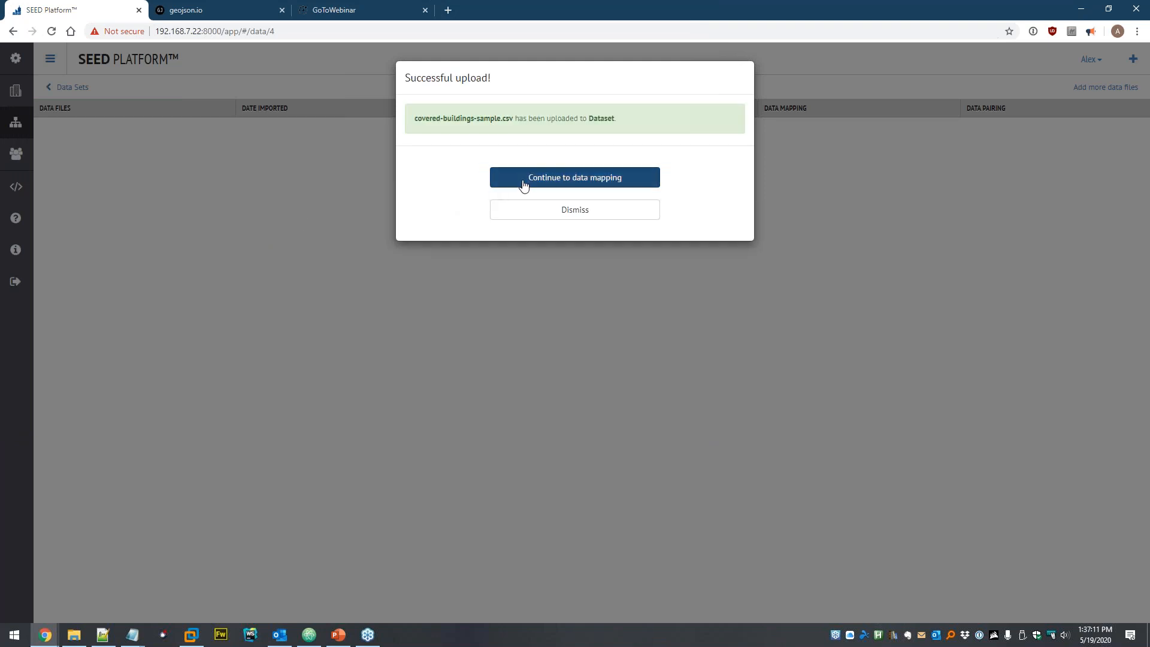
- Apply the Covered Buildings column mapping preset to all fields of covered-buildings-sample.csv
{"action": "left_click", "coordinate": [523, 181]}
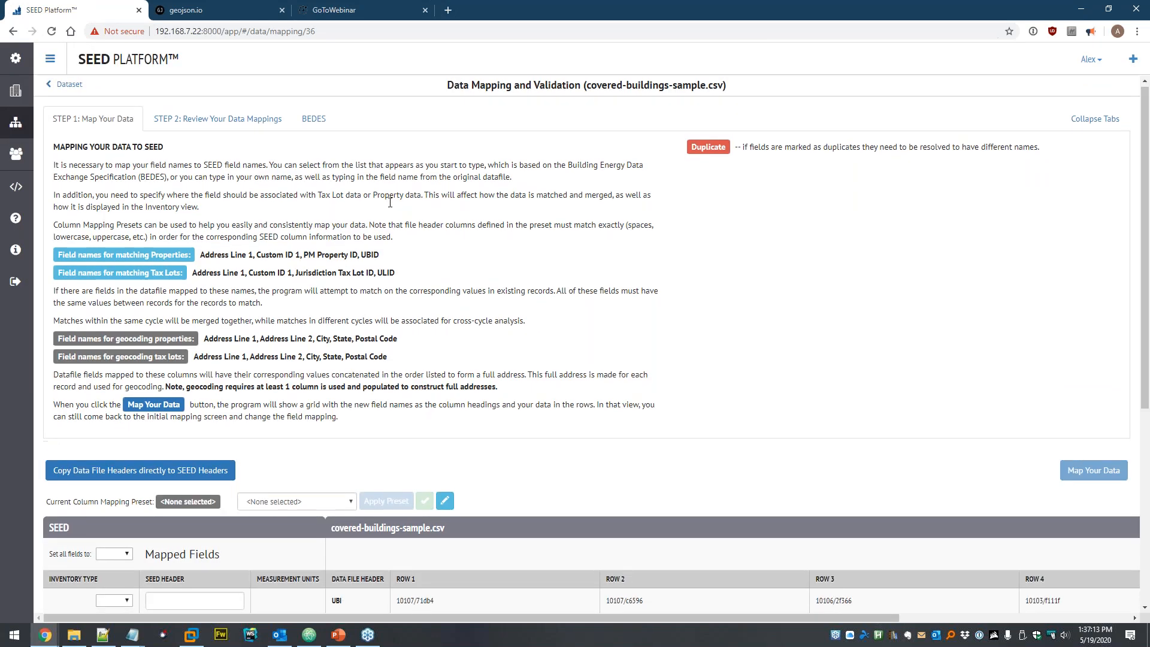
{"action": "scroll", "coordinate": [360, 180], "scroll_direction": "down", "scroll_amount": 4}
{"action": "scroll", "coordinate": [323, 149], "scroll_direction": "down", "scroll_amount": 1}
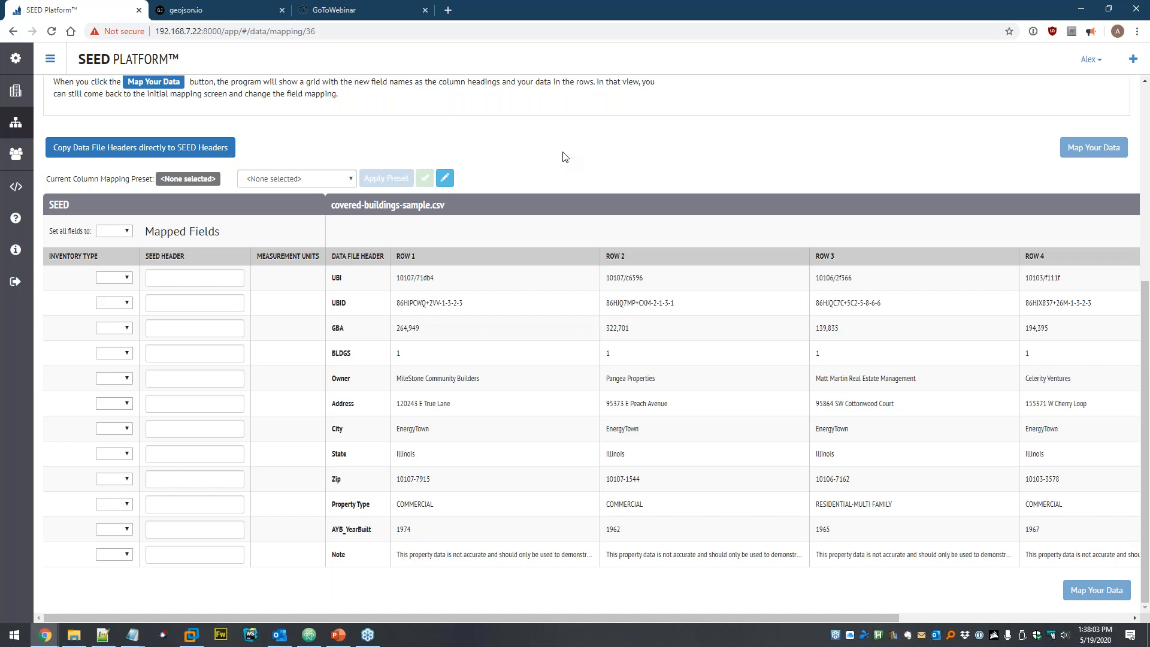
{"action": "left_click", "coordinate": [290, 177]}
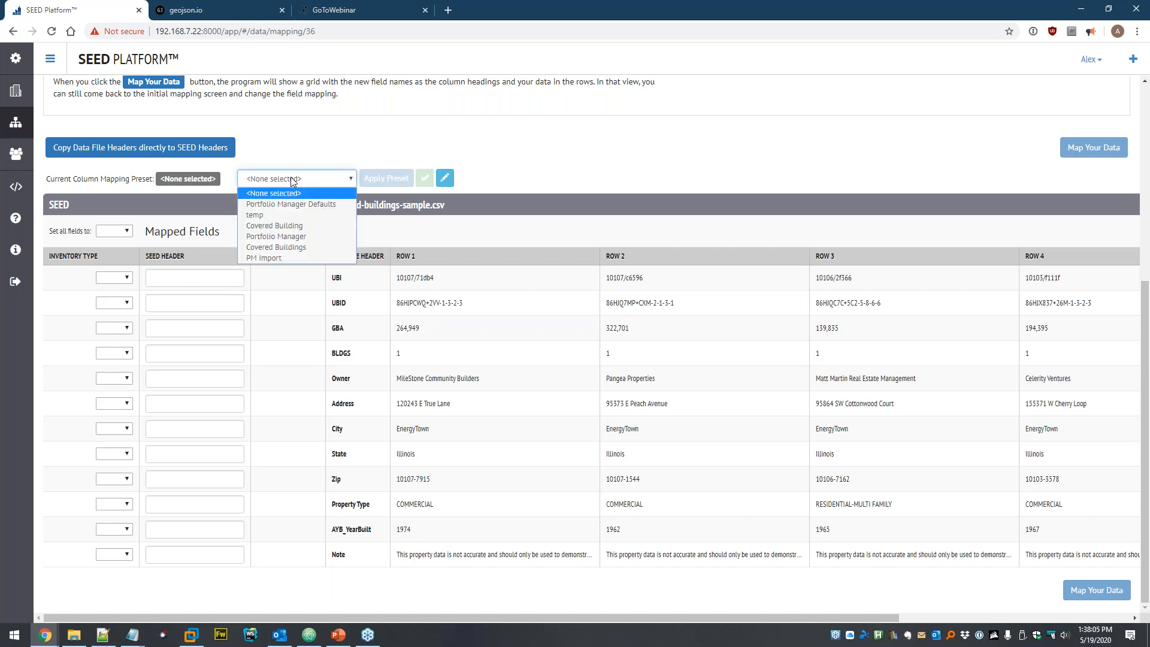
{"action": "left_click", "coordinate": [273, 226]}
{"action": "left_click", "coordinate": [386, 178]}
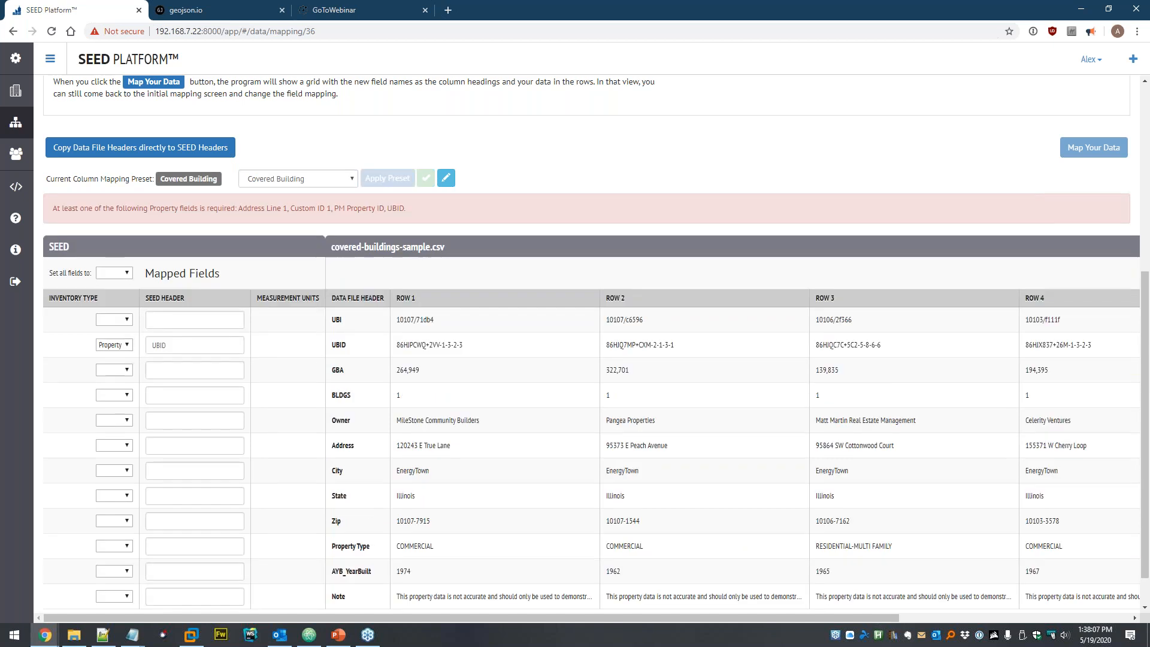
{"action": "left_click", "coordinate": [342, 183]}
{"action": "left_click", "coordinate": [311, 247]}
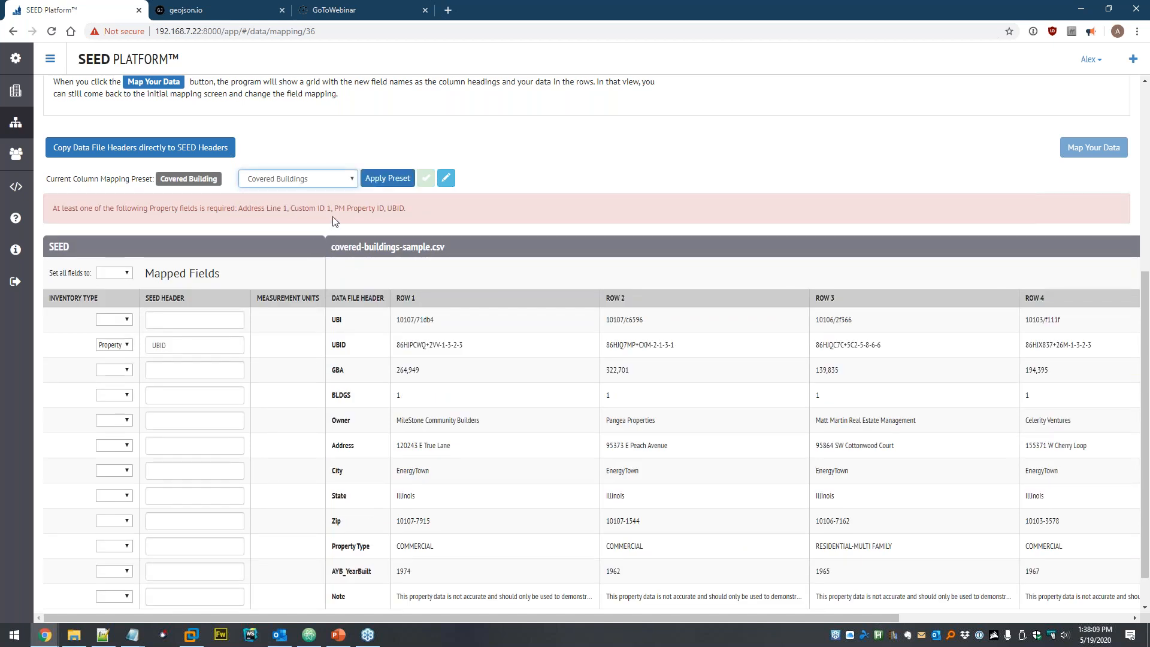
{"action": "left_click", "coordinate": [380, 179]}
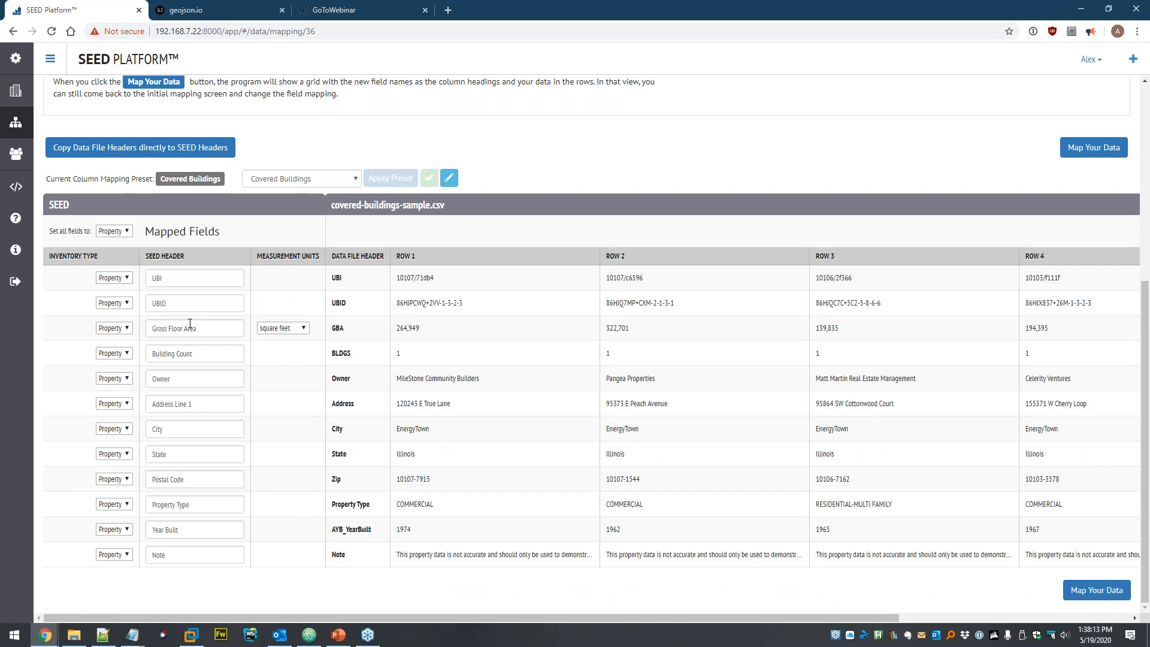
- Keep Gross Floor Area in square feet and run Map Your Data
{"action": "left_click", "coordinate": [293, 329]}
{"action": "left_click", "coordinate": [330, 322]}
{"action": "left_click", "coordinate": [1095, 591]}
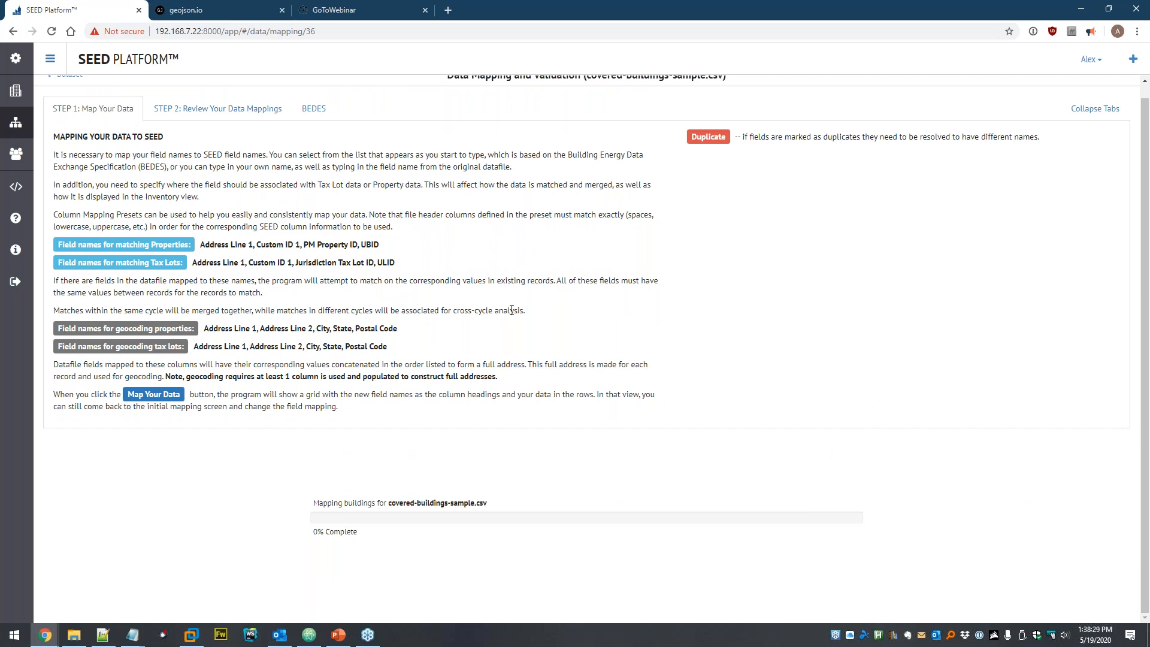
- Save and confirm the mappings, then view the 512 imported buildings in the Properties List
{"action": "scroll", "coordinate": [1096, 308], "scroll_direction": "down", "scroll_amount": 3}
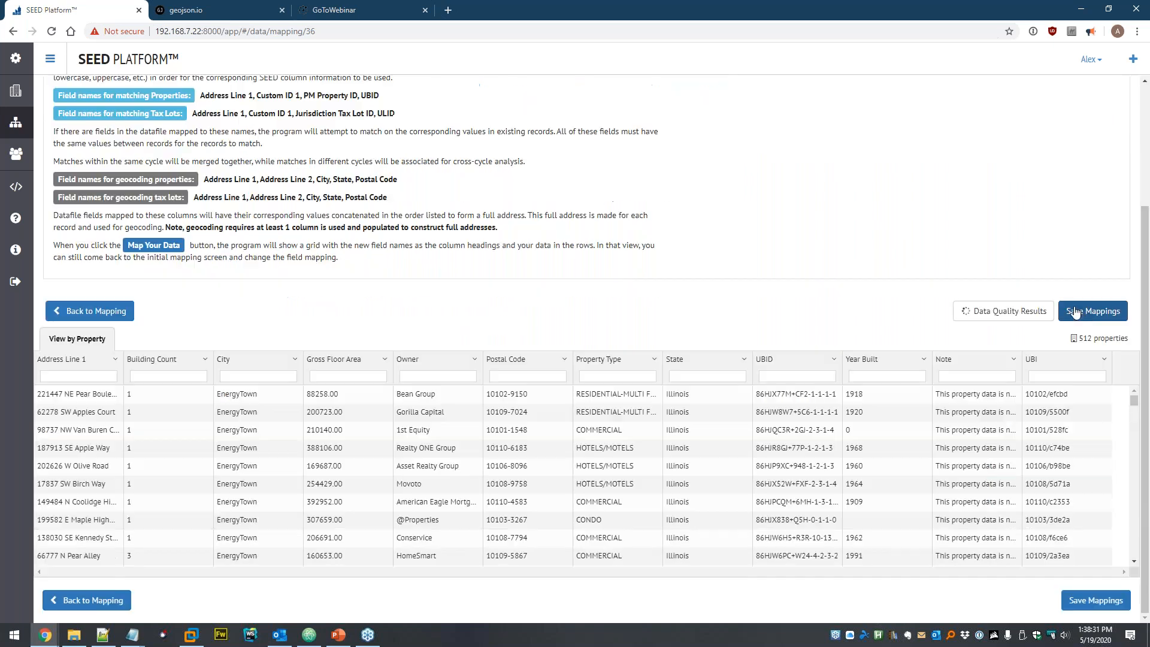
{"action": "left_click", "coordinate": [1094, 311]}
{"action": "left_click", "coordinate": [597, 189]}
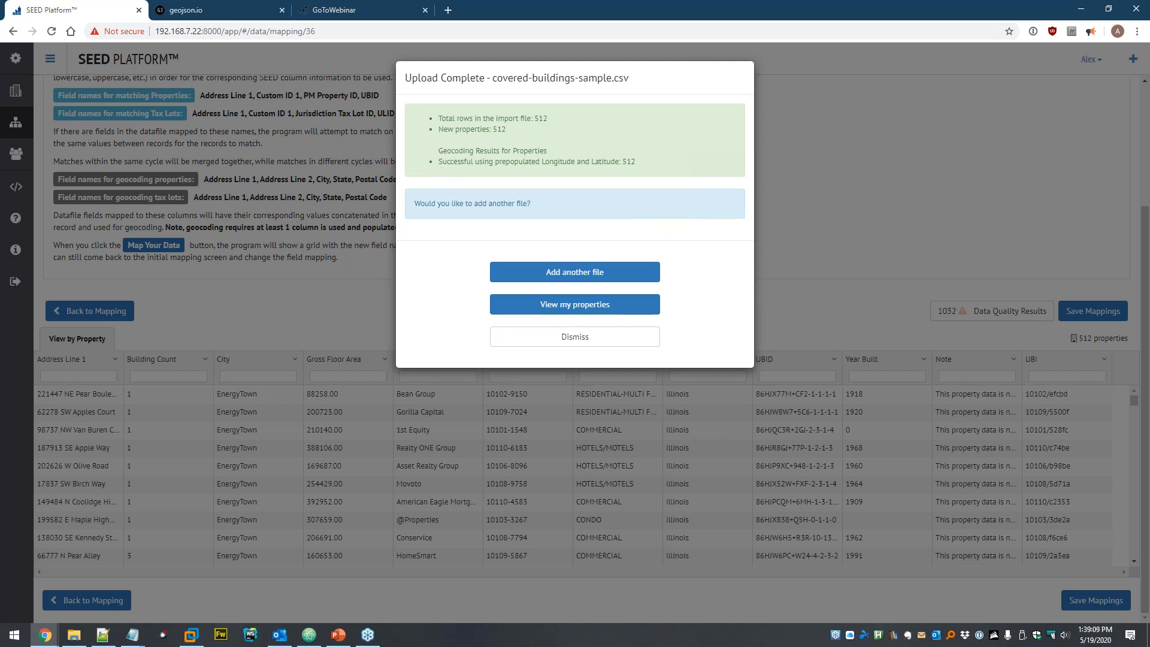
{"action": "left_click", "coordinate": [563, 308]}
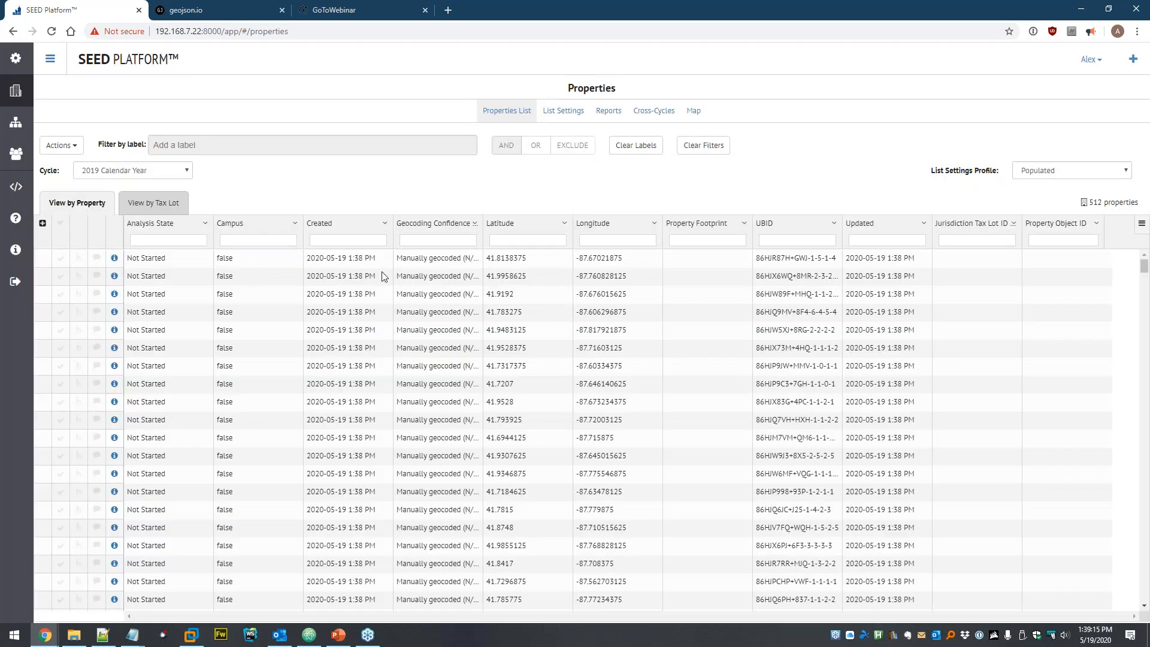
{"action": "left_click", "coordinate": [695, 112]}
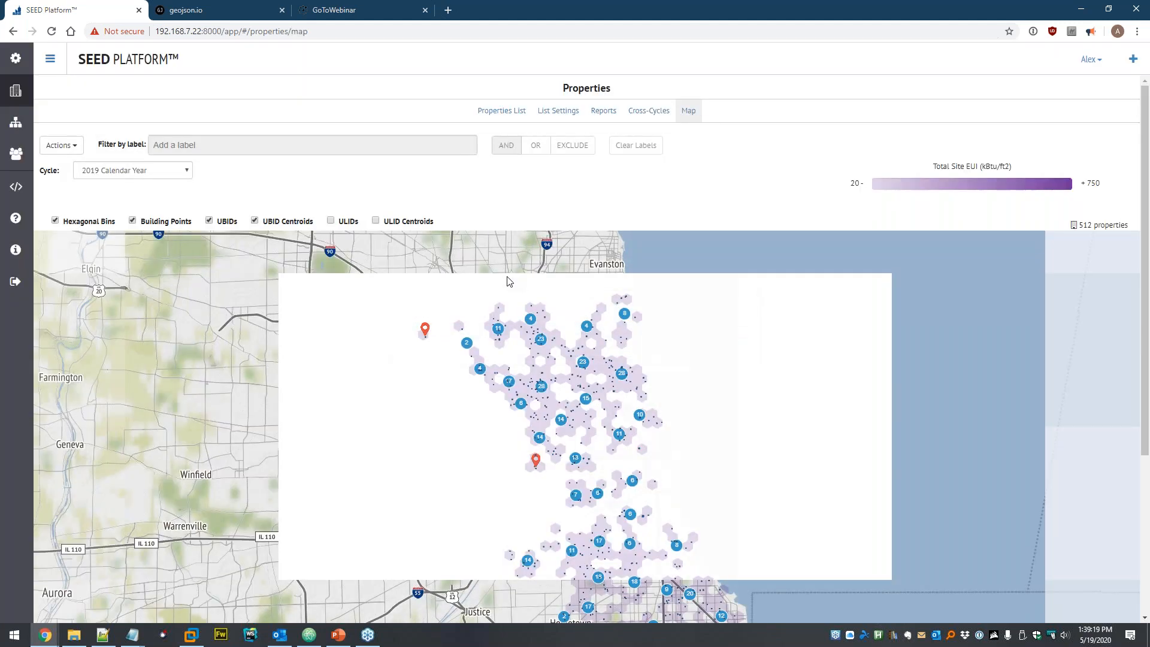
{"action": "scroll", "coordinate": [587, 449], "scroll_direction": "down", "scroll_amount": 2}
{"action": "scroll", "coordinate": [599, 454], "scroll_direction": "down", "scroll_amount": 3}
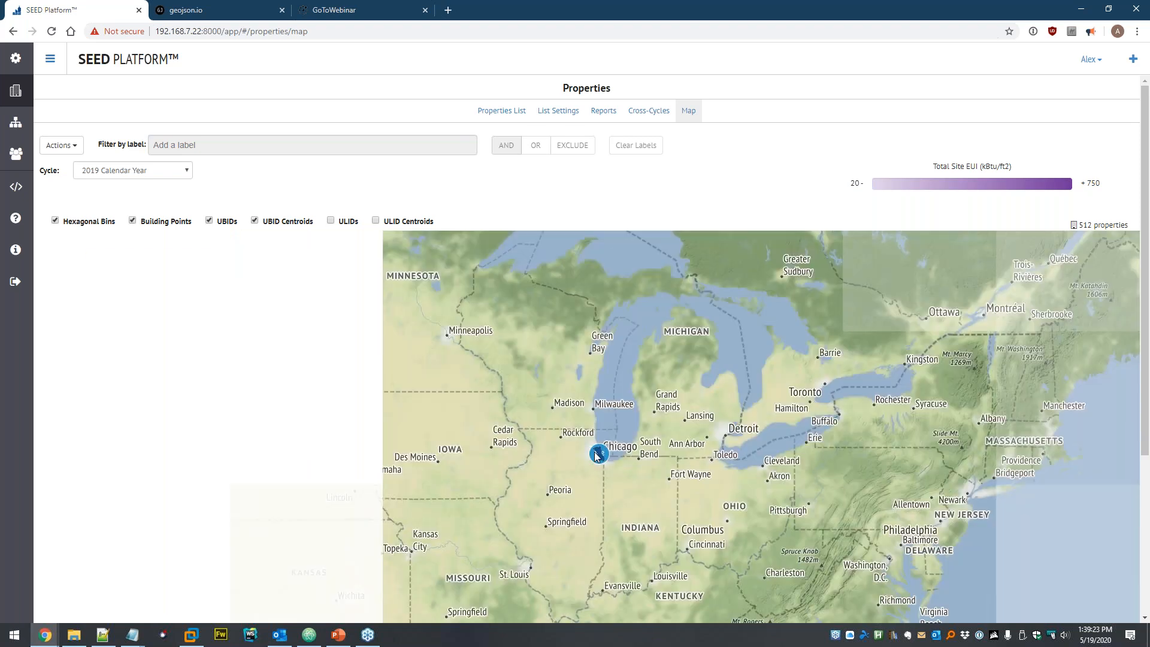
{"action": "scroll", "coordinate": [595, 421], "scroll_direction": "up", "scroll_amount": 4}
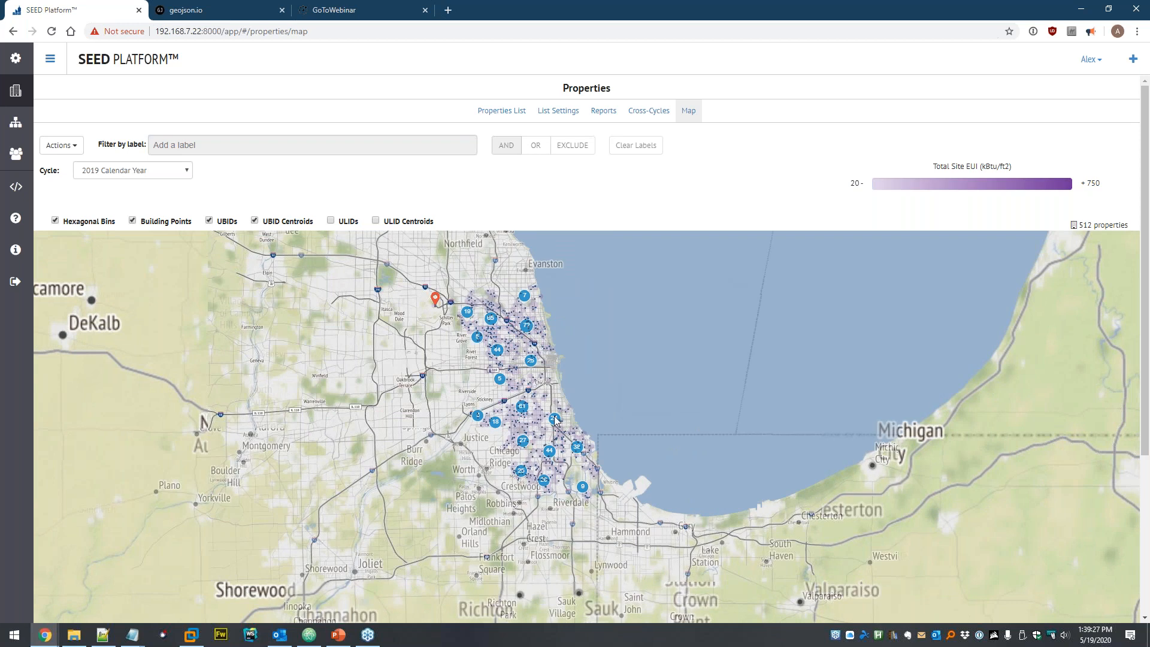
{"action": "scroll", "coordinate": [560, 410], "scroll_direction": "up", "scroll_amount": 1}
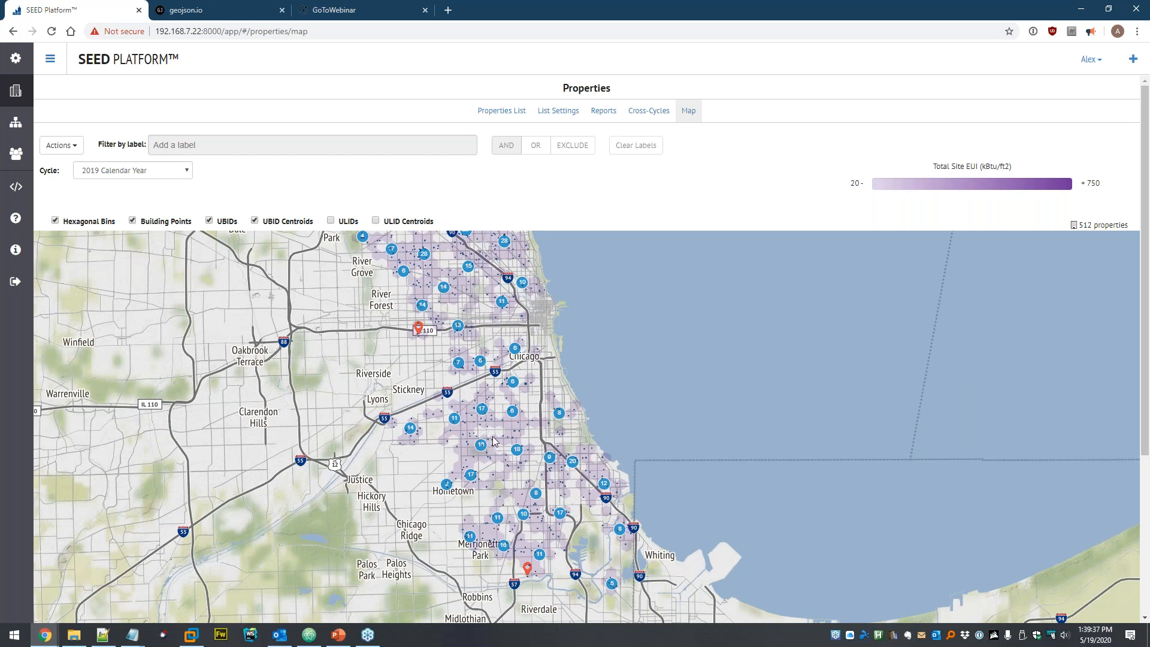
{"action": "scroll", "coordinate": [479, 422], "scroll_direction": "up", "scroll_amount": 4}
{"action": "scroll", "coordinate": [452, 376], "scroll_direction": "up", "scroll_amount": 2}
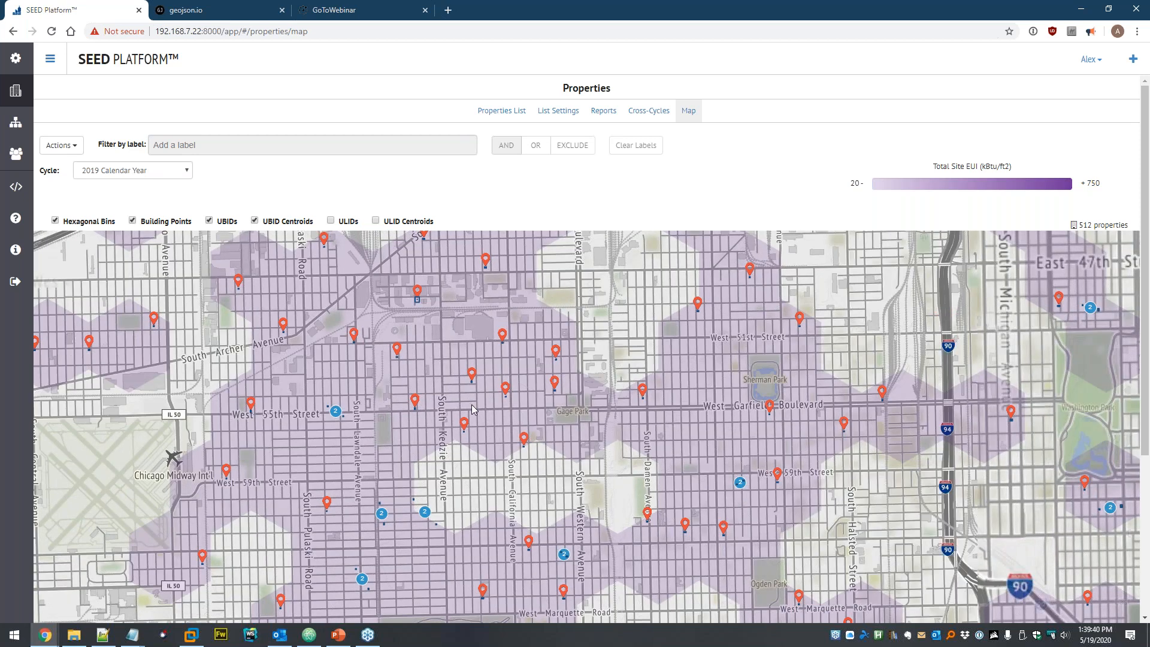
{"action": "scroll", "coordinate": [518, 402], "scroll_direction": "up", "scroll_amount": 4}
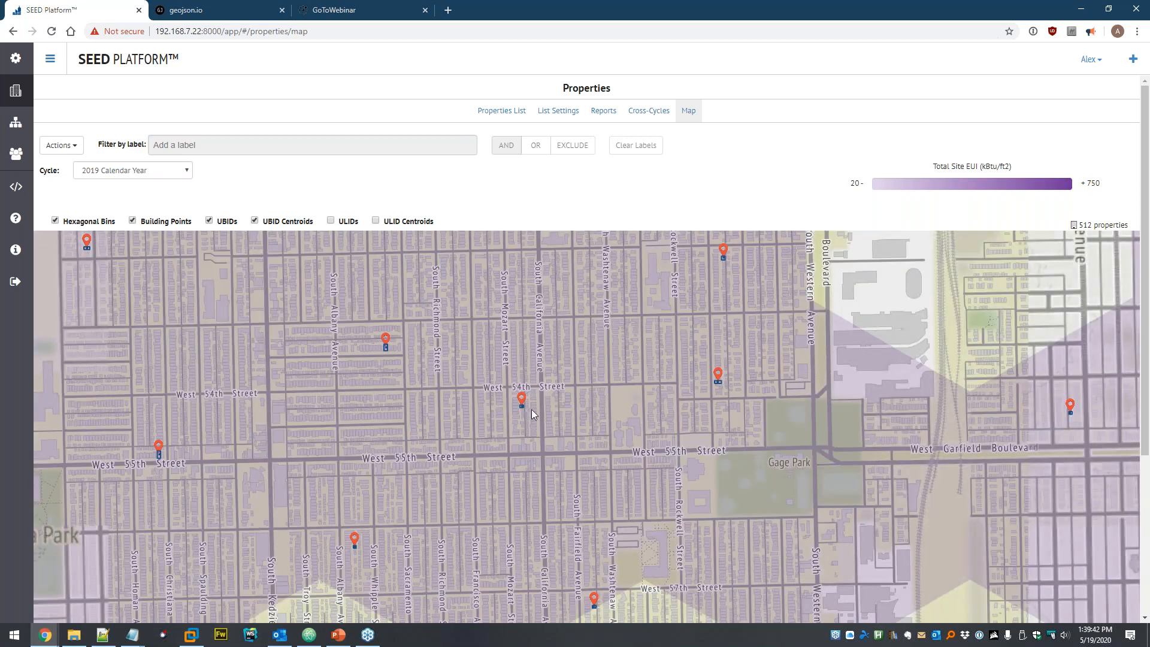
{"action": "scroll", "coordinate": [546, 405], "scroll_direction": "up", "scroll_amount": 2}
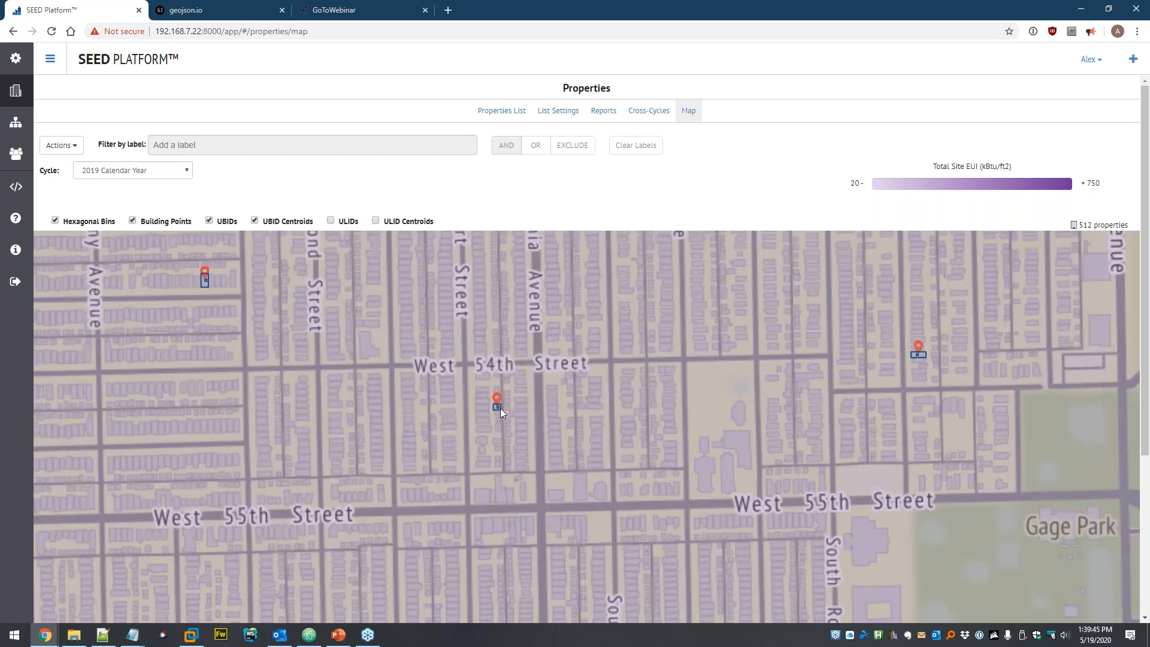
{"action": "scroll", "coordinate": [501, 407], "scroll_direction": "up", "scroll_amount": 2}
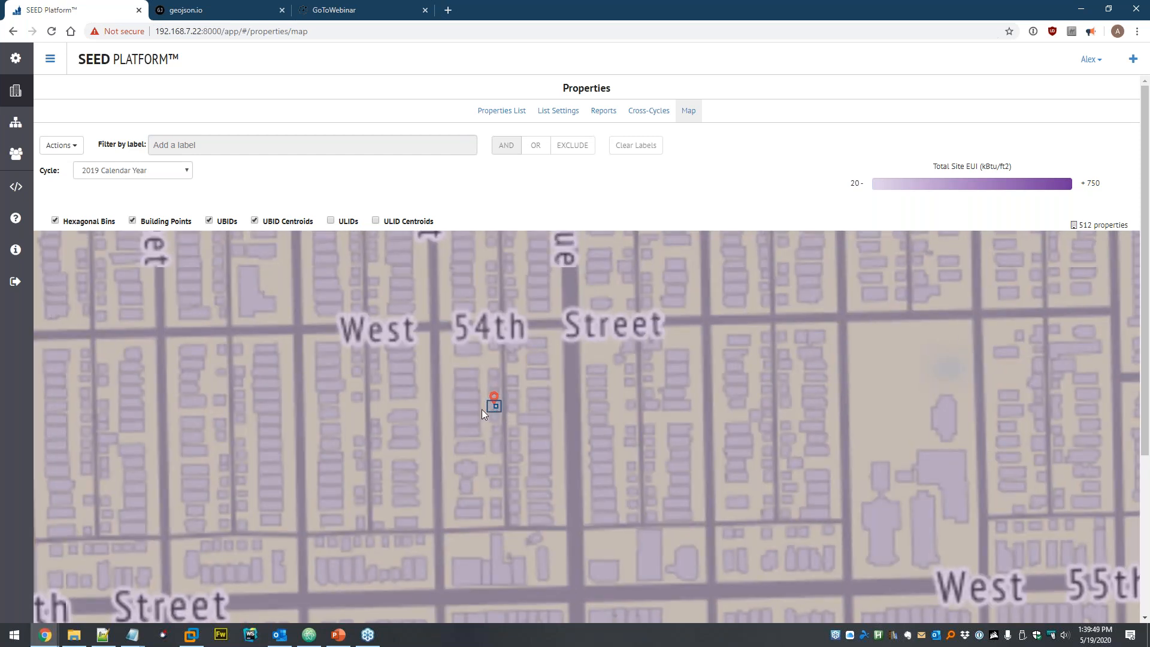
{"action": "scroll", "coordinate": [543, 377], "scroll_direction": "down", "scroll_amount": 4}
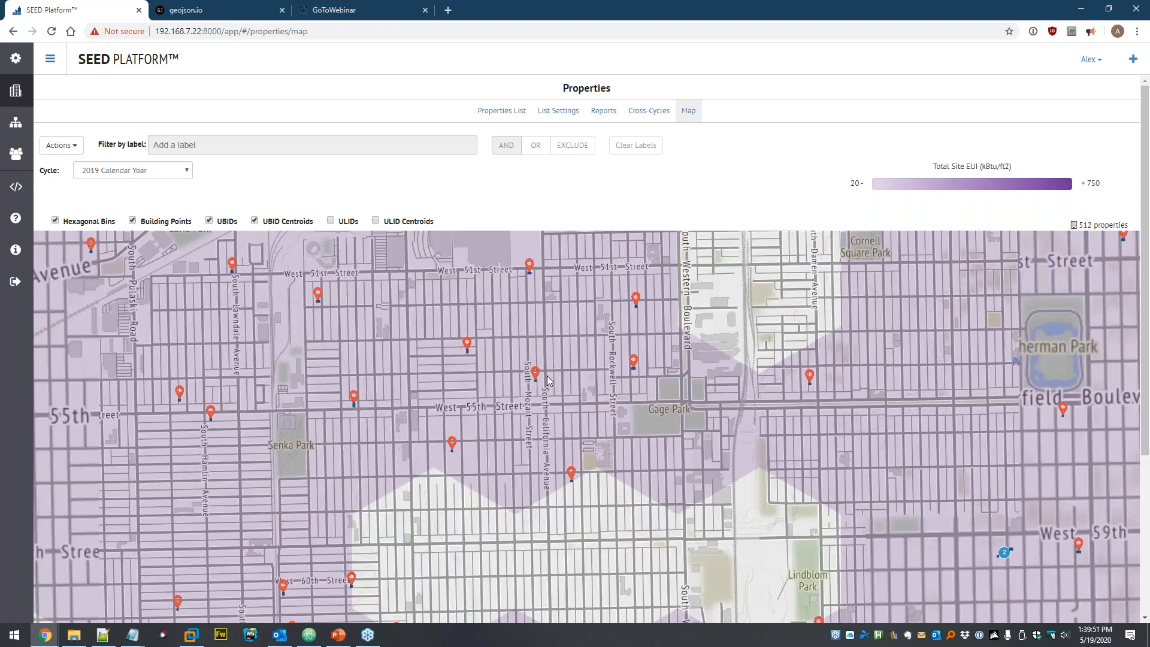
{"action": "scroll", "coordinate": [547, 379], "scroll_direction": "down", "scroll_amount": 6}
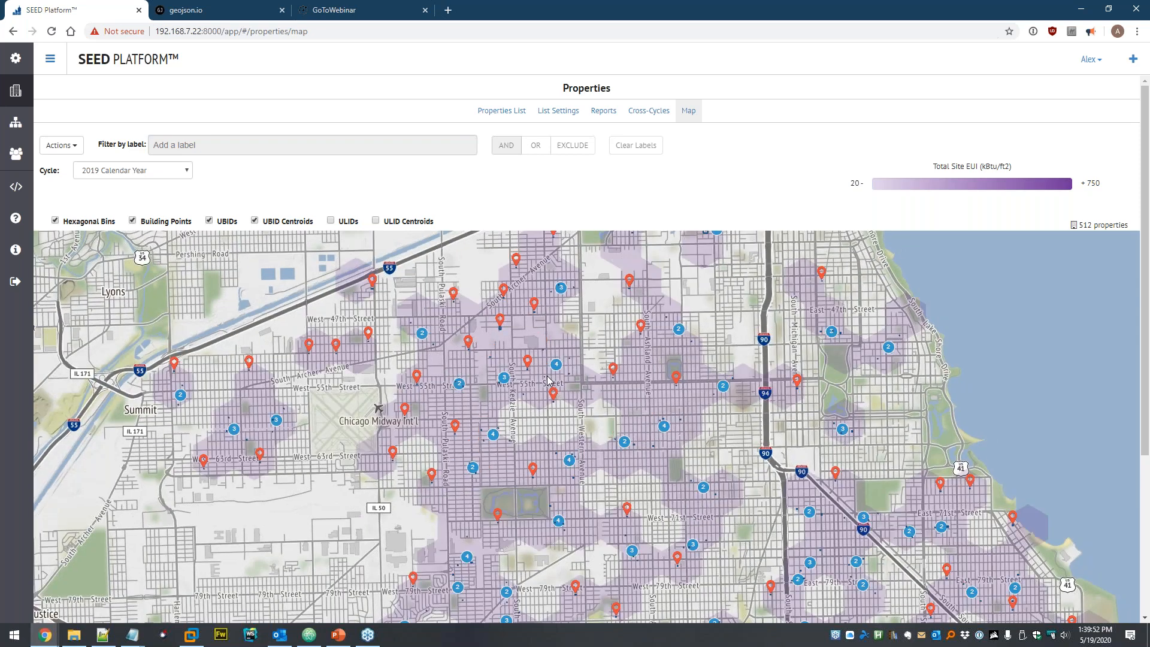
{"action": "left_click_drag", "start_coordinate": [571, 366], "coordinate": [568, 424]}
{"action": "left_click", "coordinate": [503, 112]}
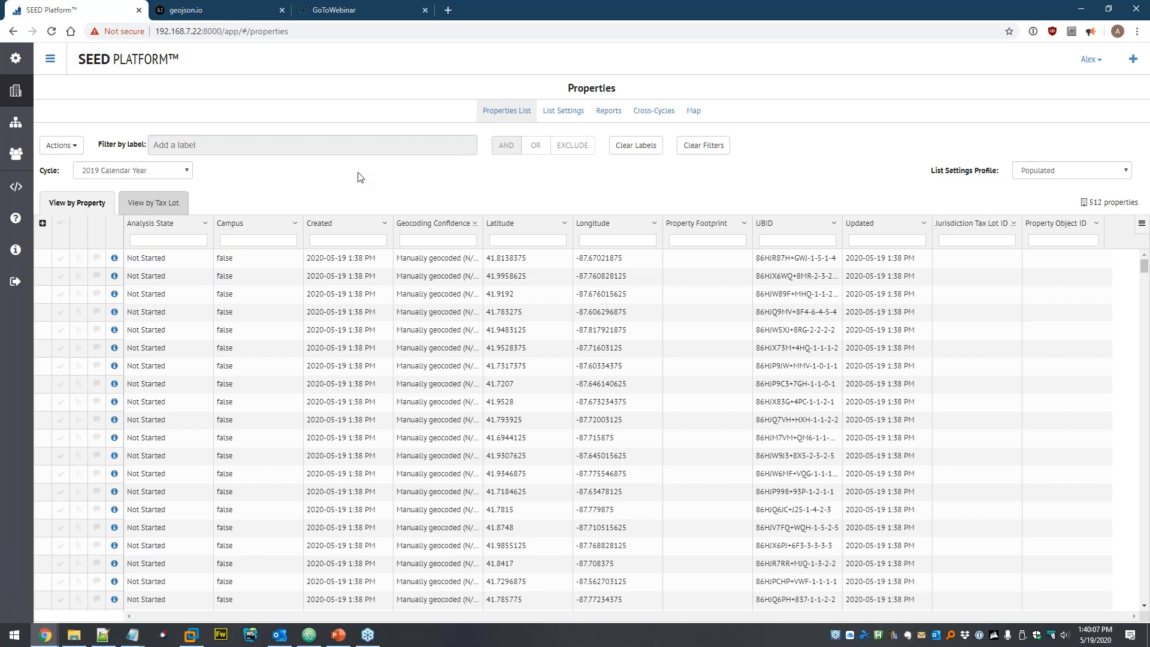
- Delete covered-buildings-sample.csv from the Dataset's file list
{"action": "left_click", "coordinate": [15, 123]}
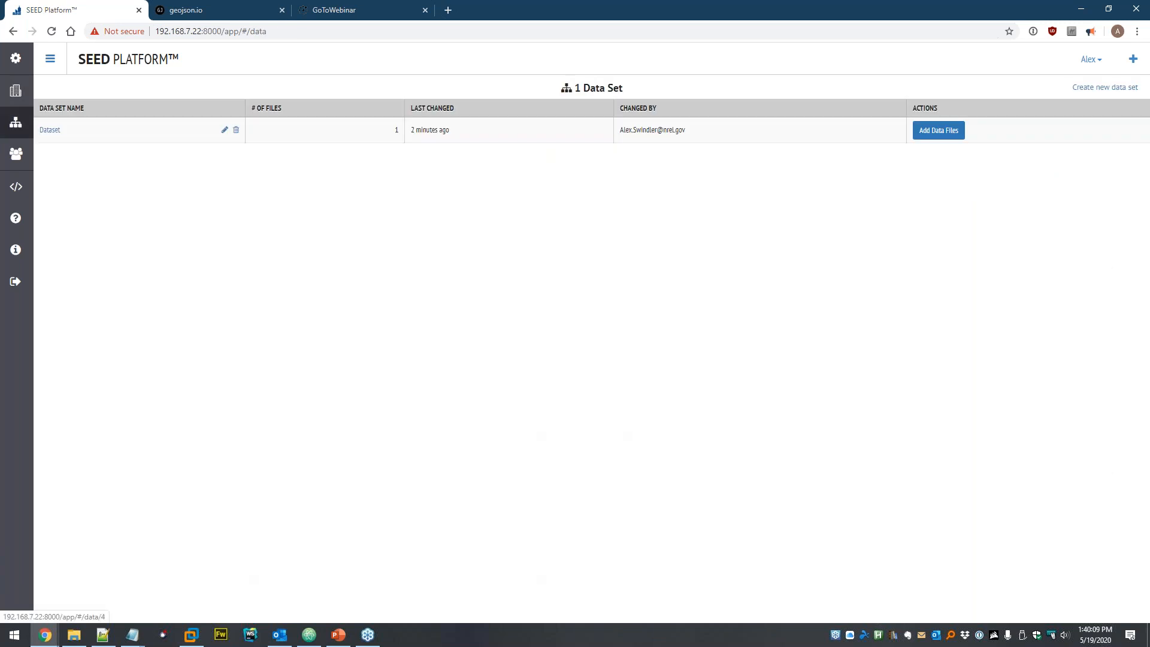
{"action": "left_click", "coordinate": [48, 129]}
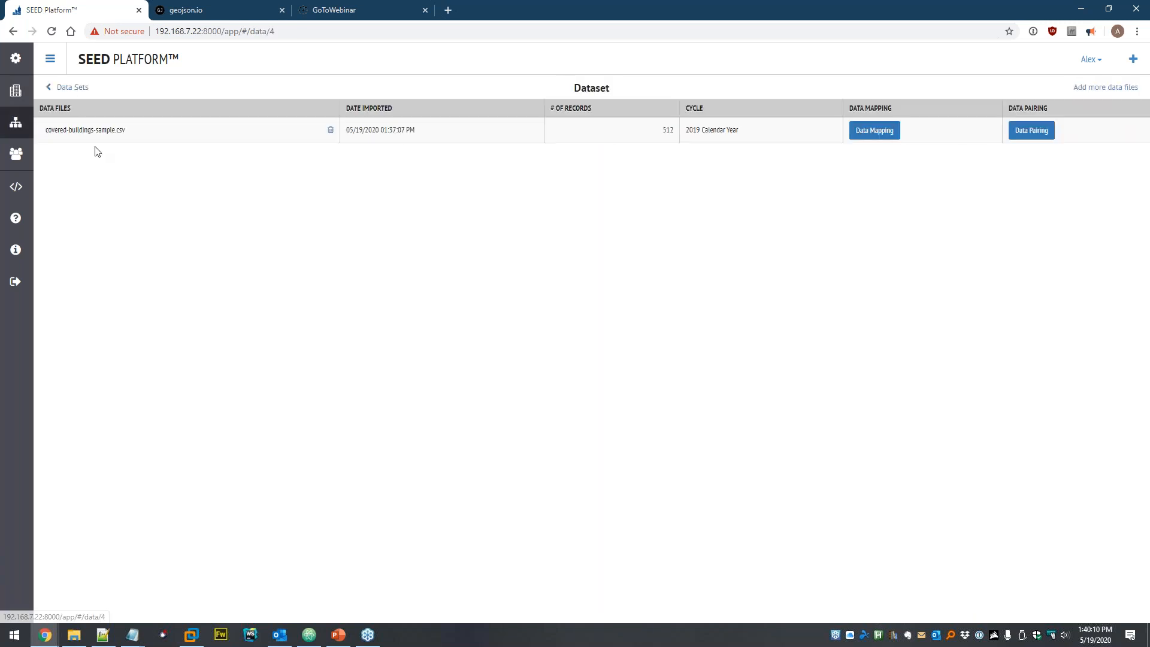
{"action": "left_click", "coordinate": [331, 130]}
{"action": "left_click", "coordinate": [689, 150]}
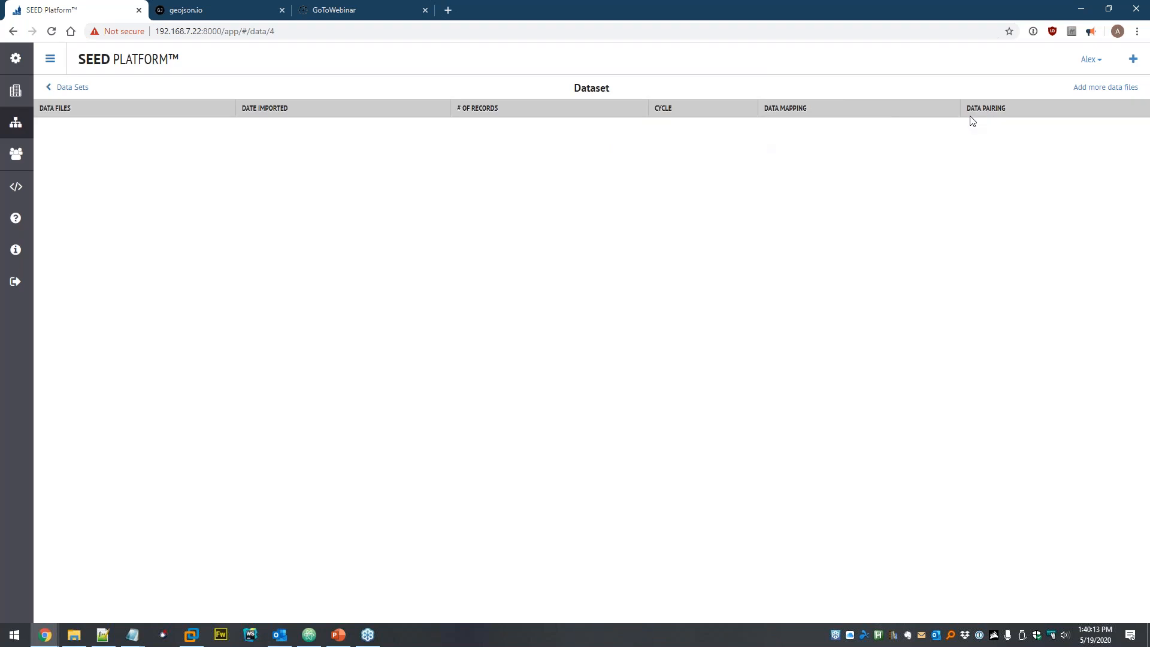
- Upload portfolio-manager-sample.xlsx from the seed > Interval Data folder as a spreadsheet
{"action": "left_click", "coordinate": [1113, 88]}
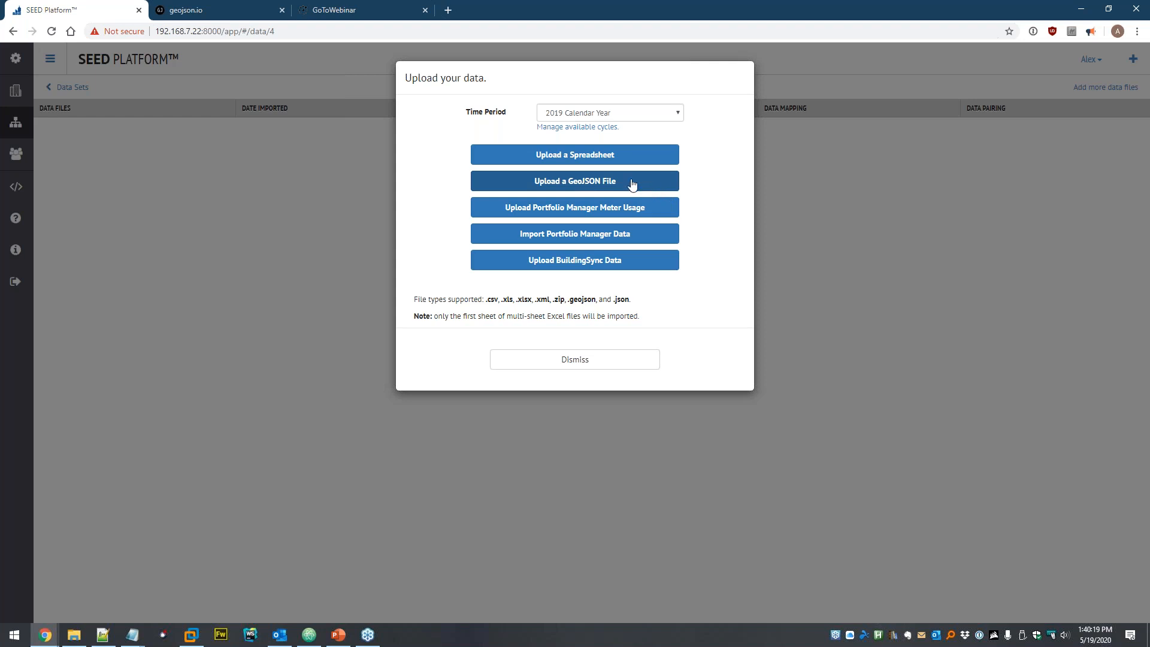
{"action": "left_click", "coordinate": [571, 157]}
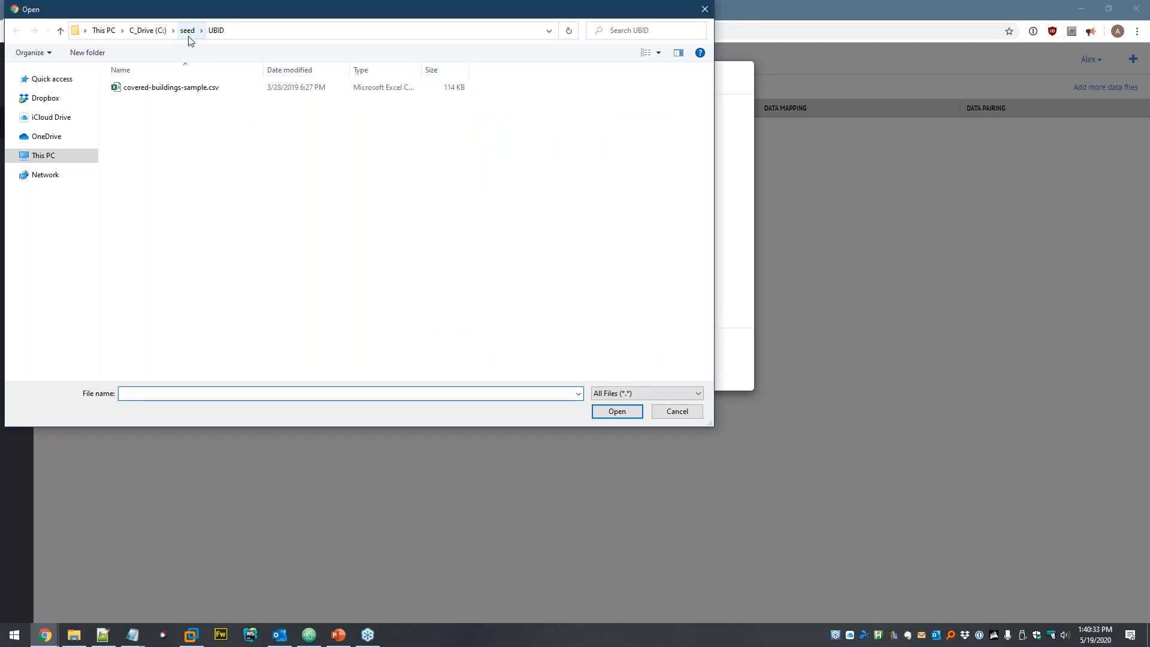
{"action": "left_click", "coordinate": [190, 30]}
{"action": "double_click", "coordinate": [160, 150]}
{"action": "left_click", "coordinate": [188, 30]}
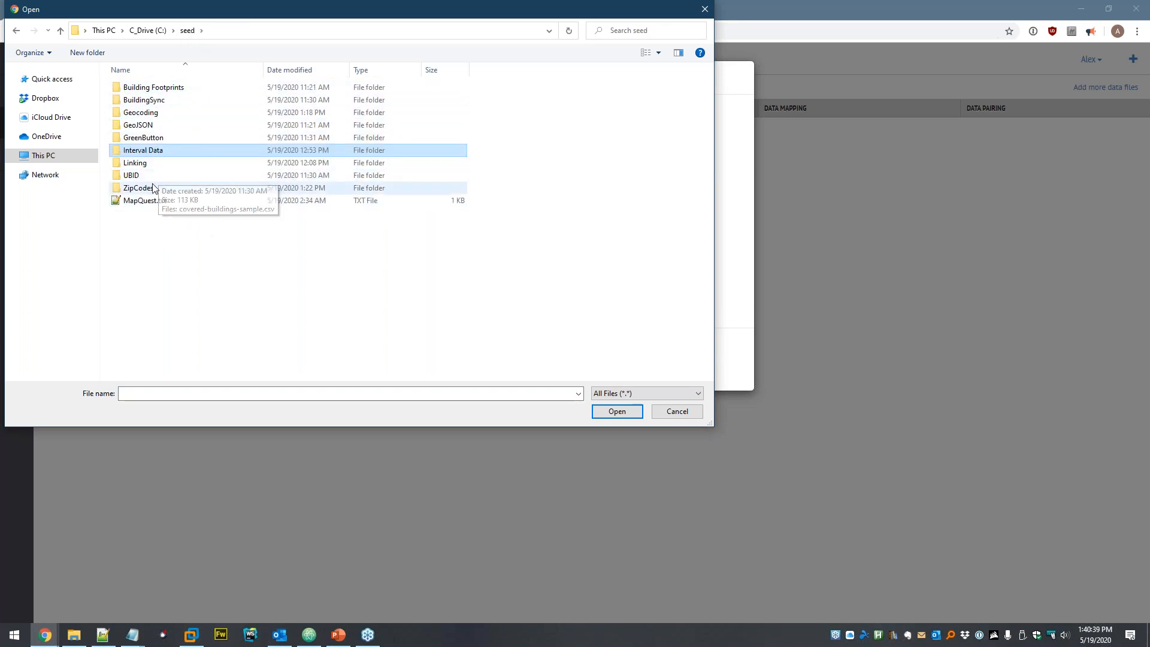
{"action": "double_click", "coordinate": [174, 152]}
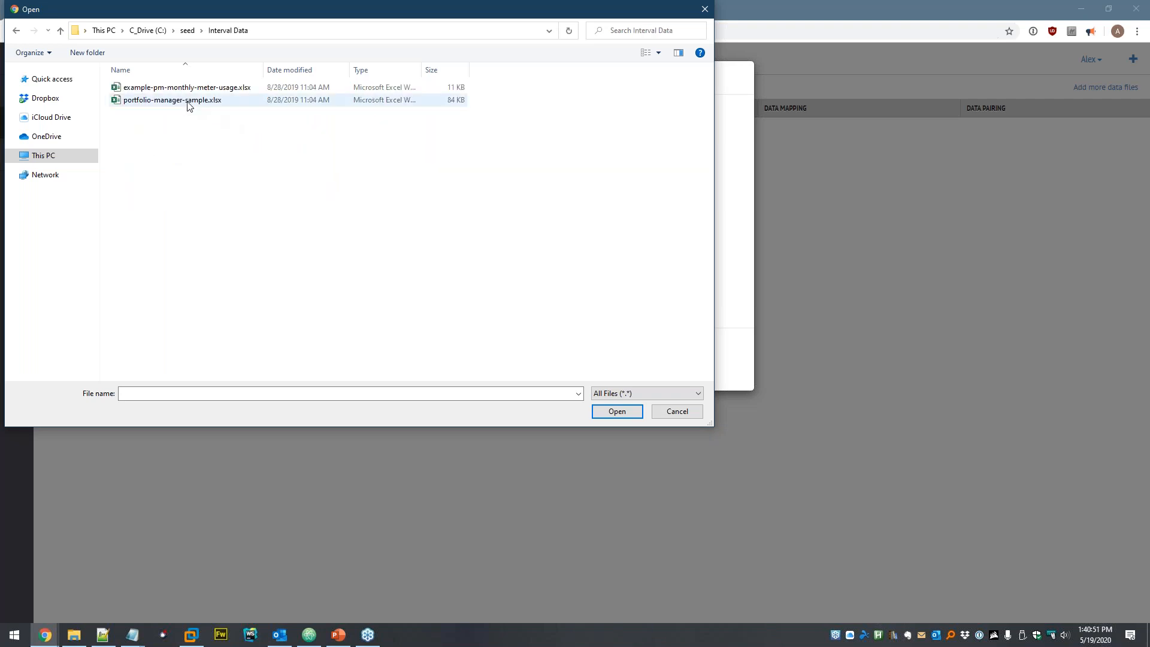
{"action": "left_click", "coordinate": [152, 100]}
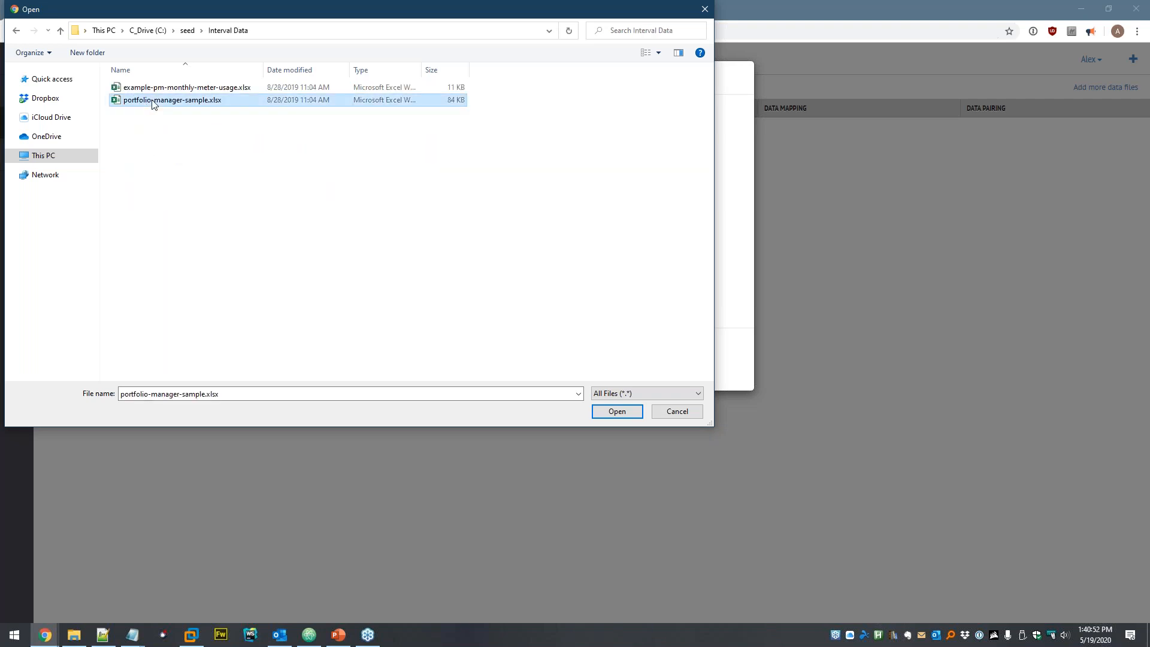
{"action": "double_click", "coordinate": [210, 101]}
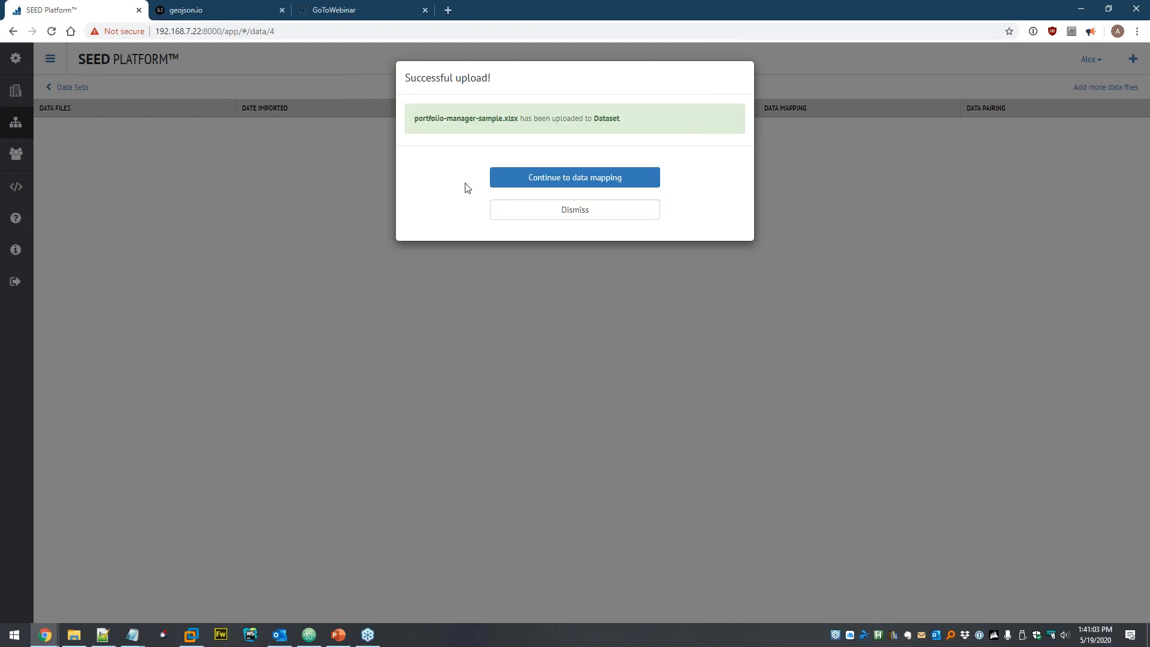
- Apply the Portfolio Manager preset to every column of portfolio-manager-sample.xlsx and map the data
{"action": "left_click", "coordinate": [554, 178]}
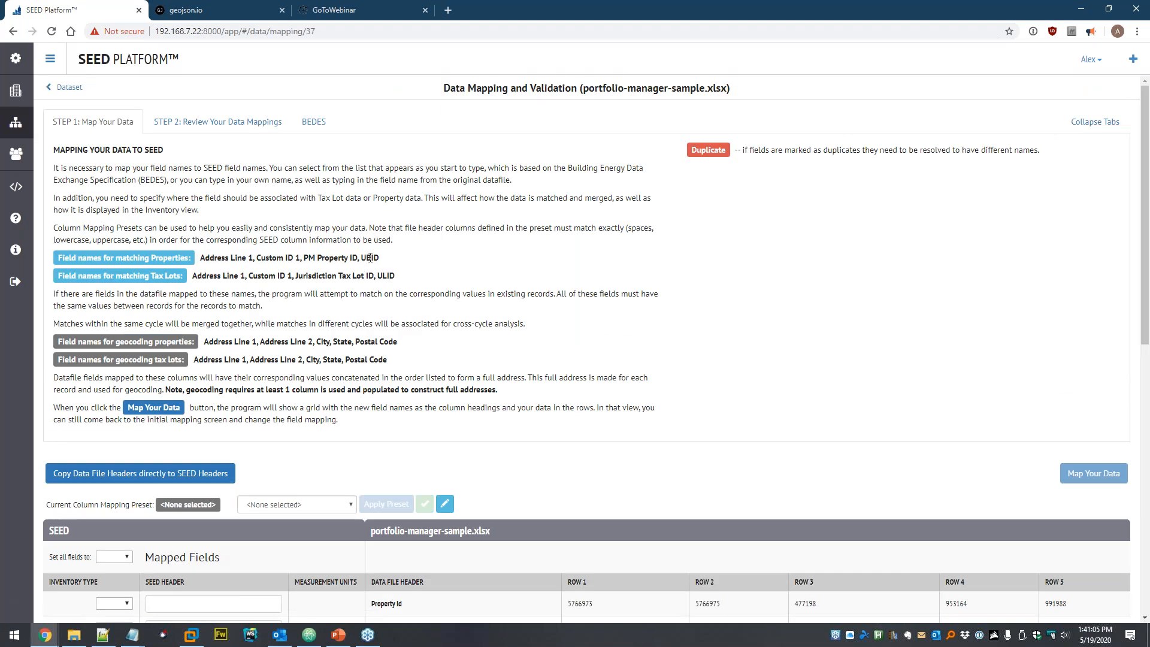
{"action": "scroll", "coordinate": [296, 144], "scroll_direction": "down", "scroll_amount": 8}
{"action": "scroll", "coordinate": [295, 144], "scroll_direction": "up", "scroll_amount": 1}
{"action": "left_click", "coordinate": [308, 150]}
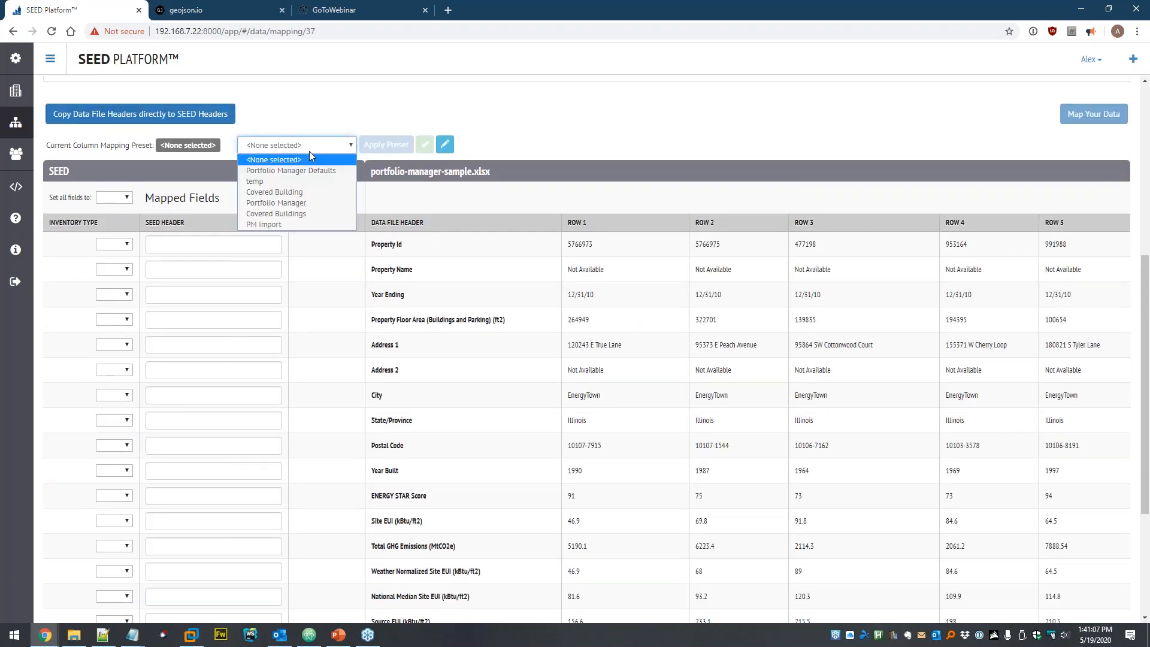
{"action": "left_click", "coordinate": [297, 203]}
{"action": "left_click", "coordinate": [388, 145]}
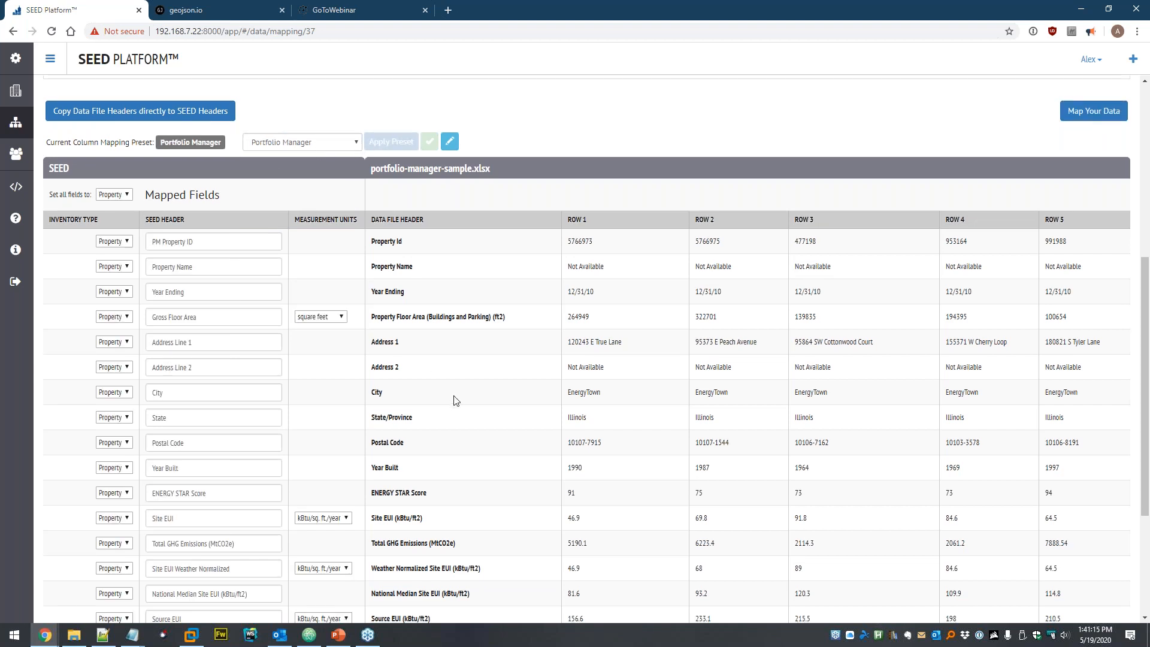
{"action": "scroll", "coordinate": [458, 389], "scroll_direction": "down", "scroll_amount": 3}
{"action": "scroll", "coordinate": [618, 323], "scroll_direction": "up", "scroll_amount": 5}
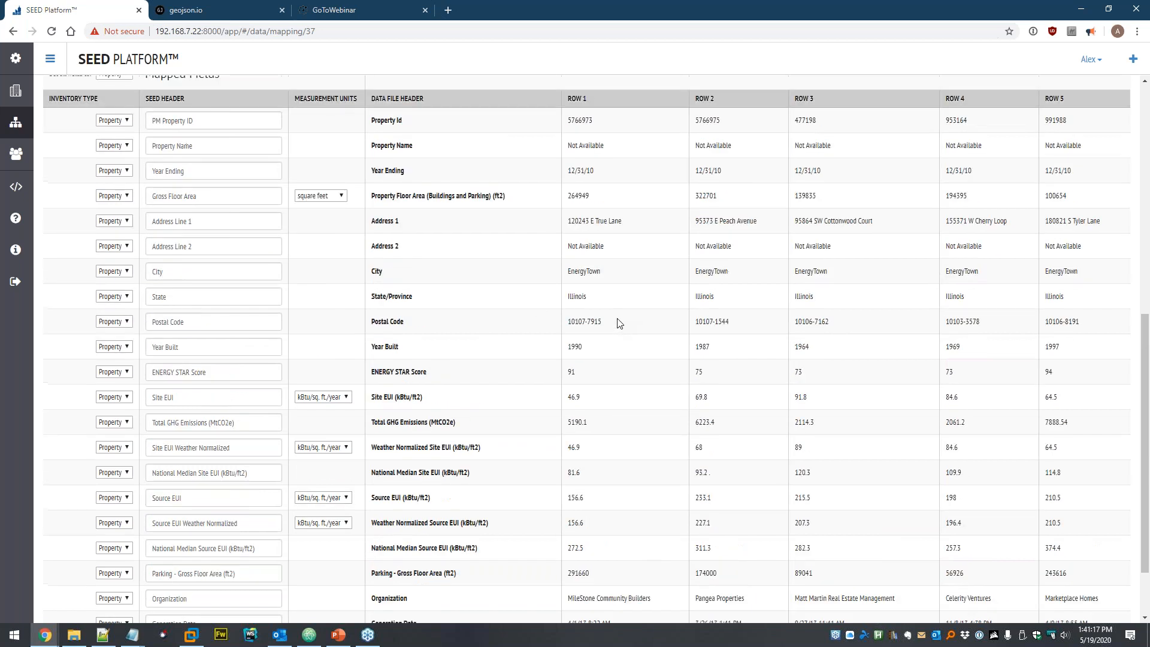
{"action": "left_click", "coordinate": [1088, 118]}
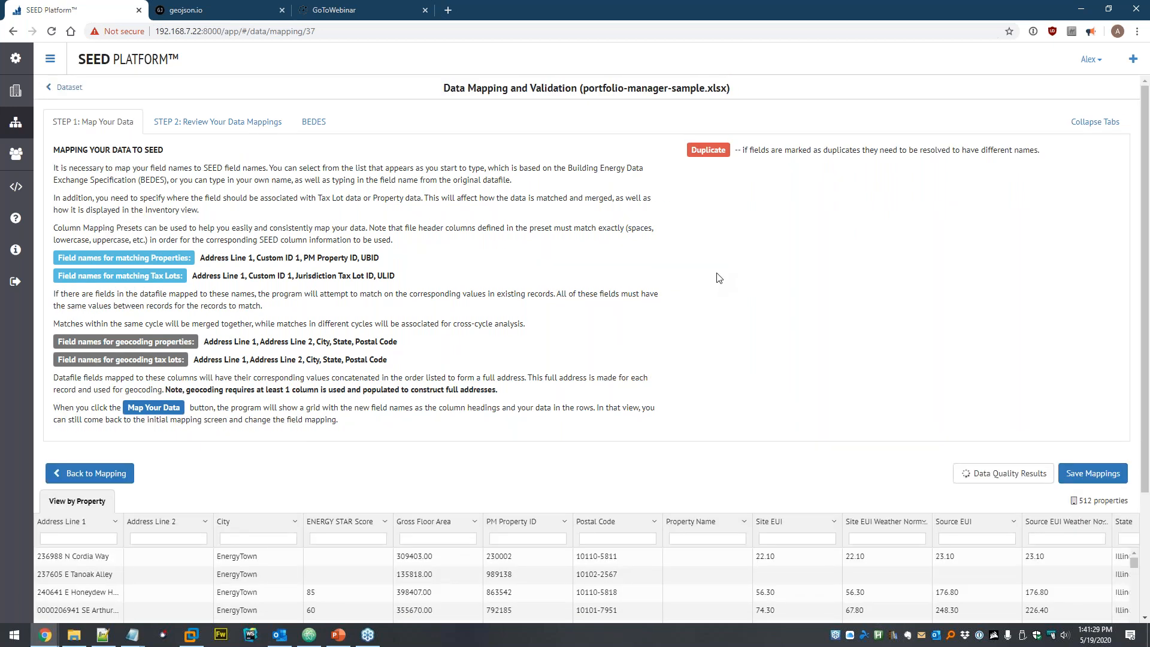
- Save the mappings and view the Properties List, now 1,024 properties
{"action": "scroll", "coordinate": [839, 282], "scroll_direction": "down", "scroll_amount": 3}
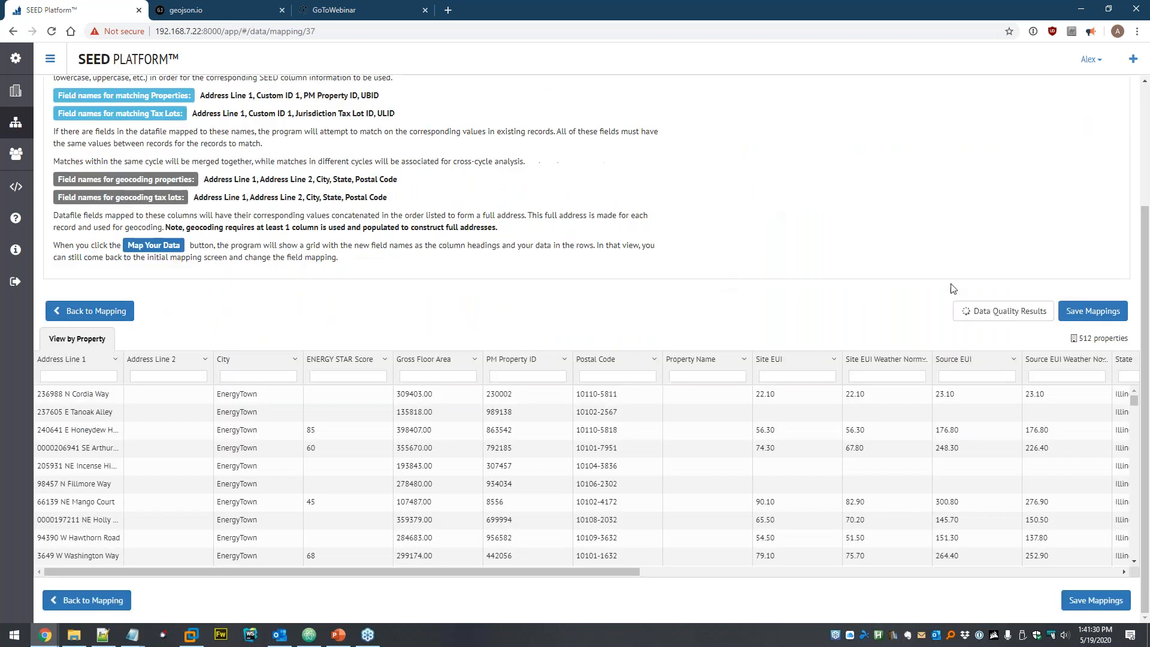
{"action": "left_click", "coordinate": [1086, 313]}
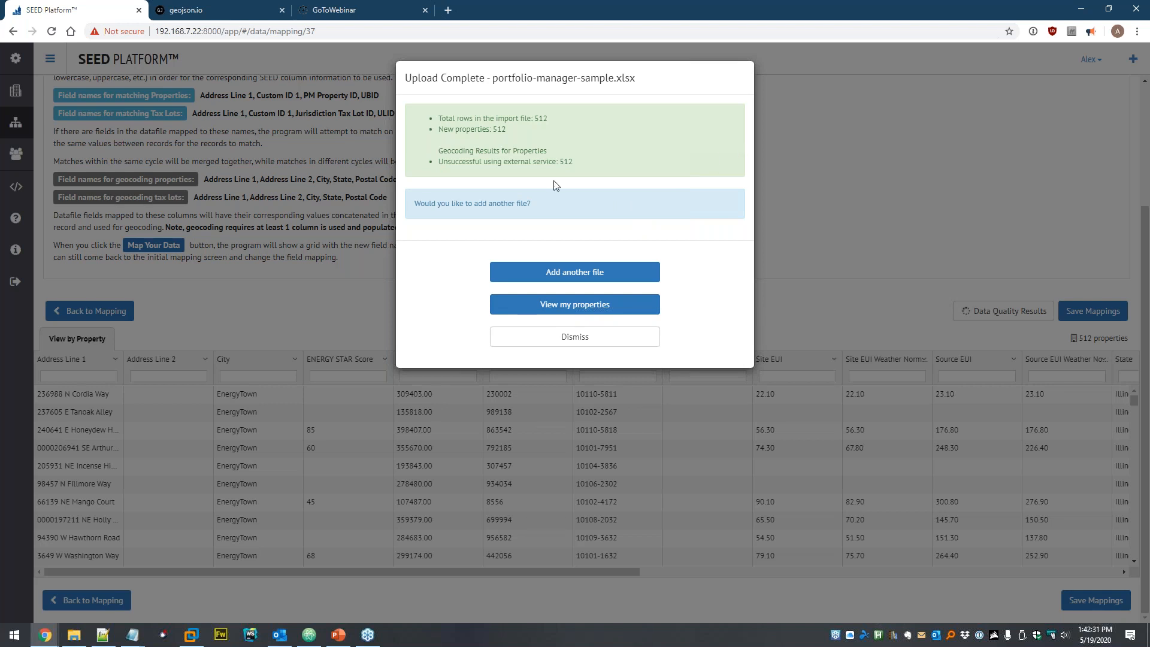
{"action": "left_click", "coordinate": [612, 306]}
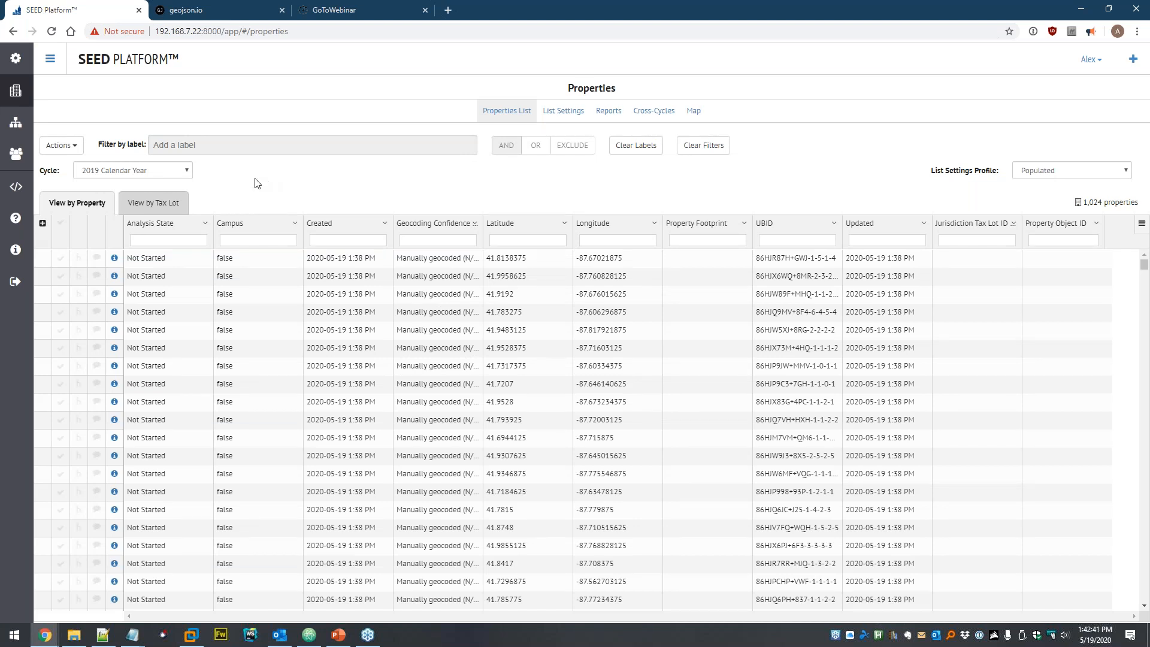
- Show only populated columns in the properties list via Actions
{"action": "left_click", "coordinate": [65, 147]}
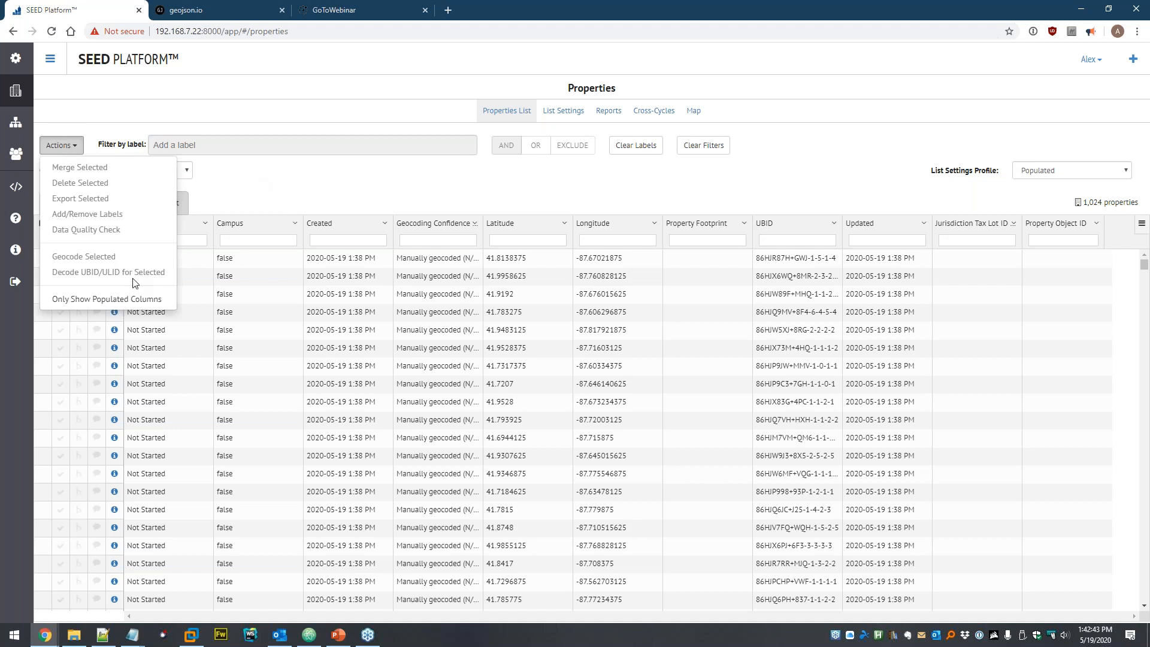
{"action": "left_click", "coordinate": [107, 299]}
{"action": "key", "text": "Return"}
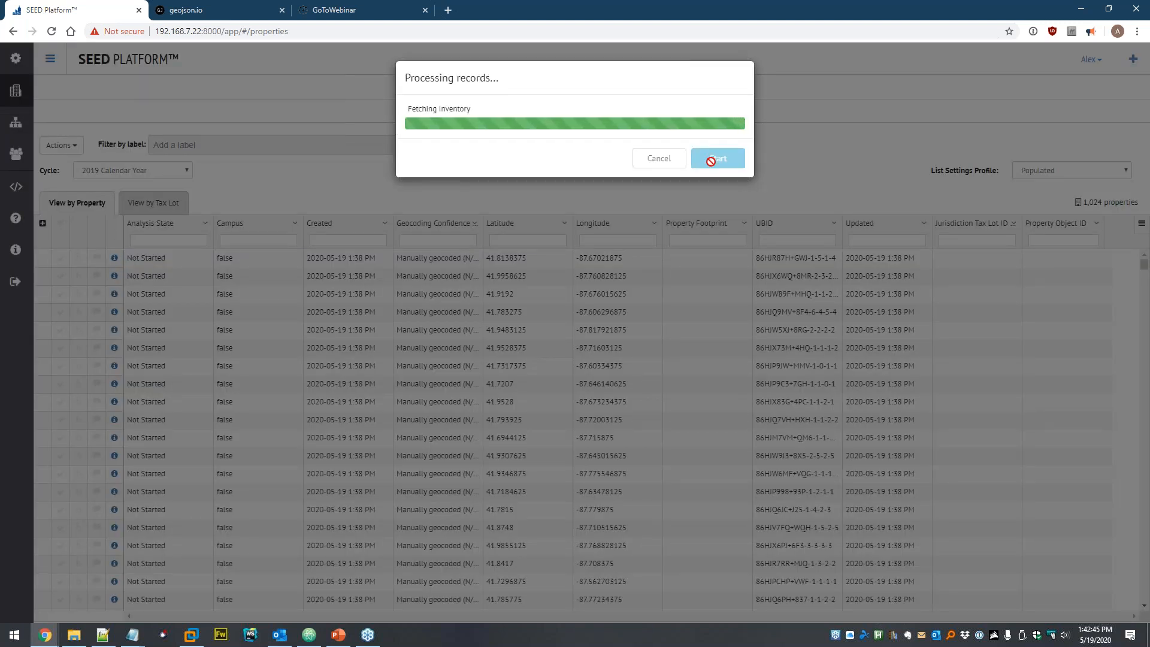
{"action": "left_click", "coordinate": [723, 148]}
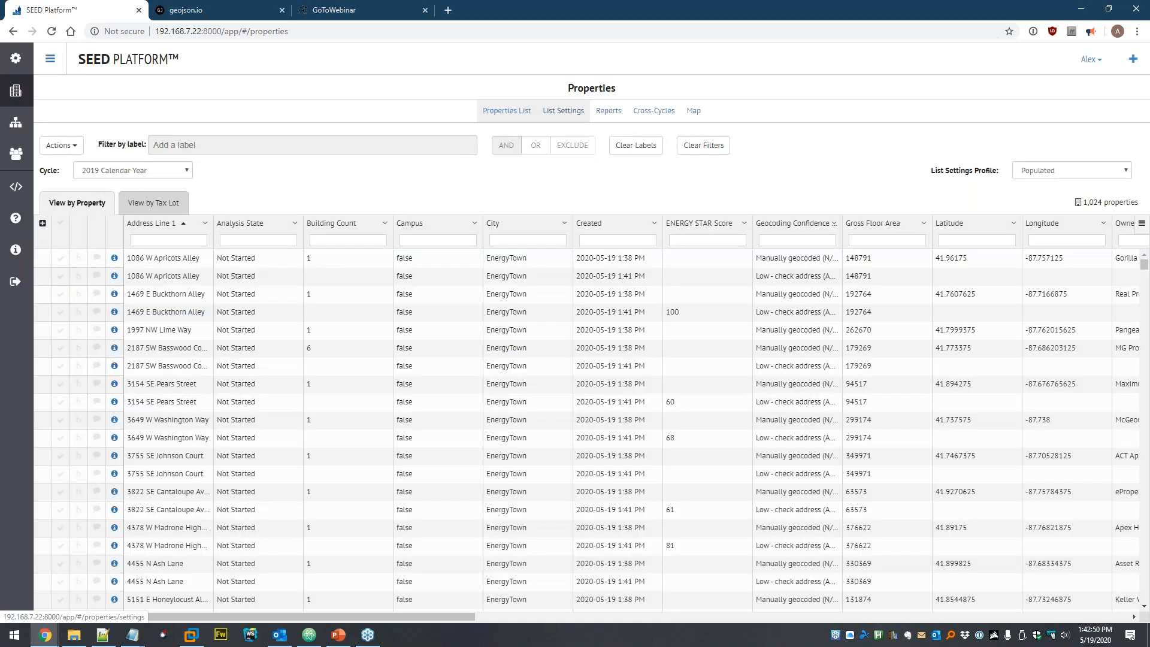
- Pin PM Property ID in the Populated list settings profile and save it
{"action": "left_click", "coordinate": [563, 111]}
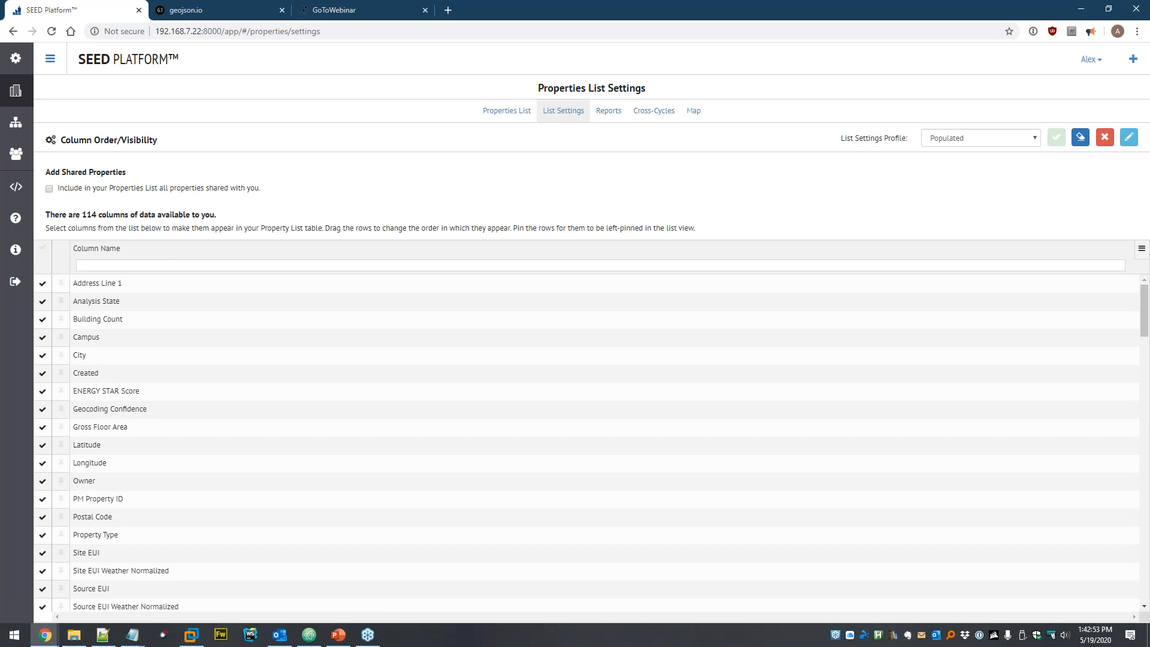
{"action": "type", "text": "pm pr"}
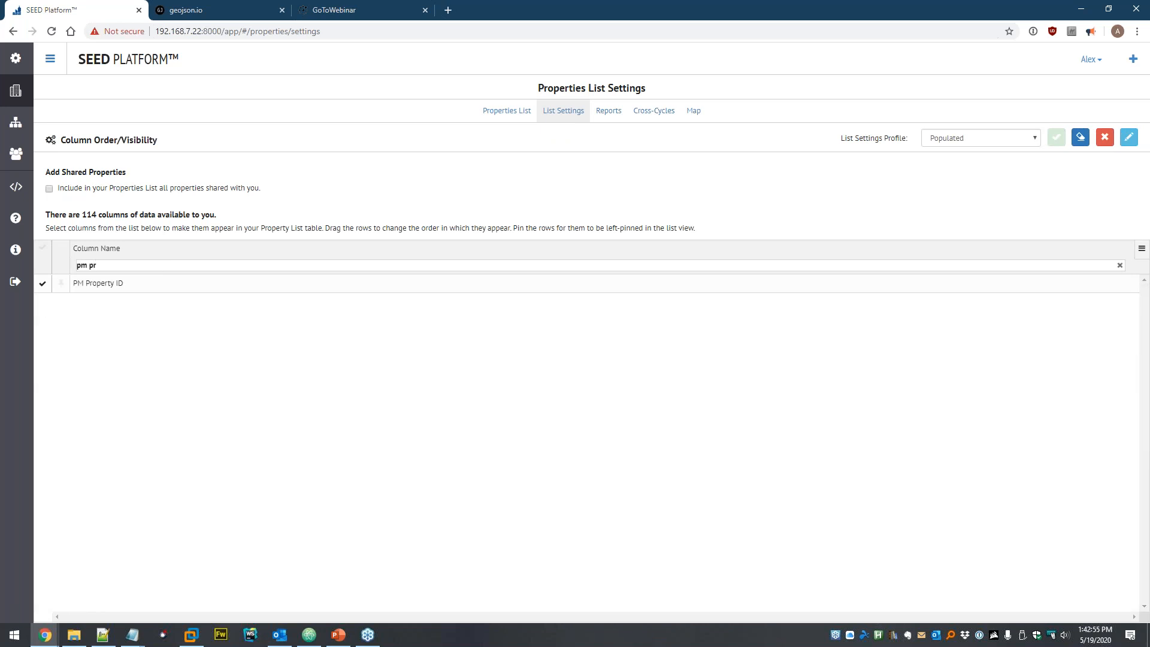
{"action": "left_click", "coordinate": [61, 283]}
{"action": "left_click", "coordinate": [1055, 138]}
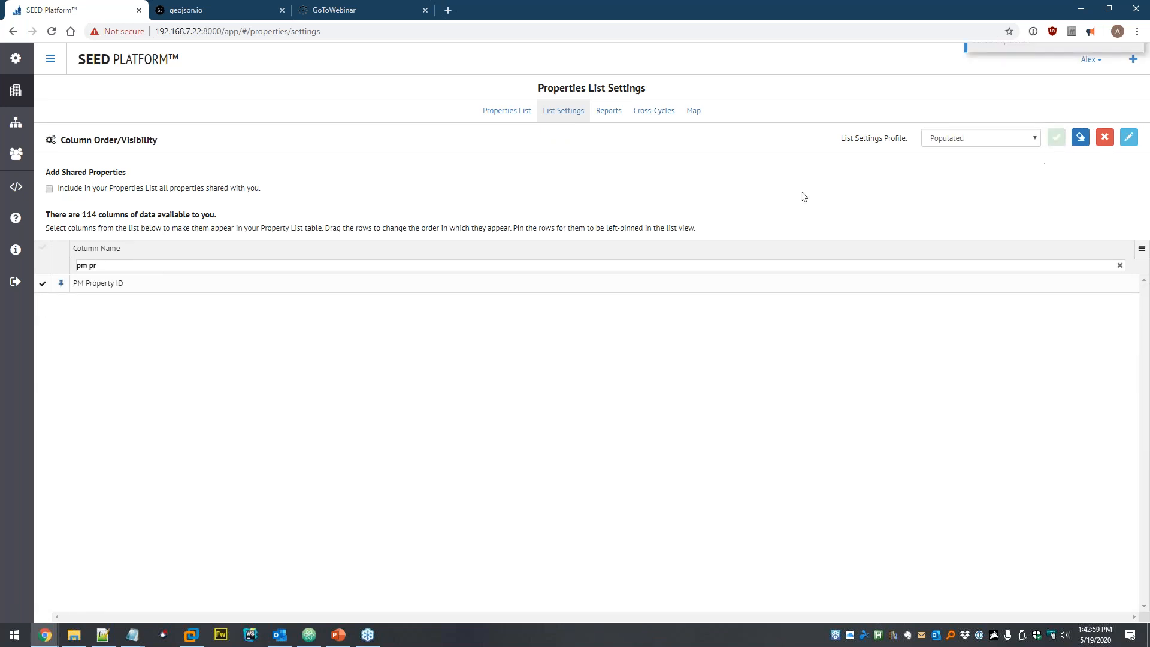
{"action": "left_click", "coordinate": [502, 115]}
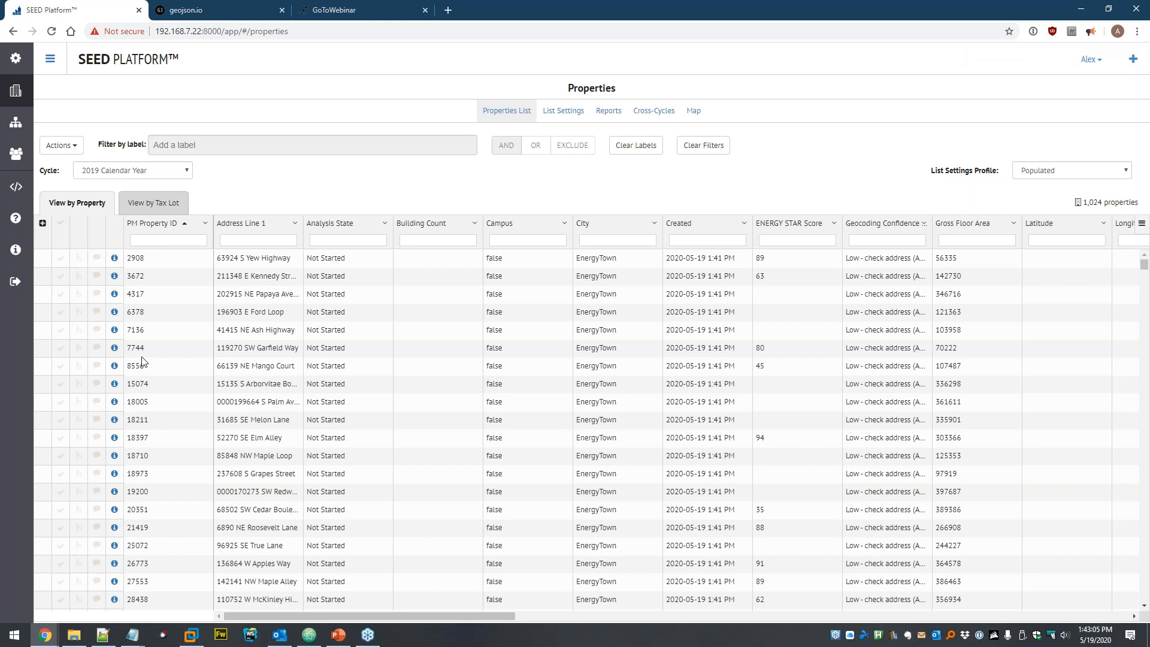
- Import Portfolio Manager meter usage from example-pm-monthly-meter-usage.xlsx into the Dataset
{"action": "left_click", "coordinate": [17, 126]}
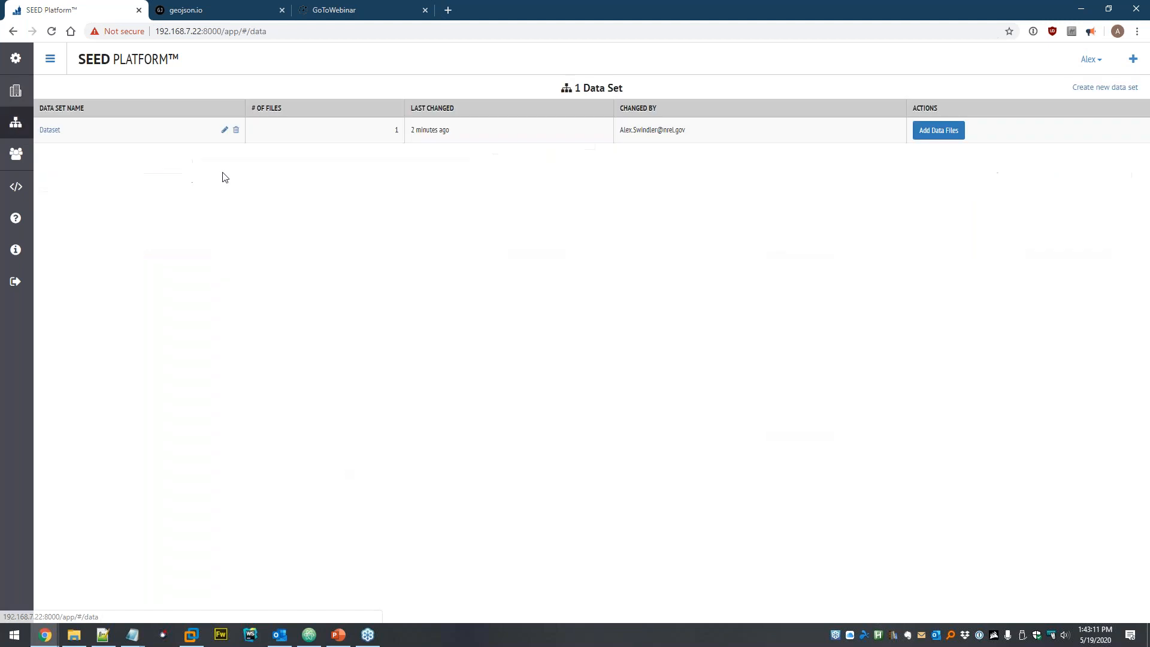
{"action": "left_click", "coordinate": [932, 134]}
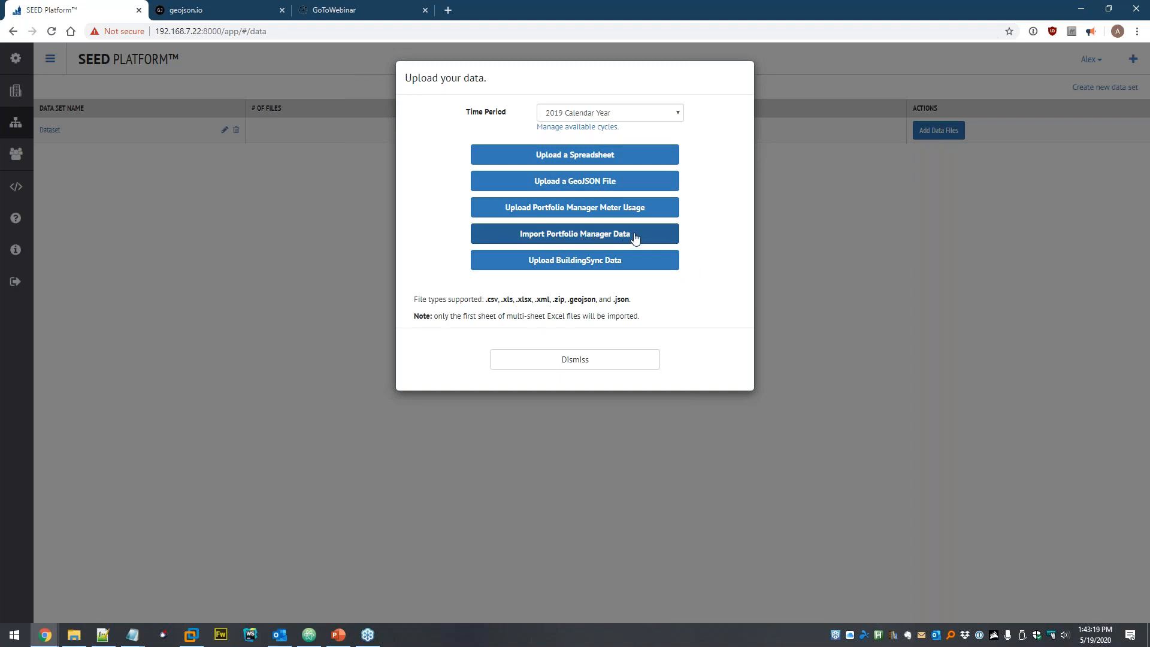
{"action": "left_click", "coordinate": [655, 211]}
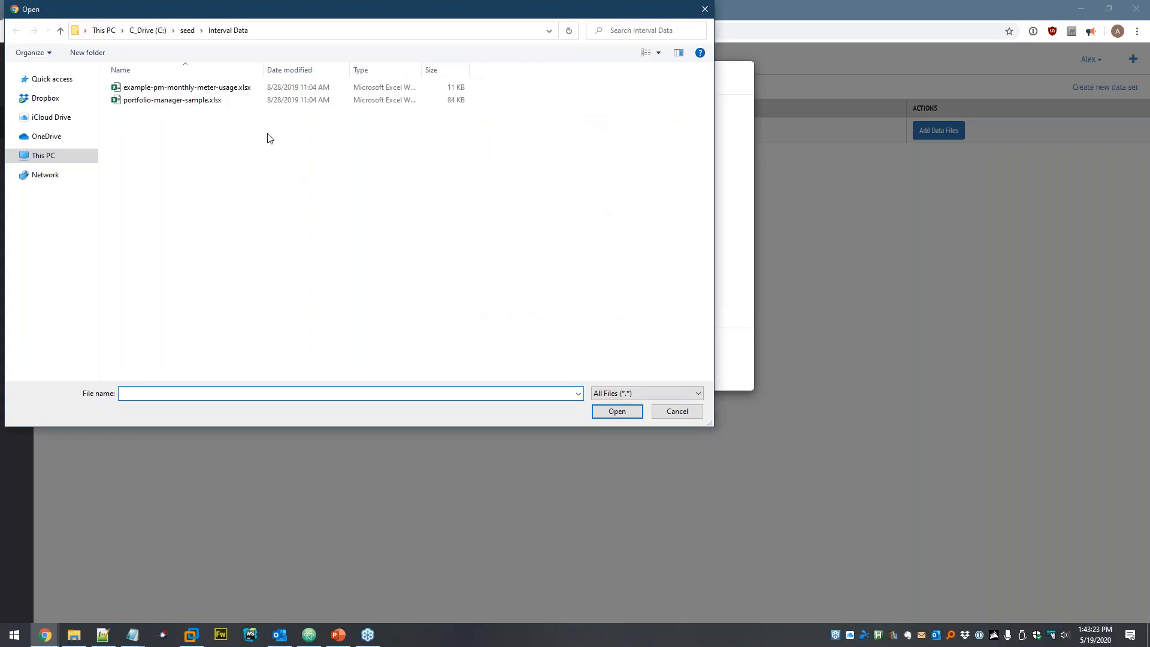
{"action": "double_click", "coordinate": [210, 90]}
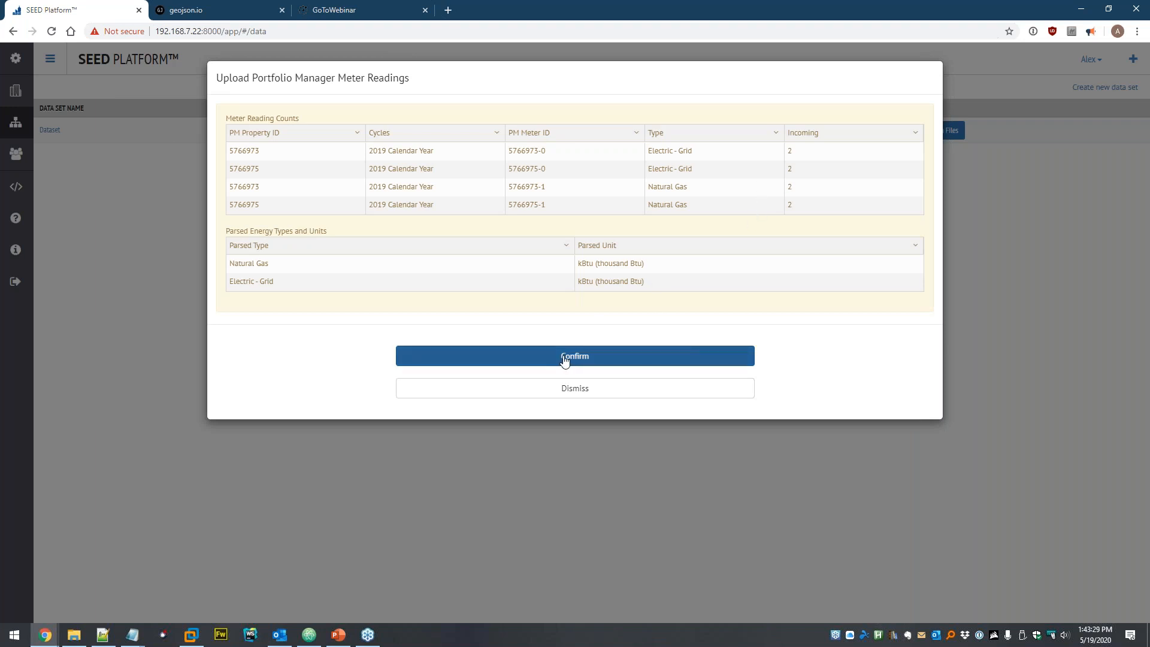
{"action": "left_click", "coordinate": [509, 361]}
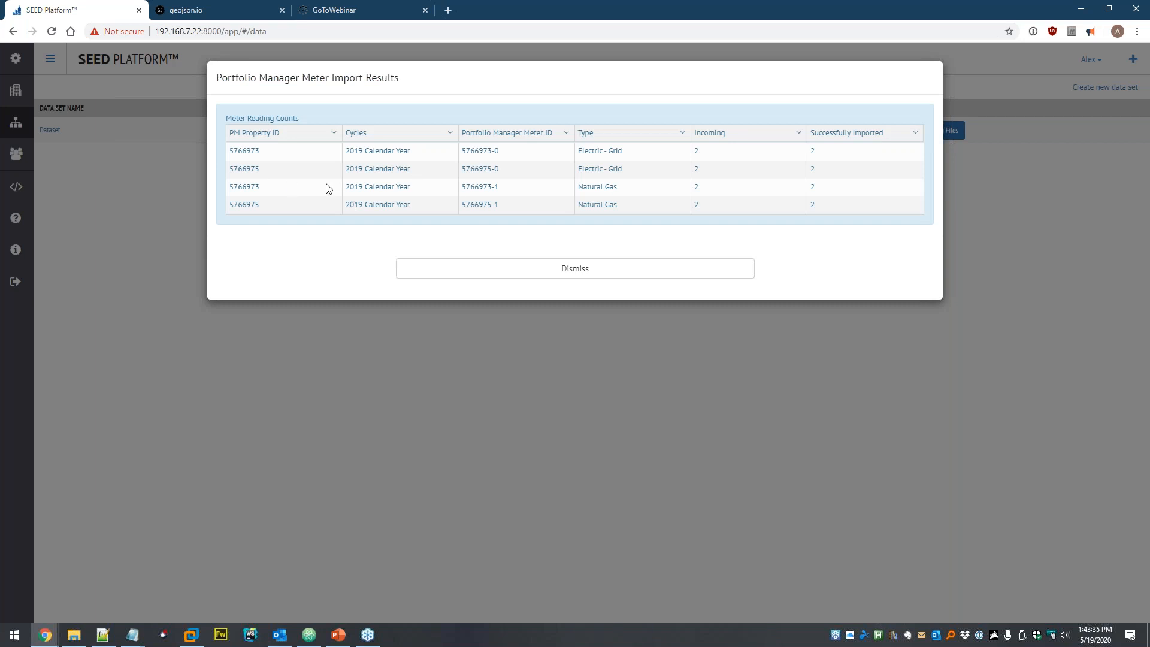
- Copy PM Property ID 5766973, sort the meter import results by it, and dismiss them
{"action": "double_click", "coordinate": [242, 151]}
{"action": "key", "text": "ctrl+c"}
{"action": "left_click", "coordinate": [264, 133]}
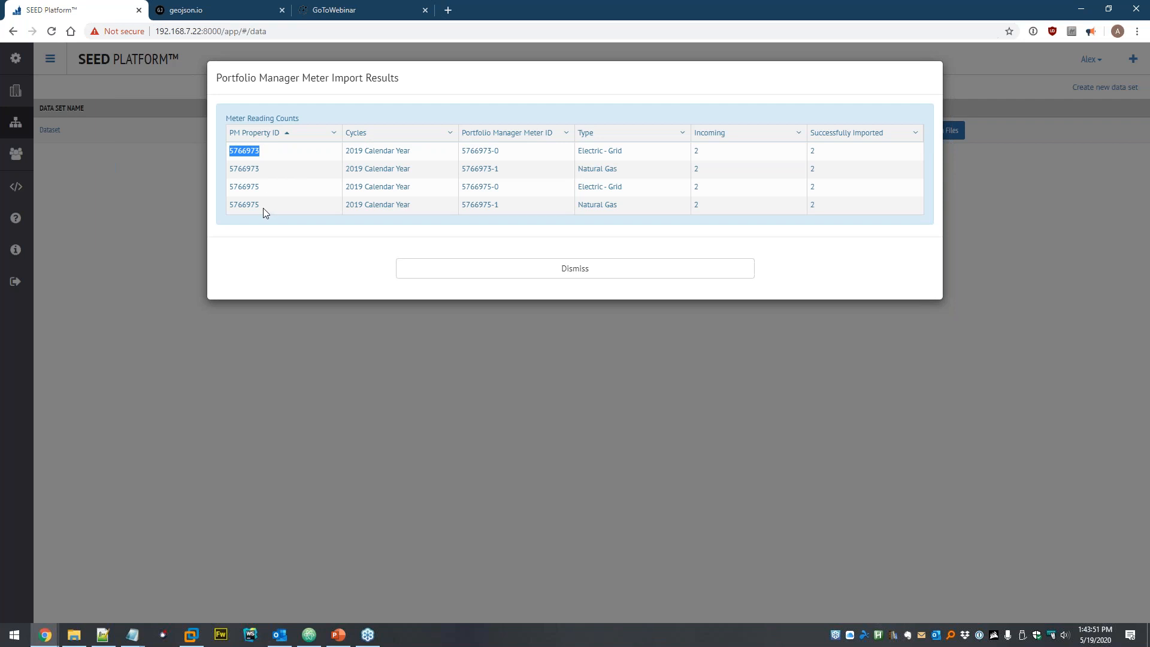
{"action": "left_click", "coordinate": [580, 274]}
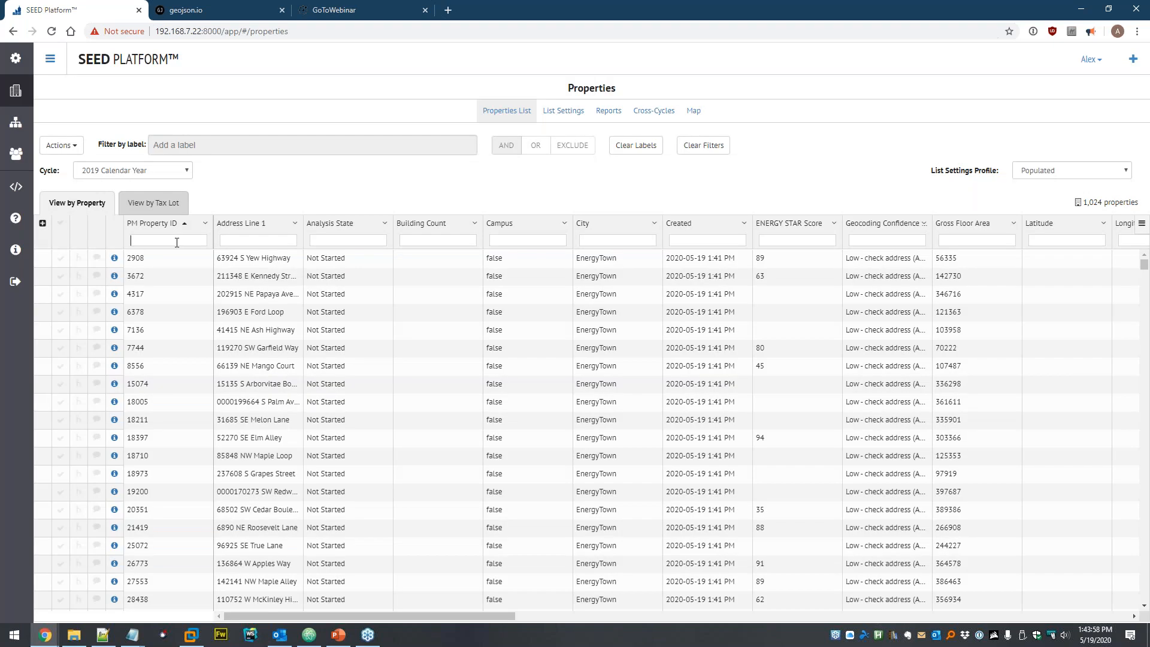
- Filter the properties list to PM Property ID 5766973 and open its Meters tab
{"action": "left_click", "coordinate": [179, 241]}
{"action": "key", "text": "ctrl+v"}
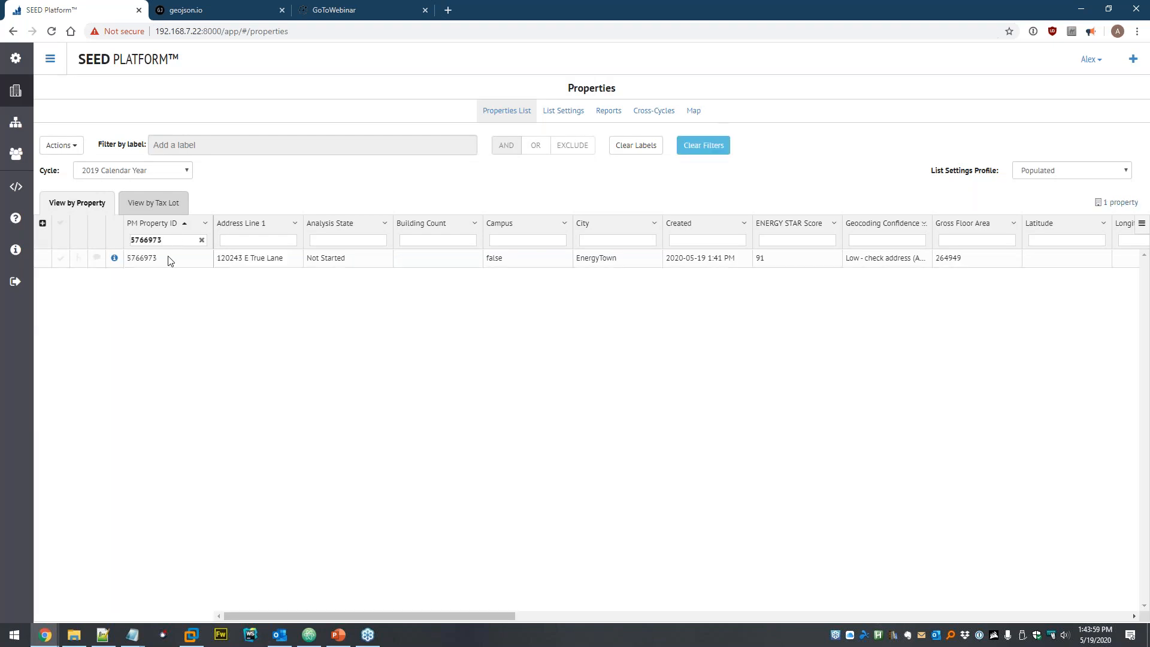
{"action": "left_click", "coordinate": [112, 258]}
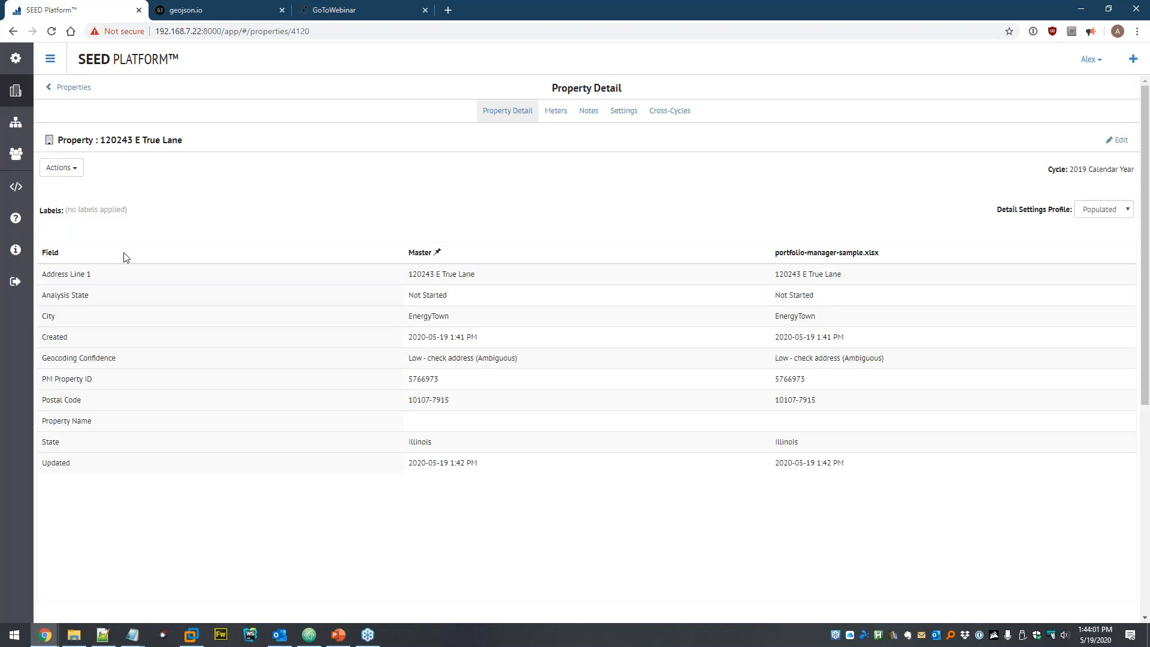
{"action": "left_click", "coordinate": [558, 117]}
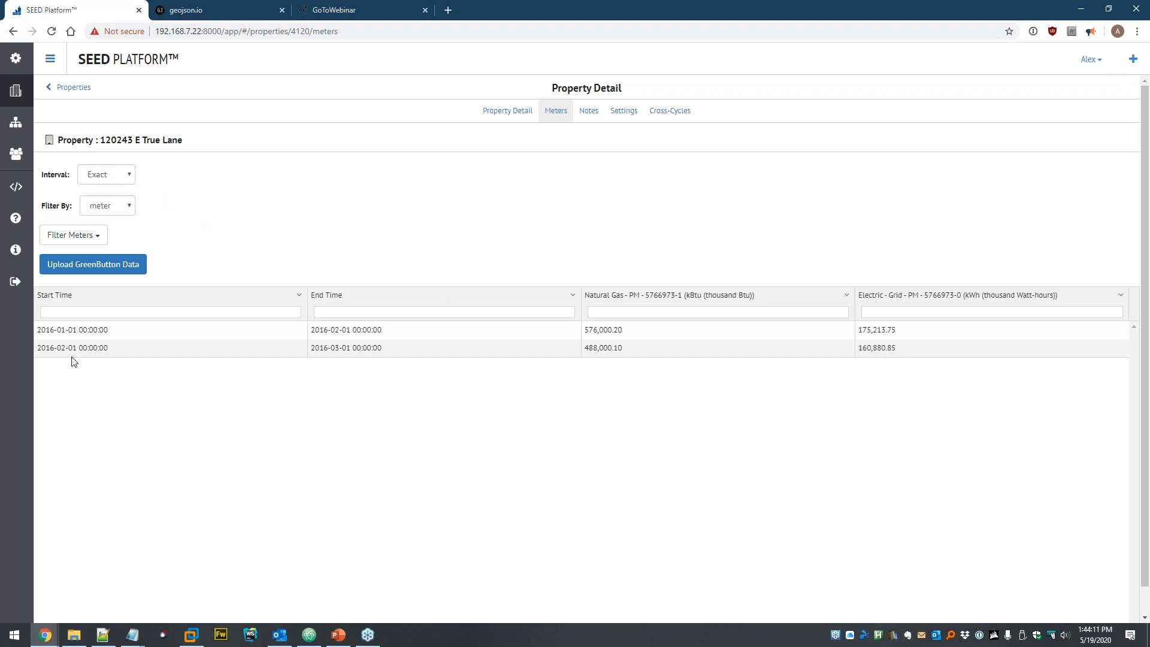
- Switch the meter reading interval to Month, then to Year
{"action": "left_click", "coordinate": [126, 174]}
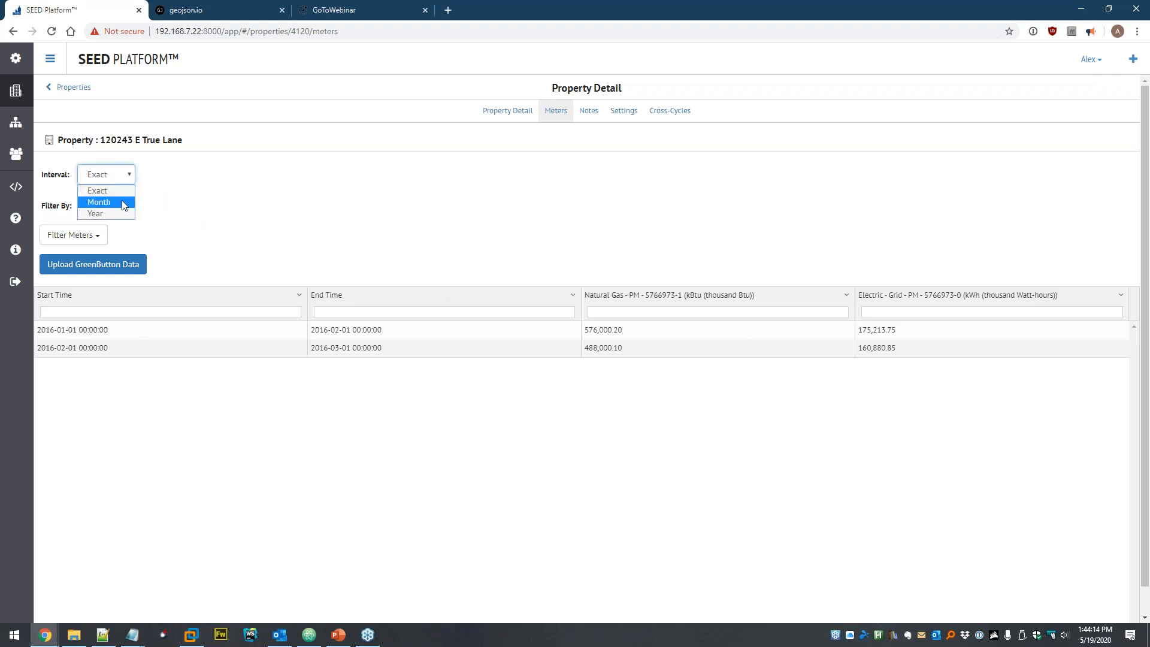
{"action": "left_click", "coordinate": [122, 202]}
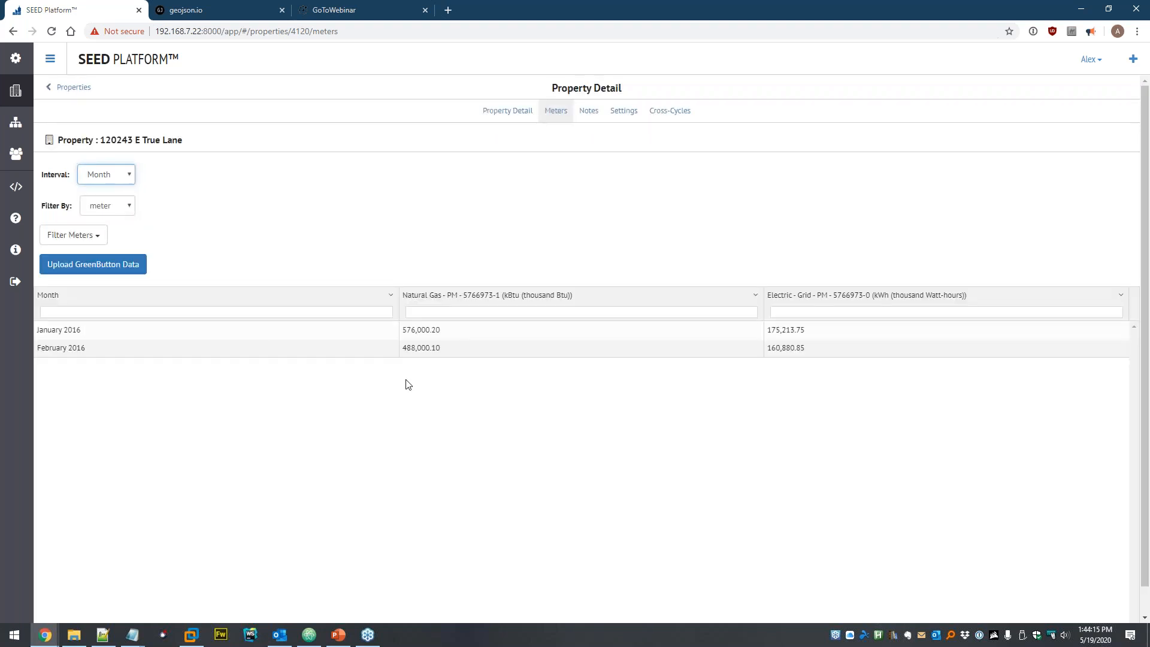
{"action": "left_click", "coordinate": [122, 175]}
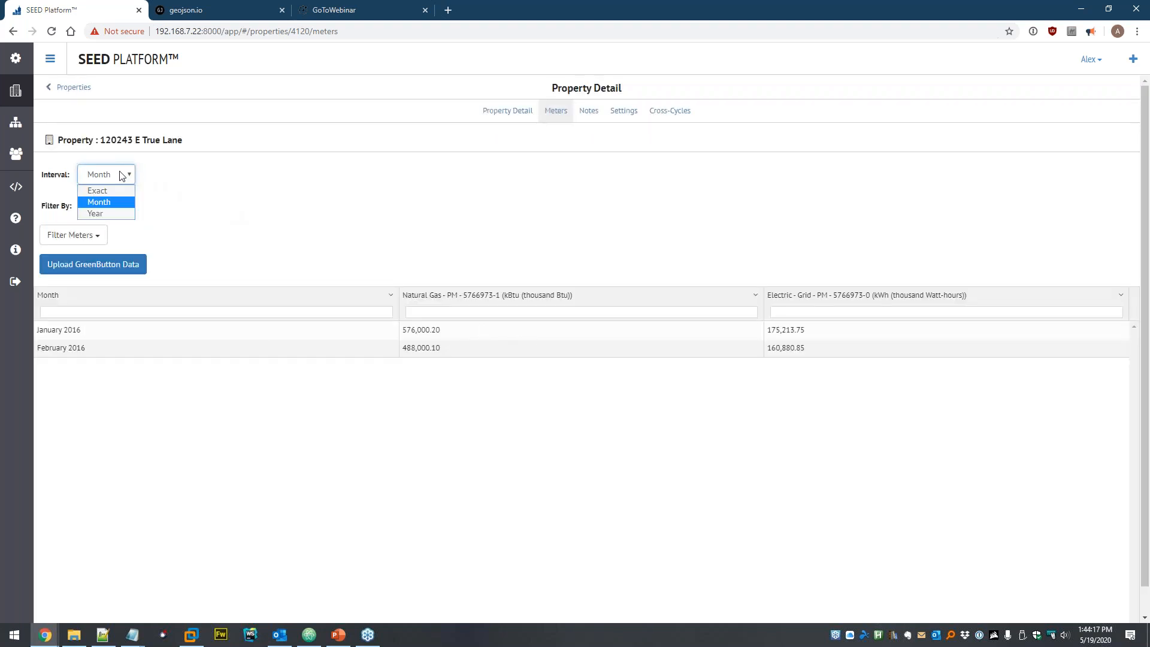
{"action": "left_click", "coordinate": [131, 214]}
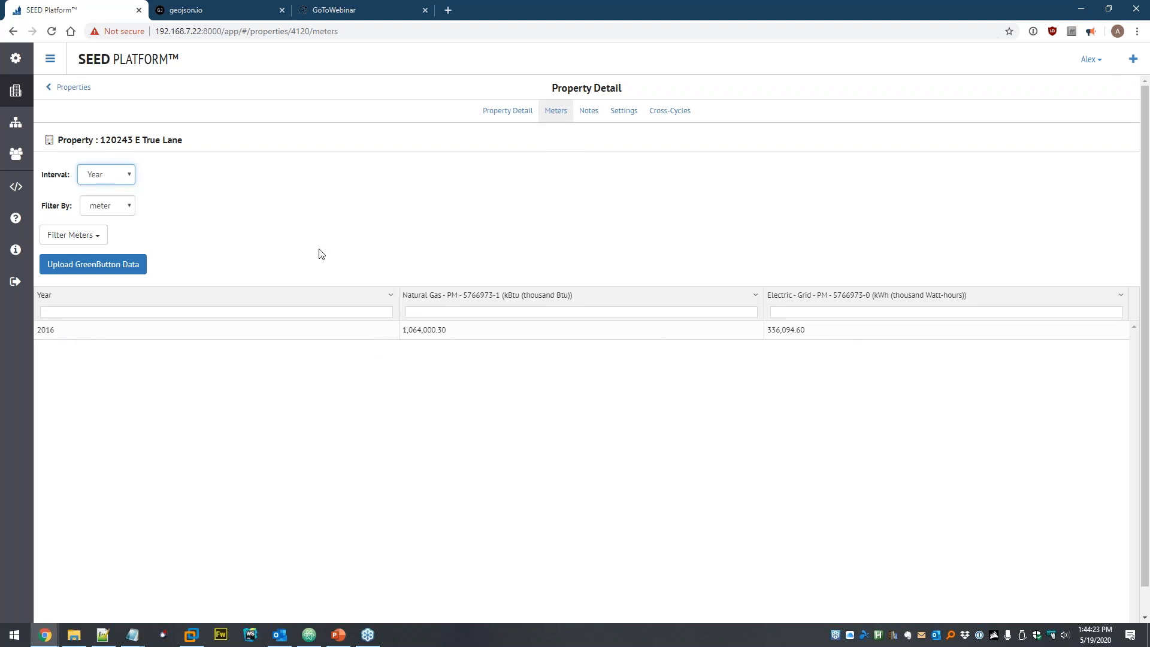
- Toggle the Electric Grid meter off and back on in Filter Meters
{"action": "left_click", "coordinate": [130, 205]}
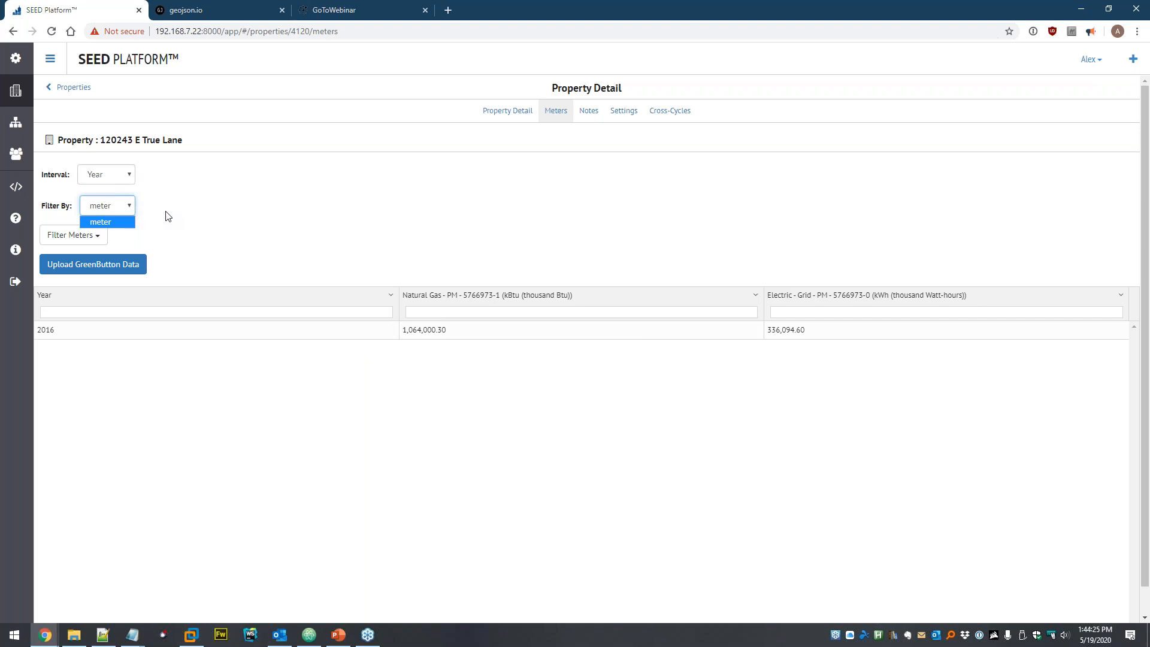
{"action": "left_click", "coordinate": [90, 235]}
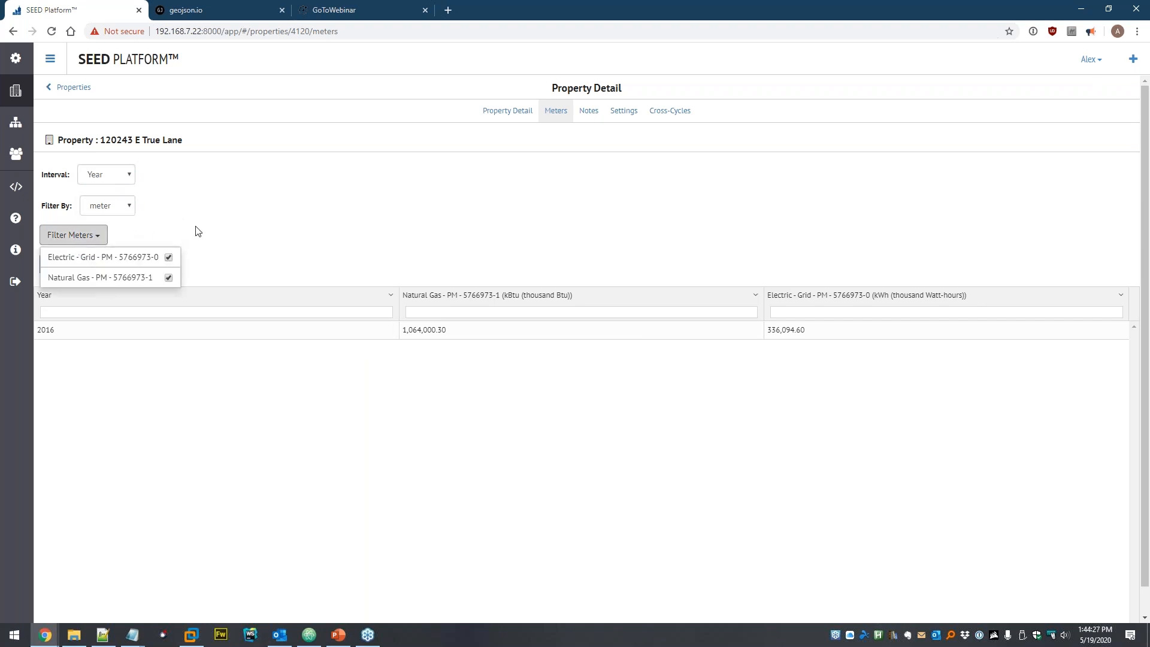
{"action": "left_click", "coordinate": [167, 262]}
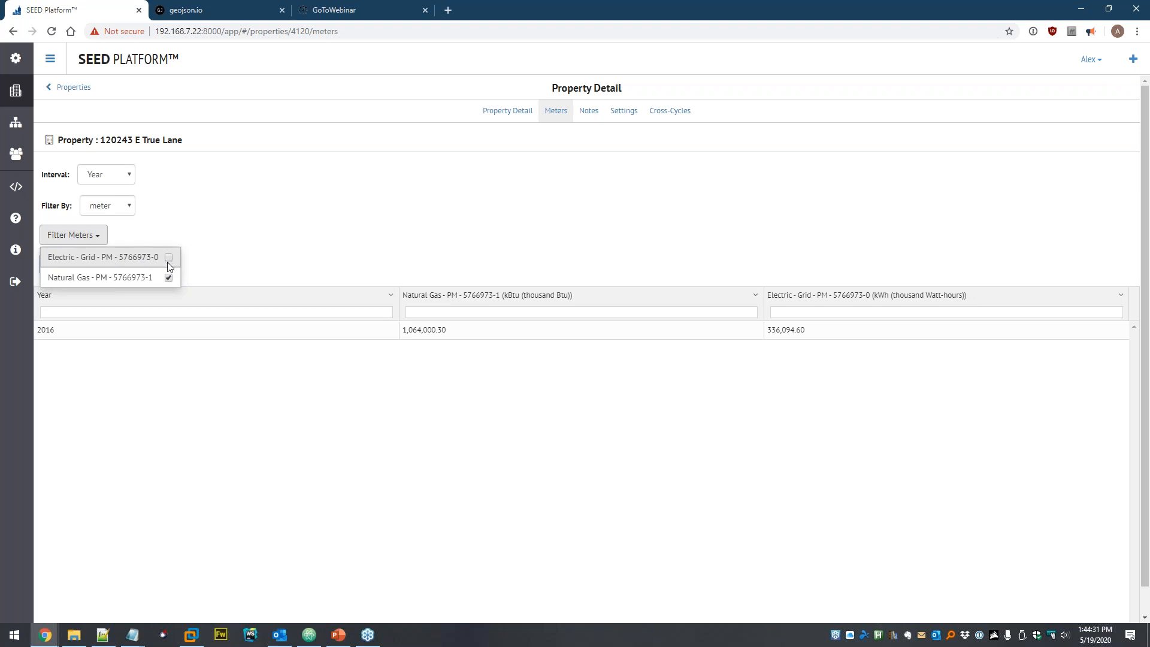
{"action": "left_click", "coordinate": [250, 242]}
{"action": "left_click", "coordinate": [91, 239]}
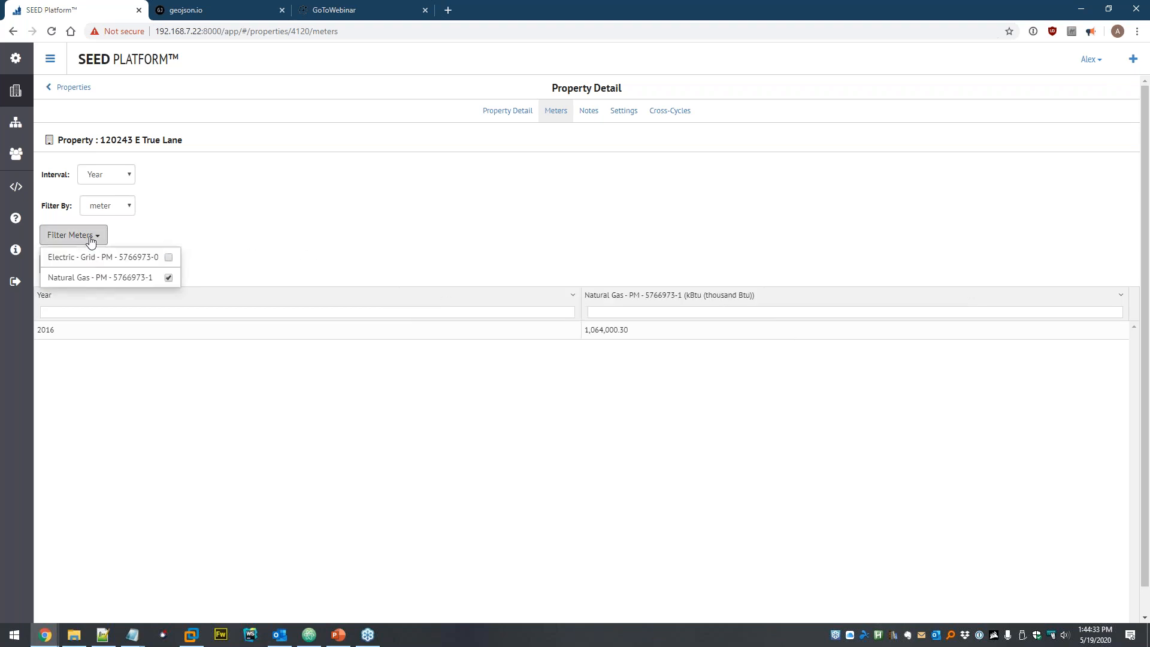
{"action": "left_click", "coordinate": [169, 257]}
{"action": "left_click", "coordinate": [261, 255]}
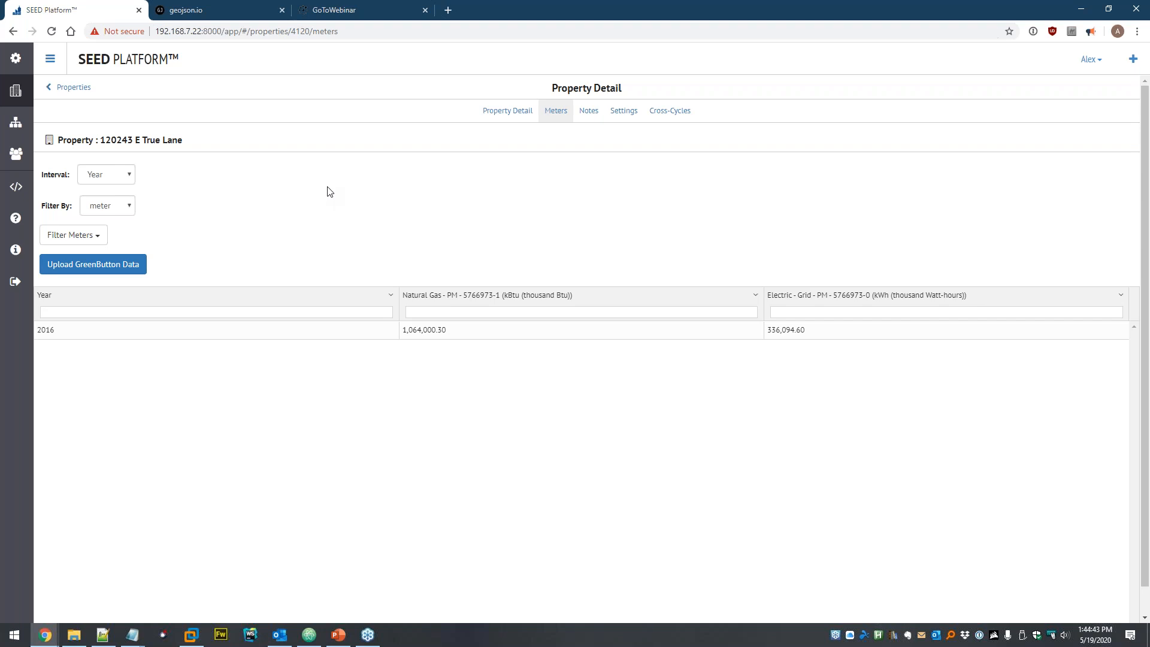
{"action": "left_click", "coordinate": [94, 234]}
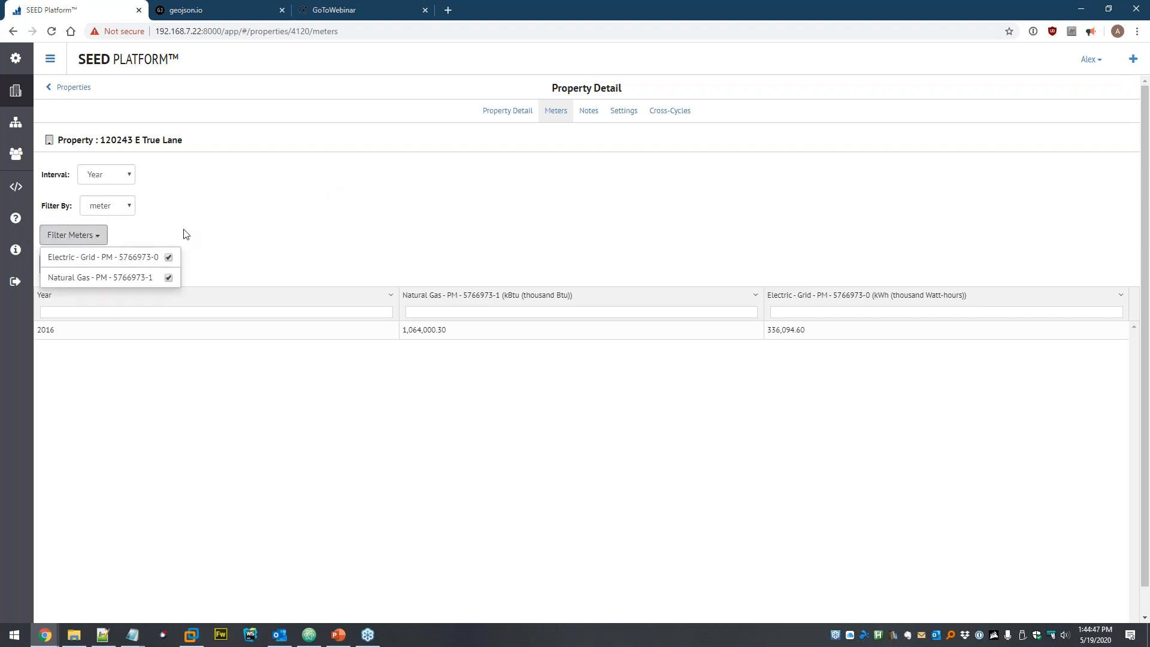
{"action": "left_click", "coordinate": [126, 224]}
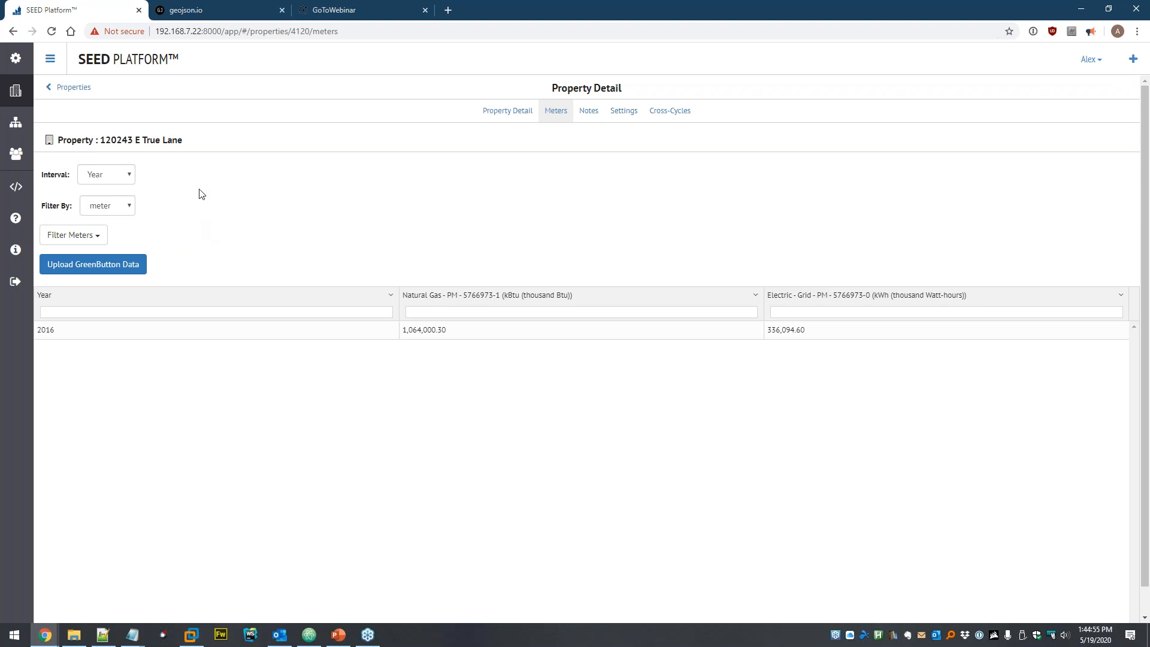
- Clear the filter and delete all 1,024 properties with Actions > Delete Selected
{"action": "left_click", "coordinate": [21, 94]}
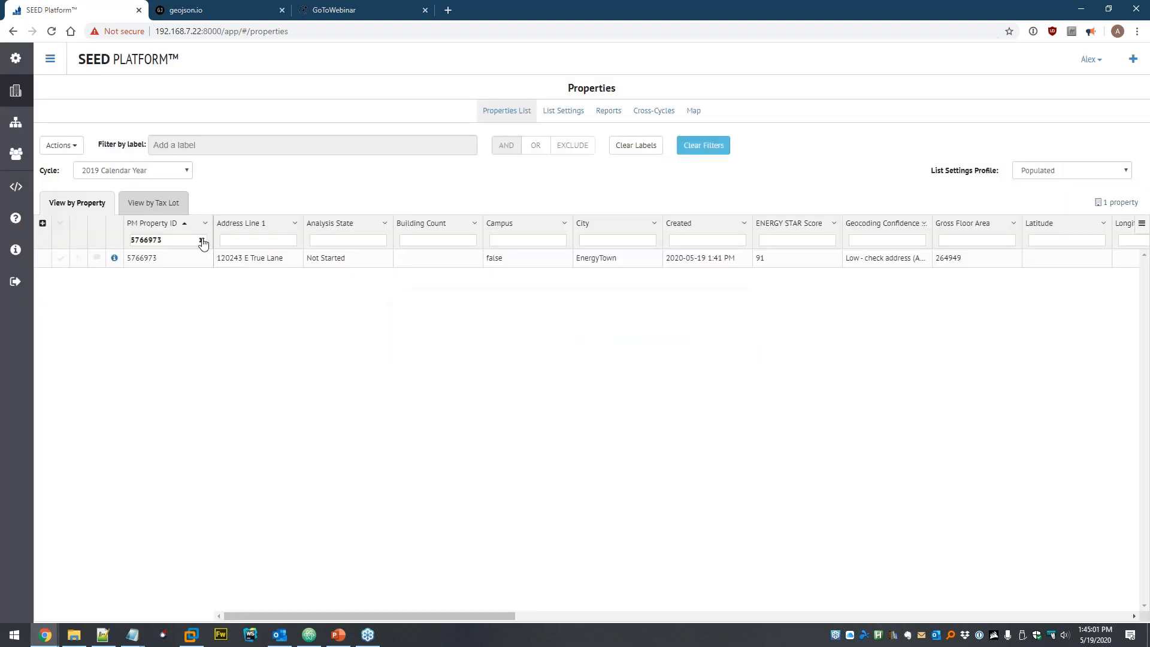
{"action": "left_click", "coordinate": [201, 240]}
{"action": "left_click", "coordinate": [60, 222]}
{"action": "left_click", "coordinate": [61, 145]}
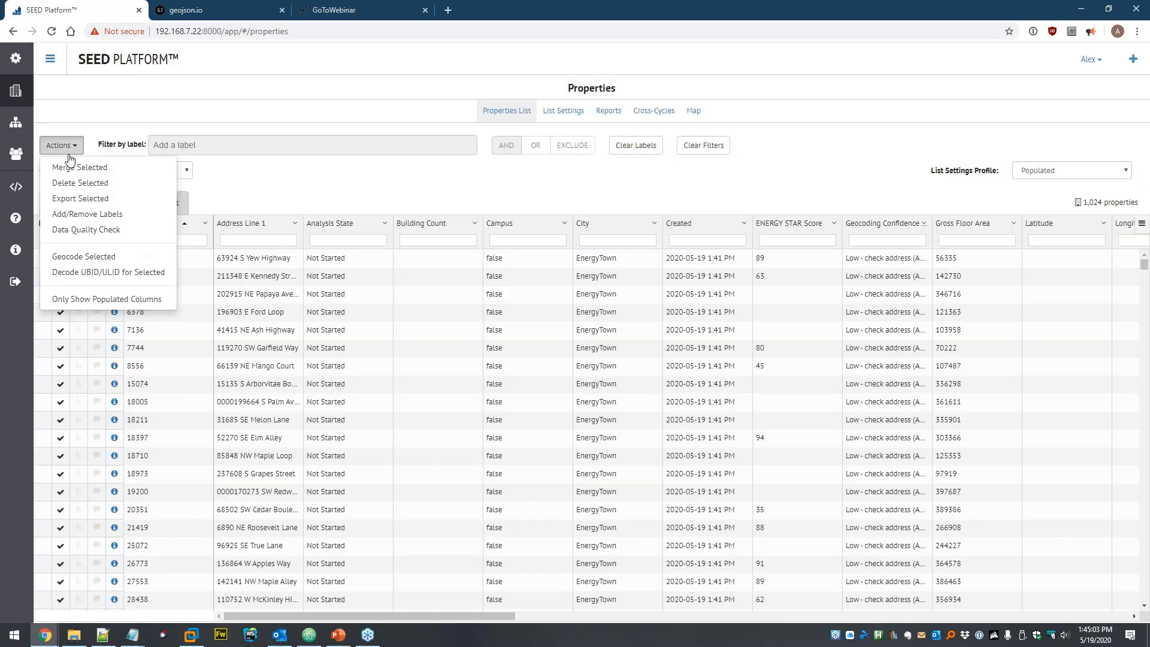
{"action": "left_click", "coordinate": [82, 182]}
{"action": "left_click", "coordinate": [708, 135]}
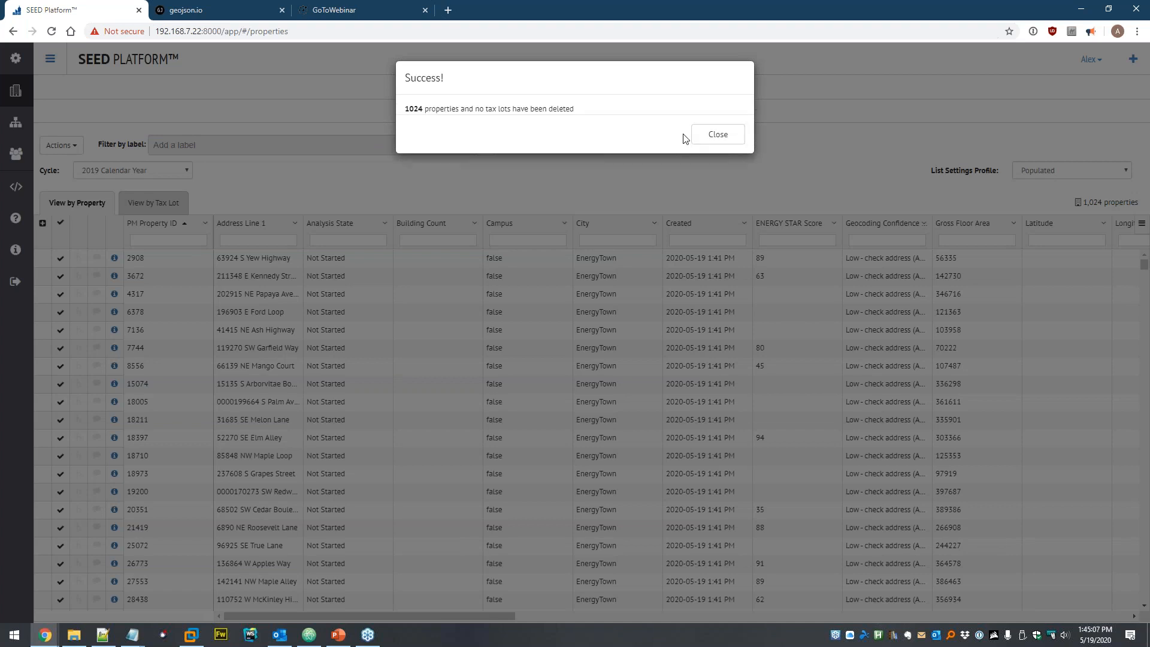
{"action": "left_click", "coordinate": [714, 134]}
- Delete portfolio-manager-sample.xlsx and example-pm-monthly-meter-usage.xlsx from the Dataset, then start adding more files
{"action": "left_click", "coordinate": [15, 124]}
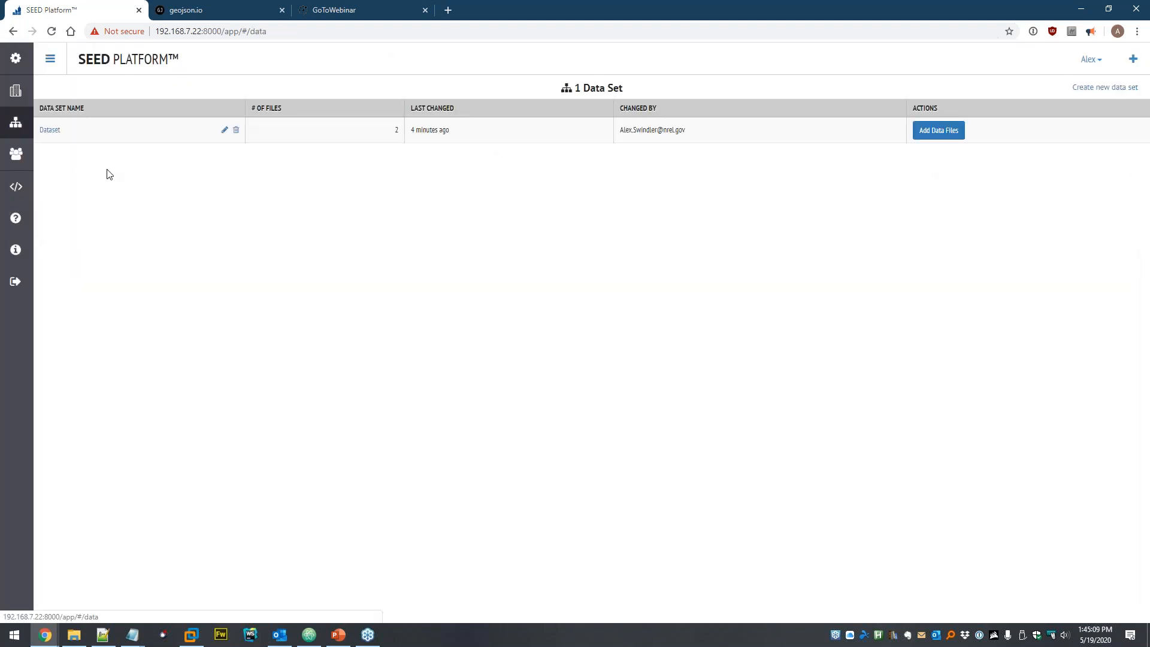
{"action": "left_click", "coordinate": [45, 129]}
{"action": "left_click", "coordinate": [376, 156]}
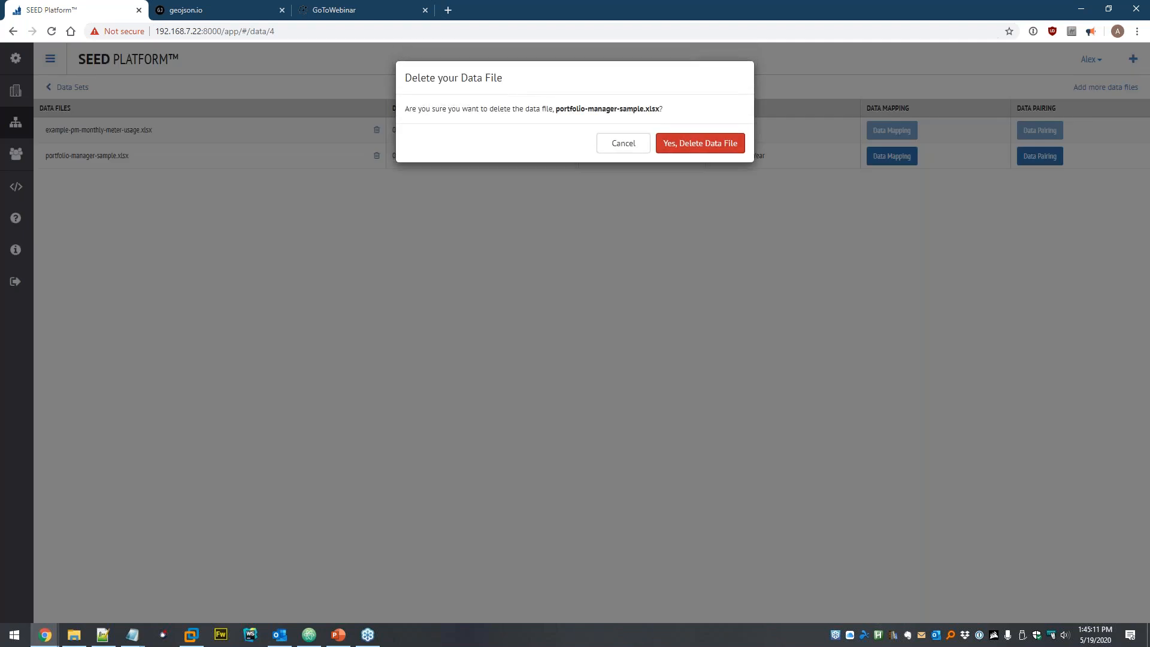
{"action": "left_click", "coordinate": [700, 141]}
{"action": "left_click", "coordinate": [403, 131]}
{"action": "left_click", "coordinate": [700, 141]}
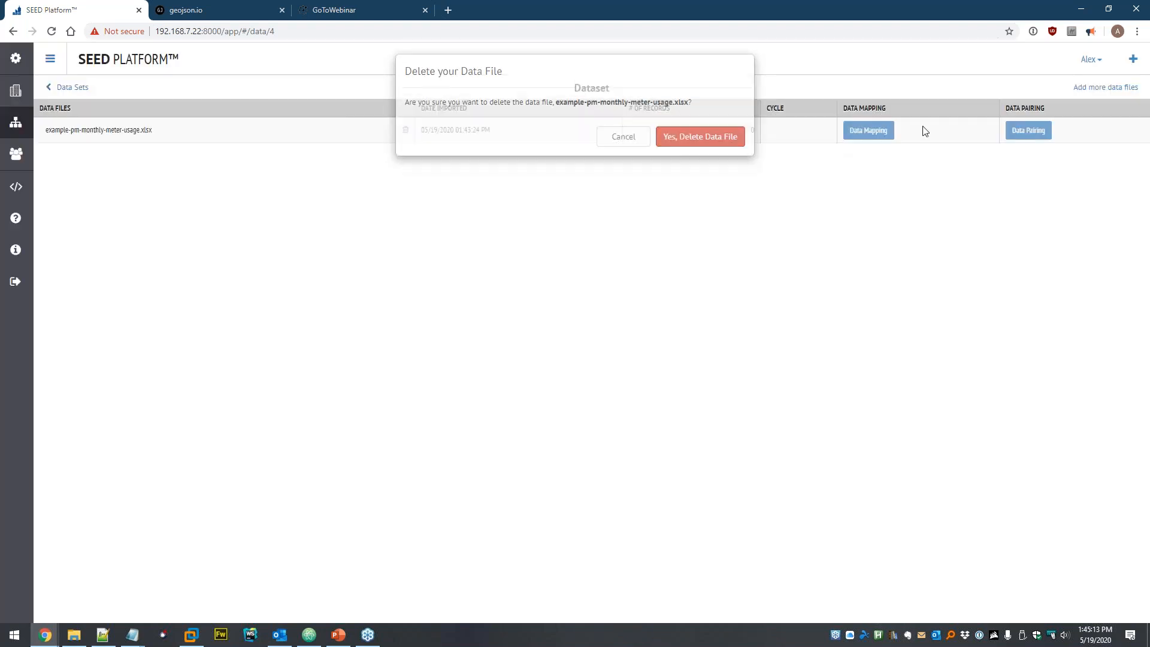
{"action": "double_click", "coordinate": [1109, 87]}
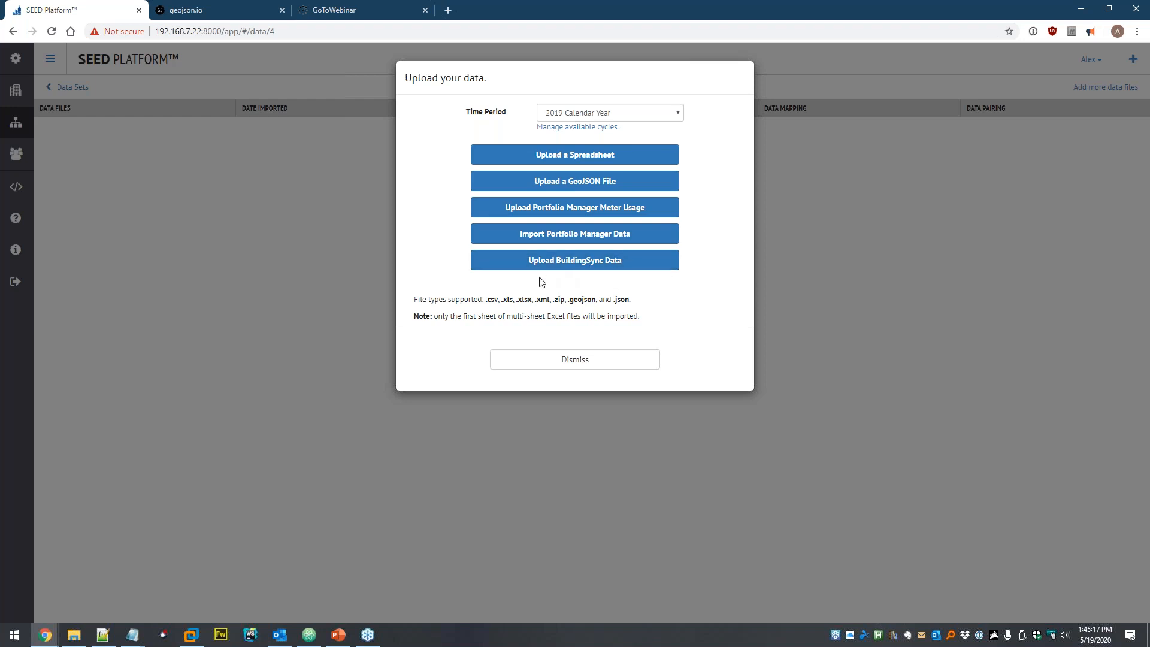
- Upload ex_1.xml from seed > BuildingSync as BuildingSync data and continue to data mapping
{"action": "left_click", "coordinate": [650, 266]}
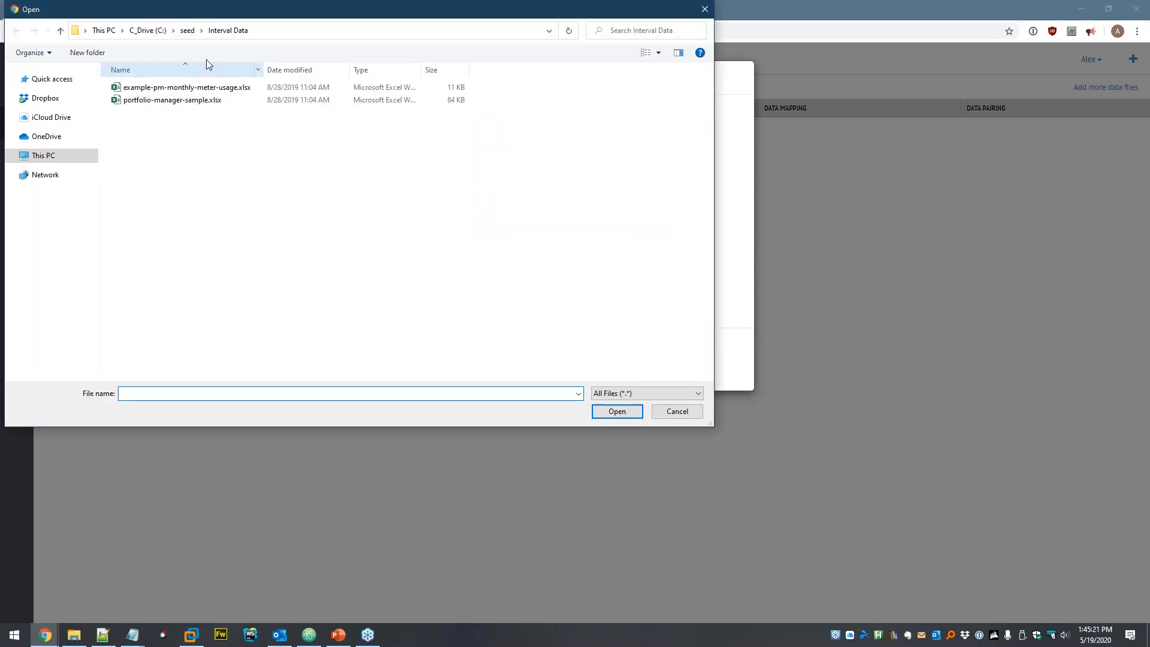
{"action": "left_click", "coordinate": [187, 30]}
{"action": "double_click", "coordinate": [160, 101]}
{"action": "left_click", "coordinate": [160, 105]}
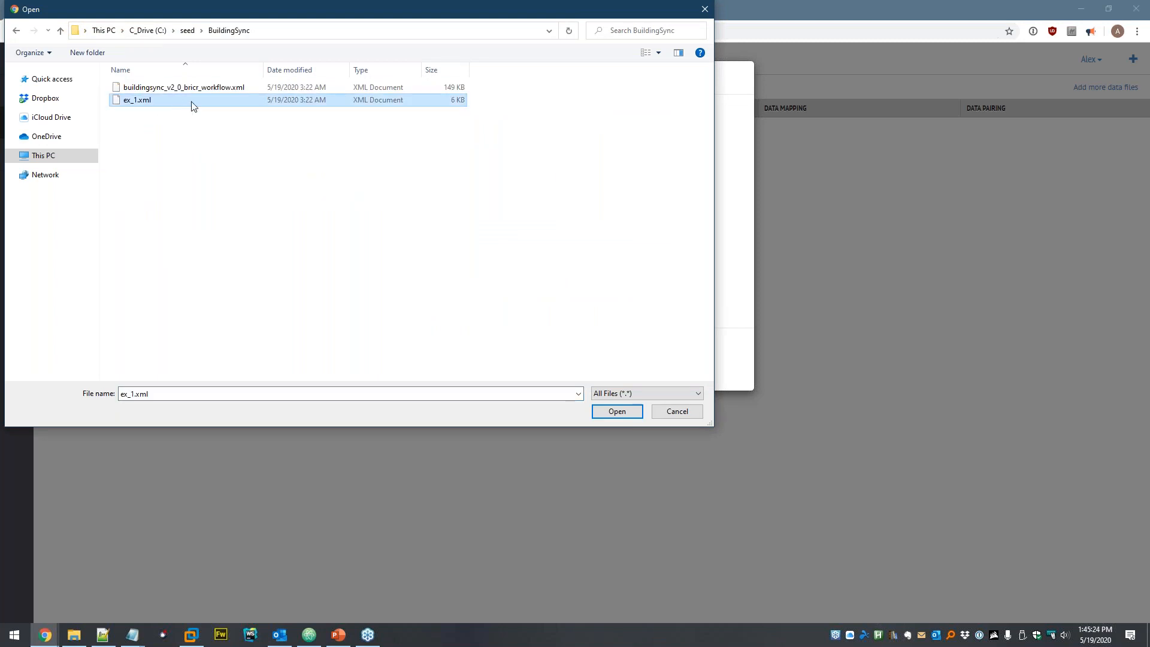
{"action": "double_click", "coordinate": [161, 105]}
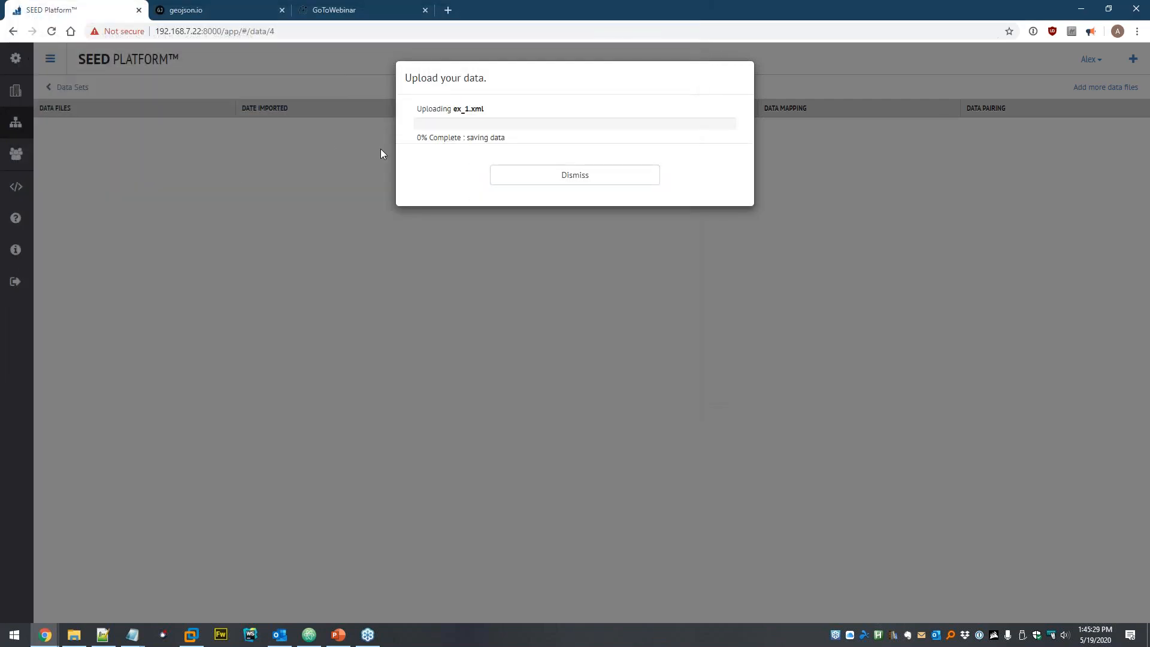
{"action": "left_click", "coordinate": [609, 181]}
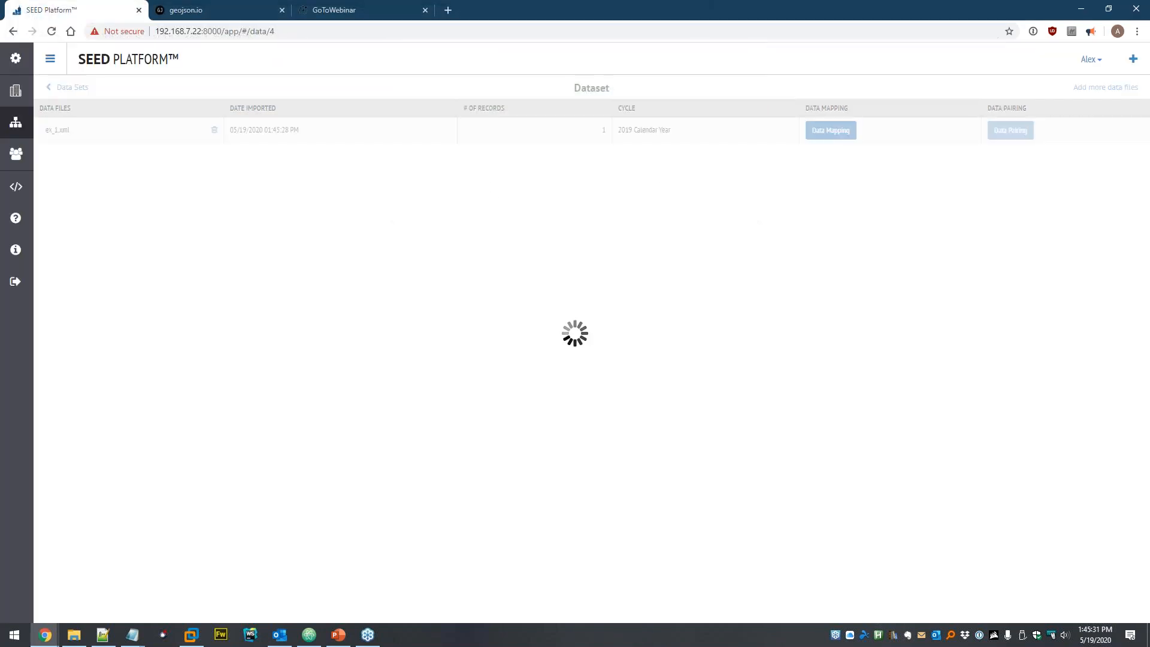
- Set Gross Floor Area to square feet, apply and save the ex_1.xml mappings, and view the 123 Main St property
{"action": "scroll", "coordinate": [583, 189], "scroll_direction": "down", "scroll_amount": 6}
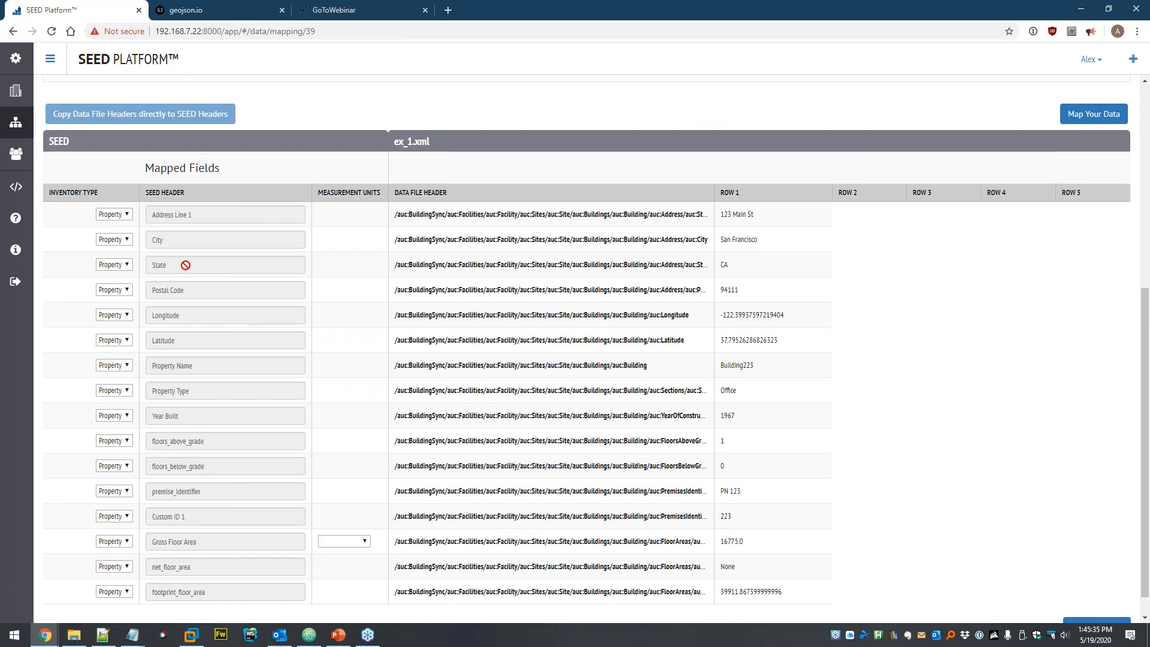
{"action": "scroll", "coordinate": [203, 233], "scroll_direction": "down", "scroll_amount": 2}
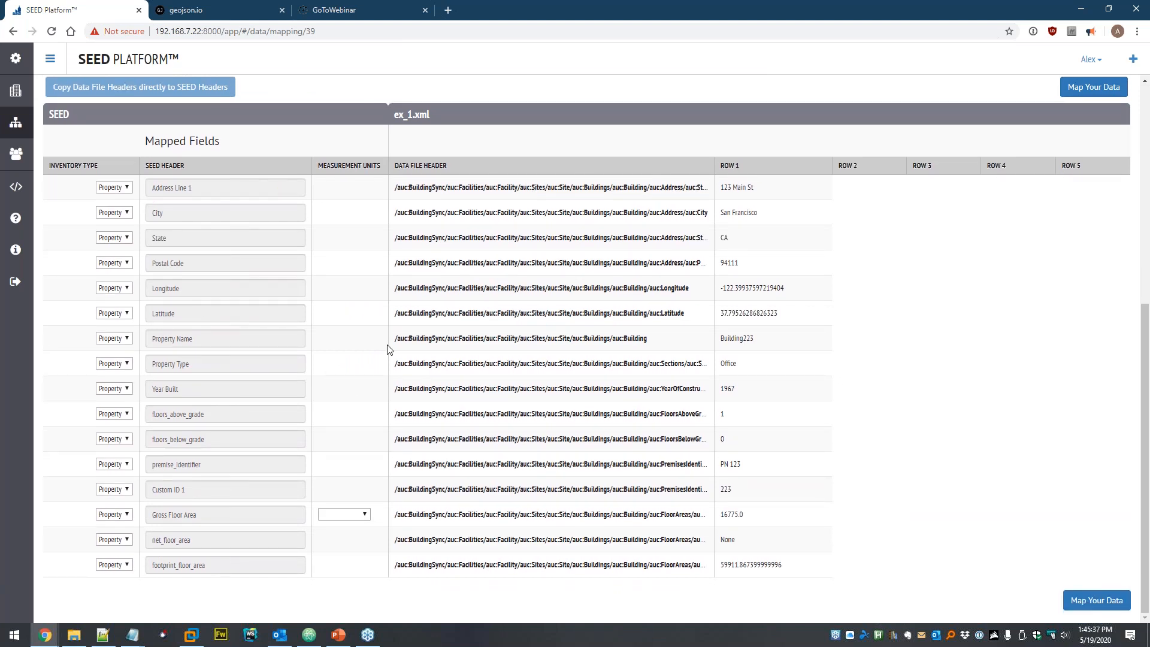
{"action": "left_click", "coordinate": [365, 517]}
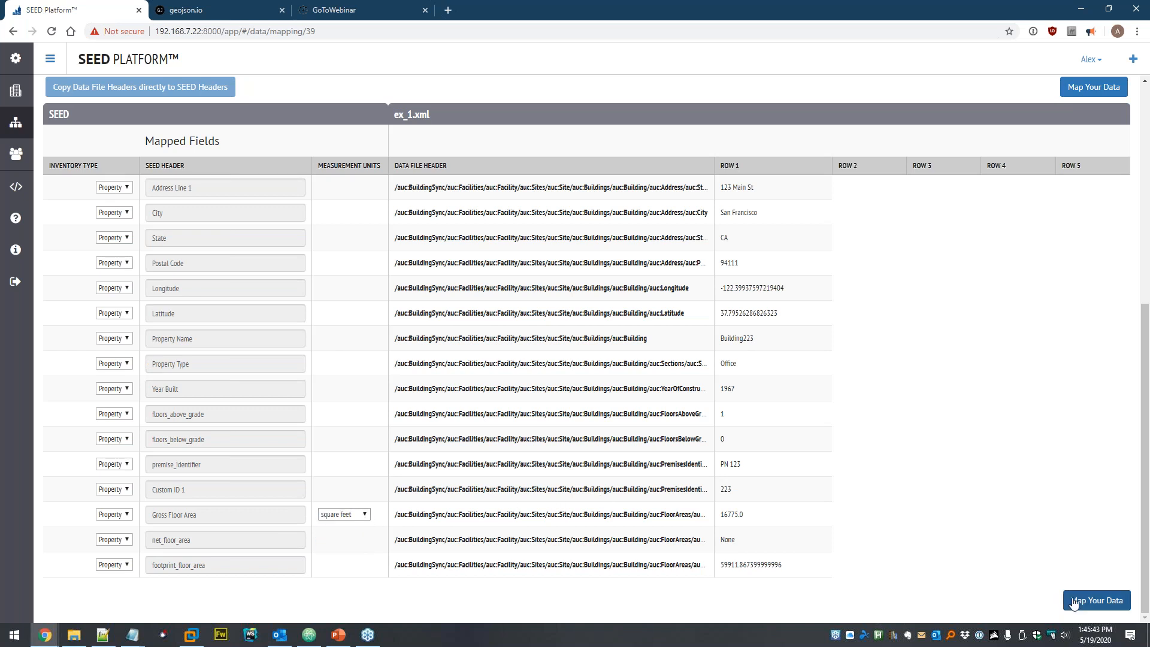
{"action": "left_click", "coordinate": [1080, 606]}
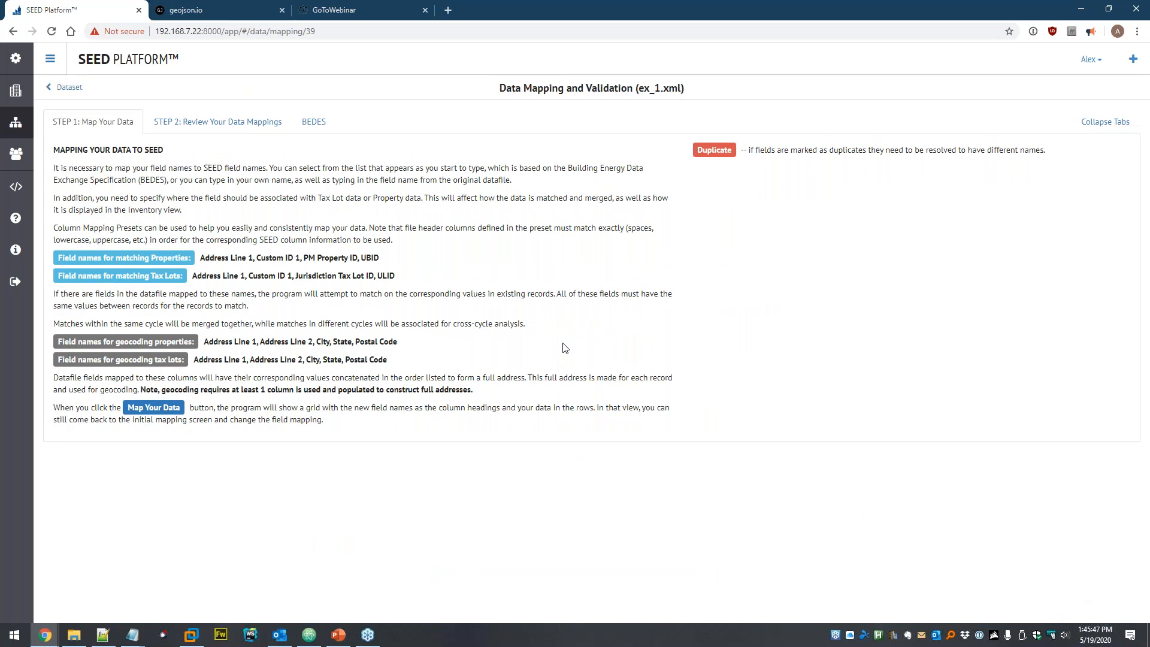
{"action": "scroll", "coordinate": [546, 327], "scroll_direction": "down", "scroll_amount": 3}
{"action": "left_click", "coordinate": [1089, 311]}
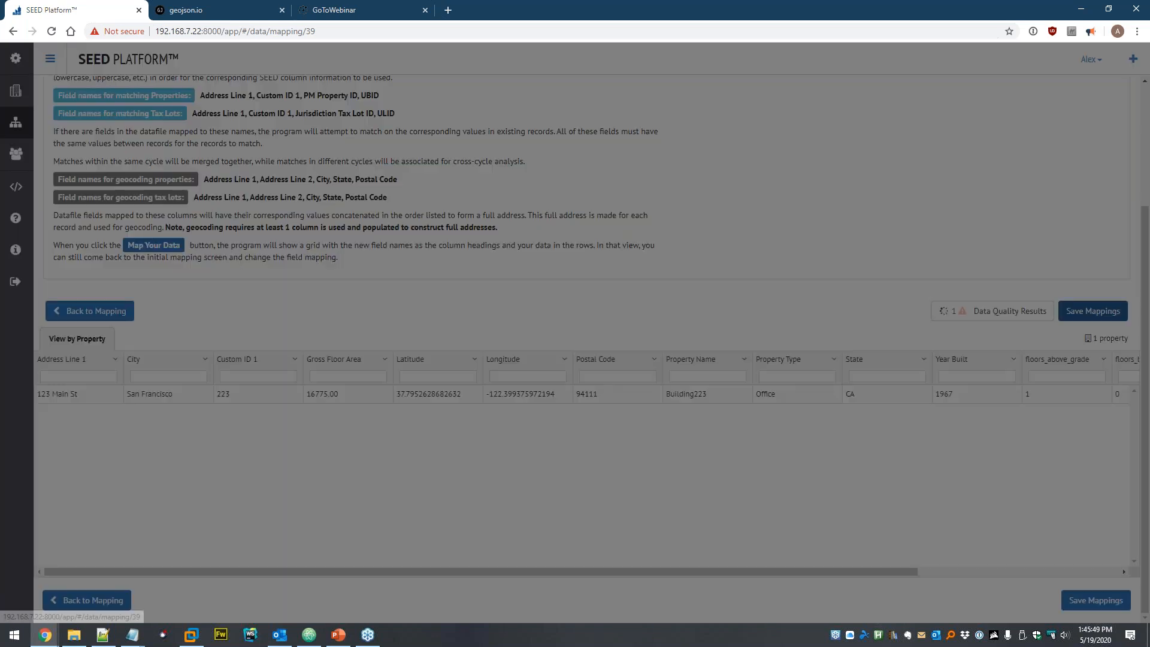
{"action": "left_click", "coordinate": [593, 189]}
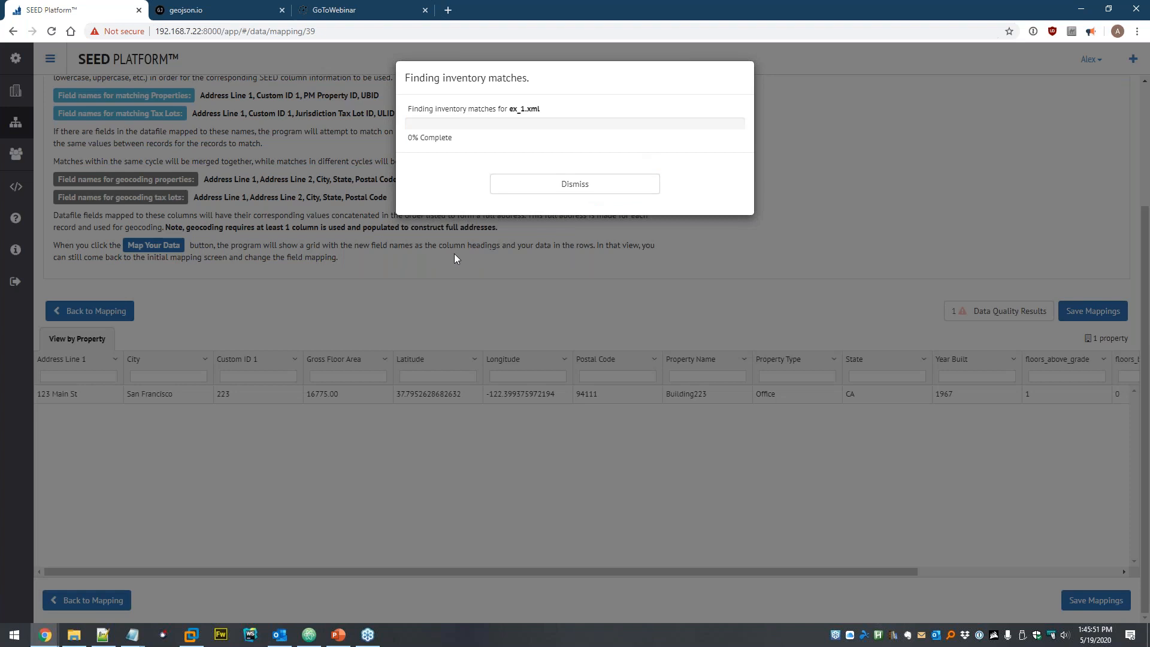
{"action": "left_click", "coordinate": [515, 293]}
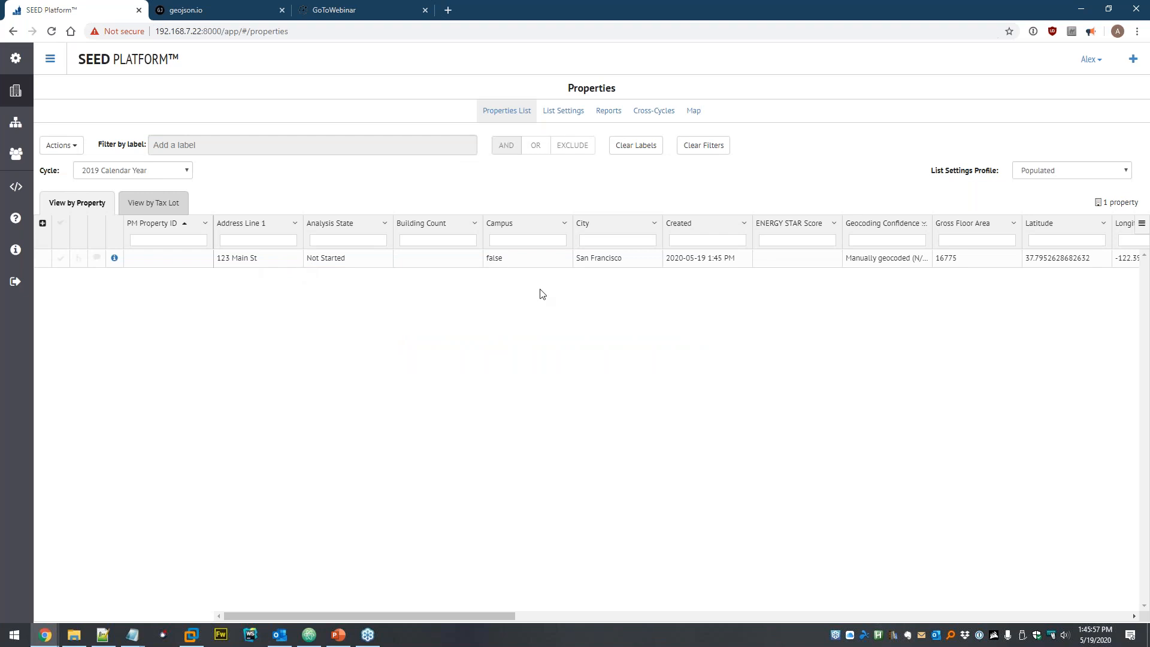
- Open the 123 Main St property and review its Meters and Property Detail tabs
{"action": "left_click", "coordinate": [114, 259]}
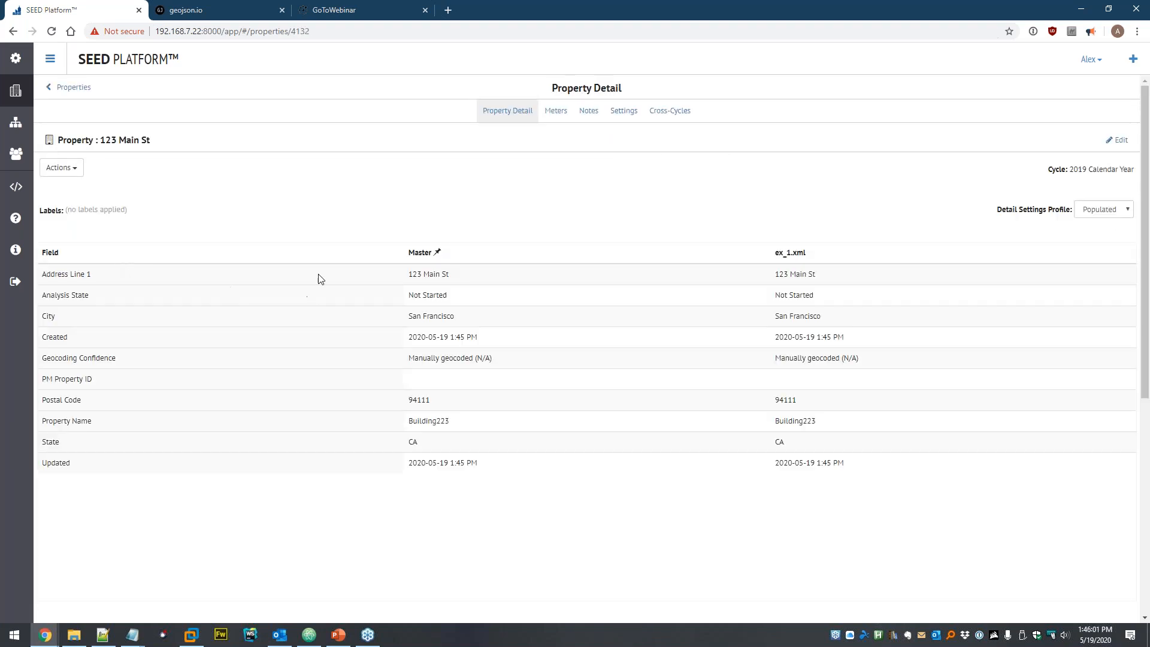
{"action": "left_click", "coordinate": [553, 117]}
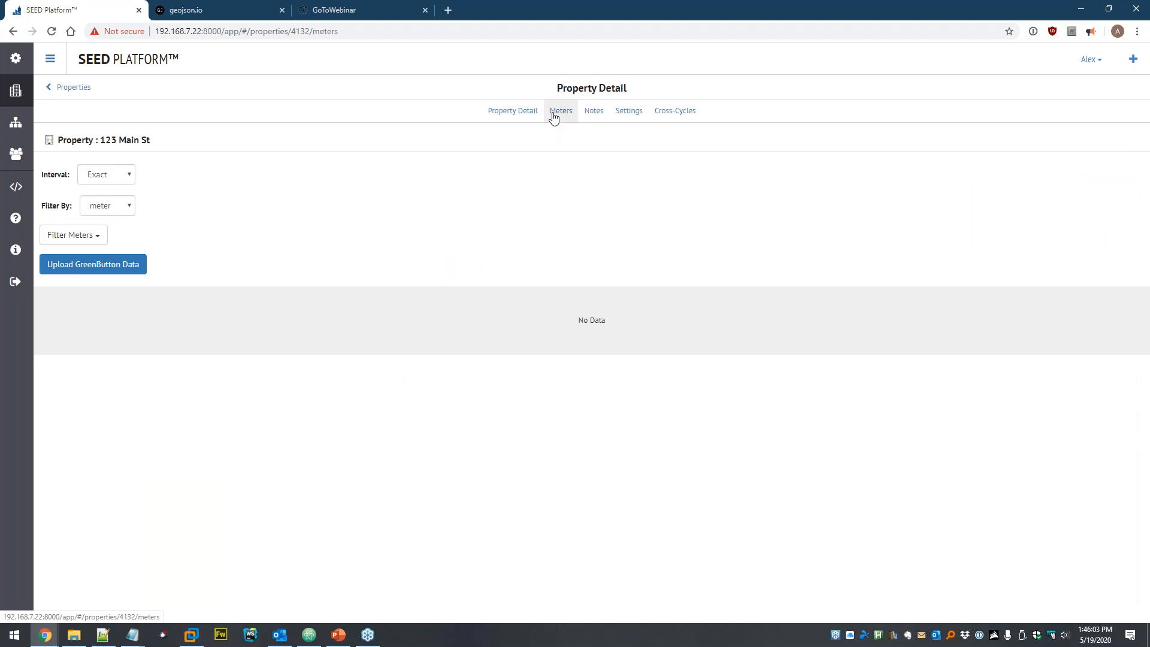
{"action": "left_click", "coordinate": [524, 112]}
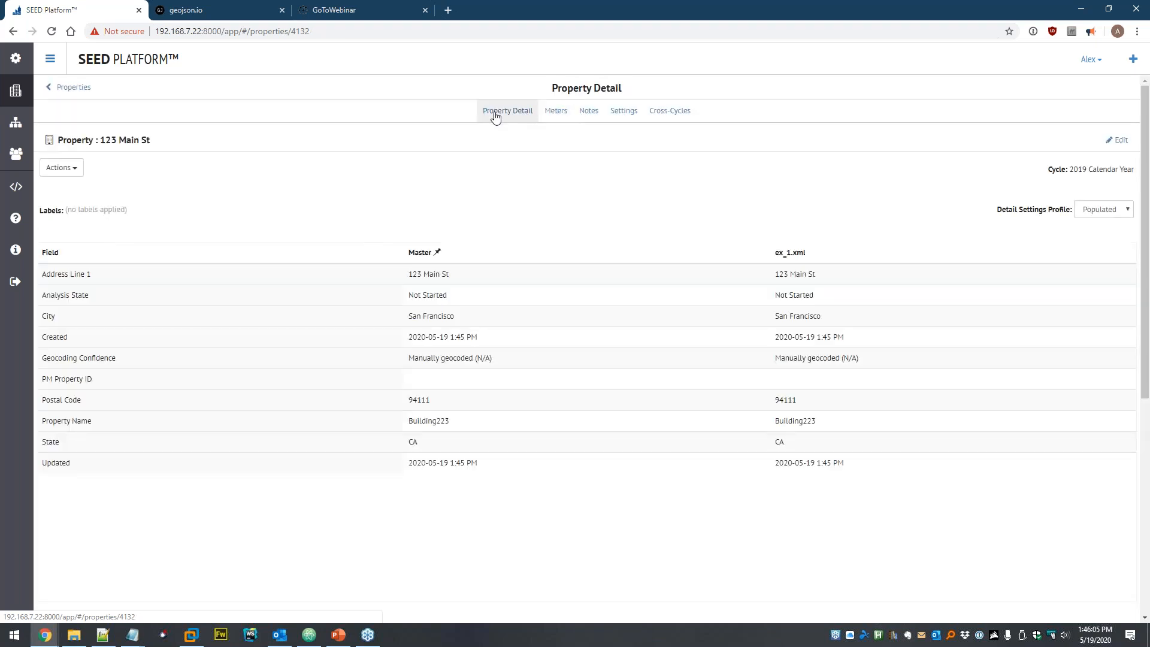
{"action": "scroll", "coordinate": [292, 200], "scroll_direction": "down", "scroll_amount": 5}
{"action": "scroll", "coordinate": [278, 203], "scroll_direction": "up", "scroll_amount": 5}
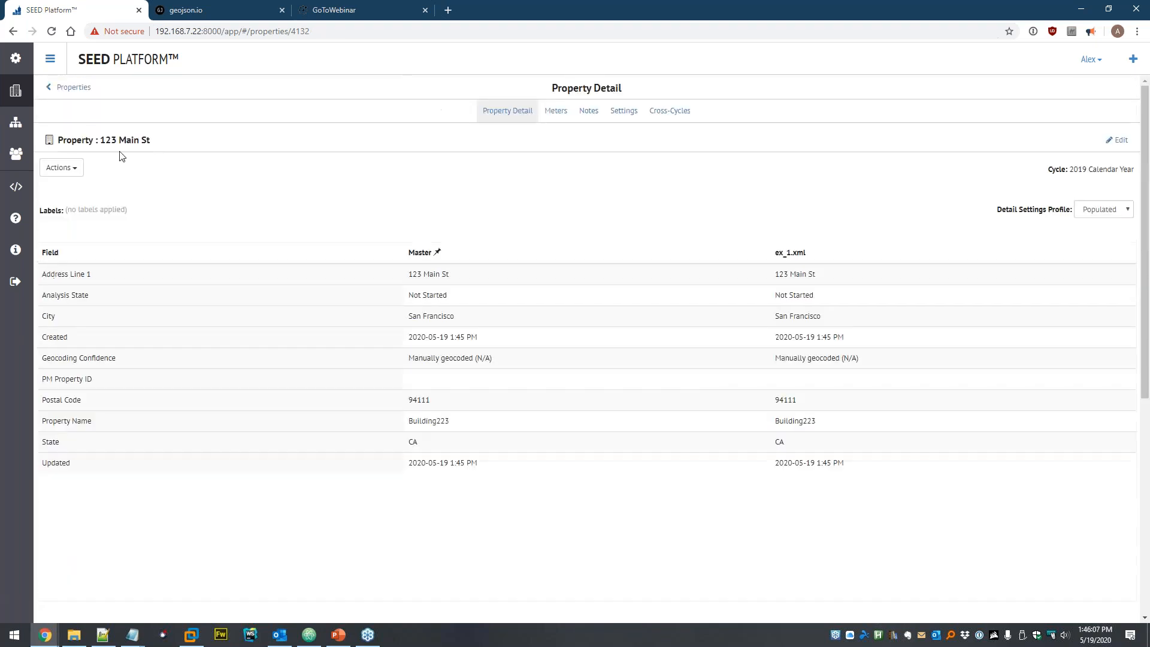
- Choose buildingsync_v2_0_bricr_workflow.xml through Actions > Update with BuildingSync
{"action": "left_click", "coordinate": [67, 170]}
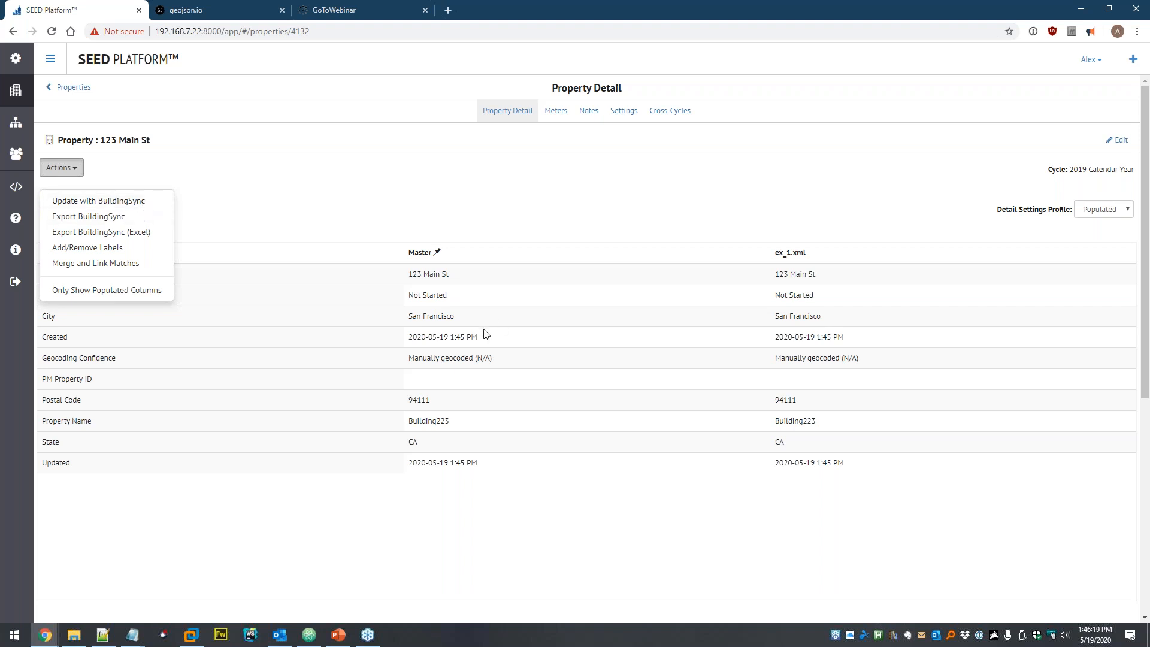
{"action": "left_click", "coordinate": [128, 202]}
{"action": "left_click", "coordinate": [198, 91]}
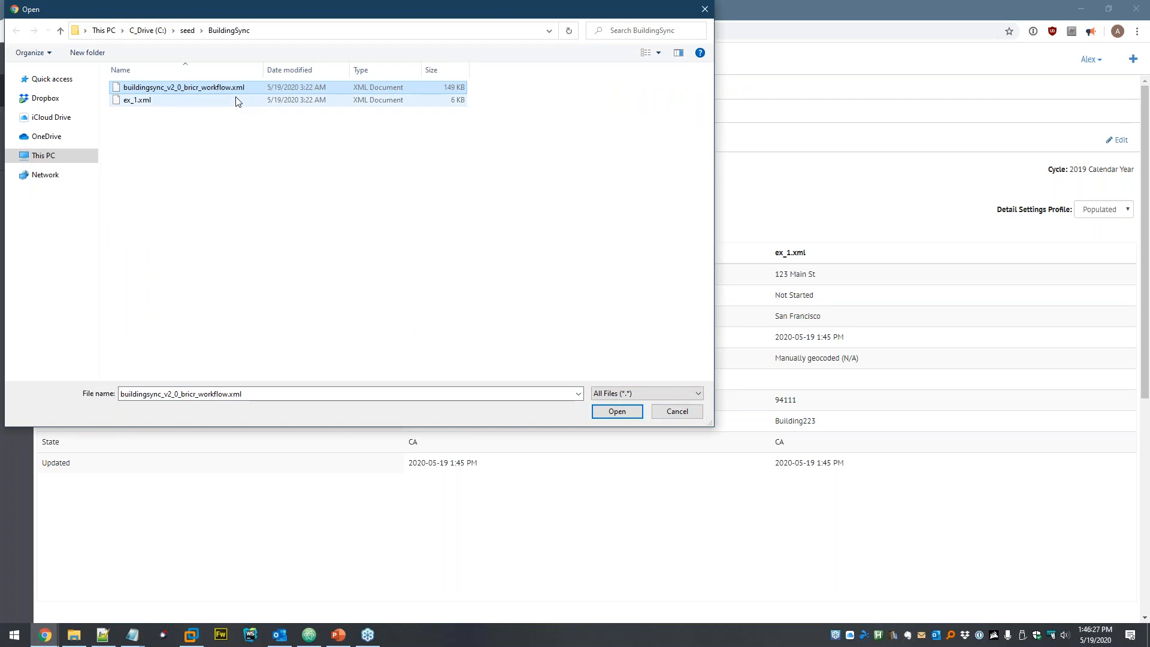
- Upload buildingsync_v2_0_bricr_workflow.xml to merge into 123 MAIN BLVD, then view its meter data
{"action": "left_click", "coordinate": [615, 413]}
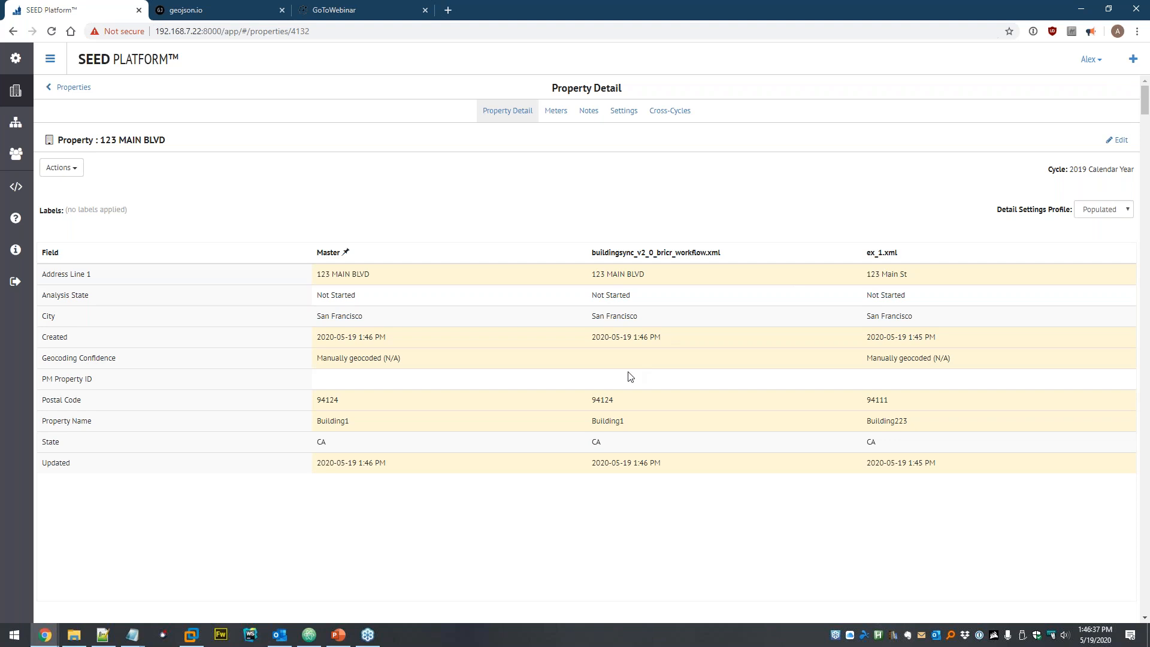
{"action": "left_click", "coordinate": [556, 112]}
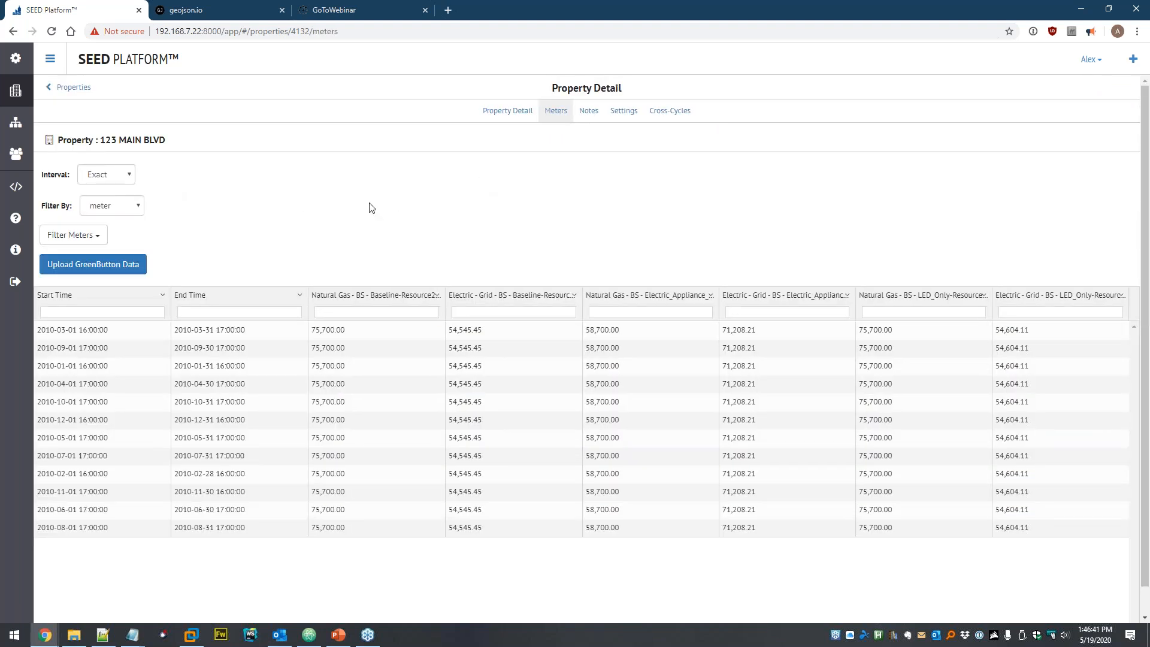
- Look over the meter list and filter options, then sort readings by start time
{"action": "left_click", "coordinate": [103, 233]}
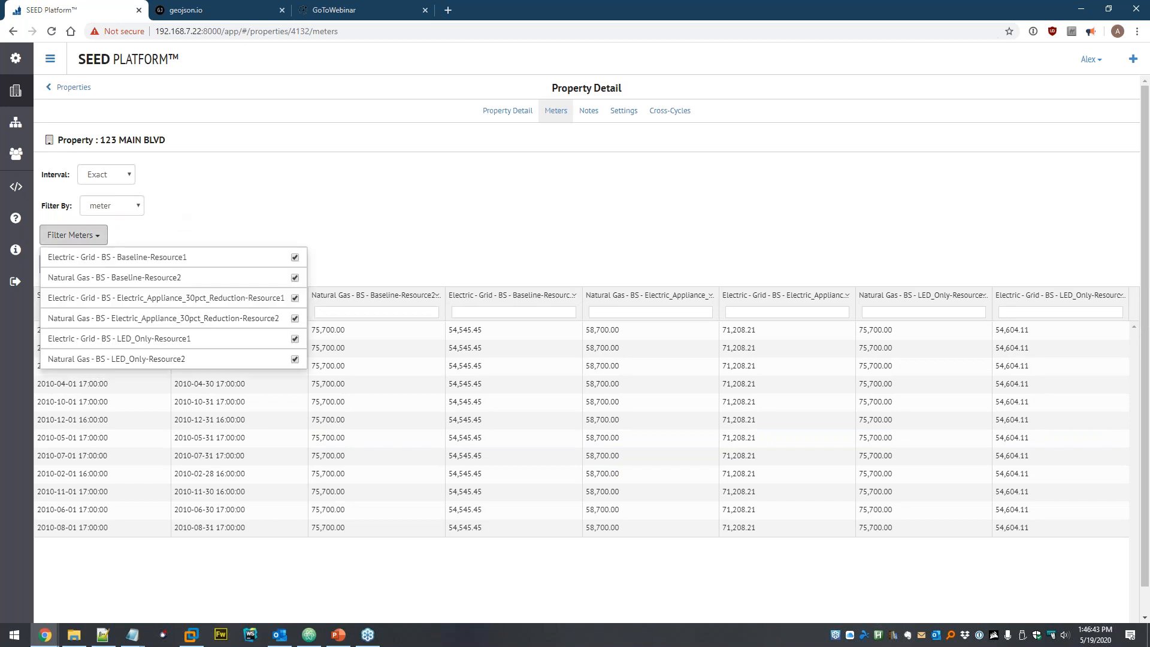
{"action": "left_click", "coordinate": [134, 235]}
{"action": "left_click", "coordinate": [133, 209]}
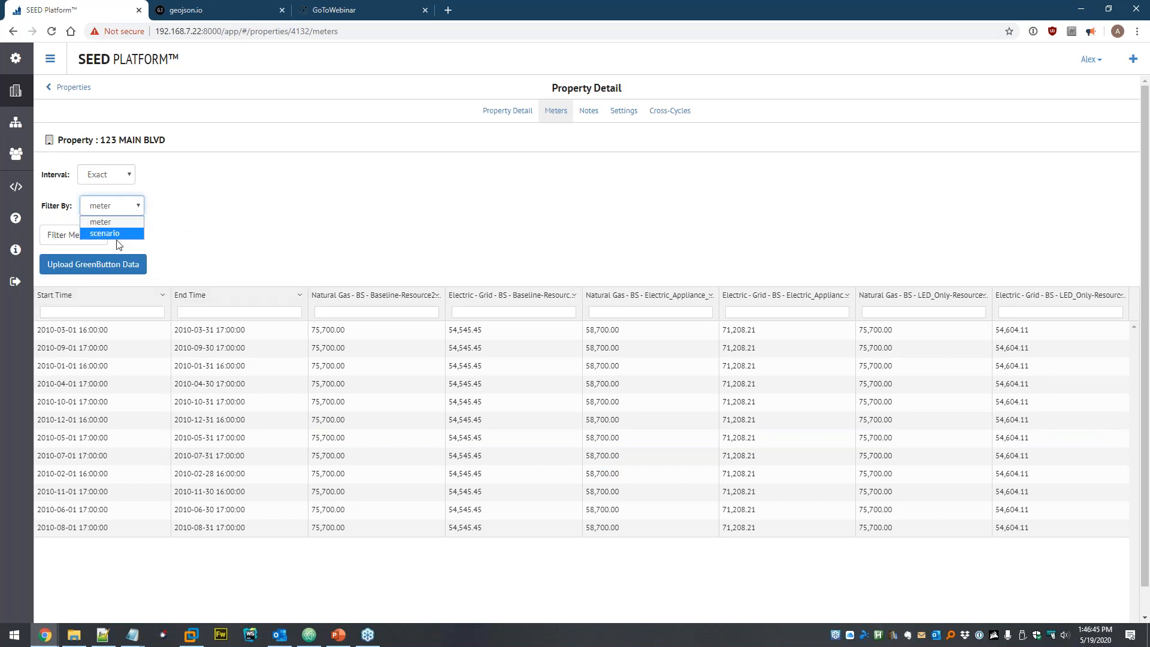
{"action": "left_click", "coordinate": [260, 225]}
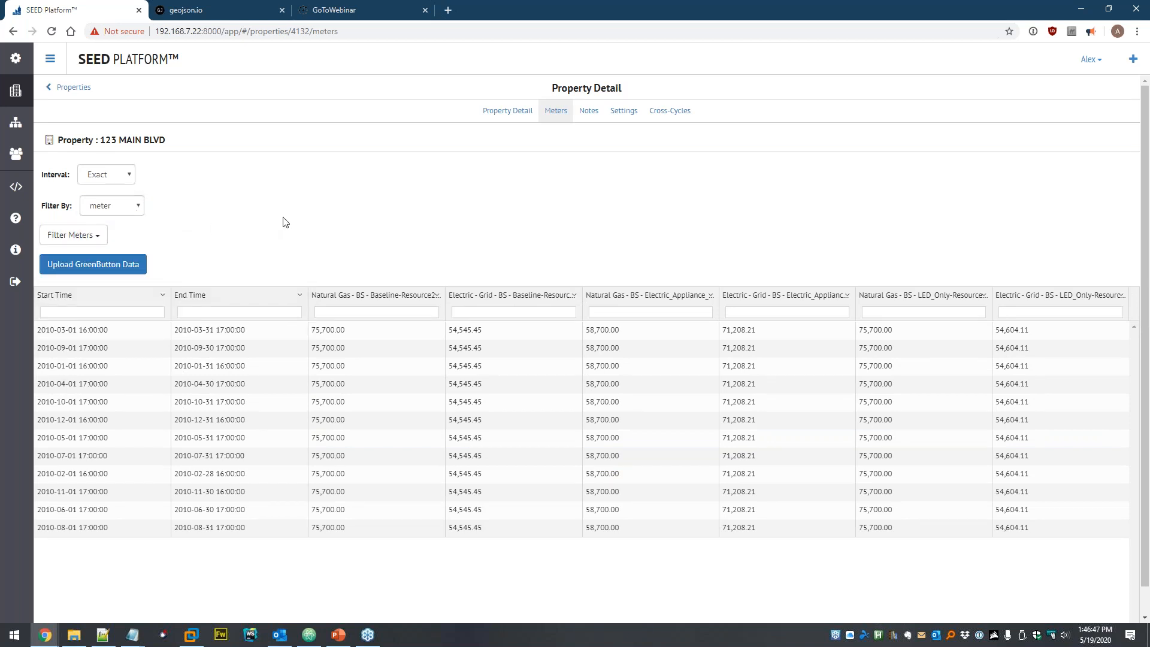
{"action": "left_click", "coordinate": [99, 300]}
- Aggregate the readings by Month, then by Year, then return to Exact intervals
{"action": "left_click", "coordinate": [125, 174]}
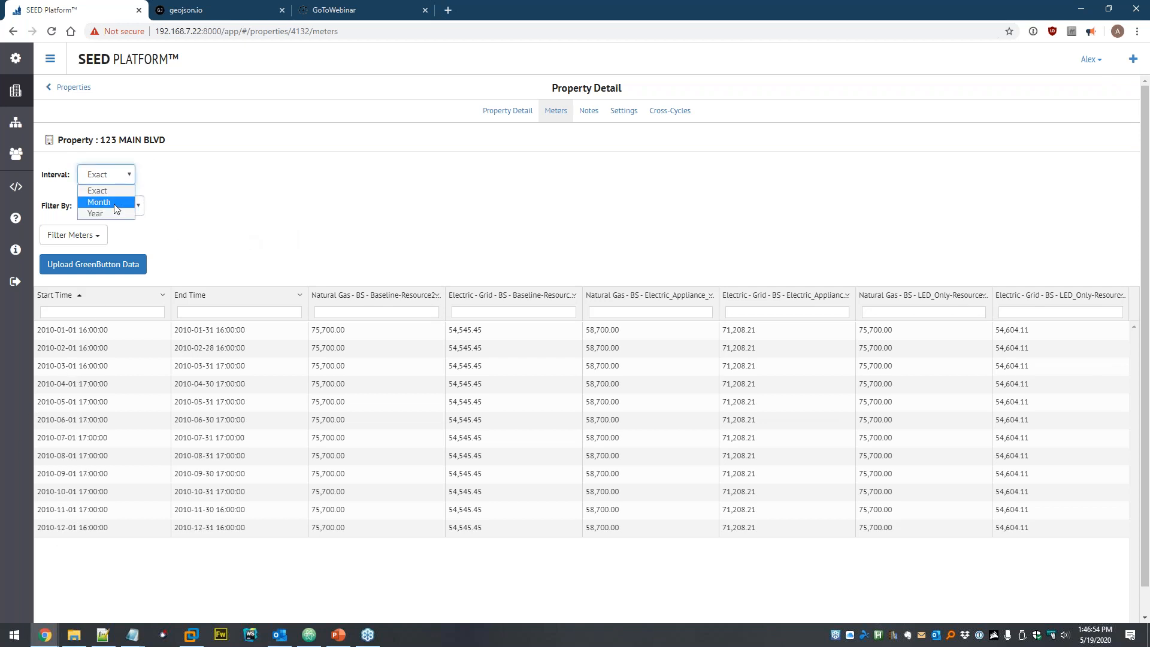
{"action": "left_click", "coordinate": [114, 203]}
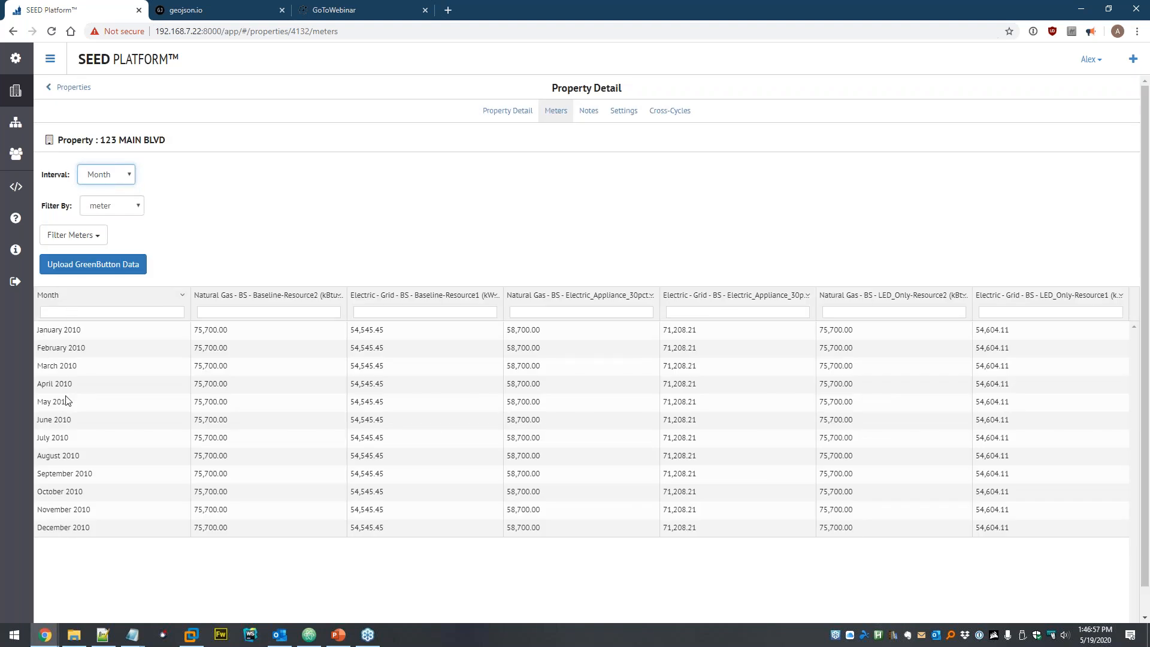
{"action": "left_click", "coordinate": [96, 175]}
{"action": "left_click", "coordinate": [125, 212]}
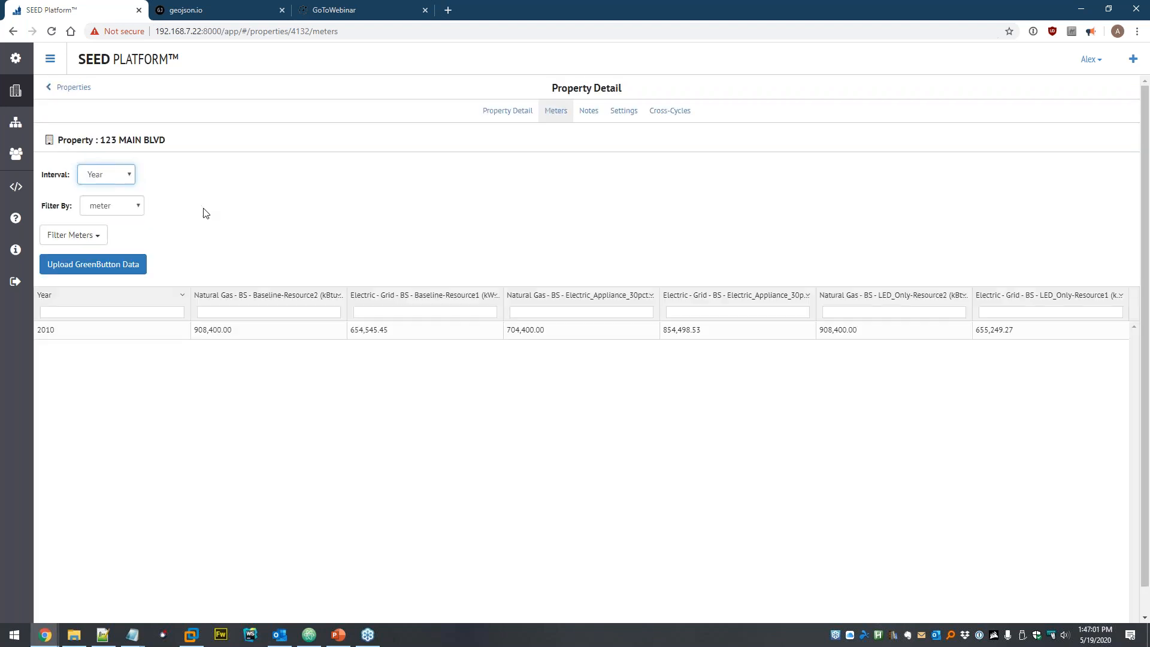
{"action": "left_click", "coordinate": [111, 175]}
{"action": "left_click", "coordinate": [110, 186]}
- Filter by scenario, trying Baseline and LED Only alone, then restore Baseline and Electric Appliance
{"action": "left_click", "coordinate": [131, 207]}
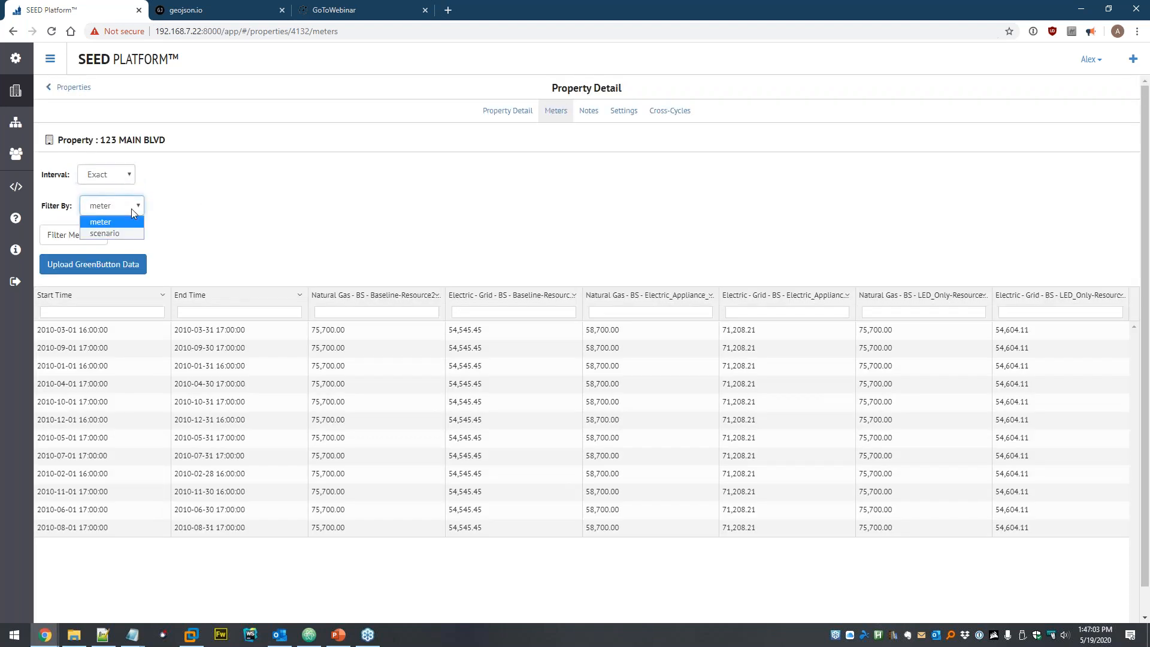
{"action": "left_click", "coordinate": [133, 235]}
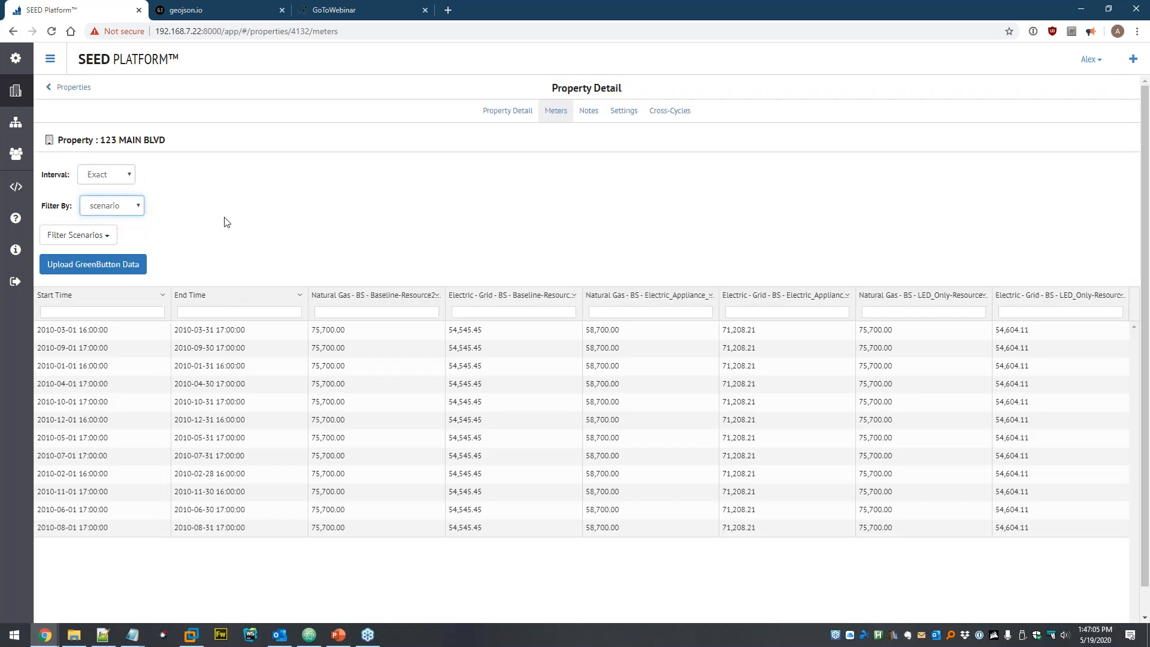
{"action": "left_click", "coordinate": [109, 236]}
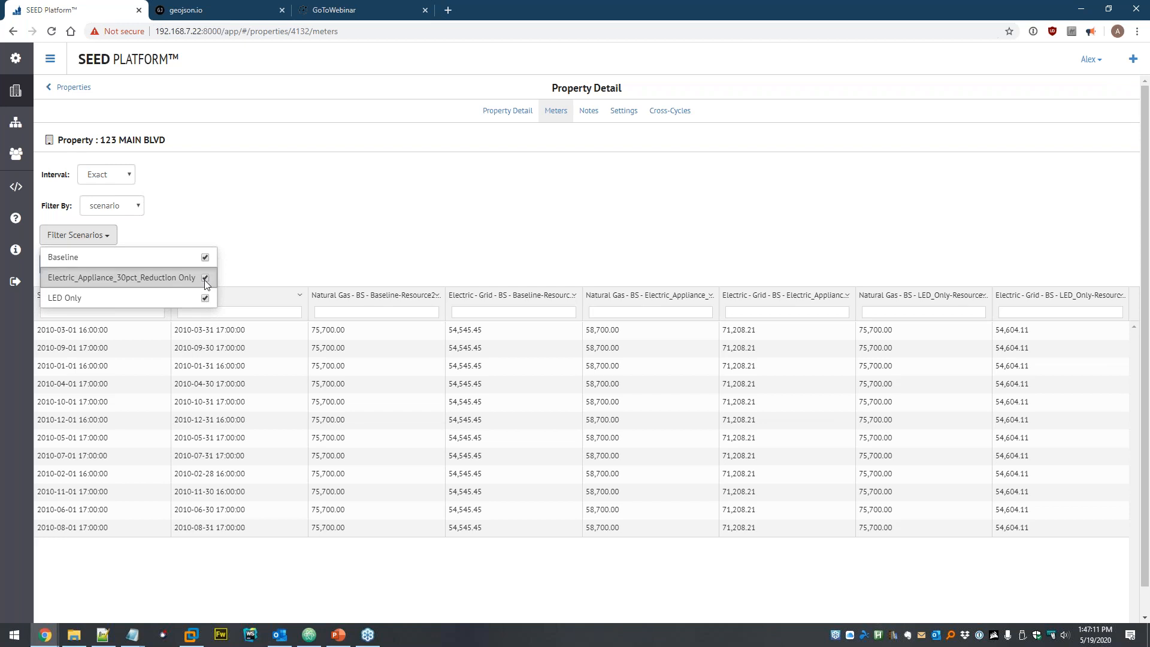
{"action": "left_click", "coordinate": [286, 256]}
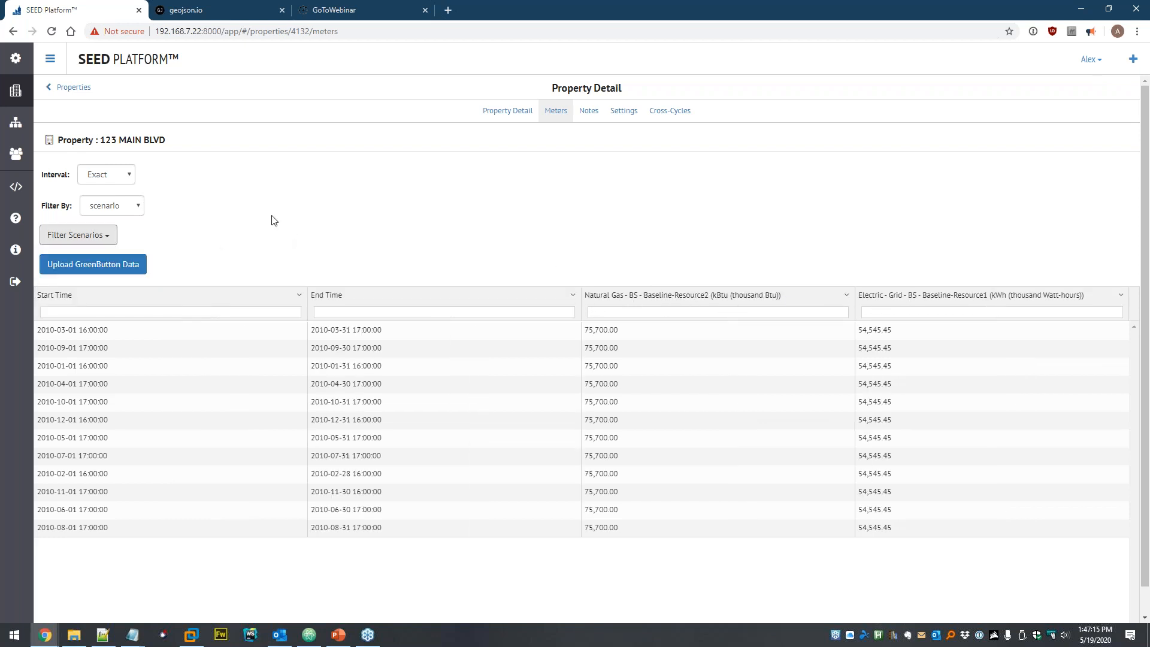
{"action": "left_click", "coordinate": [92, 239]}
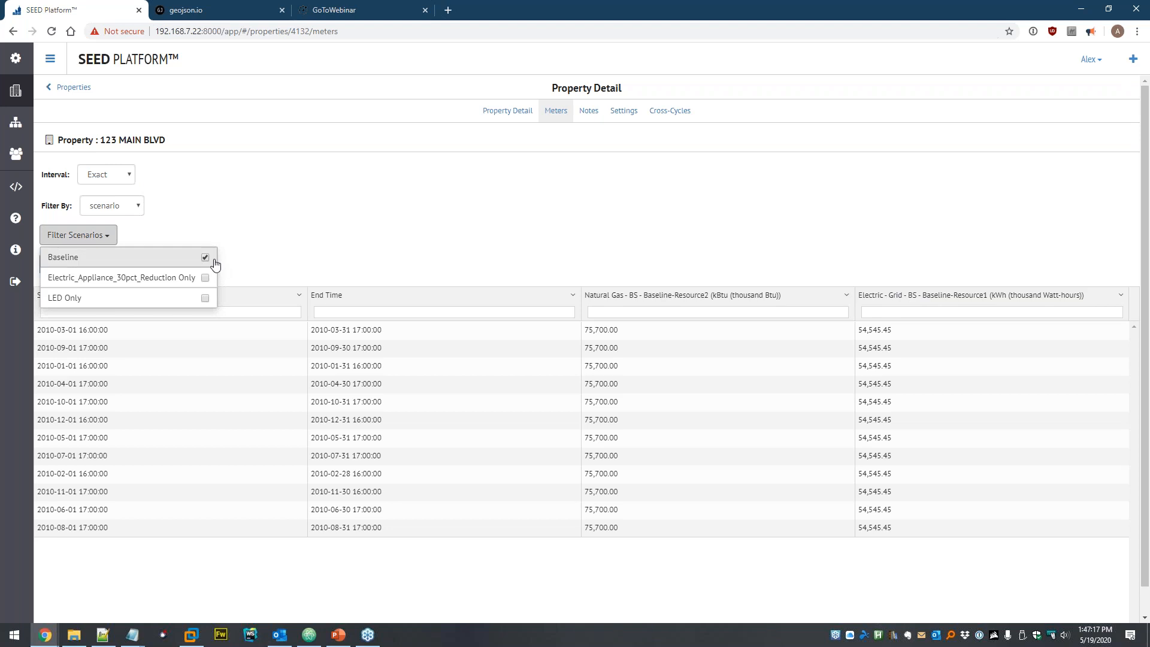
{"action": "left_click", "coordinate": [205, 258]}
{"action": "left_click", "coordinate": [203, 299]}
{"action": "left_click", "coordinate": [350, 233]}
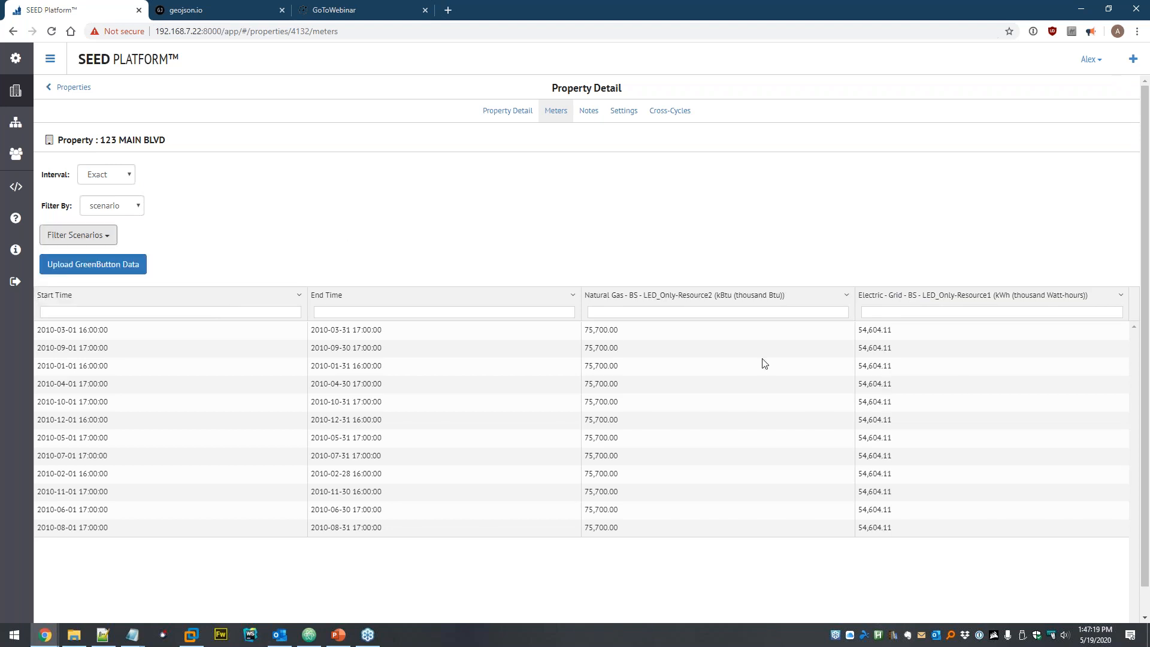
{"action": "left_click", "coordinate": [97, 240]}
{"action": "left_click", "coordinate": [209, 275]}
{"action": "left_click", "coordinate": [206, 255]}
{"action": "left_click", "coordinate": [223, 233]}
- Switch Filter By back to meter with all meters shown
{"action": "left_click", "coordinate": [114, 205]}
{"action": "left_click", "coordinate": [115, 231]}
{"action": "left_click", "coordinate": [90, 236]}
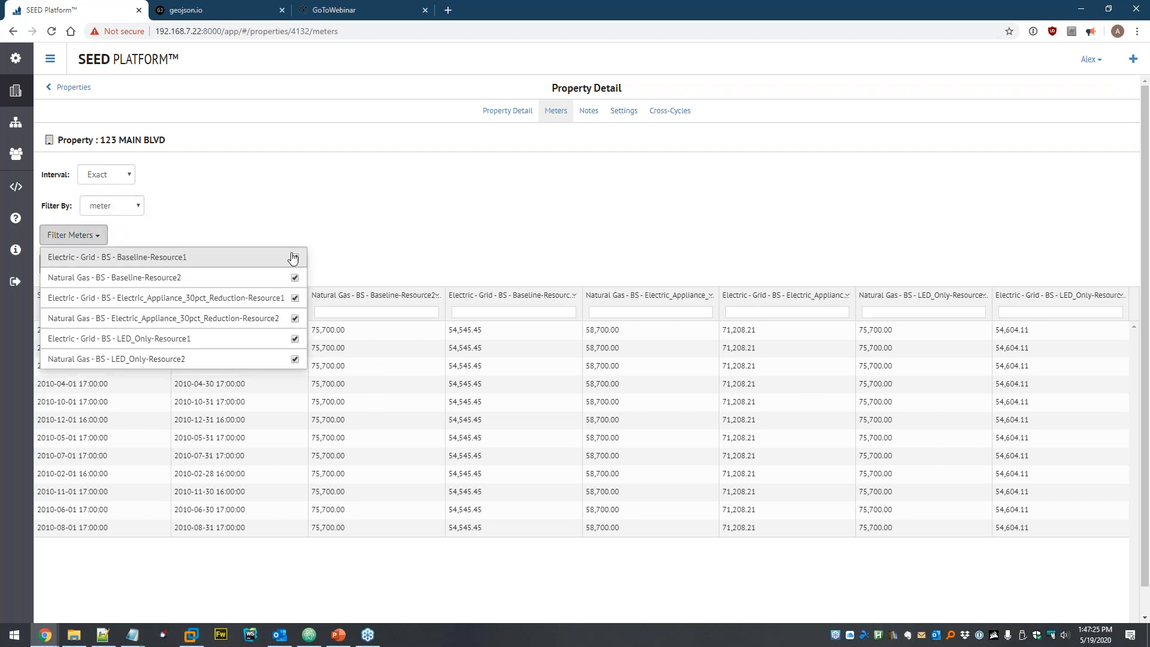
{"action": "left_click", "coordinate": [450, 216]}
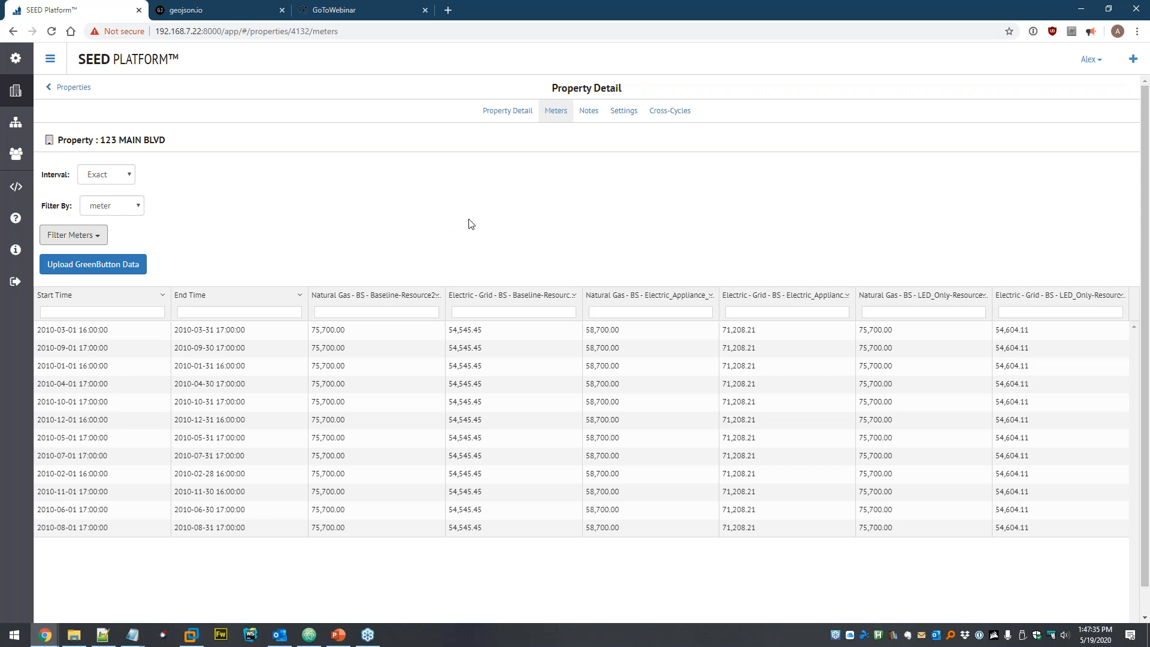
- In File Explorer, go up from Building Footprints to the seed folder and select Linking
{"action": "left_click", "coordinate": [74, 634]}
{"action": "left_click", "coordinate": [449, 233]}
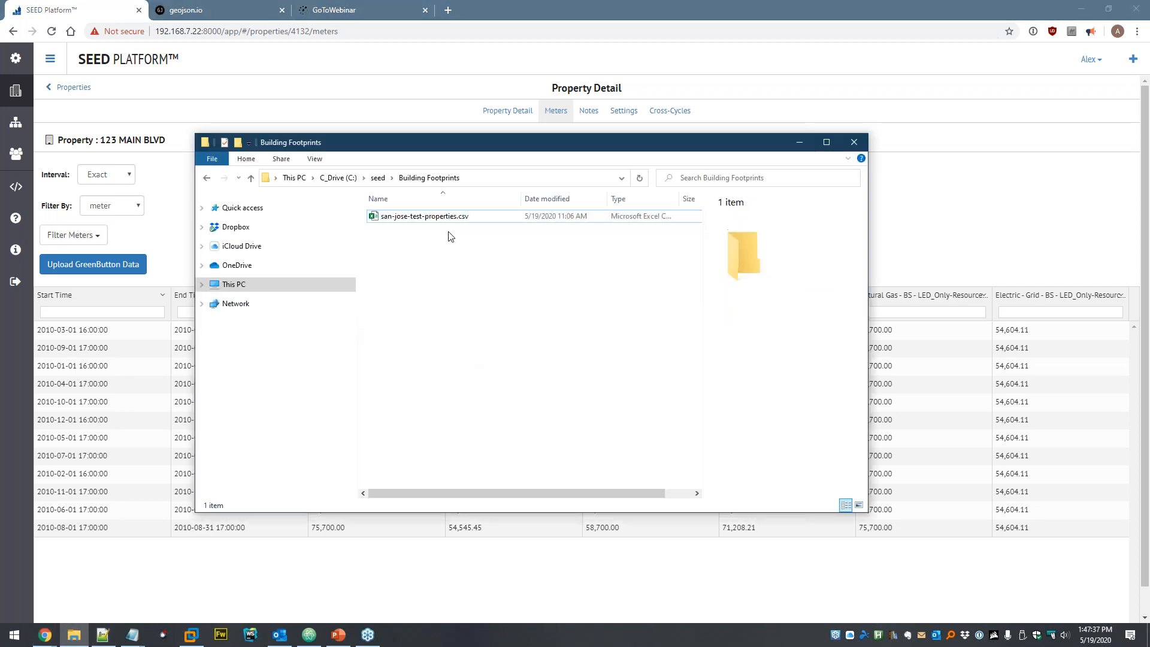
{"action": "left_click", "coordinate": [377, 178]}
{"action": "left_click", "coordinate": [514, 428]}
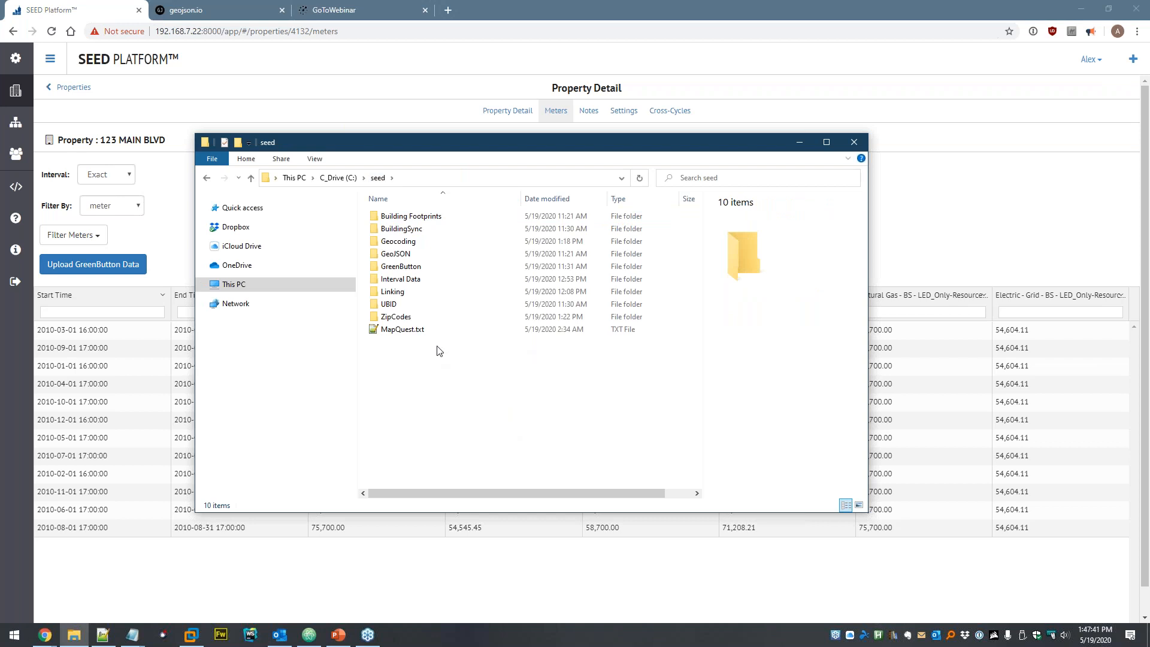
{"action": "left_click", "coordinate": [405, 293]}
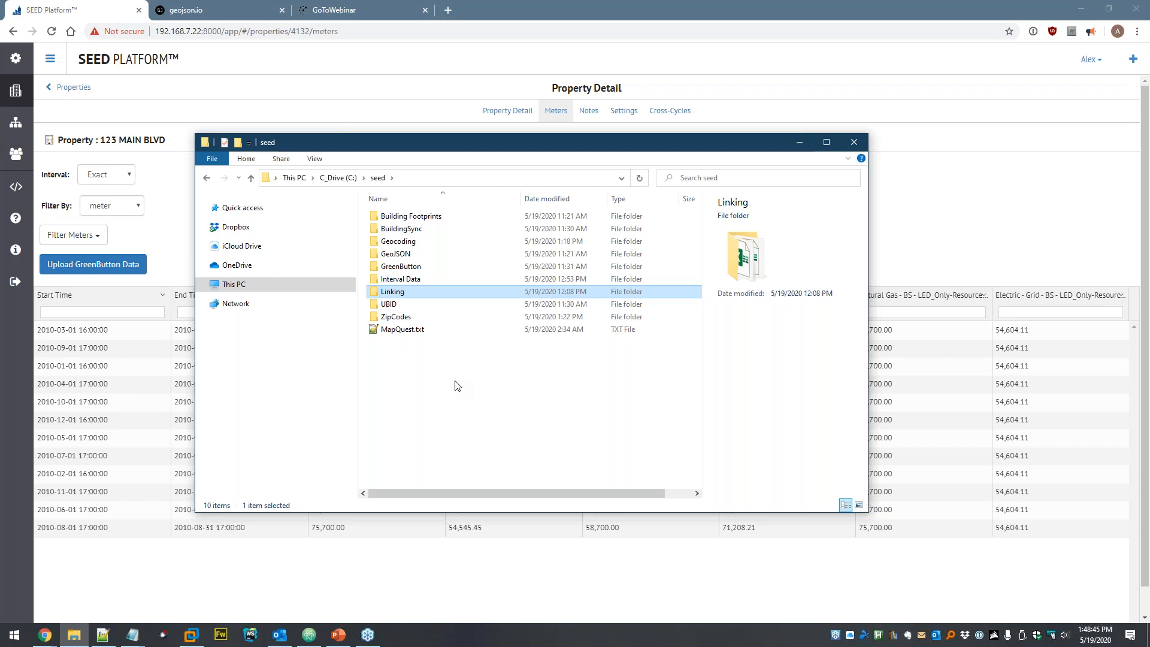
- Open the Linking folder, then delete ex_1.xml from the Dataset's files in SEED
{"action": "double_click", "coordinate": [432, 291]}
{"action": "left_click", "coordinate": [164, 198]}
{"action": "left_click", "coordinate": [17, 123]}
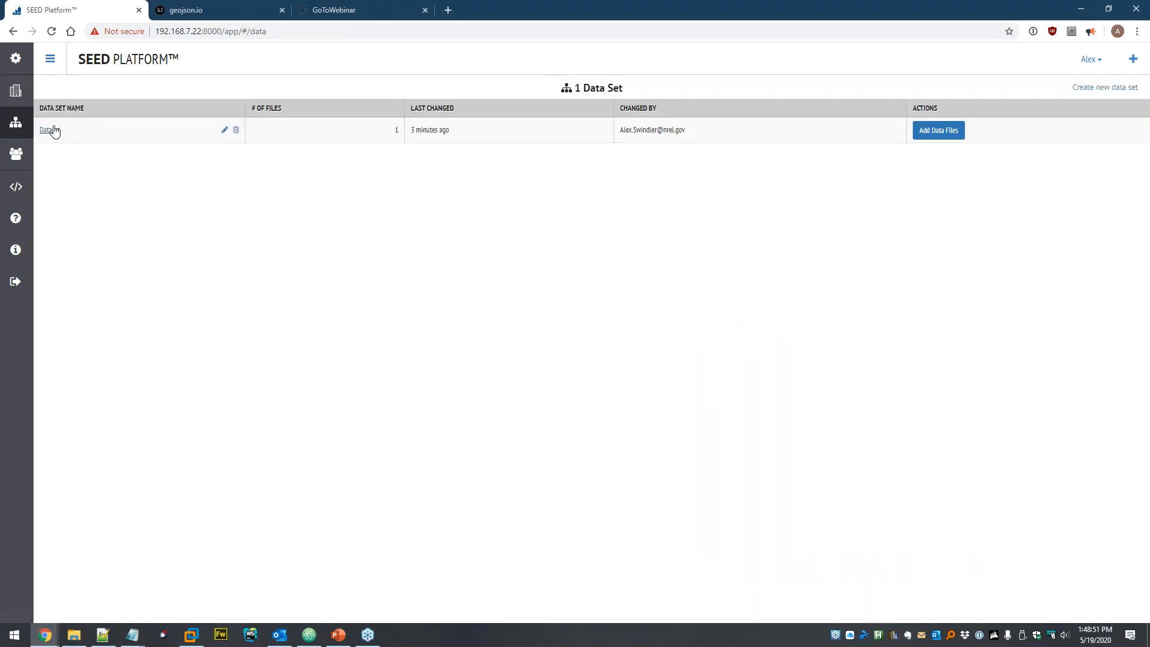
{"action": "left_click", "coordinate": [51, 128]}
{"action": "left_click", "coordinate": [215, 130]}
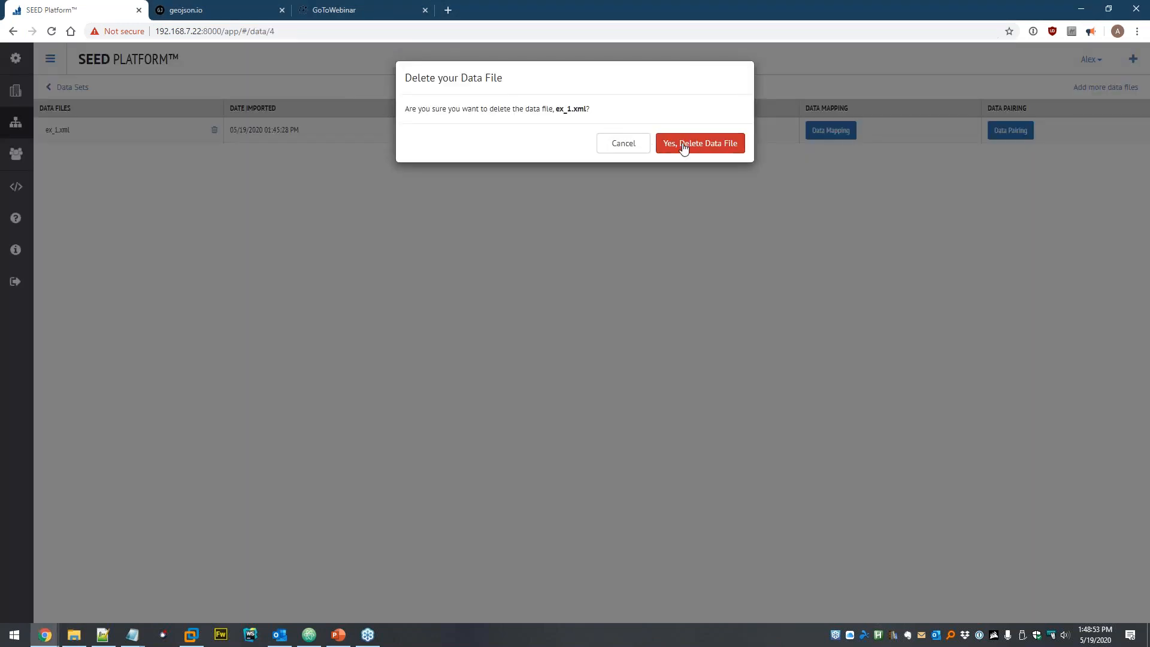
{"action": "left_click", "coordinate": [699, 144]}
- Delete the 123 MAIN BLVD property from the 2019 Calendar Year properties list
{"action": "left_click", "coordinate": [17, 92]}
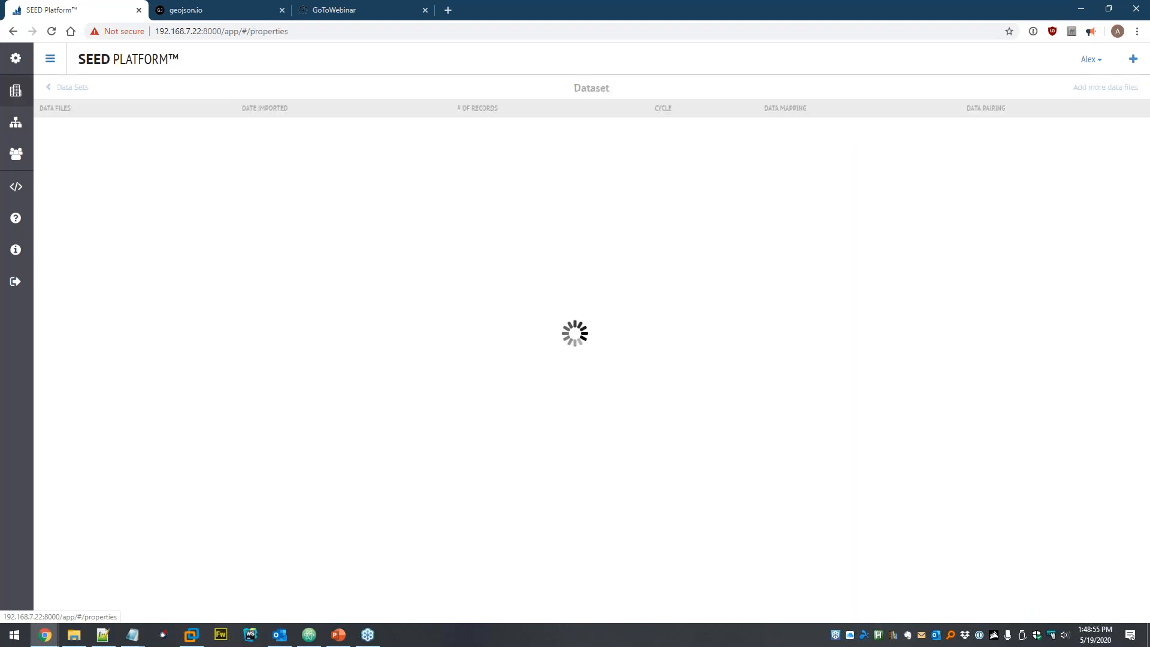
{"action": "left_click", "coordinate": [111, 171]}
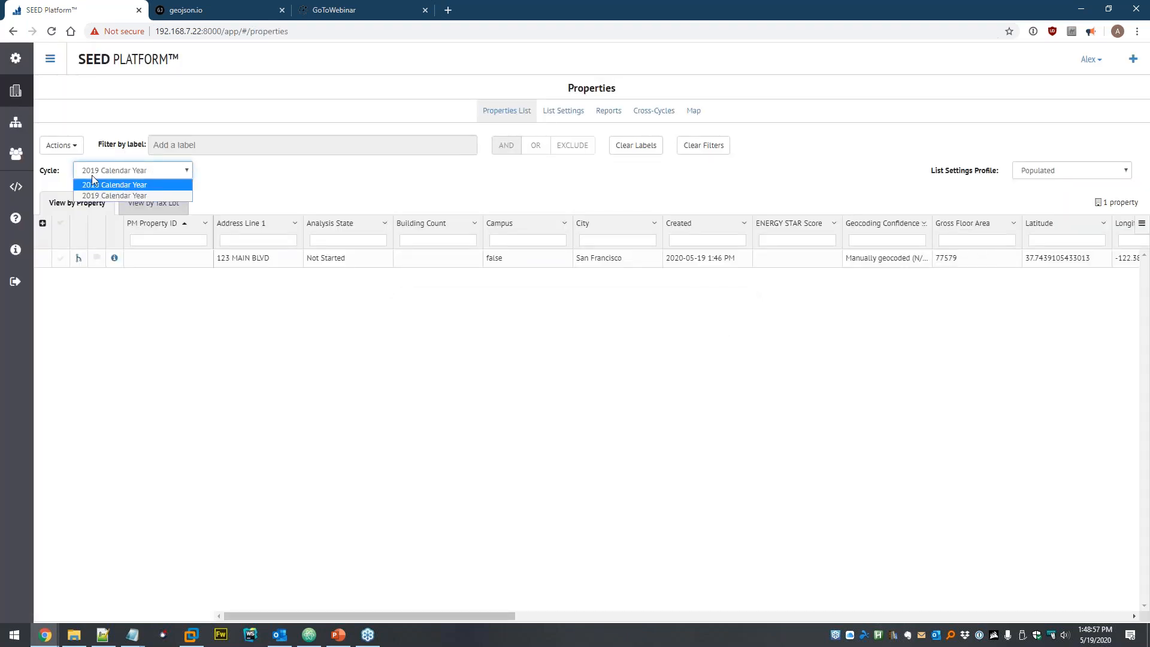
{"action": "left_click", "coordinate": [125, 195]}
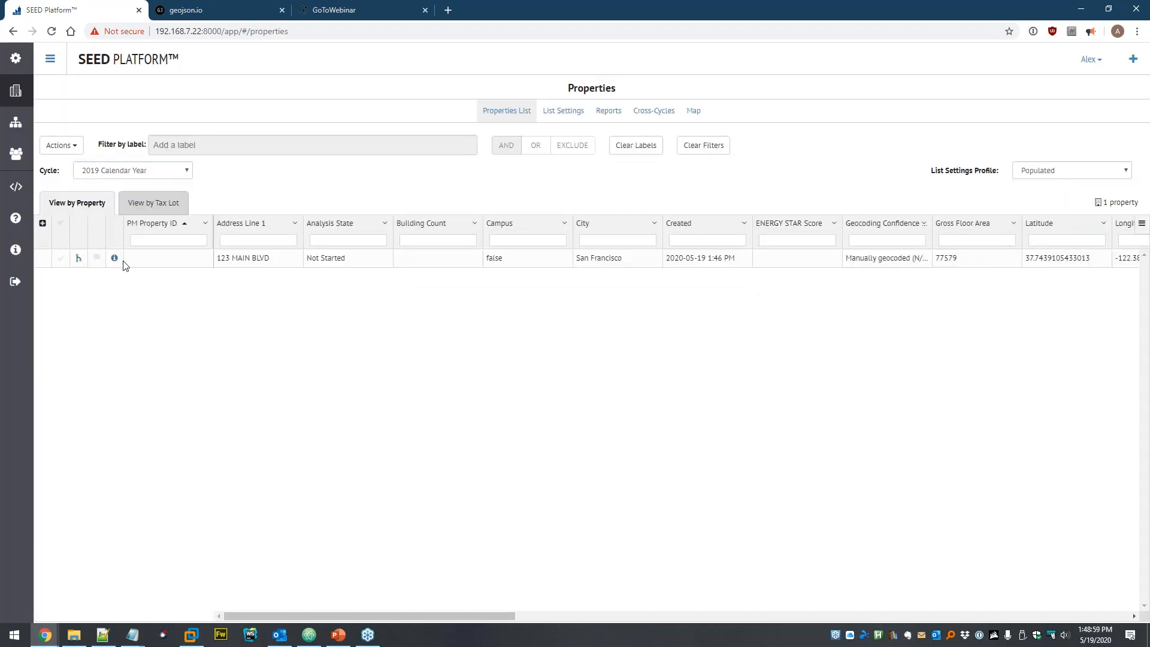
{"action": "left_click", "coordinate": [60, 258]}
{"action": "left_click", "coordinate": [67, 147]}
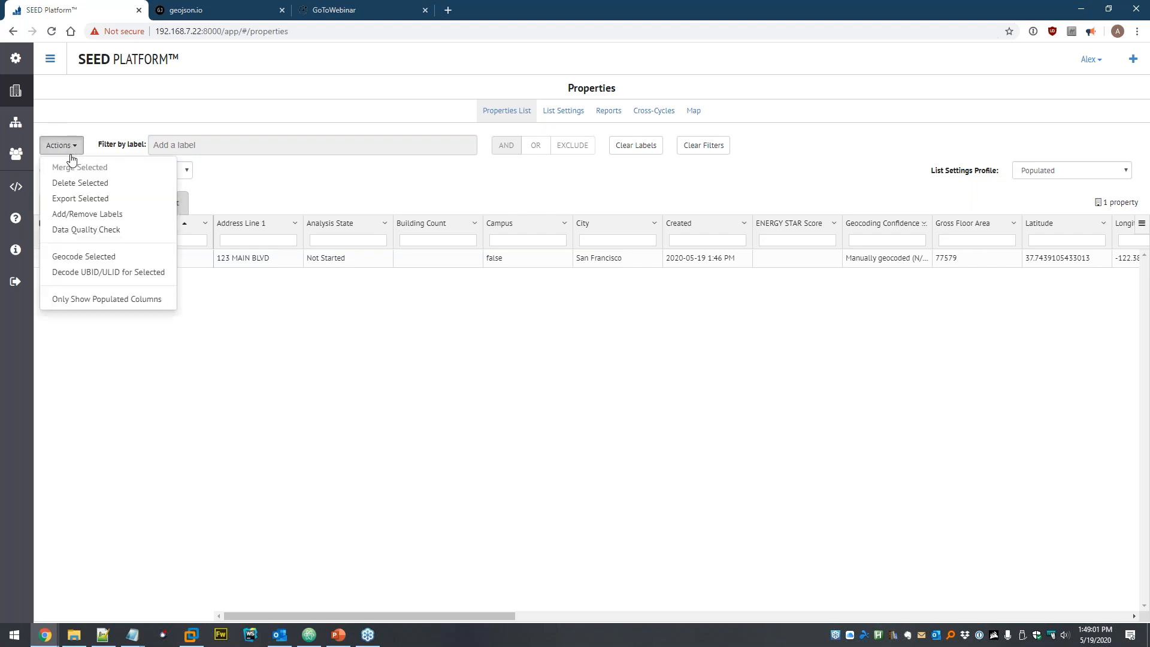
{"action": "left_click", "coordinate": [70, 184]}
{"action": "left_click", "coordinate": [674, 135]}
{"action": "left_click", "coordinate": [703, 142]}
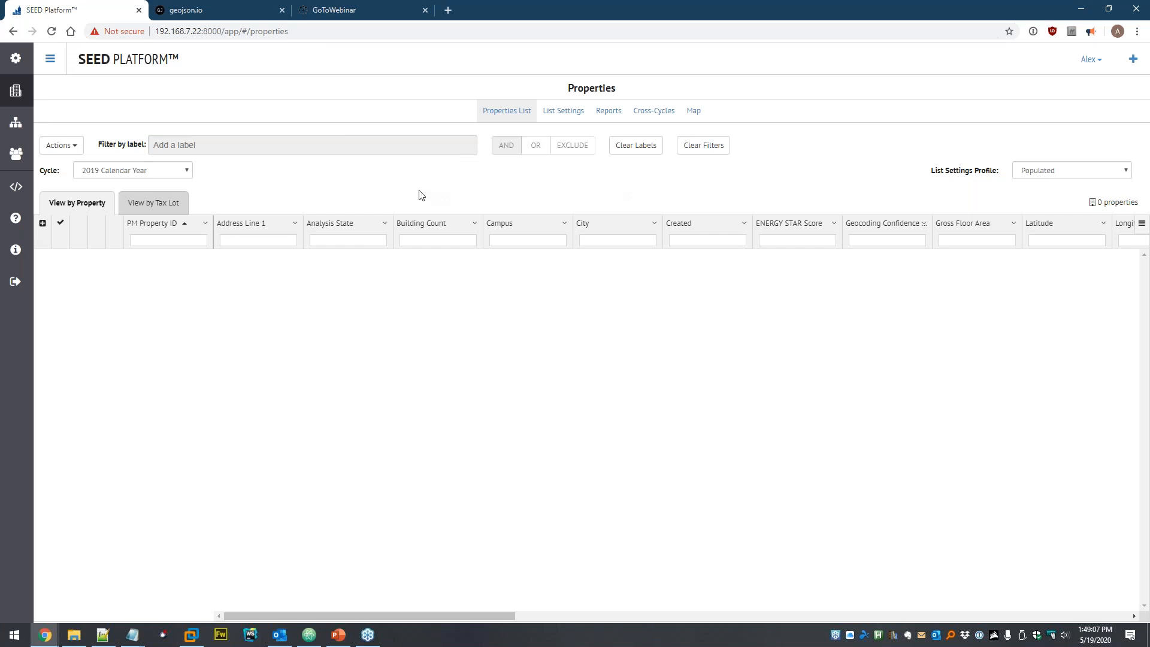
- In a new tab, navigate to the organization's Column Settings page
{"action": "middle_click", "coordinate": [15, 123]}
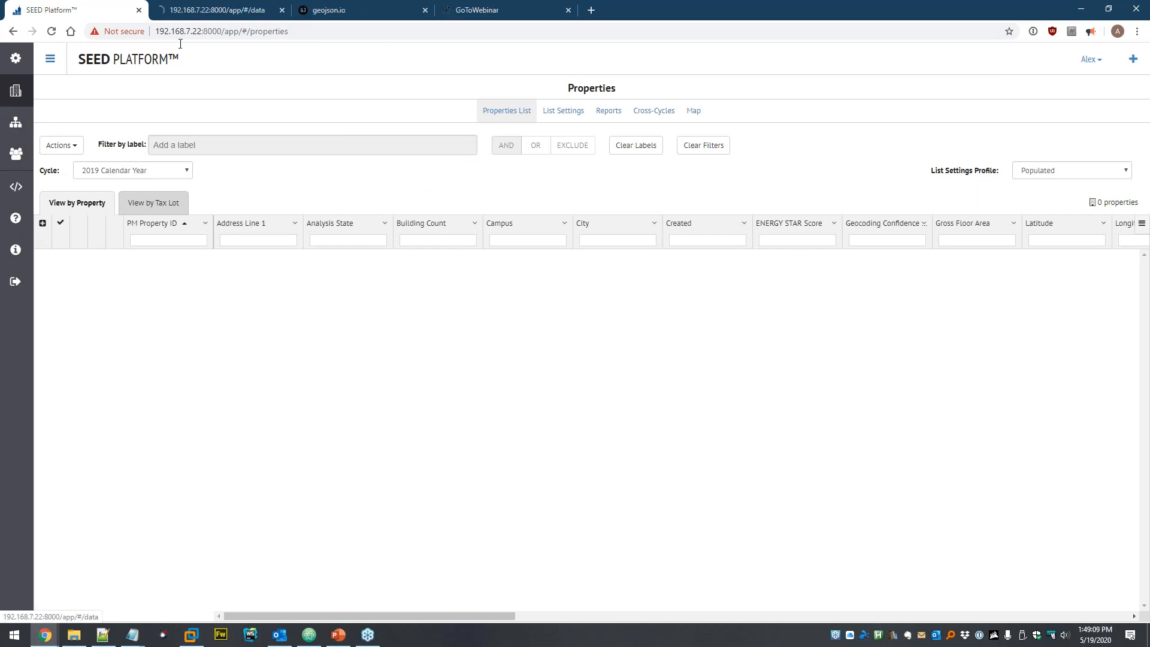
{"action": "left_click", "coordinate": [218, 10]}
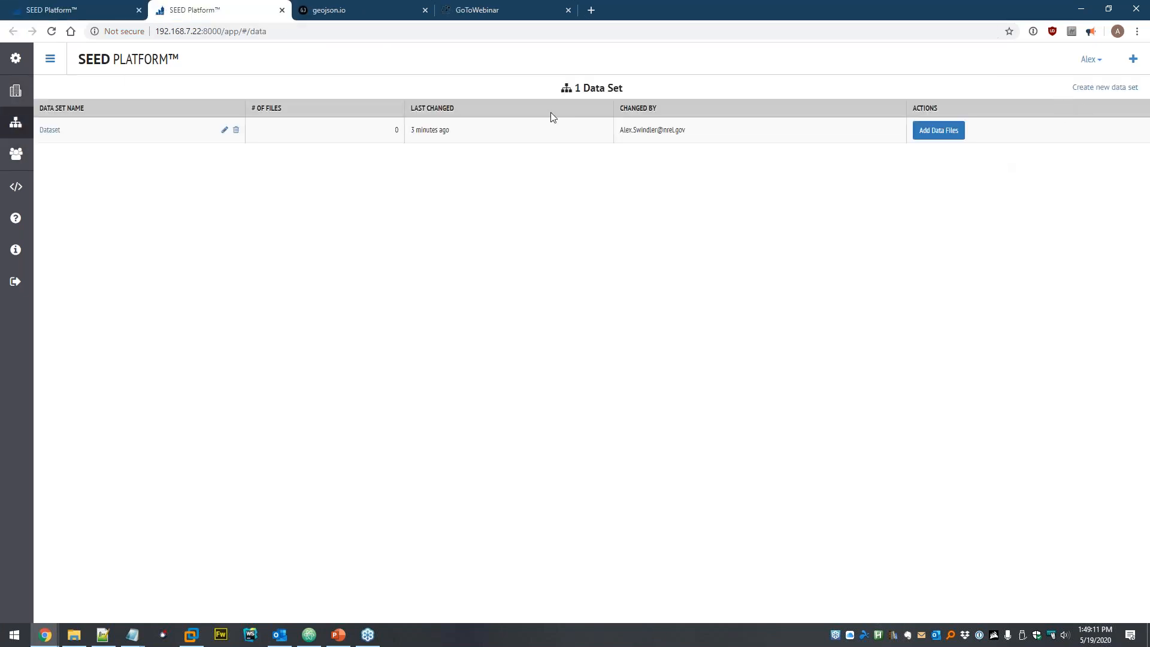
{"action": "left_click", "coordinate": [15, 154]}
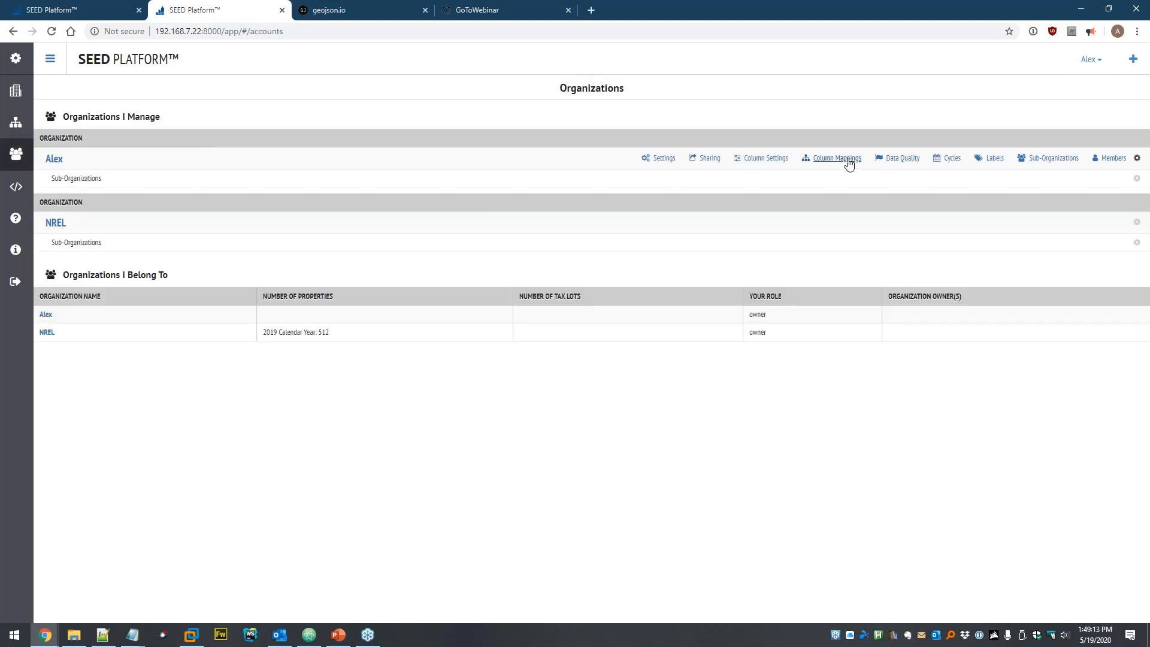
{"action": "left_click", "coordinate": [840, 160]}
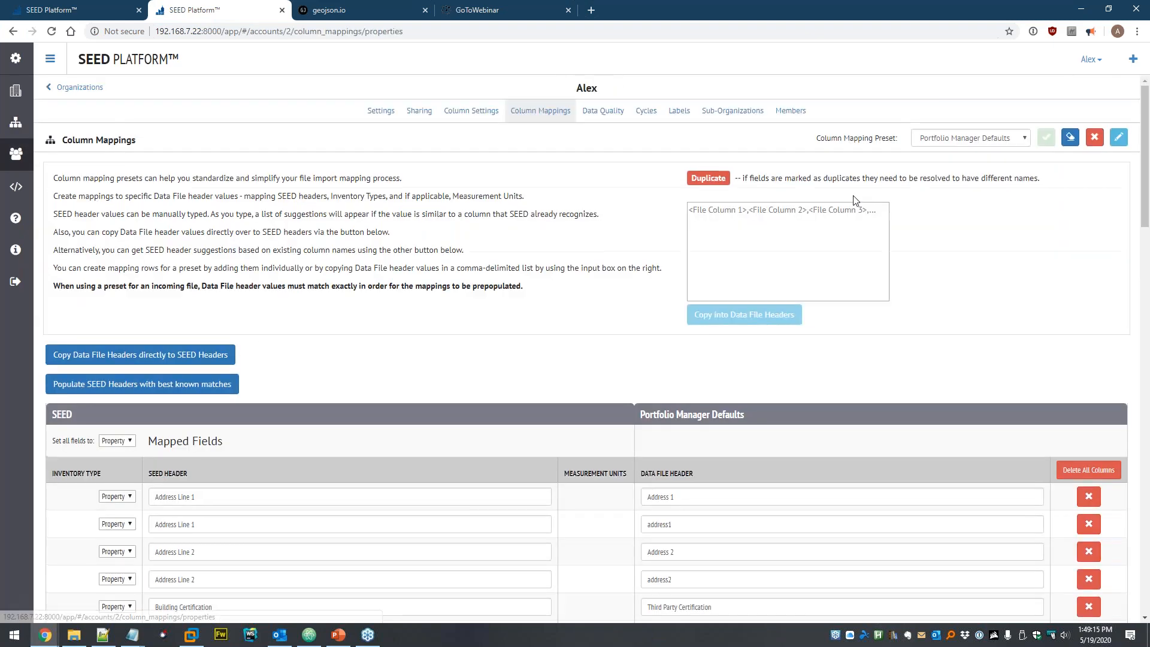
{"action": "left_click", "coordinate": [486, 114]}
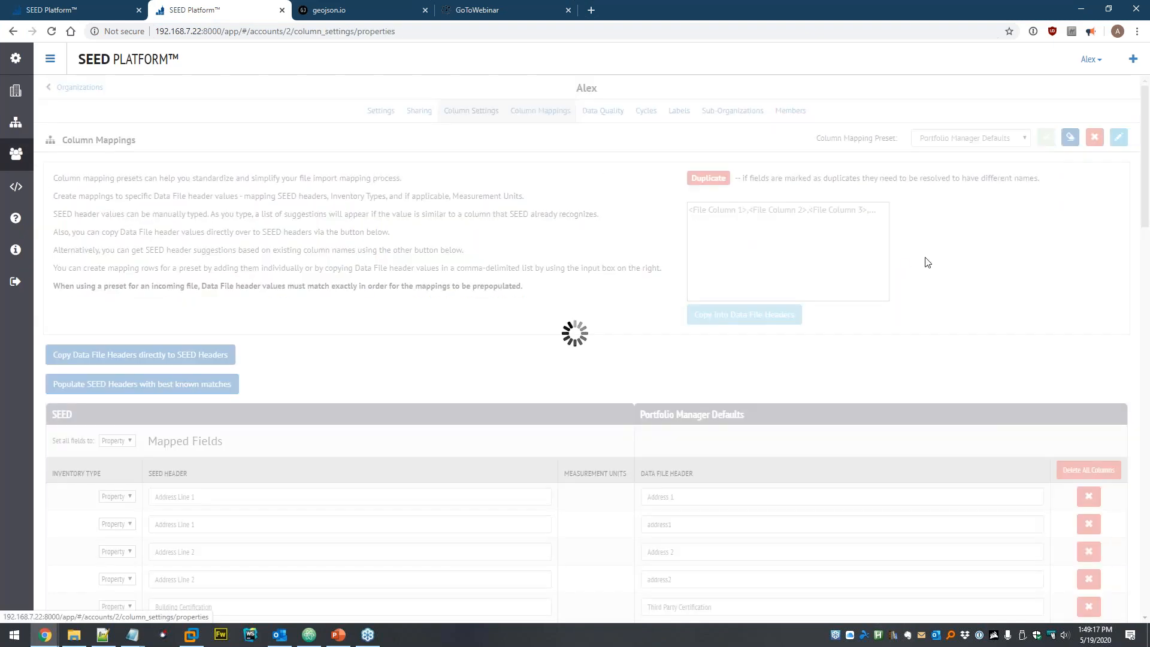
- Uncheck Match Criteria for Custom ID 1, UBID and PM Property ID, then save, acknowledge and confirm
{"action": "scroll", "coordinate": [949, 176], "scroll_direction": "down", "scroll_amount": 4}
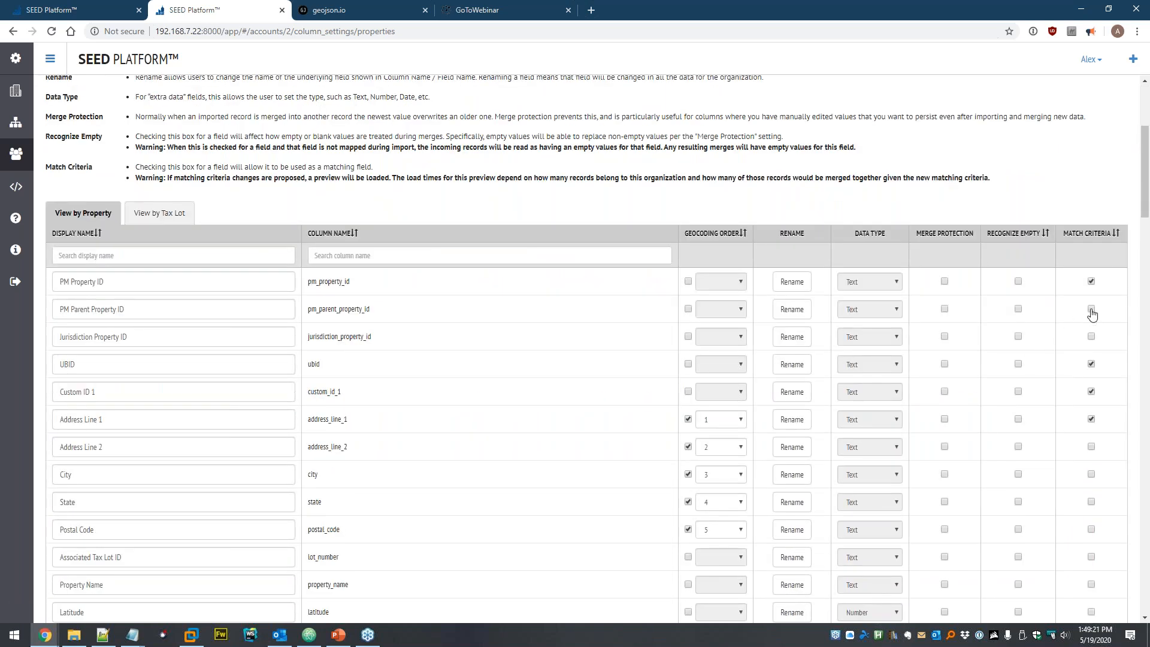
{"action": "left_click", "coordinate": [1091, 282]}
{"action": "left_click", "coordinate": [1091, 282]}
{"action": "left_click", "coordinate": [1090, 391]}
{"action": "left_click", "coordinate": [1090, 364]}
{"action": "left_click", "coordinate": [1091, 281]}
{"action": "scroll", "coordinate": [796, 198], "scroll_direction": "up", "scroll_amount": 4}
{"action": "left_click", "coordinate": [1094, 139]}
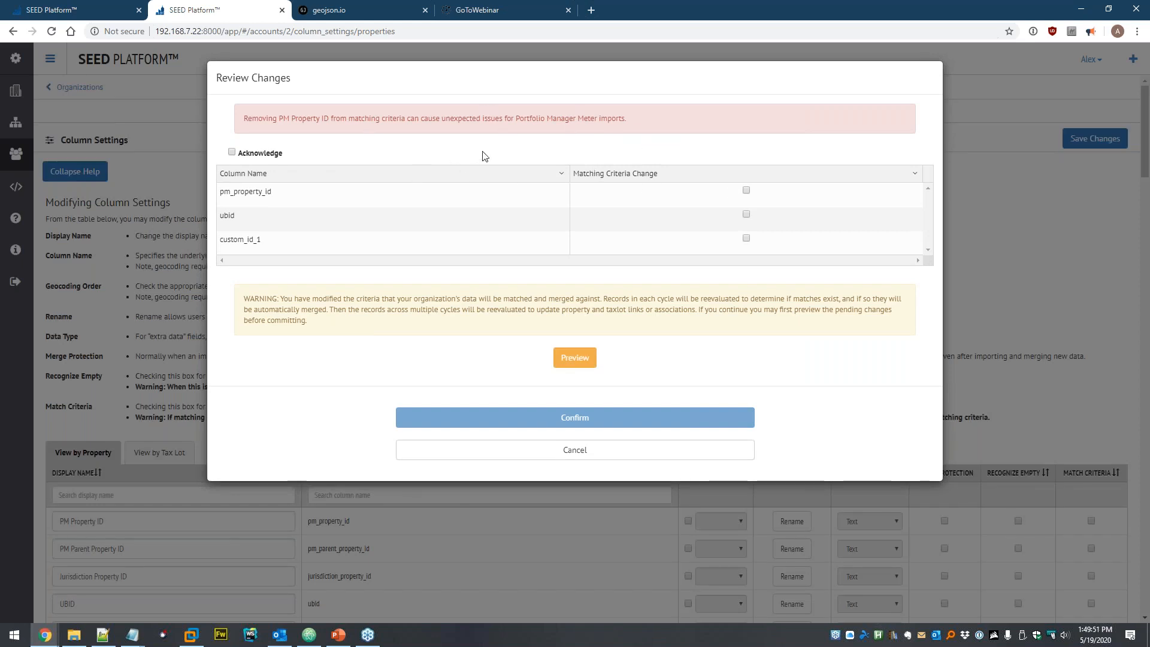
{"action": "left_click", "coordinate": [264, 154]}
{"action": "left_click", "coordinate": [585, 424]}
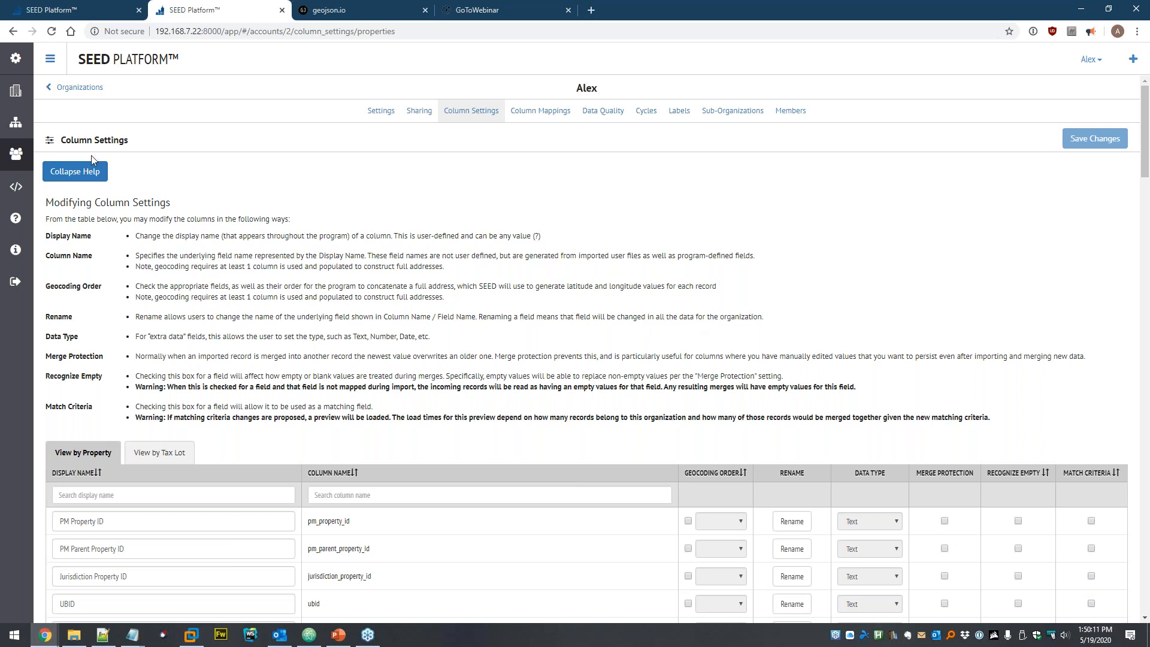
- Start adding a spreadsheet to the Dataset with Time Period 2018 Calendar Year
{"action": "left_click", "coordinate": [17, 132]}
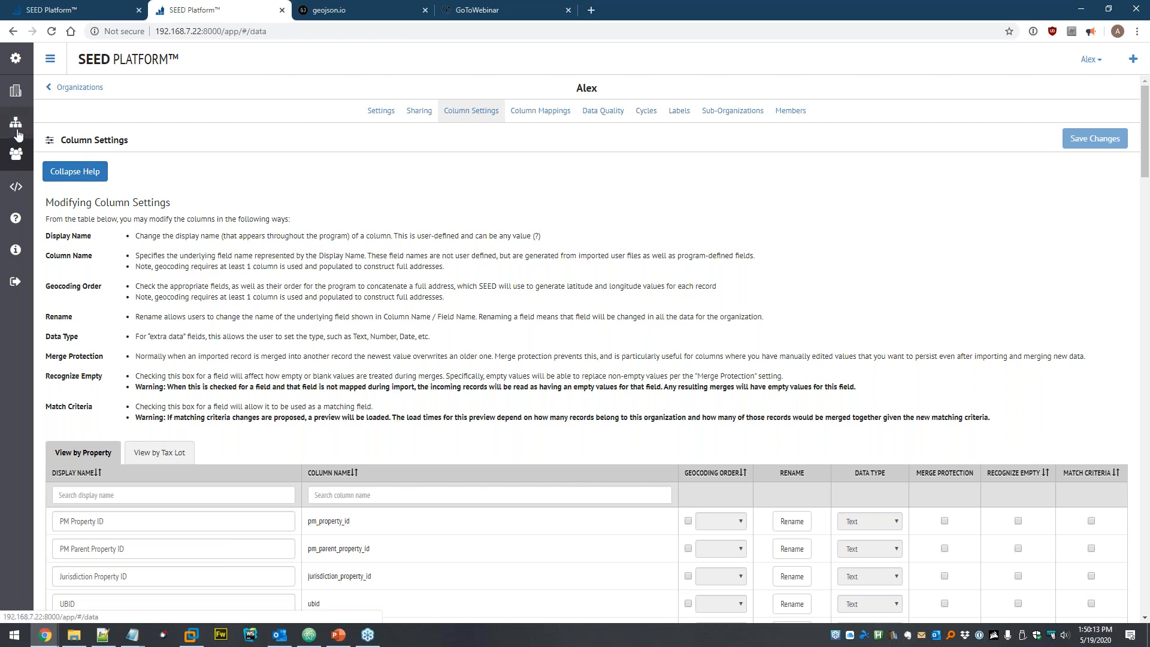
{"action": "left_click", "coordinate": [55, 131]}
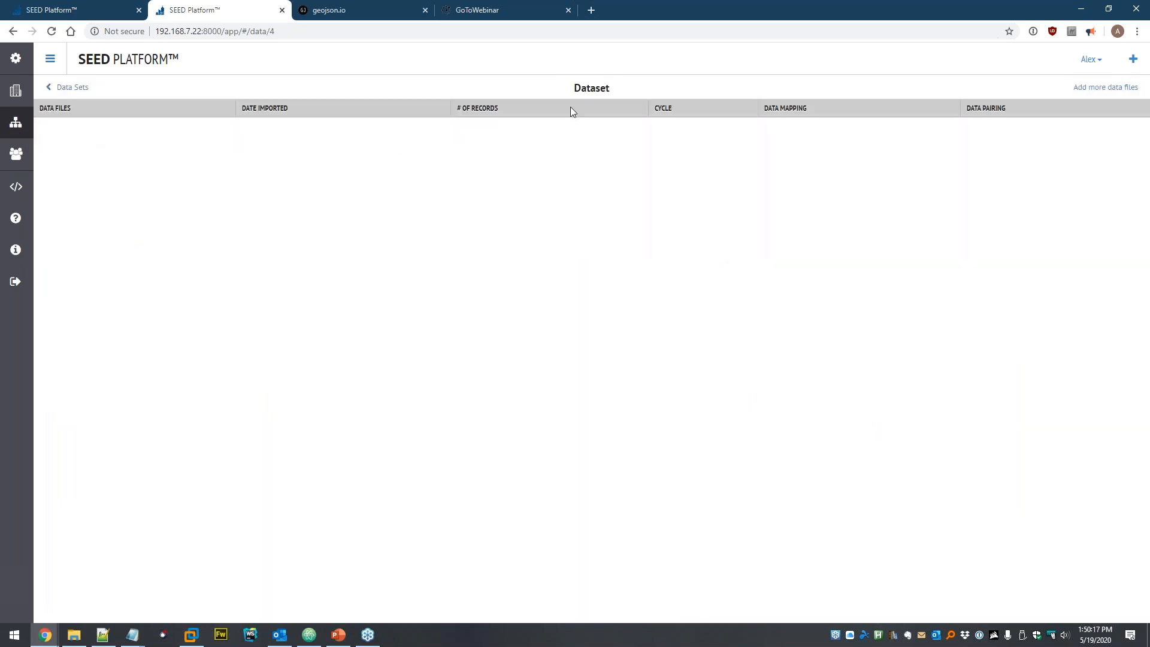
{"action": "left_click", "coordinate": [1106, 88]}
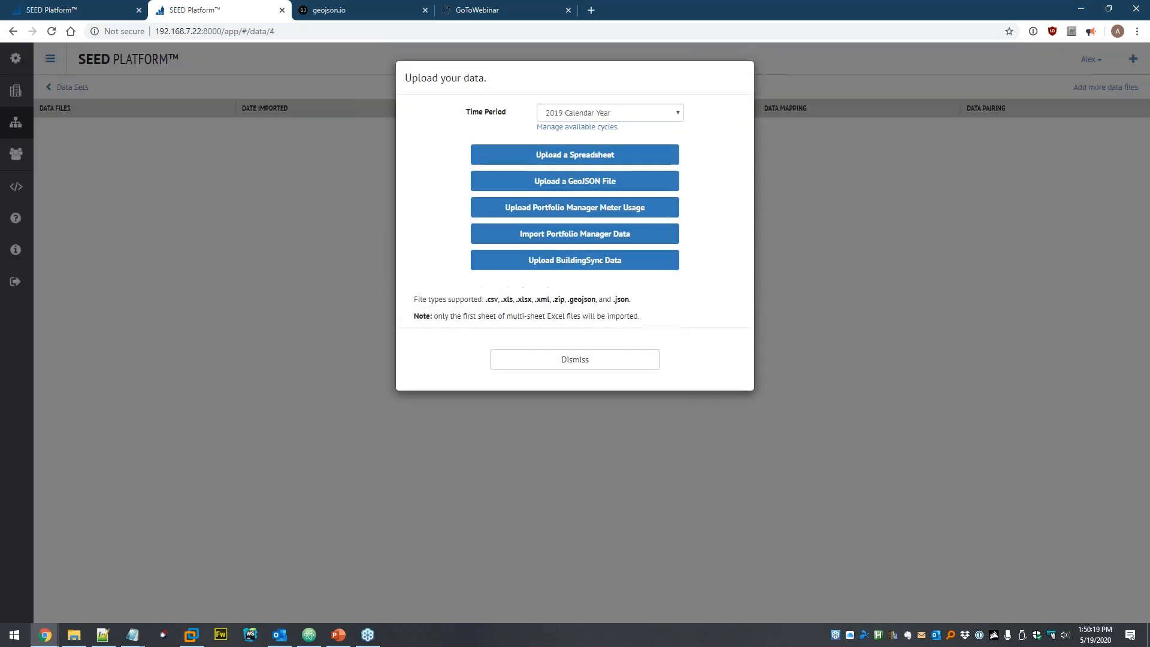
{"action": "left_click", "coordinate": [594, 113]}
{"action": "left_click", "coordinate": [578, 128]}
{"action": "left_click", "coordinate": [564, 157]}
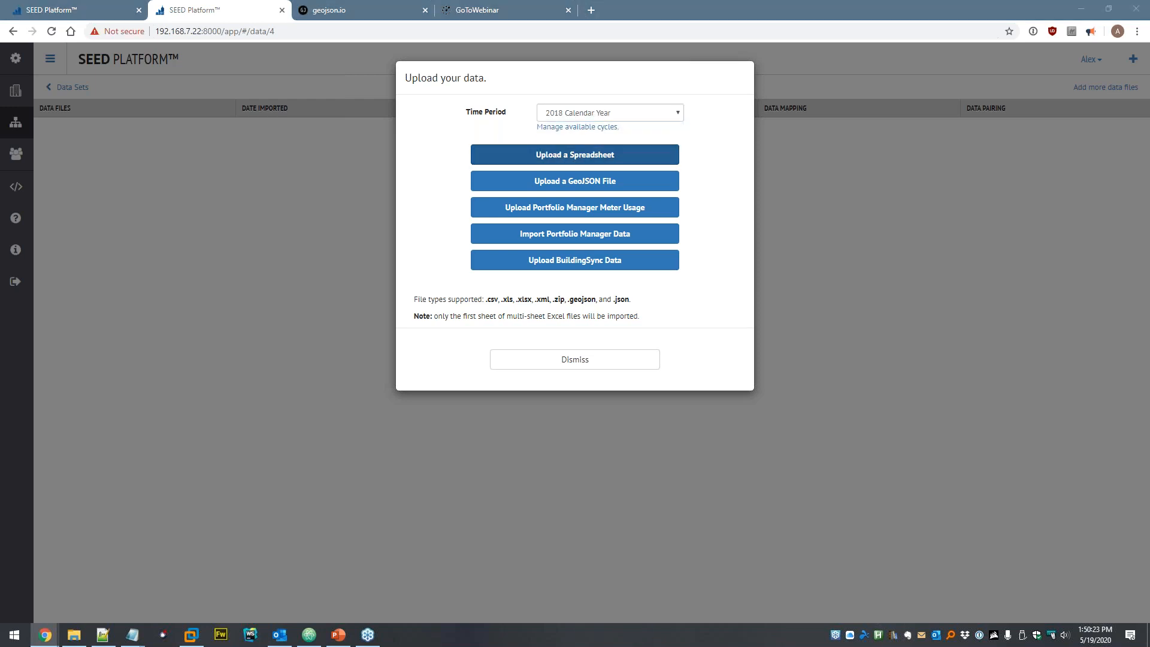
- Browse to seed > Linking and pick example-data-taxlots-2018.xlsx
{"action": "left_click", "coordinate": [187, 31]}
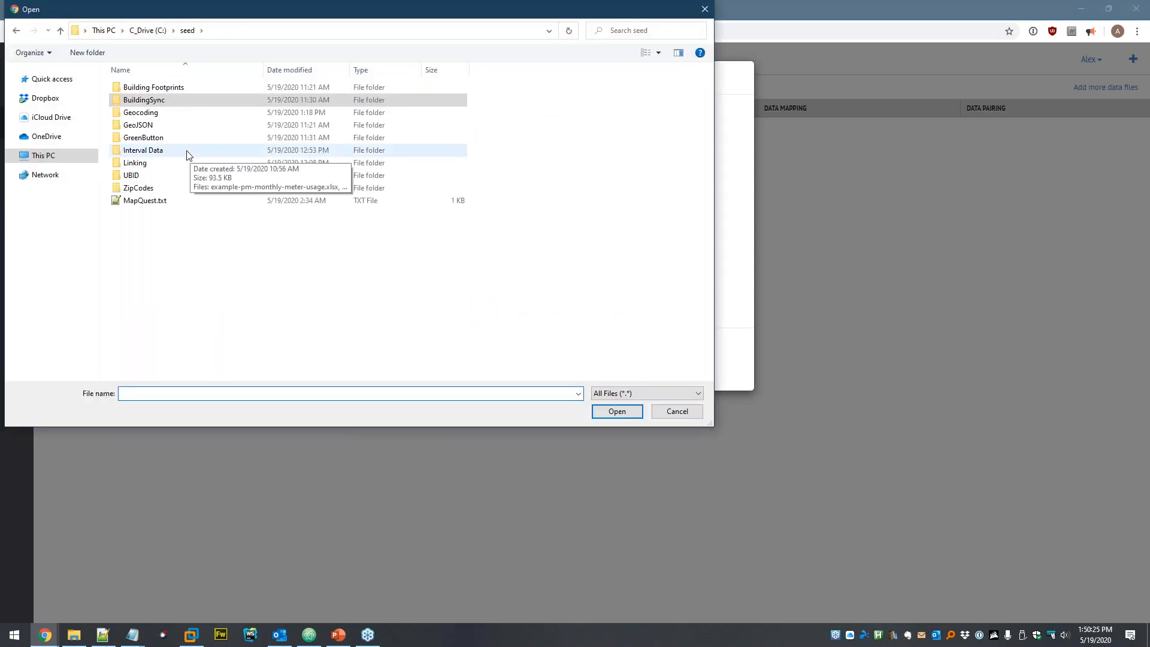
{"action": "double_click", "coordinate": [144, 163]}
{"action": "left_click", "coordinate": [202, 91]}
- Open example-data-taxlots-2018.xlsx in Excel and review its address and number_buildings columns
{"action": "right_click", "coordinate": [203, 91]}
{"action": "left_click", "coordinate": [226, 116]}
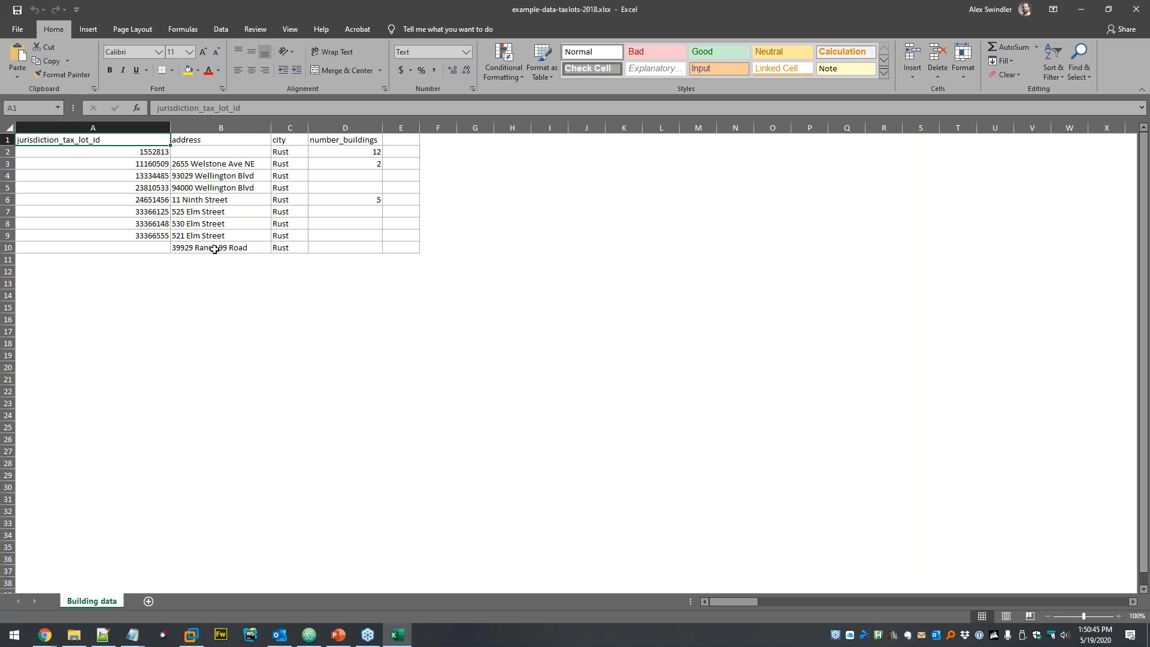
{"action": "left_click_drag", "start_coordinate": [203, 248], "coordinate": [214, 154]}
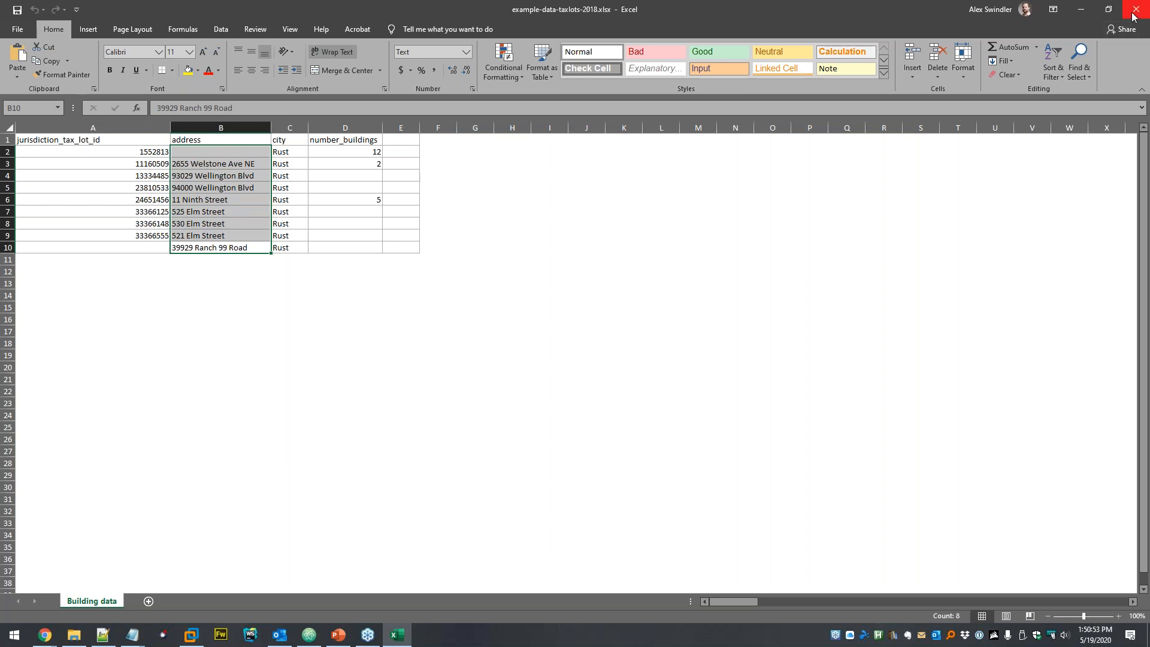
{"action": "left_click_drag", "start_coordinate": [375, 154], "coordinate": [364, 205]}
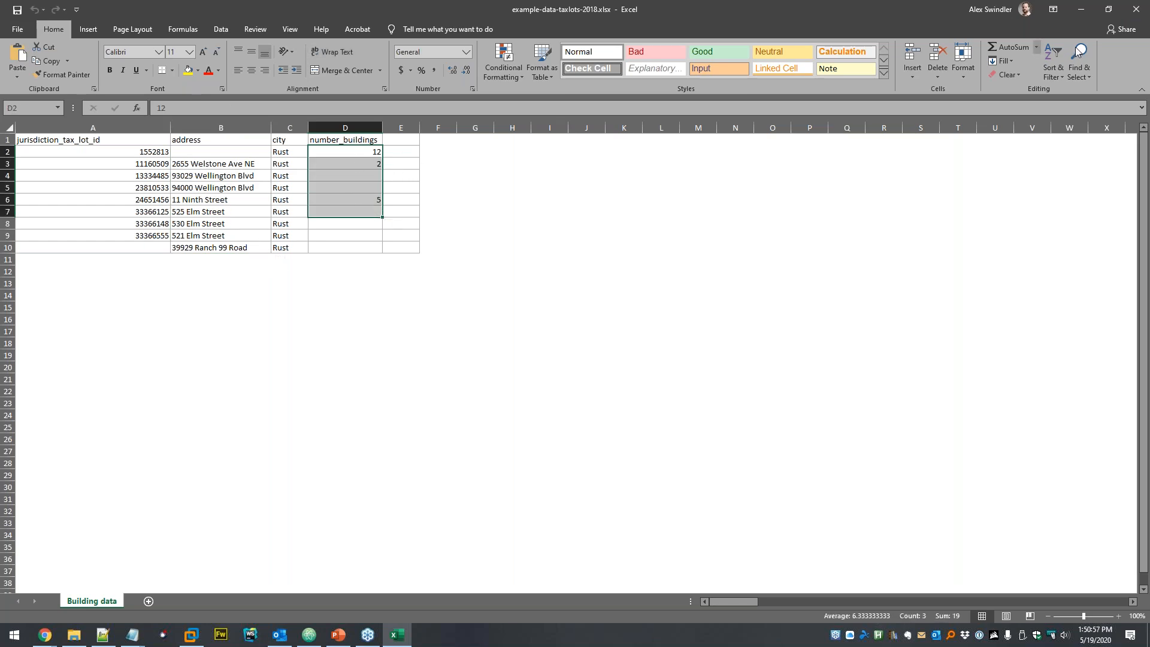
- Close Excel and keep 2018 Calendar Year as the upload time period
{"action": "left_click", "coordinate": [1135, 9]}
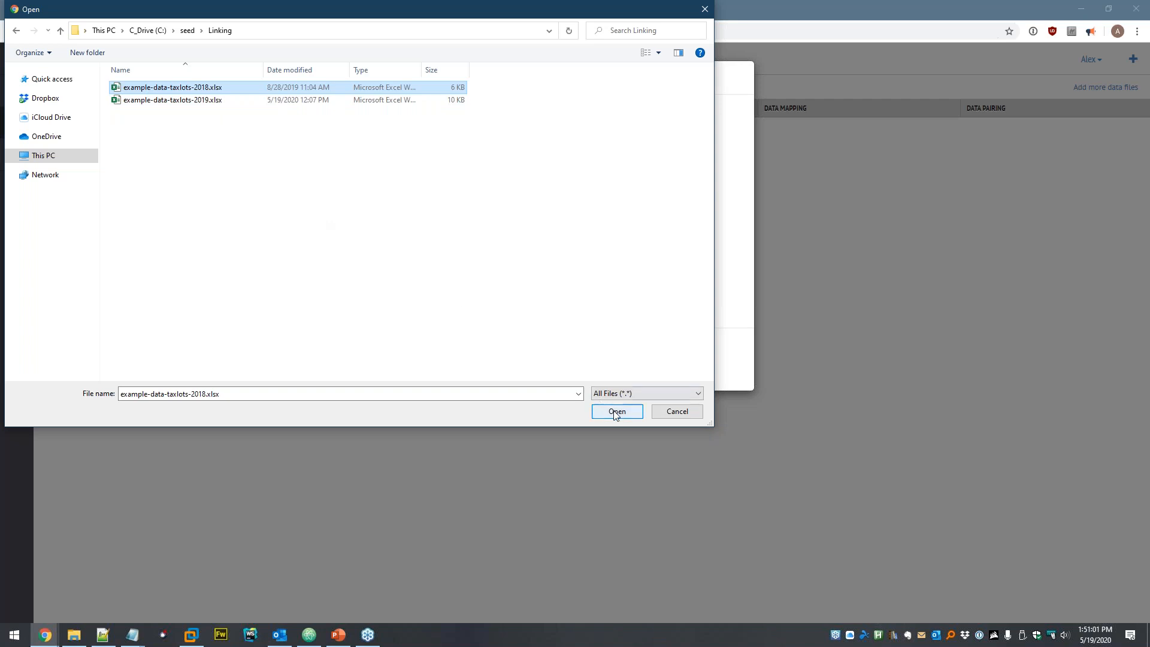
{"action": "left_click", "coordinate": [677, 411]}
{"action": "left_click", "coordinate": [566, 112]}
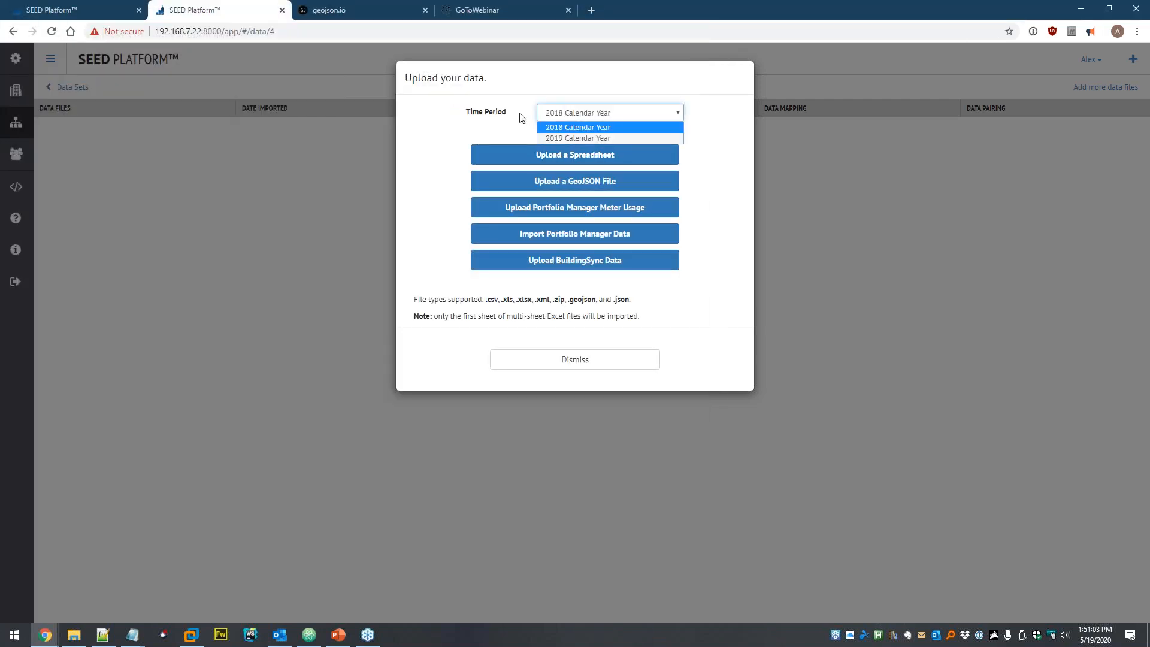
{"action": "left_click", "coordinate": [519, 117]}
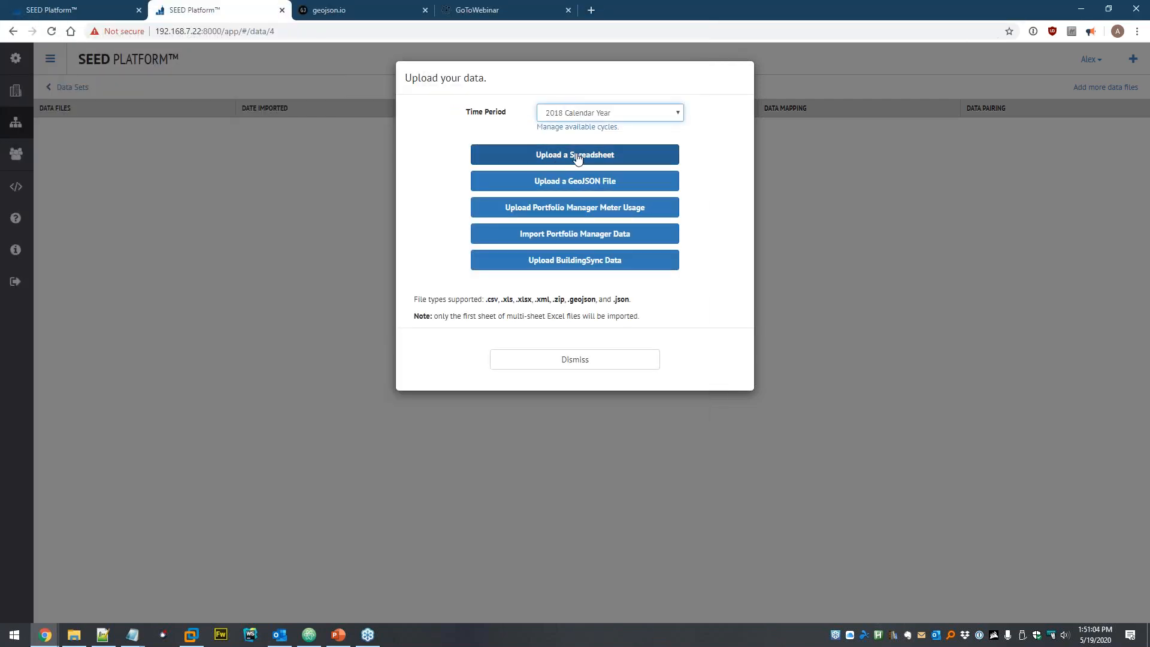
- Upload example-data-taxlots-2018.xlsx from the Linking folder and continue to data mapping
{"action": "left_click", "coordinate": [557, 157]}
{"action": "double_click", "coordinate": [148, 164]}
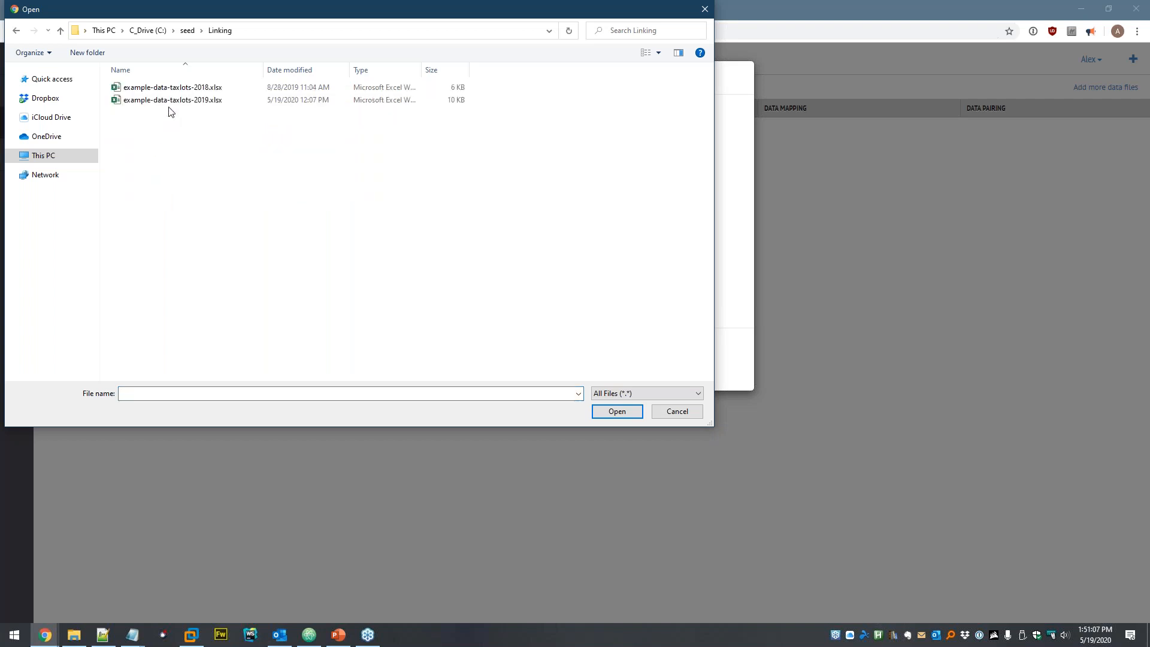
{"action": "double_click", "coordinate": [197, 88]}
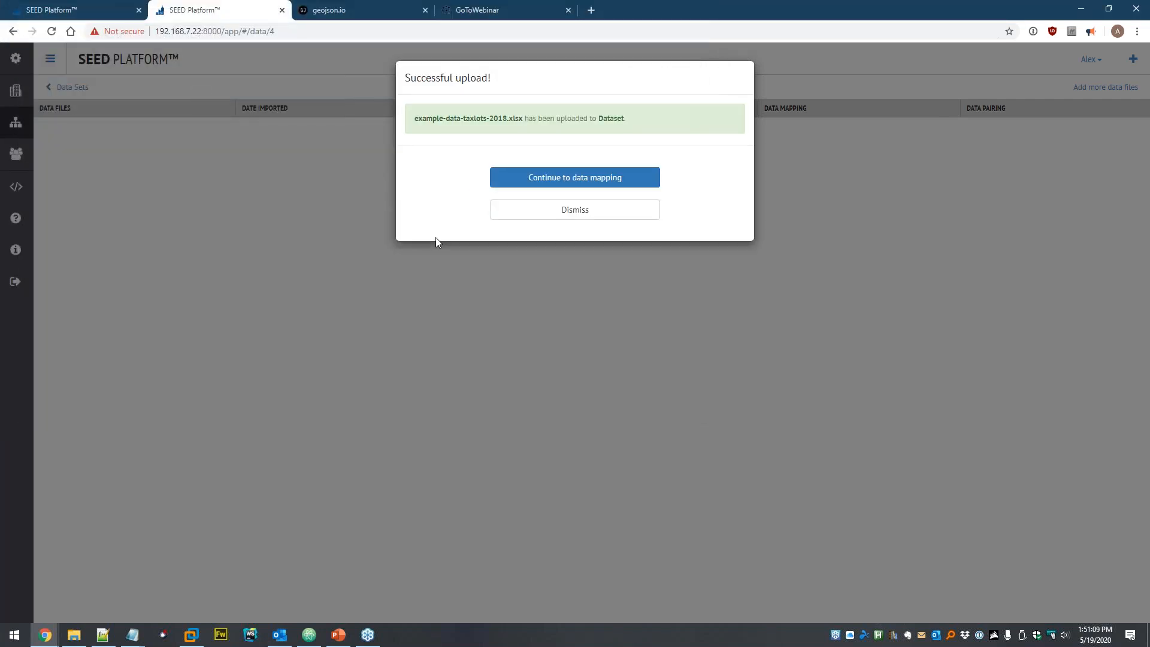
{"action": "left_click", "coordinate": [580, 177]}
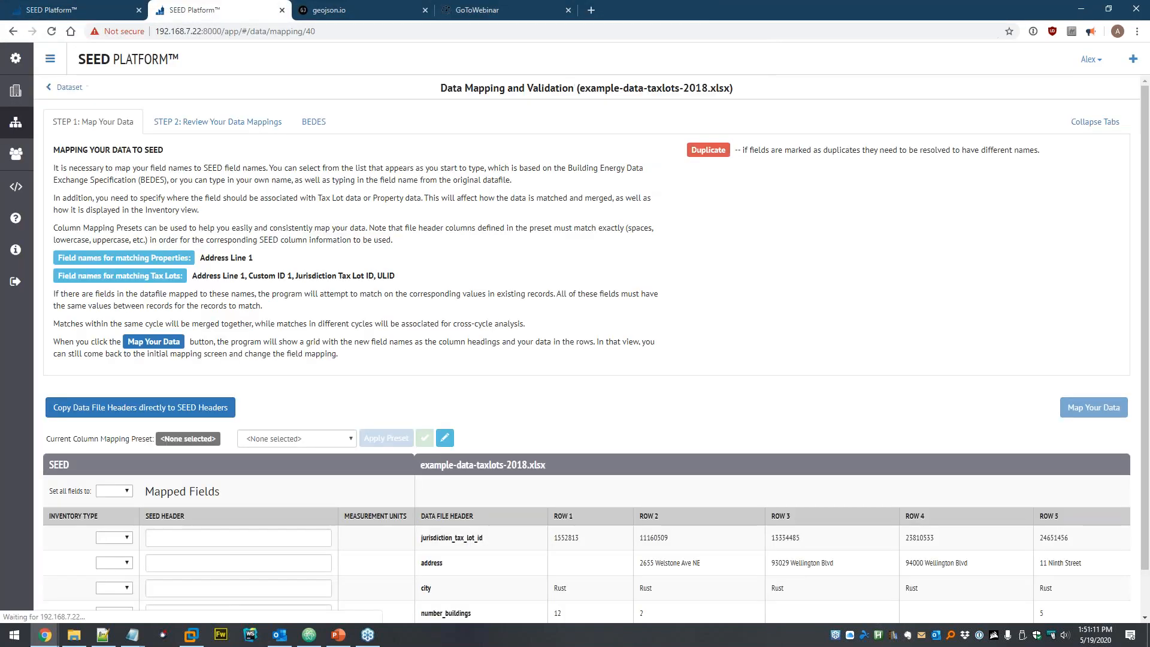
- Copy the file headers and map row 1 as Tax Lot field Jurisdiction Tax Lot ID
{"action": "scroll", "coordinate": [273, 411], "scroll_direction": "down", "scroll_amount": 2}
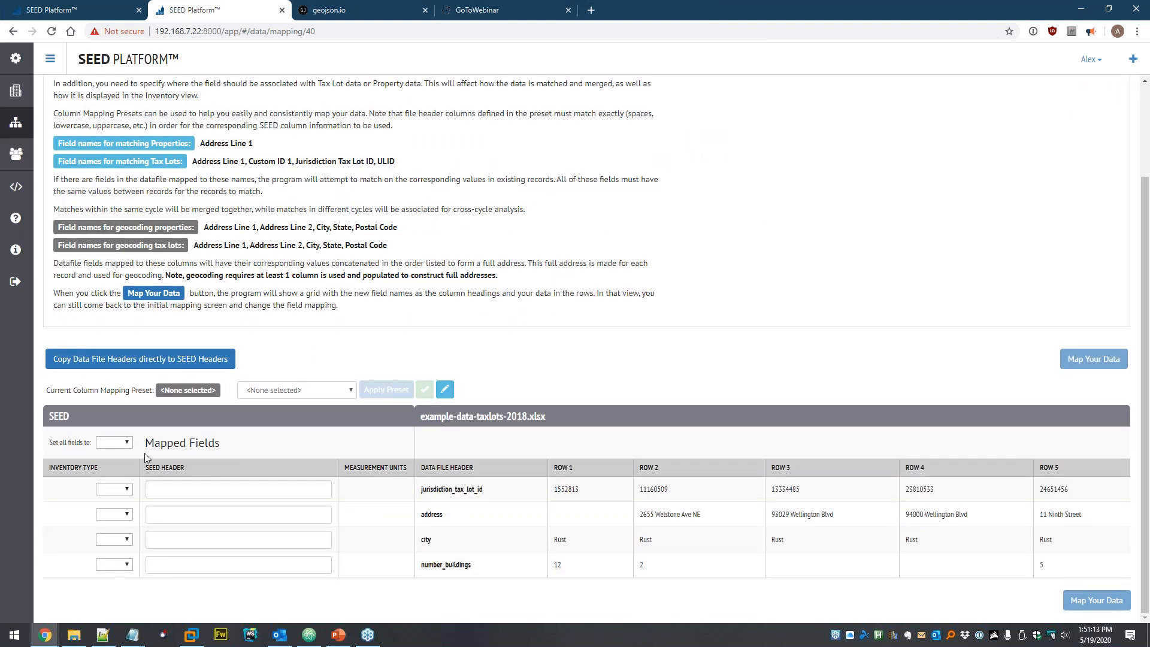
{"action": "left_click", "coordinate": [120, 358]}
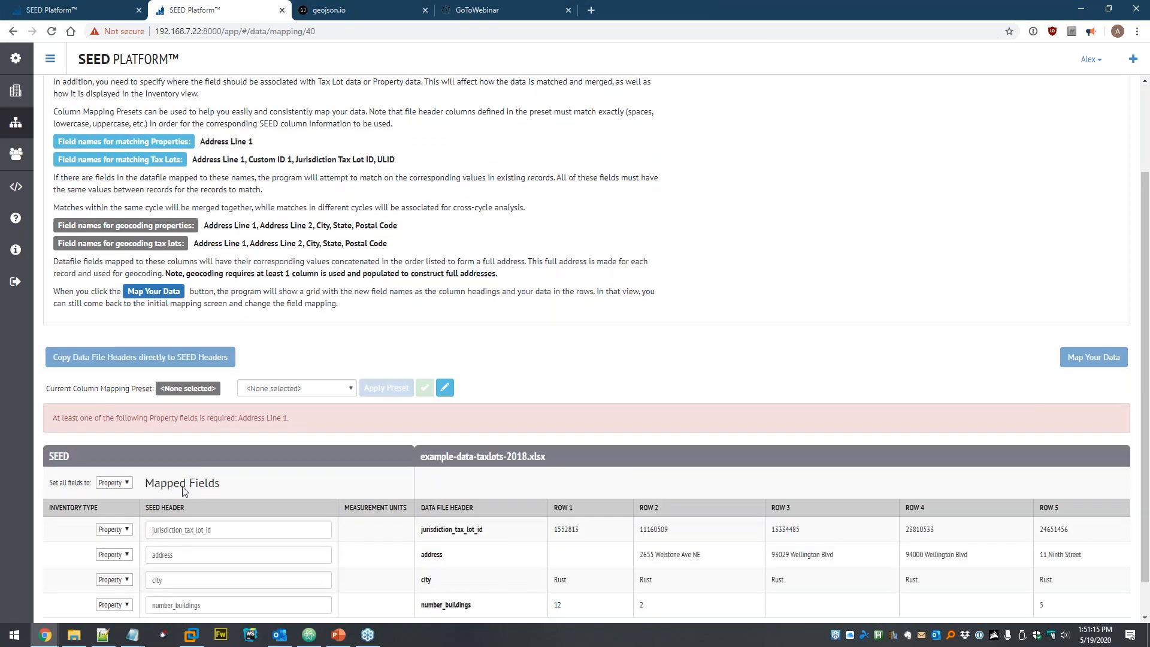
{"action": "scroll", "coordinate": [122, 467], "scroll_direction": "down", "scroll_amount": 1}
{"action": "left_click", "coordinate": [124, 489]}
{"action": "left_click", "coordinate": [110, 512]}
{"action": "double_click", "coordinate": [164, 531]}
{"action": "scroll", "coordinate": [260, 451], "scroll_direction": "down", "scroll_amount": 1}
{"action": "type", "text": "juris"}
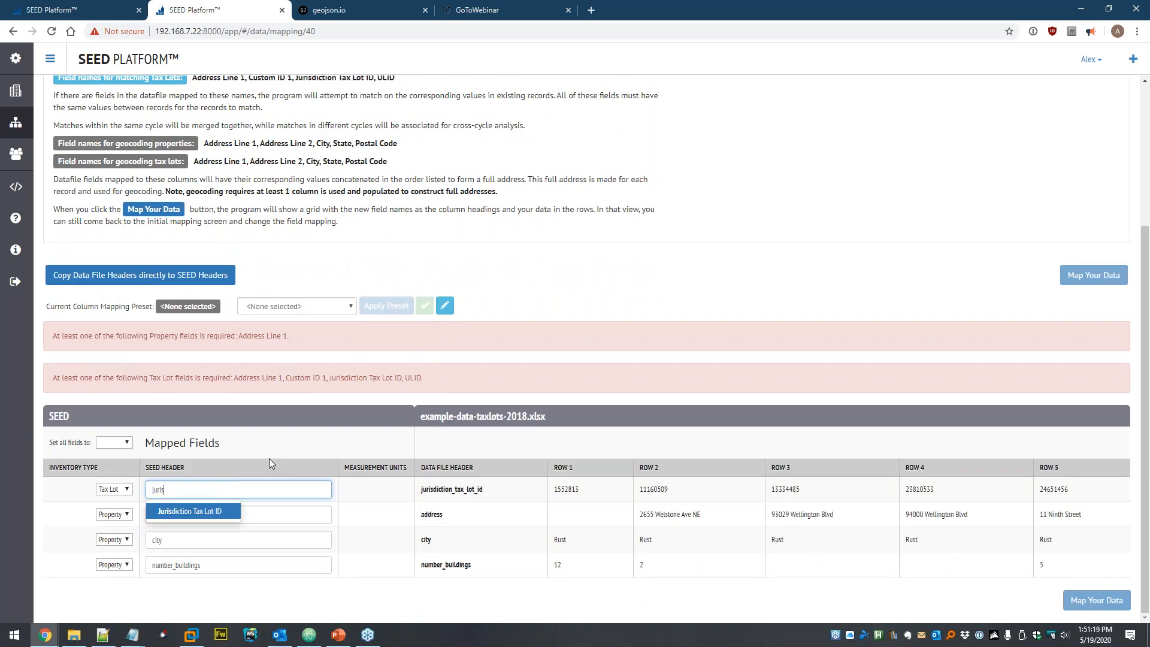
{"action": "key", "text": "Return"}
- Map the address and city headers to Address Line 1 and City
{"action": "double_click", "coordinate": [146, 514]}
{"action": "type", "text": "add"}
{"action": "key", "text": "Return"}
{"action": "key", "text": "Tab"}
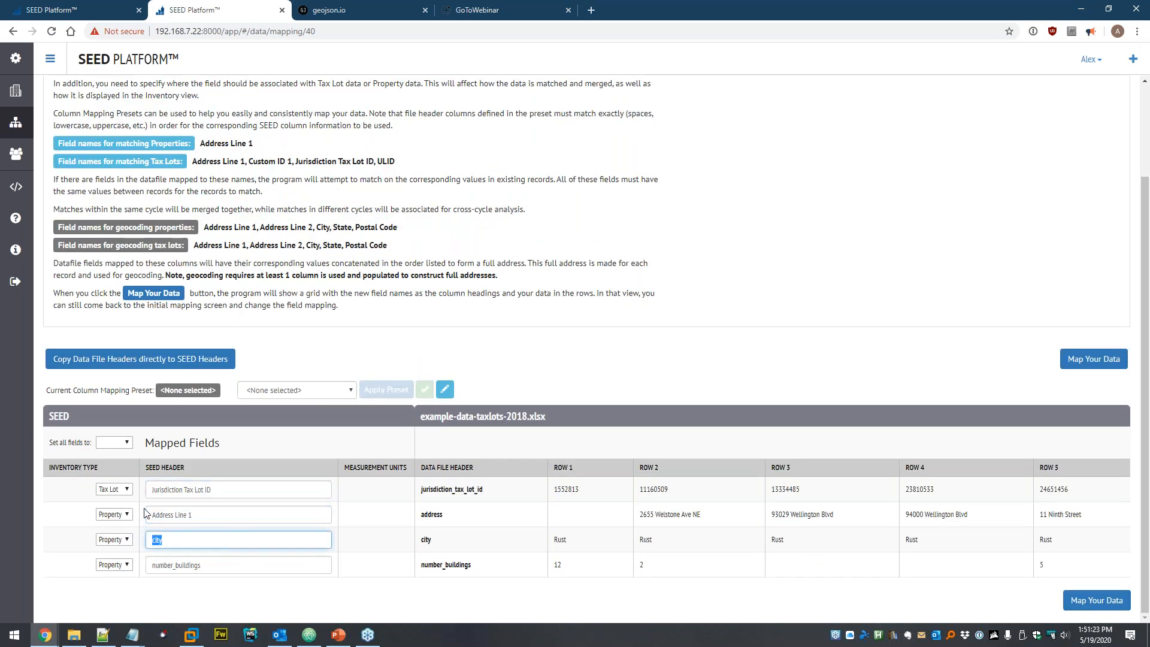
{"action": "type", "text": "c"}
{"action": "key", "text": "Down"}
{"action": "key", "text": "Down"}
{"action": "key", "text": "Return"}
- Map the number_buildings header to Building Count
{"action": "key", "text": "Tab"}
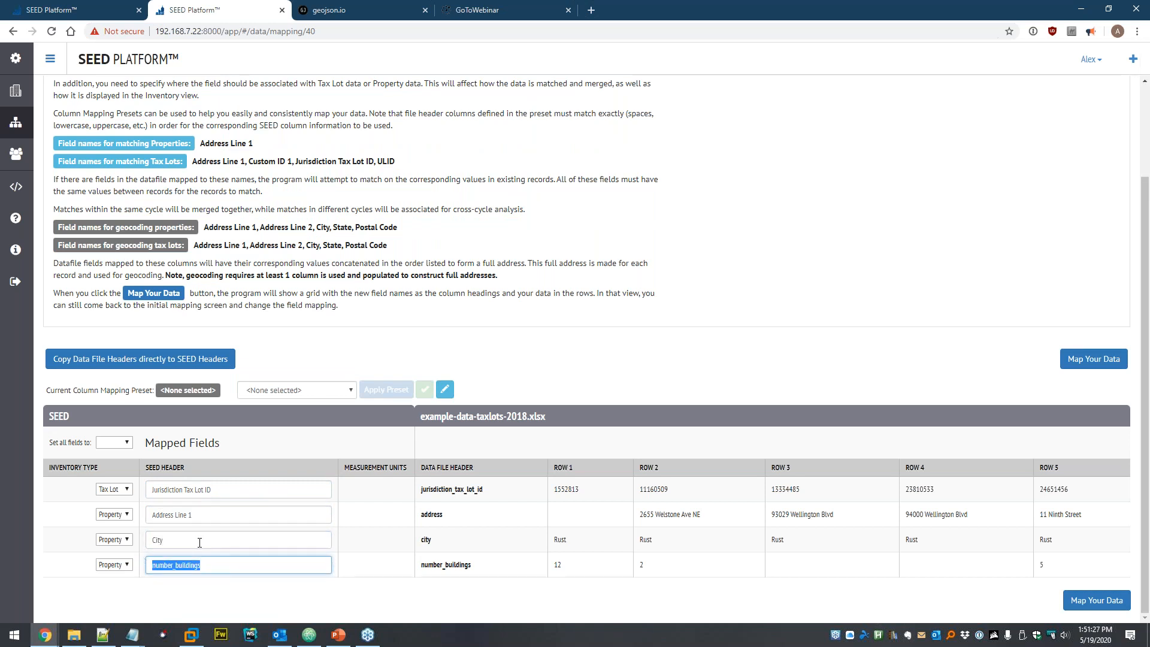
{"action": "key", "text": "BackSpace"}
{"action": "type", "text": "b"}
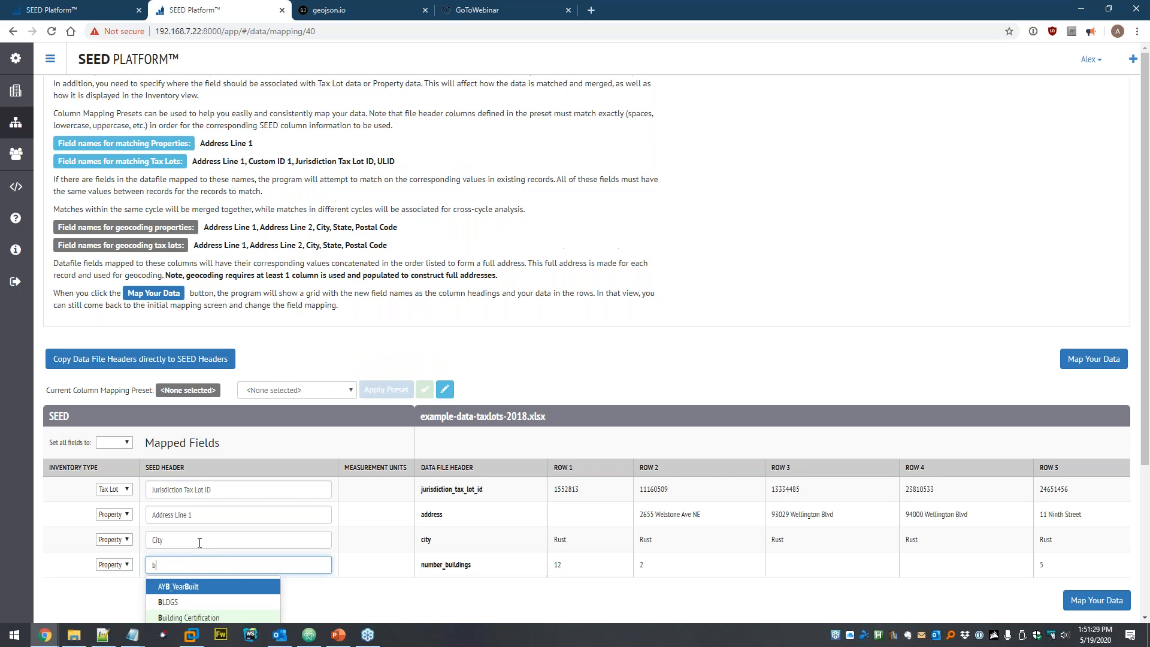
{"action": "scroll", "coordinate": [216, 419], "scroll_direction": "down", "scroll_amount": 4}
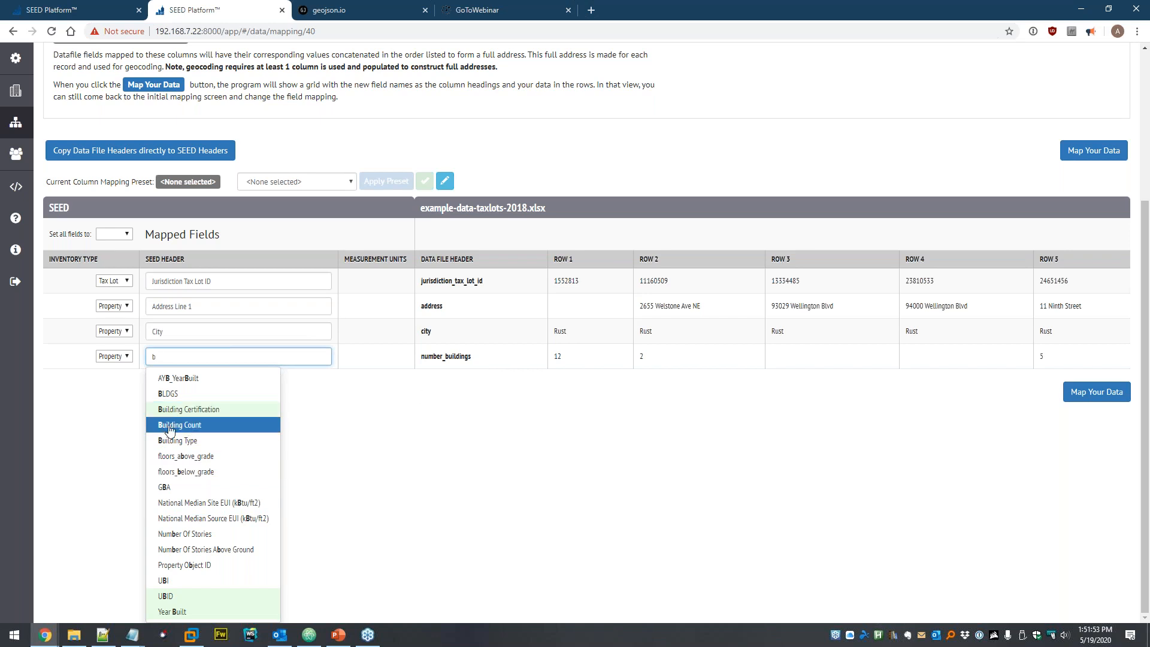
{"action": "left_click", "coordinate": [212, 426]}
{"action": "left_click", "coordinate": [302, 444]}
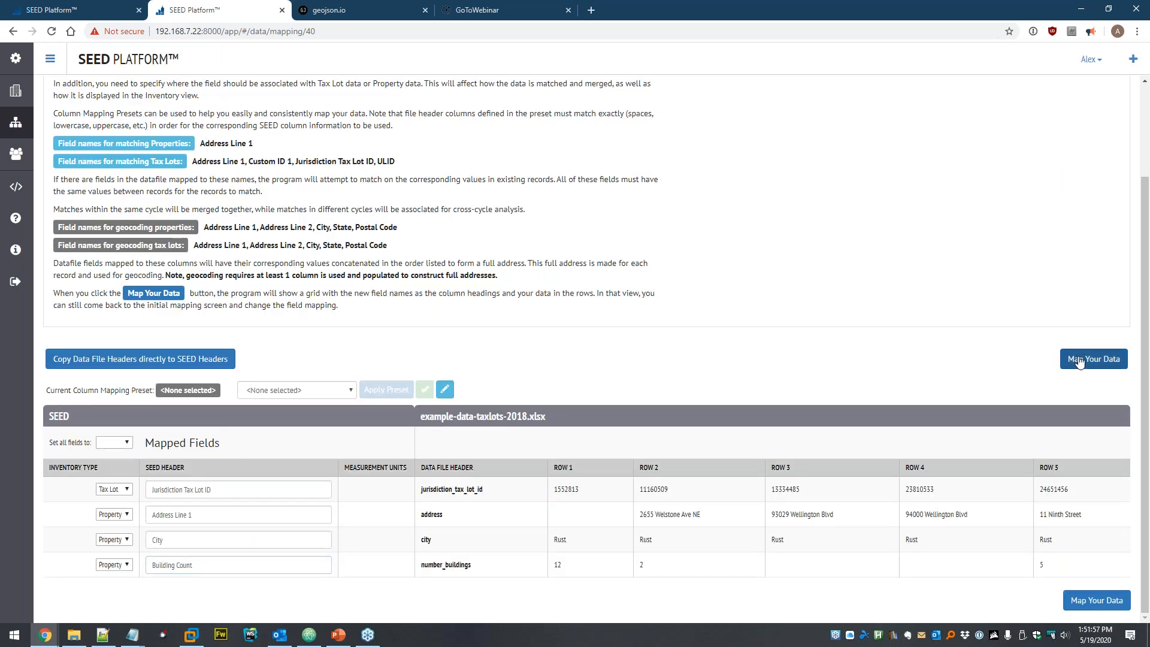
- Create a column mapping preset named 'Linking' and map the 2018 file's data
{"action": "left_click", "coordinate": [307, 392]}
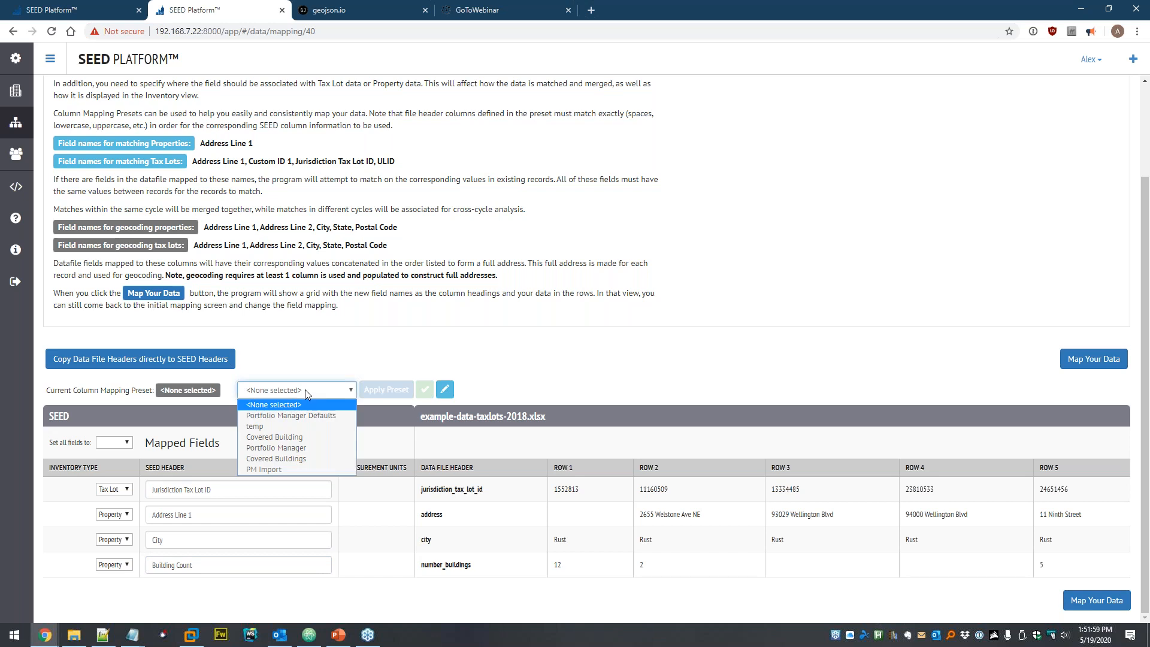
{"action": "left_click", "coordinate": [422, 367]}
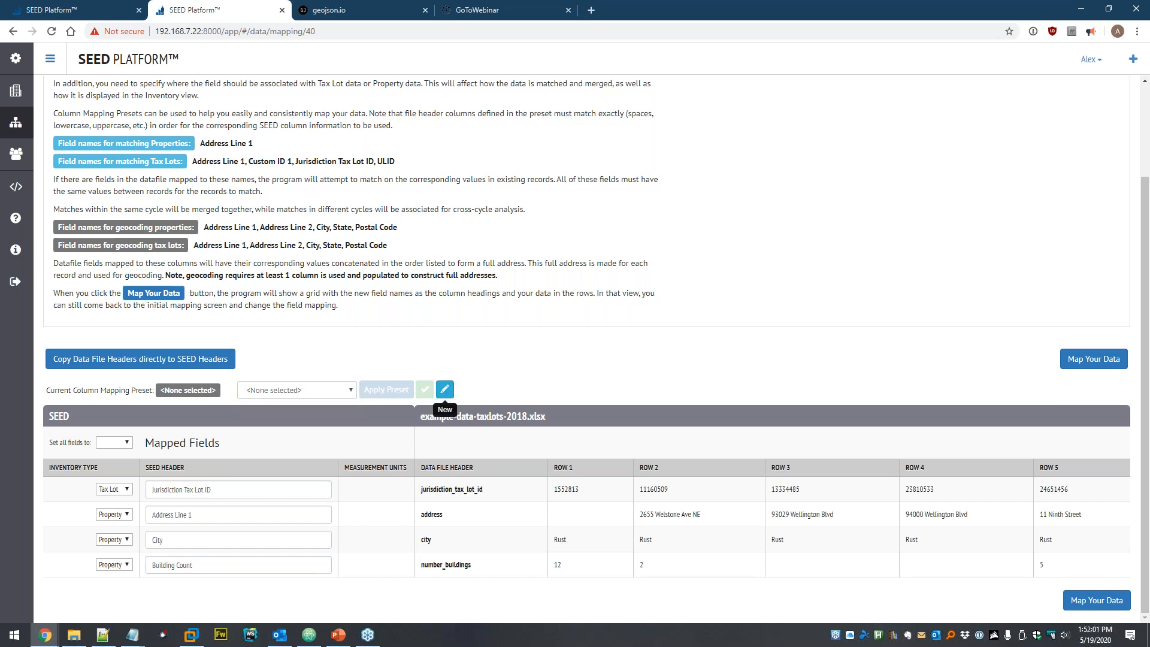
{"action": "left_click", "coordinate": [444, 389]}
{"action": "type", "text": "Linking"}
{"action": "left_click", "coordinate": [733, 377]}
{"action": "left_click", "coordinate": [449, 391]}
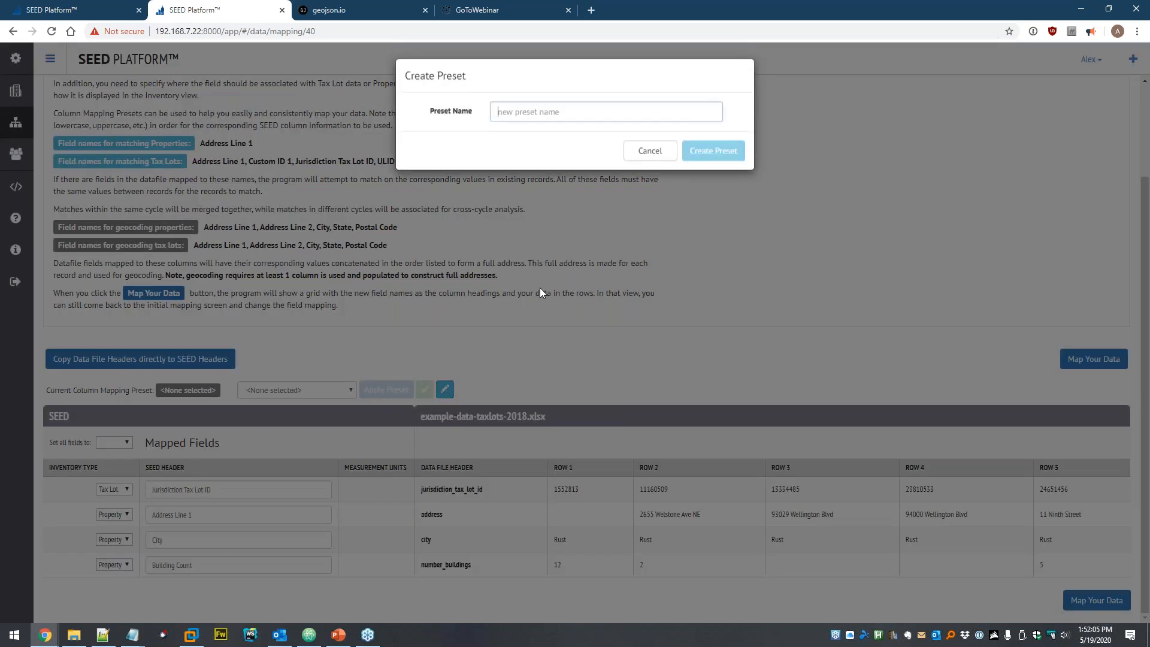
{"action": "type", "text": "Link"}
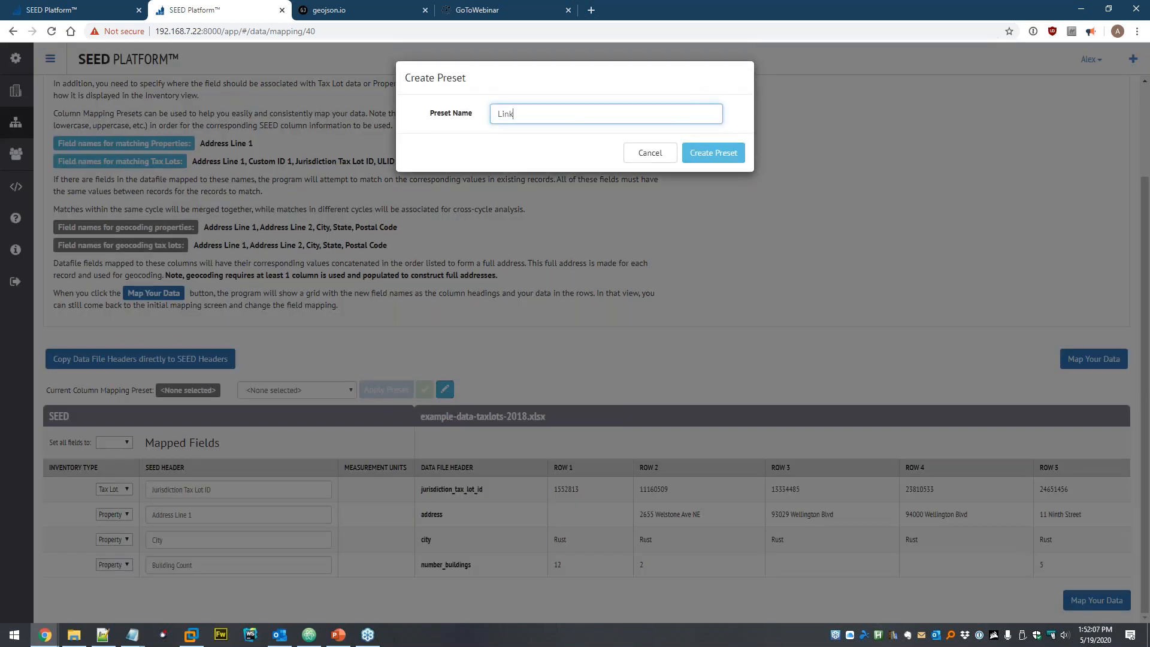
{"action": "left_click", "coordinate": [724, 160]}
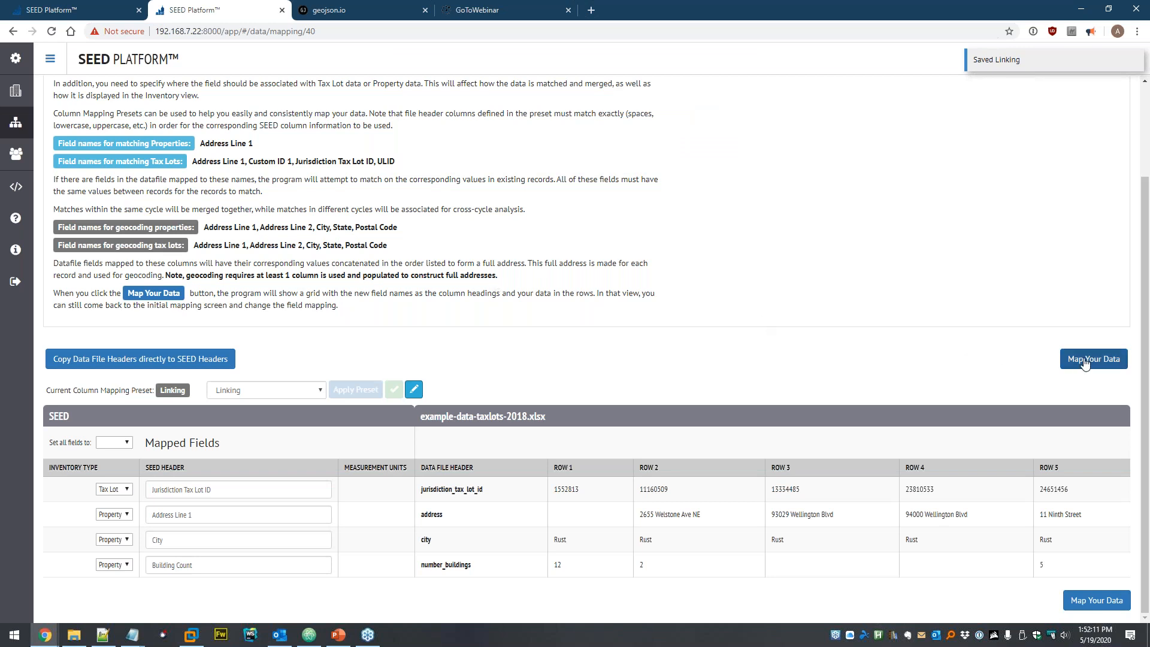
{"action": "left_click", "coordinate": [1067, 363]}
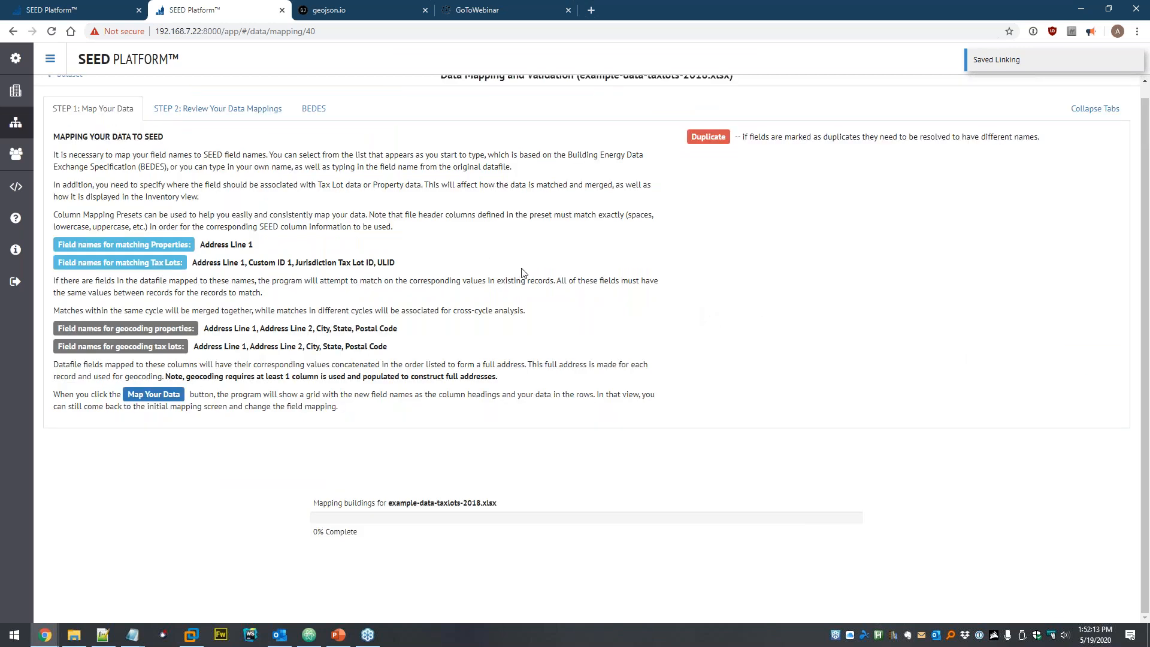
- Save the 2018 mappings, confirm matching, and view the 9 imported properties
{"action": "scroll", "coordinate": [539, 270], "scroll_direction": "down", "scroll_amount": 4}
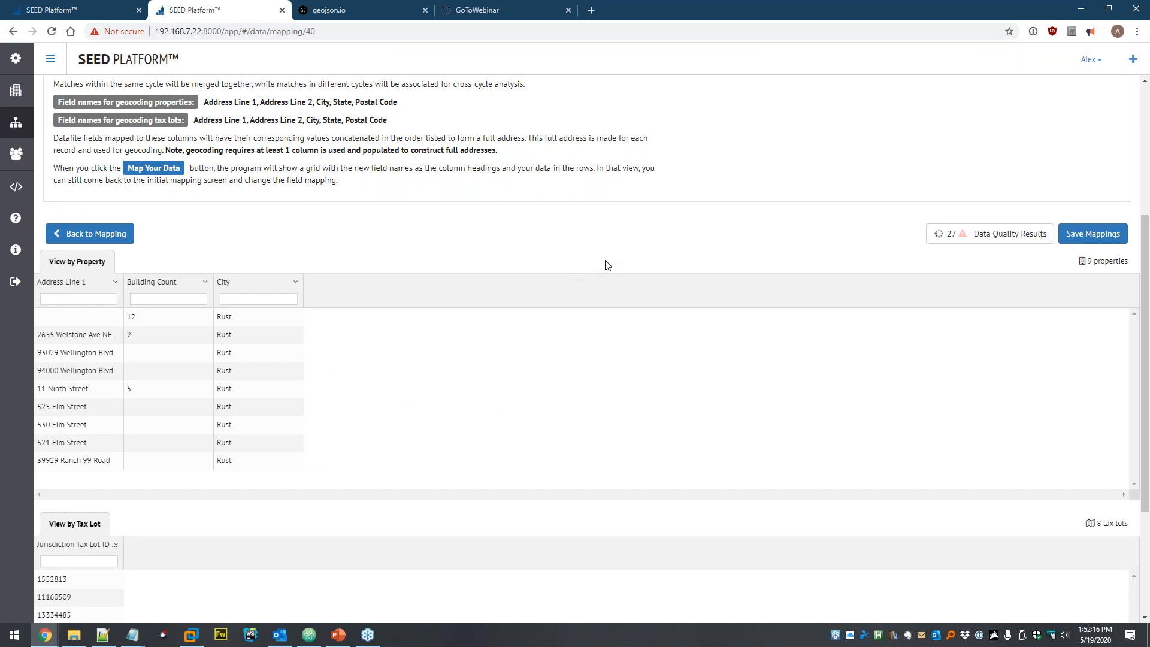
{"action": "scroll", "coordinate": [95, 403], "scroll_direction": "down", "scroll_amount": 2}
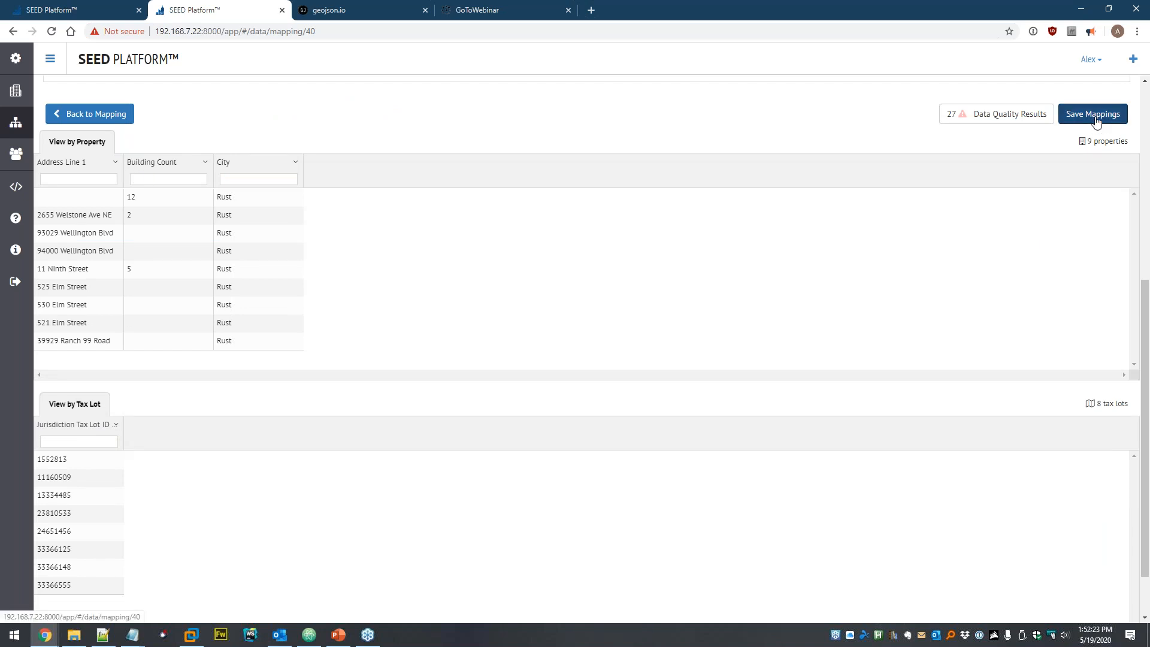
{"action": "left_click", "coordinate": [1096, 120]}
{"action": "left_click", "coordinate": [629, 189]}
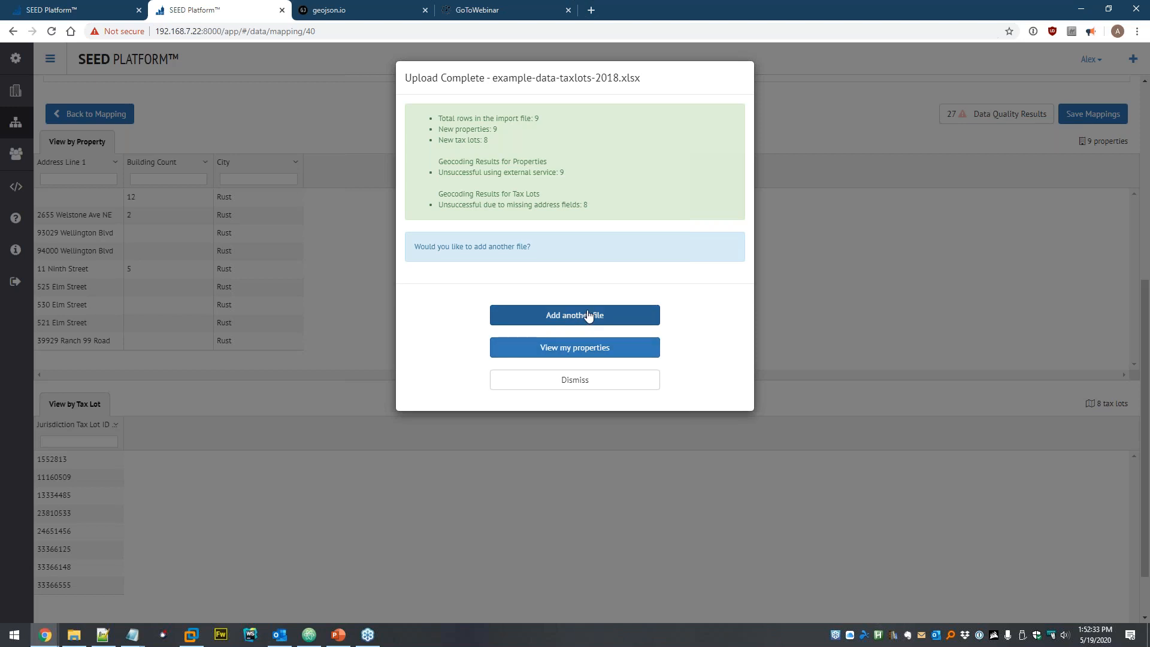
{"action": "left_click", "coordinate": [563, 350]}
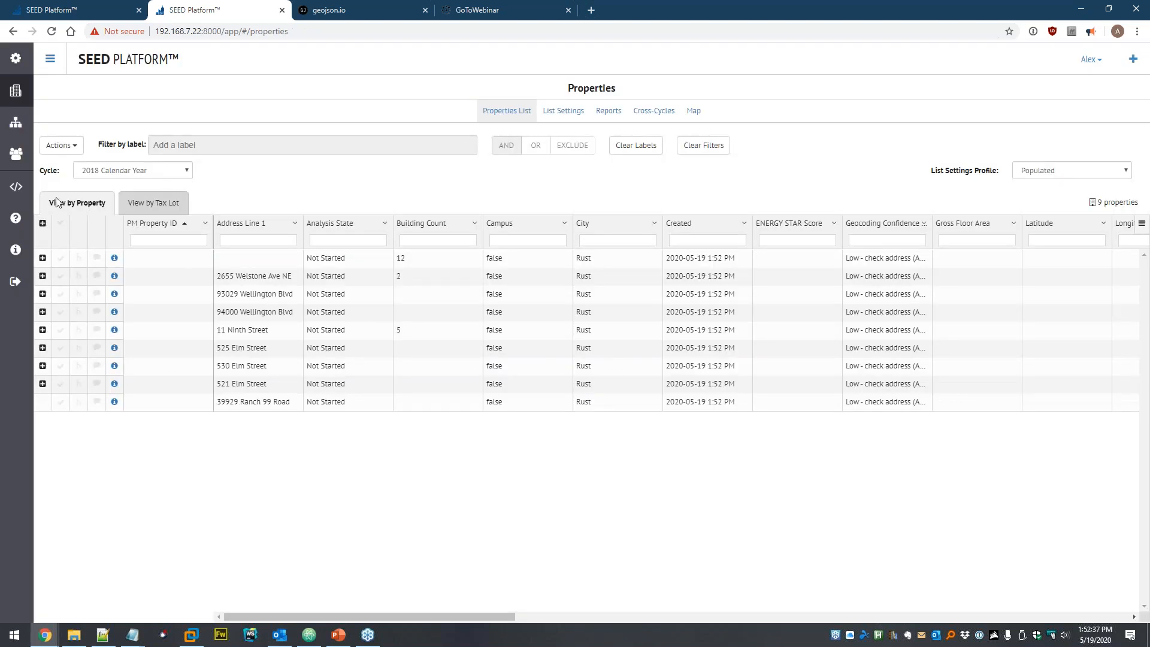
- Glance at the 2018 tax lots, then switch the property list to the empty 2019 Calendar Year
{"action": "left_click", "coordinate": [156, 202]}
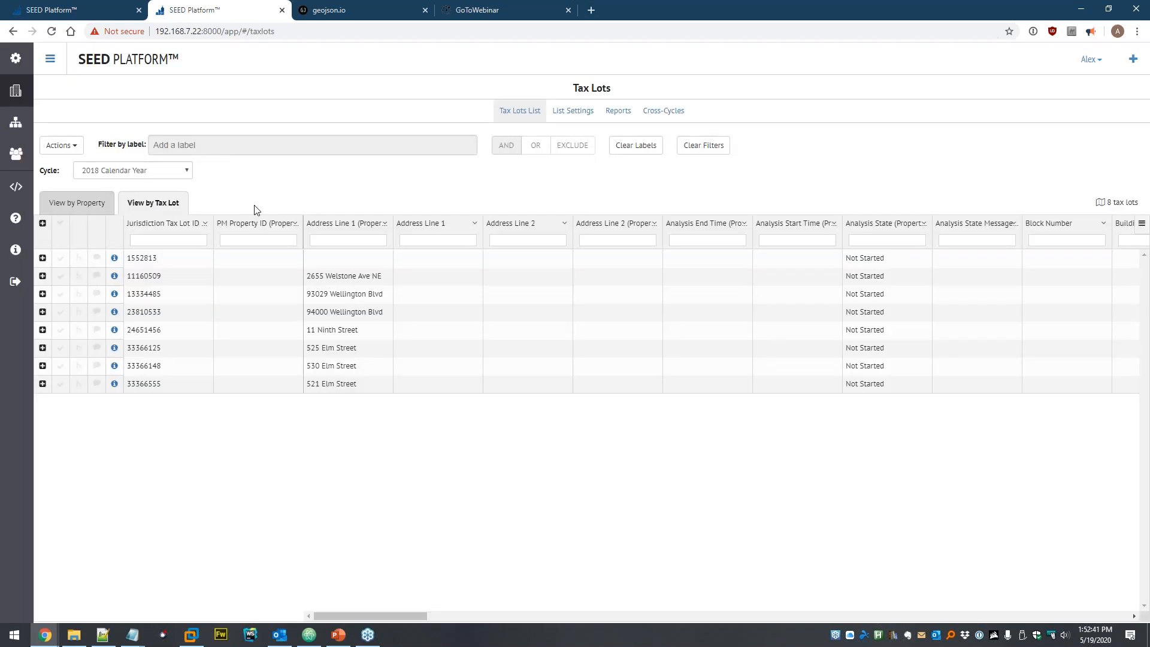
{"action": "left_click", "coordinate": [78, 204]}
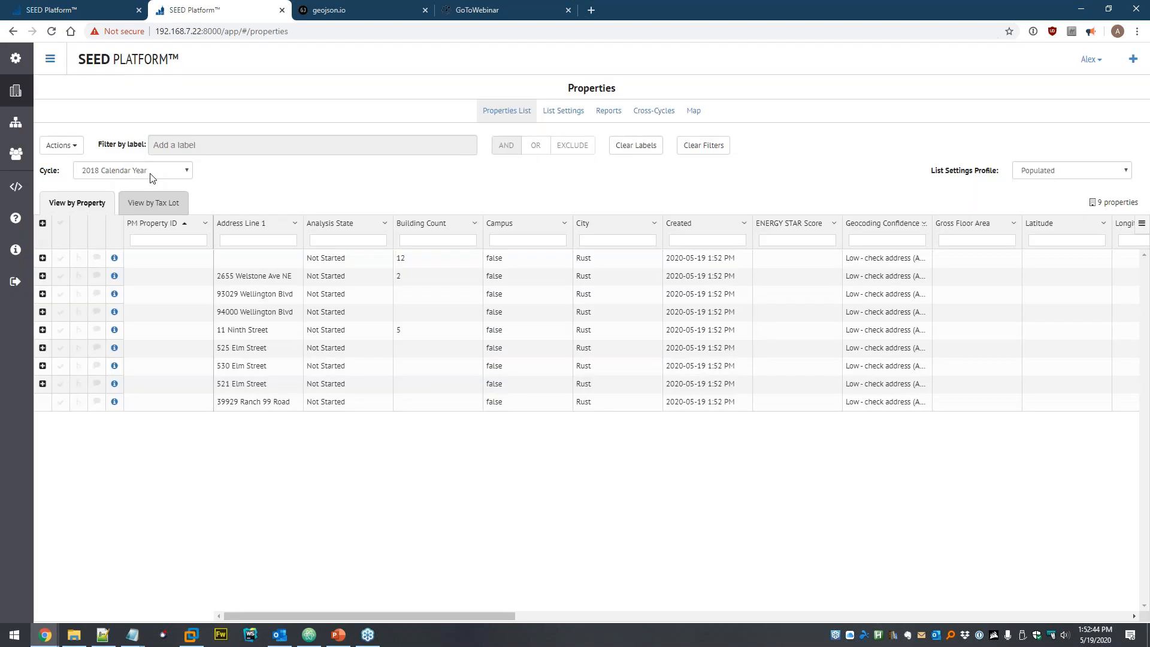
{"action": "left_click", "coordinate": [152, 173]}
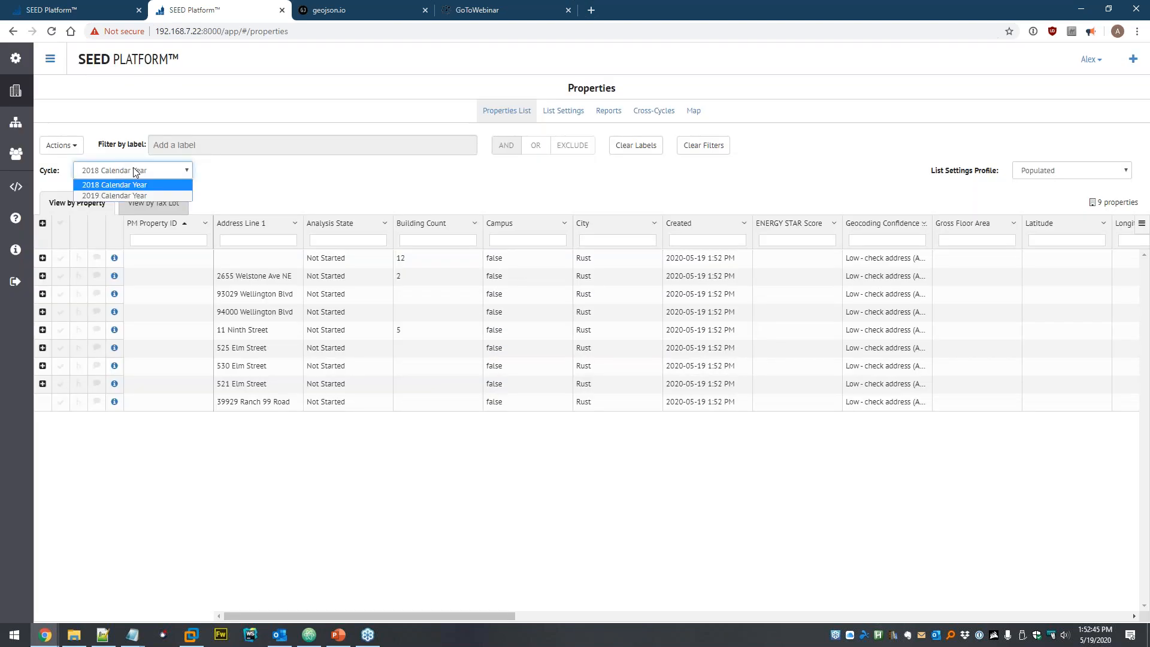
{"action": "left_click", "coordinate": [110, 193]}
{"action": "left_click", "coordinate": [409, 290]}
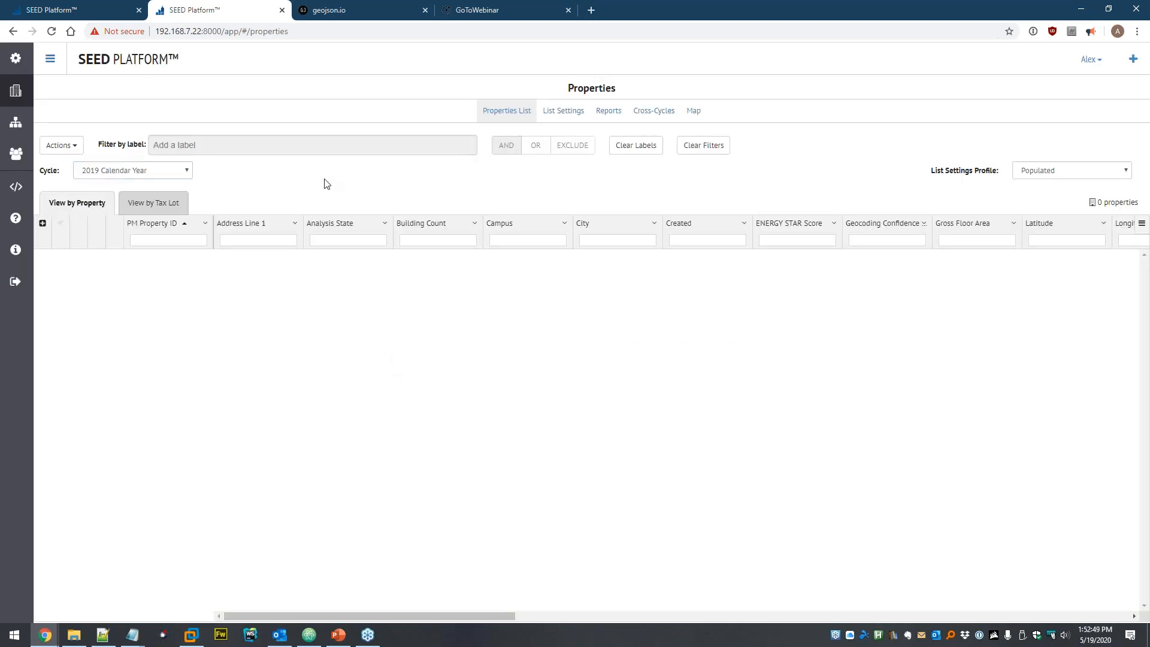
- Add example-data-taxlots-2019.xlsx to the Dataset for 2019 Calendar Year and open its mapping page
{"action": "left_click", "coordinate": [16, 123]}
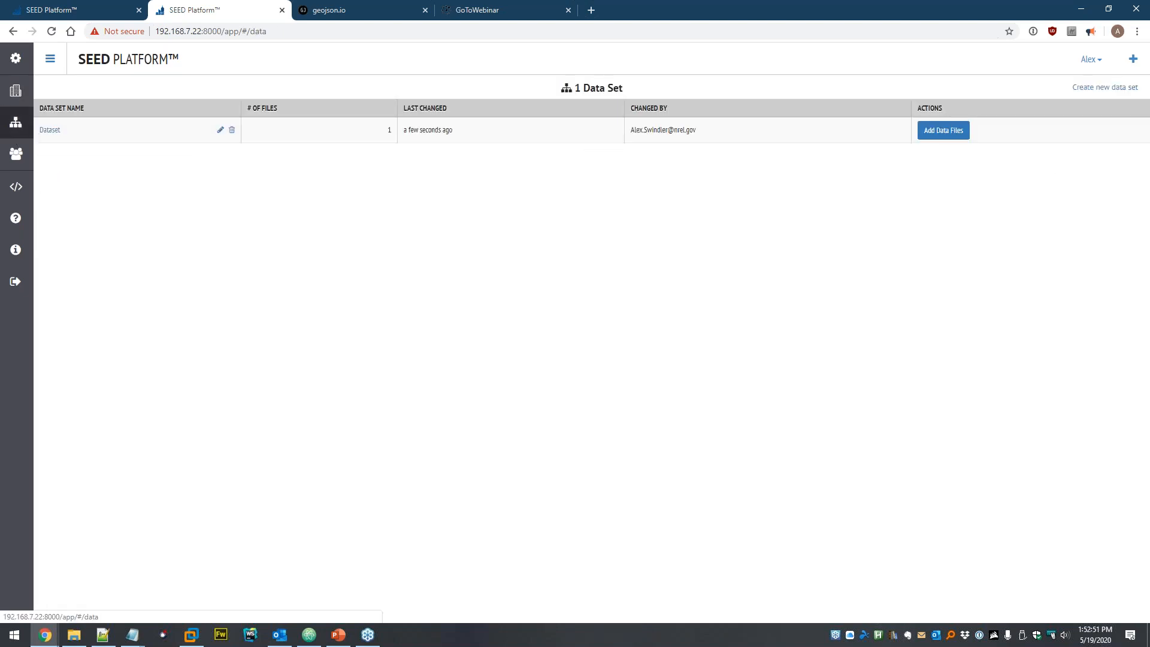
{"action": "left_click", "coordinate": [50, 130]}
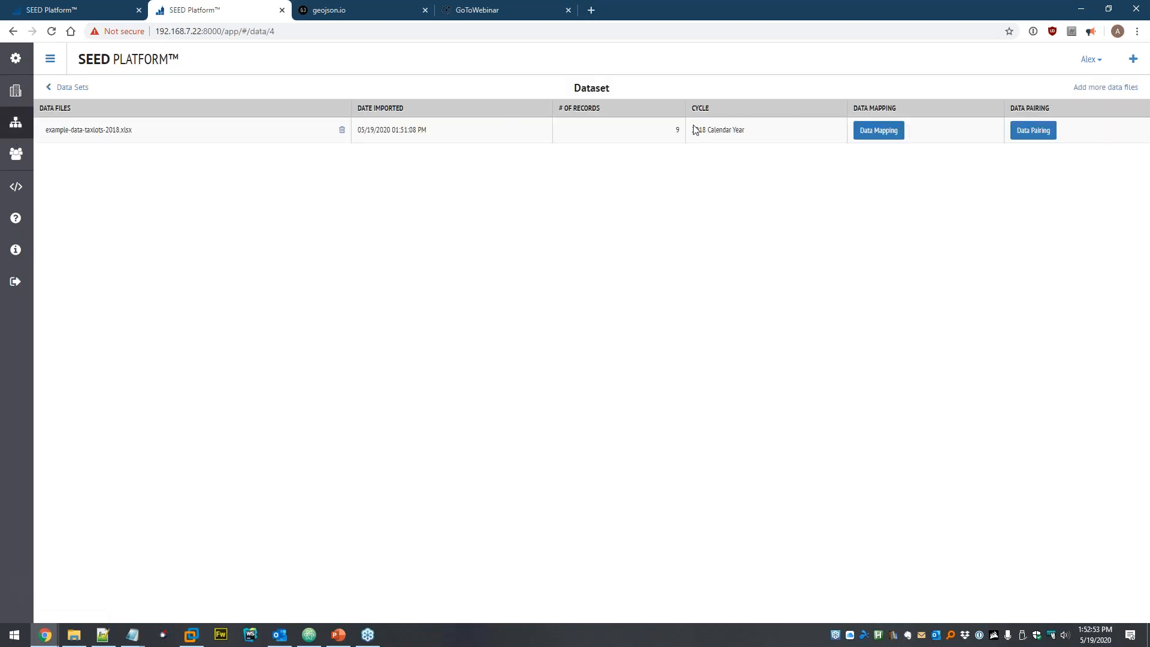
{"action": "left_click", "coordinate": [1078, 87]}
{"action": "left_click", "coordinate": [572, 156]}
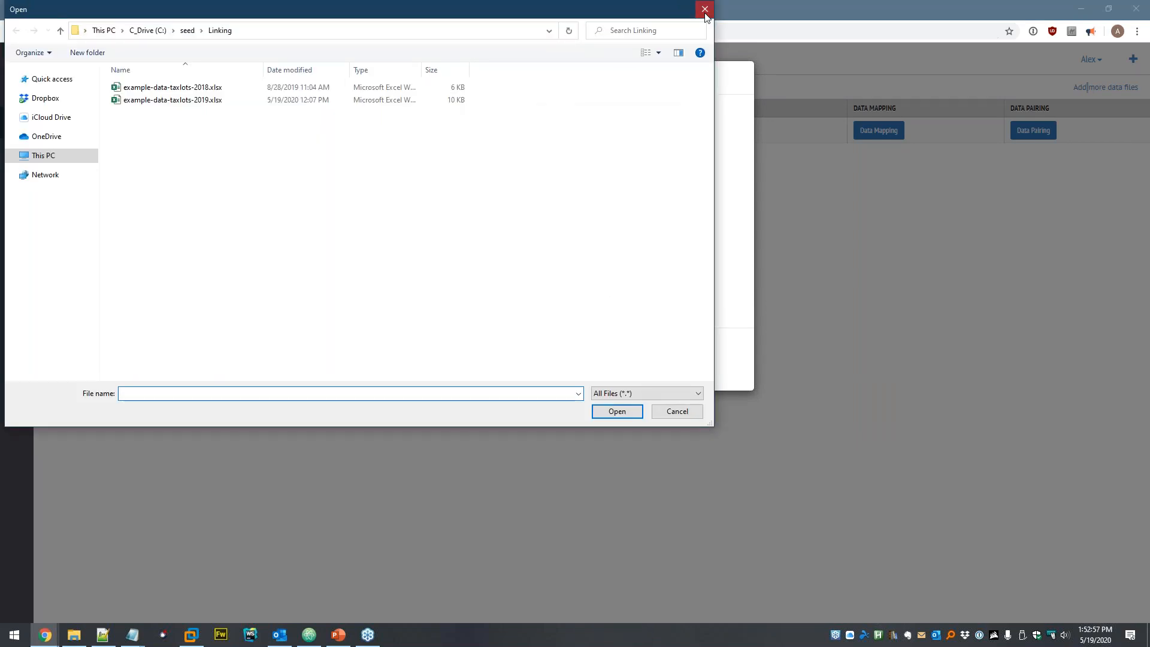
{"action": "left_click", "coordinate": [705, 9]}
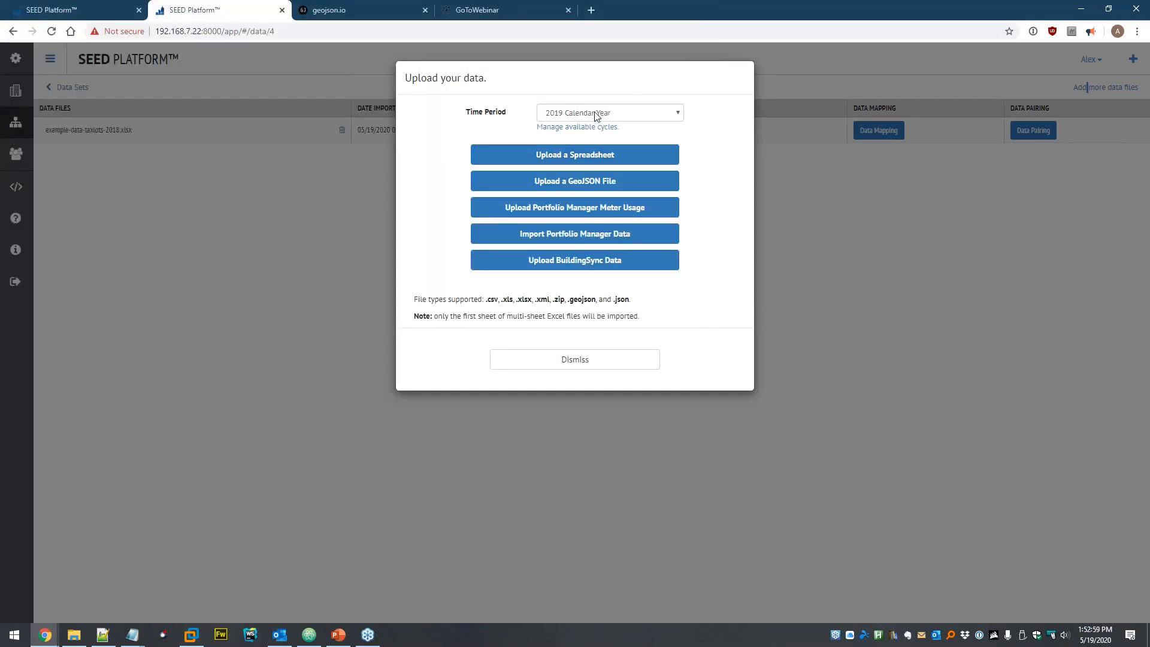
{"action": "left_click", "coordinate": [575, 157]}
{"action": "left_click", "coordinate": [198, 100]}
{"action": "left_click", "coordinate": [602, 411]}
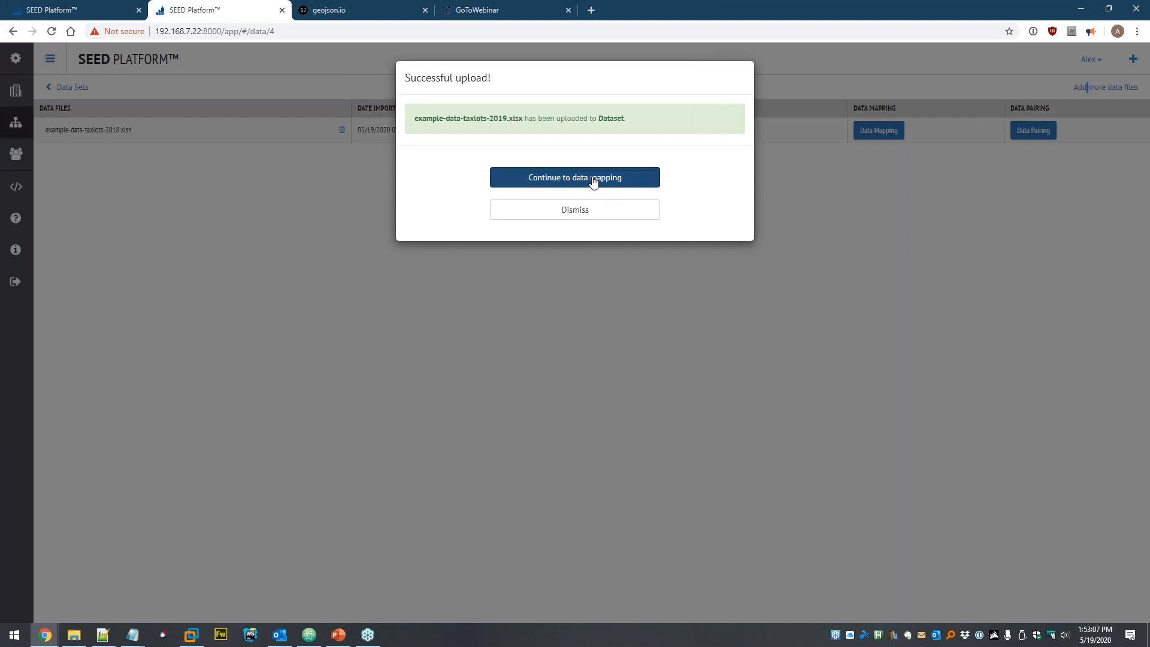
{"action": "left_click", "coordinate": [593, 179]}
{"action": "left_click", "coordinate": [315, 505]}
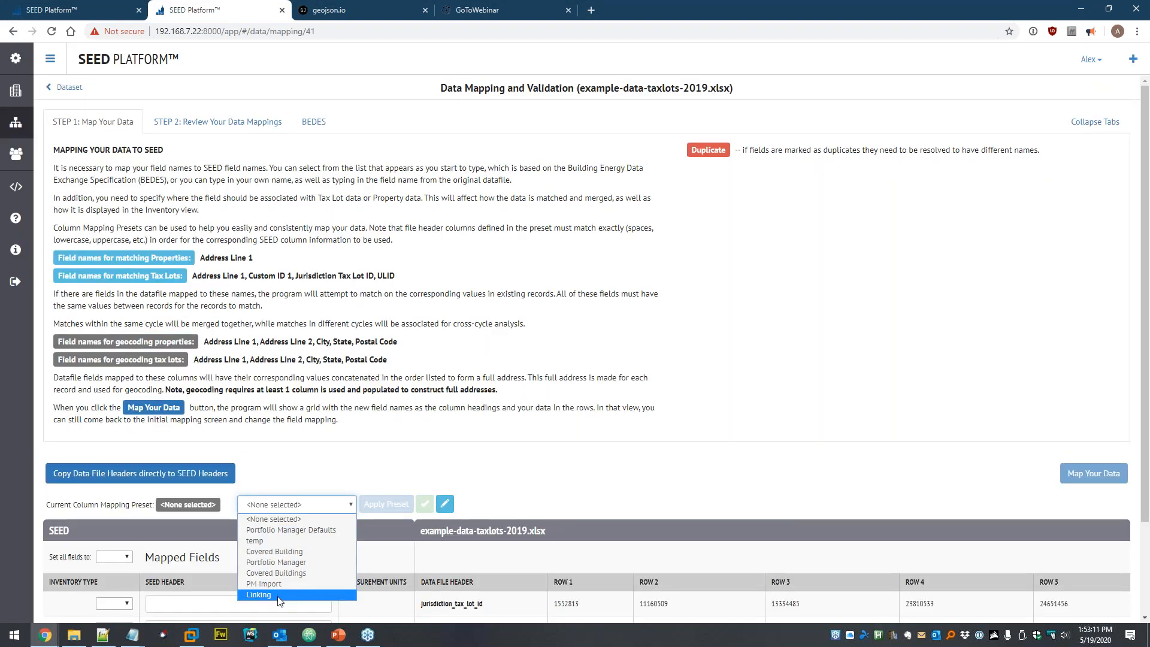
- Apply the Linking preset to the 2019 file, save mappings, run matching, and view the properties
{"action": "left_click", "coordinate": [323, 594]}
{"action": "left_click", "coordinate": [386, 504]}
{"action": "scroll", "coordinate": [599, 419], "scroll_direction": "down", "scroll_amount": 2}
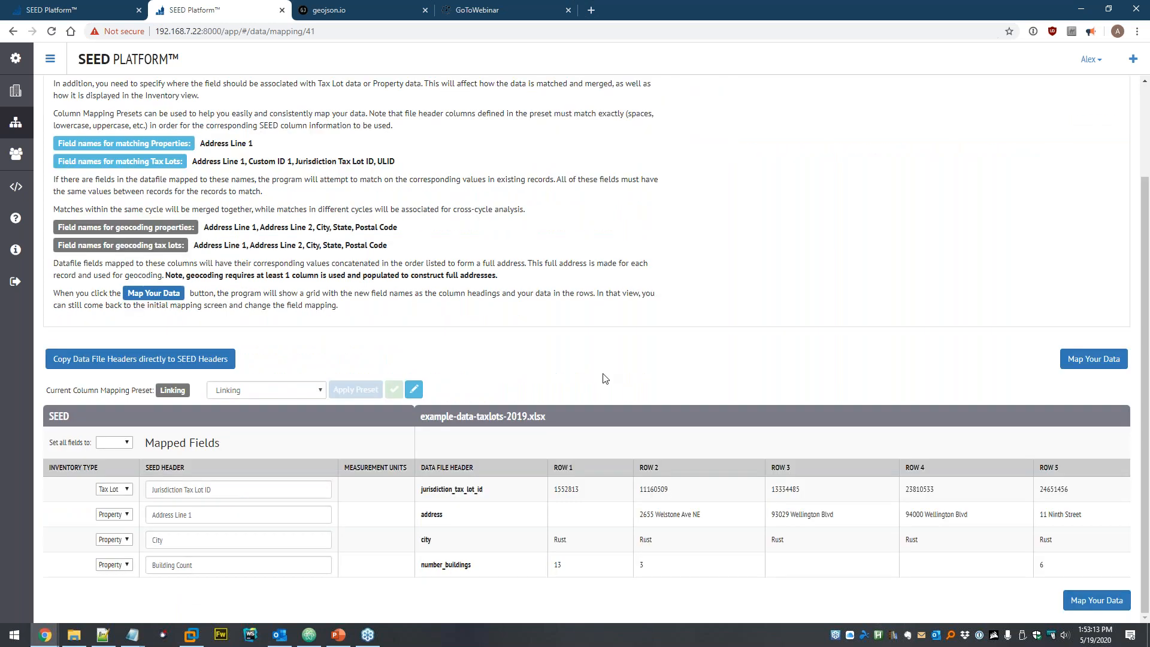
{"action": "left_click", "coordinate": [1093, 358]}
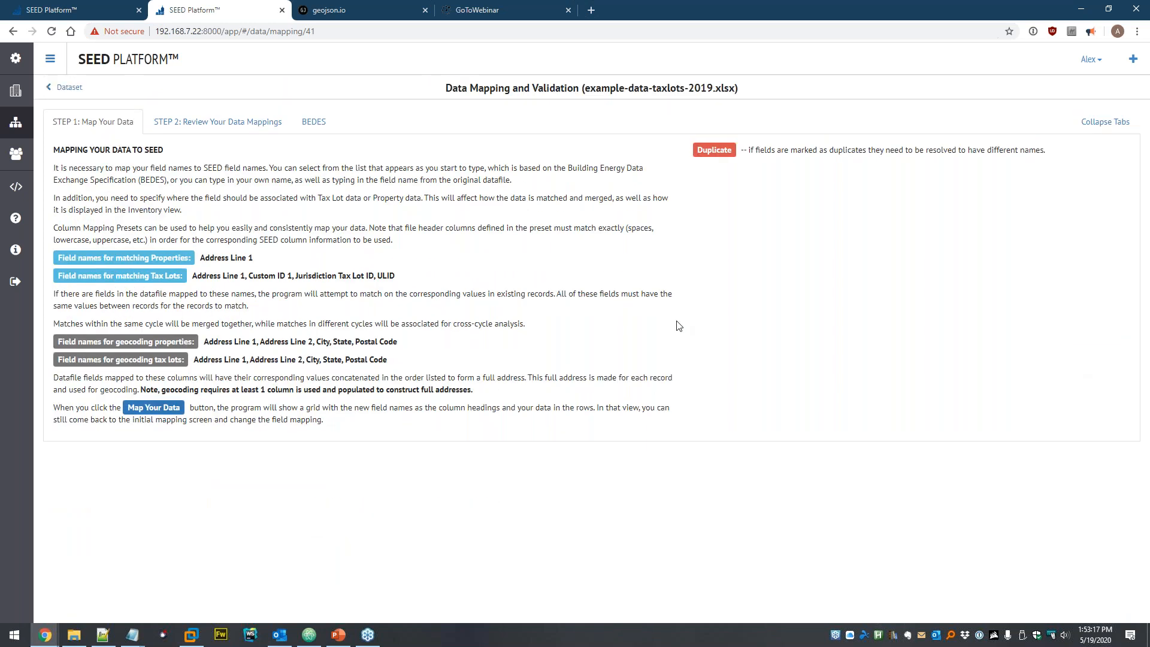
{"action": "scroll", "coordinate": [707, 323], "scroll_direction": "down", "scroll_amount": 4}
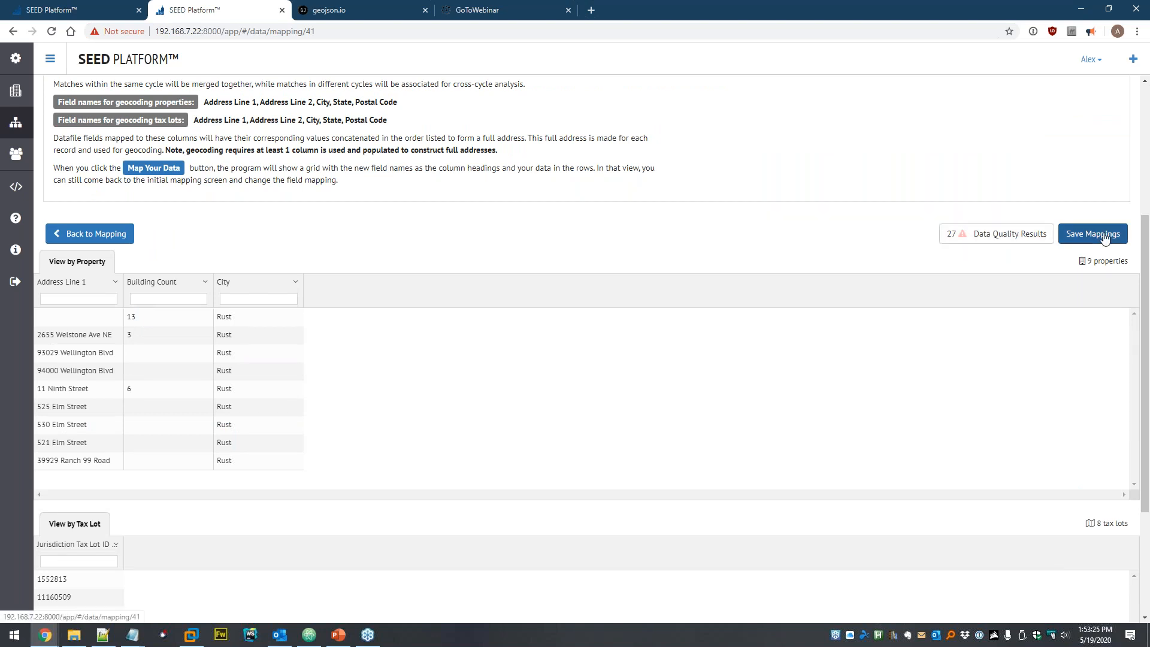
{"action": "left_click", "coordinate": [1105, 237]}
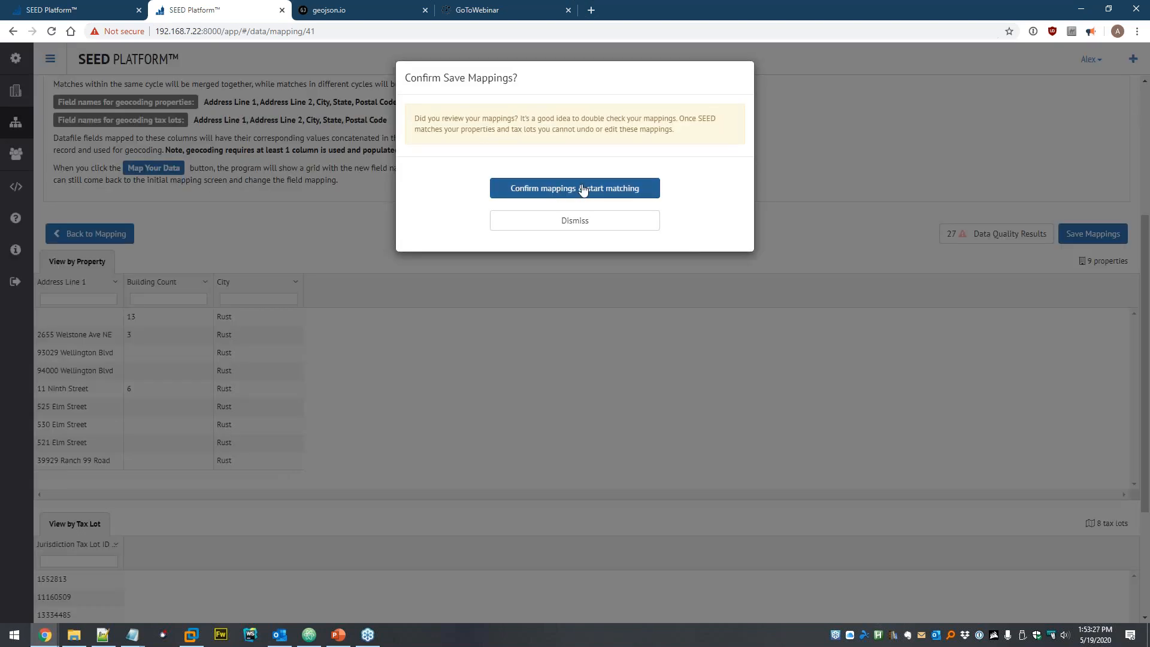
{"action": "left_click", "coordinate": [582, 190]}
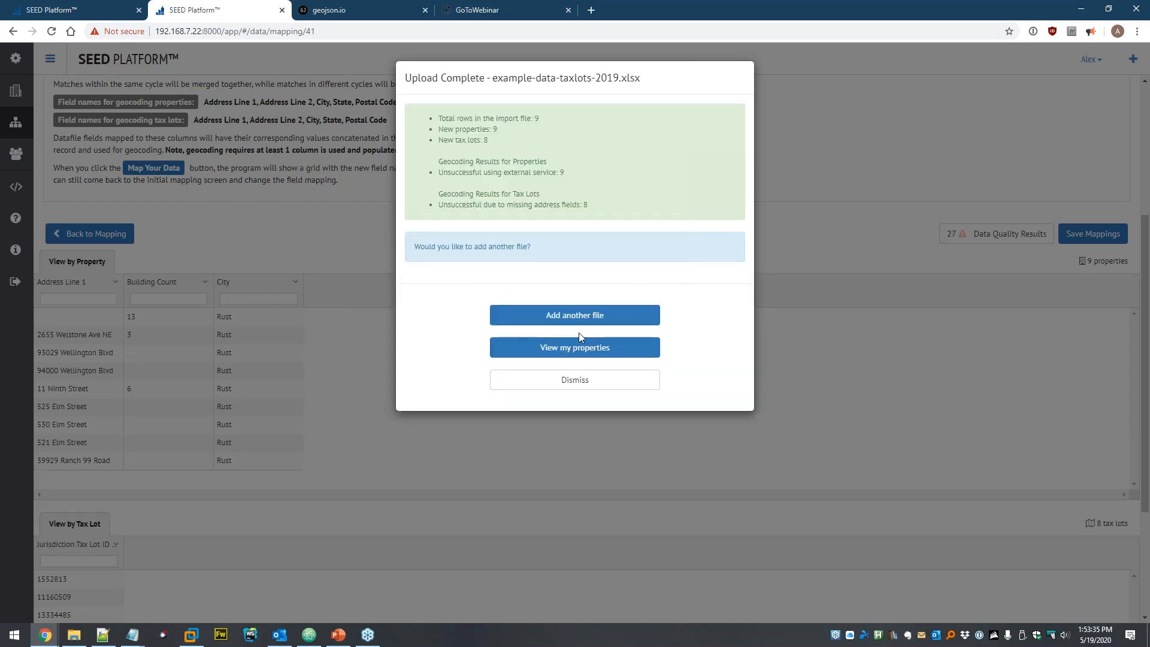
{"action": "left_click", "coordinate": [563, 349]}
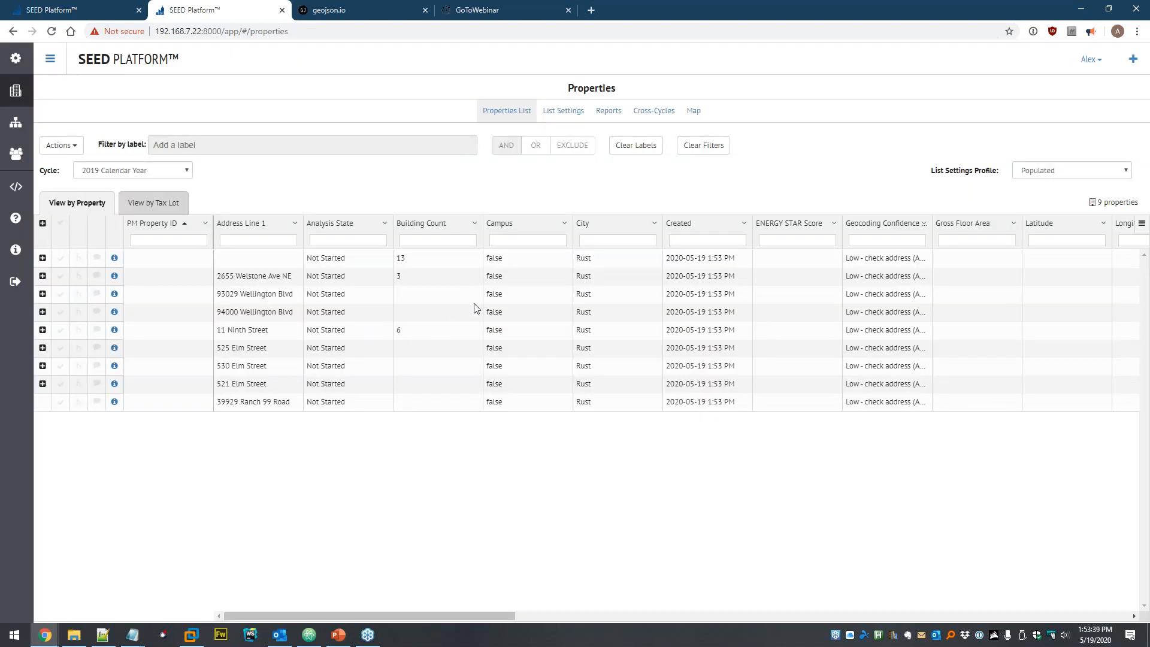
- Open the Cross-Cycles view with both 2018 and 2019 Calendar Year cycles selected
{"action": "left_click", "coordinate": [653, 112]}
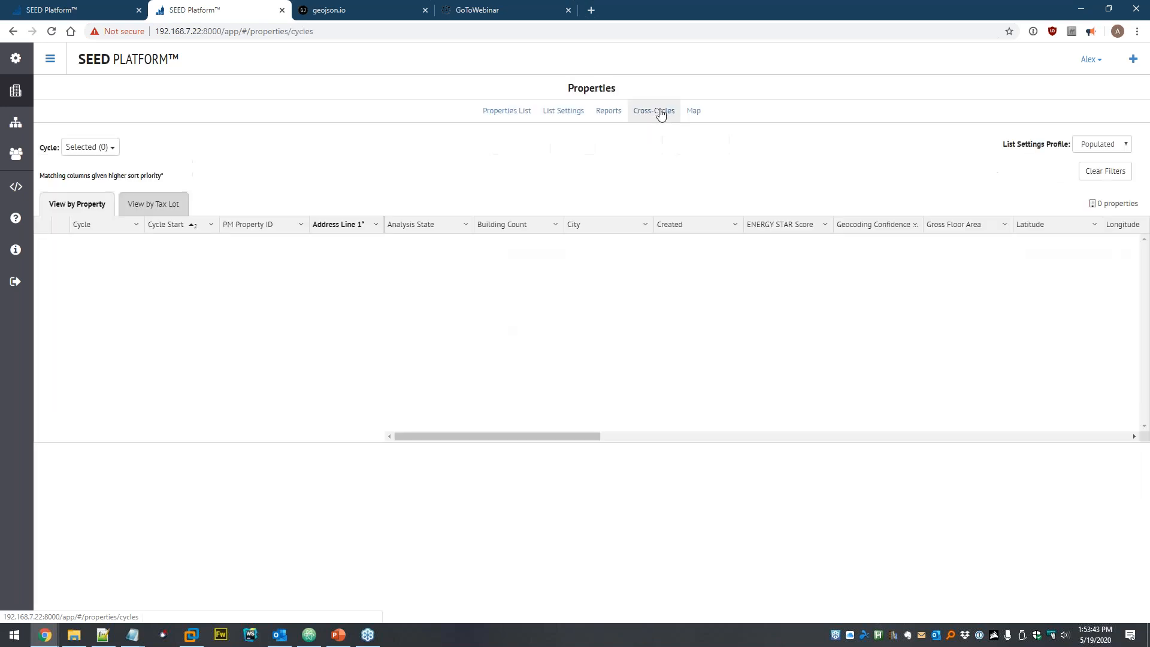
{"action": "left_click", "coordinate": [110, 147]}
{"action": "left_click", "coordinate": [127, 168]}
{"action": "left_click", "coordinate": [127, 189]}
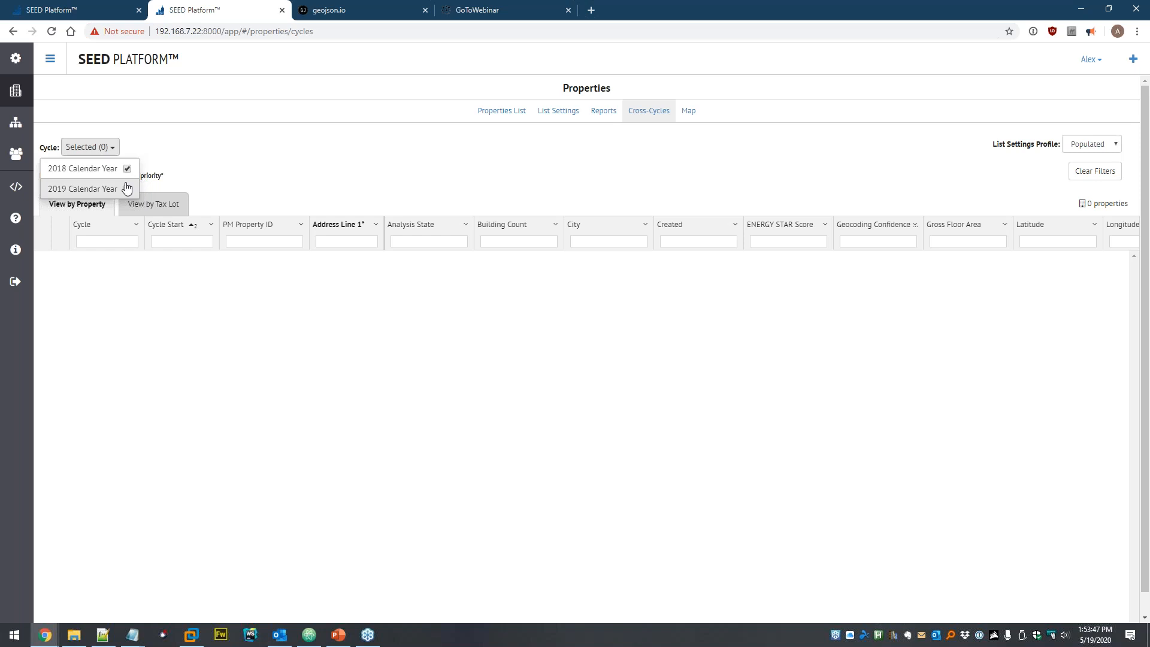
{"action": "left_click", "coordinate": [344, 161]}
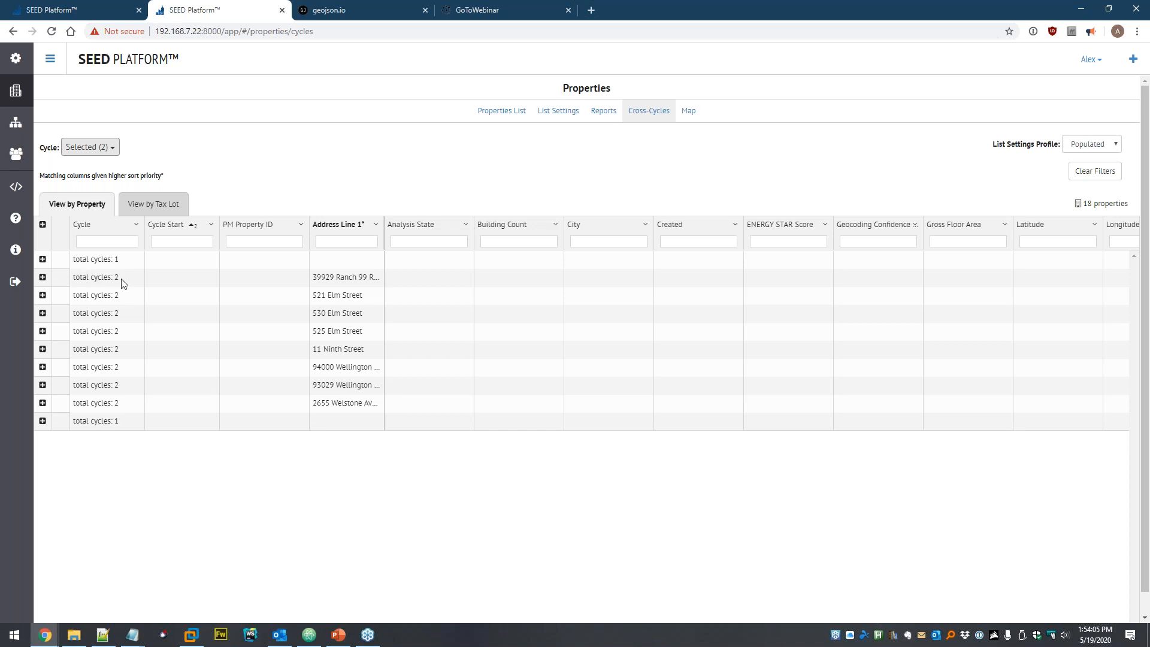
- Expand 39929 Ranch, filter Address Line 1 by 39929, and view linked tax lots
{"action": "left_click", "coordinate": [42, 277]}
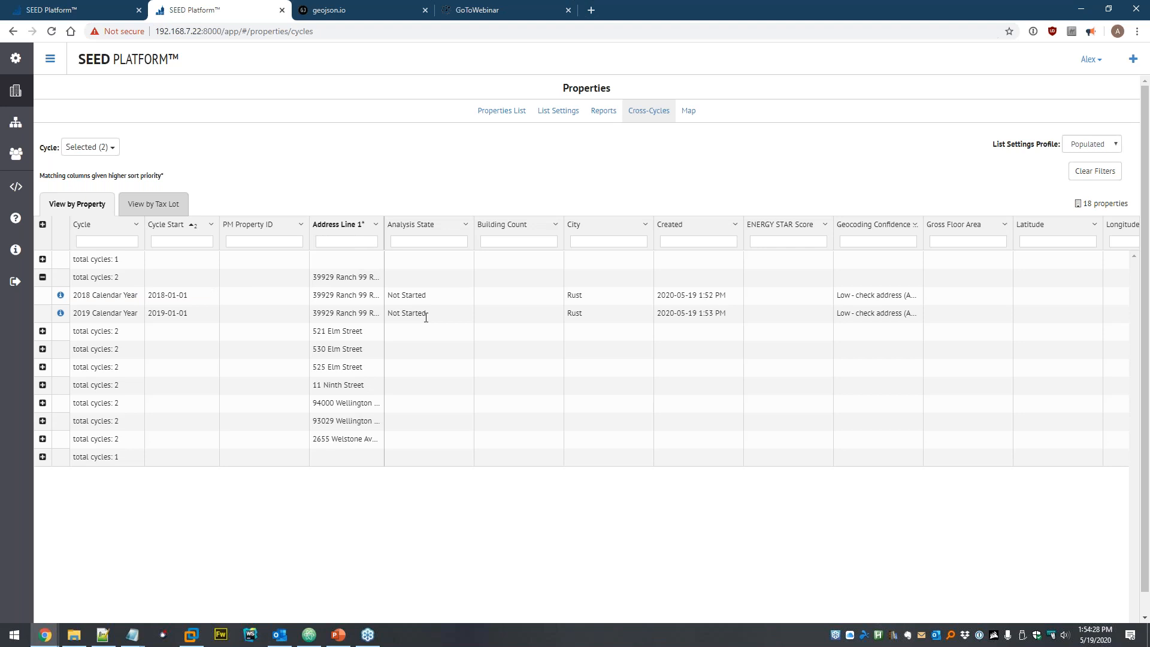
{"action": "type", "text": "39929"}
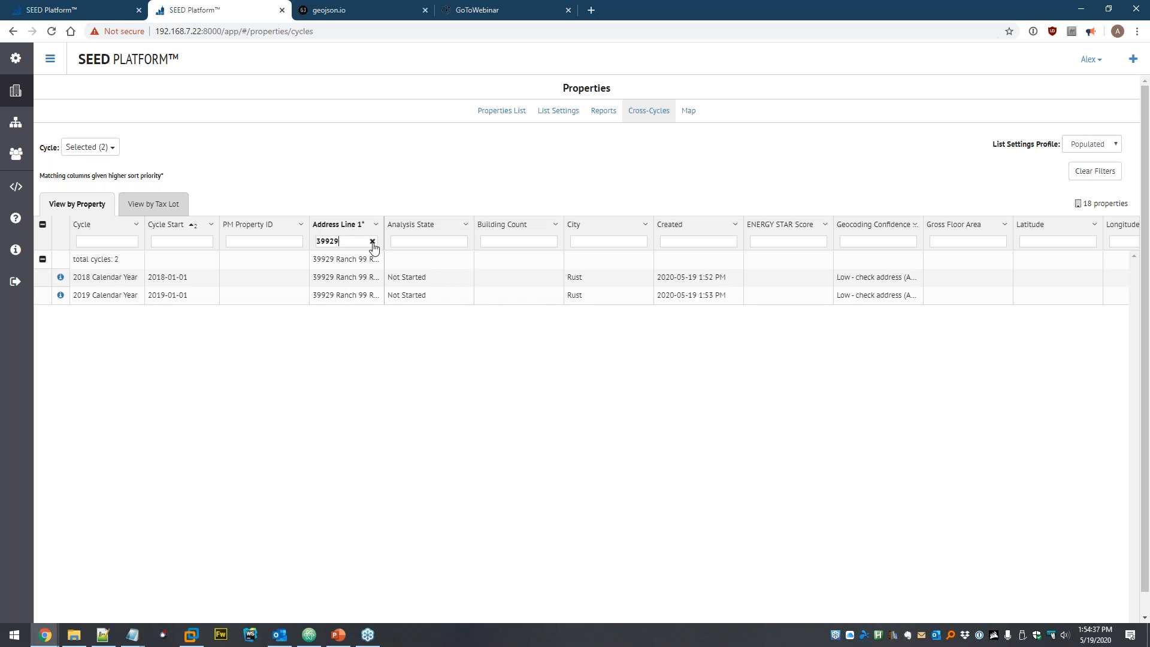
{"action": "left_click", "coordinate": [152, 206]}
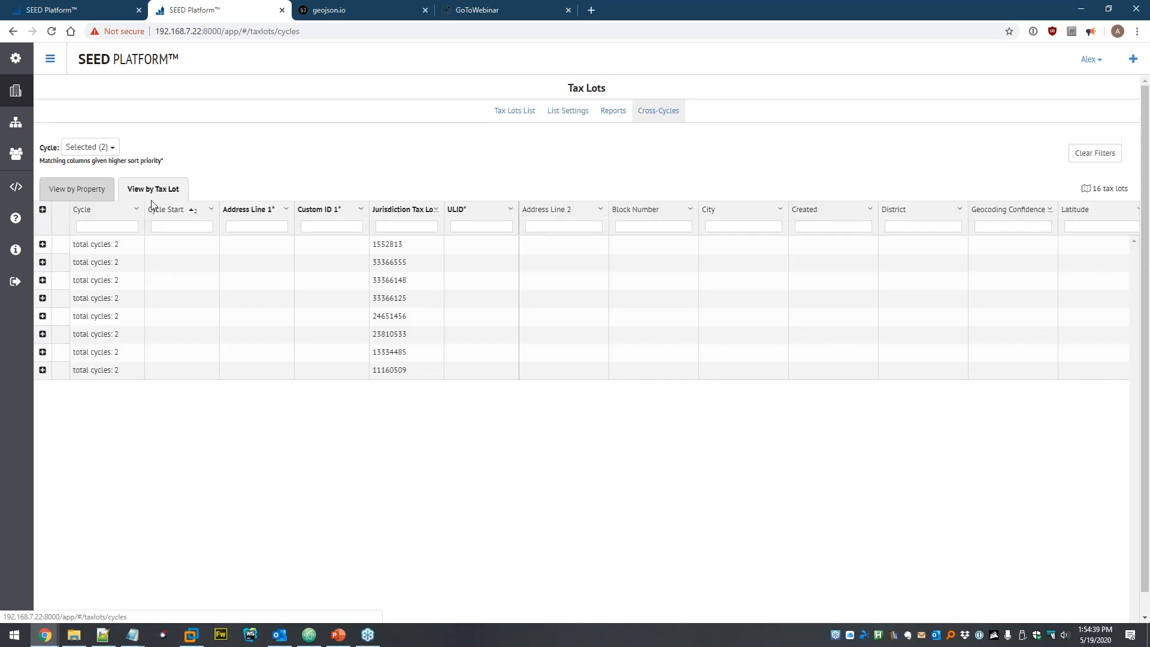
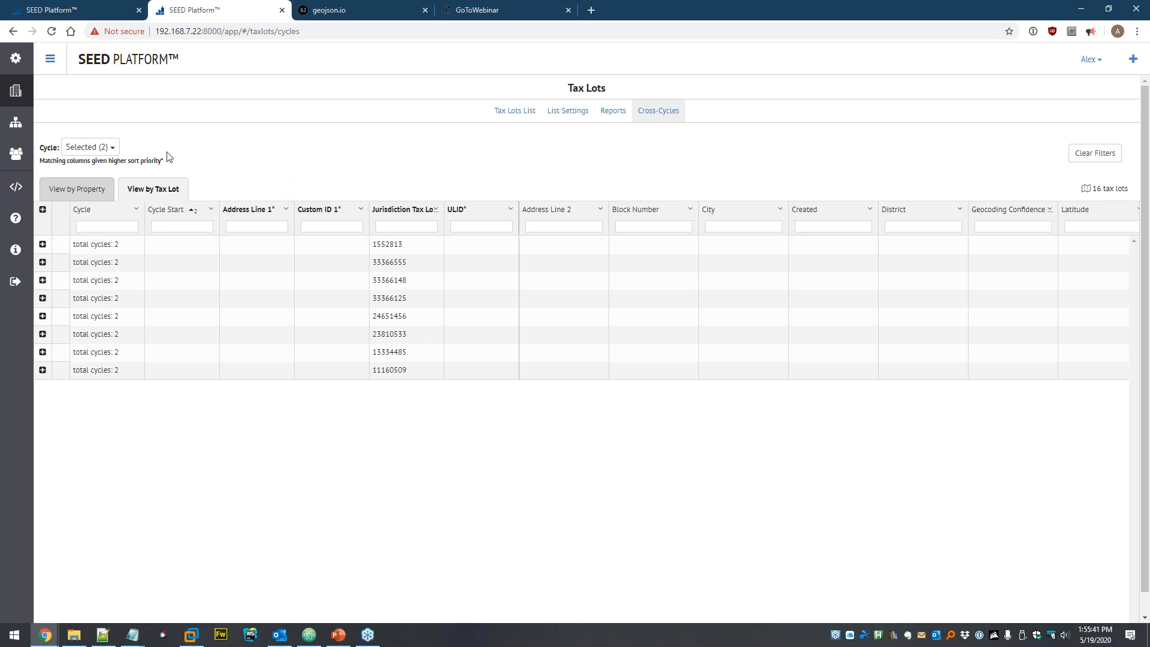
{"action": "left_click", "coordinate": [14, 91]}
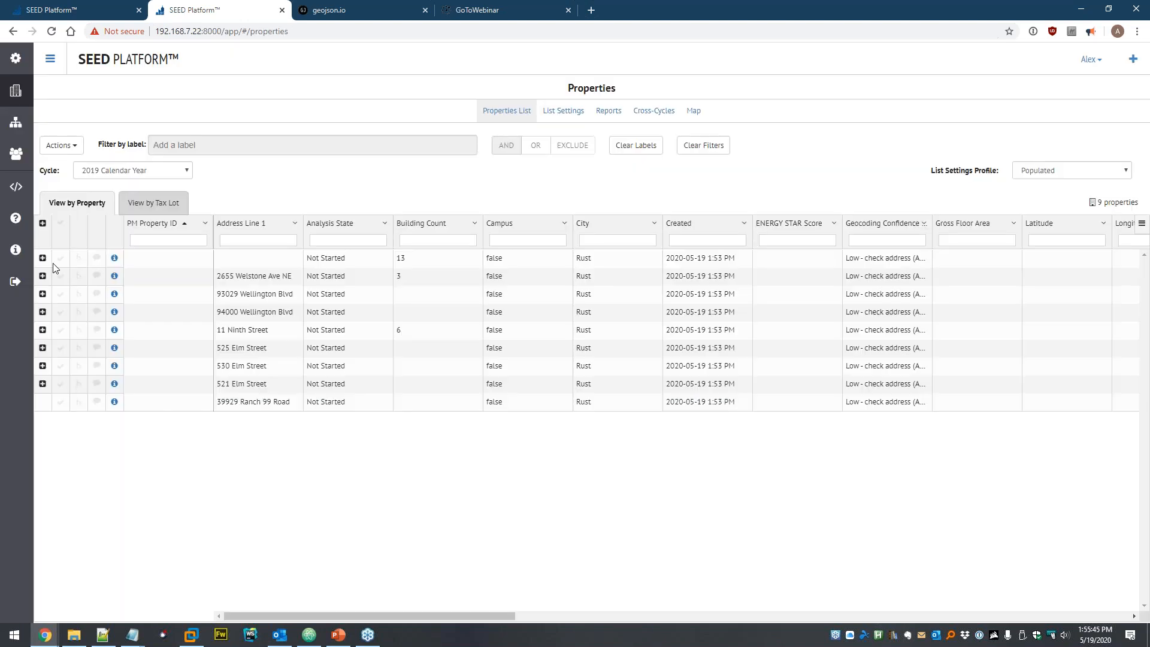
{"action": "left_click", "coordinate": [60, 258]}
{"action": "left_click", "coordinate": [61, 276]}
- Preview Merge Selected for the two records, reorder their priority, then cancel without merging
{"action": "left_click", "coordinate": [63, 145]}
{"action": "left_click", "coordinate": [79, 167]}
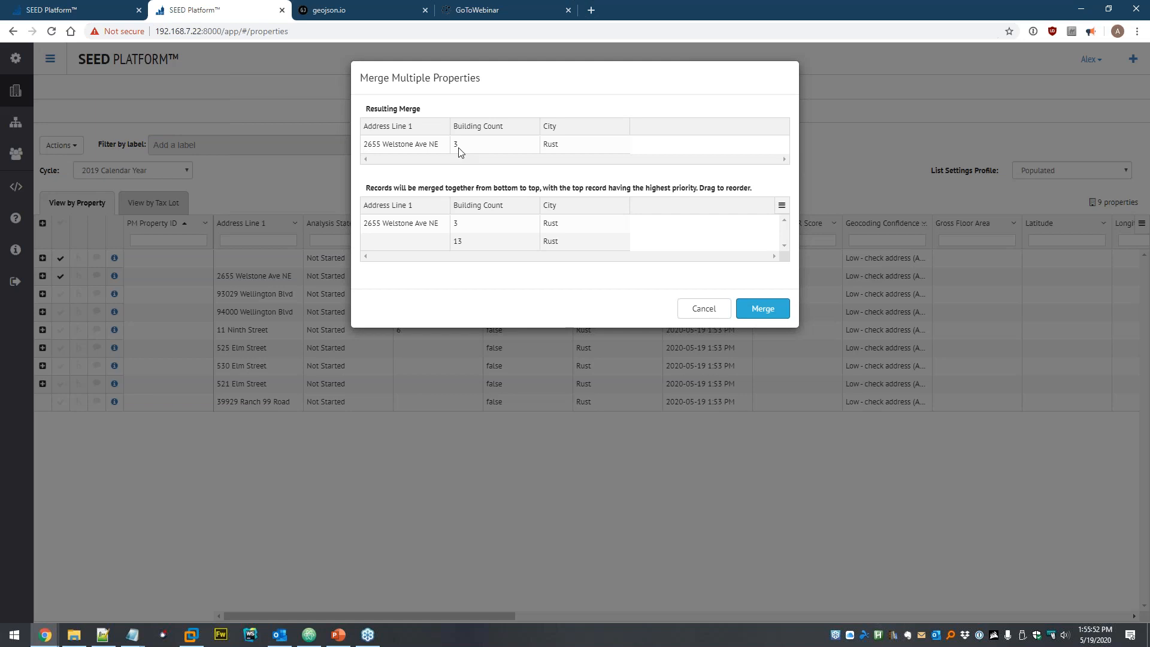
{"action": "left_click_drag", "start_coordinate": [433, 224], "coordinate": [473, 231]}
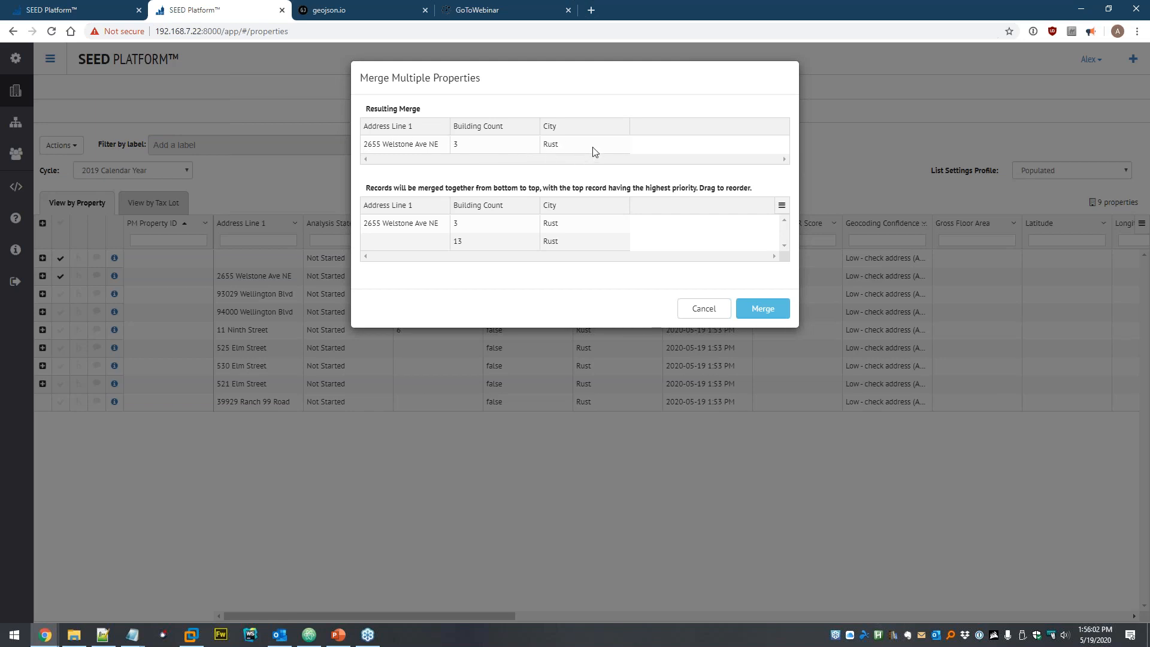
{"action": "left_click", "coordinate": [701, 304]}
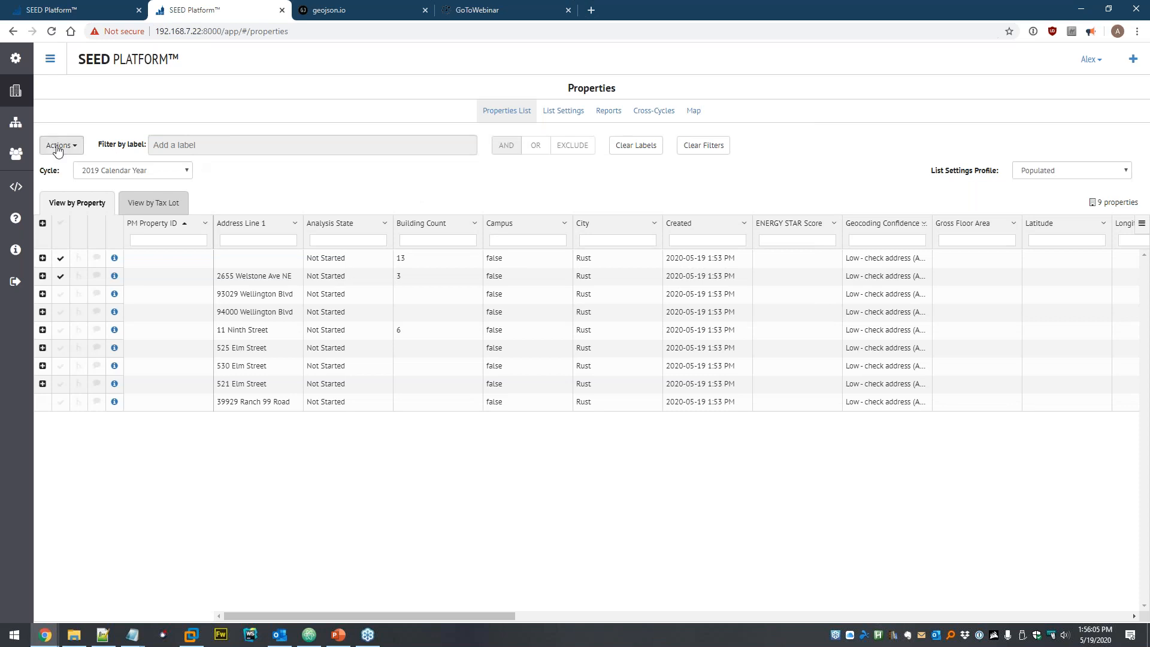
{"action": "left_click", "coordinate": [18, 125]}
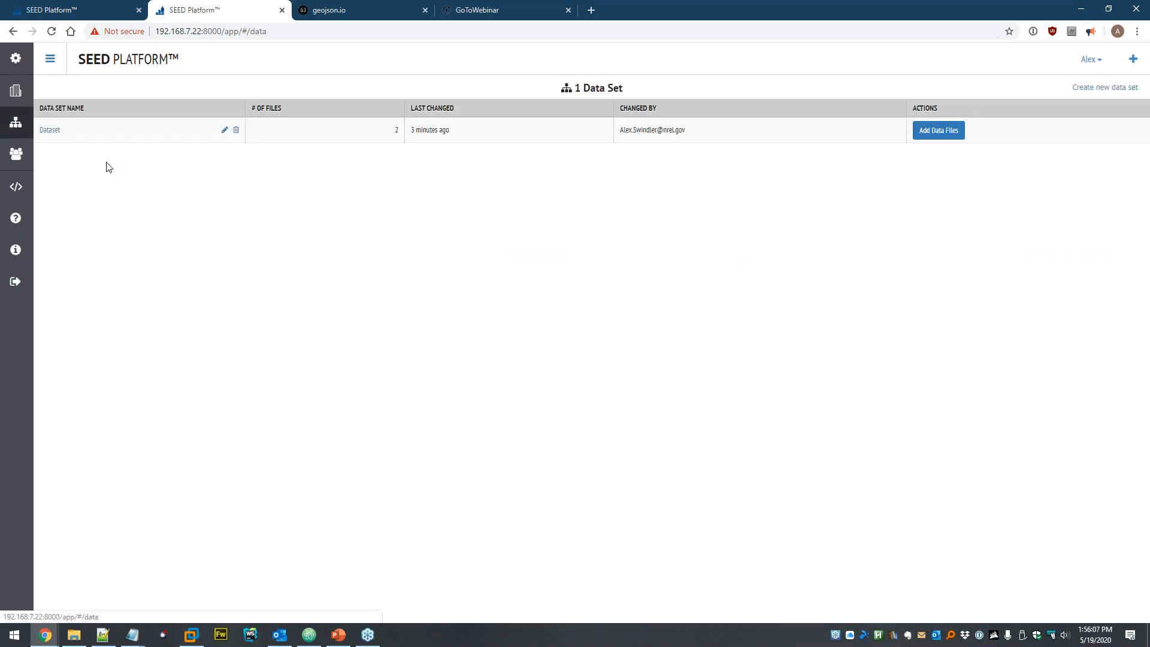
{"action": "left_click", "coordinate": [47, 131]}
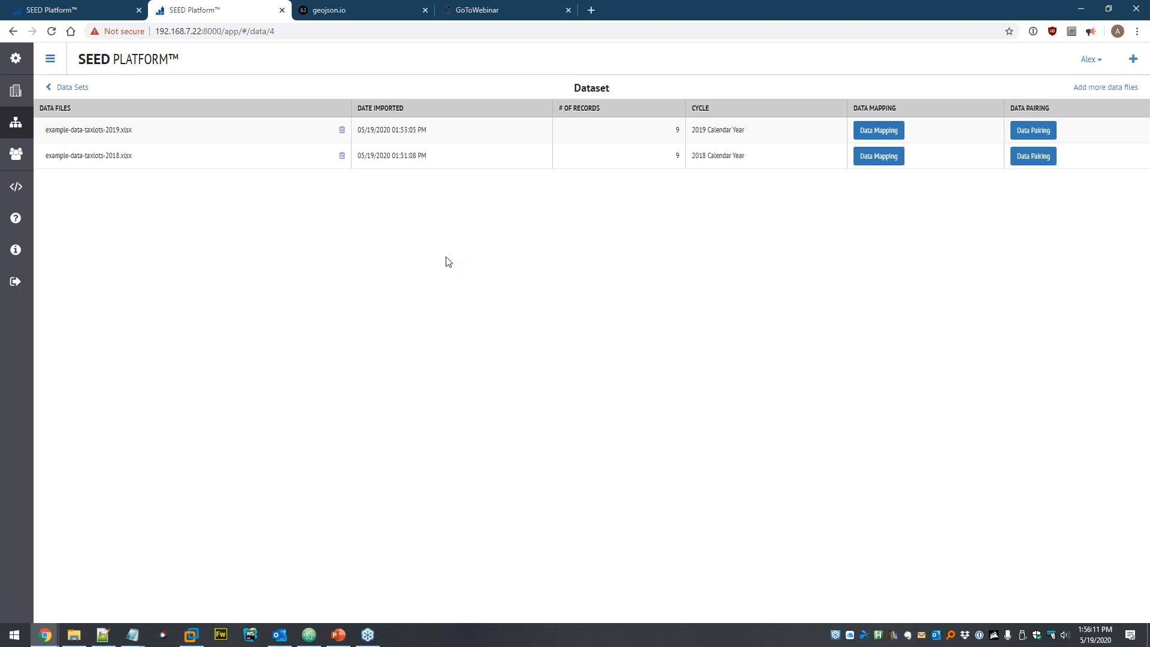
{"action": "left_click", "coordinate": [1039, 132]}
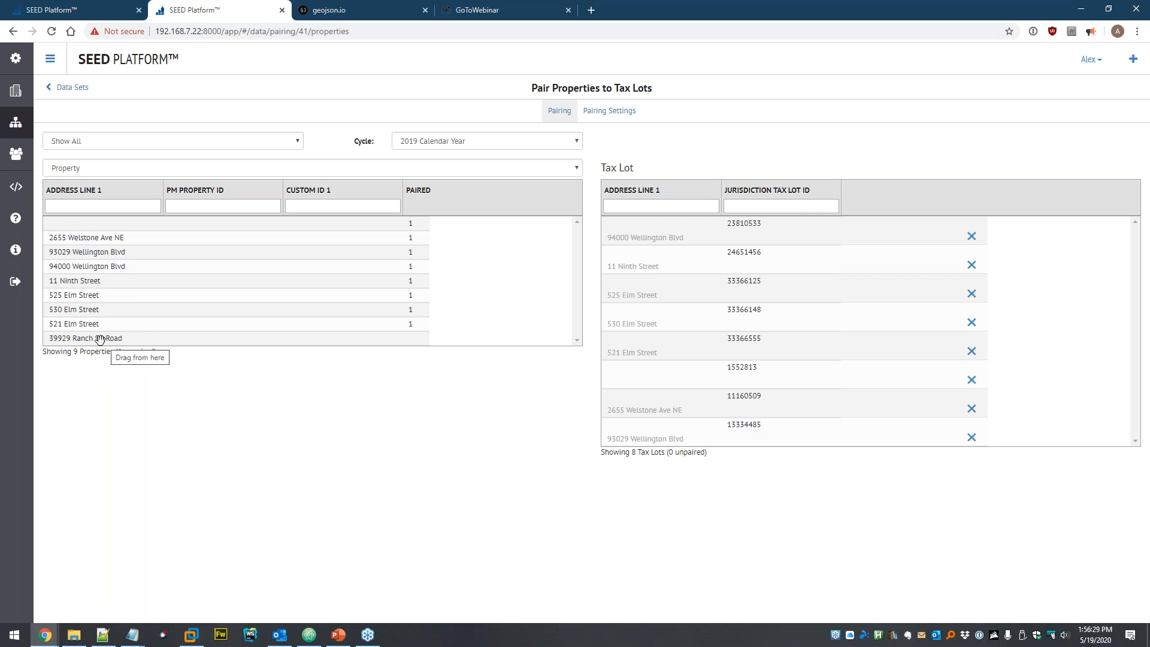
{"action": "left_click_drag", "start_coordinate": [96, 340], "coordinate": [657, 315]}
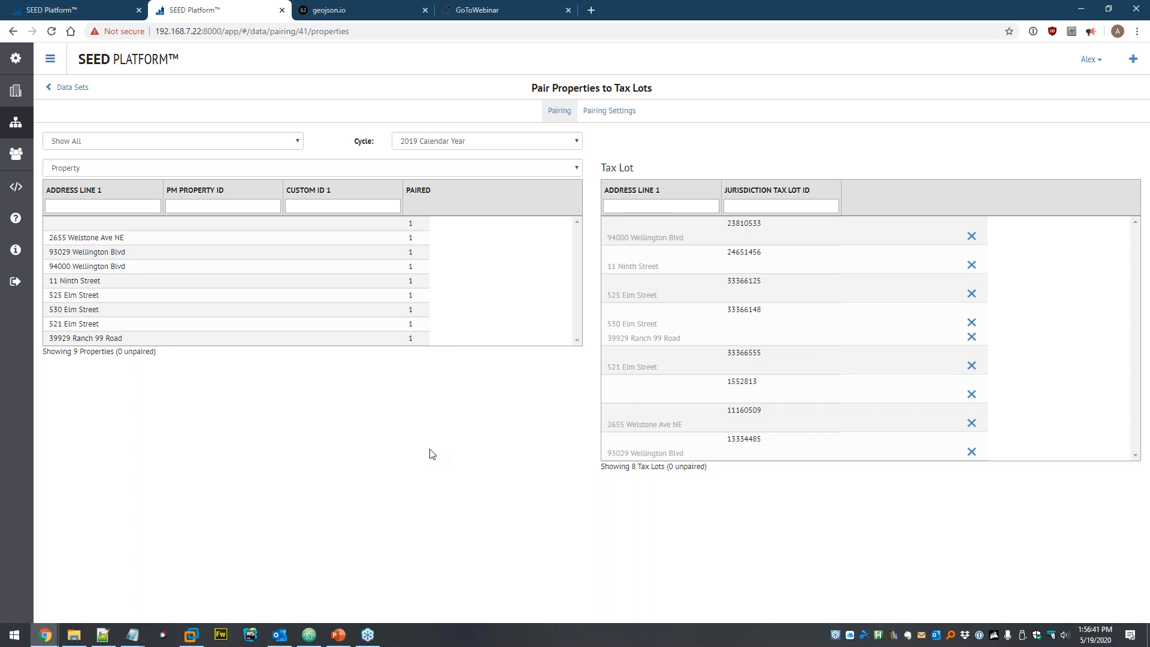
- Show the 2018 Calendar Year pairings and review the Pairing Settings columns
{"action": "left_click", "coordinate": [433, 140]}
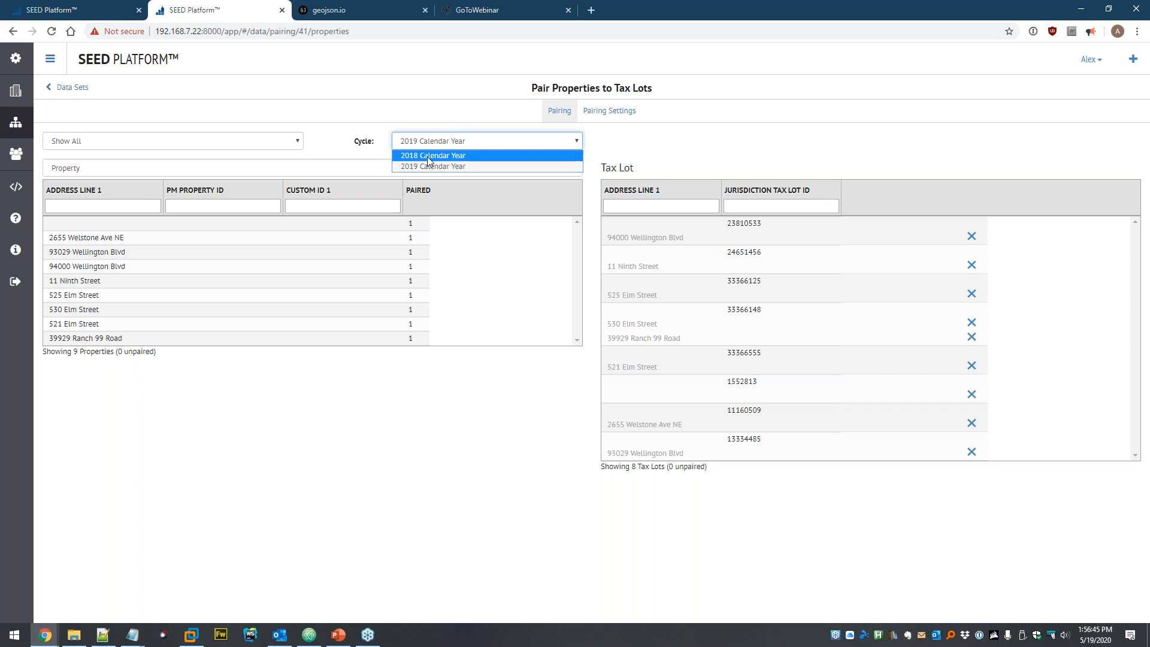
{"action": "left_click", "coordinate": [438, 154]}
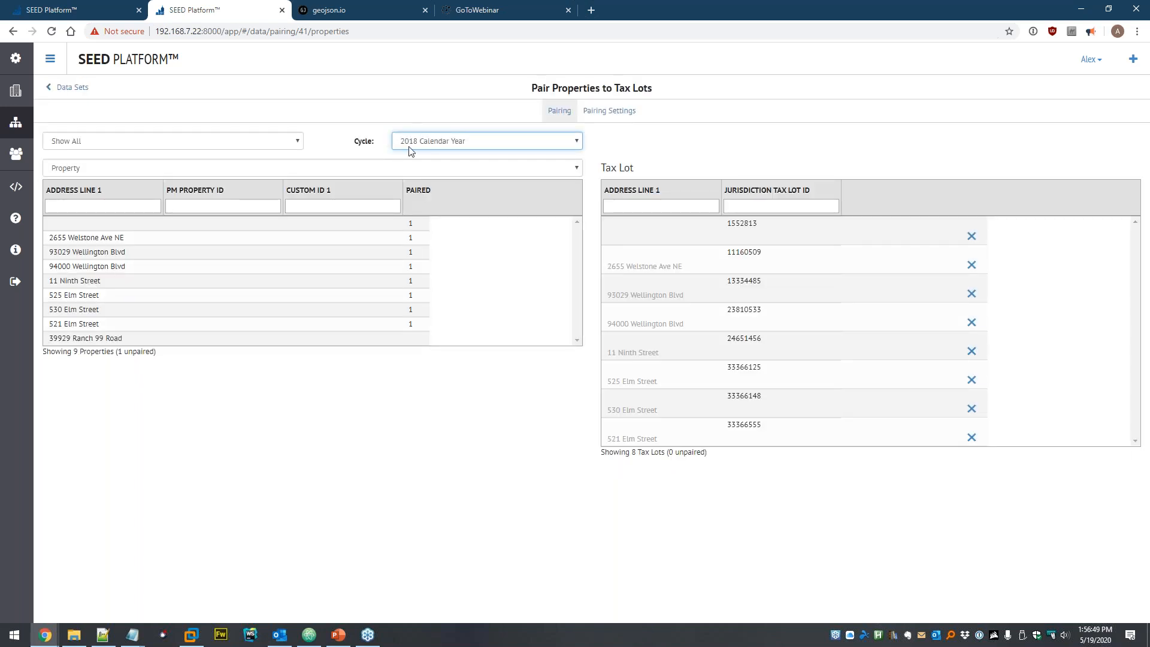
{"action": "left_click", "coordinate": [607, 112]}
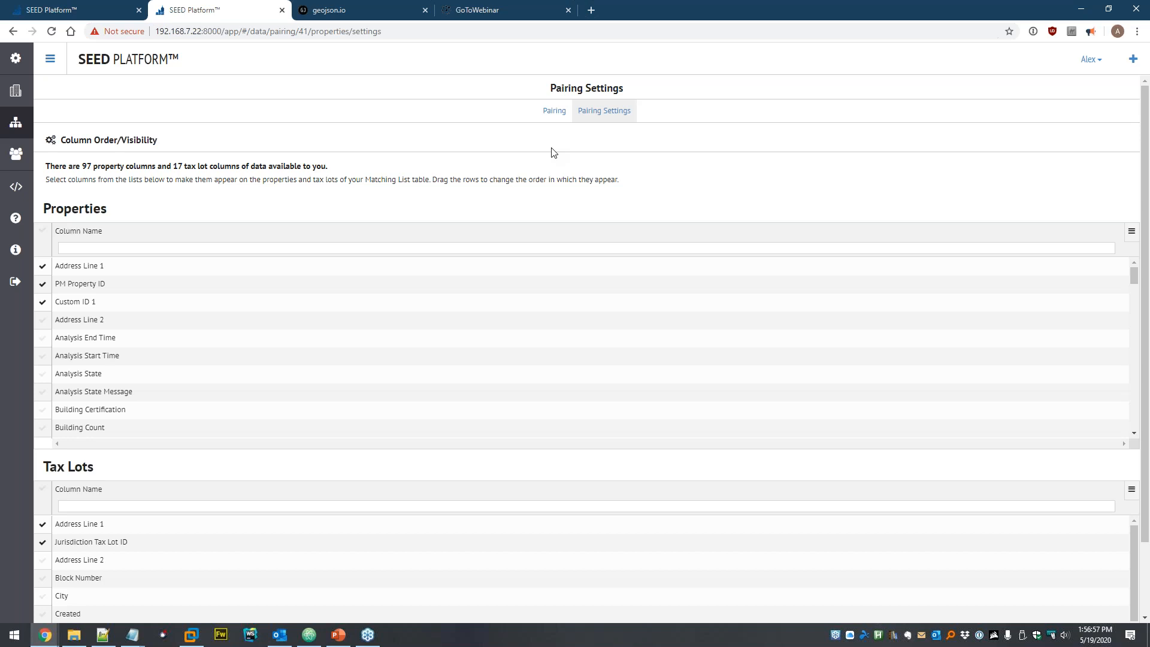
{"action": "scroll", "coordinate": [176, 308], "scroll_direction": "down", "scroll_amount": 3}
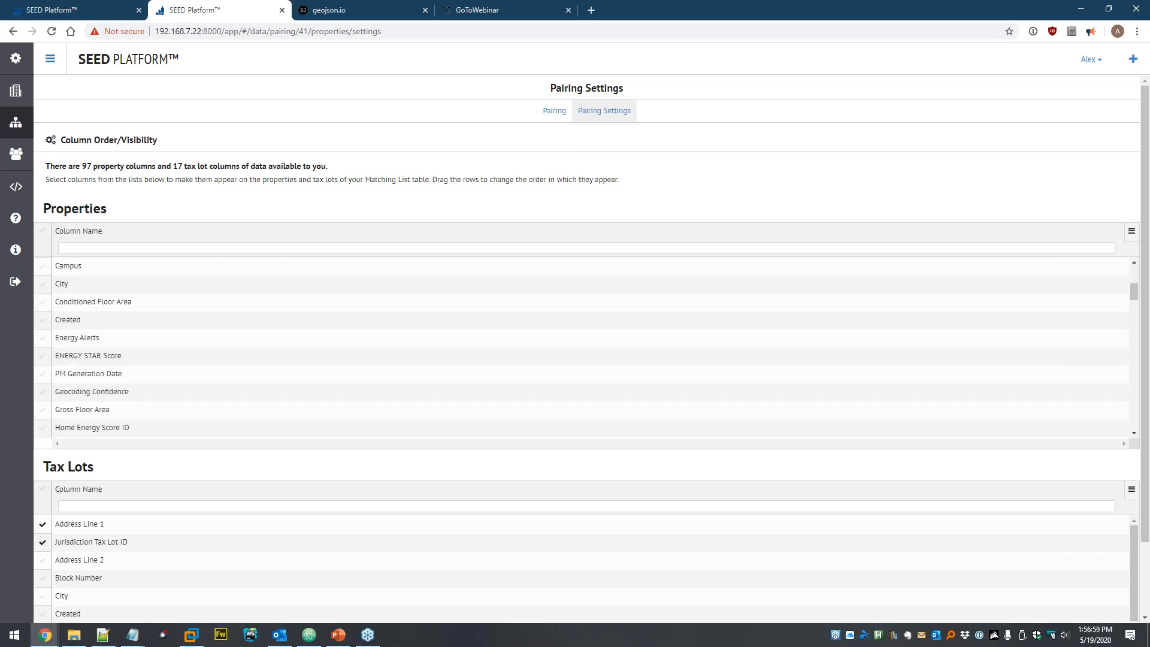
{"action": "scroll", "coordinate": [174, 533], "scroll_direction": "down", "scroll_amount": 4}
{"action": "scroll", "coordinate": [189, 532], "scroll_direction": "up", "scroll_amount": 3}
{"action": "scroll", "coordinate": [172, 319], "scroll_direction": "up", "scroll_amount": 3}
{"action": "scroll", "coordinate": [527, 129], "scroll_direction": "up", "scroll_amount": 1}
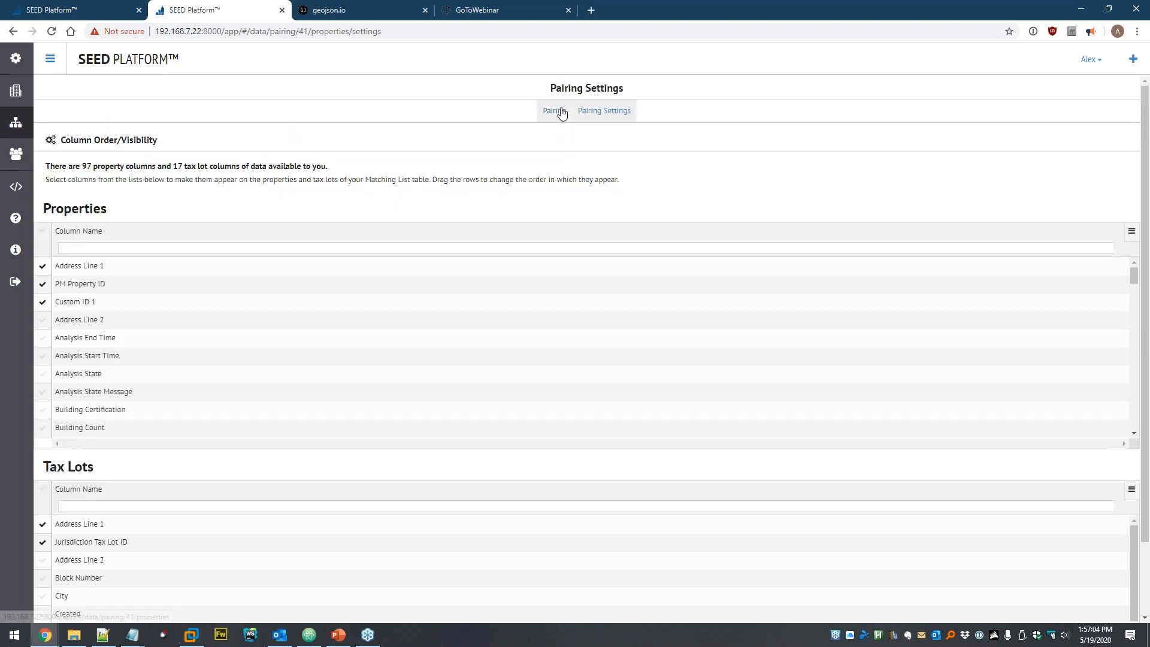
{"action": "left_click", "coordinate": [560, 111]}
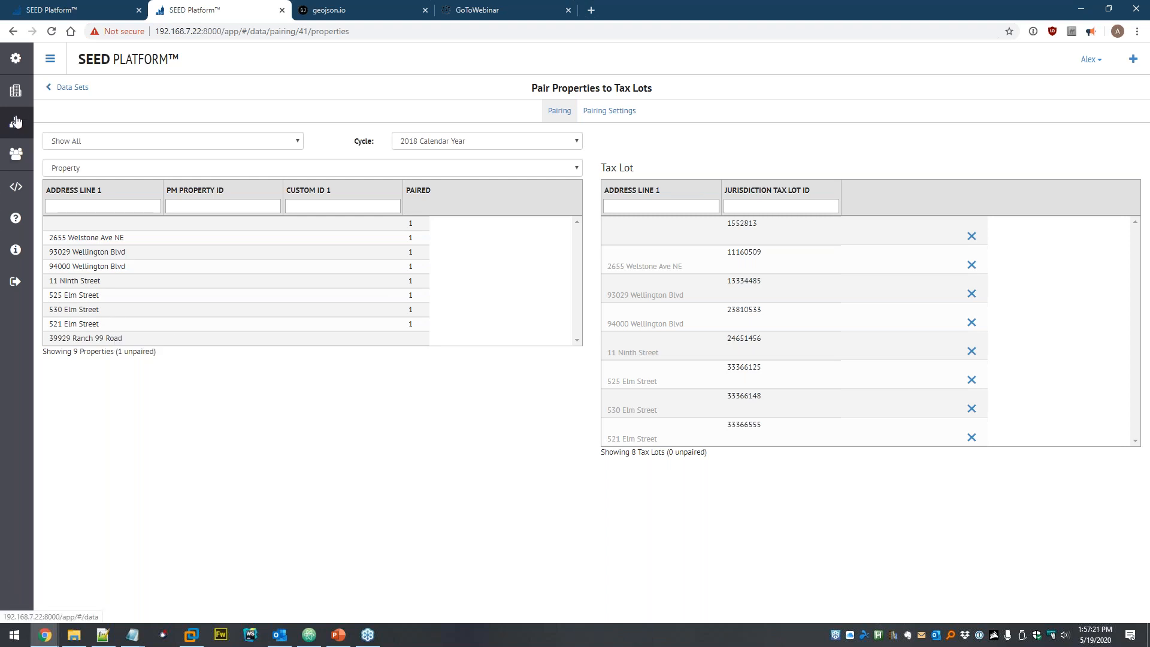
- On the 2018 Properties list, preview Export Selected and the grid's export menu without exporting
{"action": "left_click", "coordinate": [19, 121]}
{"action": "left_click", "coordinate": [15, 98]}
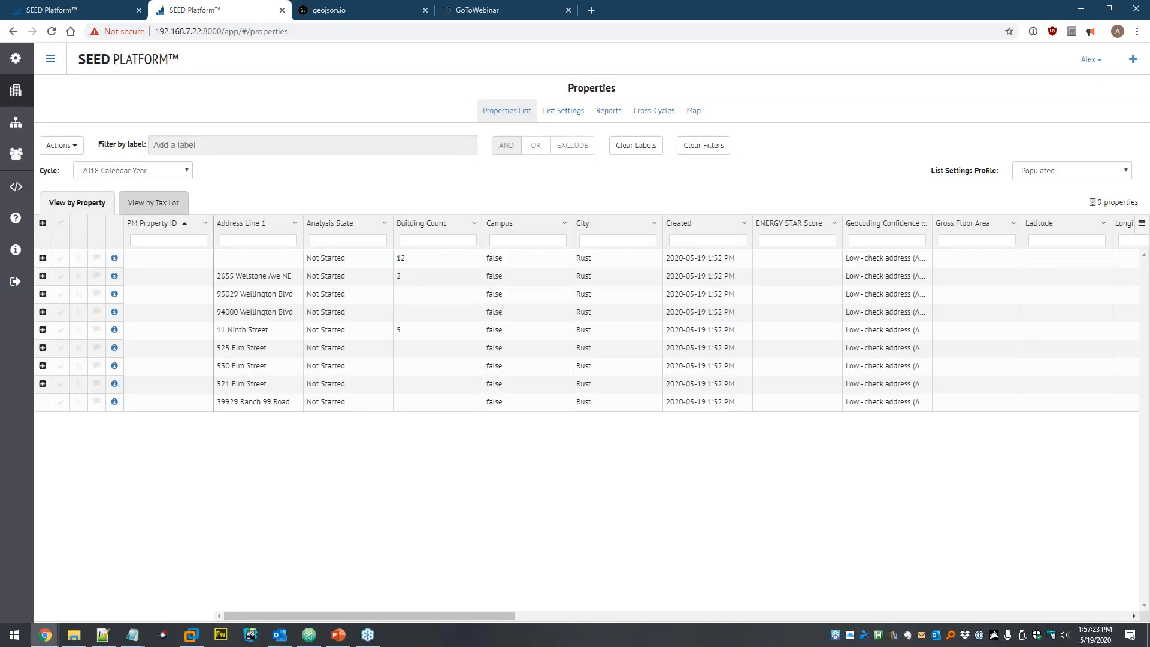
{"action": "left_click", "coordinate": [62, 148]}
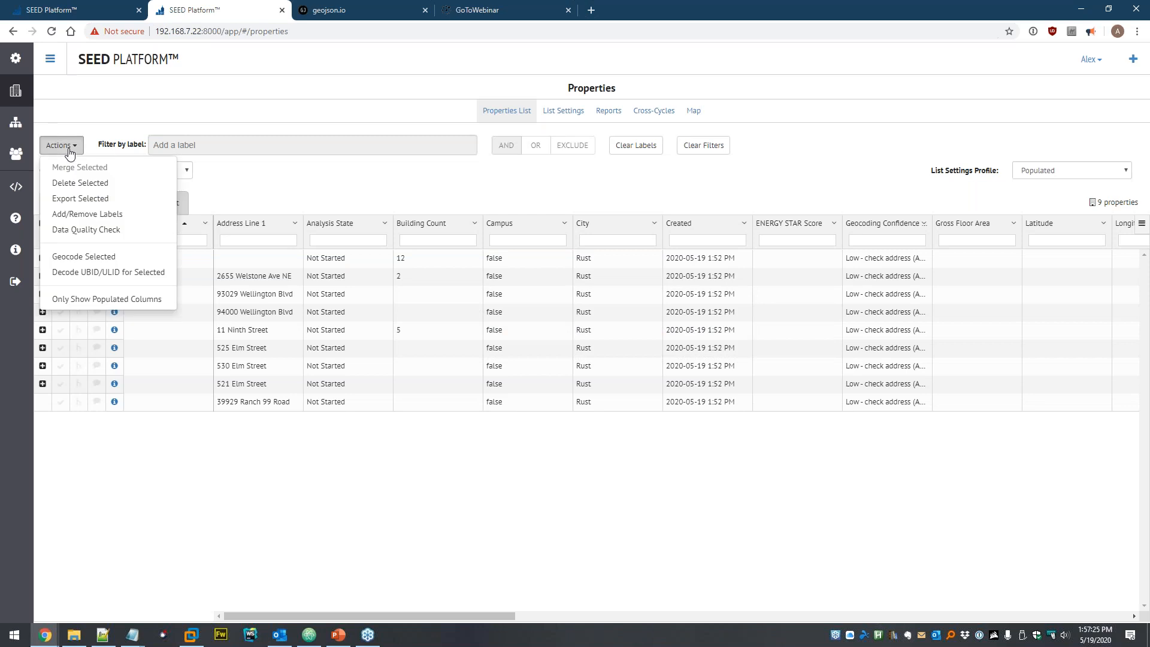
{"action": "left_click", "coordinate": [81, 200]}
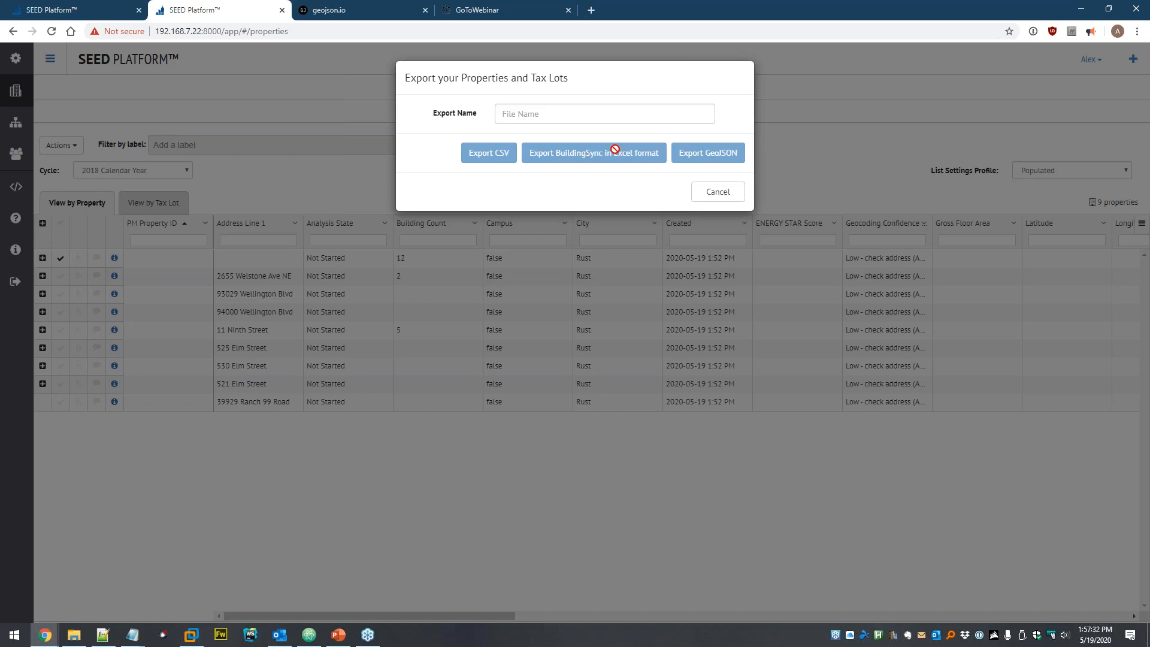
{"action": "left_click", "coordinate": [726, 191]}
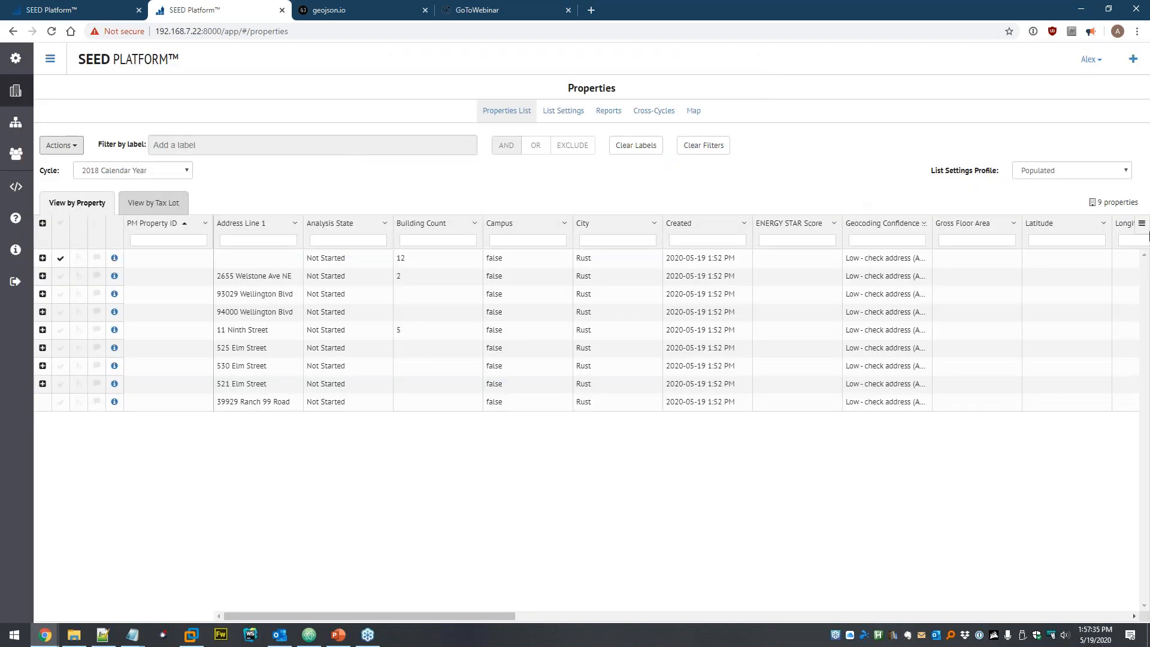
{"action": "left_click", "coordinate": [1141, 224]}
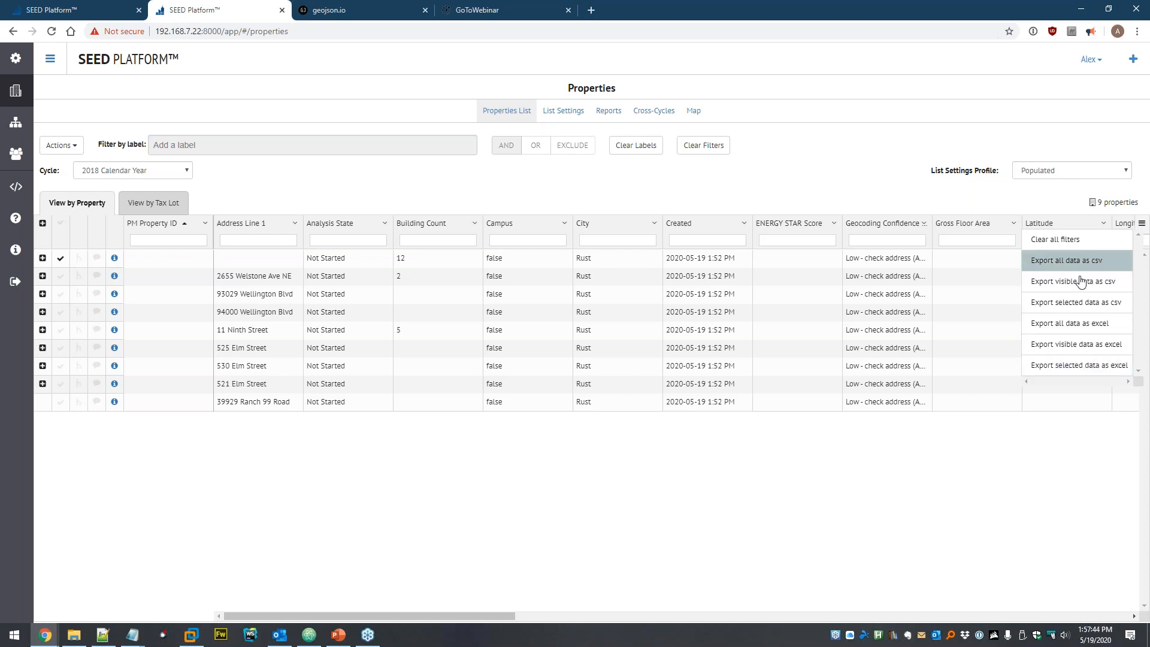
{"action": "left_click", "coordinate": [812, 173]}
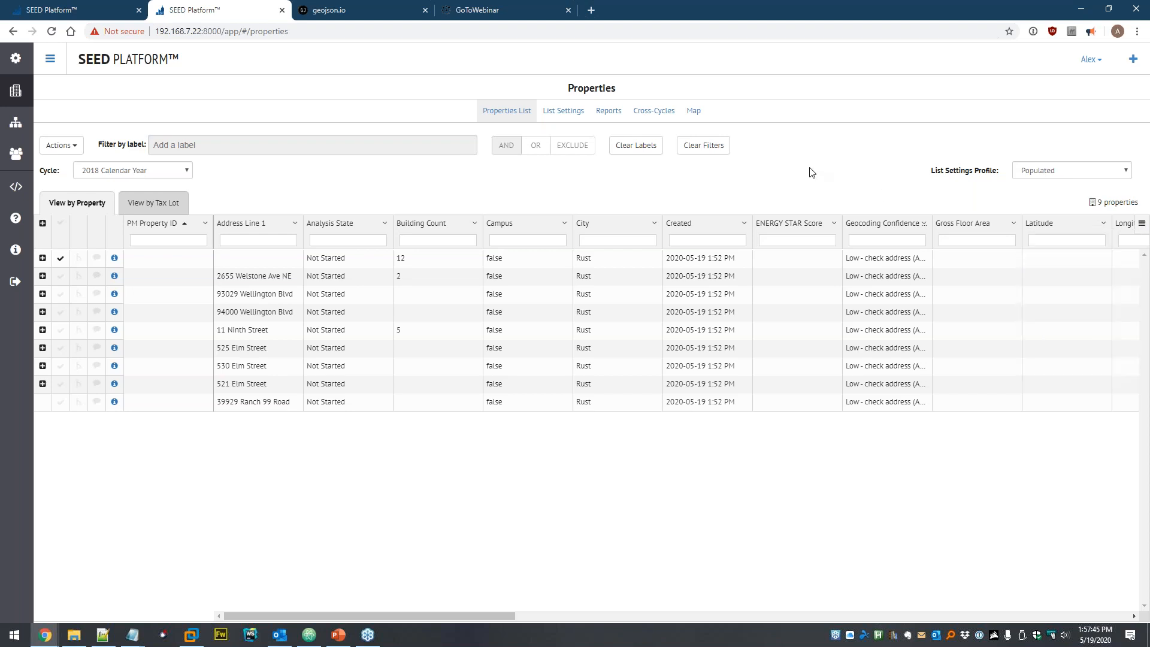